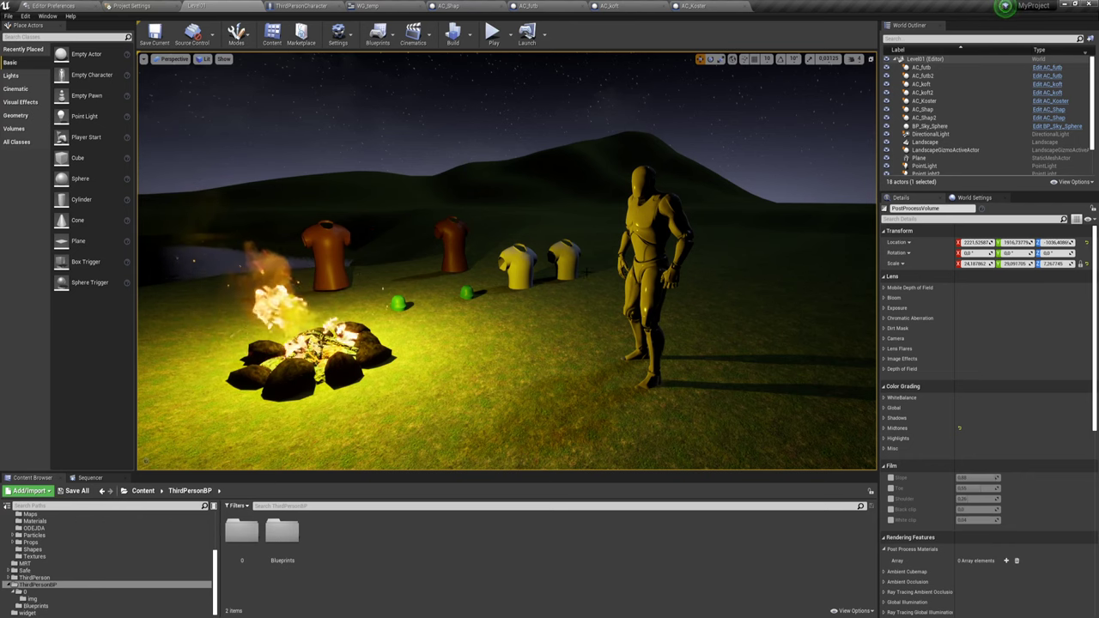
# Step: Select the ThirdPersonCharacter in the night scene and open its blueprint Event Graph
pyautogui.moveTo(507, 258)
pyautogui.mouseDown(button='right')
pyautogui.moveTo(515, 240)
pyautogui.moveTo(489, 258)
pyautogui.mouseUp(button='right')
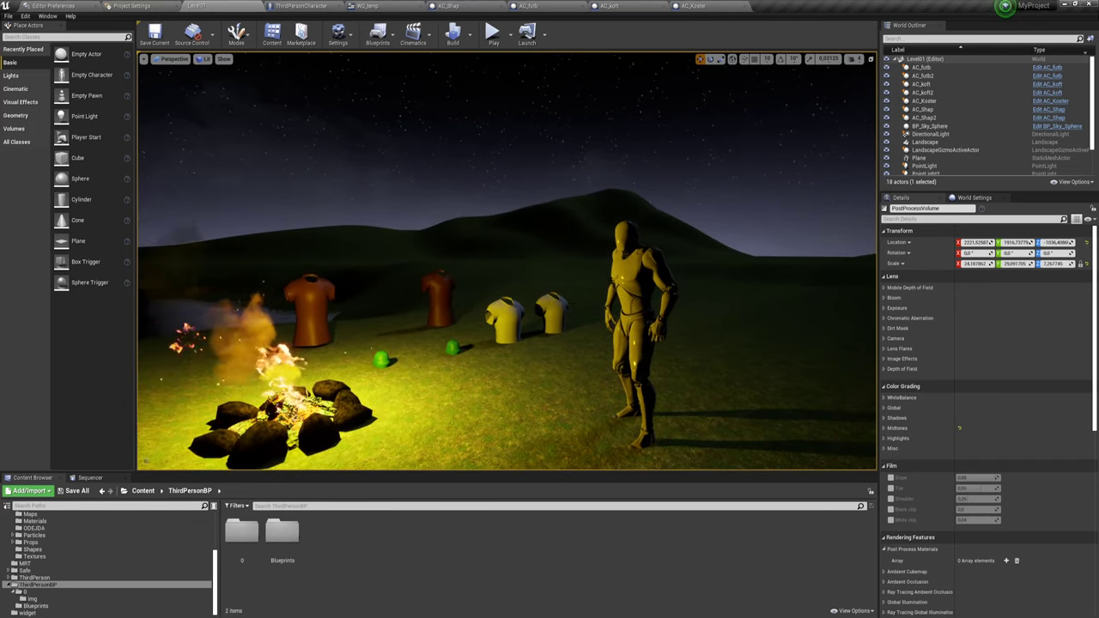
pyautogui.click(636, 292)
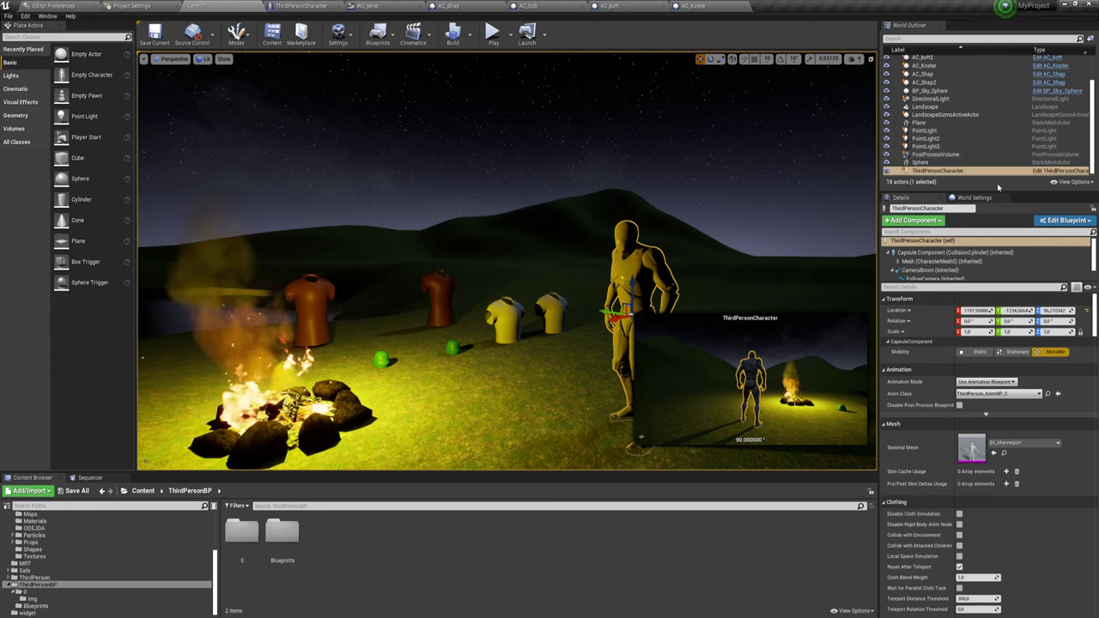
pyautogui.click(1060, 170)
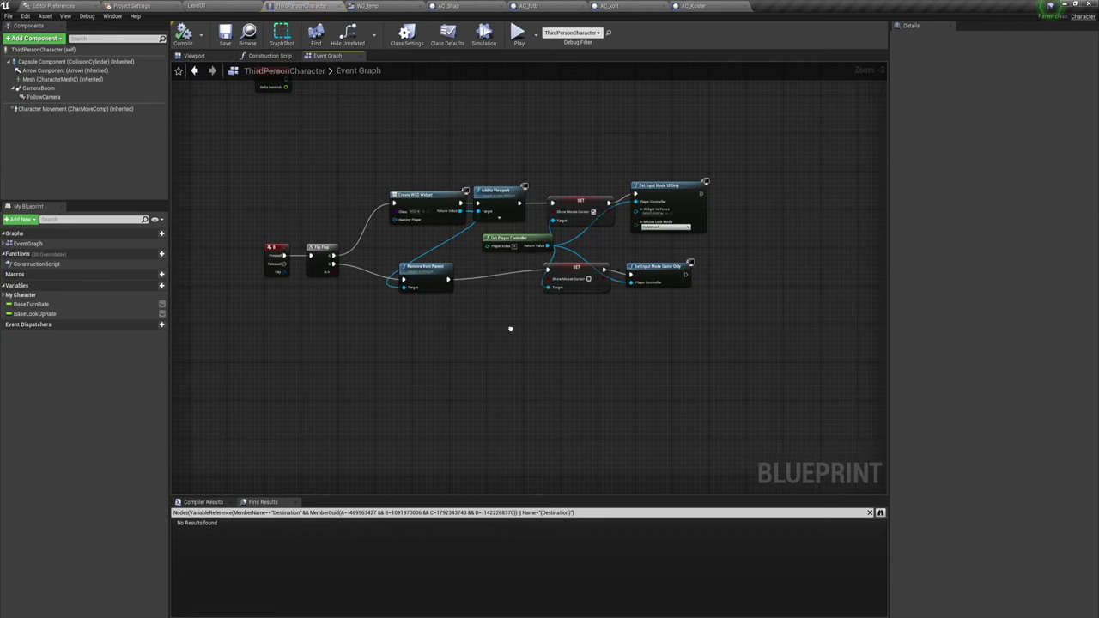
# Step: Add a new Float variable named HP to the character blueprint
pyautogui.moveTo(513, 322)
pyautogui.mouseDown(button='right')
pyautogui.moveTo(554, 388)
pyautogui.moveTo(487, 307)
pyautogui.mouseUp(button='right')
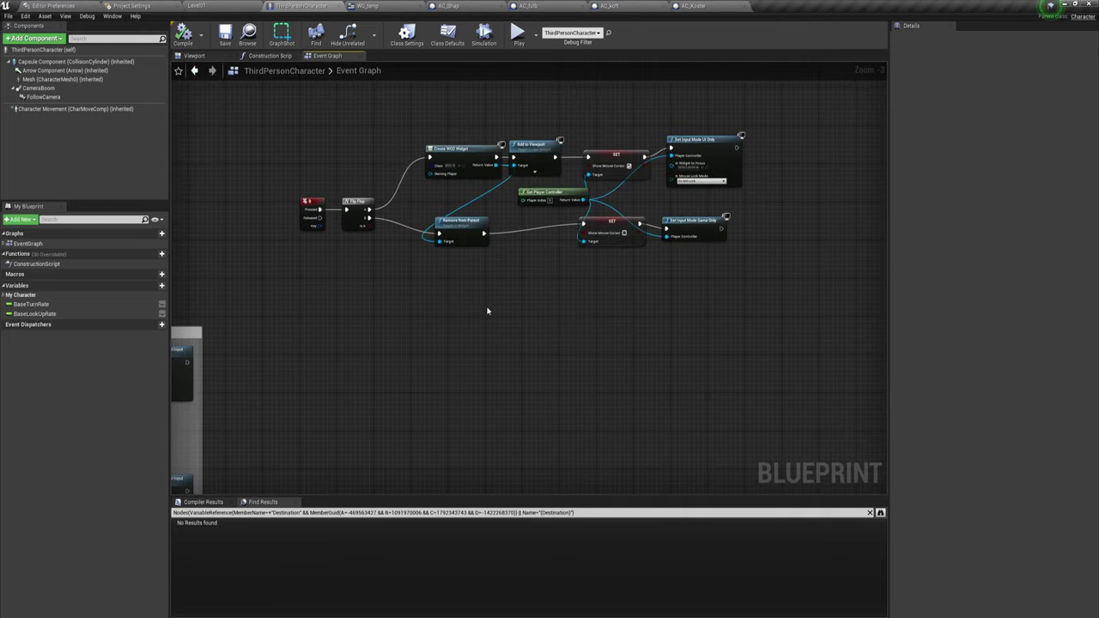
pyautogui.moveTo(333, 302); pyautogui.dragTo(346, 260, button='right')
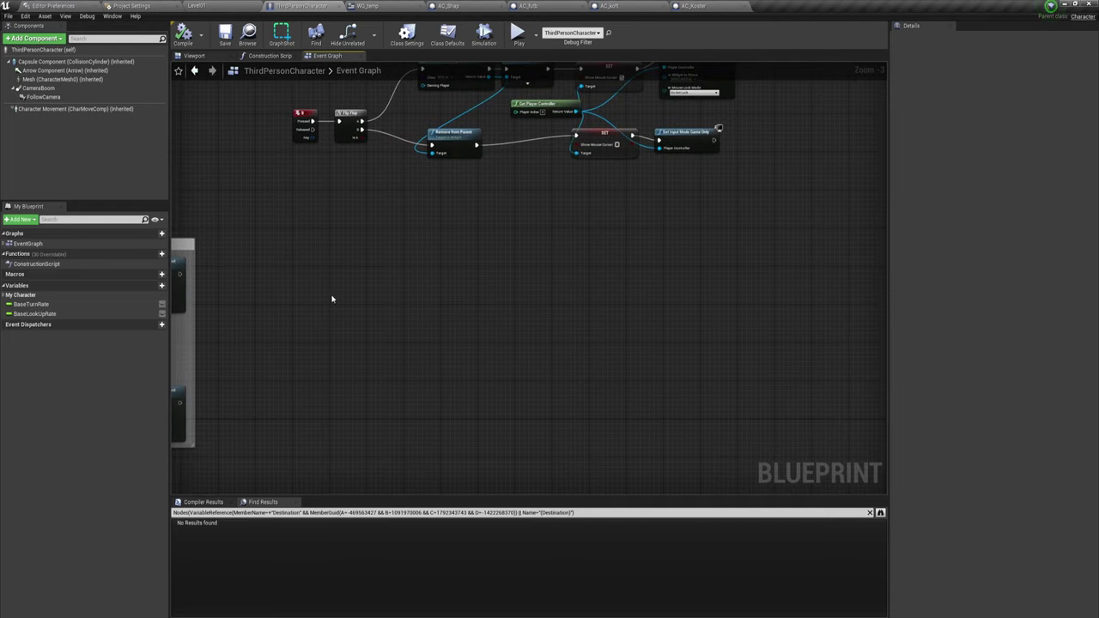
pyautogui.click(150, 286)
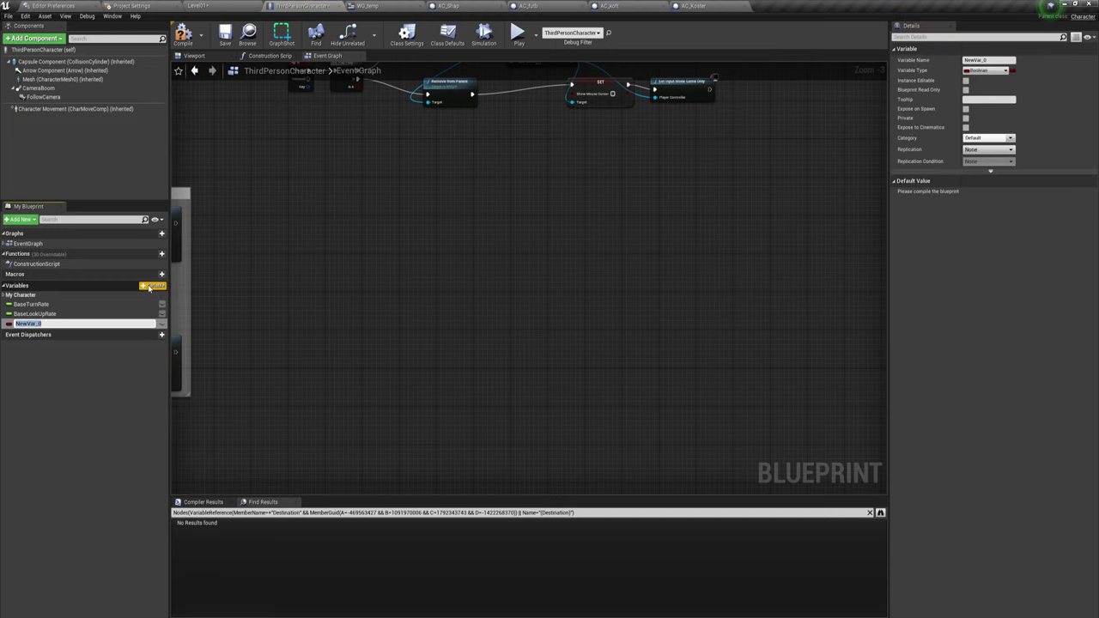
pyautogui.press('BackSpace')
pyautogui.write('I')
pyautogui.press('BackSpace')
pyautogui.write('HP')
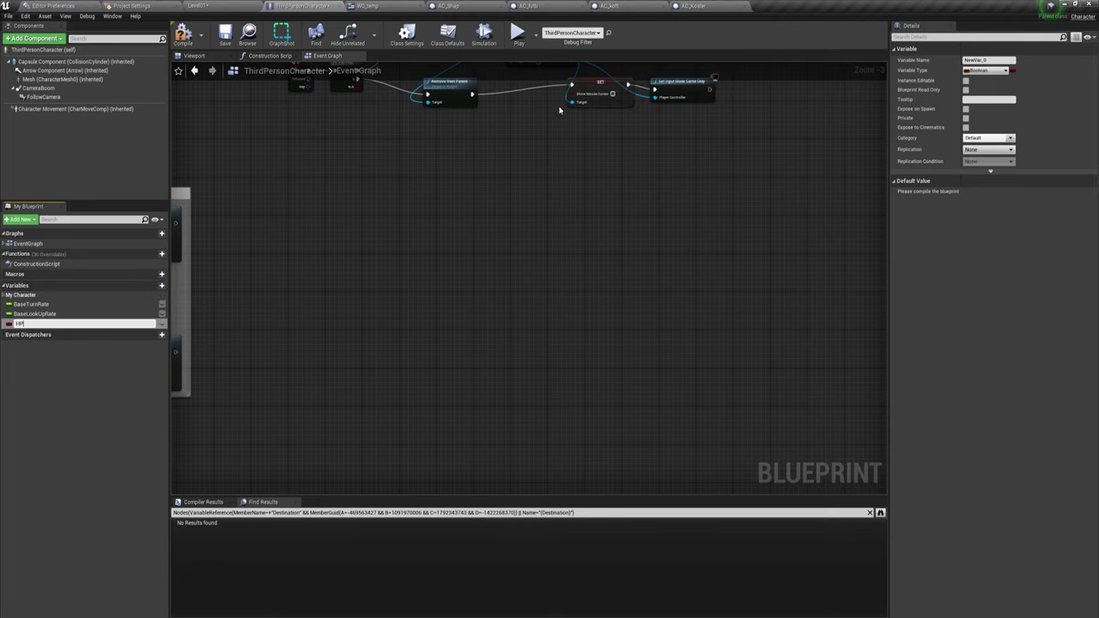
pyautogui.press('Return')
pyautogui.click(987, 71)
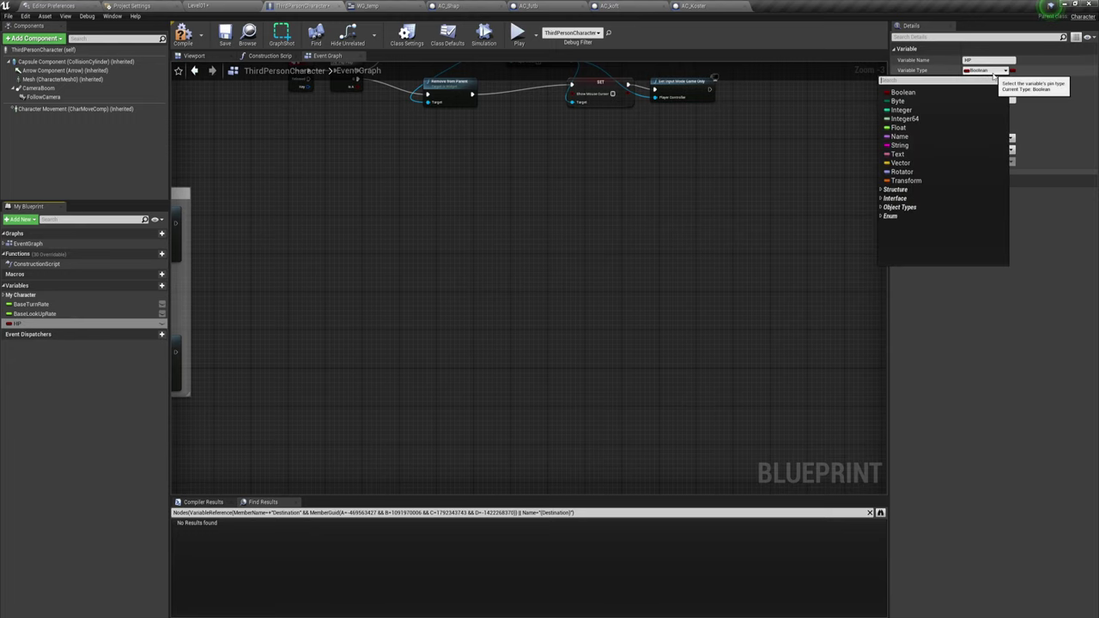
pyautogui.click(898, 127)
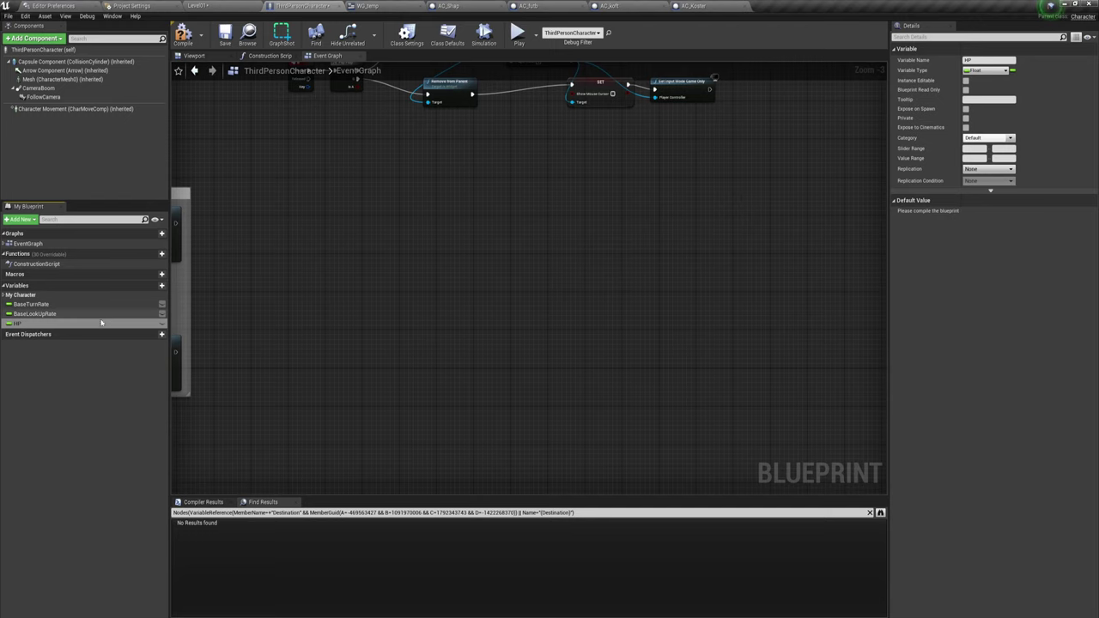
# Step: Add a second Float variable named TempPlayer, then go back to the Level01 level
pyautogui.click(161, 285)
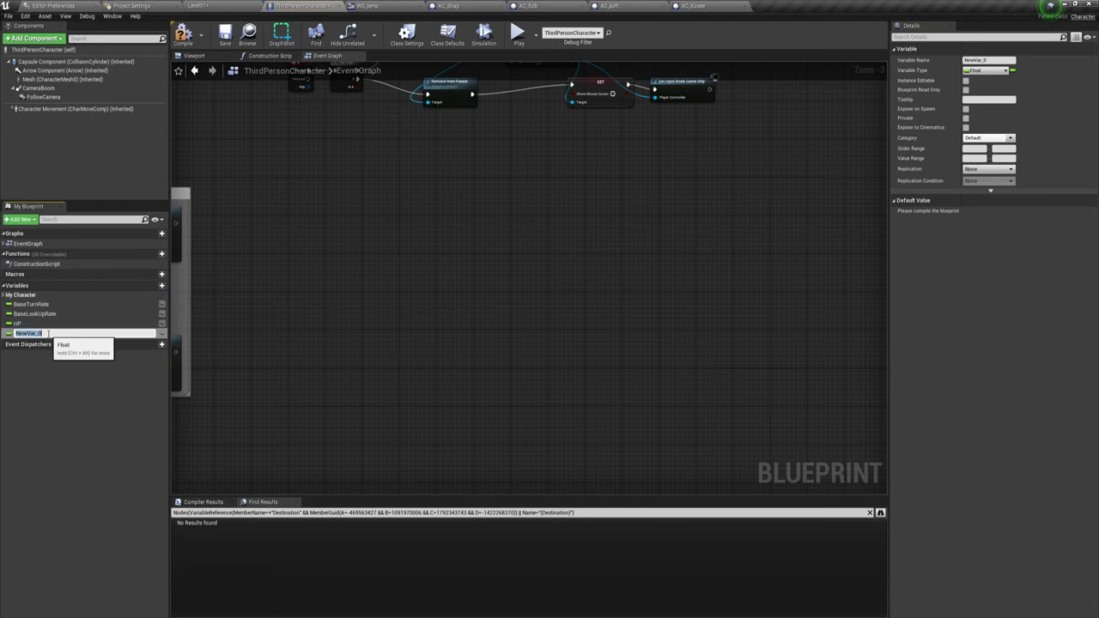
pyautogui.write('TempPlayer')
pyautogui.press('Return')
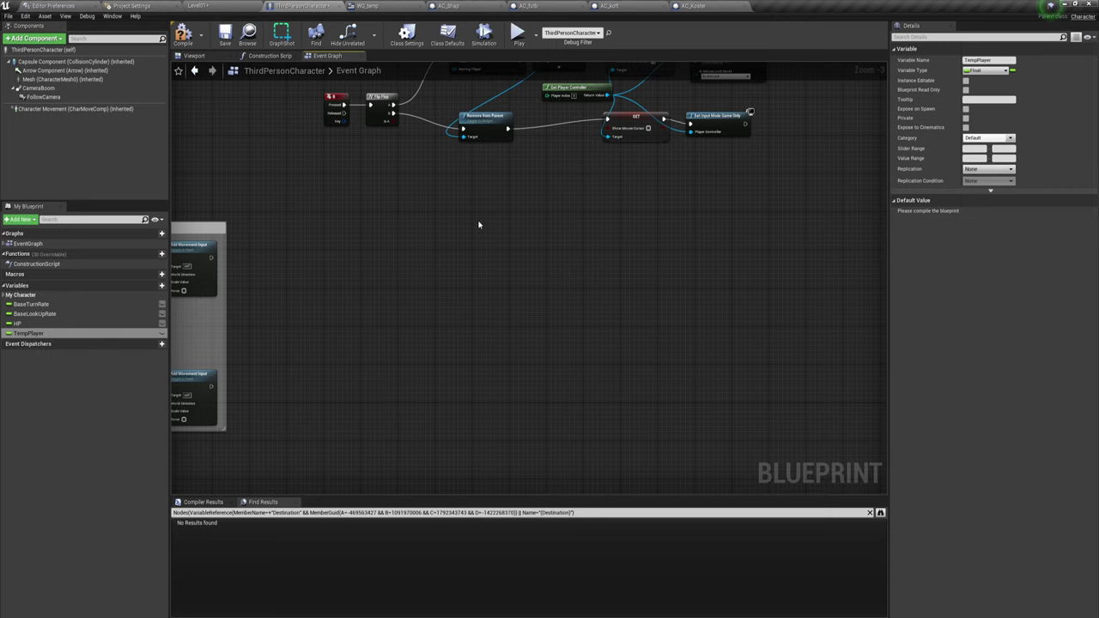
pyautogui.click(230, 5)
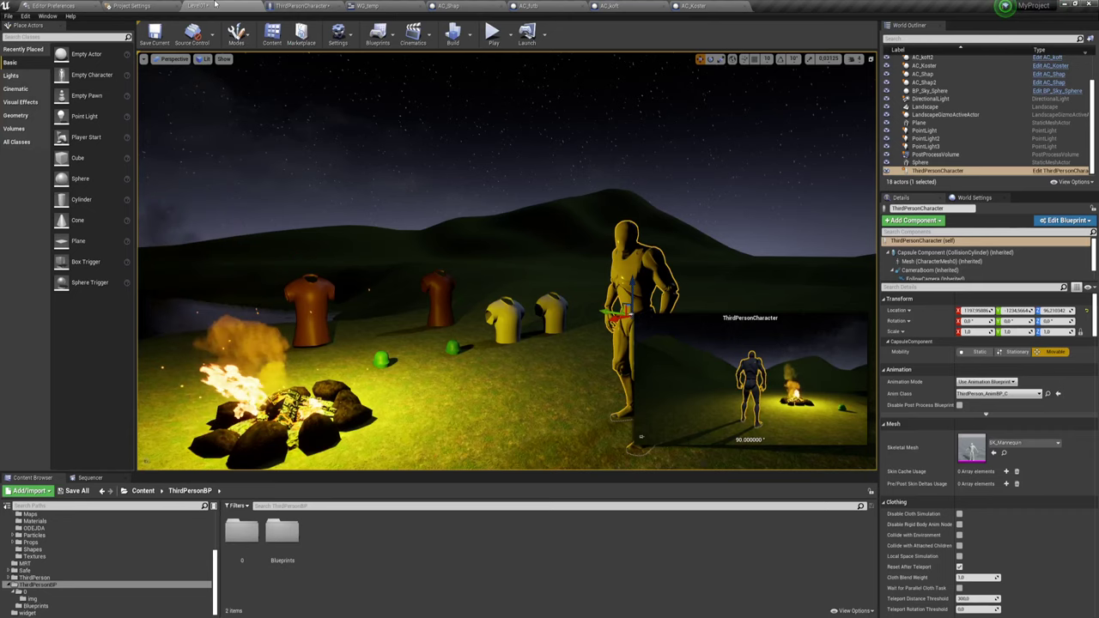
# Step: In the WG_temp Designer, set ProgressBar_0 (Одежда bar) Percent to 0.066667
pyautogui.click(363, 6)
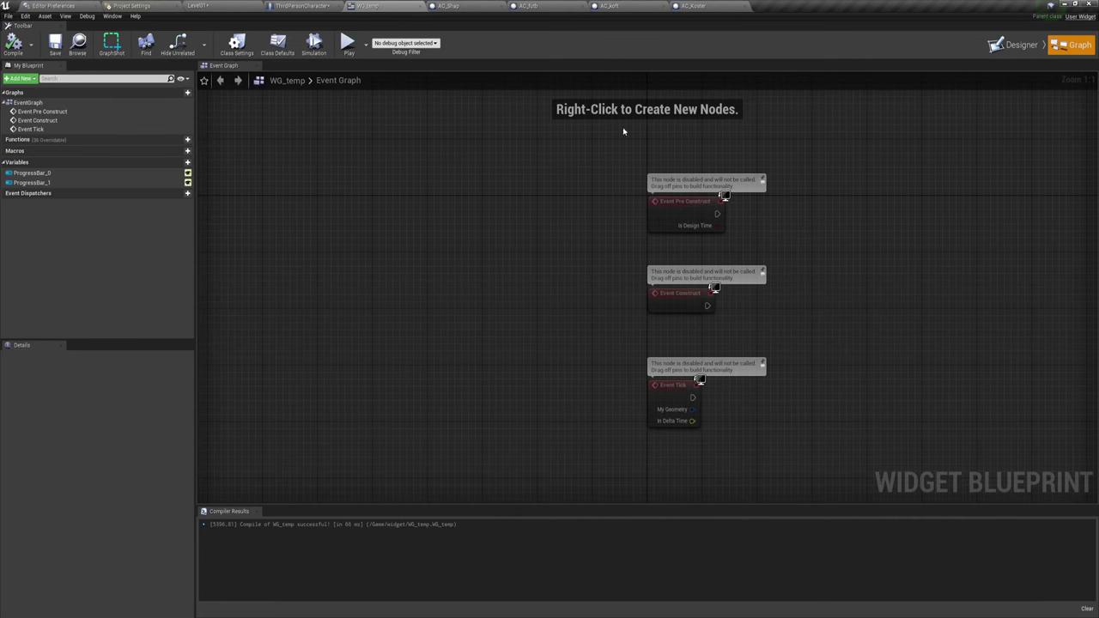
pyautogui.click(1016, 45)
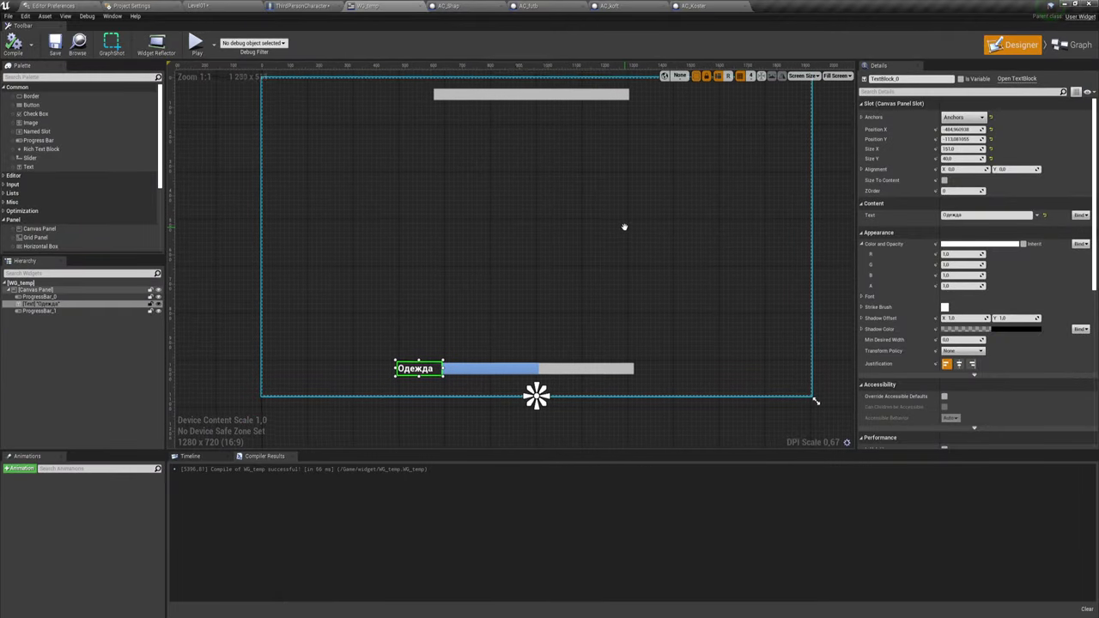
pyautogui.click(356, 309)
pyautogui.click(531, 374)
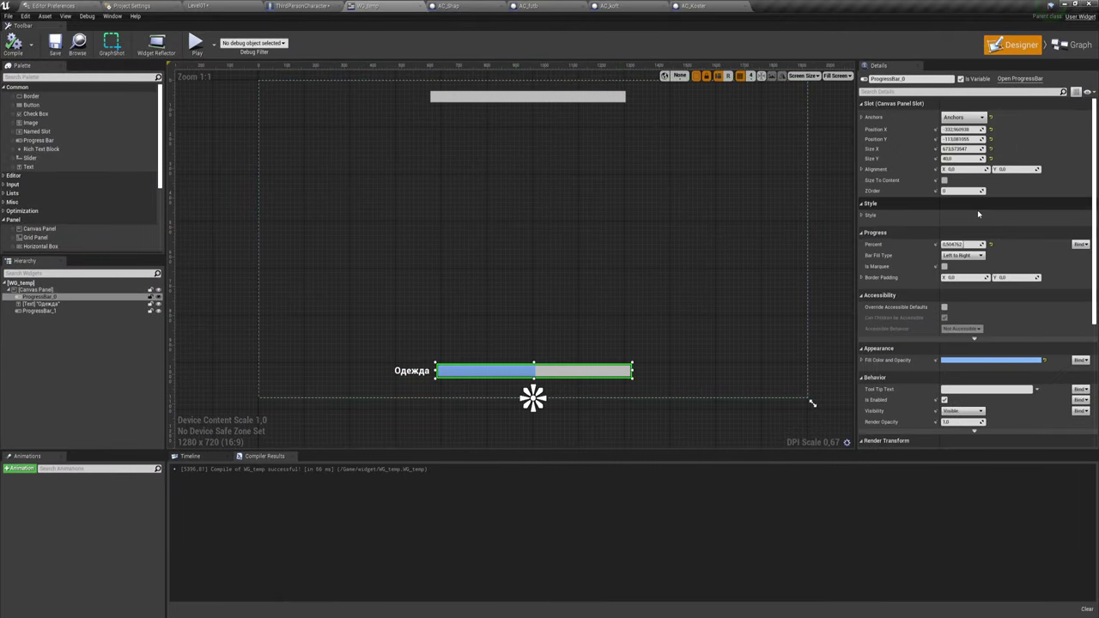
pyautogui.moveTo(960, 244); pyautogui.dragTo(979, 243)
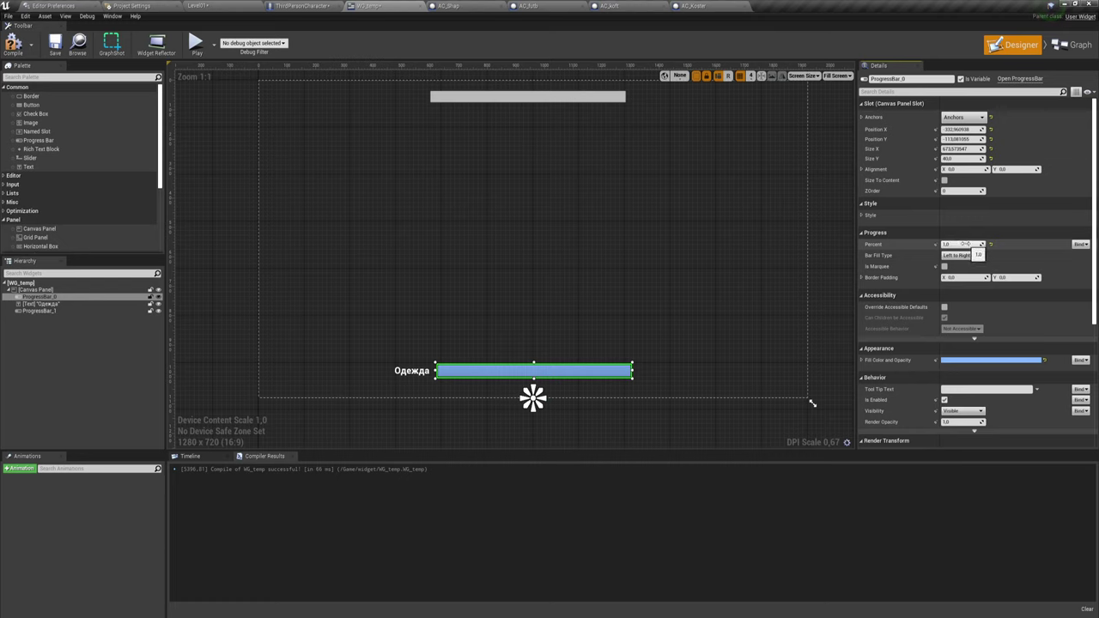
pyautogui.moveTo(965, 244); pyautogui.dragTo(931, 244)
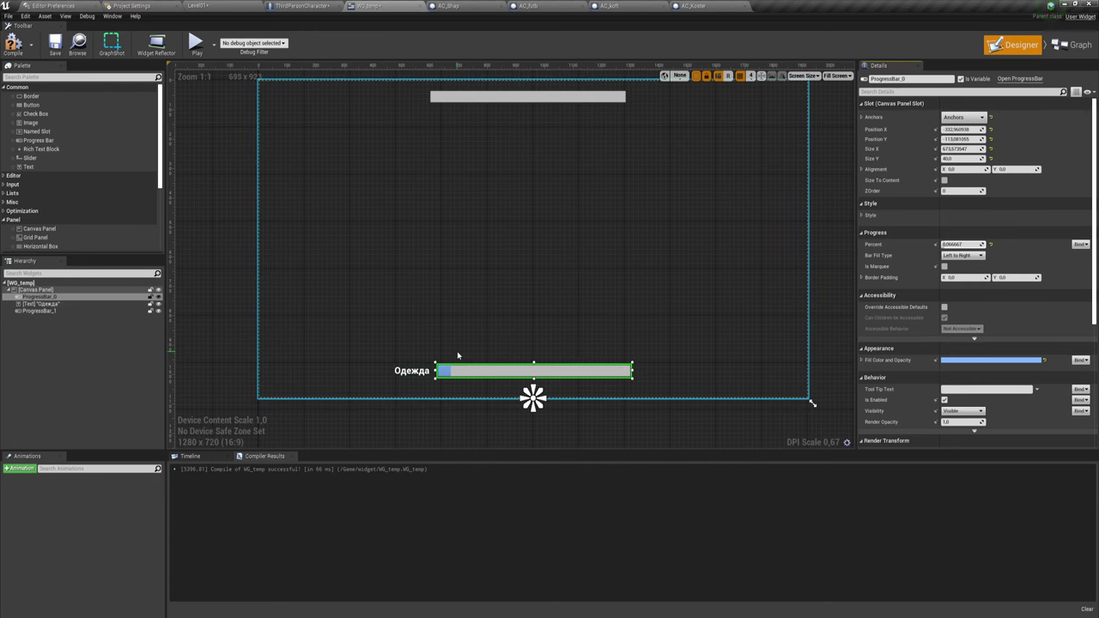
pyautogui.moveTo(584, 246); pyautogui.dragTo(572, 250, button='right')
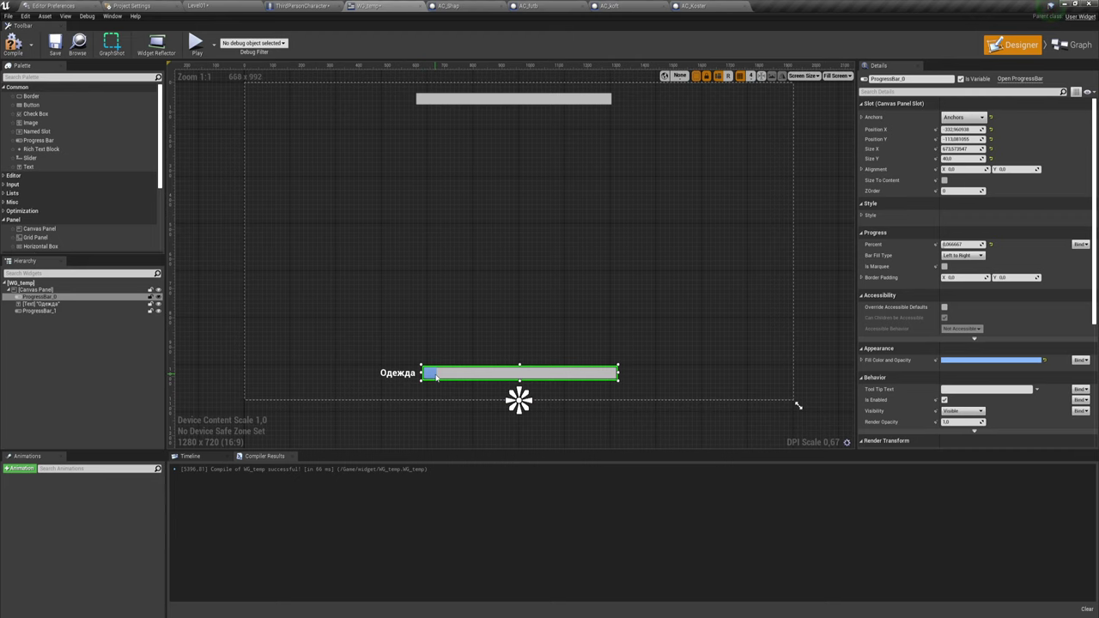
# Step: Fill the top red ProgressBar_1 to Percent 1.0 and return to ThirdPersonCharacter
pyautogui.click(512, 104)
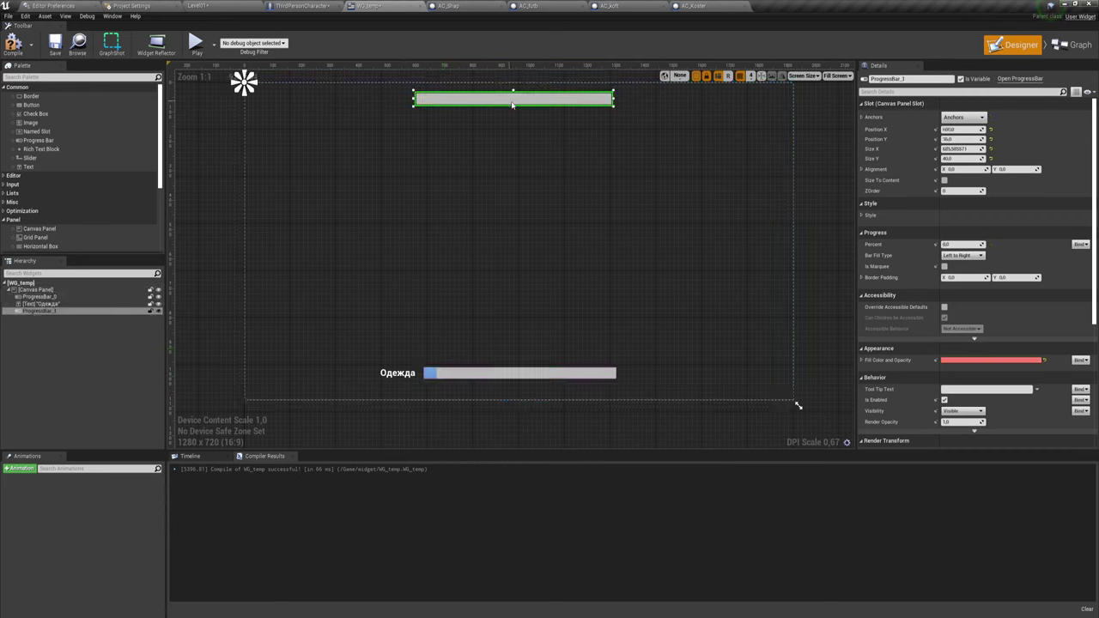
pyautogui.moveTo(961, 245); pyautogui.dragTo(987, 245)
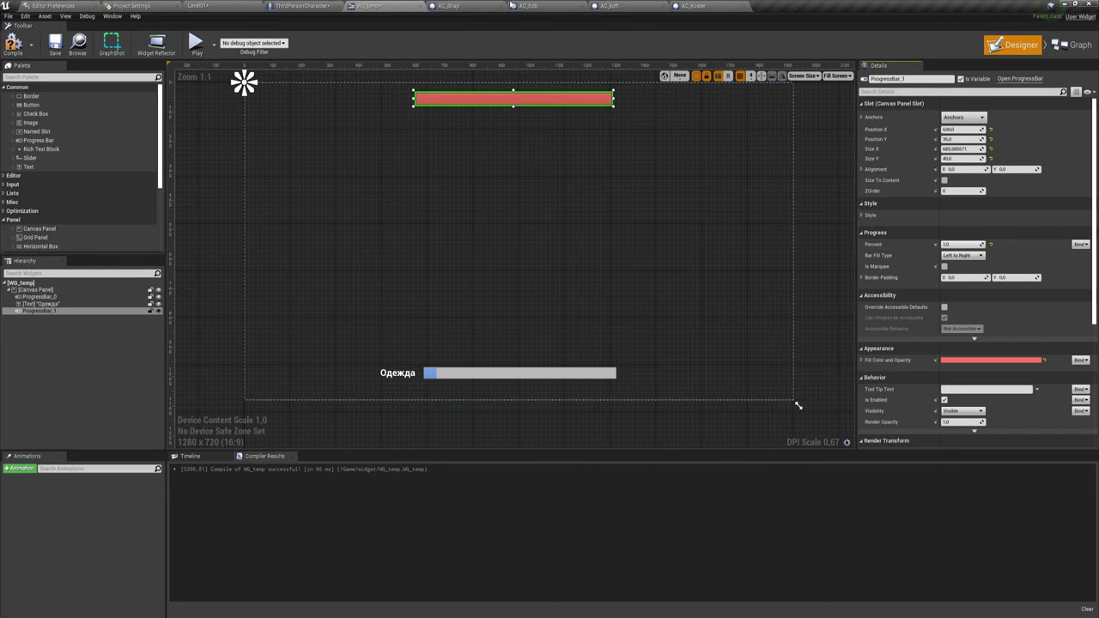
pyautogui.click(301, 6)
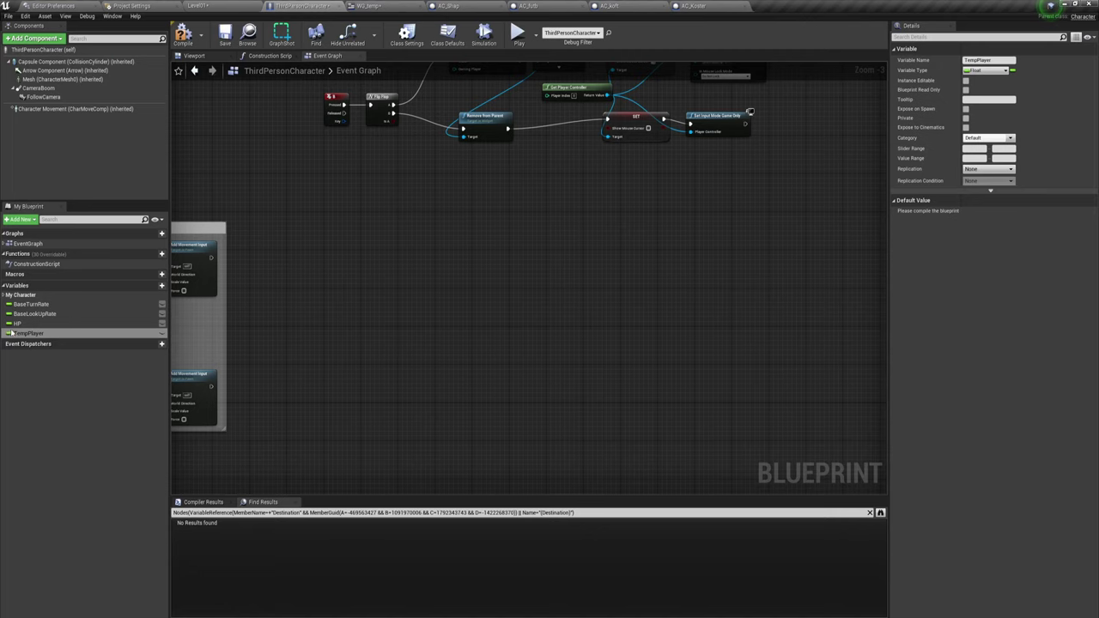
# Step: Compile the blueprint and give HP a default value of 100
pyautogui.click(101, 324)
pyautogui.press('F7')
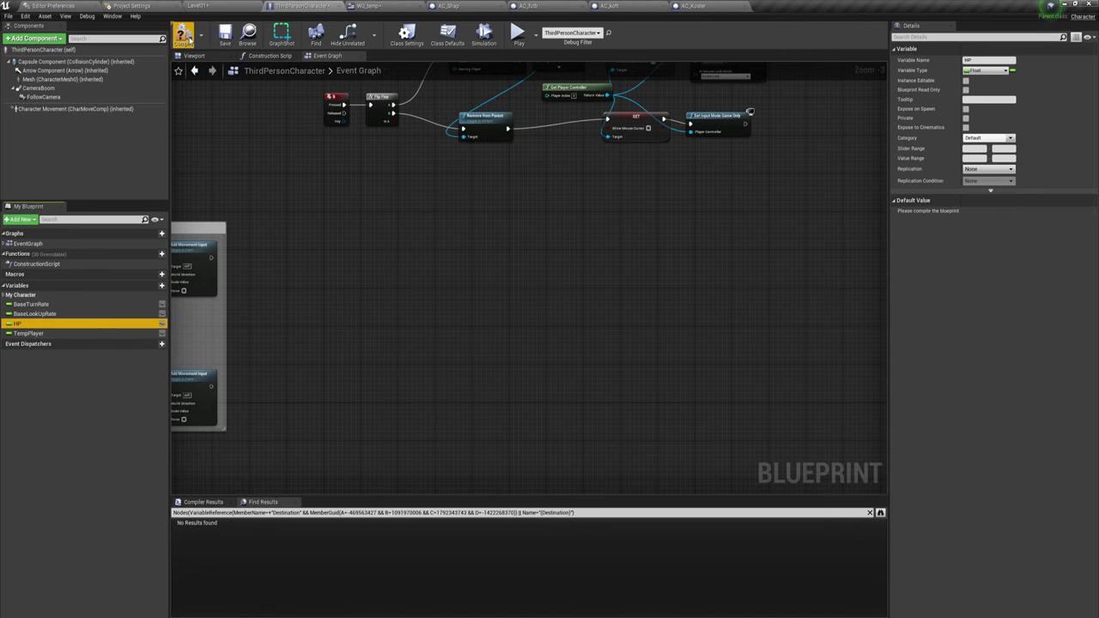
pyautogui.click(984, 212)
pyautogui.write('100')
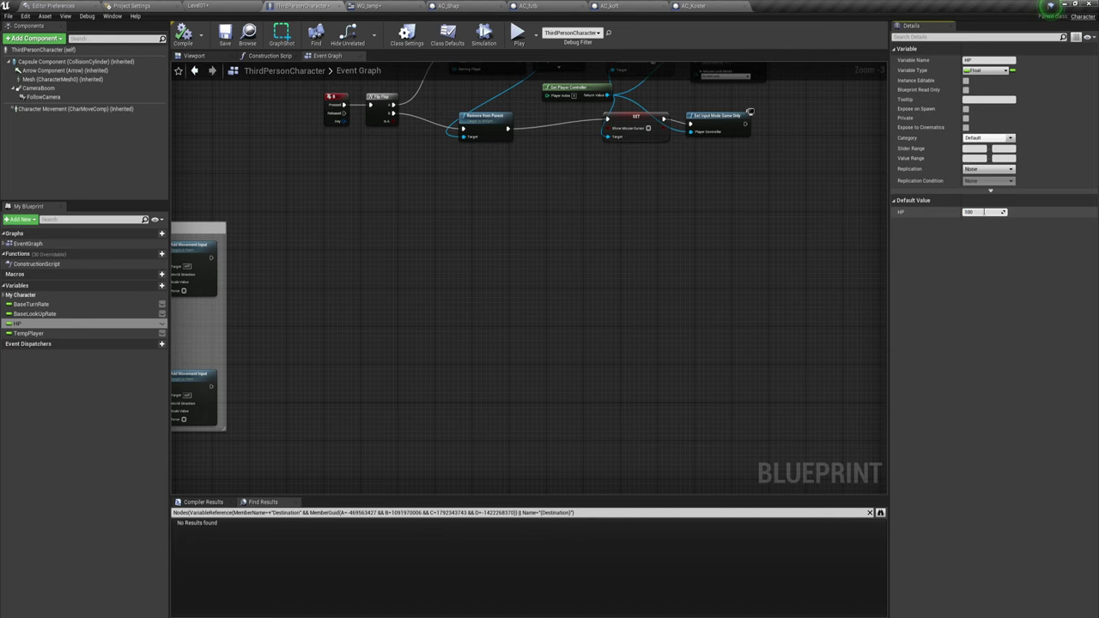
pyautogui.click(764, 229)
pyautogui.moveTo(742, 228)
pyautogui.mouseDown(button='right')
pyautogui.moveTo(704, 382)
pyautogui.moveTo(671, 317)
pyautogui.mouseUp(button='right')
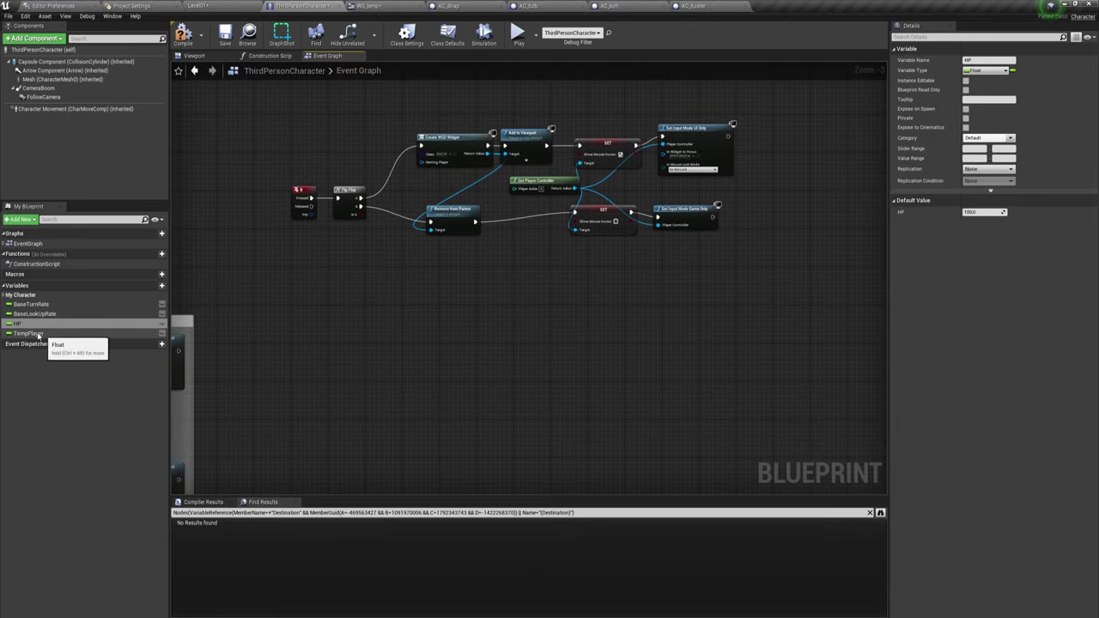
# Step: Set TempPlayer's default value to 5 and compile the blueprint again
pyautogui.click(30, 333)
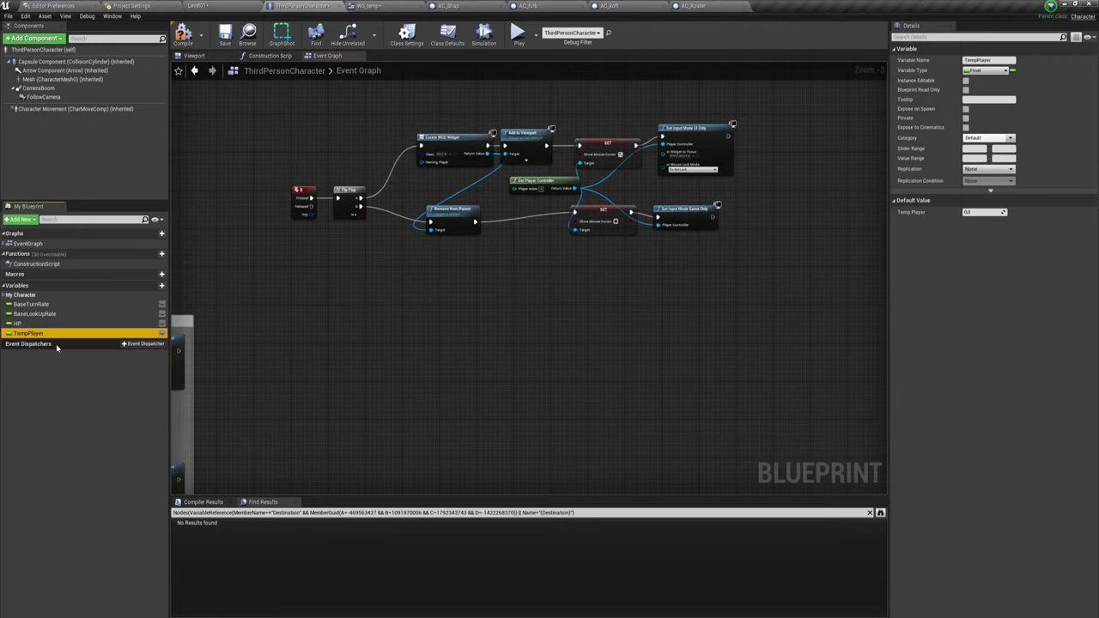
pyautogui.click(977, 212)
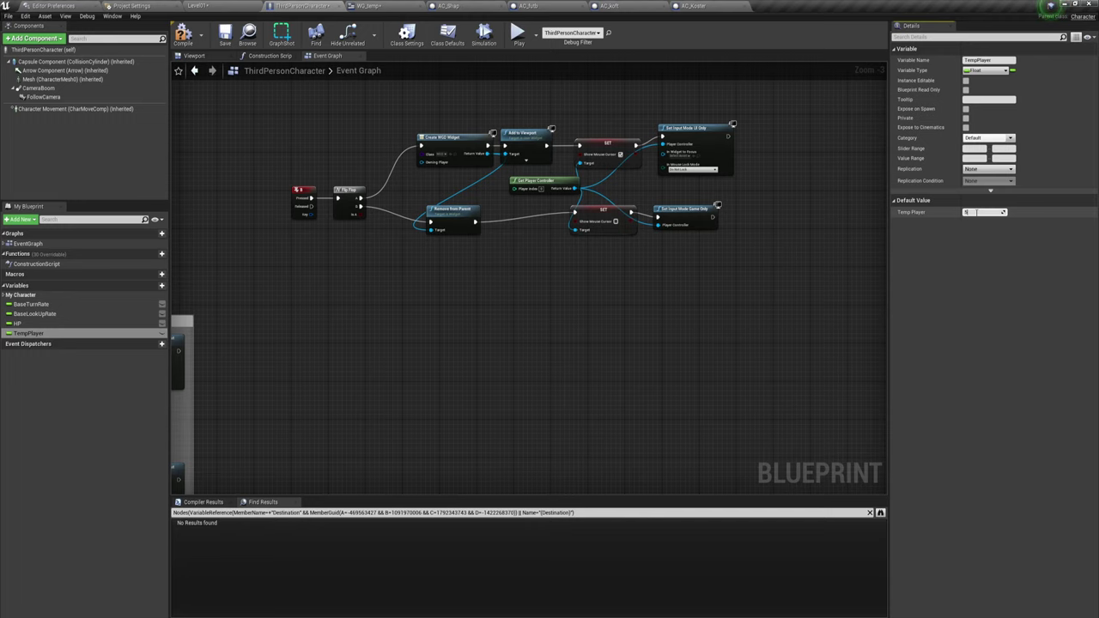
pyautogui.press('Return')
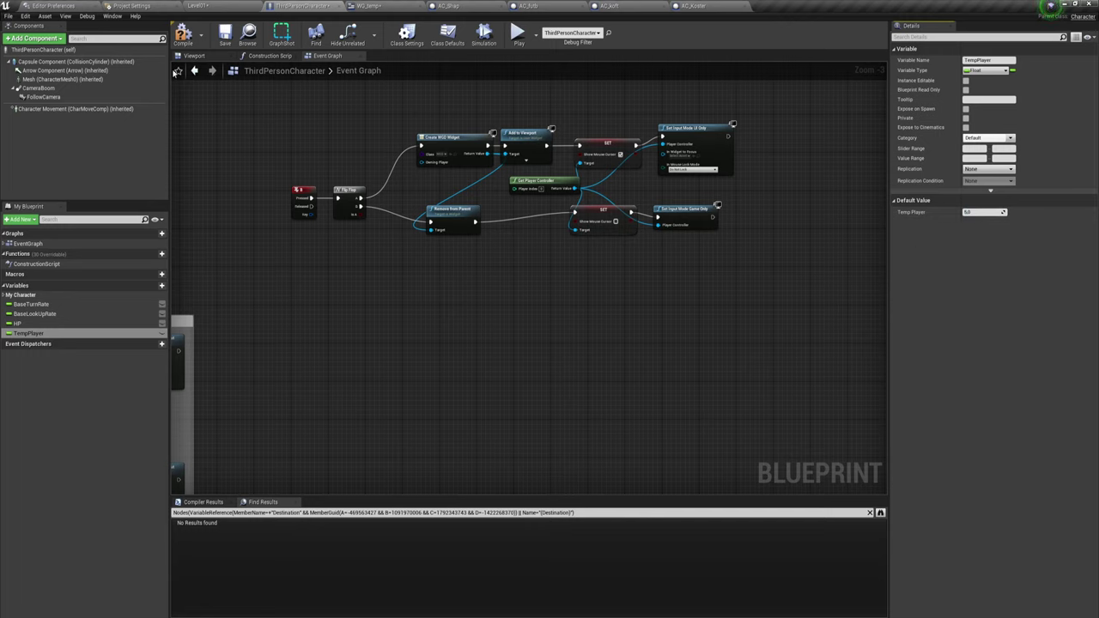
pyautogui.click(183, 35)
# Step: Add a Create Widget node with class WG_temp after Event BeginPlay
pyautogui.moveTo(443, 193); pyautogui.dragTo(504, 312, button='right')
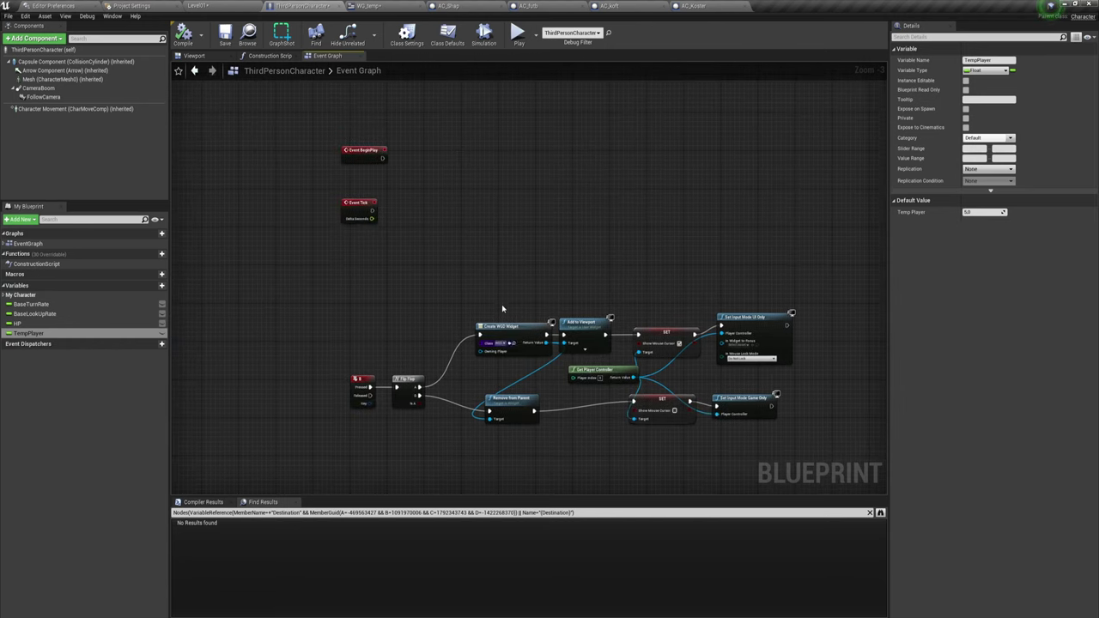
pyautogui.scroll(3, 478, 381)
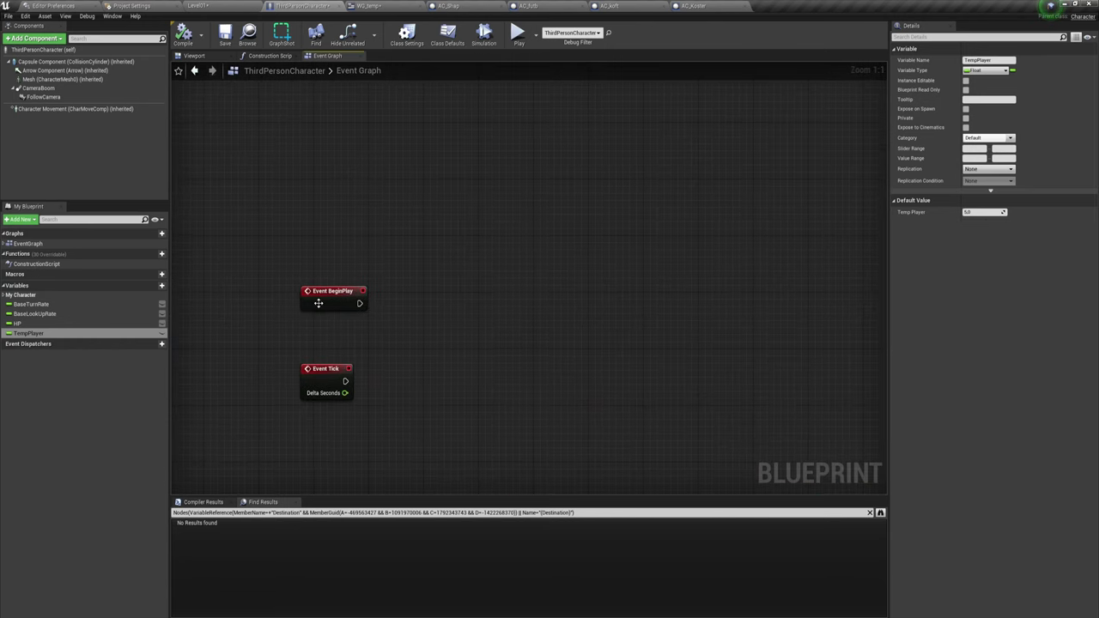
pyautogui.moveTo(317, 300); pyautogui.dragTo(337, 201)
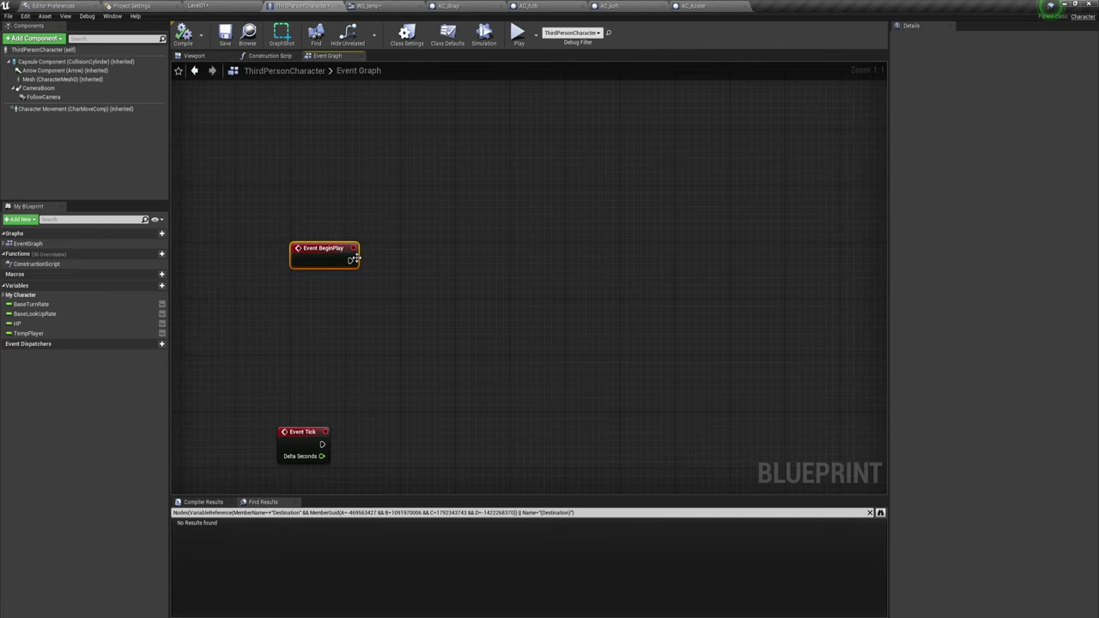
pyautogui.moveTo(351, 260); pyautogui.dragTo(406, 260)
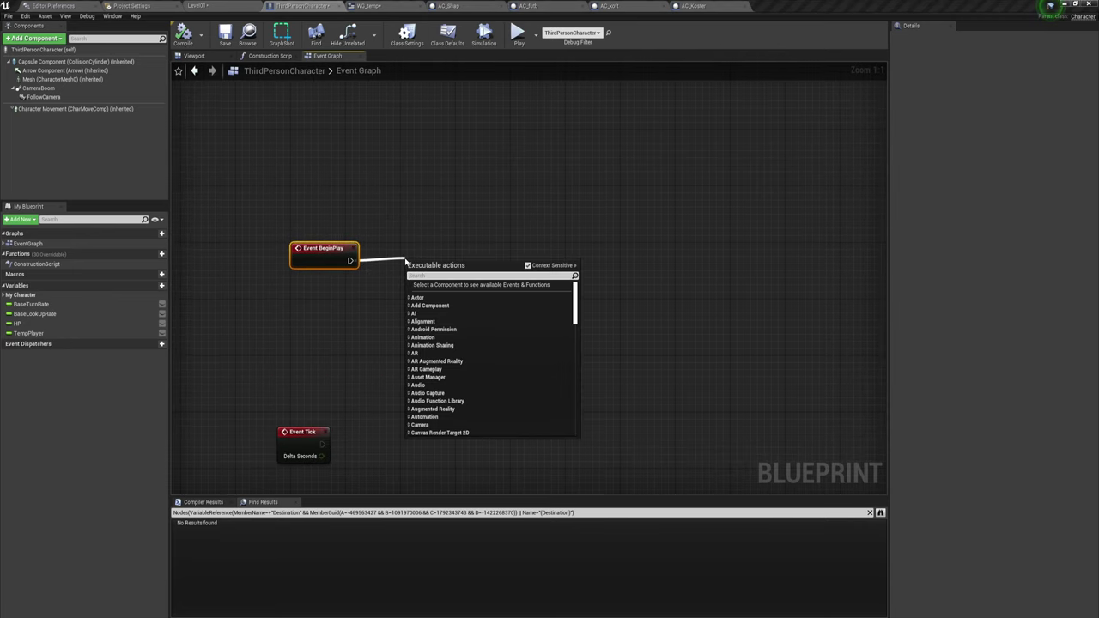
pyautogui.write('create ')
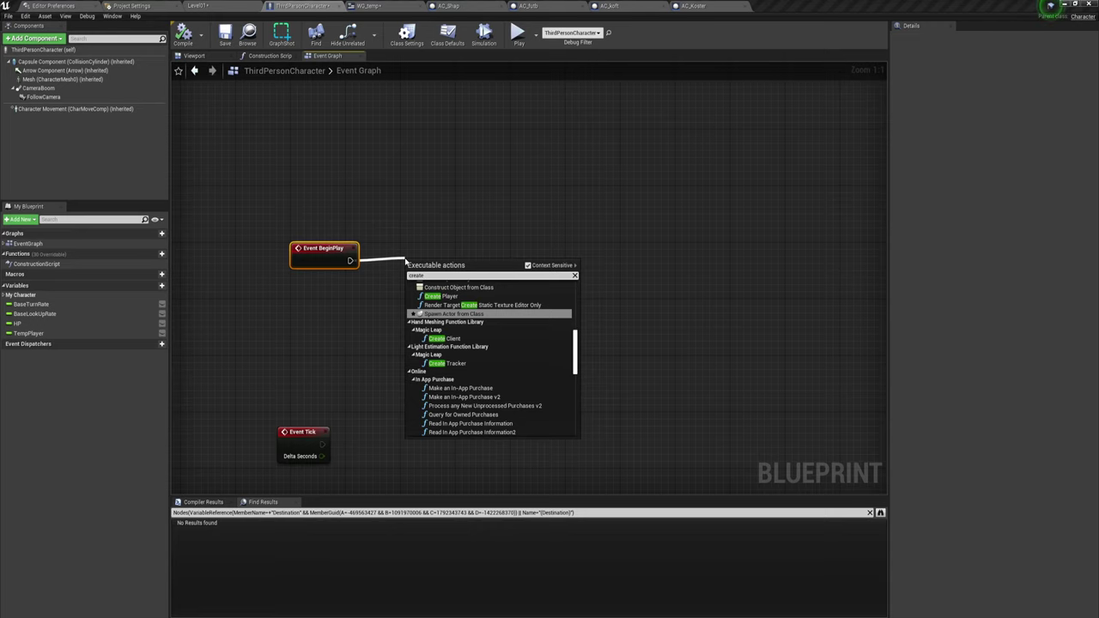
pyautogui.write('wi')
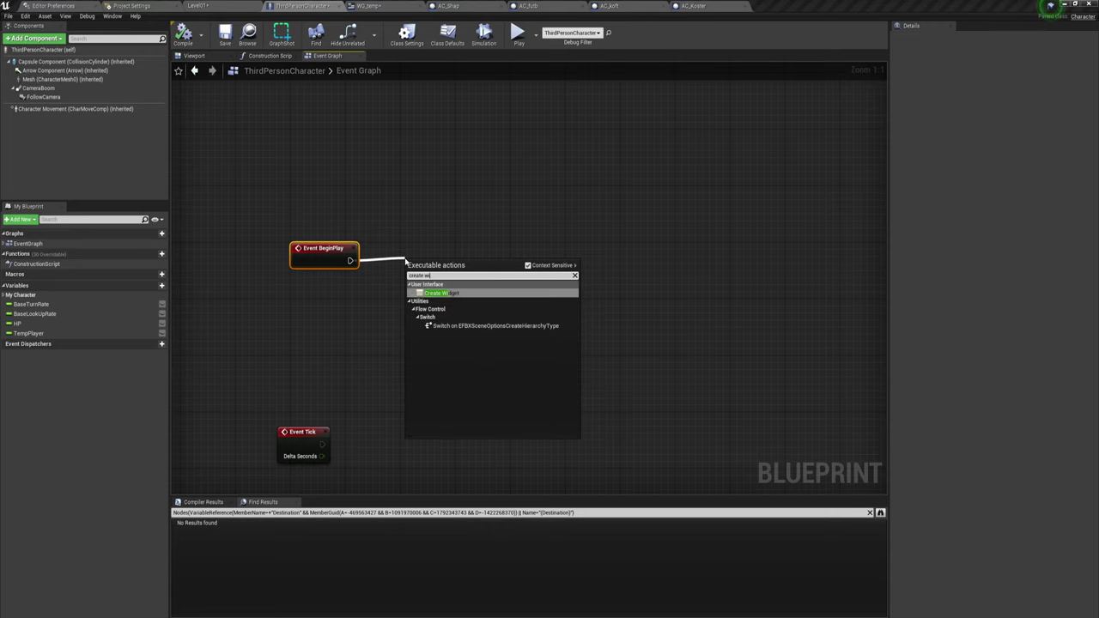
pyautogui.click(447, 296)
pyautogui.click(455, 287)
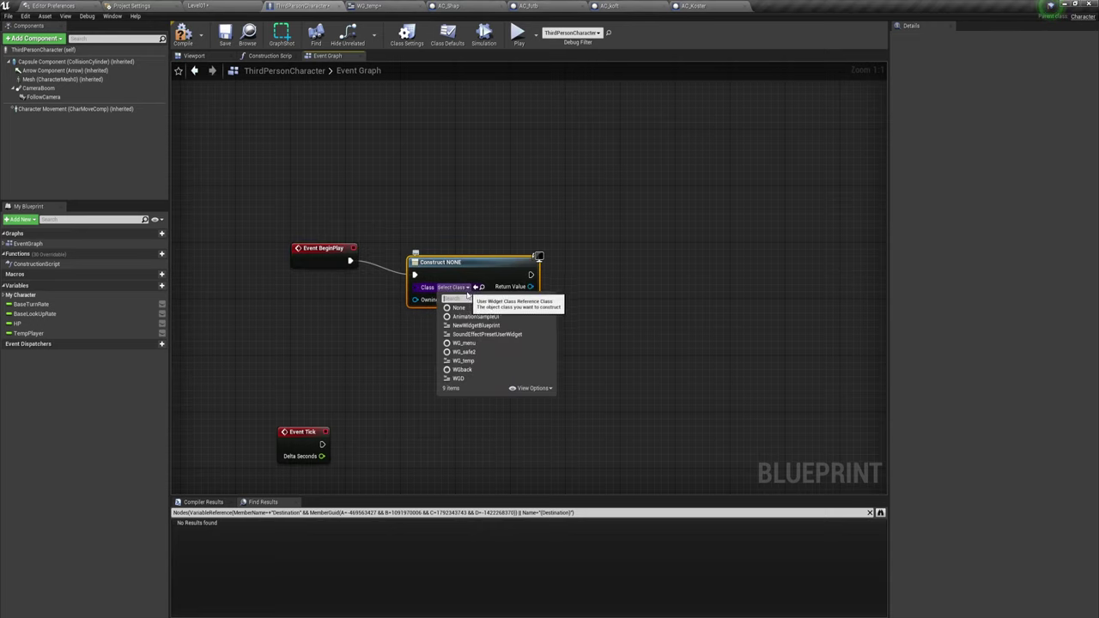
pyautogui.click(464, 361)
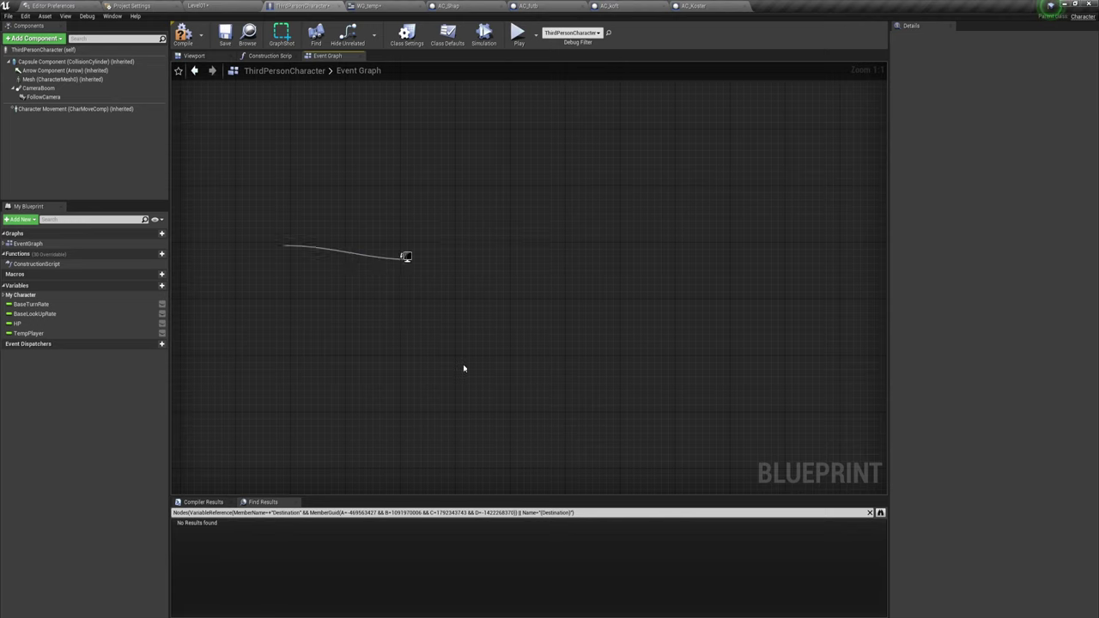
pyautogui.moveTo(453, 295); pyautogui.dragTo(419, 280)
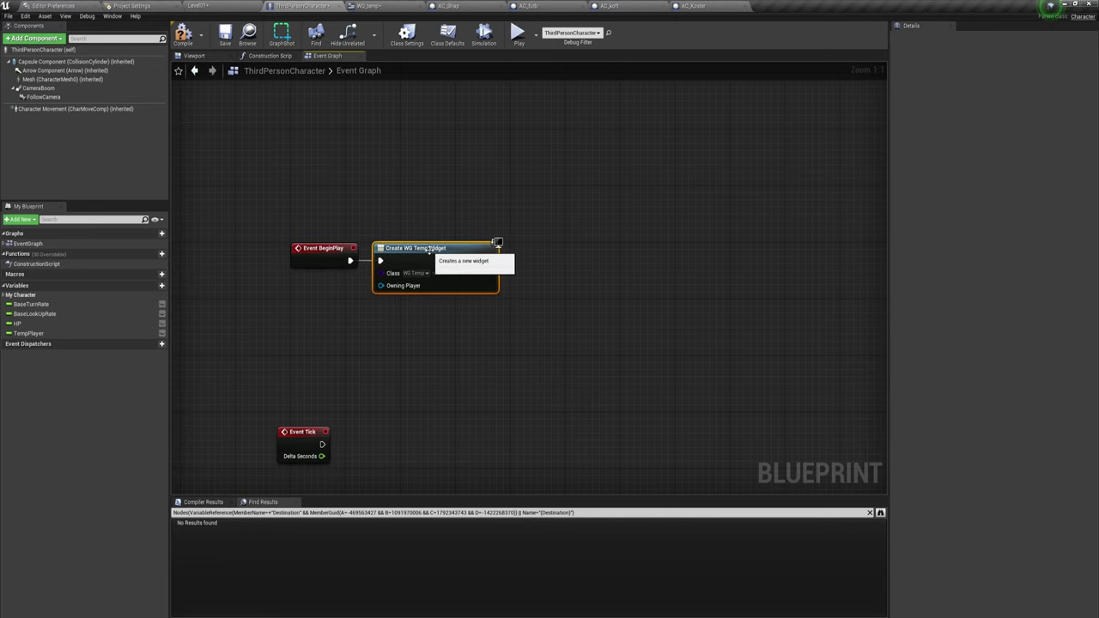
pyautogui.click(495, 329)
pyautogui.moveTo(496, 329); pyautogui.dragTo(387, 324, button='right')
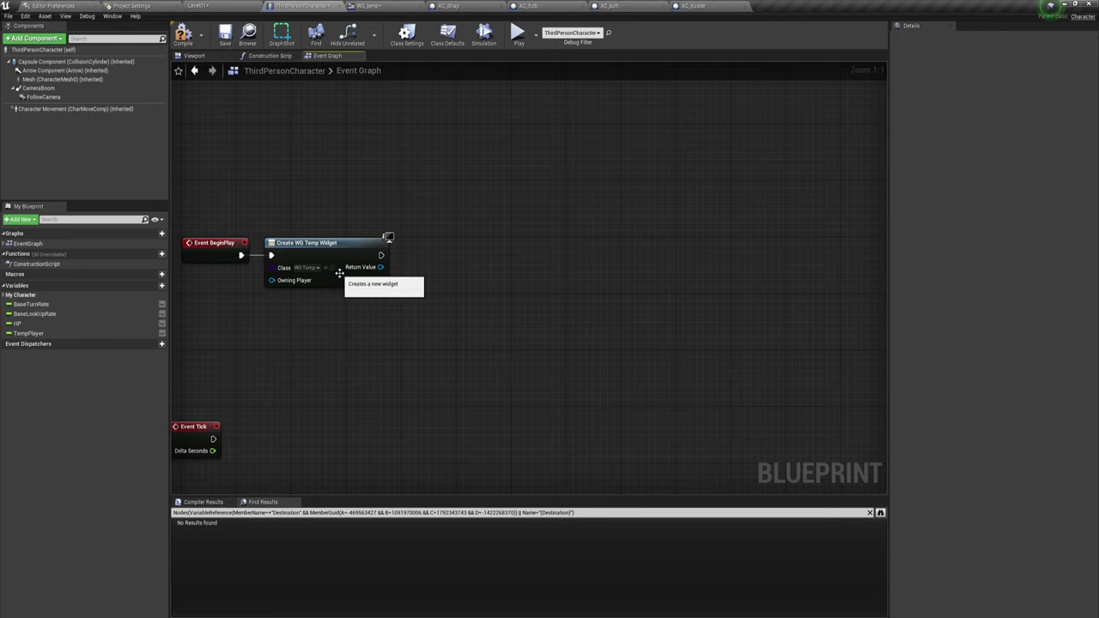
# Step: Promote the widget's Return Value to a new variable named WG_temp
pyautogui.moveTo(381, 267); pyautogui.dragTo(421, 266)
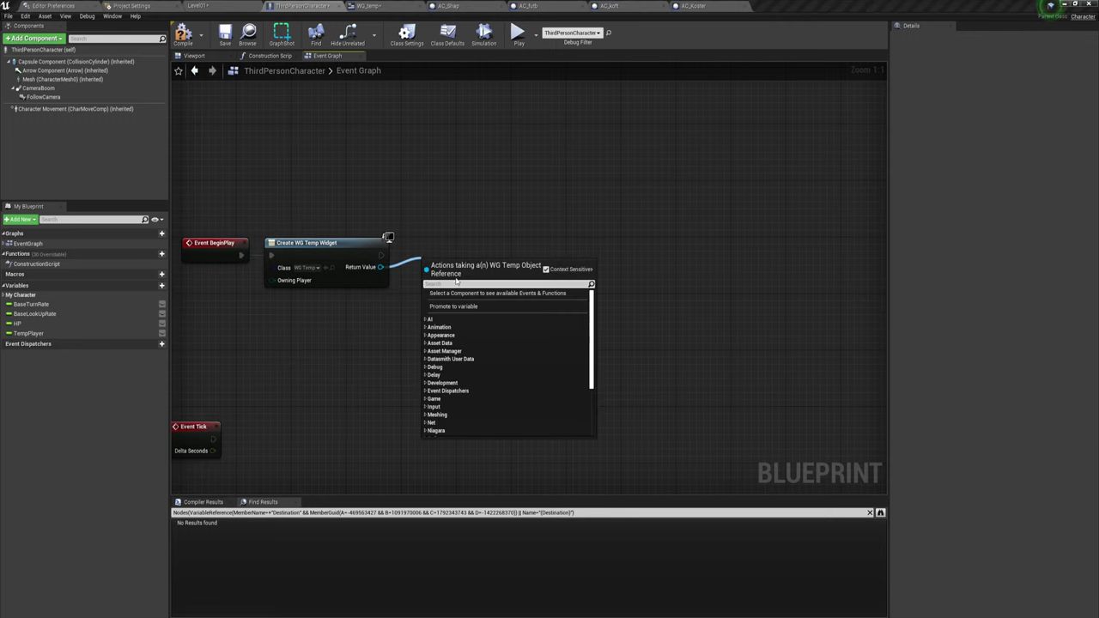
pyautogui.click(450, 307)
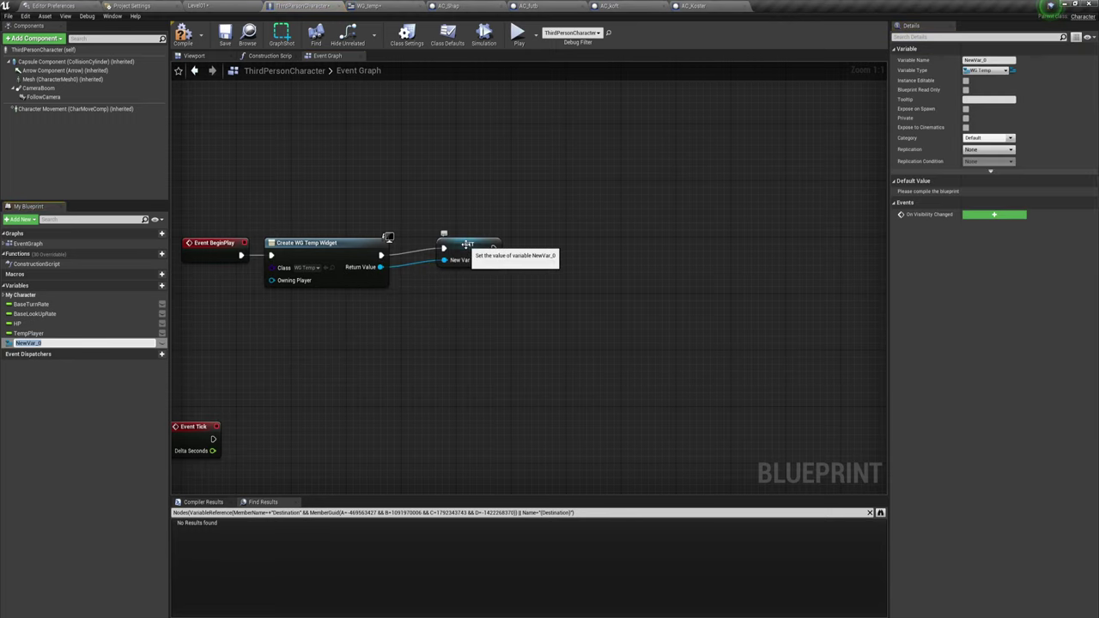
pyautogui.write('WG_temp')
pyautogui.press('Return')
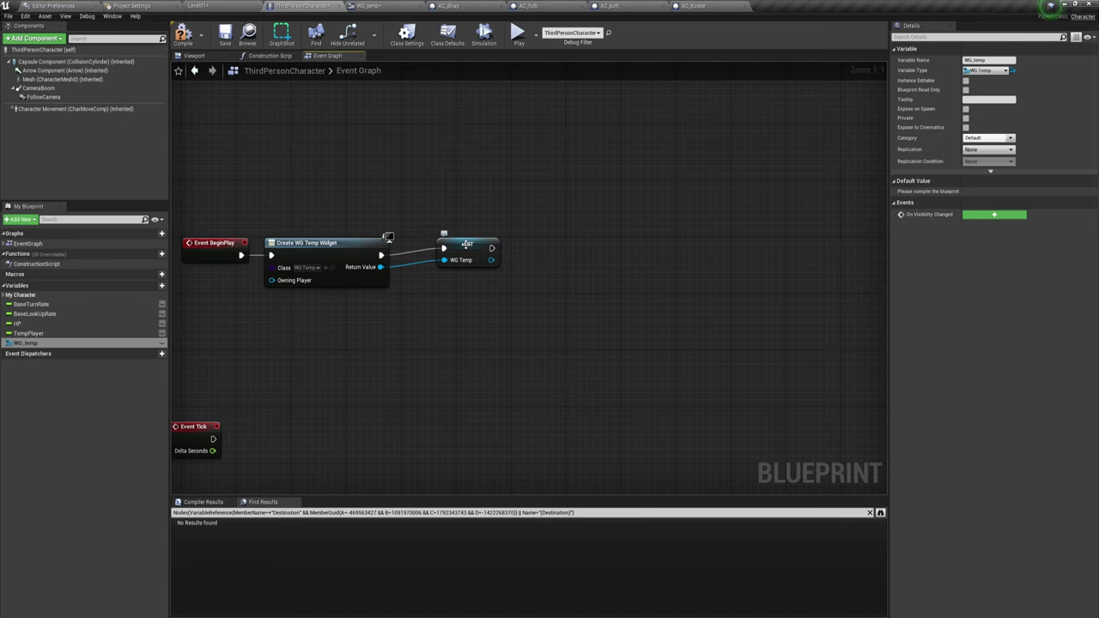
# Step: Add the stored WG_temp widget to the viewport with an Add to Viewport node
pyautogui.moveTo(461, 244)
pyautogui.mouseDown()
pyautogui.moveTo(420, 250)
pyautogui.moveTo(465, 273)
pyautogui.moveTo(526, 271)
pyautogui.mouseUp()
pyautogui.write('ad')
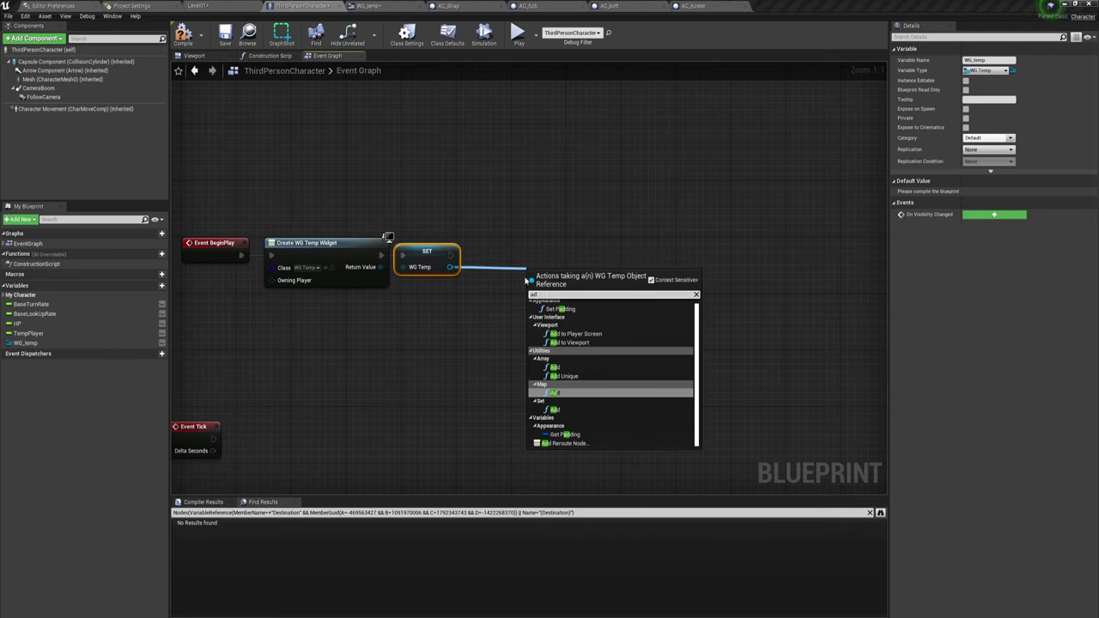
pyautogui.click(566, 343)
pyautogui.moveTo(552, 328); pyautogui.dragTo(494, 248)
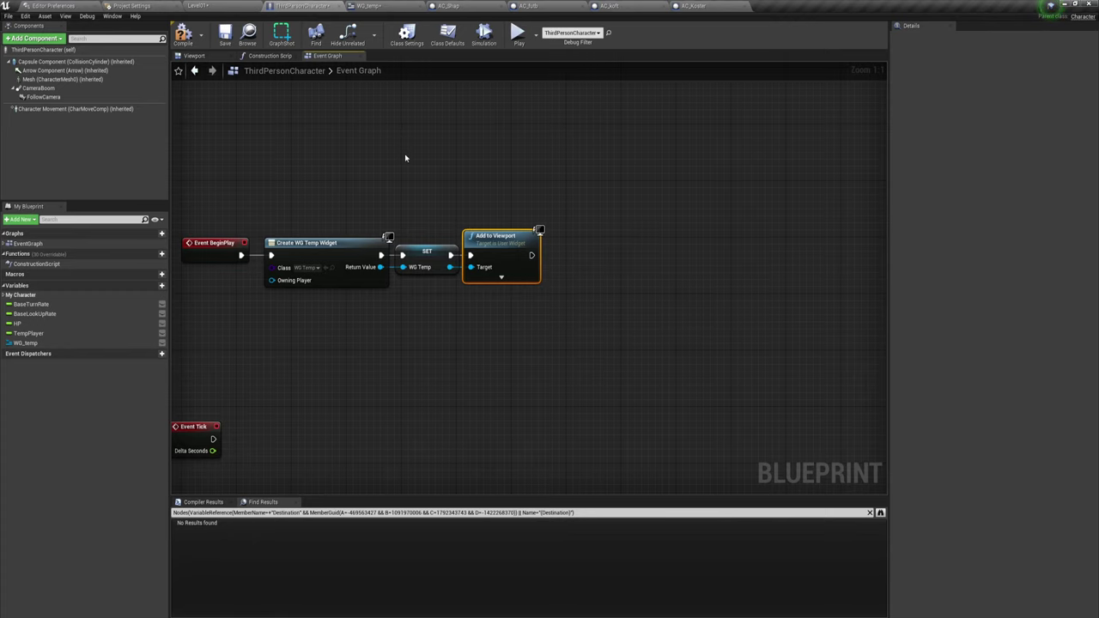
pyautogui.moveTo(406, 158); pyautogui.dragTo(423, 174, button='right')
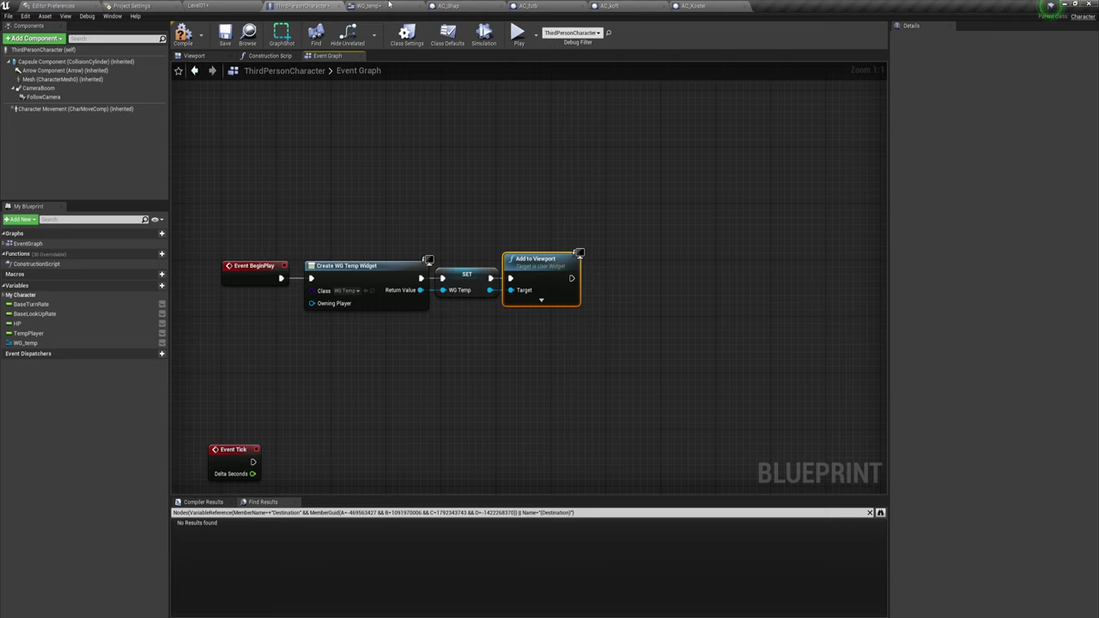
pyautogui.click(371, 6)
pyautogui.moveTo(437, 106); pyautogui.dragTo(456, 115, button='right')
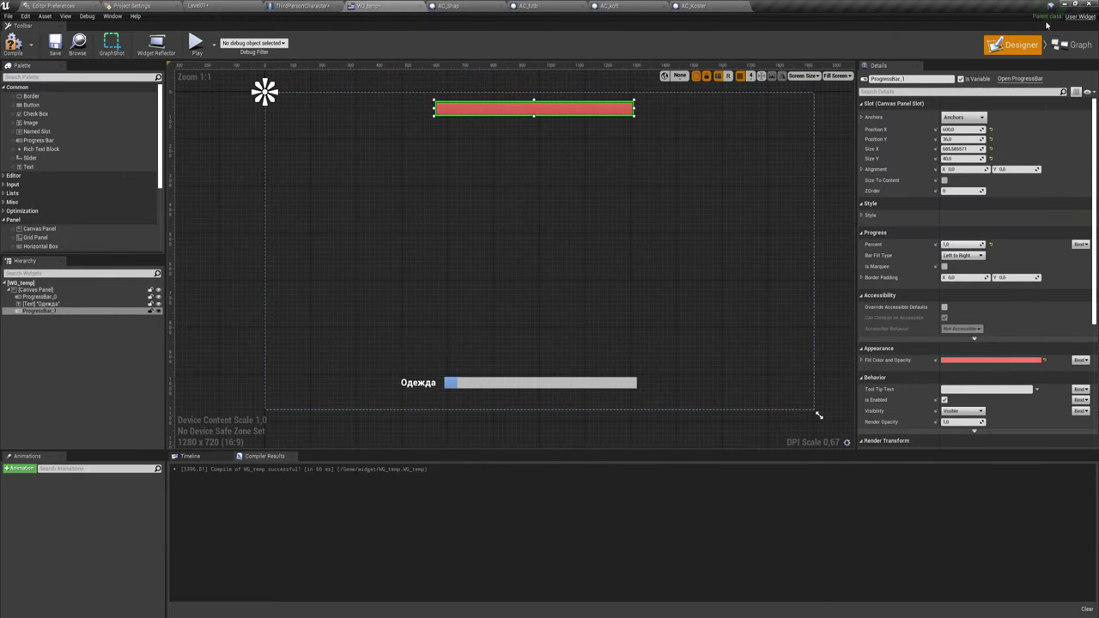
# Step: In WG_temp's graph, create a function named Temp, then add a second new function
pyautogui.click(1074, 44)
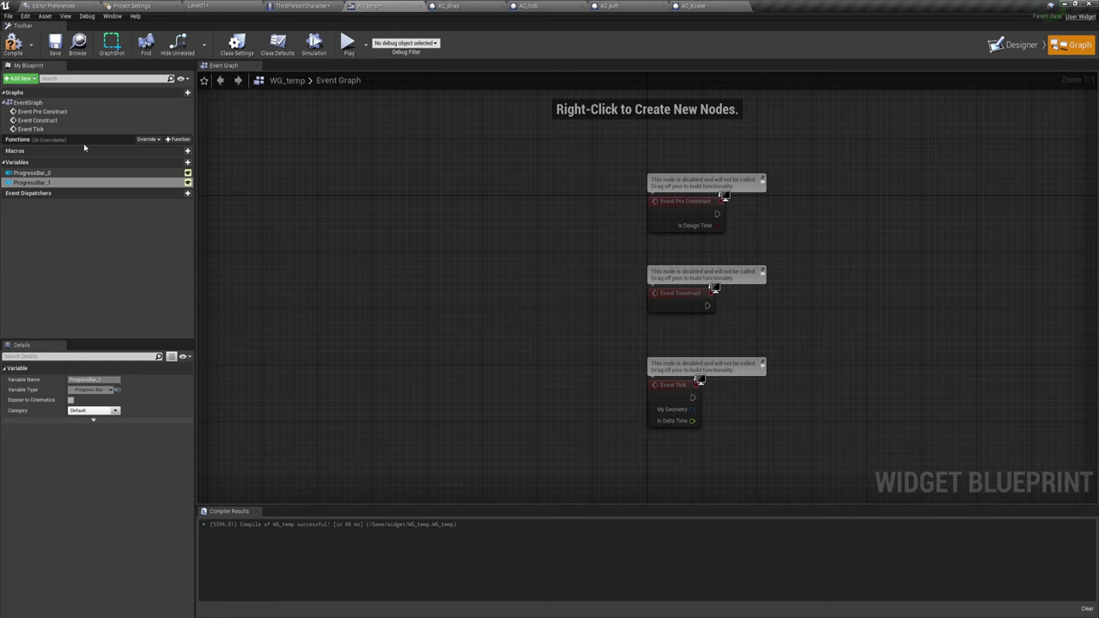
pyautogui.click(178, 139)
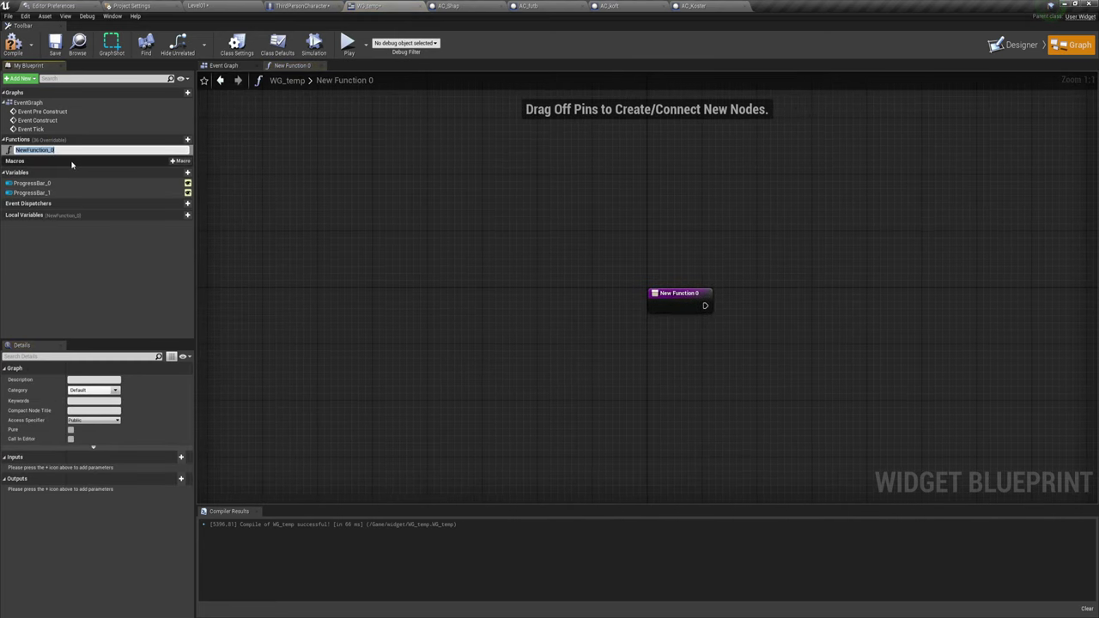
pyautogui.write('1')
pyautogui.press('Return')
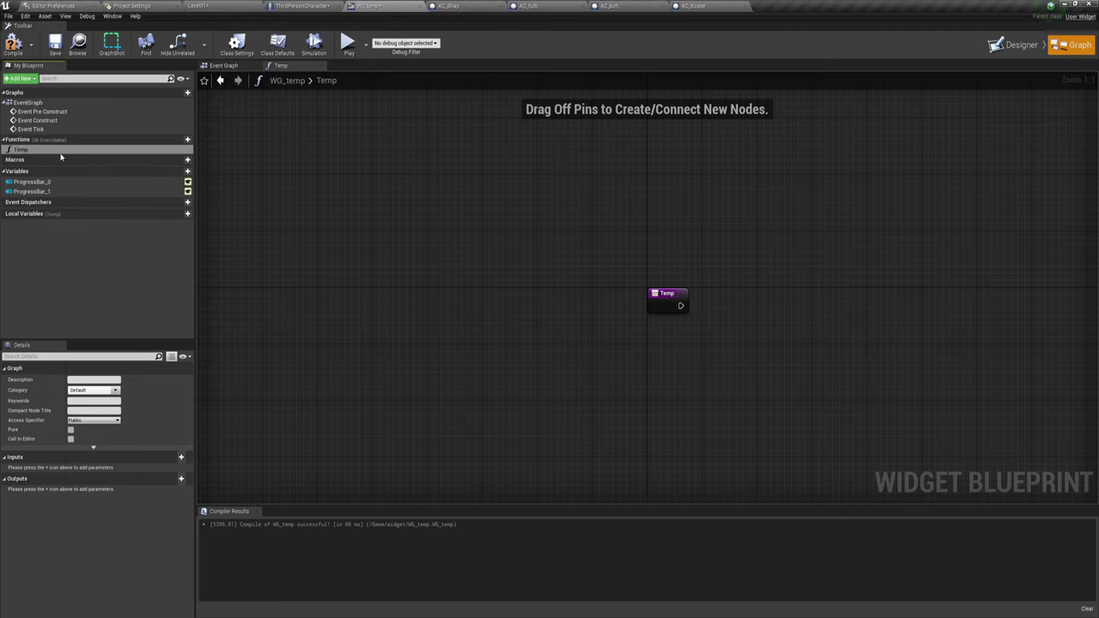
pyautogui.click(187, 139)
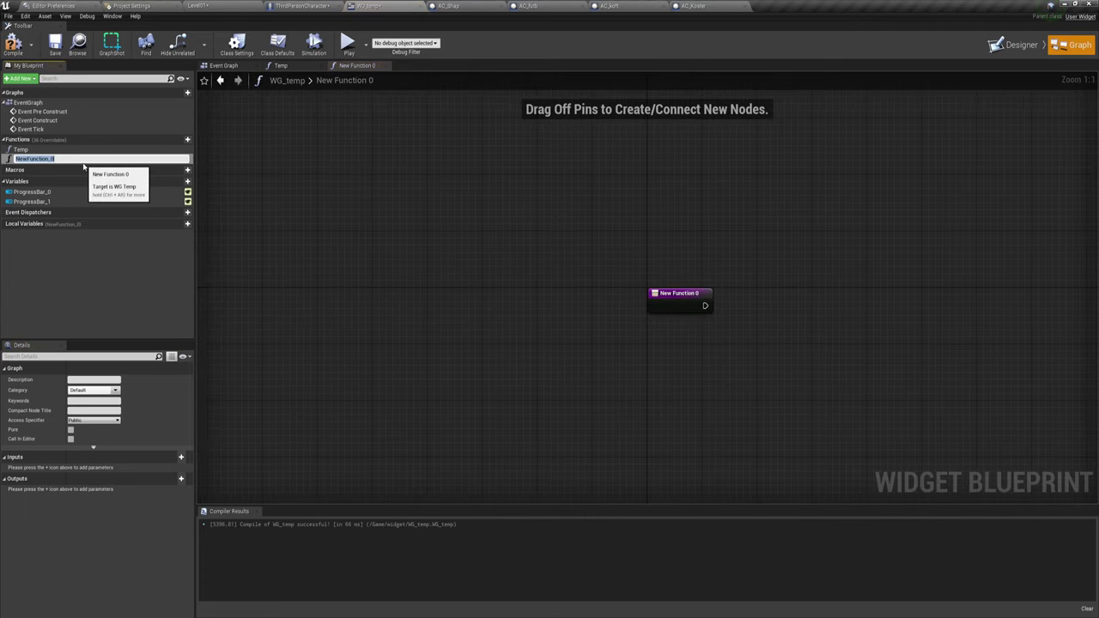
# Step: Rename the new function to Hp
pyautogui.write('Hp')
pyautogui.press('Return')
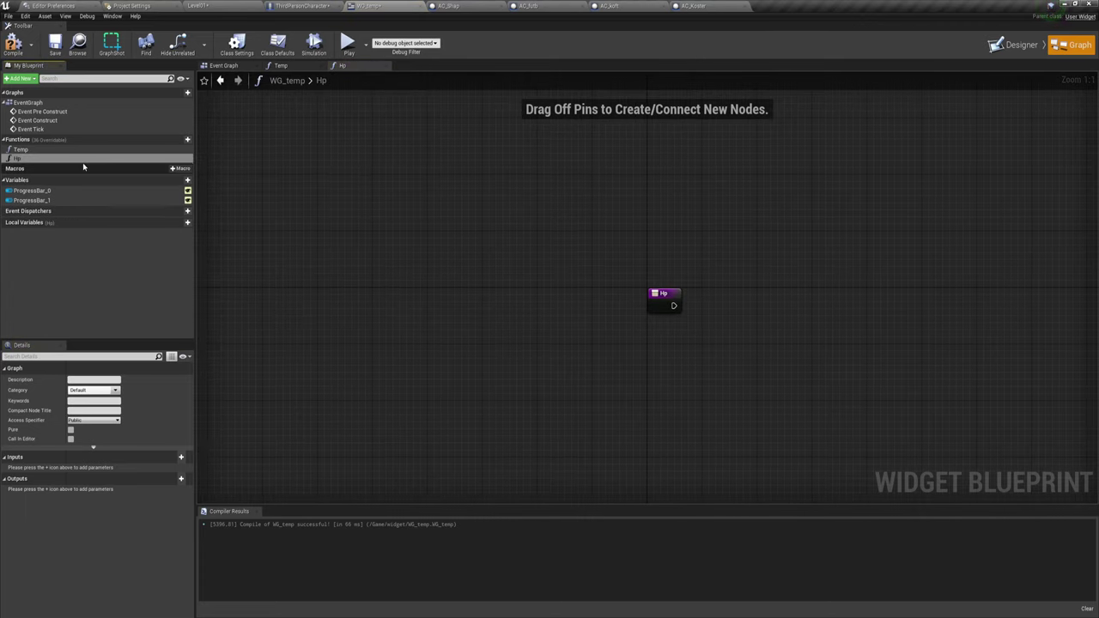
pyautogui.moveTo(634, 369)
pyautogui.mouseDown(button='right')
pyautogui.moveTo(479, 343)
pyautogui.moveTo(466, 309)
pyautogui.mouseUp(button='right')
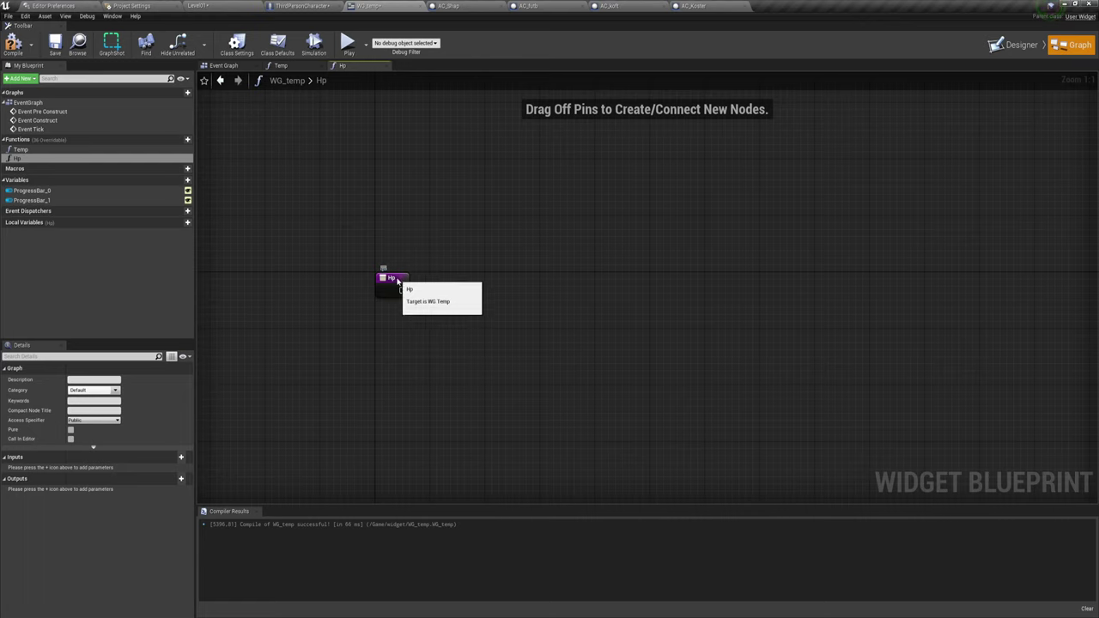
# Step: Give the Hp function a Float input parameter named Hp
pyautogui.click(398, 281)
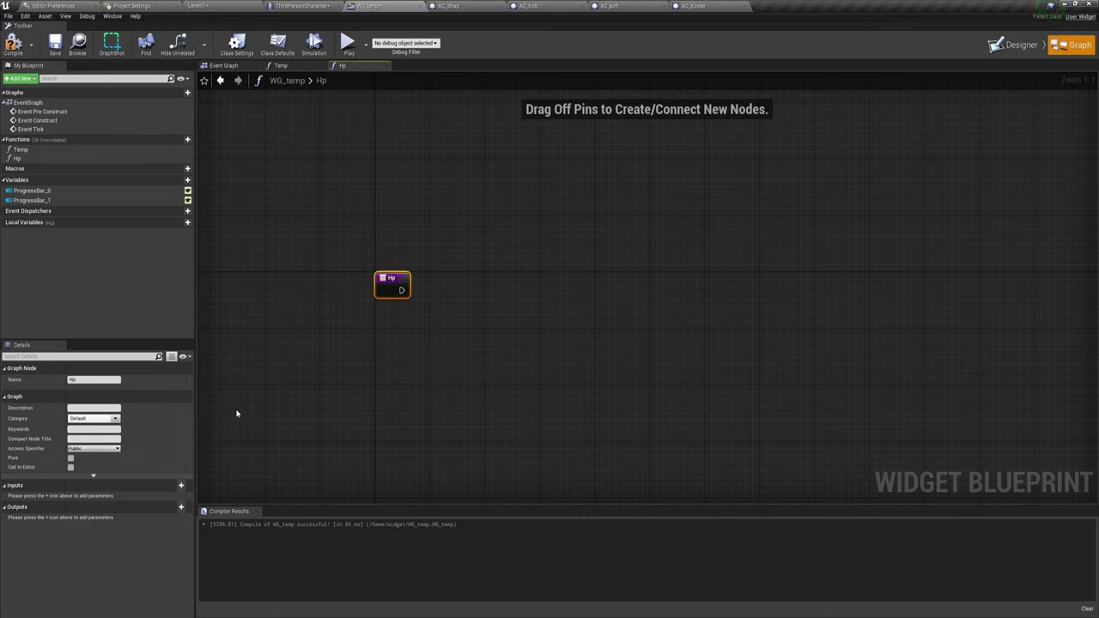
pyautogui.click(178, 486)
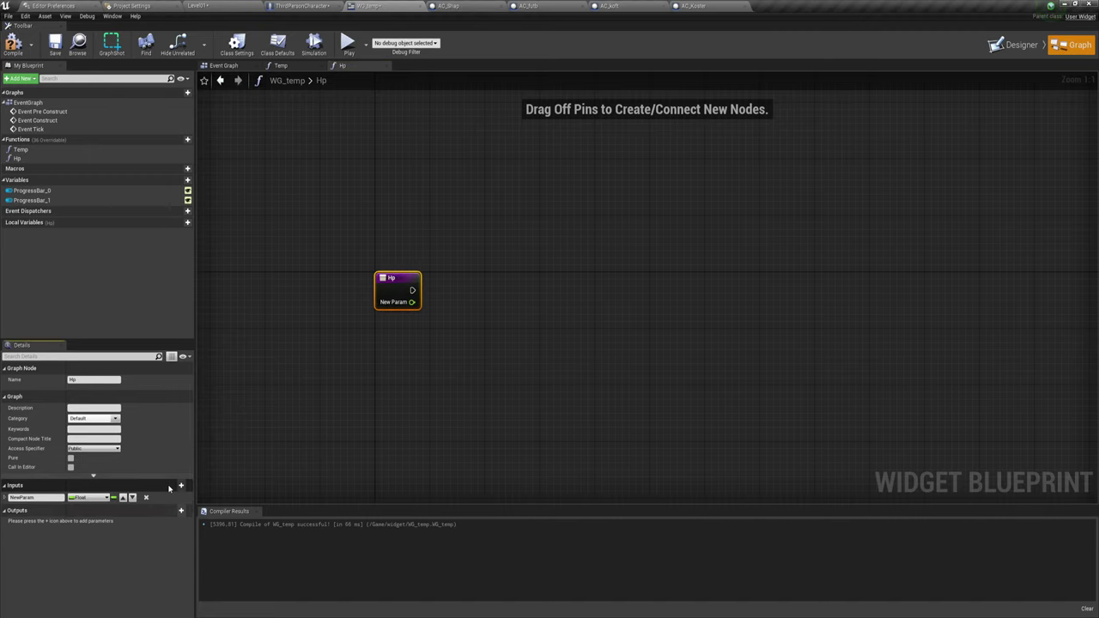
pyautogui.click(26, 499)
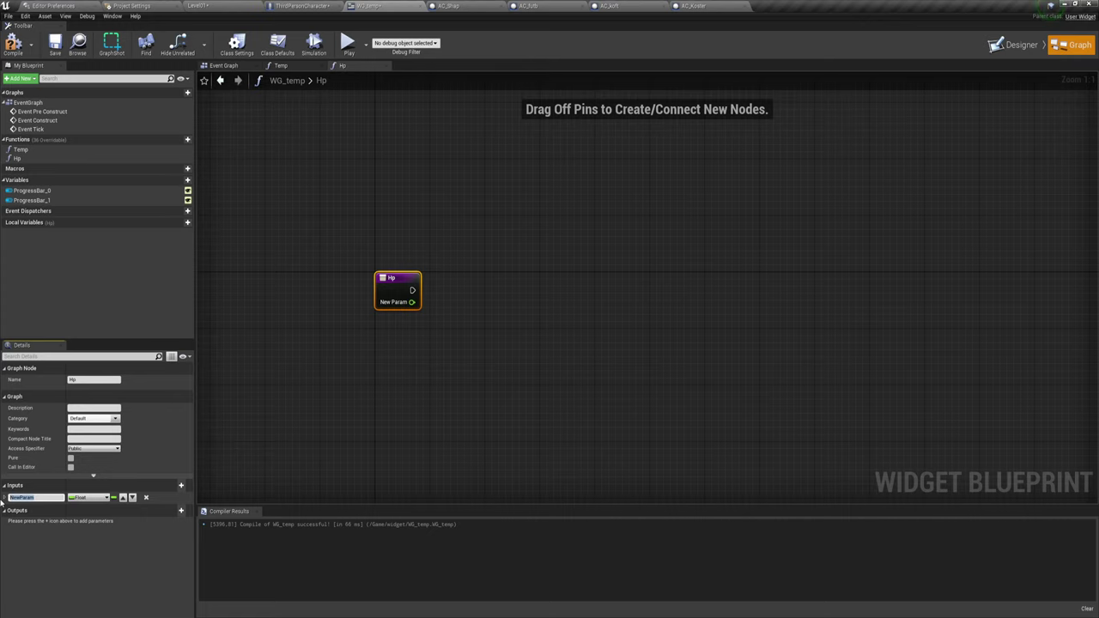
pyautogui.write('Hp')
pyautogui.press('Return')
pyautogui.click(495, 400)
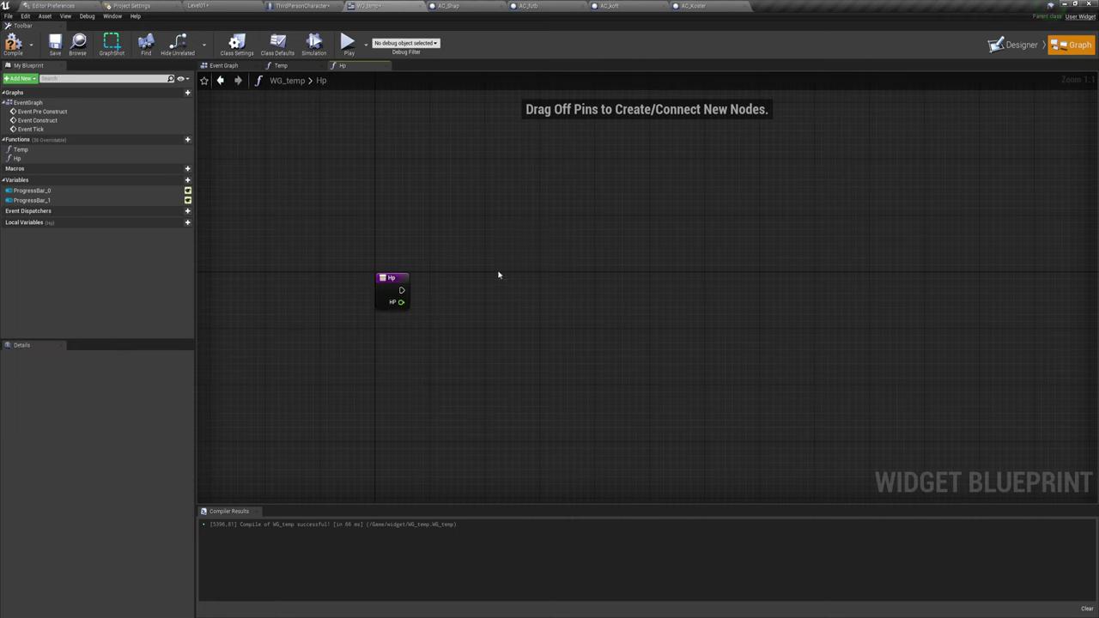
pyautogui.moveTo(393, 300); pyautogui.dragTo(355, 306, button='right')
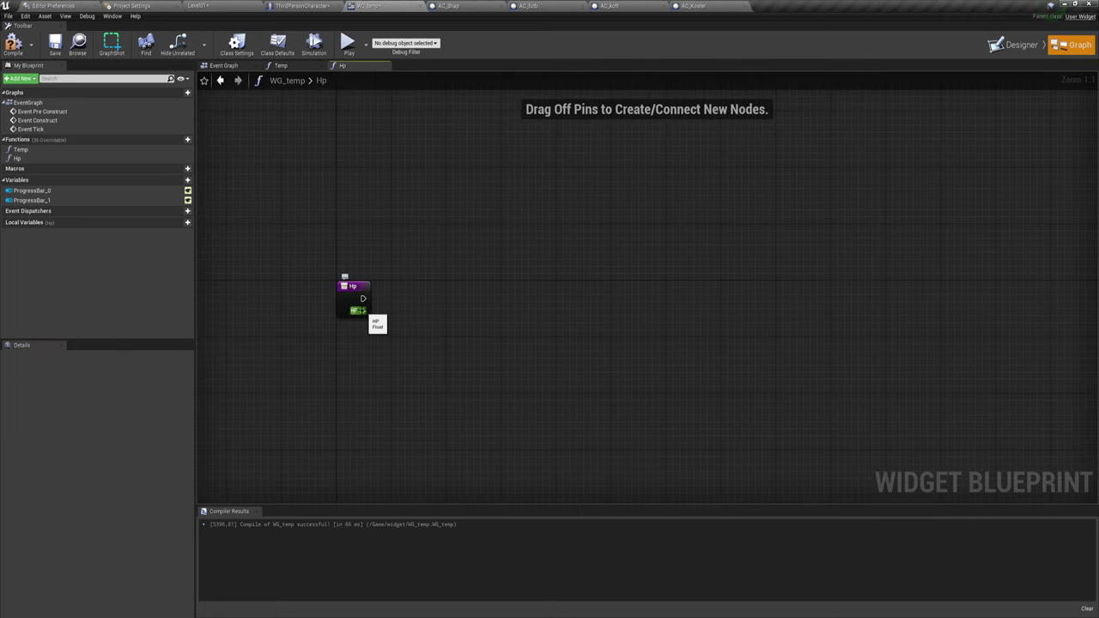
pyautogui.moveTo(429, 301); pyautogui.dragTo(416, 304, button='right')
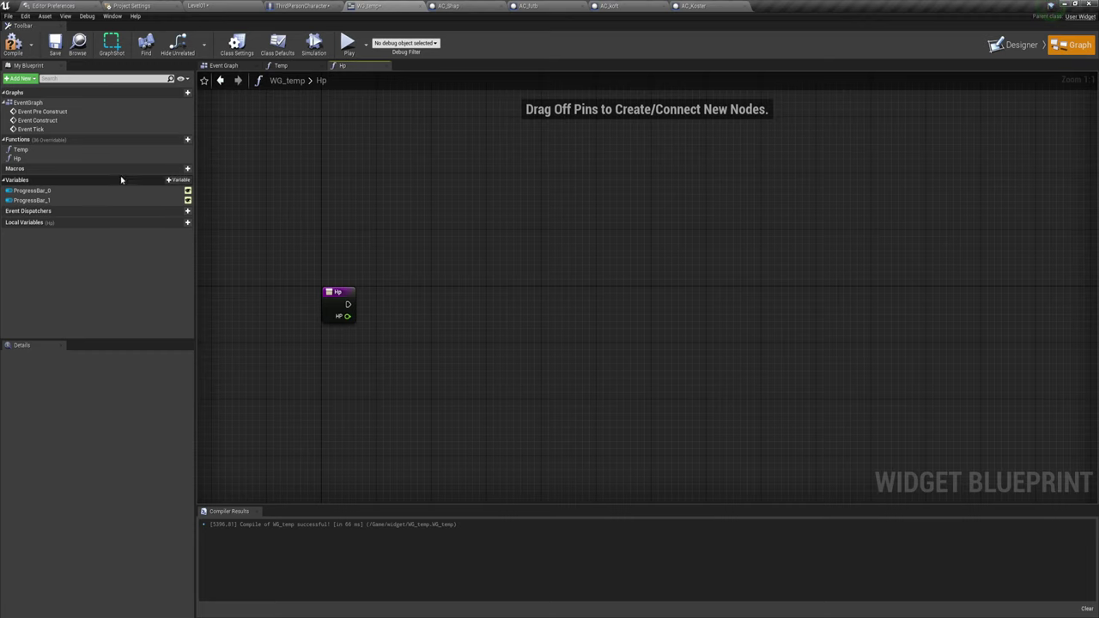
# Step: Drop ProgressBar_1 into the Hp graph, add Set Percent on it, and wire it from the entry node
pyautogui.click(1019, 48)
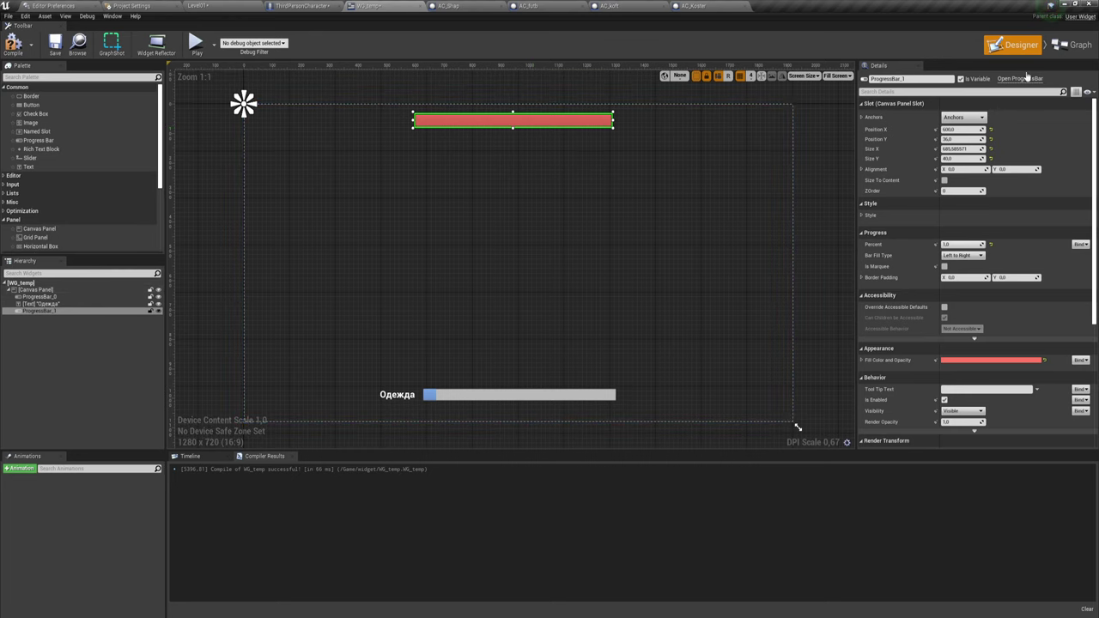
pyautogui.click(1074, 45)
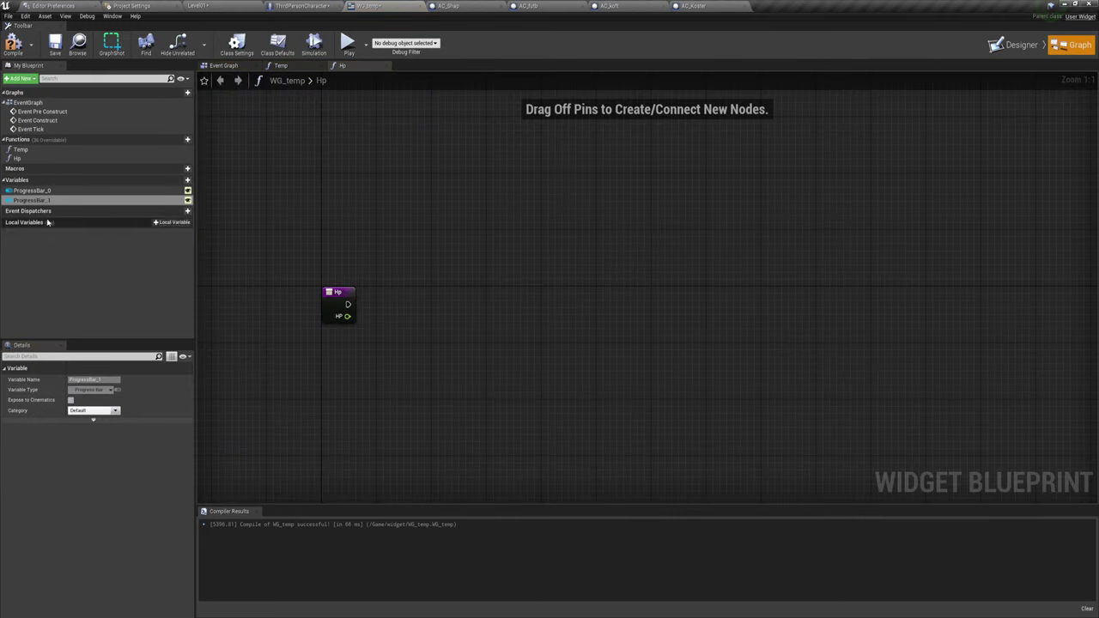
pyautogui.moveTo(31, 200)
pyautogui.mouseDown()
pyautogui.moveTo(388, 341)
pyautogui.moveTo(385, 318)
pyautogui.moveTo(473, 293)
pyautogui.mouseUp()
pyautogui.write('set')
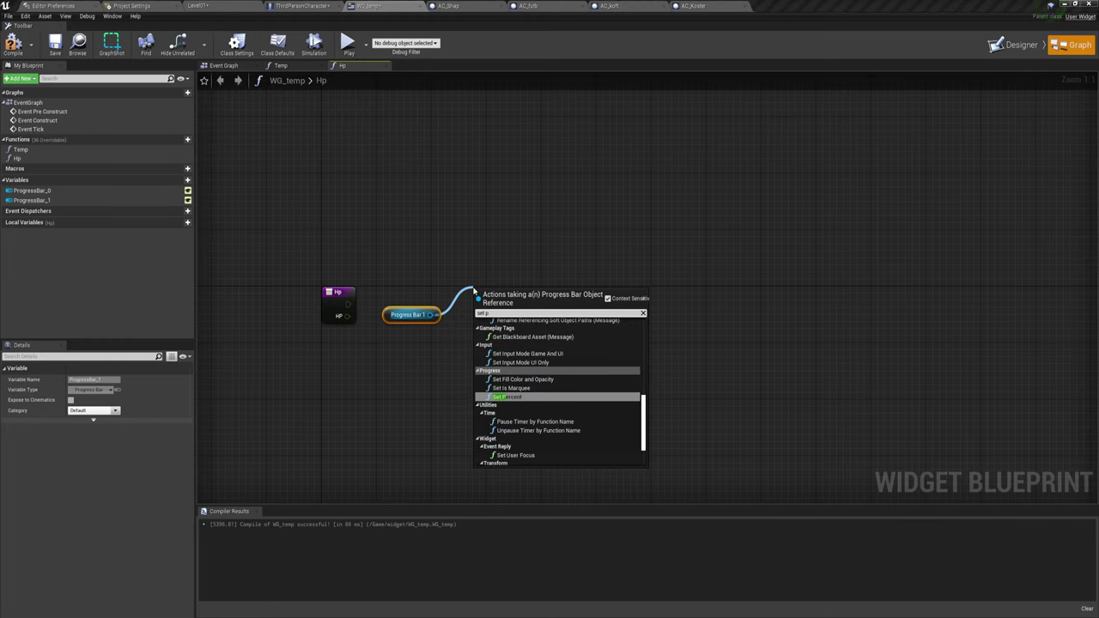
pyautogui.write(' pe')
pyautogui.click(515, 347)
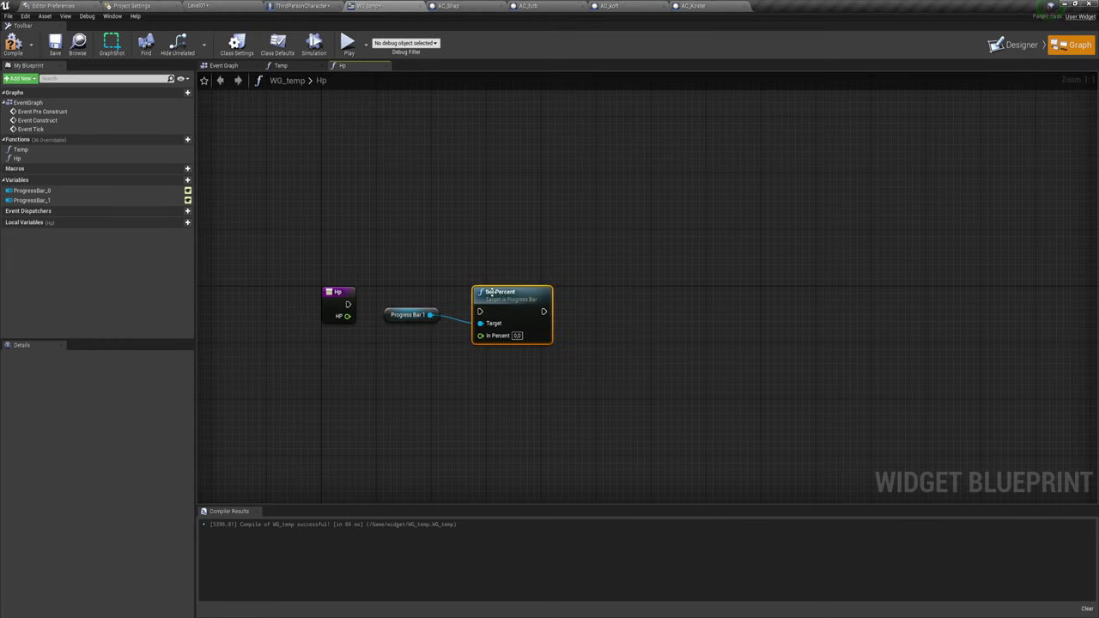
pyautogui.moveTo(499, 292); pyautogui.dragTo(574, 295)
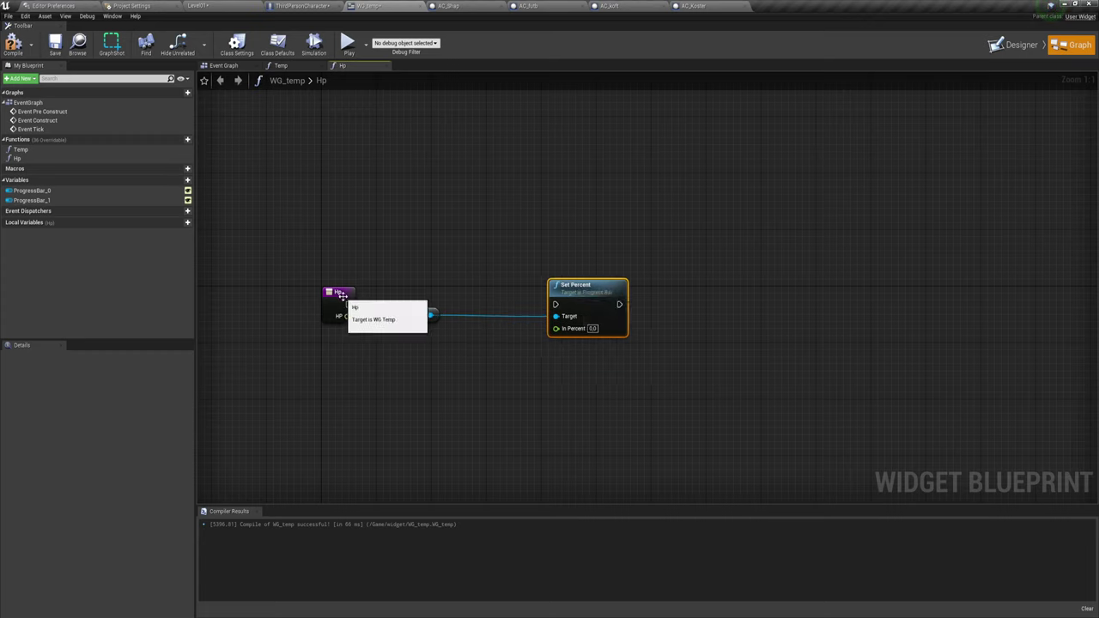
pyautogui.moveTo(348, 305); pyautogui.dragTo(556, 305)
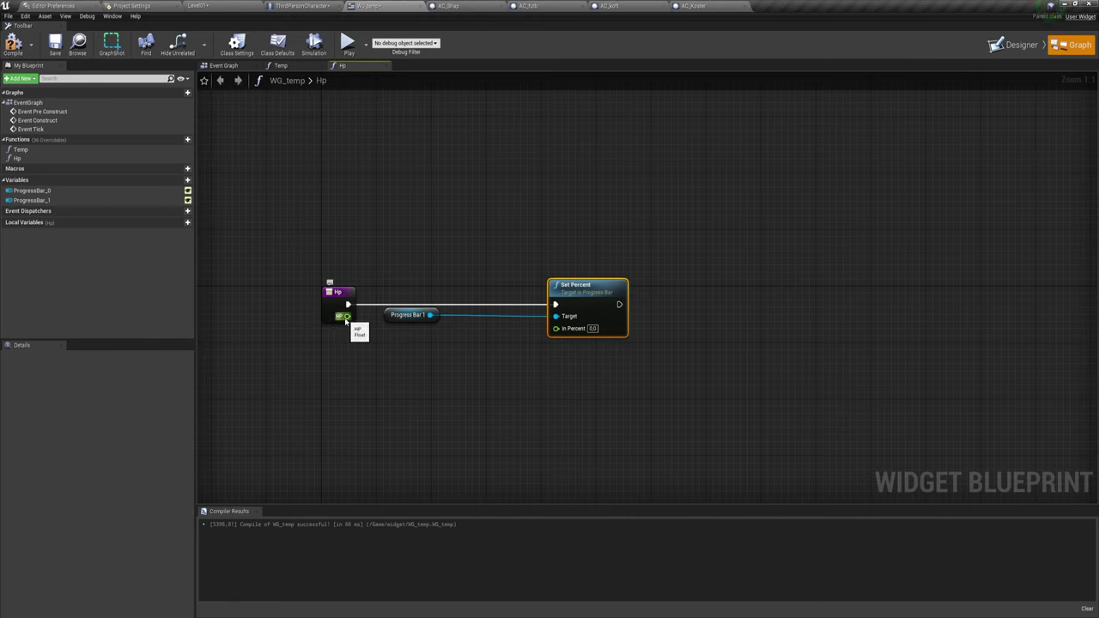
# Step: Divide the HP input by 100.0 and feed the result into Set Percent's In Percent
pyautogui.moveTo(347, 316); pyautogui.dragTo(373, 365)
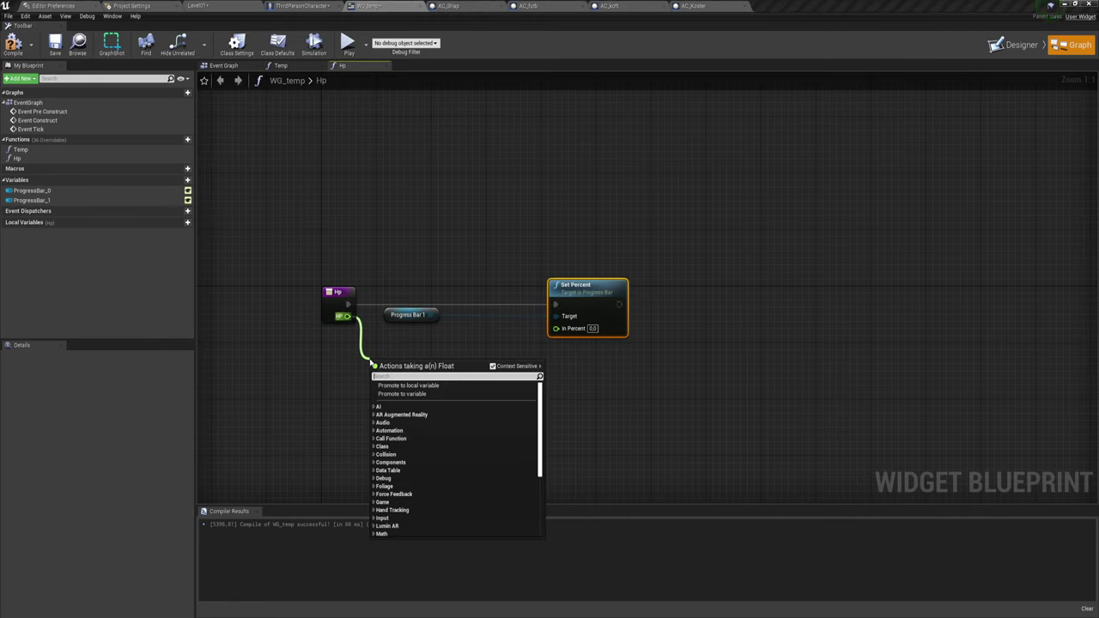
pyautogui.write('/100')
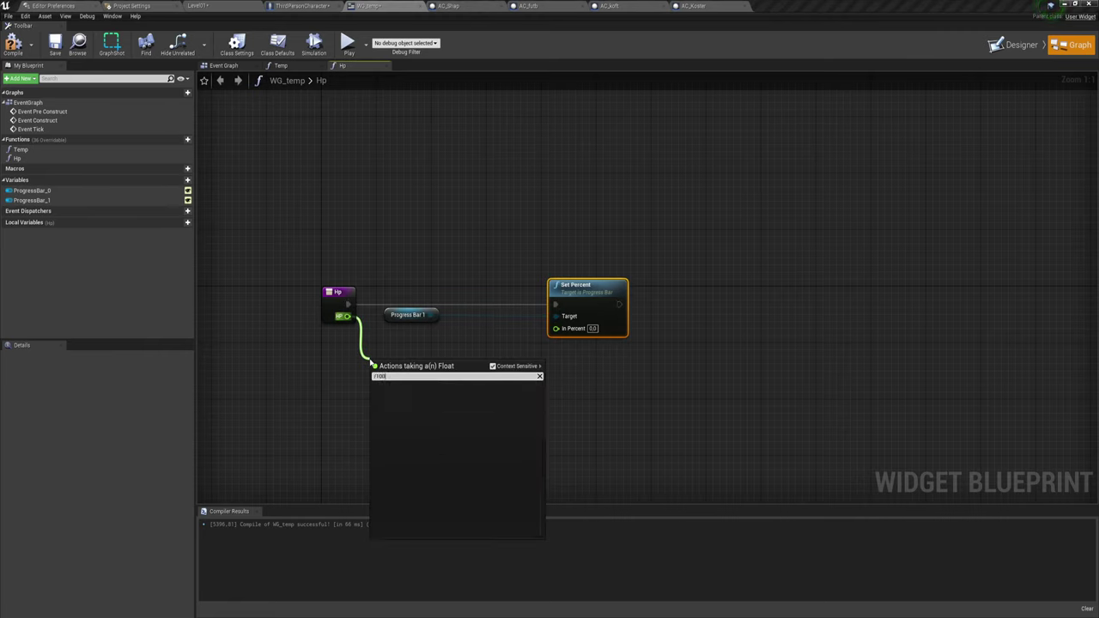
pyautogui.press('BackSpace')
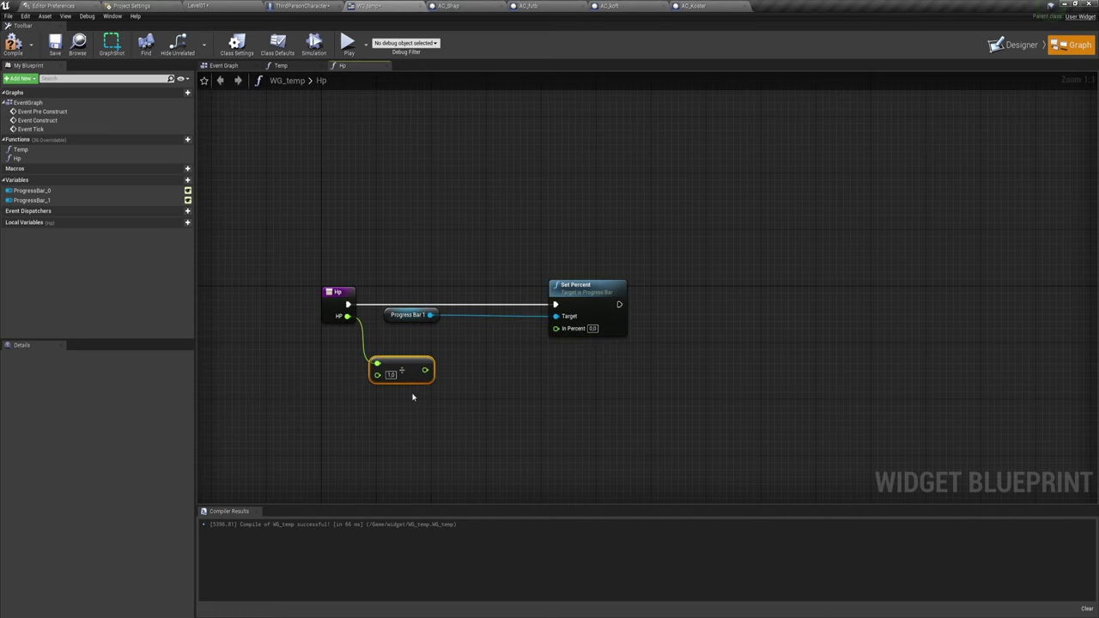
pyautogui.press('Return')
pyautogui.moveTo(548, 222)
pyautogui.mouseDown()
pyautogui.moveTo(662, 375)
pyautogui.moveTo(605, 373)
pyautogui.mouseUp()
pyautogui.moveTo(510, 249)
pyautogui.mouseDown()
pyautogui.moveTo(580, 349)
pyautogui.moveTo(645, 385)
pyautogui.mouseUp()
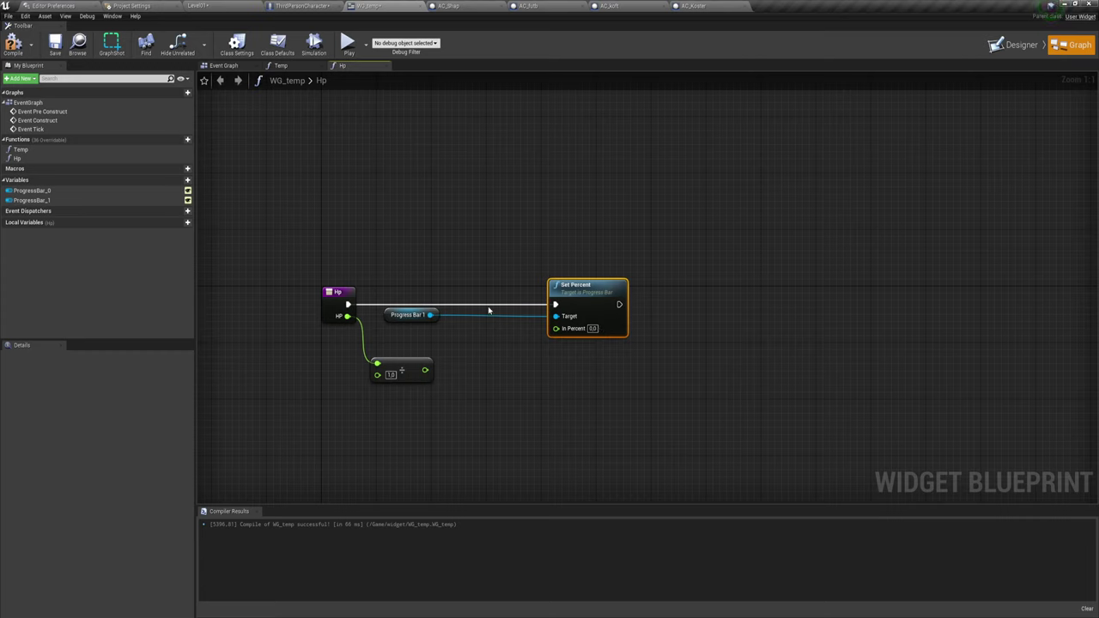
pyautogui.click(634, 378)
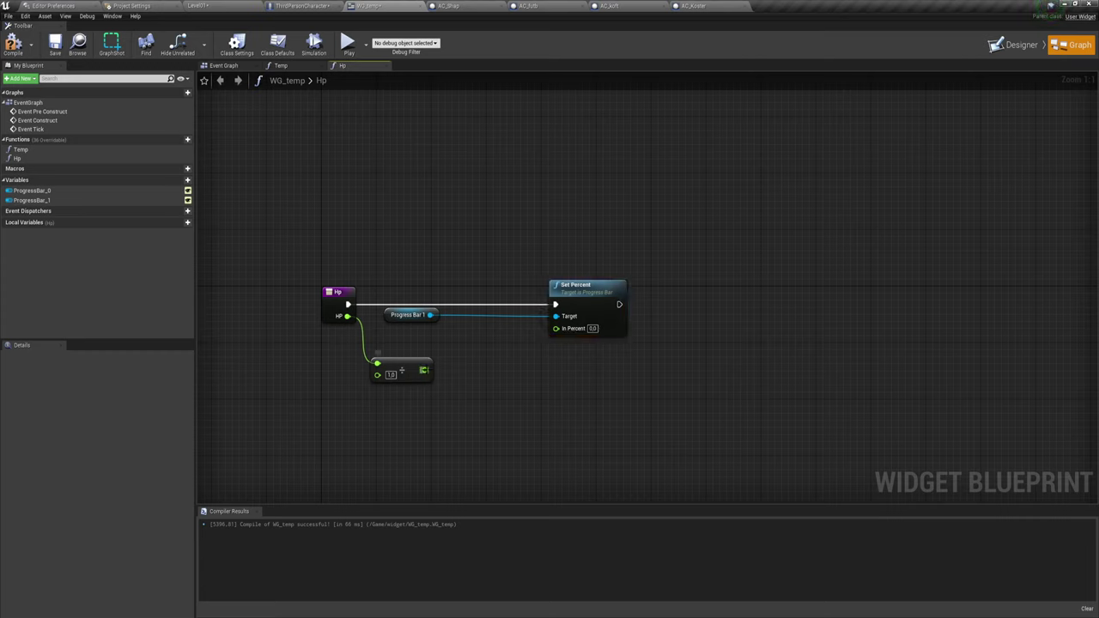
pyautogui.click(390, 375)
pyautogui.write('100')
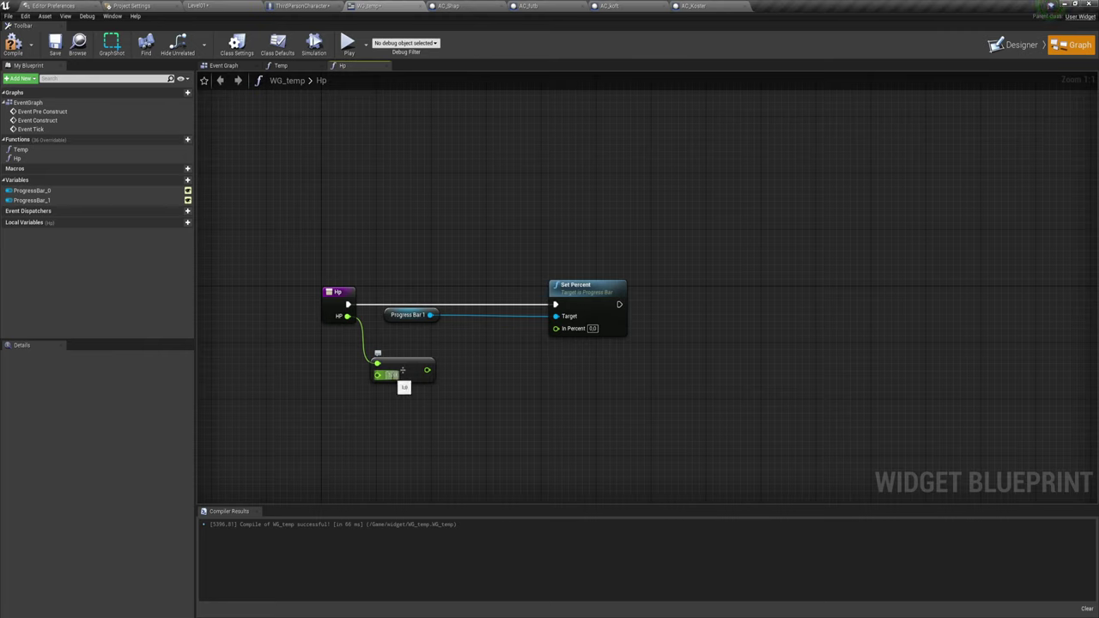
pyautogui.press('Return')
pyautogui.click(338, 297)
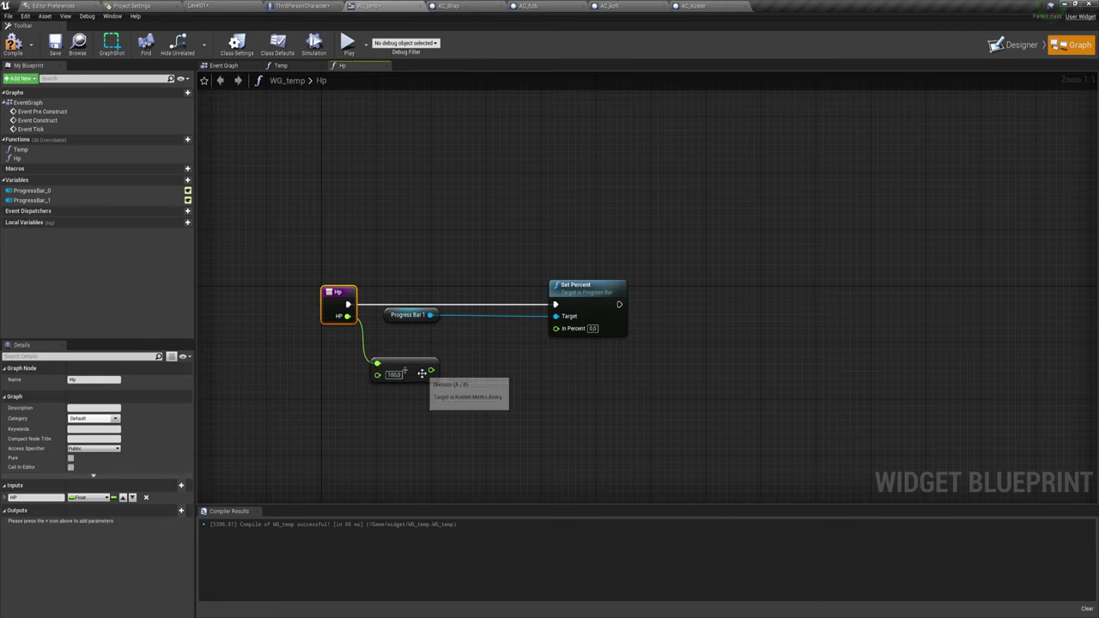
pyautogui.moveTo(445, 370); pyautogui.dragTo(557, 328)
pyautogui.moveTo(377, 374); pyautogui.dragTo(346, 316)
pyautogui.moveTo(412, 365); pyautogui.dragTo(438, 350)
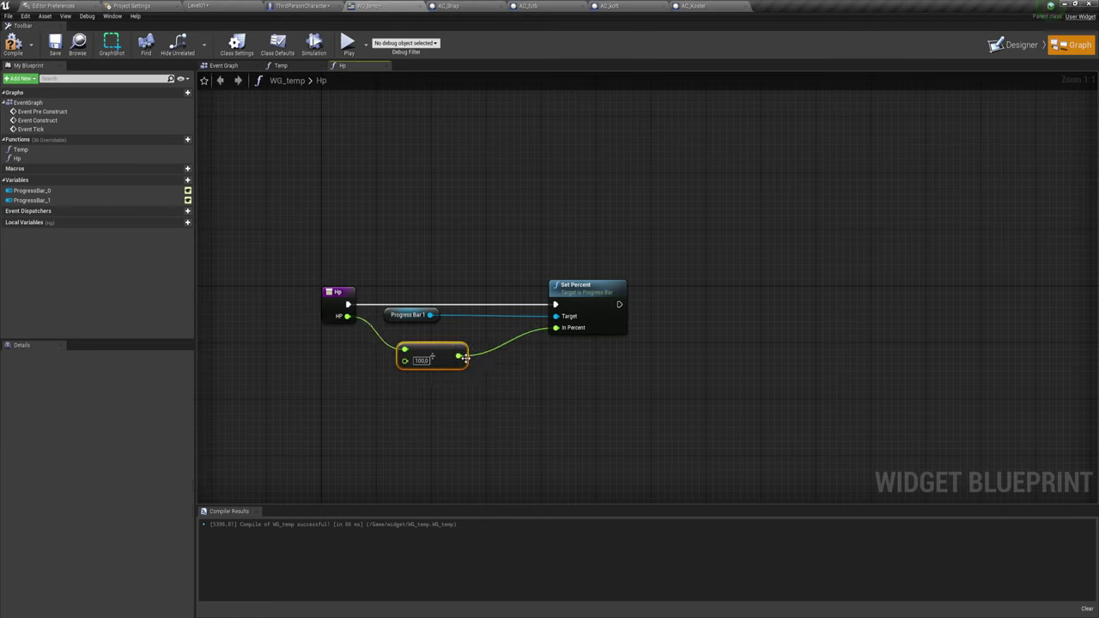
# Step: Add a Clamp (float) node on the division result
pyautogui.moveTo(464, 356); pyautogui.dragTo(491, 390)
pyautogui.write('<')
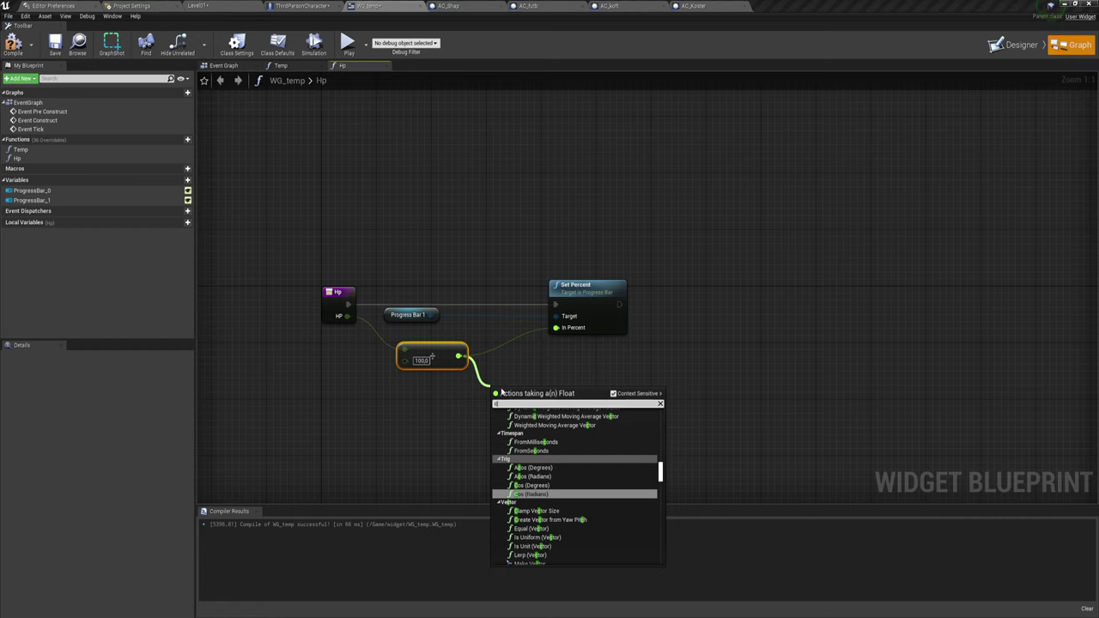
pyautogui.write('loa')
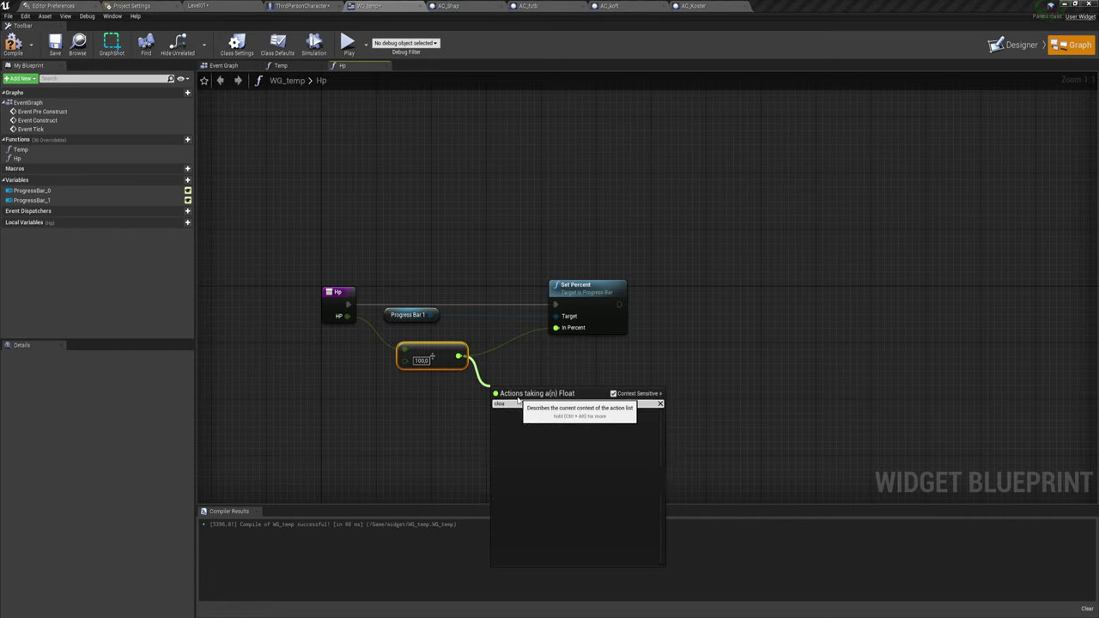
pyautogui.press('BackSpace')
pyautogui.press('BackSpace')
pyautogui.write('a')
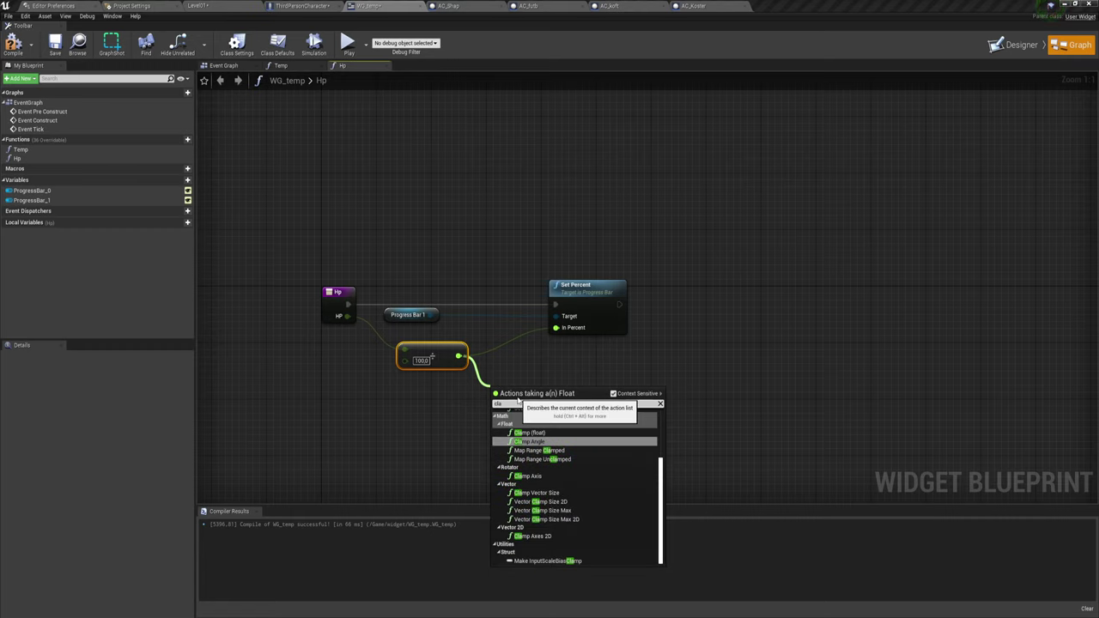
pyautogui.write('mp')
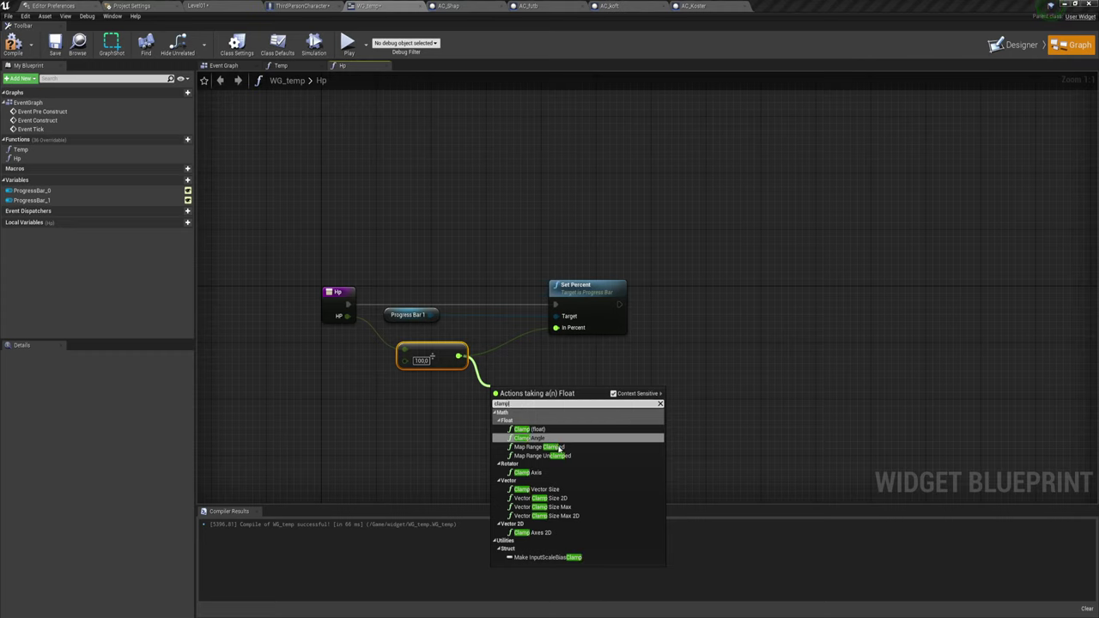
pyautogui.click(529, 428)
pyautogui.moveTo(511, 388)
pyautogui.mouseDown()
pyautogui.moveTo(492, 357)
pyautogui.moveTo(556, 328)
pyautogui.mouseUp()
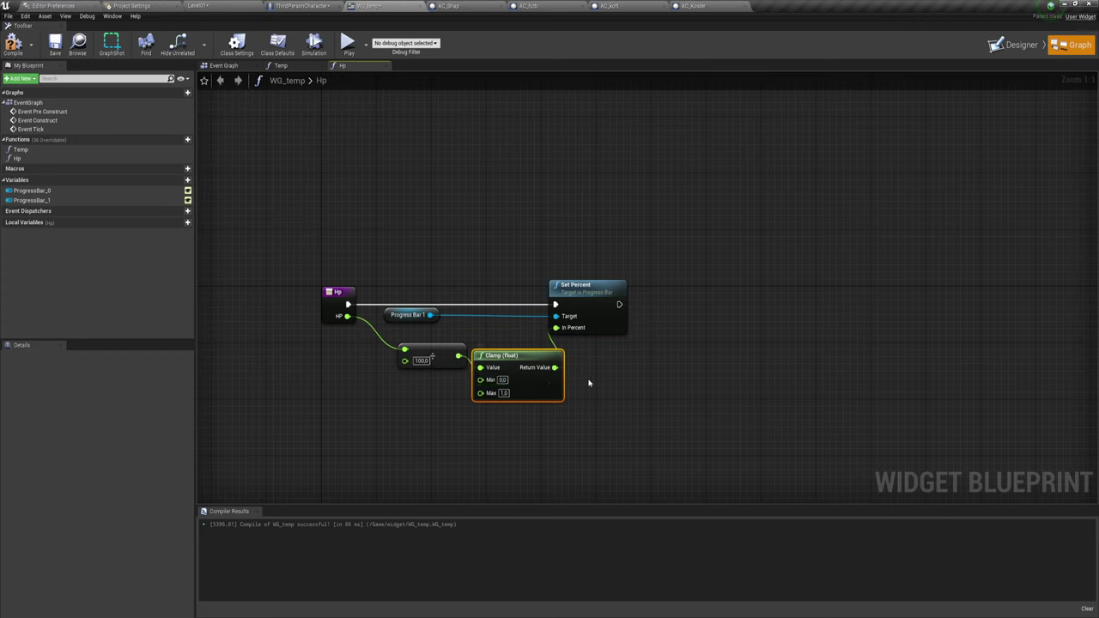
# Step: Add a Branch node after Set Percent, aligned with it
pyautogui.moveTo(694, 390)
pyautogui.mouseDown(button='right')
pyautogui.moveTo(596, 373)
pyautogui.moveTo(511, 375)
pyautogui.mouseUp(button='right')
pyautogui.moveTo(475, 307); pyautogui.dragTo(512, 303)
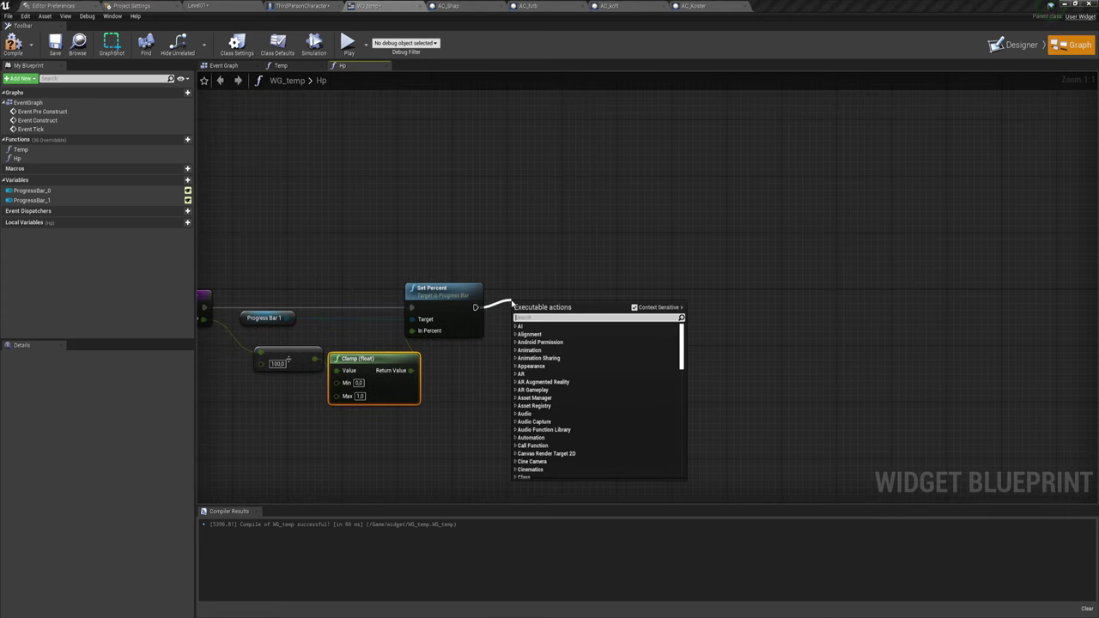
pyautogui.write('br')
pyautogui.press('Return')
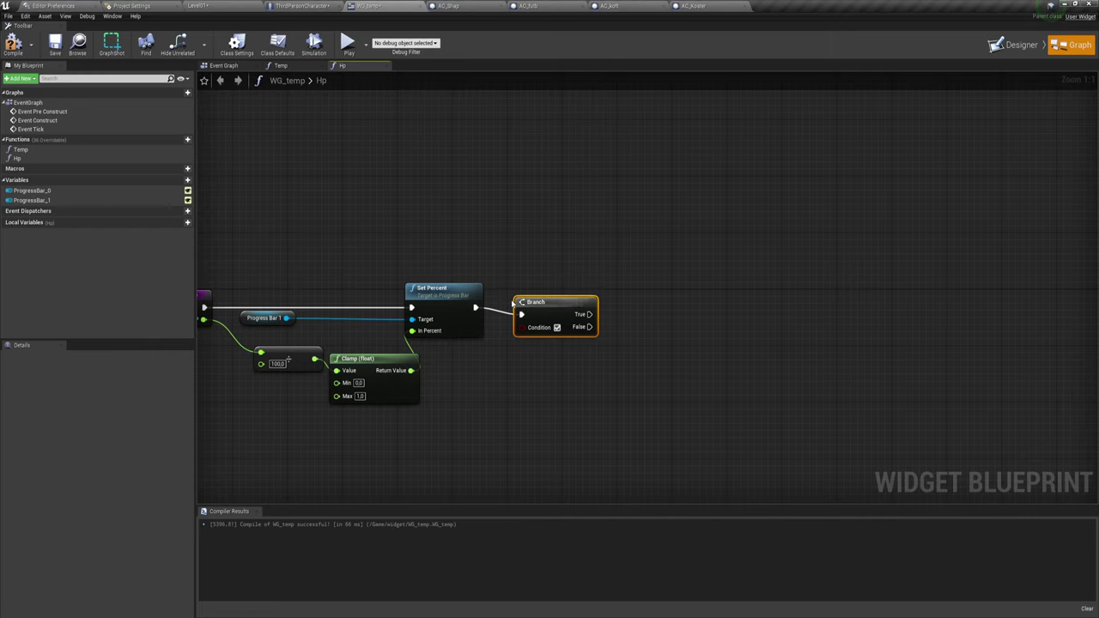
pyautogui.moveTo(534, 300); pyautogui.dragTo(533, 306)
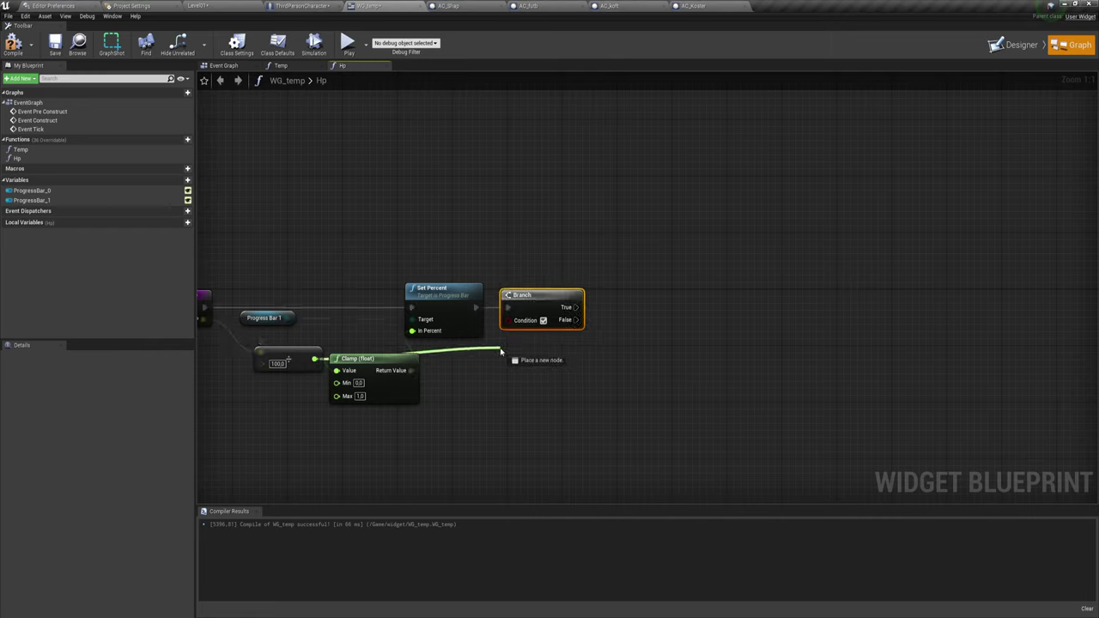
# Step: Compare the Clamp result == 0.0 and wire that into the Branch Condition
pyautogui.moveTo(314, 359); pyautogui.dragTo(503, 354)
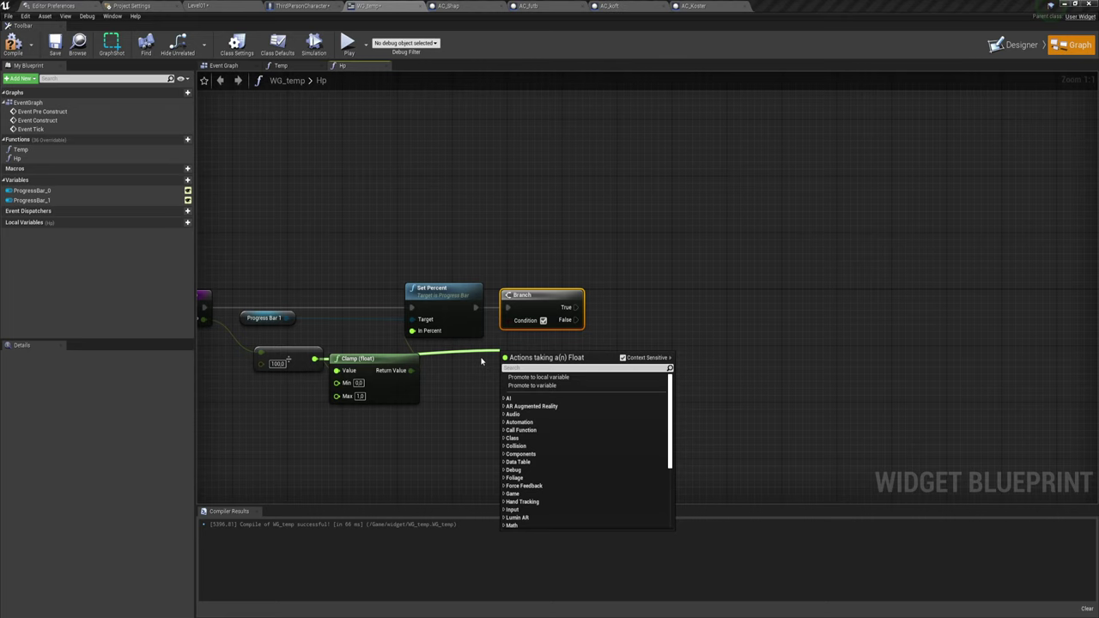
pyautogui.click(463, 394)
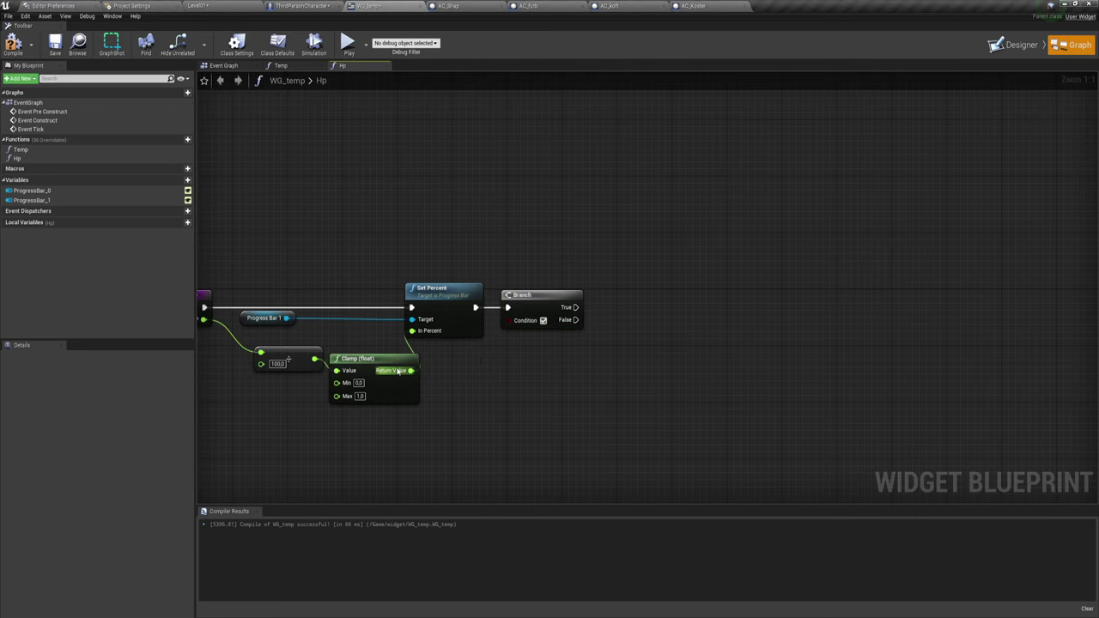
pyautogui.moveTo(411, 370); pyautogui.dragTo(505, 364)
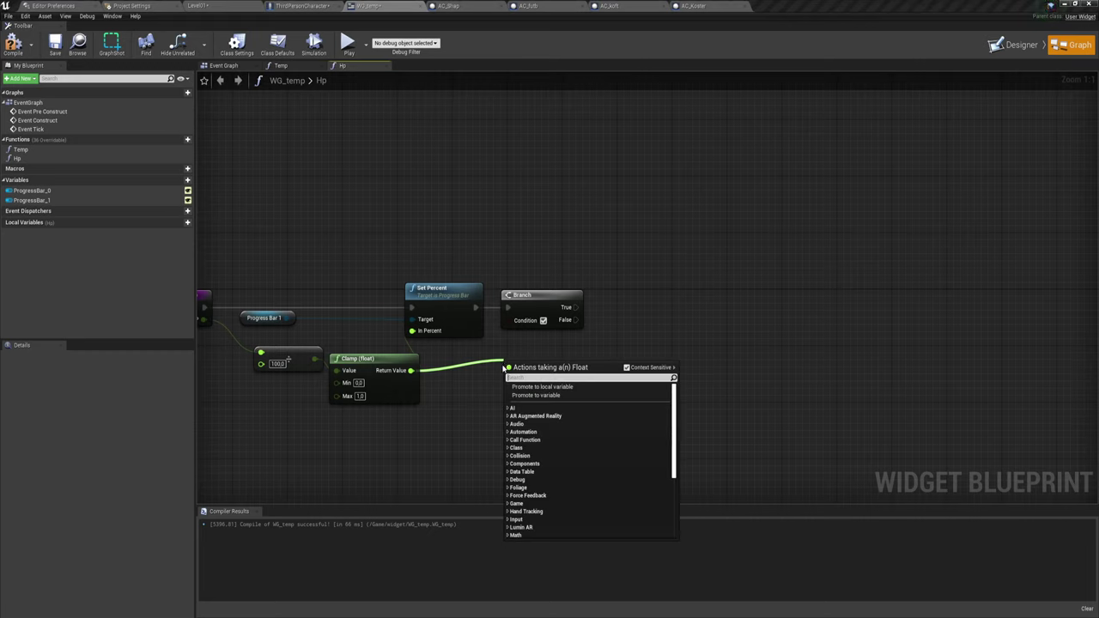
pyautogui.click(406, 427)
pyautogui.moveTo(437, 412); pyautogui.dragTo(412, 400, button='right')
pyautogui.moveTo(394, 370); pyautogui.dragTo(455, 366)
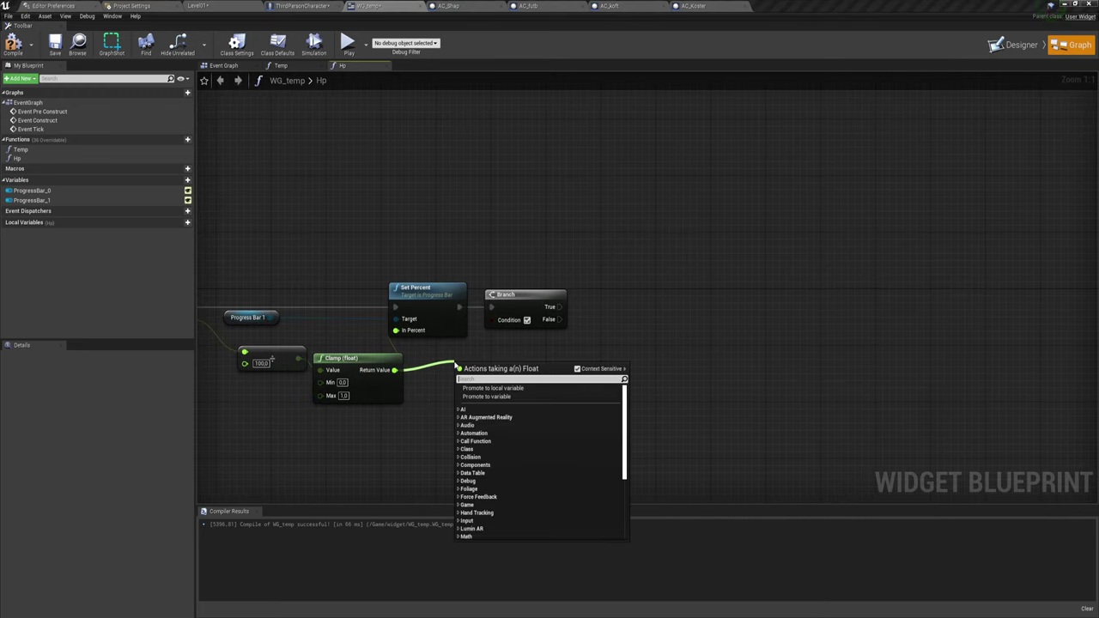
pyautogui.write('==')
pyautogui.click(505, 422)
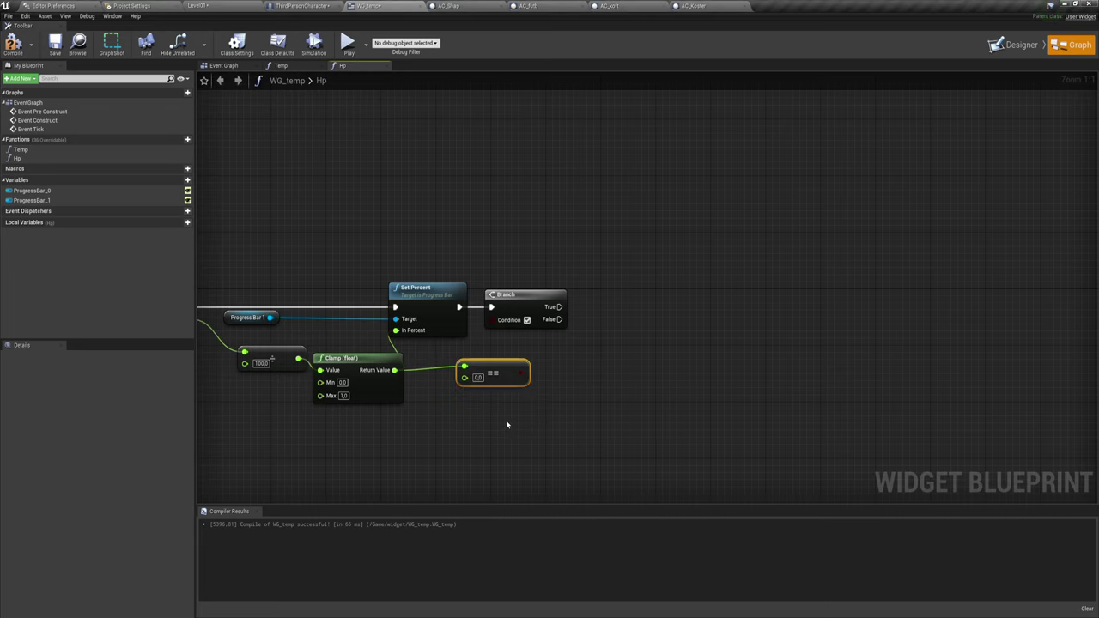
pyautogui.moveTo(518, 374); pyautogui.dragTo(492, 325)
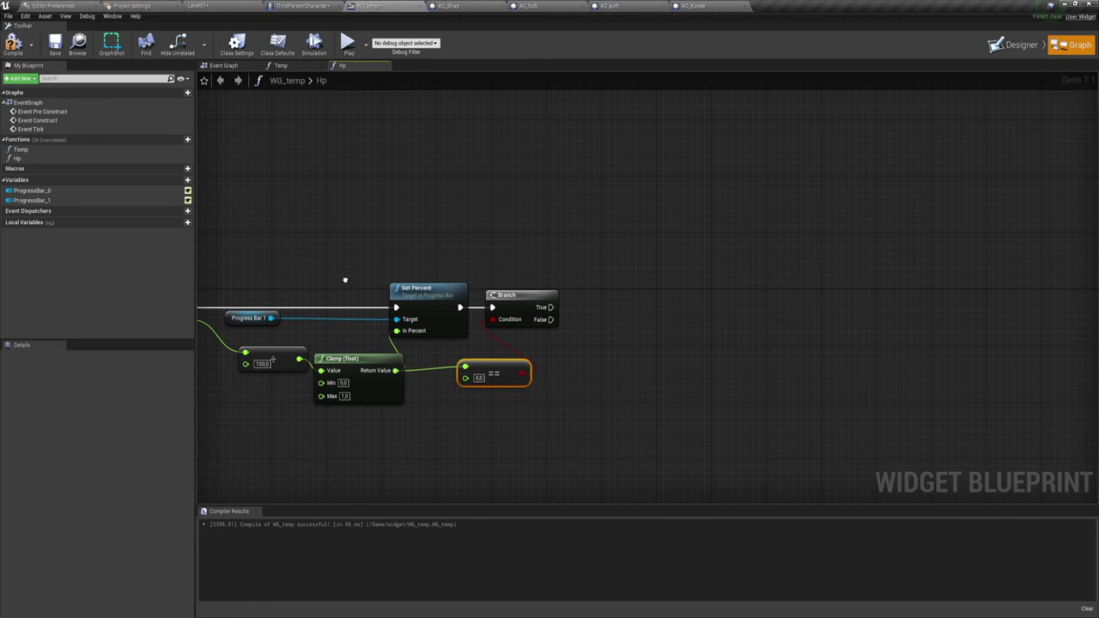
pyautogui.moveTo(343, 280); pyautogui.dragTo(461, 282, button='right')
pyautogui.click(295, 299)
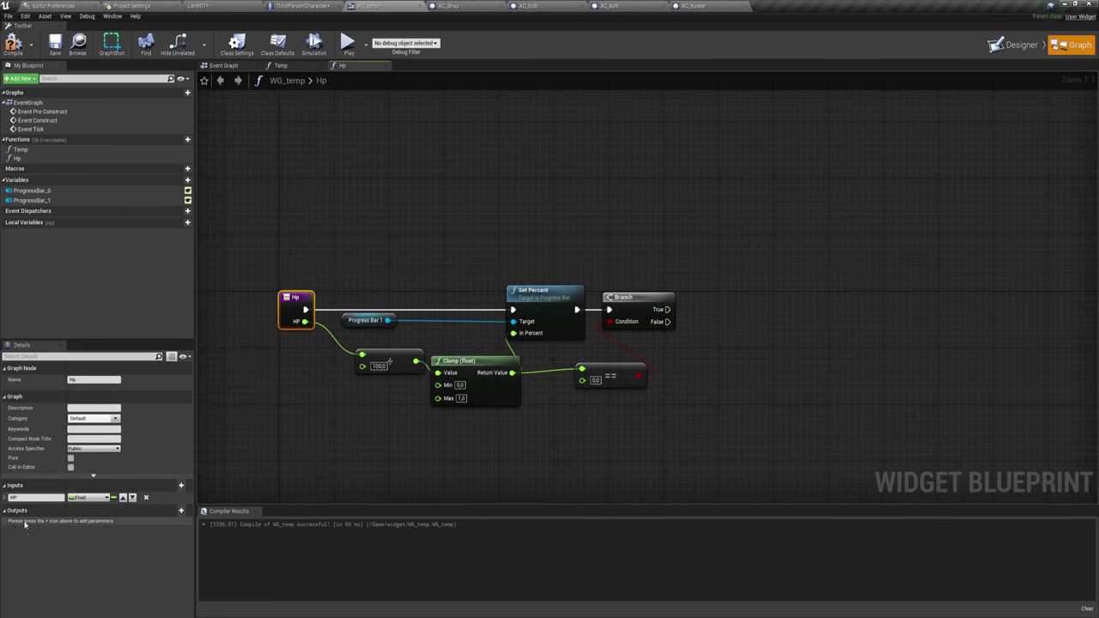
# Step: Add a Boolean output named Dead to the Hp function
pyautogui.click(181, 510)
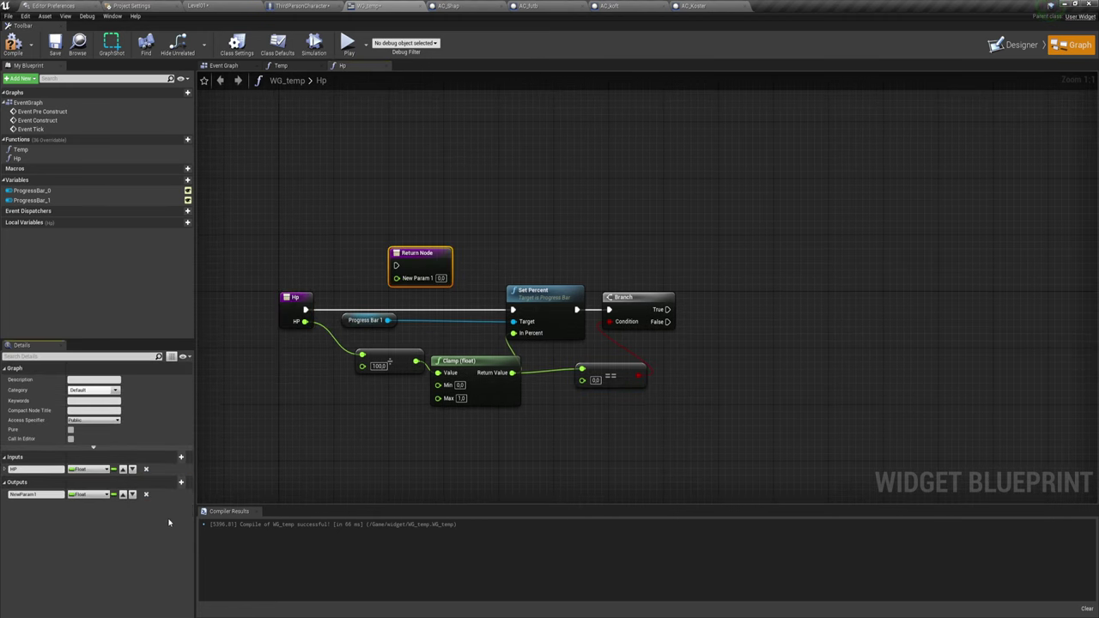
pyautogui.click(89, 494)
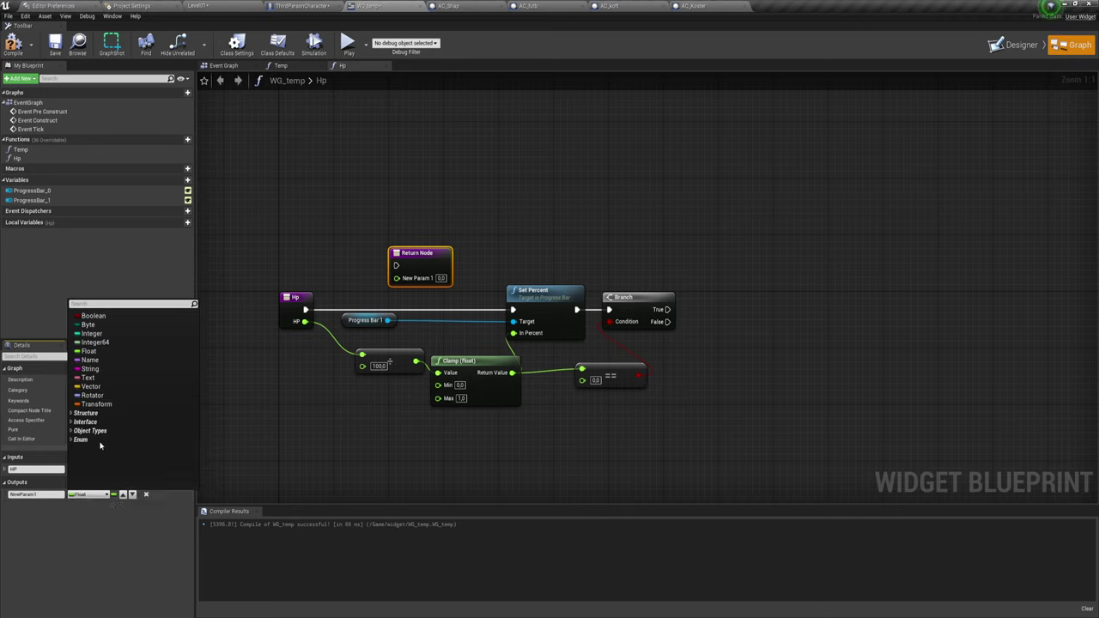
pyautogui.click(92, 316)
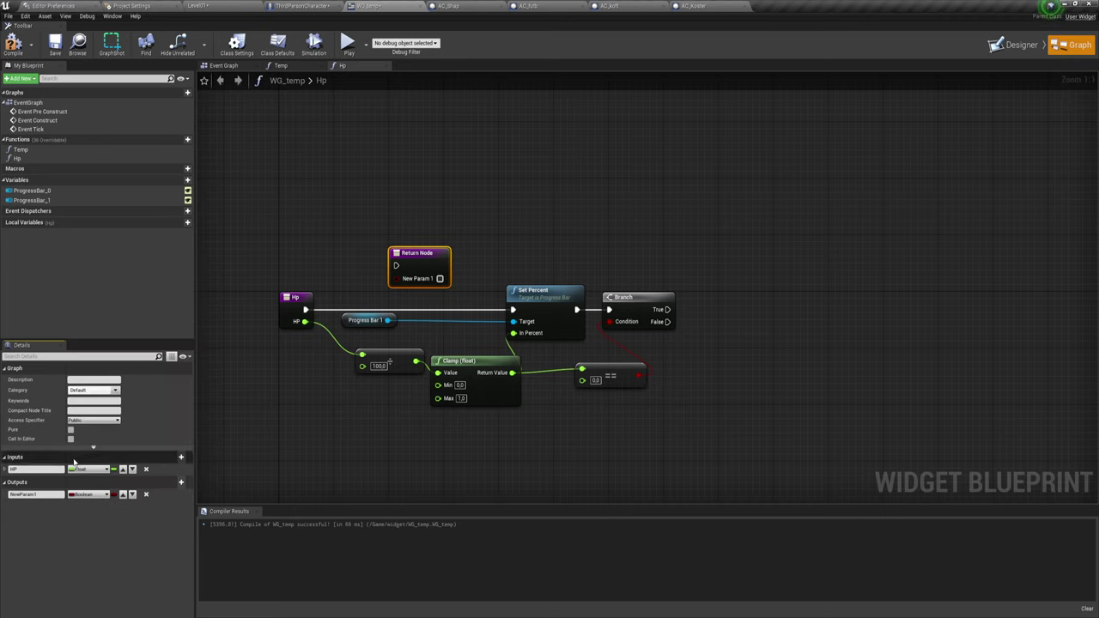
pyautogui.click(31, 495)
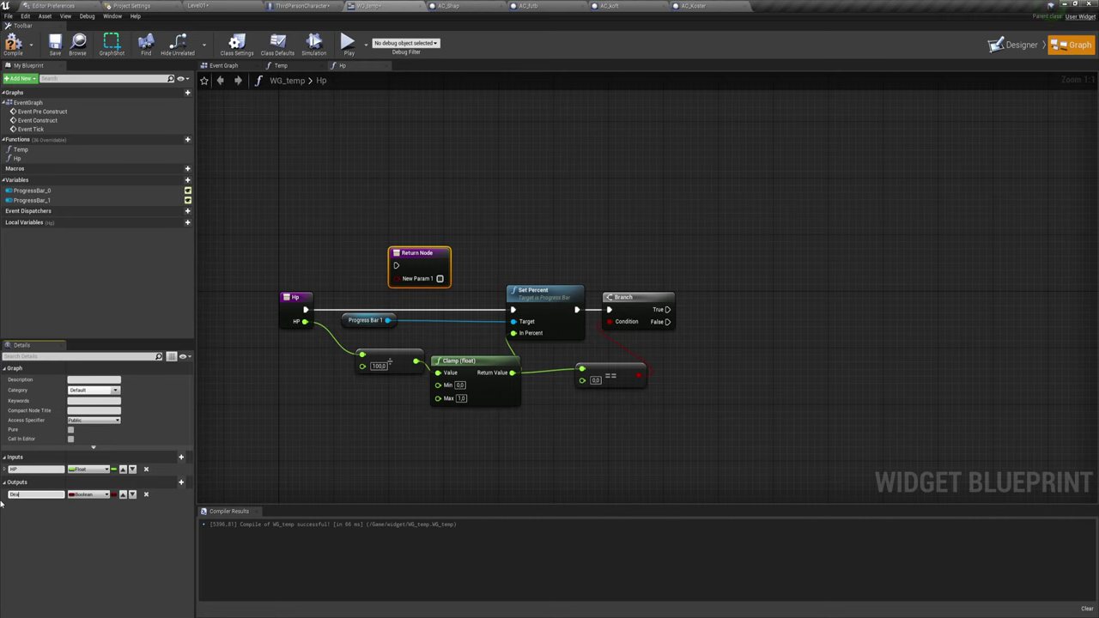
pyautogui.write('Dead')
pyautogui.press('Return')
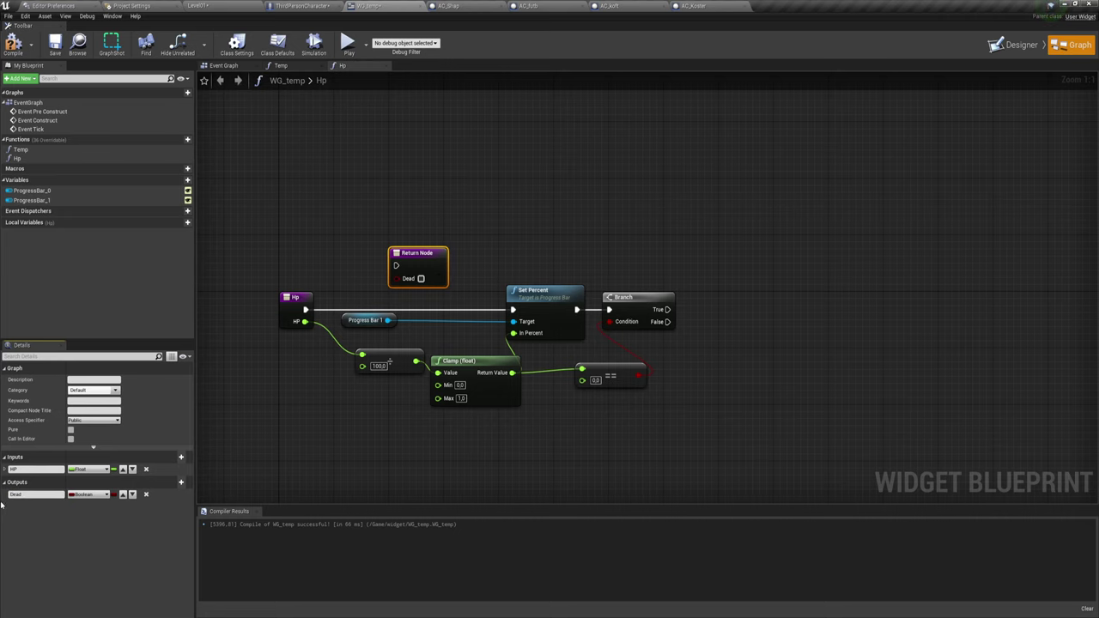
# Step: Duplicate the Return Node, wire Branch True to the upper one with Dead ticked, then open Temp
pyautogui.moveTo(800, 439); pyautogui.dragTo(699, 435, button='right')
pyautogui.moveTo(307, 248)
pyautogui.mouseDown()
pyautogui.moveTo(663, 246)
pyautogui.moveTo(624, 268)
pyautogui.mouseUp()
pyautogui.hotkey('ctrl', 'c')
pyautogui.hotkey('ctrl', 'v')
pyautogui.moveTo(659, 336); pyautogui.dragTo(612, 341)
pyautogui.moveTo(566, 304); pyautogui.dragTo(611, 277)
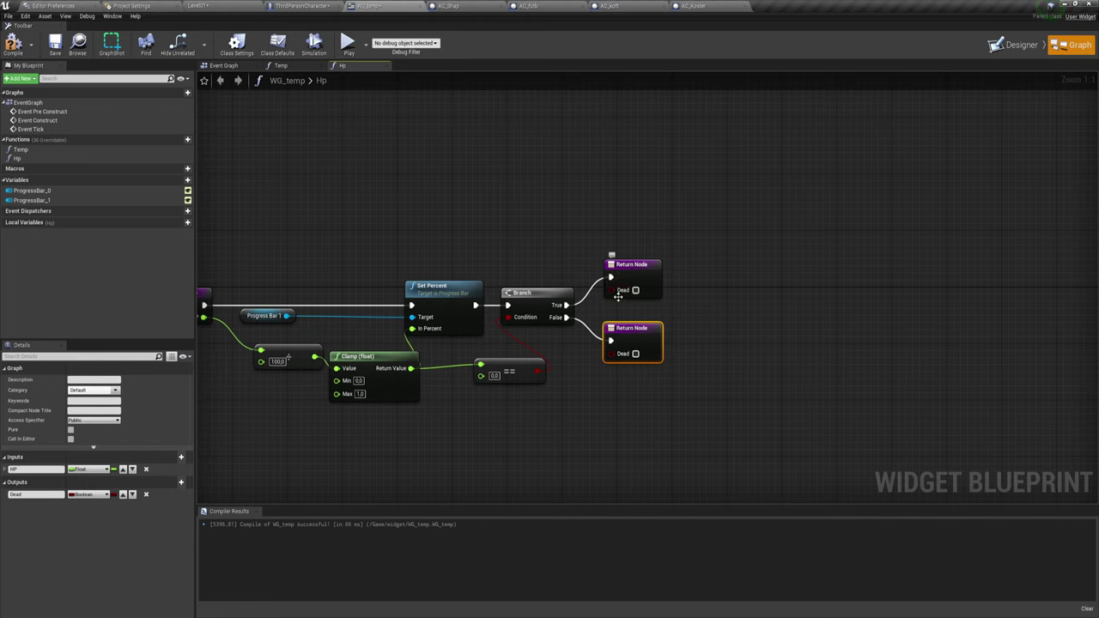
pyautogui.click(635, 291)
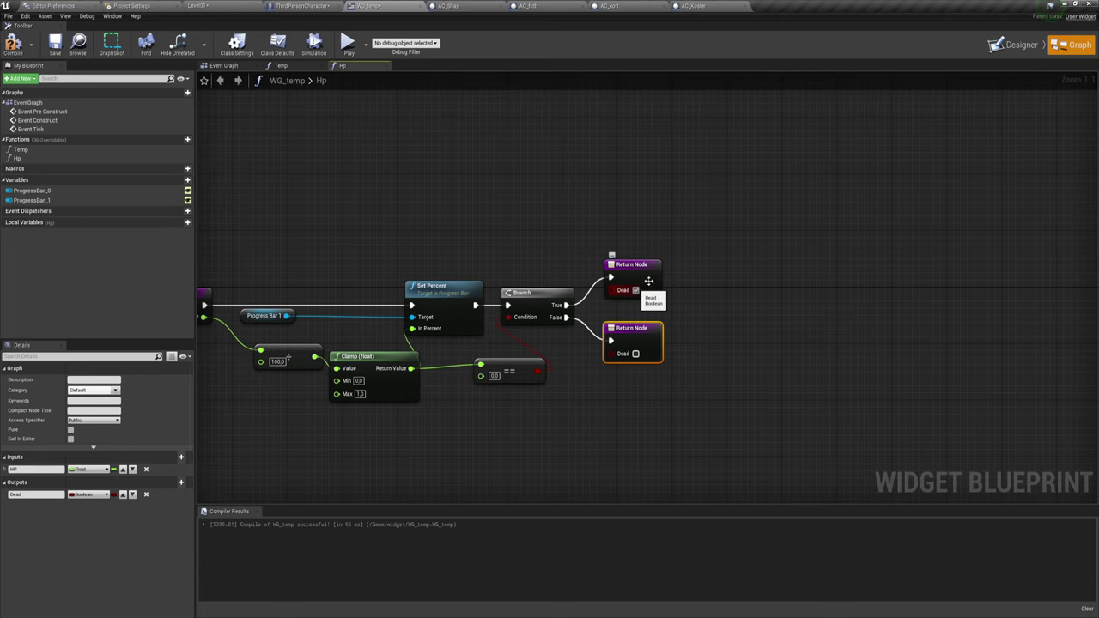
pyautogui.moveTo(810, 241); pyautogui.dragTo(873, 239, button='right')
pyautogui.click(288, 65)
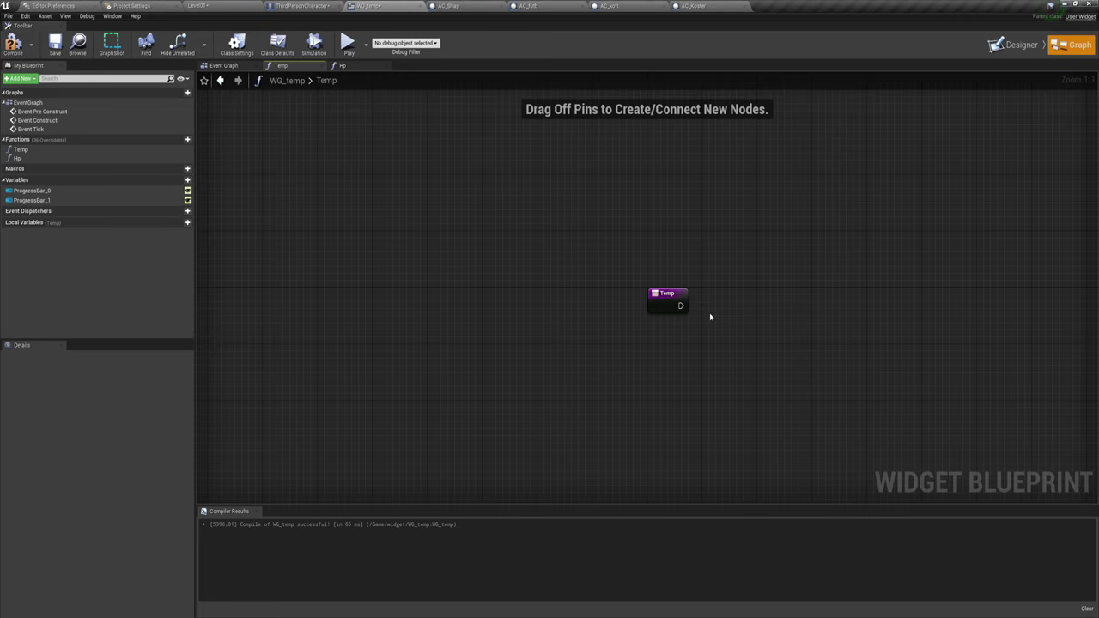
# Step: Add a Set Percent node targeting Progress Bar 0 in the Temp graph
pyautogui.moveTo(754, 346); pyautogui.dragTo(597, 309, button='right')
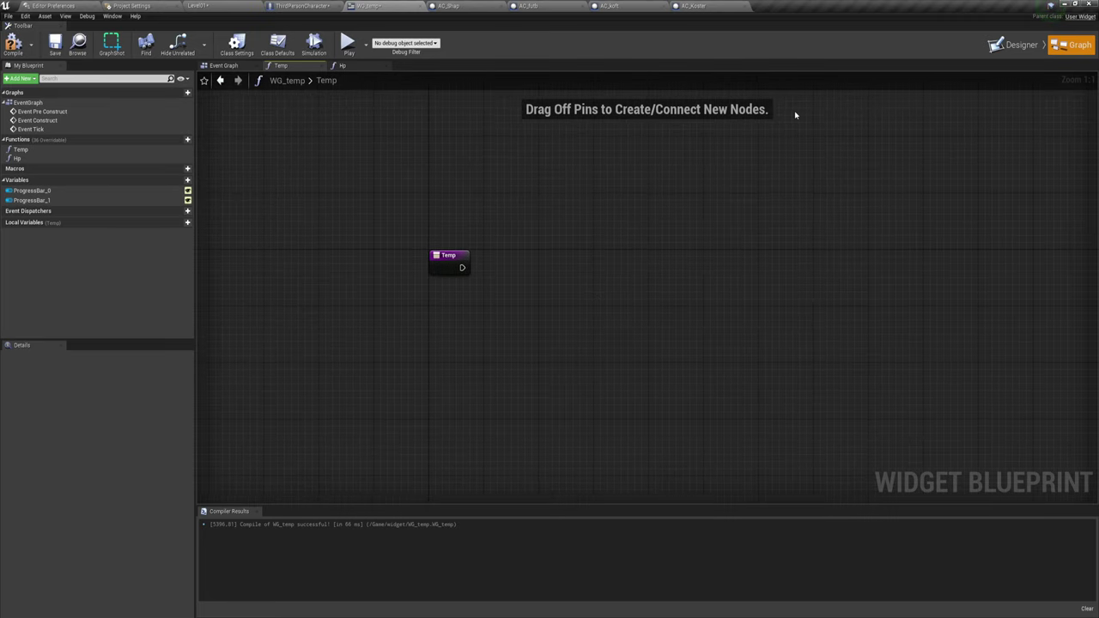
pyautogui.moveTo(34, 190)
pyautogui.keyDown('ctrl'); pyautogui.mouseDown()
pyautogui.moveTo(485, 285)
pyautogui.moveTo(519, 317)
pyautogui.moveTo(555, 281)
pyautogui.mouseUp(); pyautogui.keyUp('ctrl')
pyautogui.write('set')
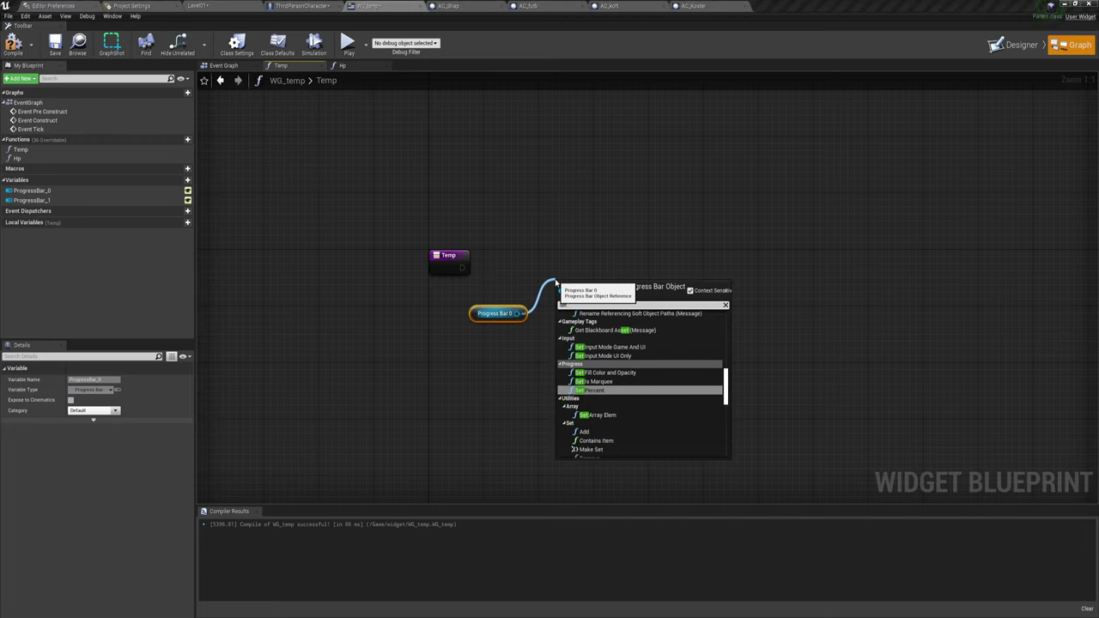
pyautogui.write(' pa')
pyautogui.press('BackSpace')
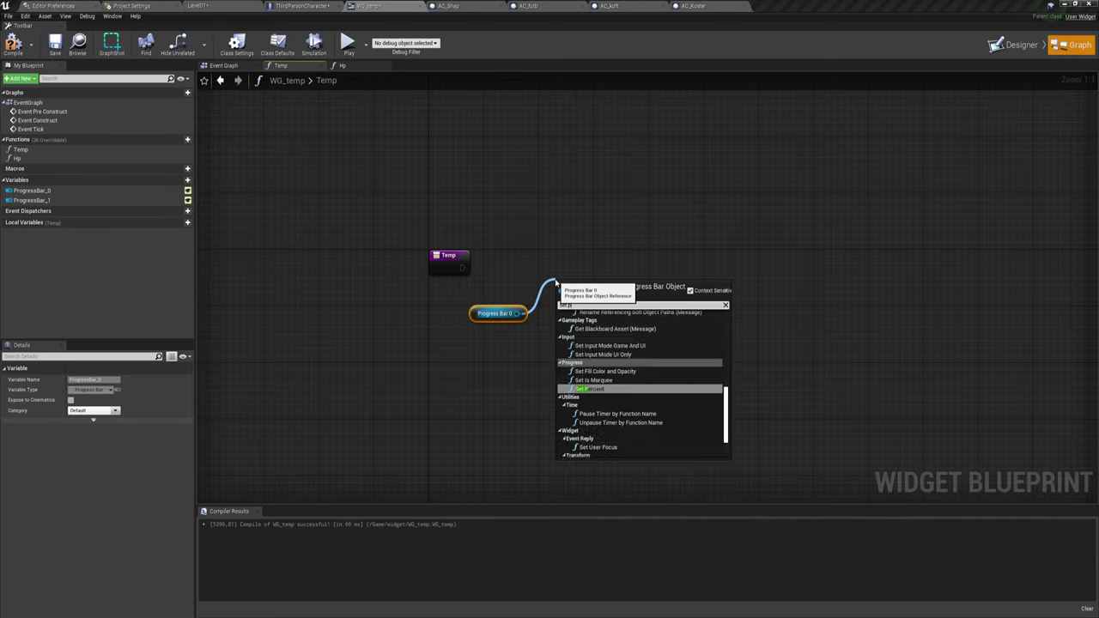
pyautogui.write('e')
pyautogui.press('Return')
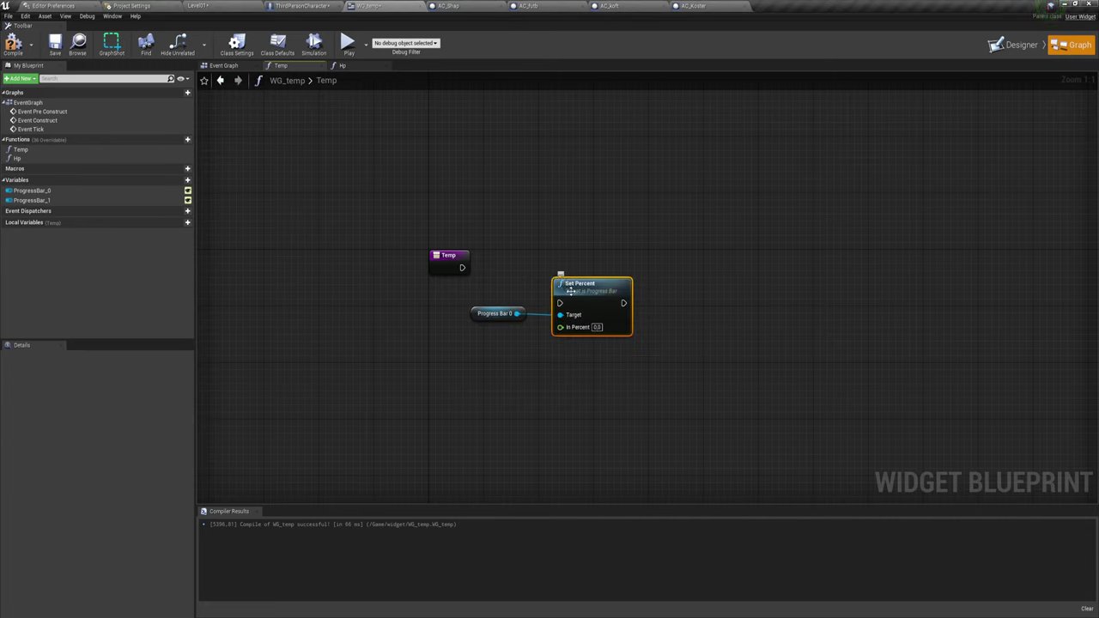
pyautogui.moveTo(570, 291); pyautogui.dragTo(639, 271)
# Step: Give the Temp function a Float input named Temp
pyautogui.click(444, 262)
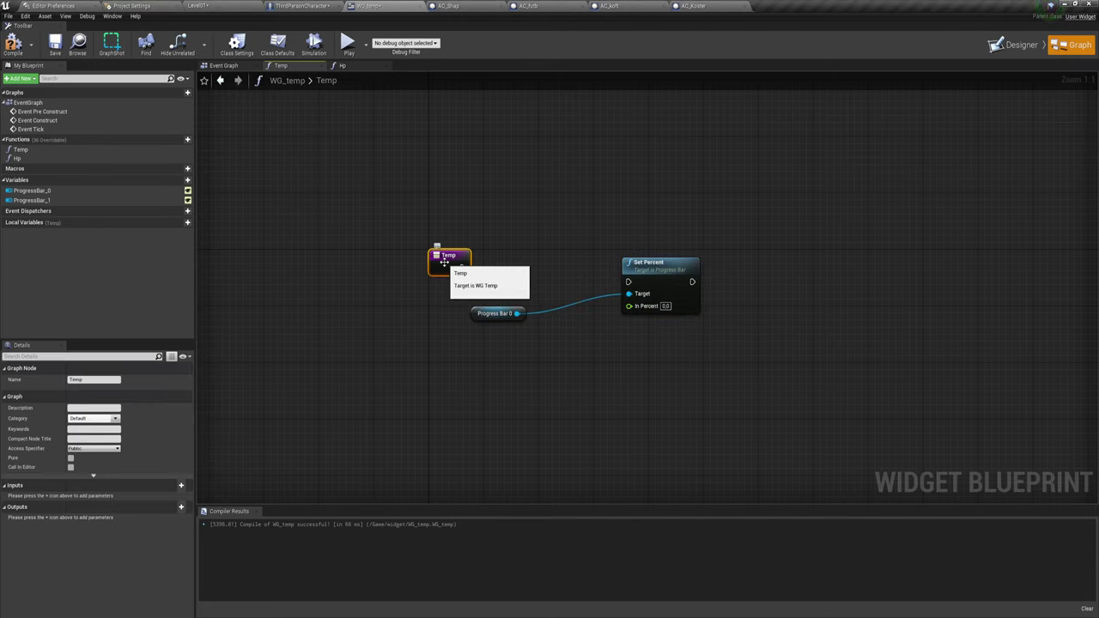
pyautogui.click(182, 487)
pyautogui.click(86, 498)
pyautogui.click(89, 354)
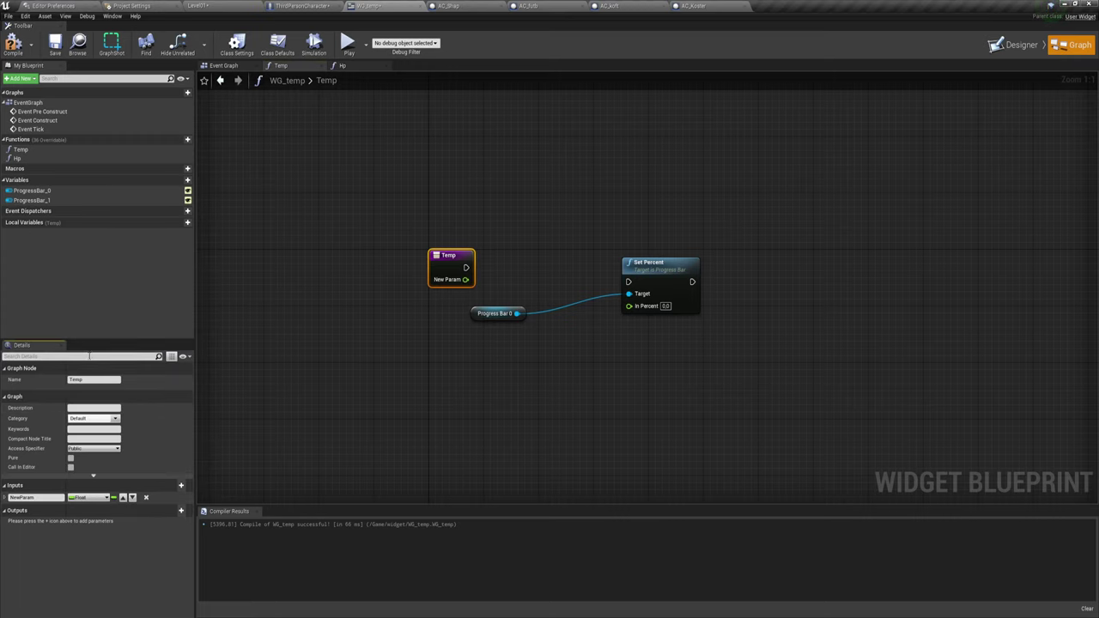
pyautogui.click(26, 498)
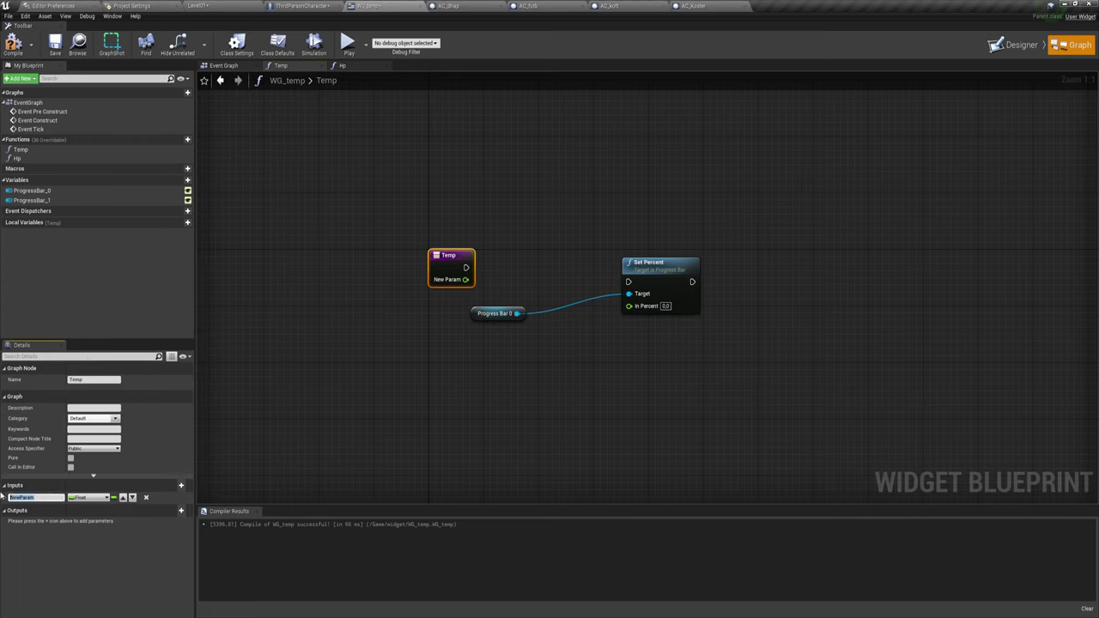
pyautogui.write('temp')
pyautogui.press('Return')
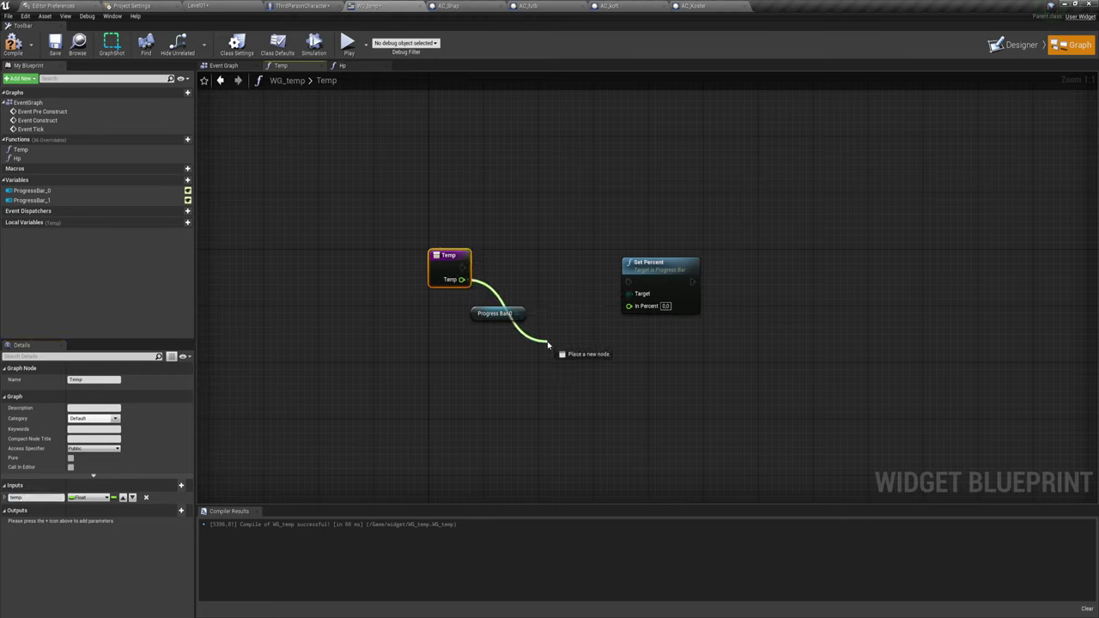
# Step: Divide the Temp input by 100, clamp it with Clamp (float), and wire it into In Percent
pyautogui.moveTo(464, 280); pyautogui.dragTo(550, 347)
pyautogui.write('/')
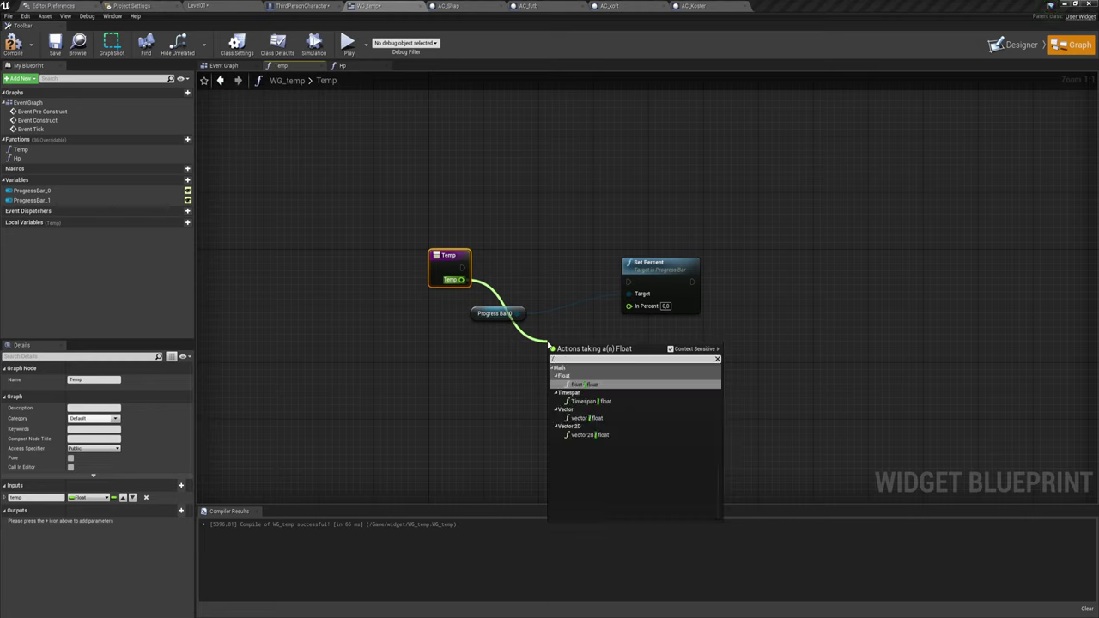
pyautogui.click(590, 385)
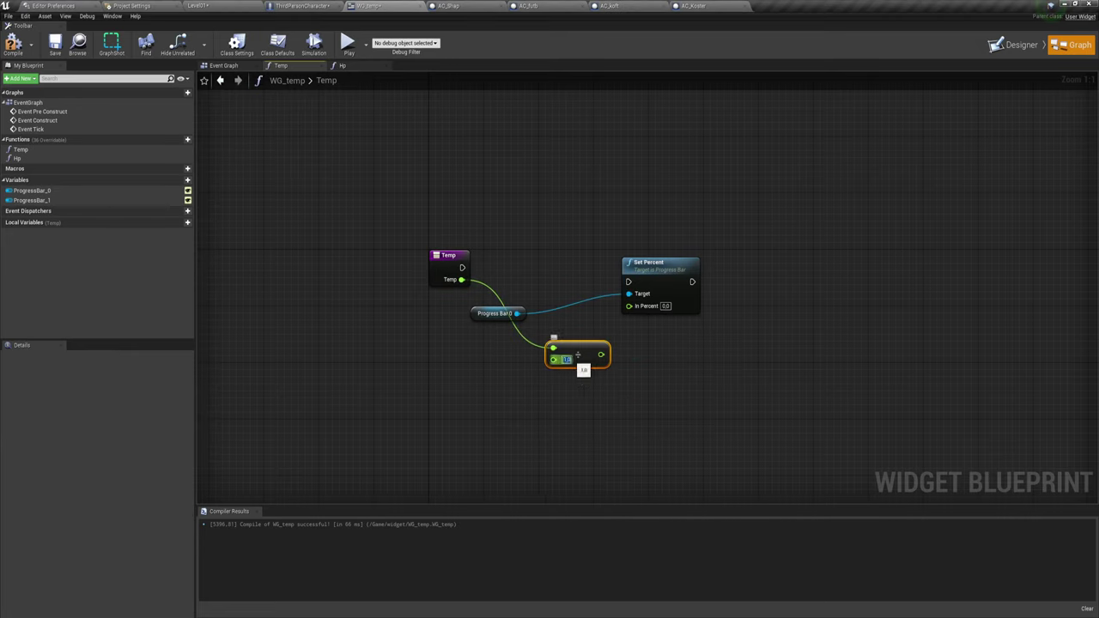
pyautogui.write('100')
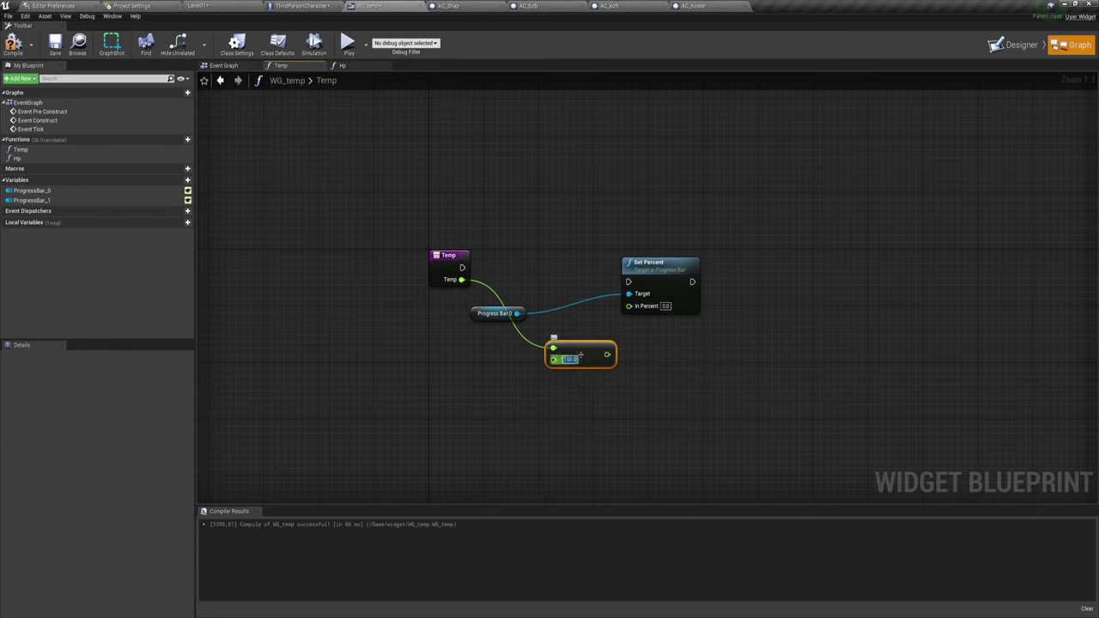
pyautogui.moveTo(607, 355); pyautogui.dragTo(640, 357)
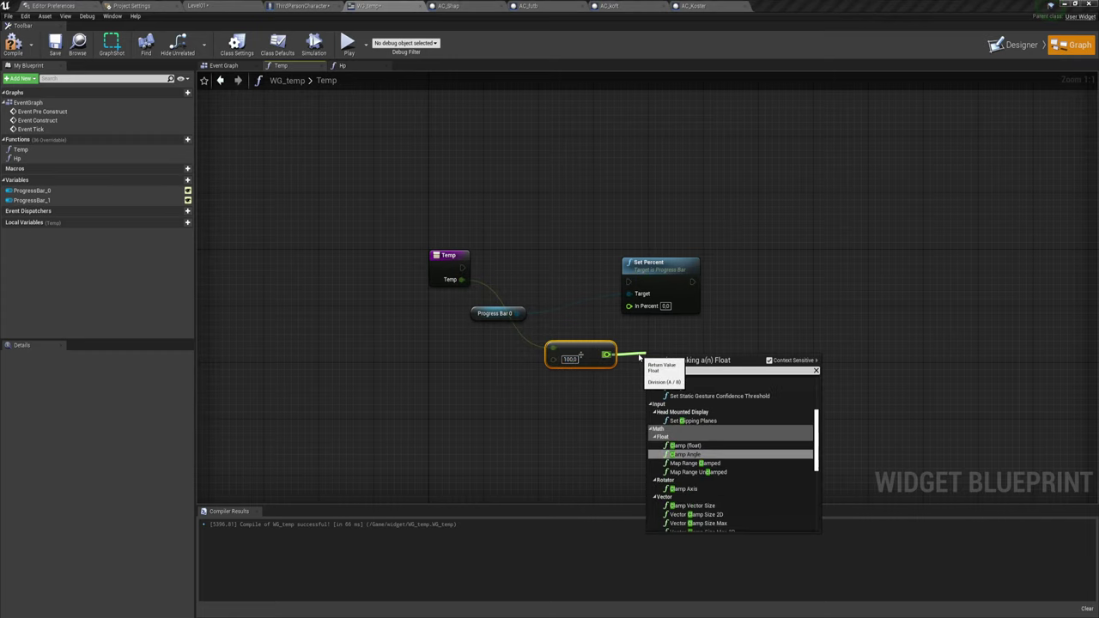
pyautogui.press('Up')
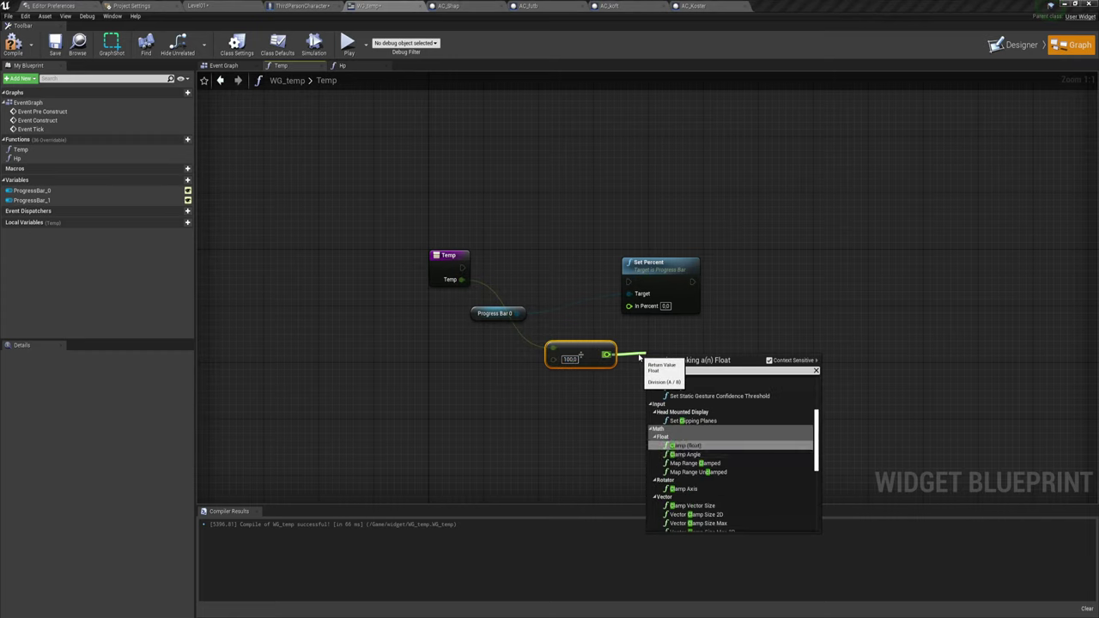
pyautogui.press('Return')
pyautogui.moveTo(731, 373)
pyautogui.mouseDown()
pyautogui.moveTo(613, 296)
pyautogui.moveTo(629, 305)
pyautogui.moveTo(722, 277)
pyautogui.moveTo(463, 268)
pyautogui.mouseUp()
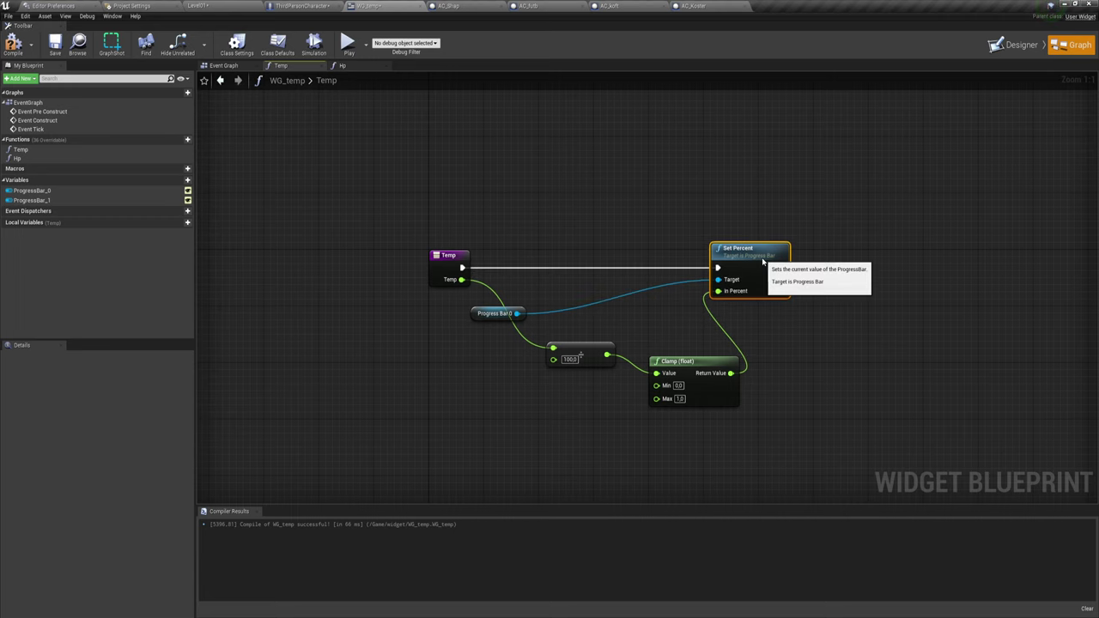
# Step: Add a Return Node running after Set Percent, then remove its temporary output parameter
pyautogui.moveTo(730, 380); pyautogui.dragTo(662, 359, button='right')
pyautogui.click(363, 251)
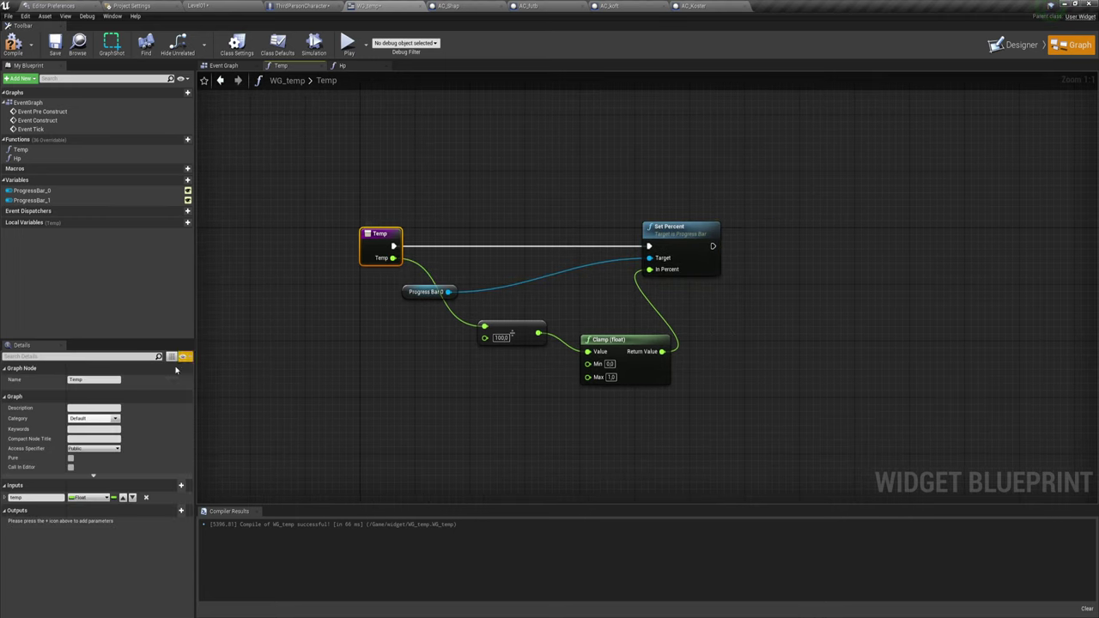
pyautogui.click(181, 482)
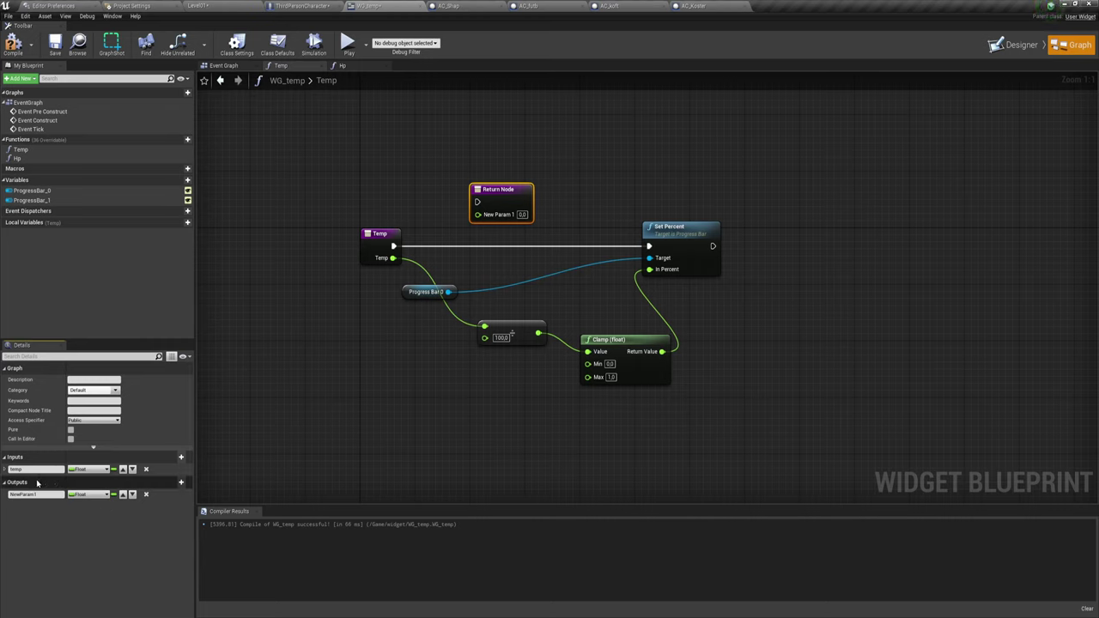
pyautogui.moveTo(505, 191); pyautogui.dragTo(780, 236)
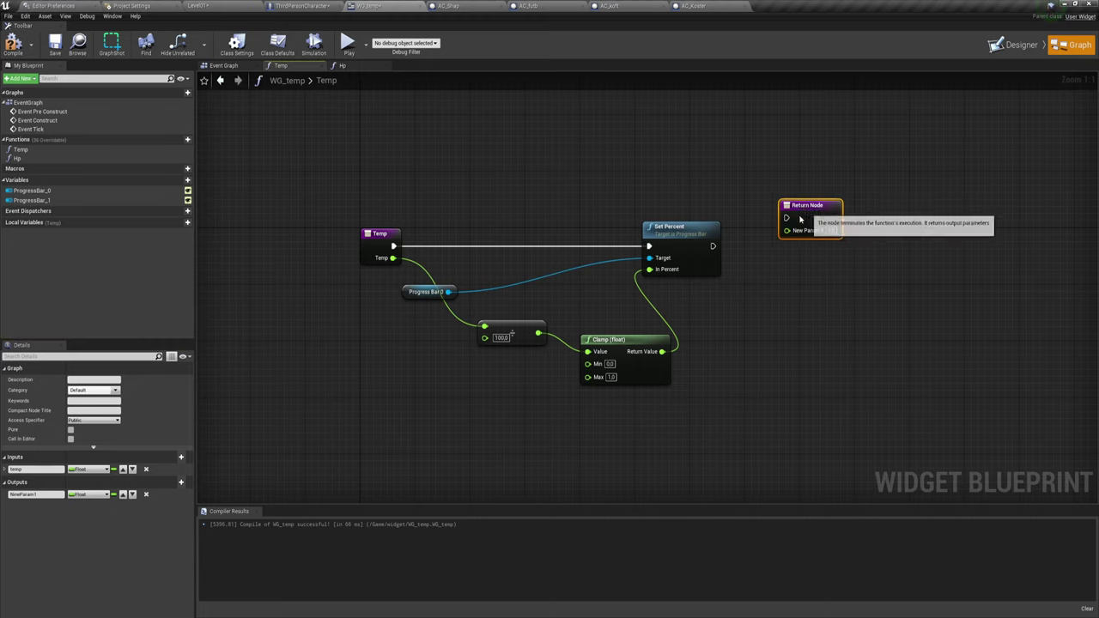
pyautogui.moveTo(713, 247); pyautogui.dragTo(753, 247)
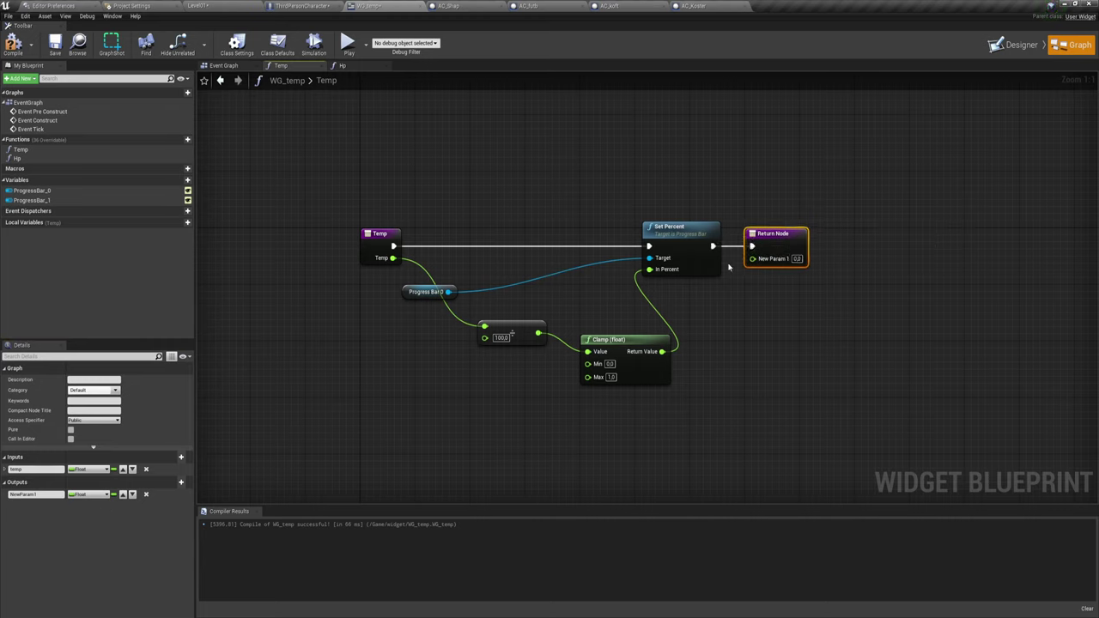
pyautogui.click(145, 494)
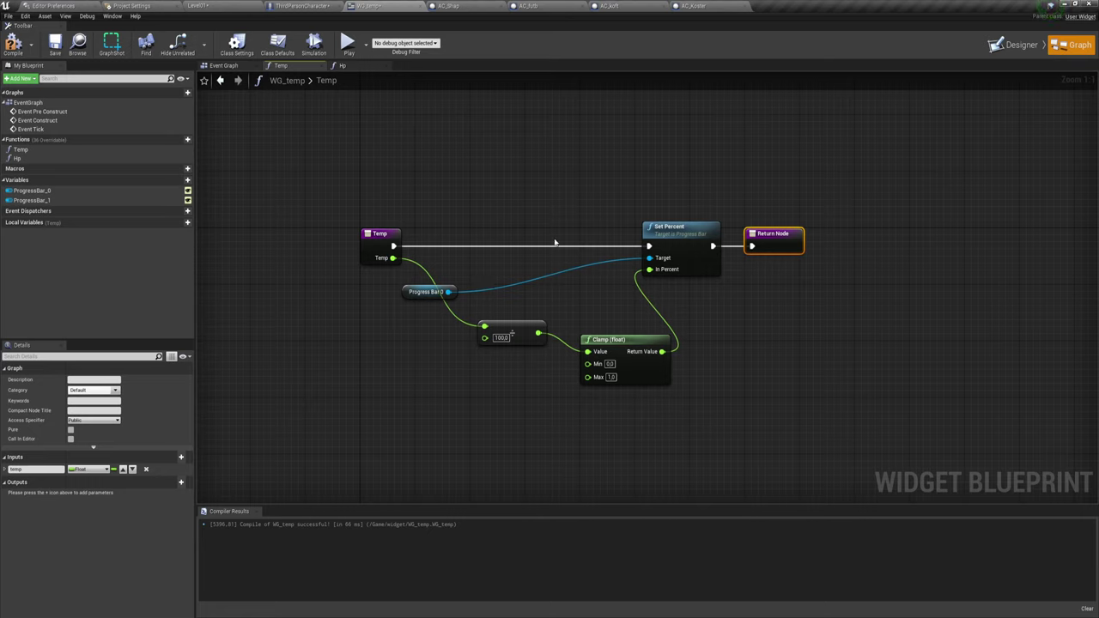
# Step: Select the Temp function's nodes and compile WG_temp
pyautogui.moveTo(378, 168)
pyautogui.mouseDown()
pyautogui.moveTo(705, 421)
pyautogui.moveTo(446, 226)
pyautogui.mouseUp()
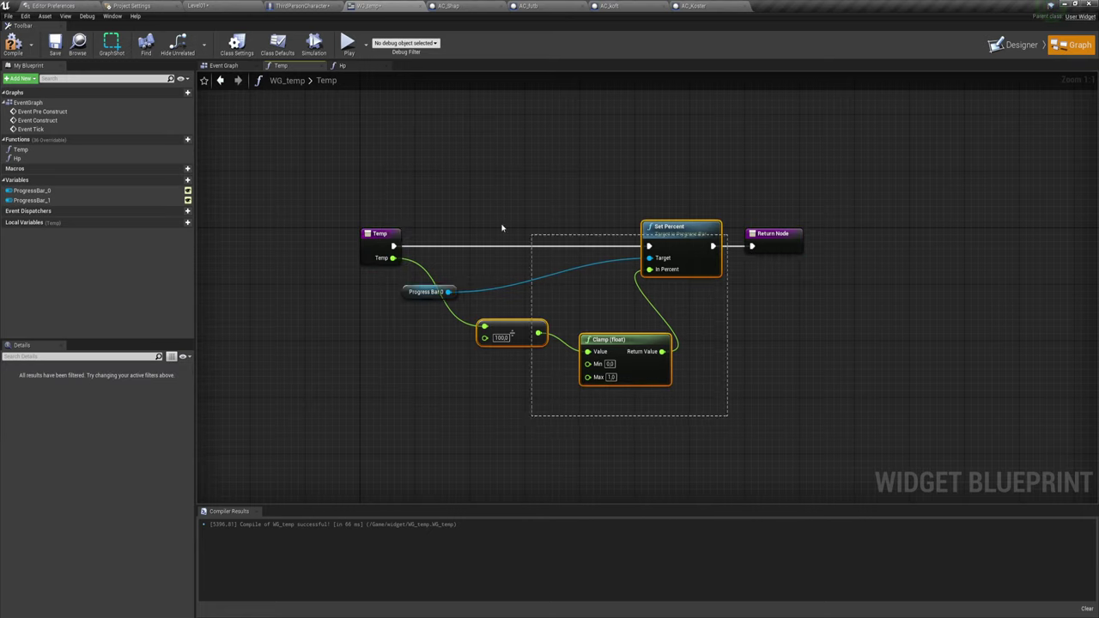
pyautogui.moveTo(774, 166); pyautogui.dragTo(806, 329)
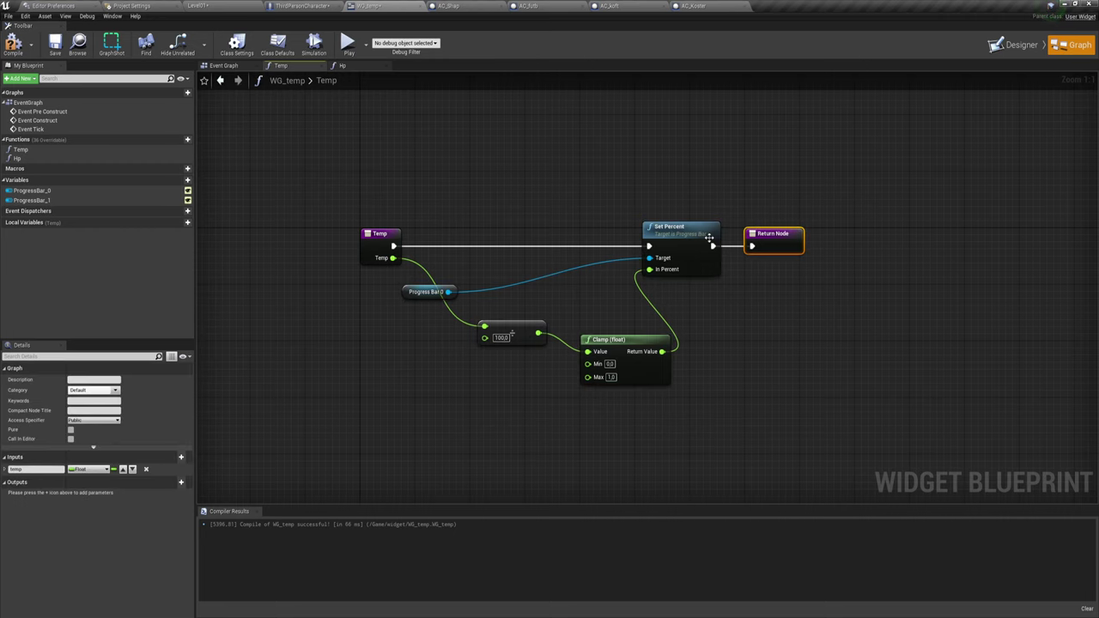
pyautogui.moveTo(612, 203); pyautogui.dragTo(575, 225, button='right')
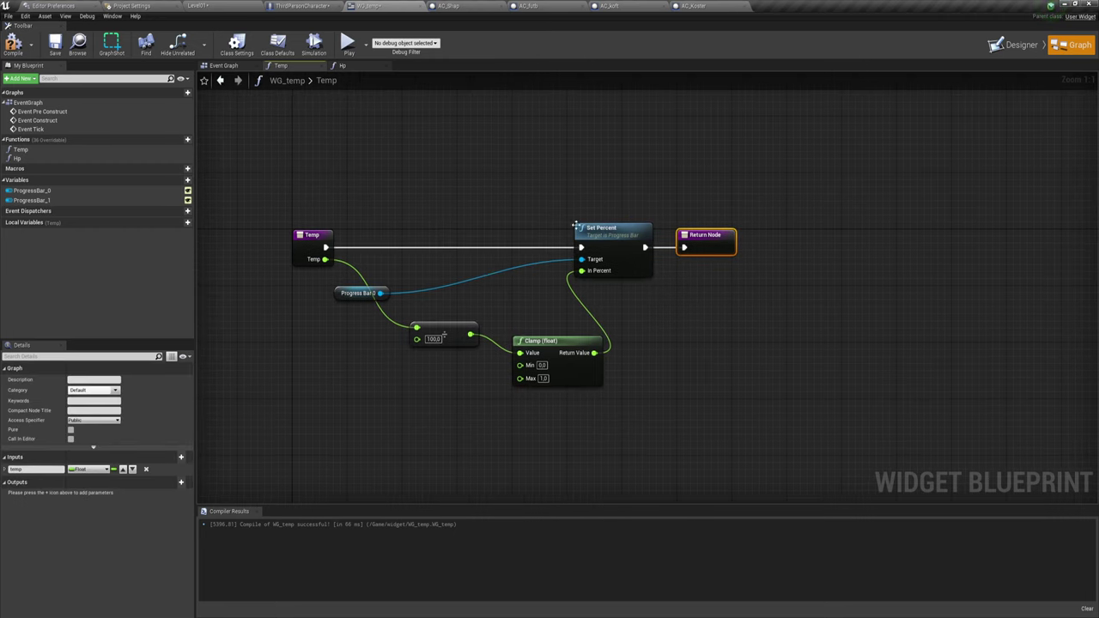
pyautogui.moveTo(309, 193); pyautogui.dragTo(687, 396)
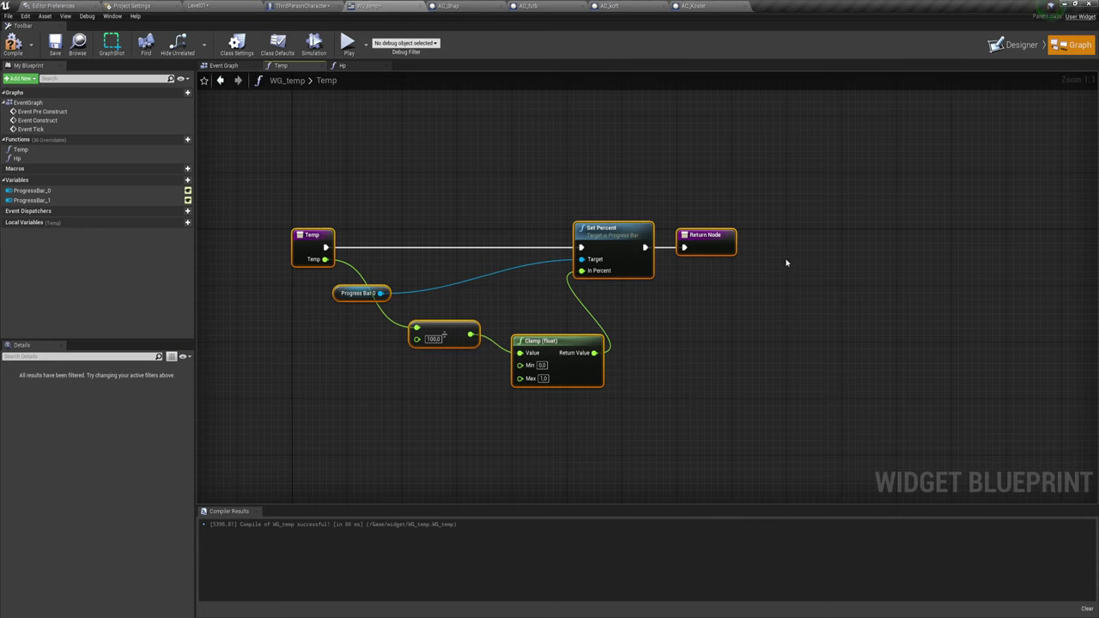
pyautogui.click(13, 43)
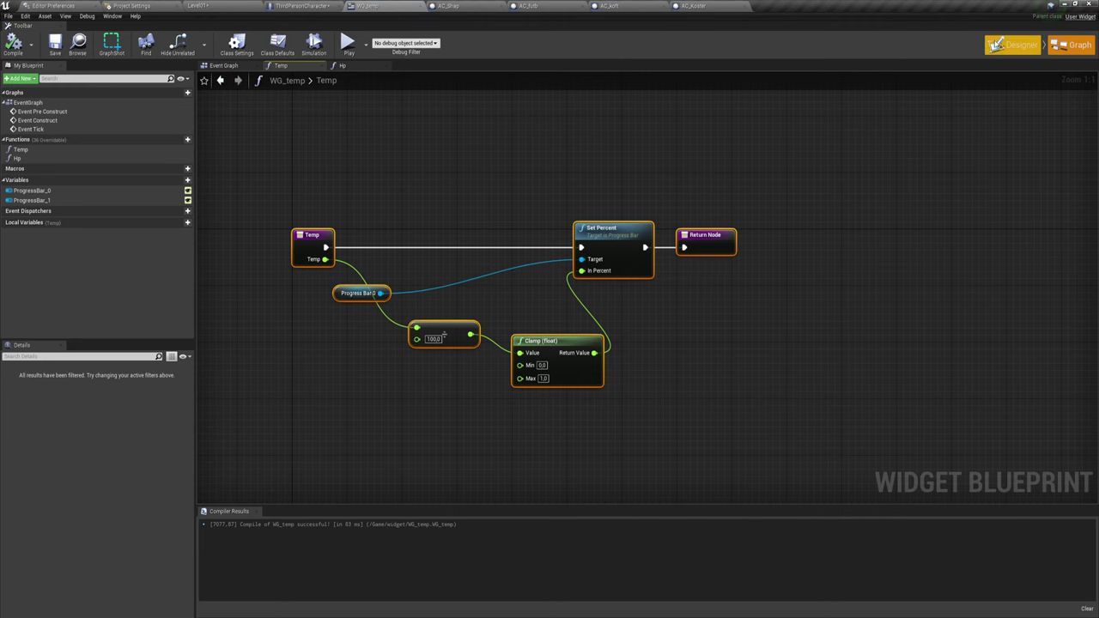
# Step: Switch to the Designer view, then go to the ThirdPersonCharacter blueprint's Event Graph
pyautogui.click(1013, 45)
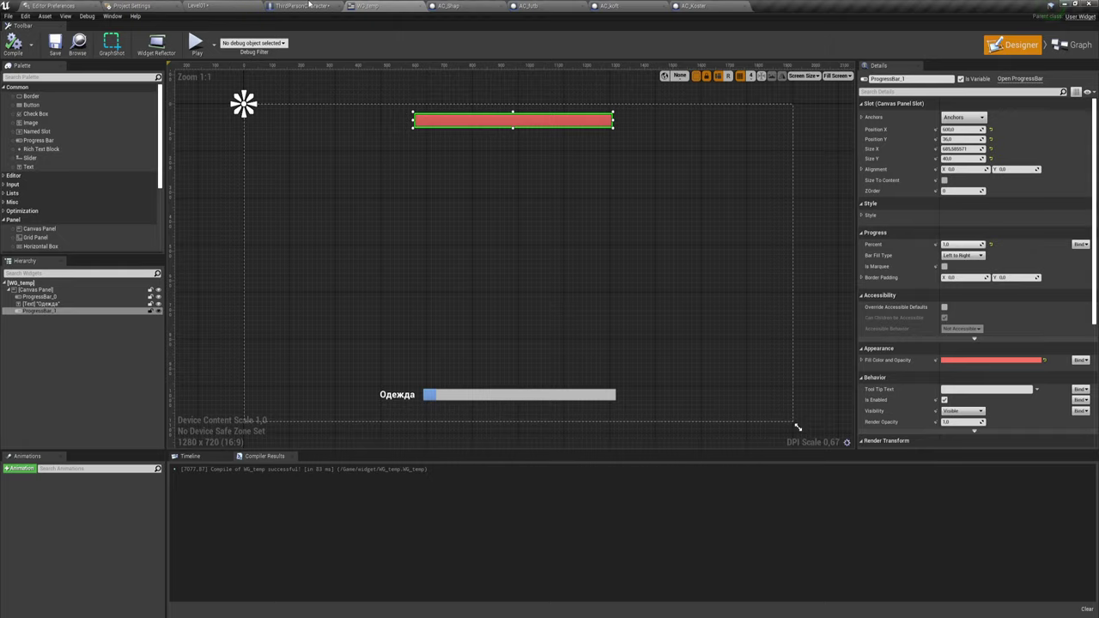
pyautogui.click(309, 4)
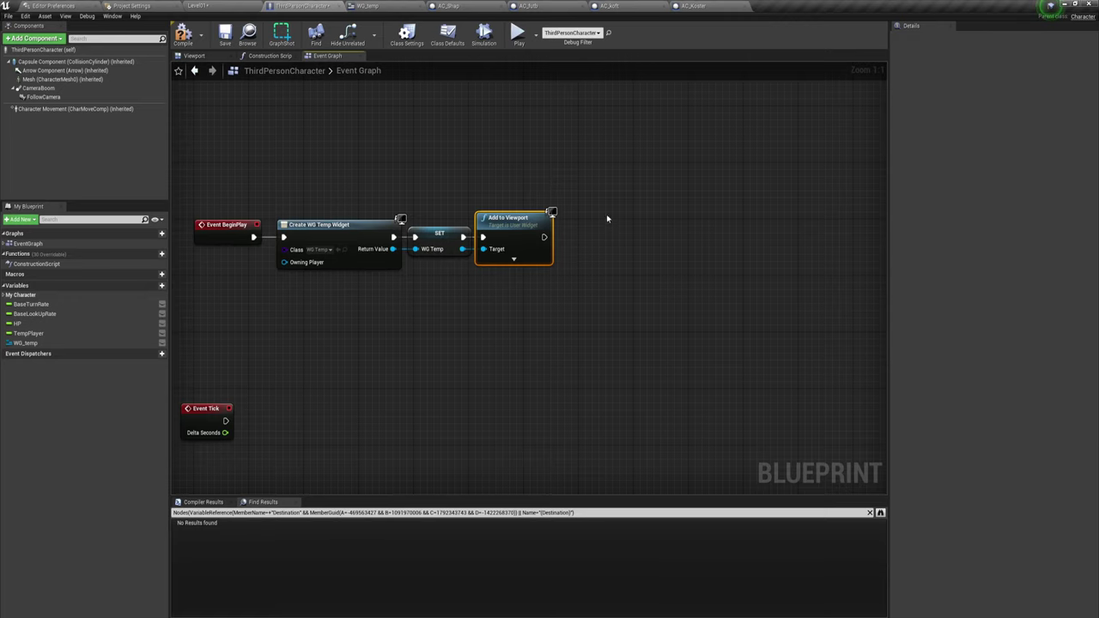
# Step: Add a WG Temp Hp function call that runs after Add to Viewport
pyautogui.moveTo(544, 237); pyautogui.dragTo(584, 227)
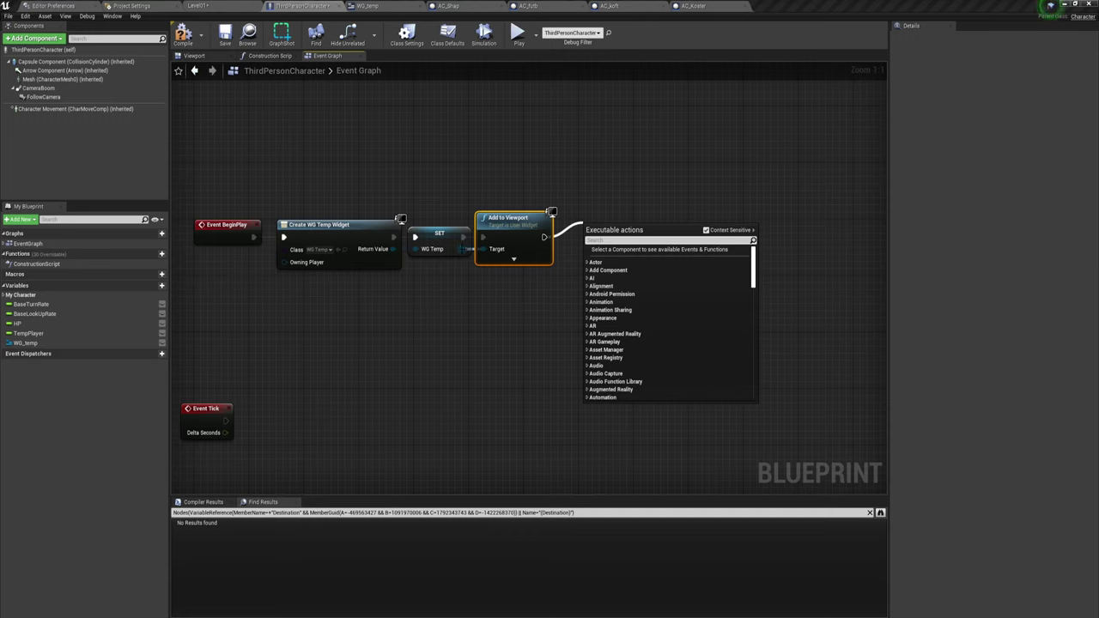
pyautogui.moveTo(483, 249); pyautogui.dragTo(612, 235)
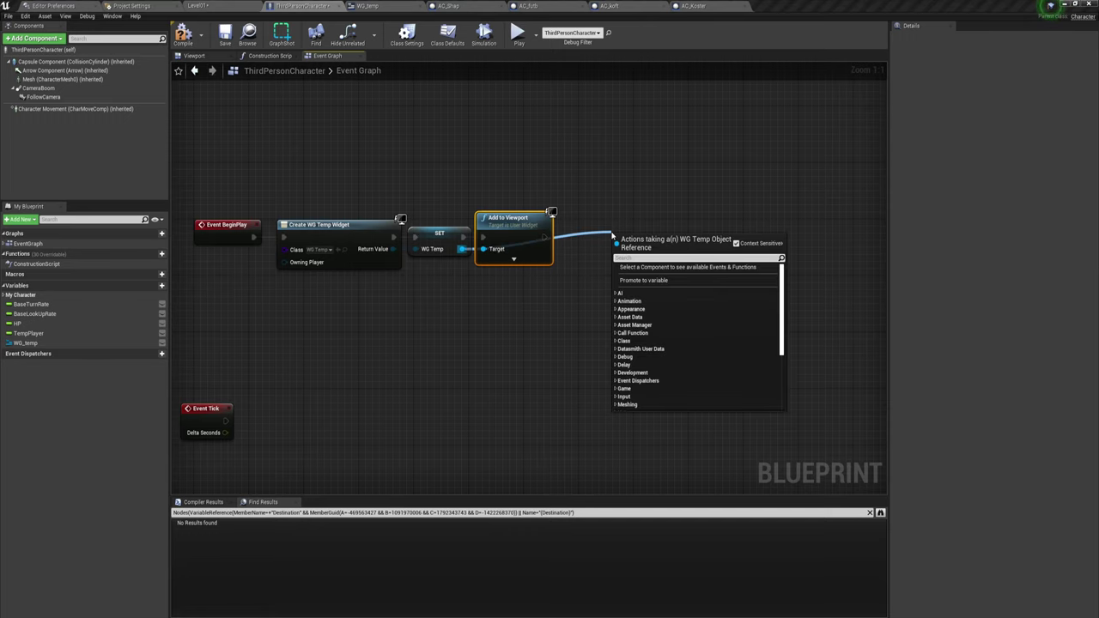
pyautogui.write('t')
pyautogui.press('BackSpace')
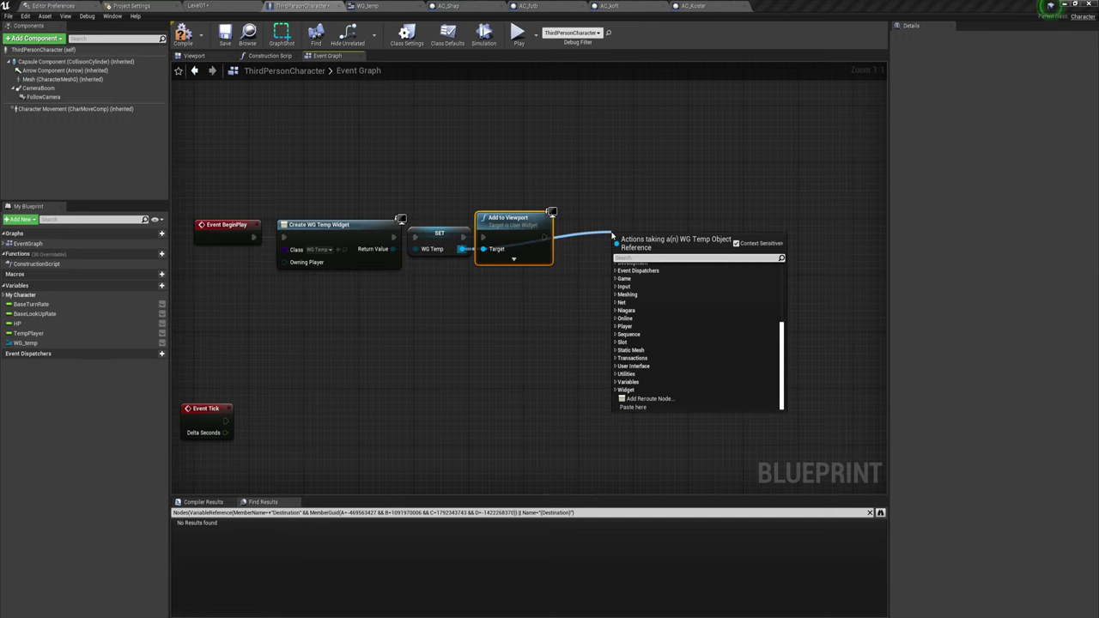
pyautogui.write('Hp')
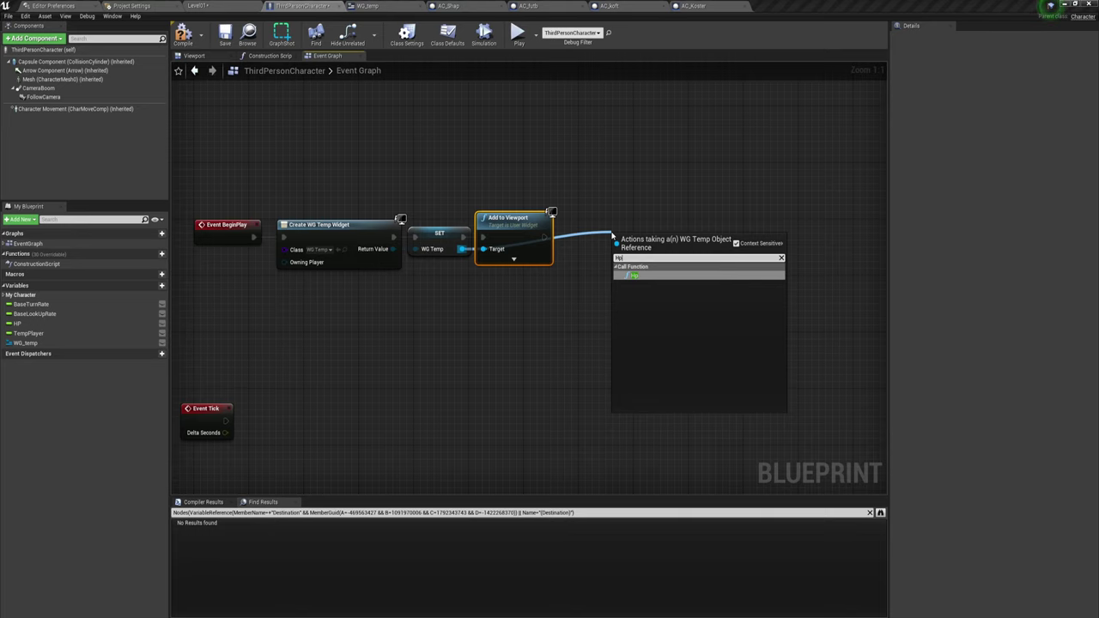
pyautogui.press('Return')
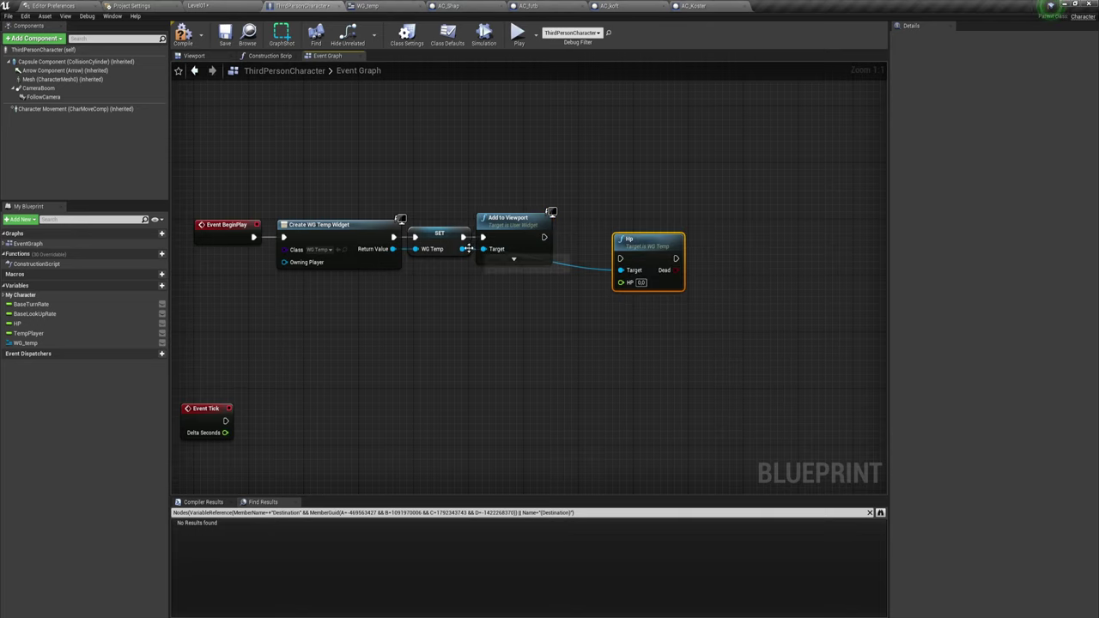
pyautogui.moveTo(516, 221); pyautogui.dragTo(528, 200)
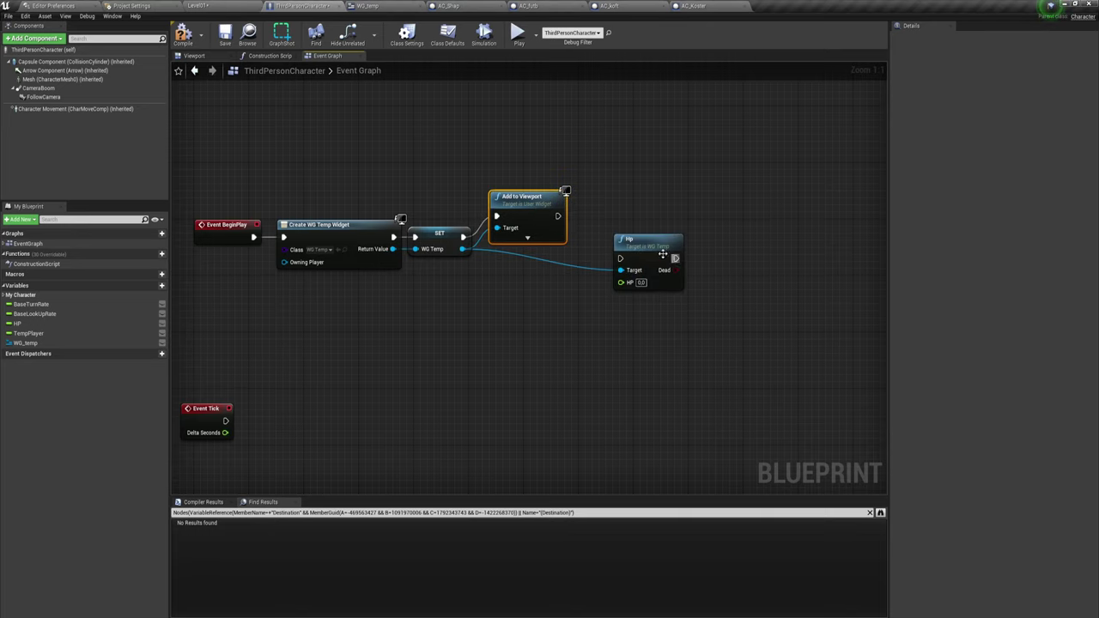
pyautogui.moveTo(558, 216)
pyautogui.mouseDown()
pyautogui.moveTo(653, 271)
pyautogui.moveTo(620, 258)
pyautogui.mouseUp()
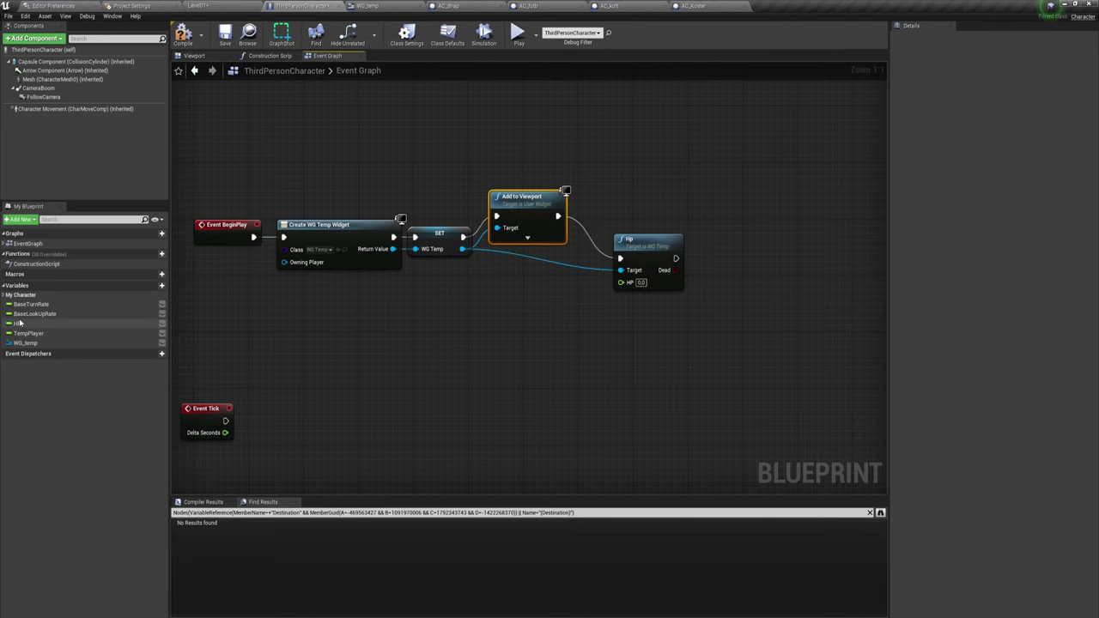
# Step: Connect an HP variable getter to the Hp call's input
pyautogui.keyDown('ctrl'); pyautogui.moveTo(19, 323); pyautogui.dragTo(620, 283); pyautogui.keyUp('ctrl')
pyautogui.moveTo(693, 292); pyautogui.dragTo(585, 292, button='right')
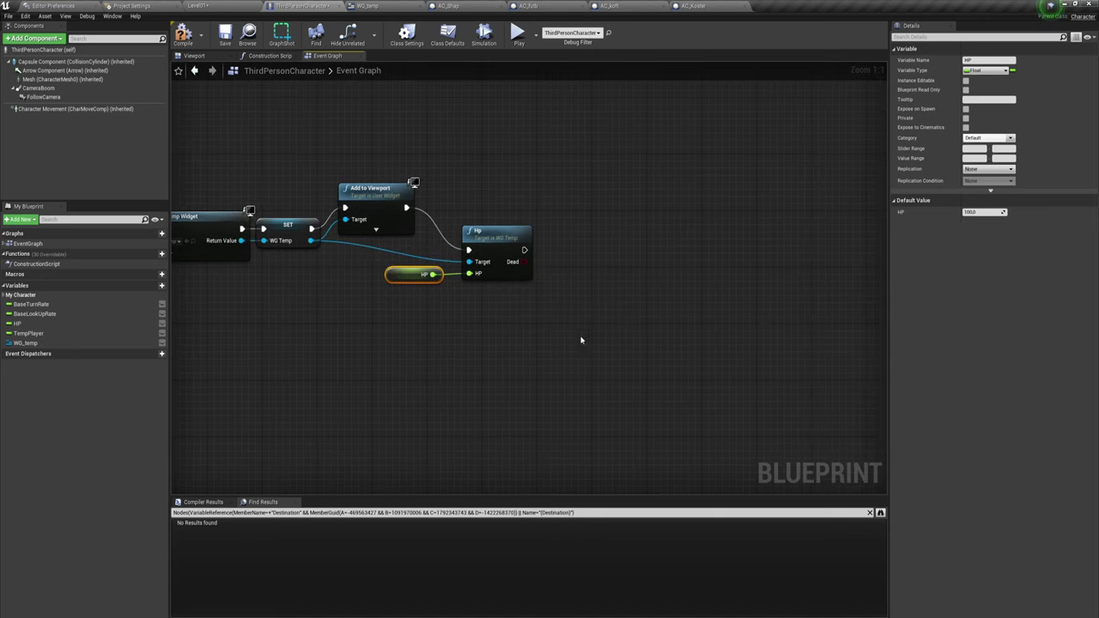
pyautogui.click(502, 239)
pyautogui.moveTo(430, 206); pyautogui.dragTo(483, 294)
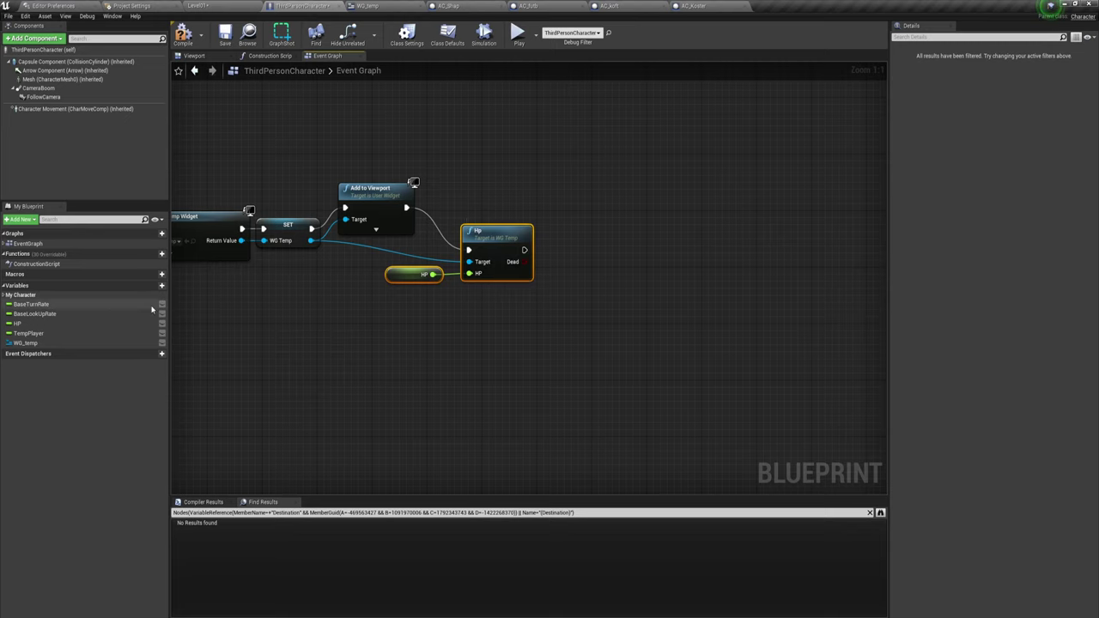
pyautogui.moveTo(310, 240); pyautogui.dragTo(637, 290)
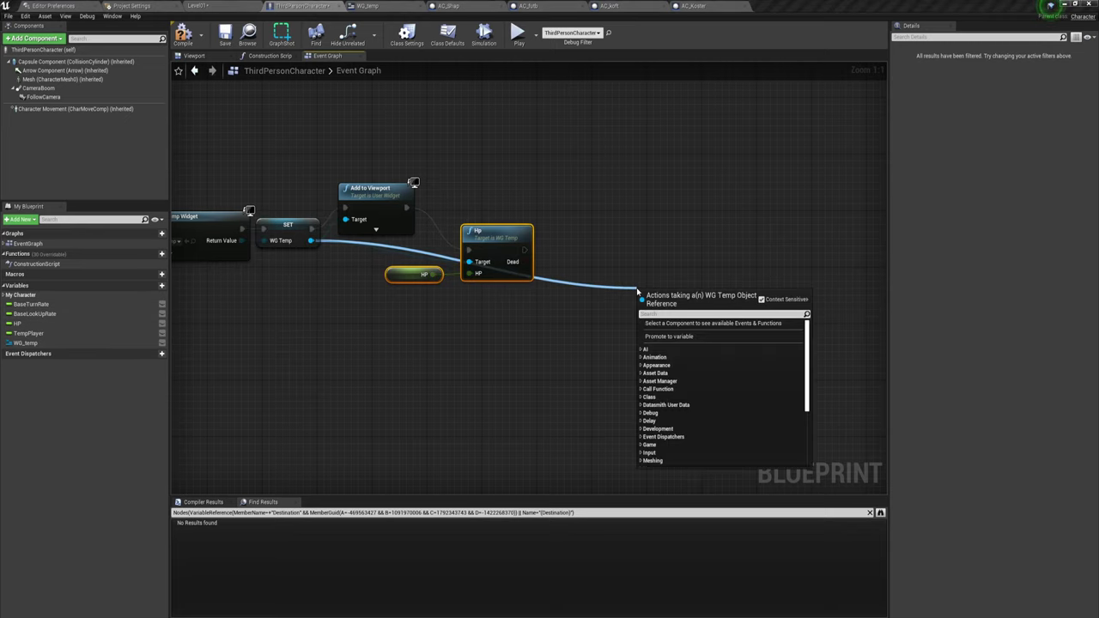
# Step: Add a WG Temp Temp call after Hp, fed by a TempPlayer getter, and recentre the BeginPlay chain
pyautogui.write('te')
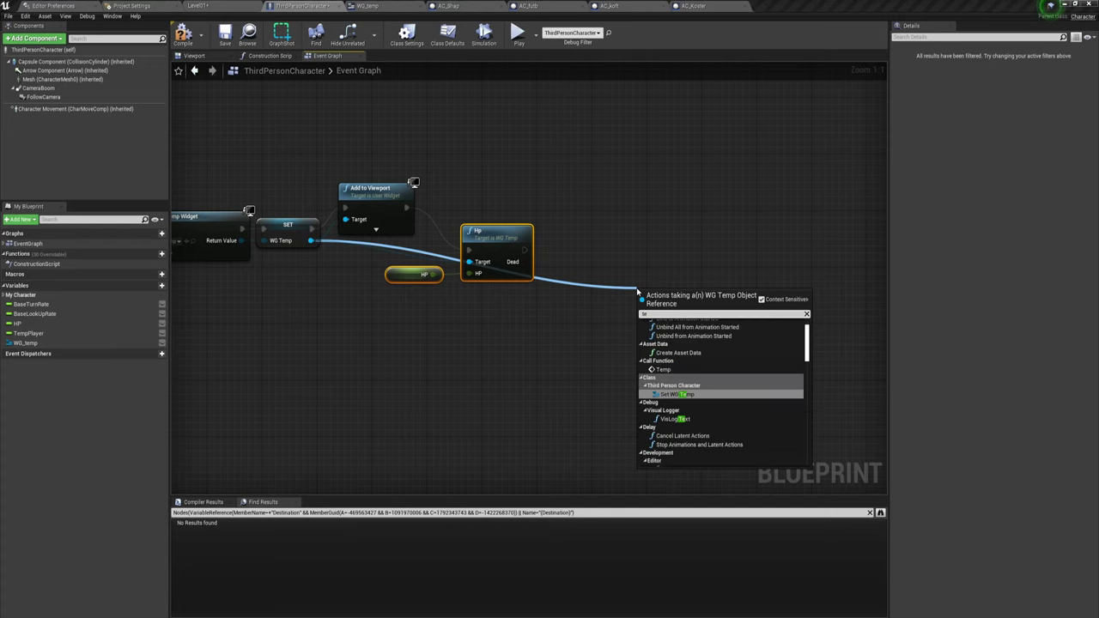
pyautogui.write('mp')
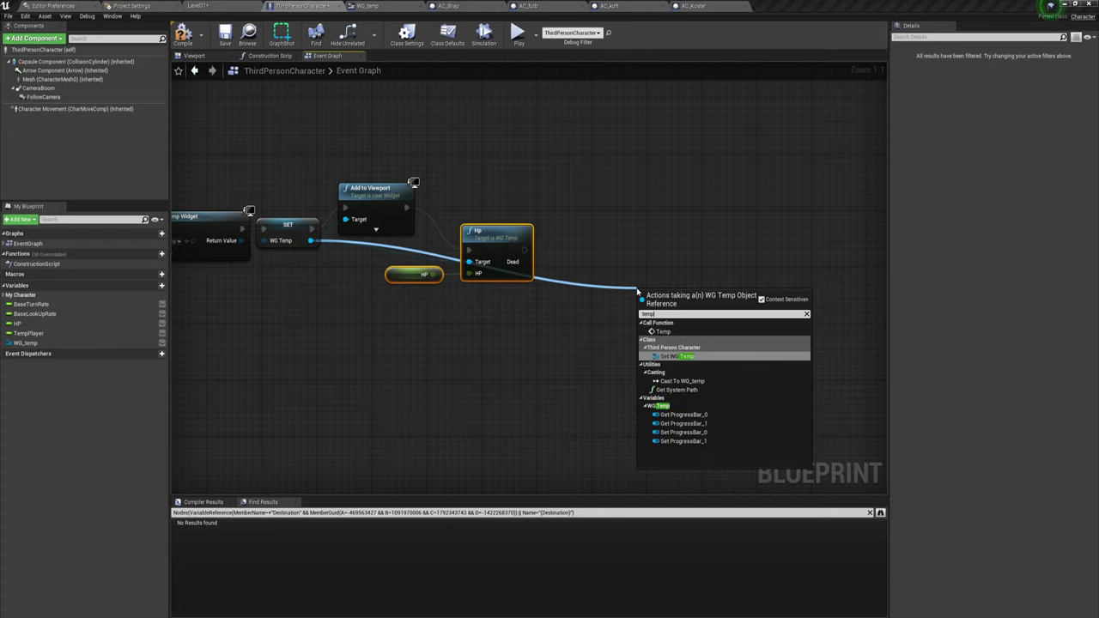
pyautogui.click(663, 331)
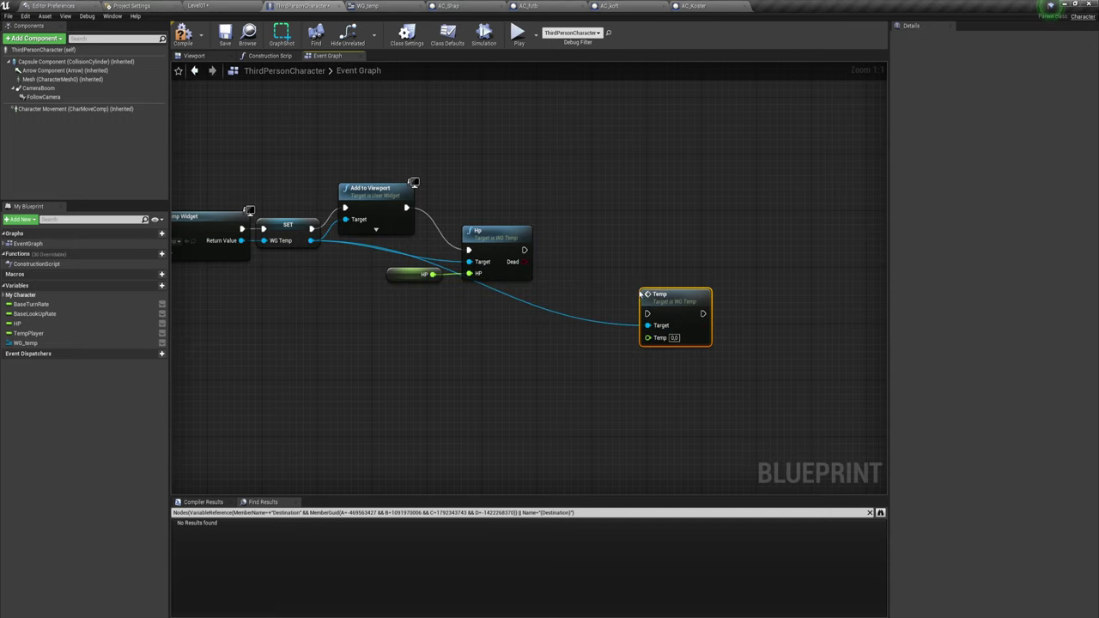
pyautogui.moveTo(525, 250); pyautogui.dragTo(586, 250)
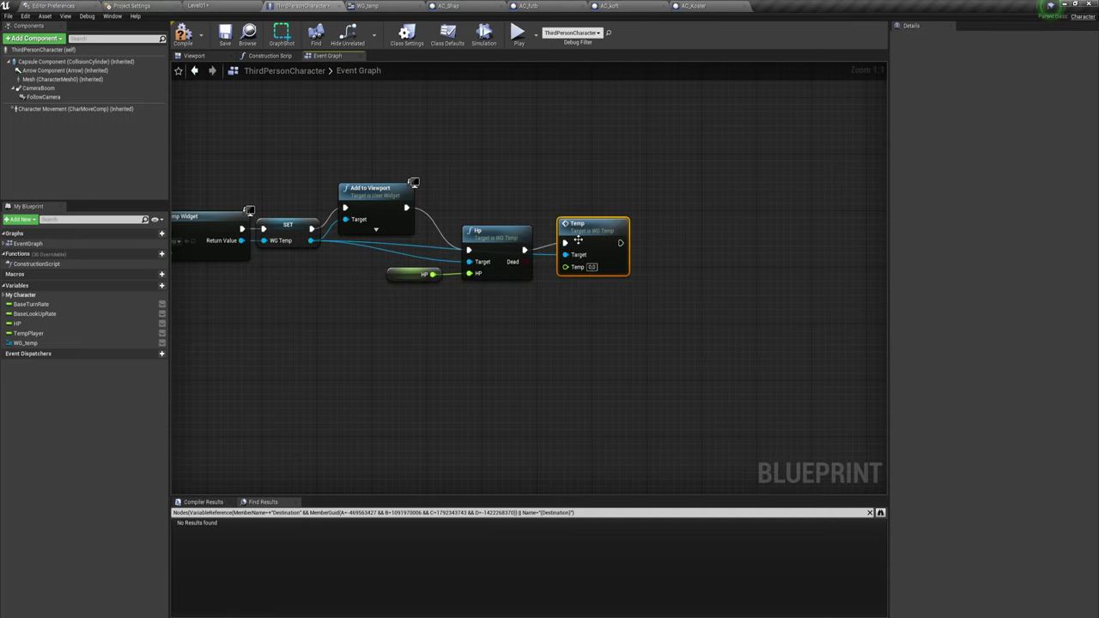
pyautogui.moveTo(29, 333); pyautogui.dragTo(585, 273)
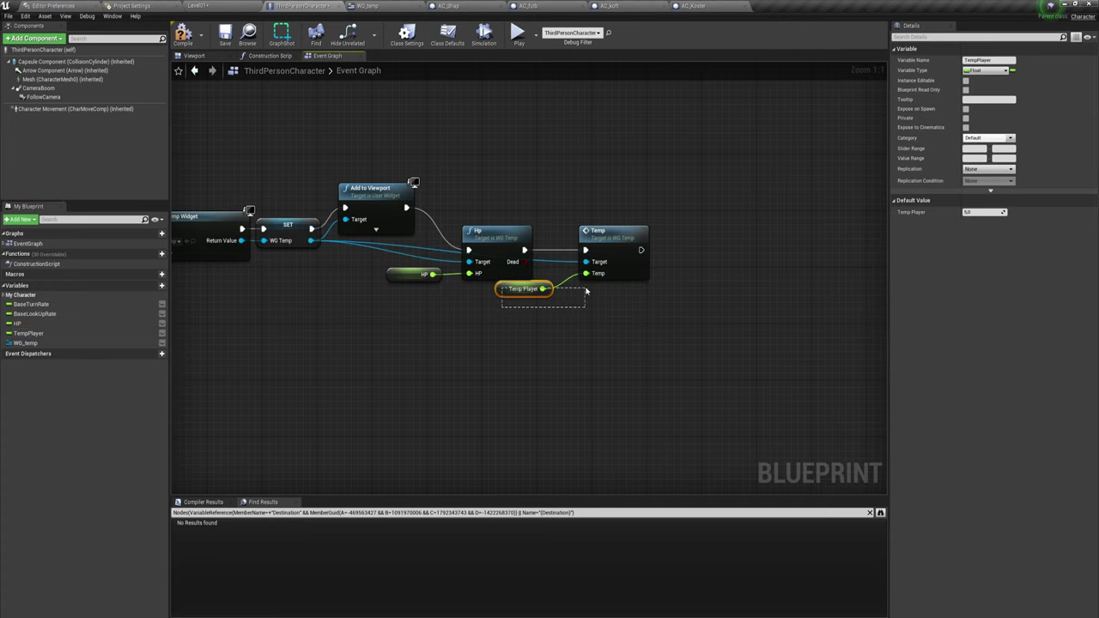
pyautogui.click(553, 325)
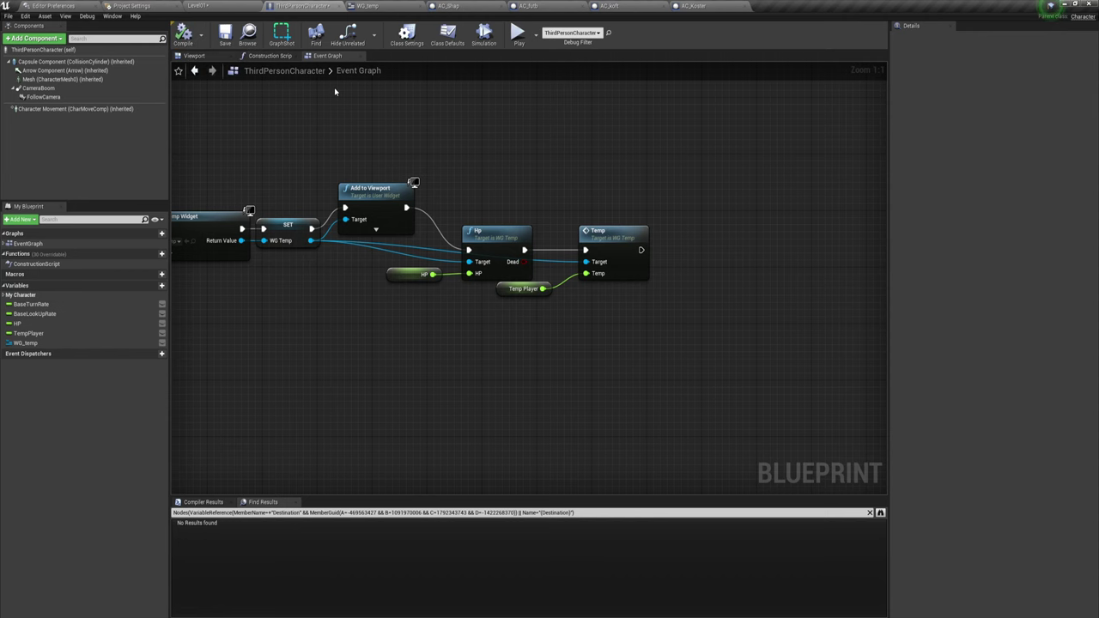
pyautogui.moveTo(535, 161); pyautogui.dragTo(691, 149, button='right')
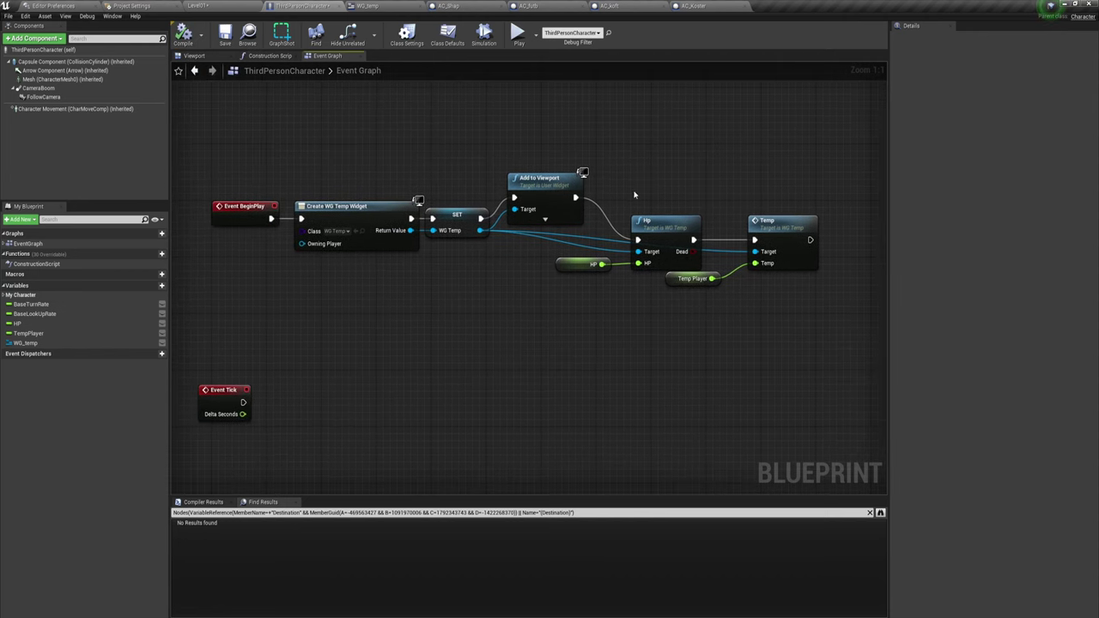
pyautogui.moveTo(680, 322); pyautogui.dragTo(664, 323, button='right')
pyautogui.rightClick(627, 306)
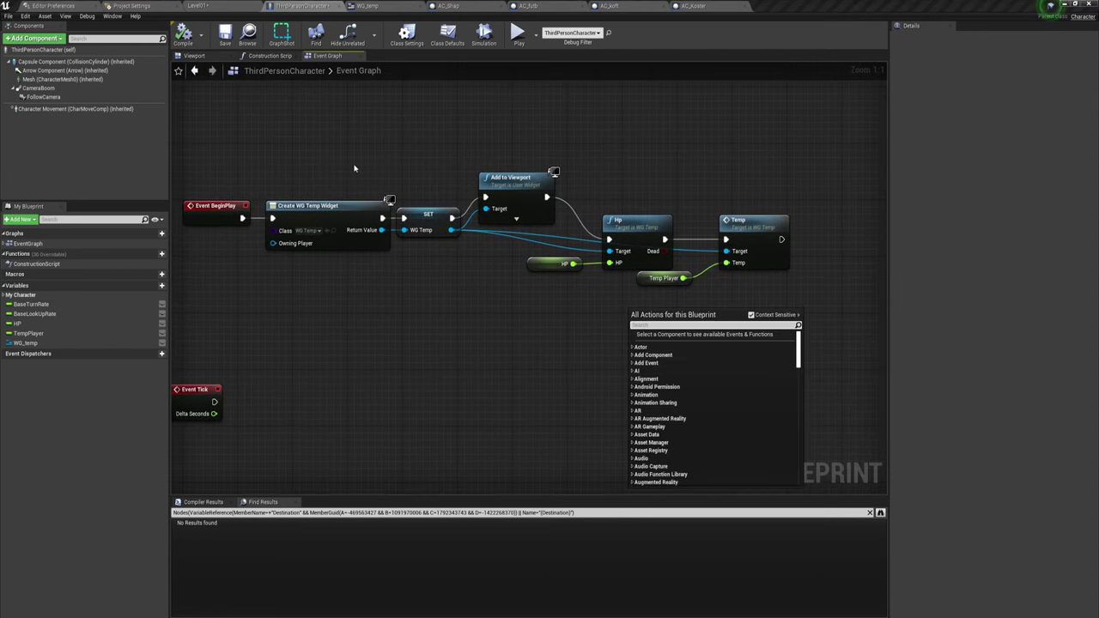
pyautogui.click(330, 329)
pyautogui.moveTo(330, 329); pyautogui.dragTo(348, 296, button='right')
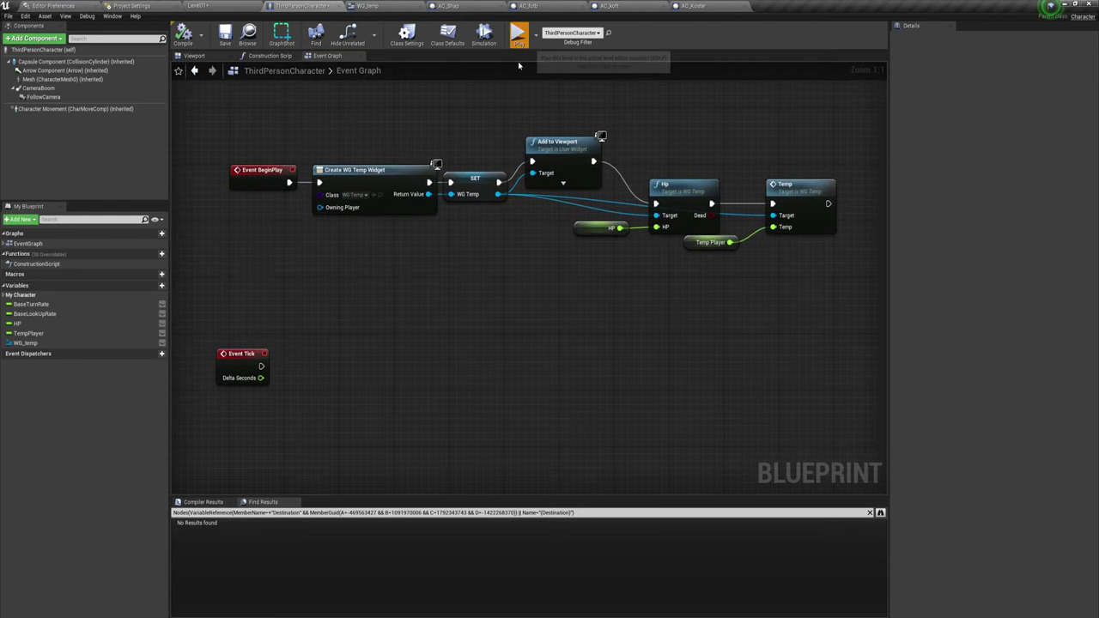
pyautogui.click(517, 34)
pyautogui.press('w')
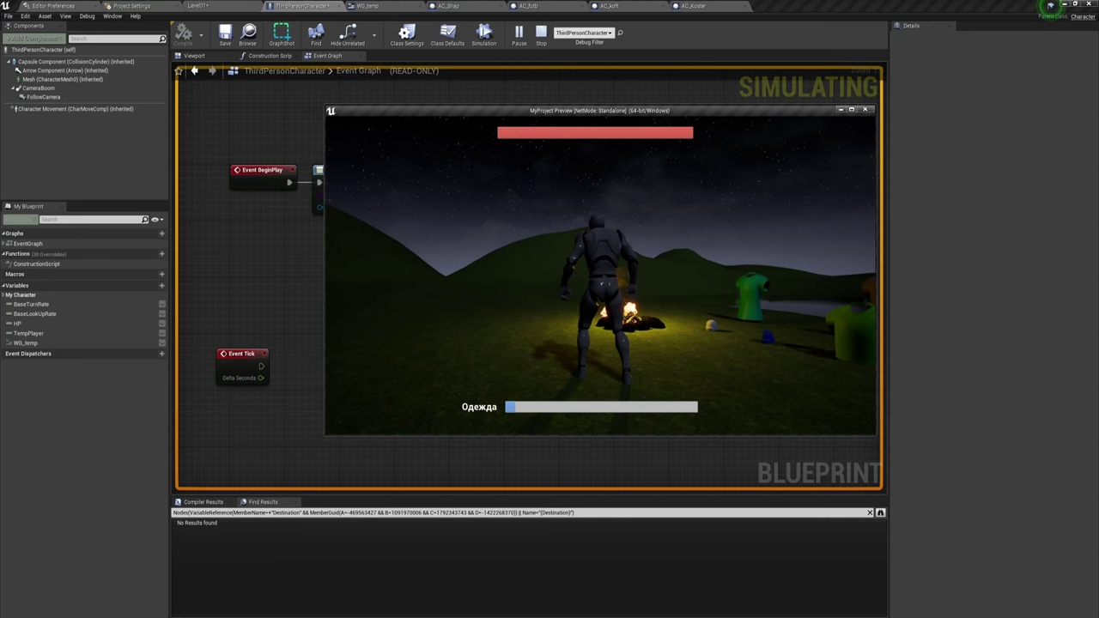
pyautogui.press('d')
pyautogui.press('Escape')
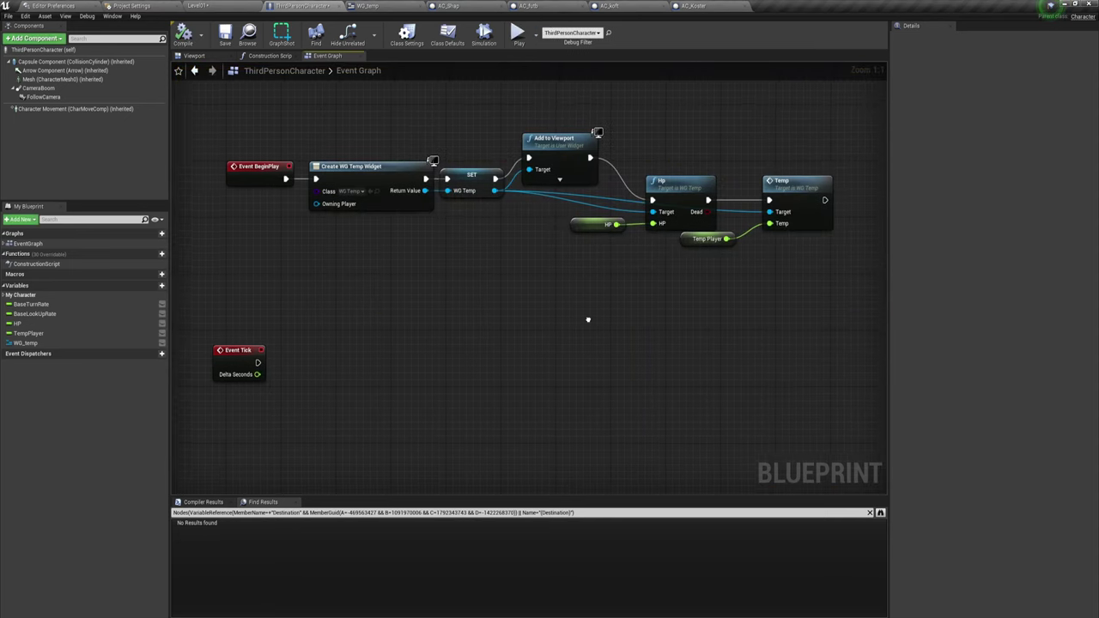
# Step: Move the BeginPlay chain higher and place Event Tick in open space
pyautogui.moveTo(590, 319)
pyautogui.mouseDown(button='right')
pyautogui.moveTo(503, 296)
pyautogui.moveTo(467, 393)
pyautogui.mouseUp(button='right')
pyautogui.moveTo(226, 281); pyautogui.dragTo(789, 160)
pyautogui.moveTo(825, 227); pyautogui.dragTo(790, 80)
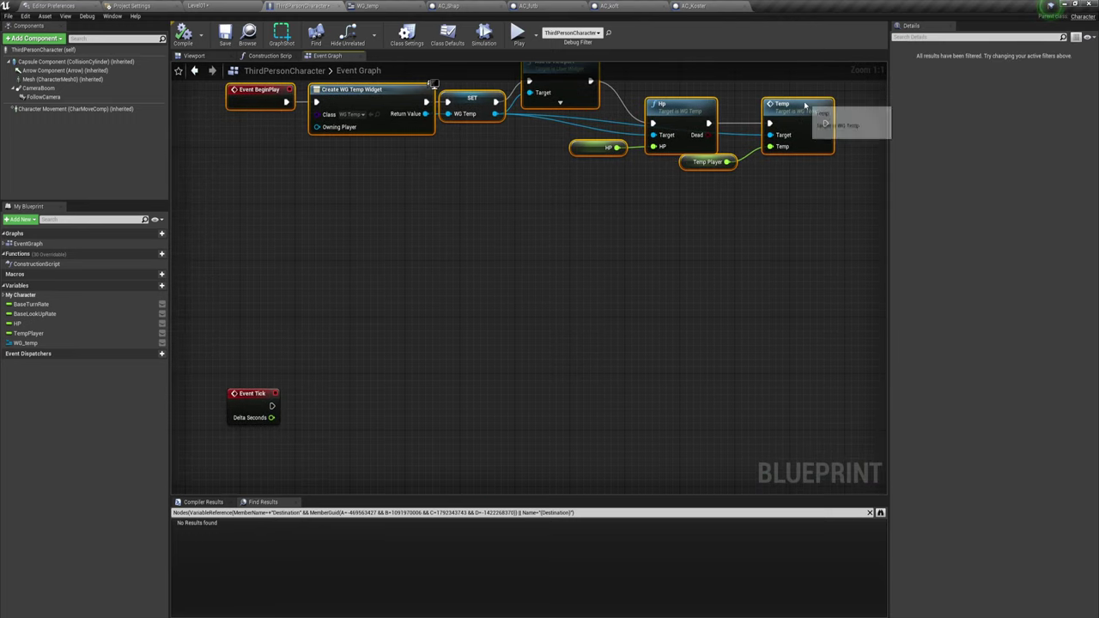
pyautogui.moveTo(251, 406); pyautogui.dragTo(243, 329)
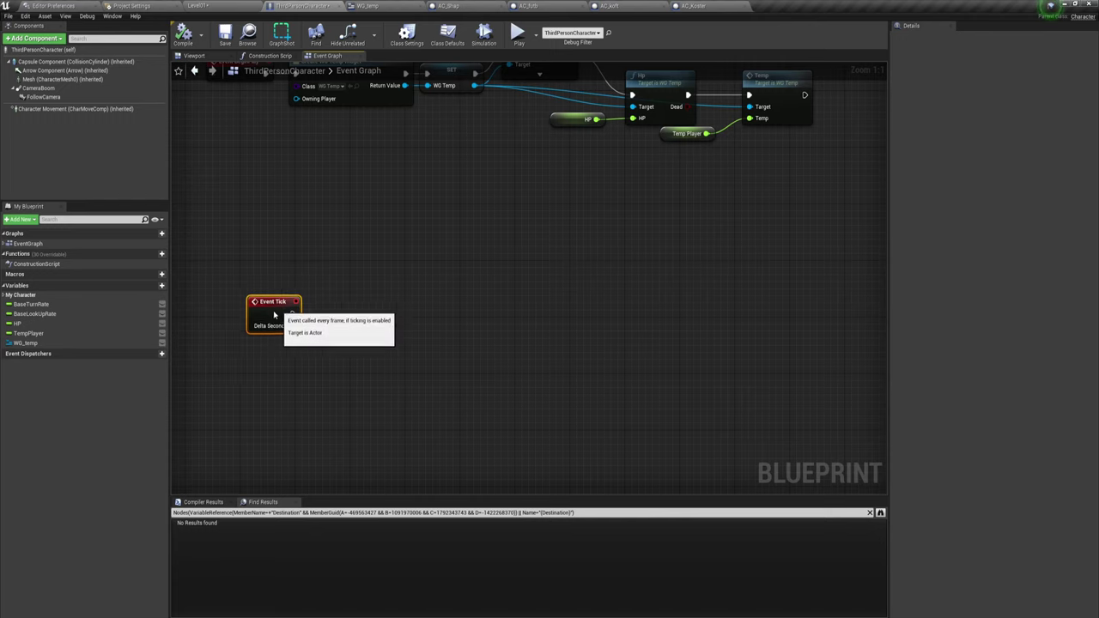
pyautogui.moveTo(363, 366); pyautogui.dragTo(388, 356, button='right')
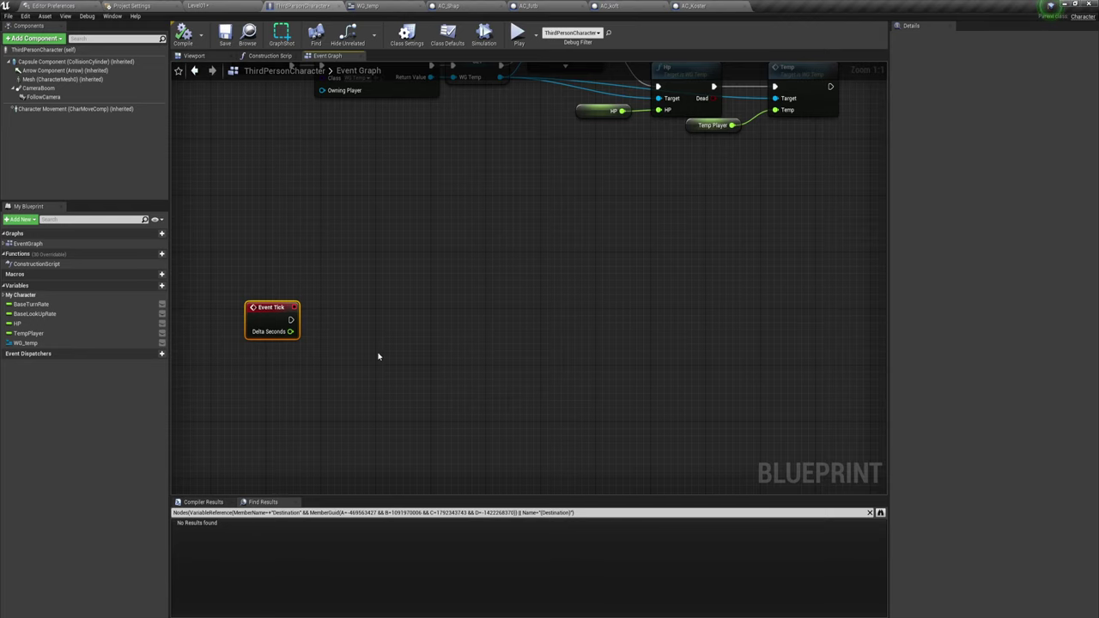
pyautogui.moveTo(383, 373); pyautogui.dragTo(401, 312, button='right')
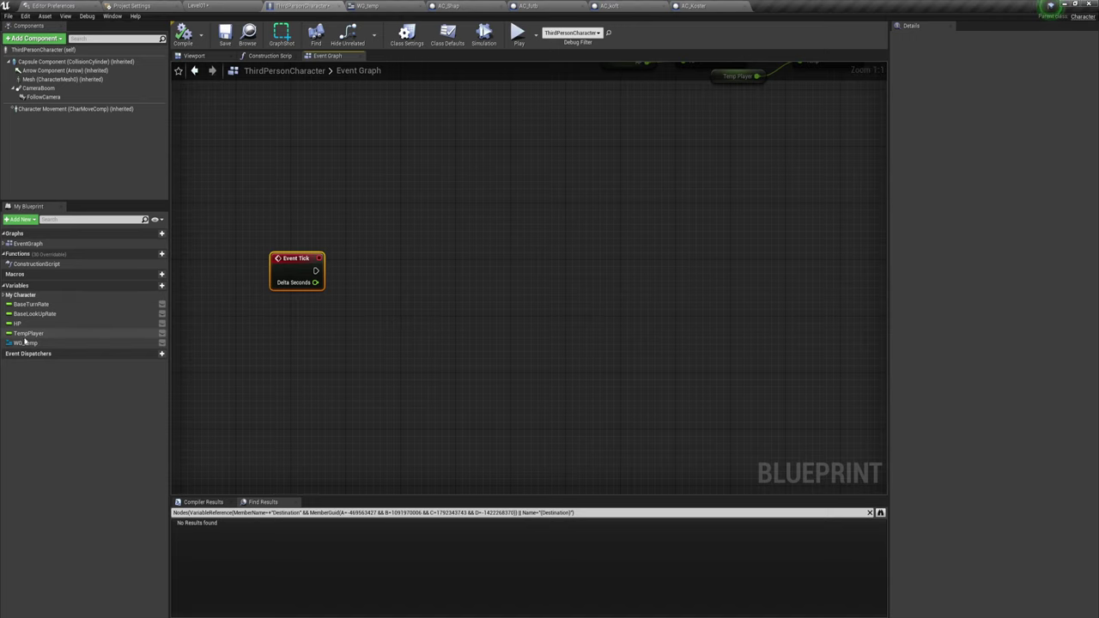
# Step: Place a WG Temp getter near Event Tick, deleting an accidental SET WG Temp node
pyautogui.moveTo(25, 343)
pyautogui.mouseDown()
pyautogui.moveTo(350, 337)
pyautogui.moveTo(387, 253)
pyautogui.mouseUp()
pyautogui.click(361, 343)
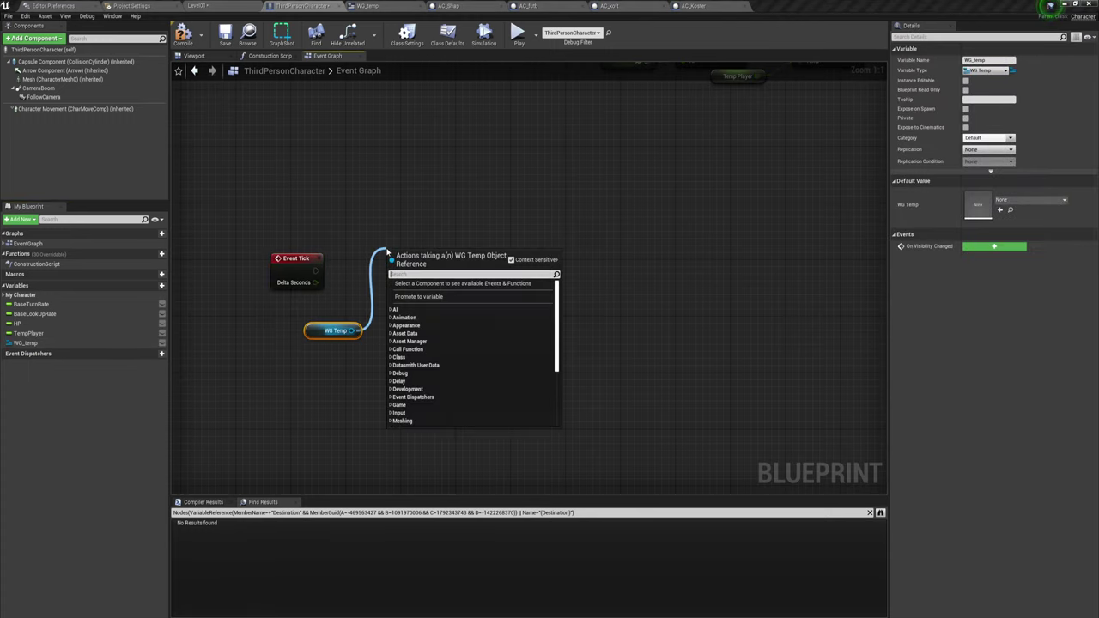
pyautogui.write('temo')
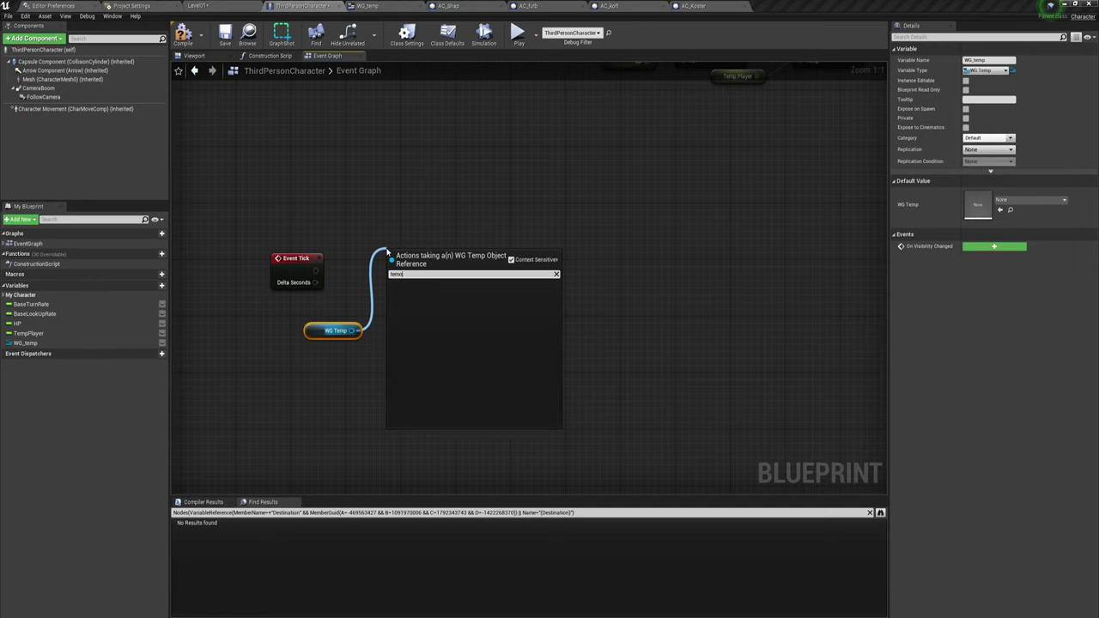
pyautogui.press('BackSpace')
pyautogui.write('p')
pyautogui.press('Return')
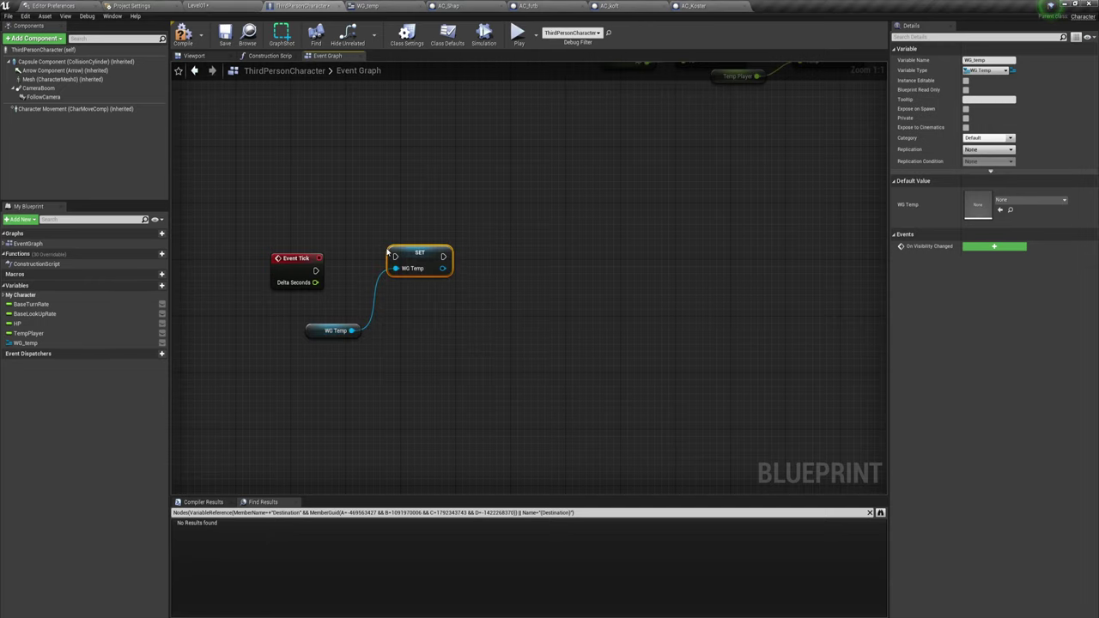
pyautogui.press('Delete')
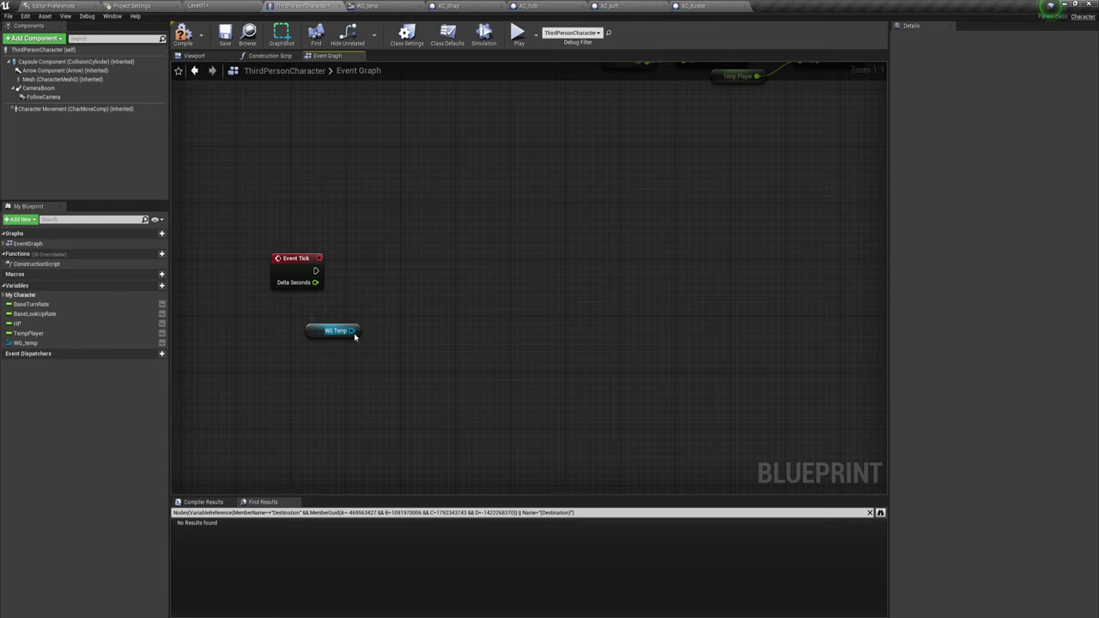
# Step: Add a Temp call on WG Temp and wire Event Tick into it
pyautogui.moveTo(353, 333); pyautogui.dragTo(374, 286)
pyautogui.write('tem')
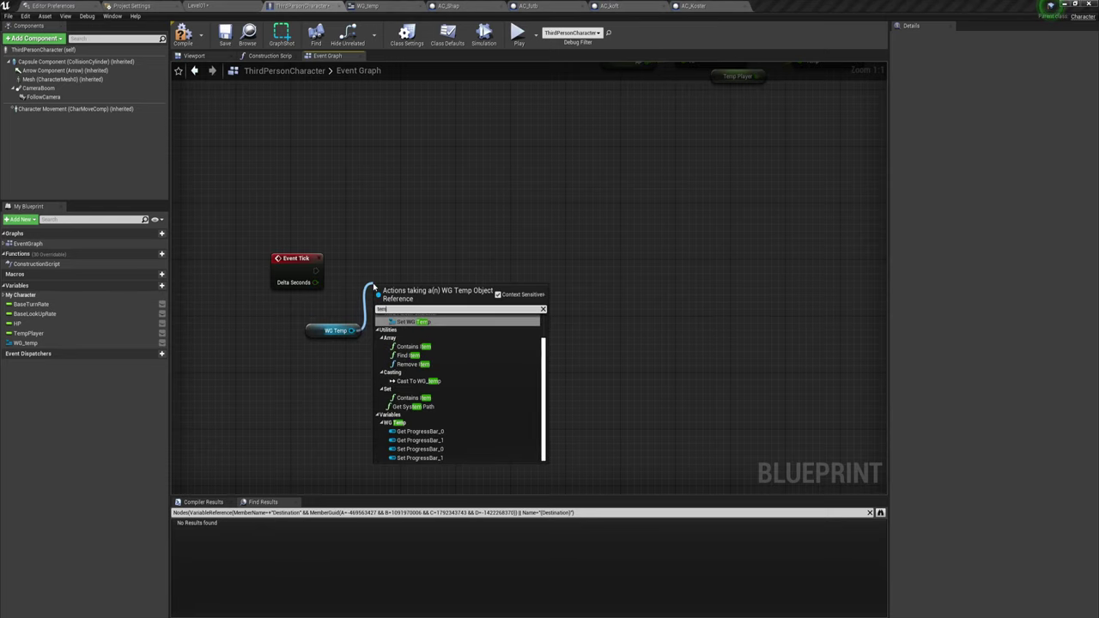
pyautogui.write('p')
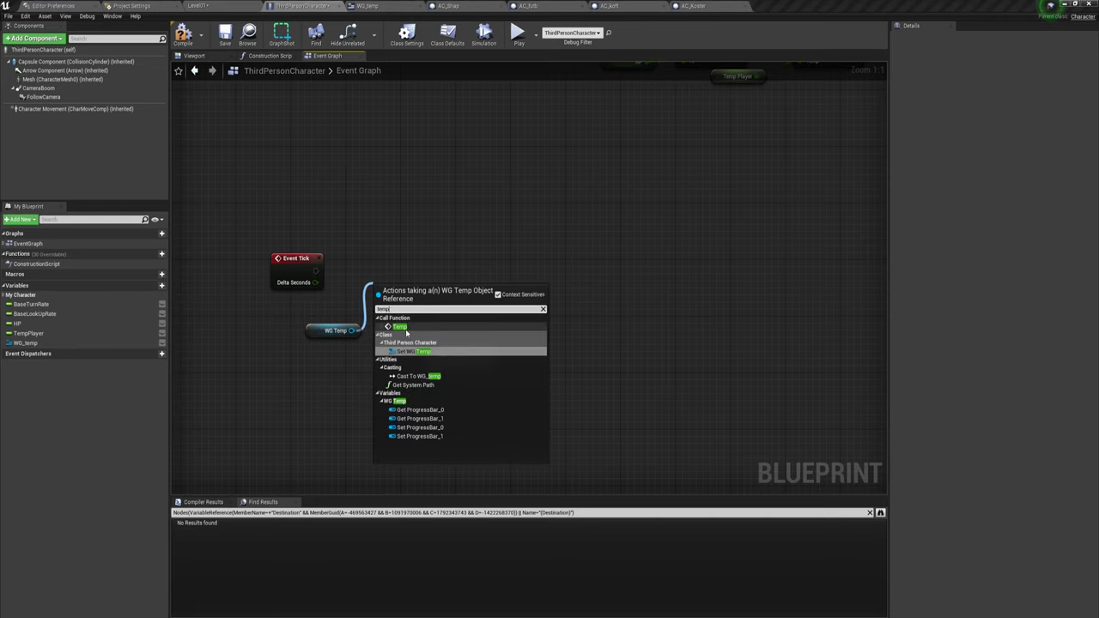
pyautogui.click(399, 327)
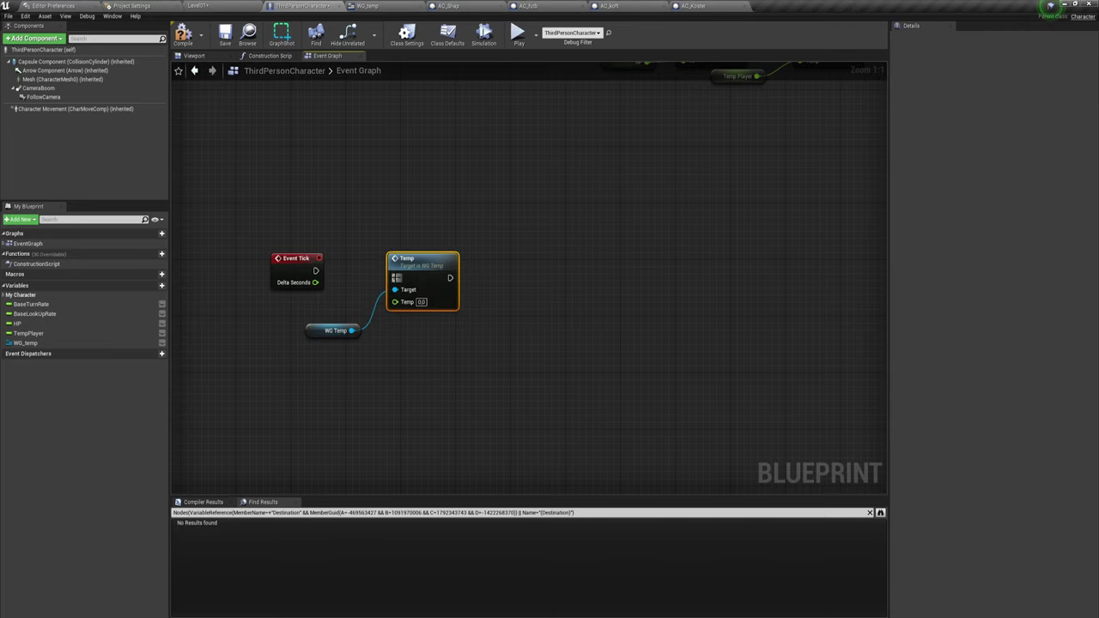
pyautogui.moveTo(315, 271); pyautogui.dragTo(414, 269)
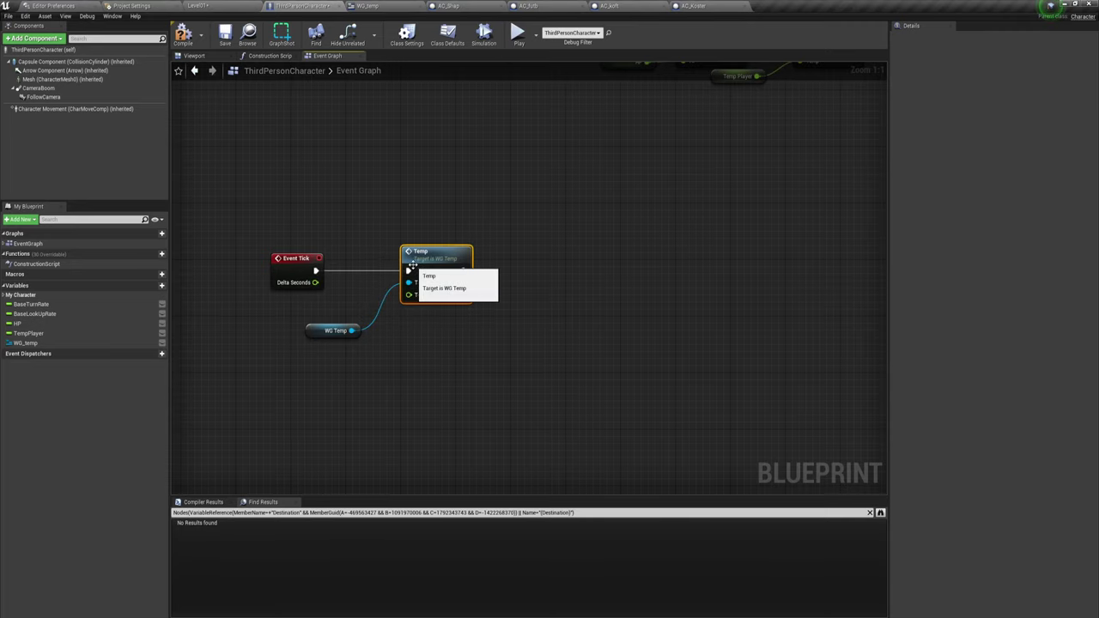
pyautogui.click(295, 261)
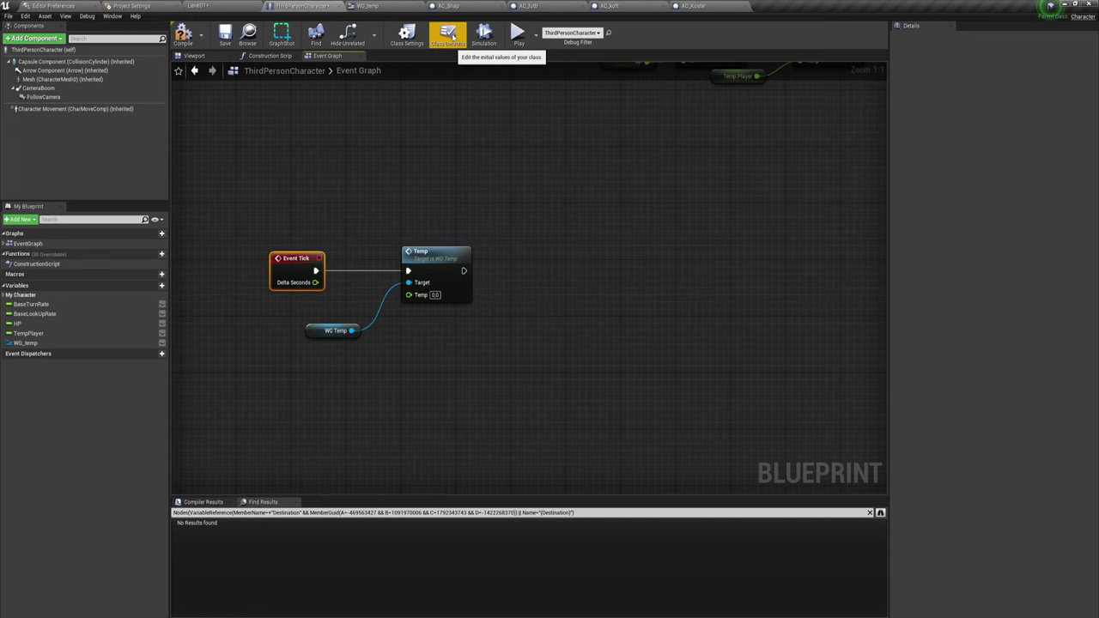
# Step: Set the character's Actor Tick Interval (secs) to 0.1 in Class Defaults
pyautogui.click(448, 37)
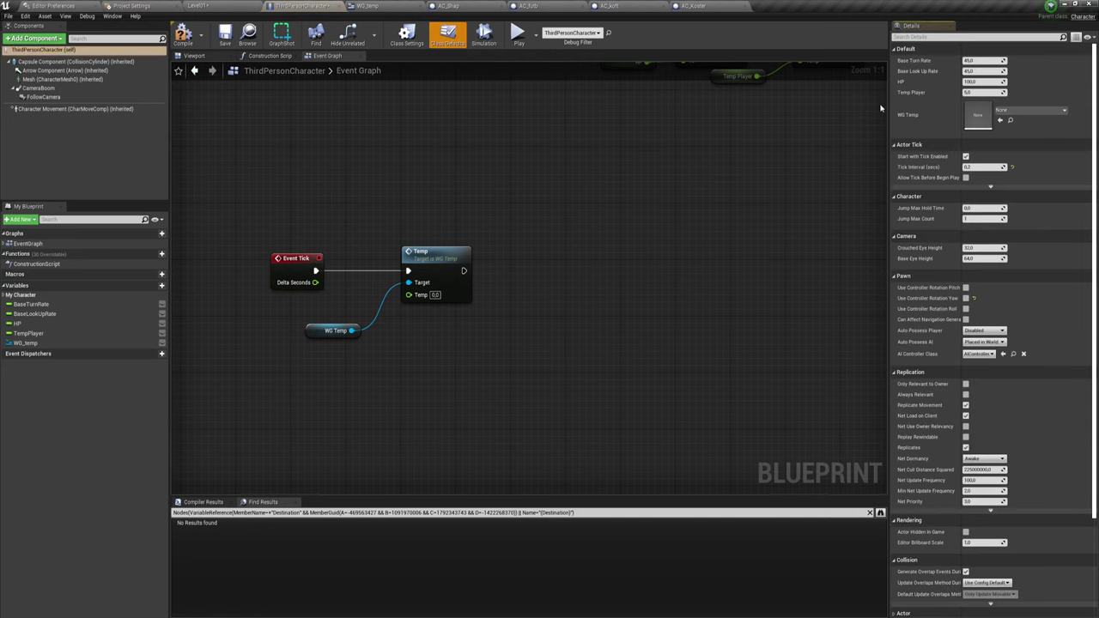
pyautogui.write('0.2')
pyautogui.click(976, 168)
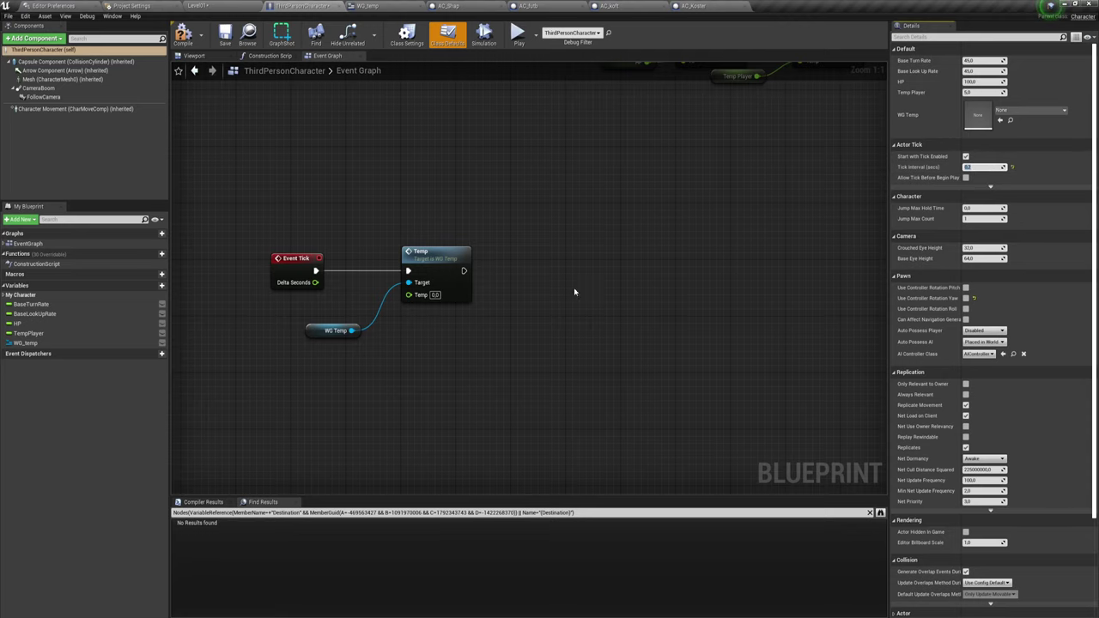
pyautogui.moveTo(516, 261); pyautogui.dragTo(522, 252, button='right')
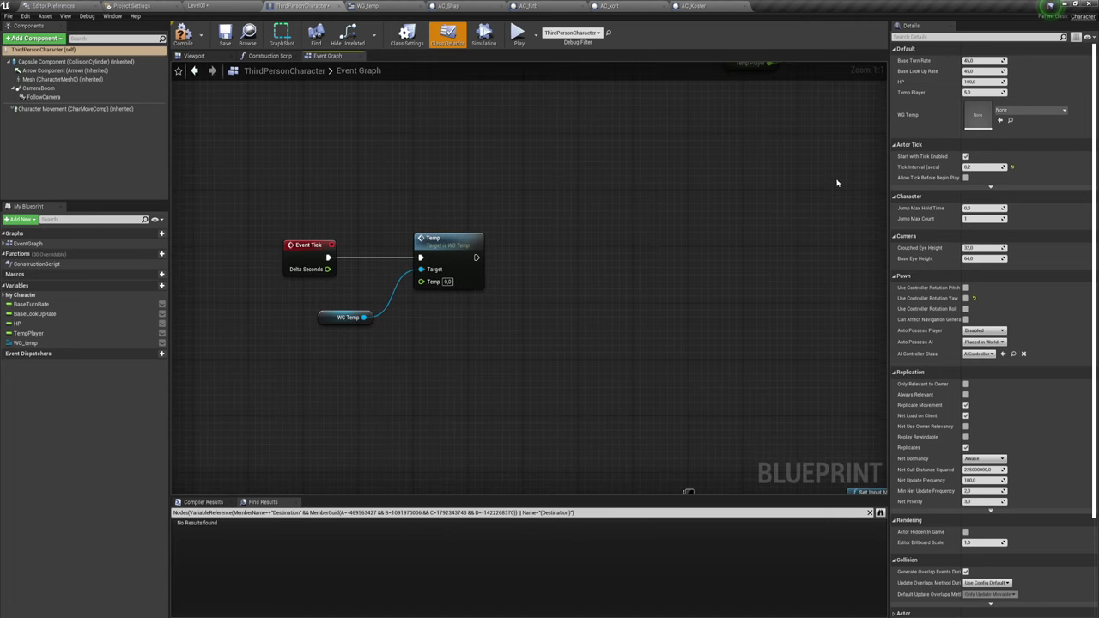
pyautogui.click(986, 167)
pyautogui.write('0.1')
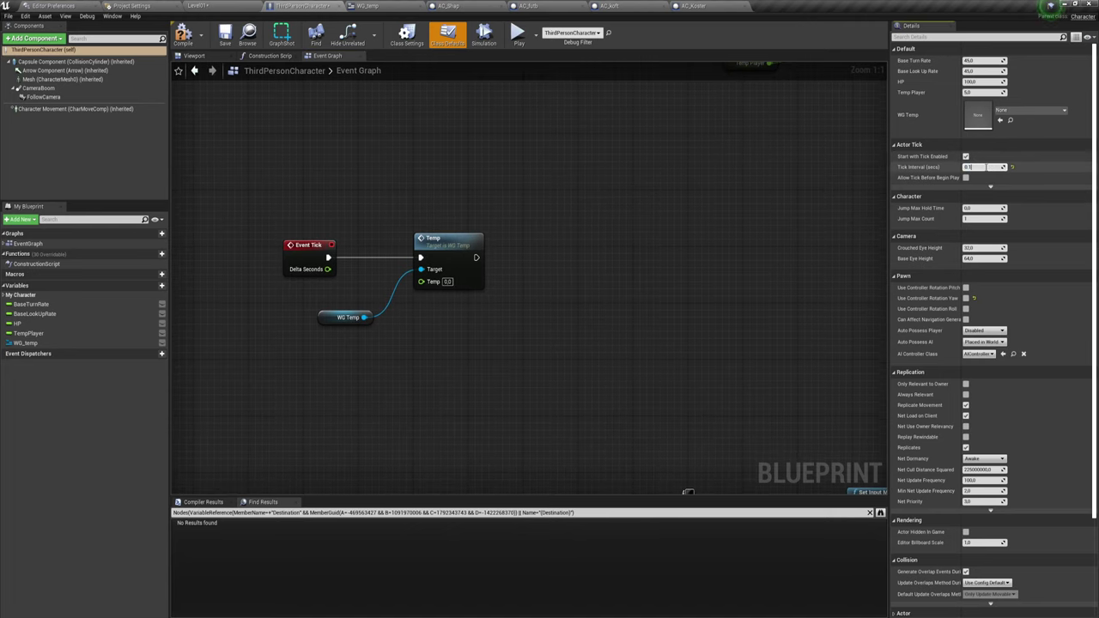
pyautogui.moveTo(514, 311); pyautogui.dragTo(509, 291, button='right')
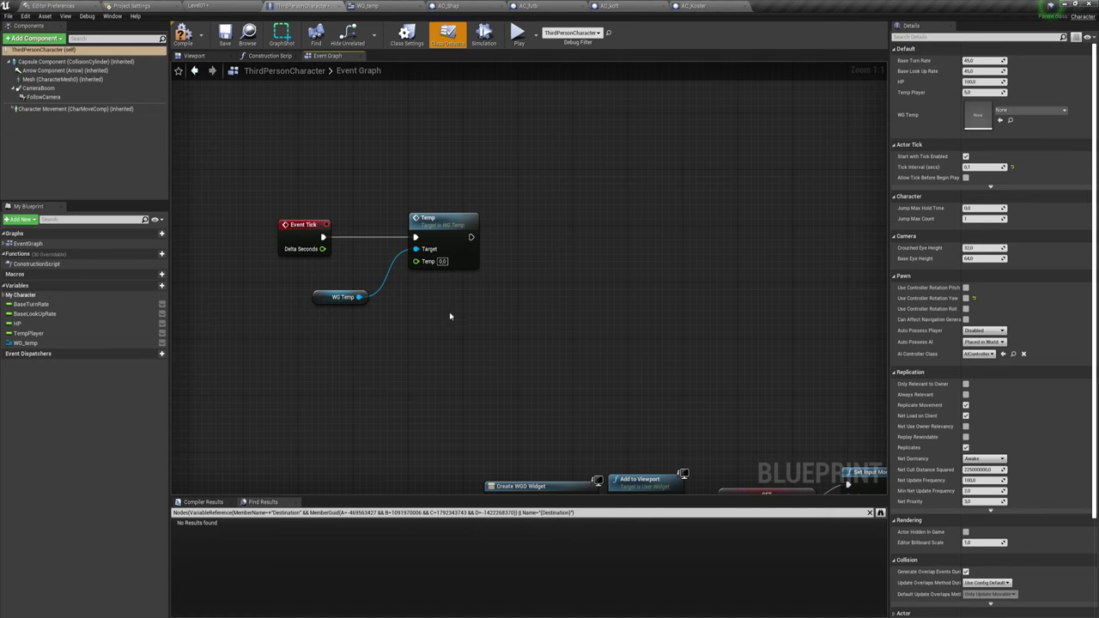
pyautogui.moveTo(449, 316); pyautogui.dragTo(435, 306, button='right')
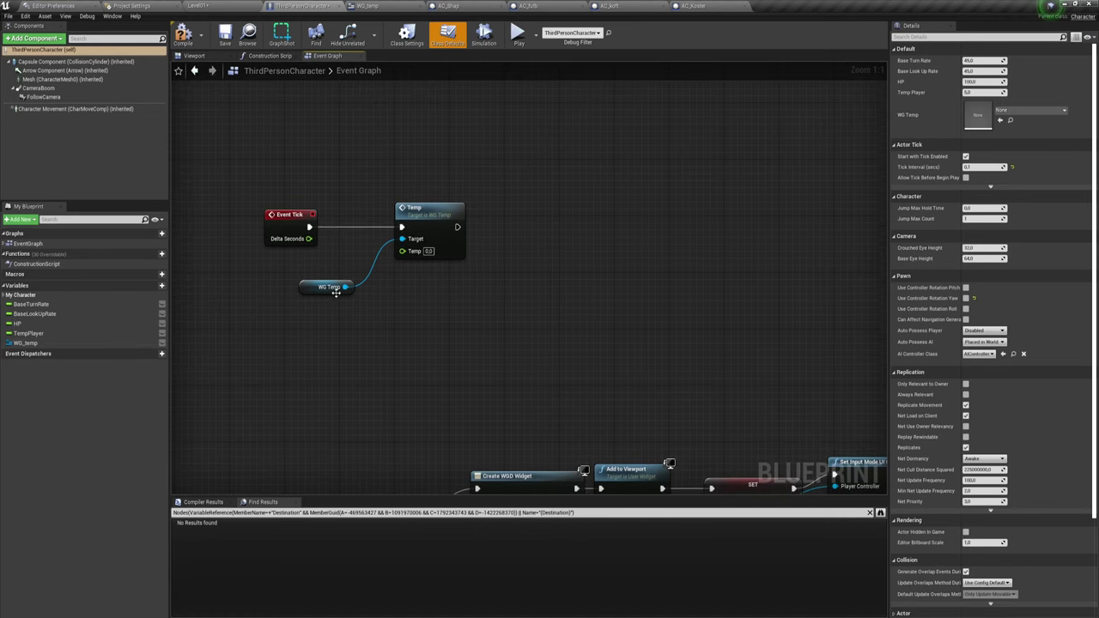
# Step: Add a WG Temp Hp call after Temp, wiring HP into Hp and Temp Player into Temp
pyautogui.keyDown('ctrl'); pyautogui.moveTo(344, 286); pyautogui.dragTo(583, 269); pyautogui.keyUp('ctrl')
pyautogui.write('Hp')
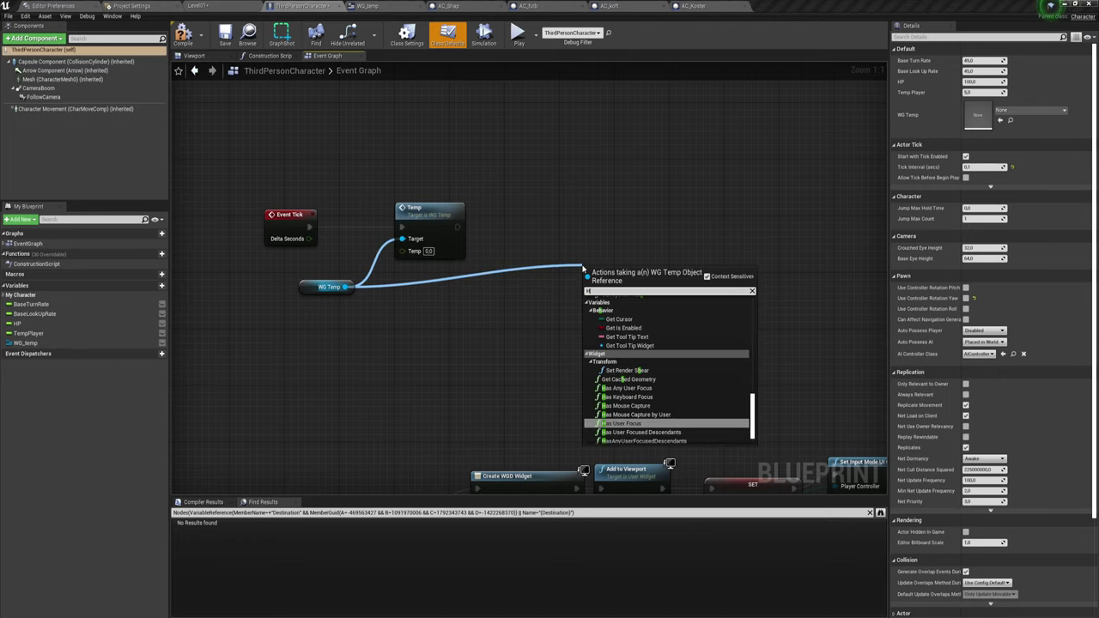
pyautogui.click(606, 308)
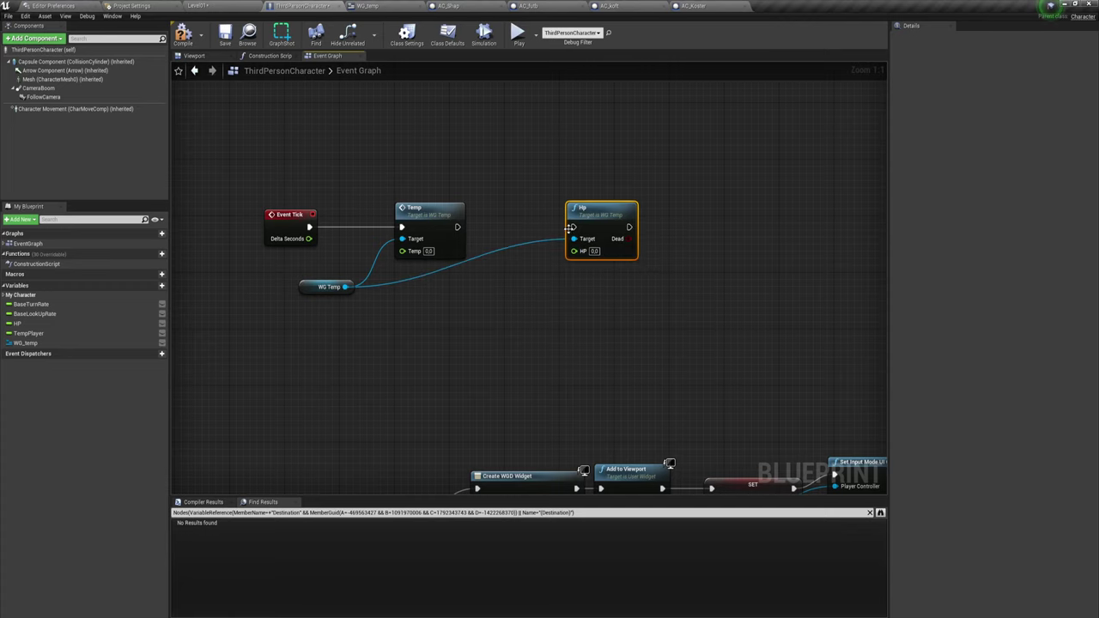
pyautogui.moveTo(573, 227); pyautogui.dragTo(458, 227)
pyautogui.click(21, 324)
pyautogui.moveTo(21, 324)
pyautogui.keyDown('ctrl'); pyautogui.mouseDown()
pyautogui.moveTo(519, 277)
pyautogui.moveTo(573, 251)
pyautogui.mouseUp(); pyautogui.keyUp('ctrl')
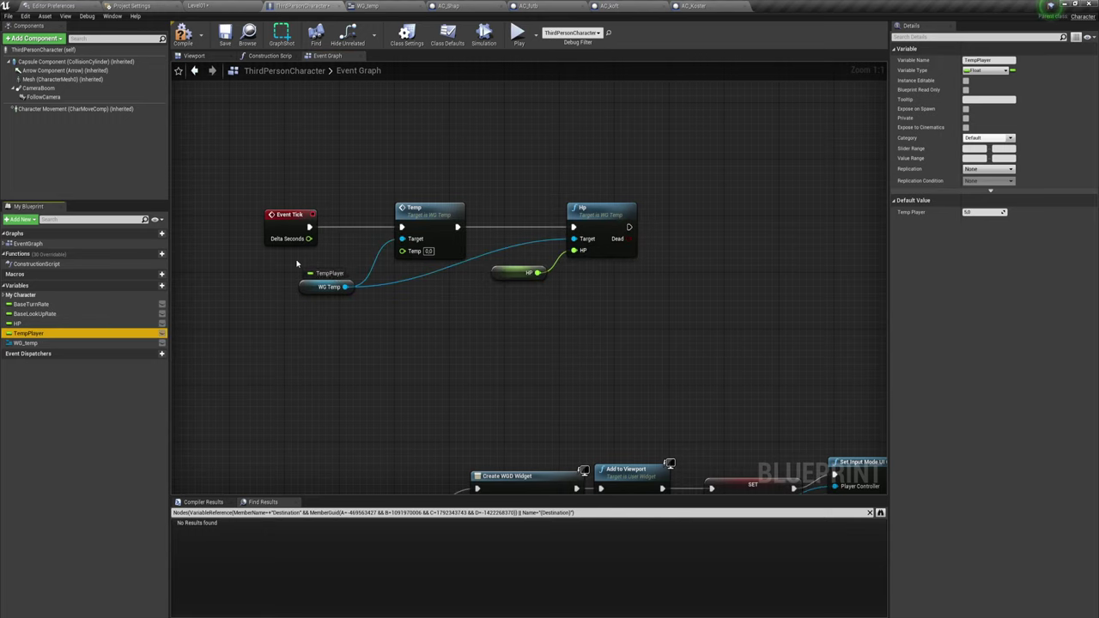
pyautogui.keyDown('ctrl'); pyautogui.moveTo(28, 333); pyautogui.dragTo(402, 251); pyautogui.keyUp('ctrl')
pyautogui.moveTo(345, 287)
pyautogui.mouseDown()
pyautogui.moveTo(402, 239)
pyautogui.moveTo(573, 238)
pyautogui.mouseUp()
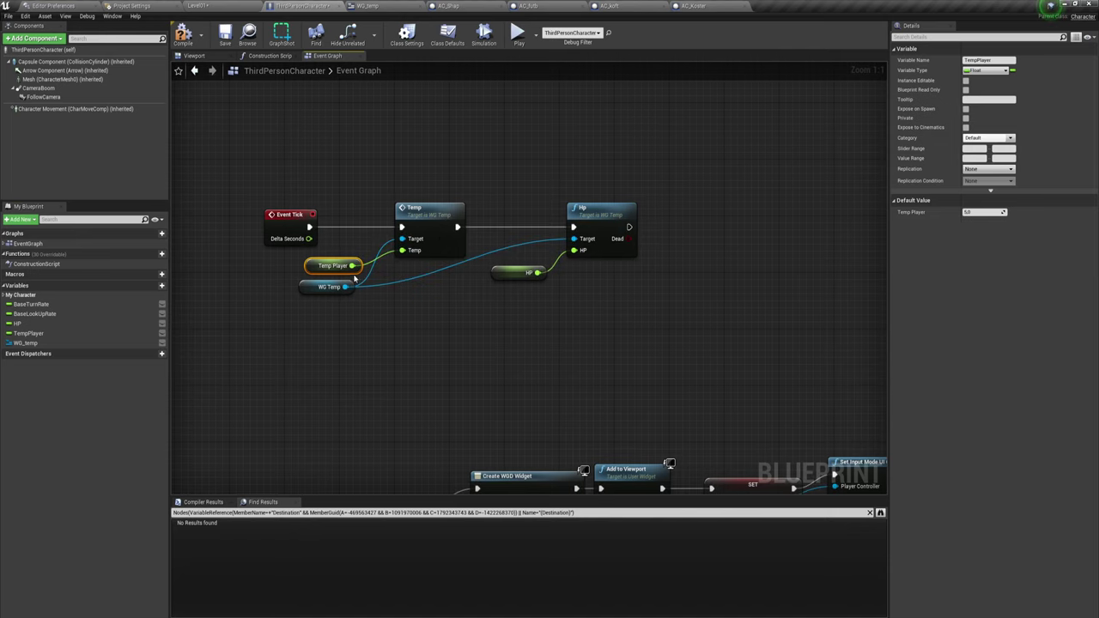
# Step: Compare the new Event Tick chain against the BeginPlay chain's Hp and Temp calls
pyautogui.moveTo(338, 189); pyautogui.dragTo(670, 335)
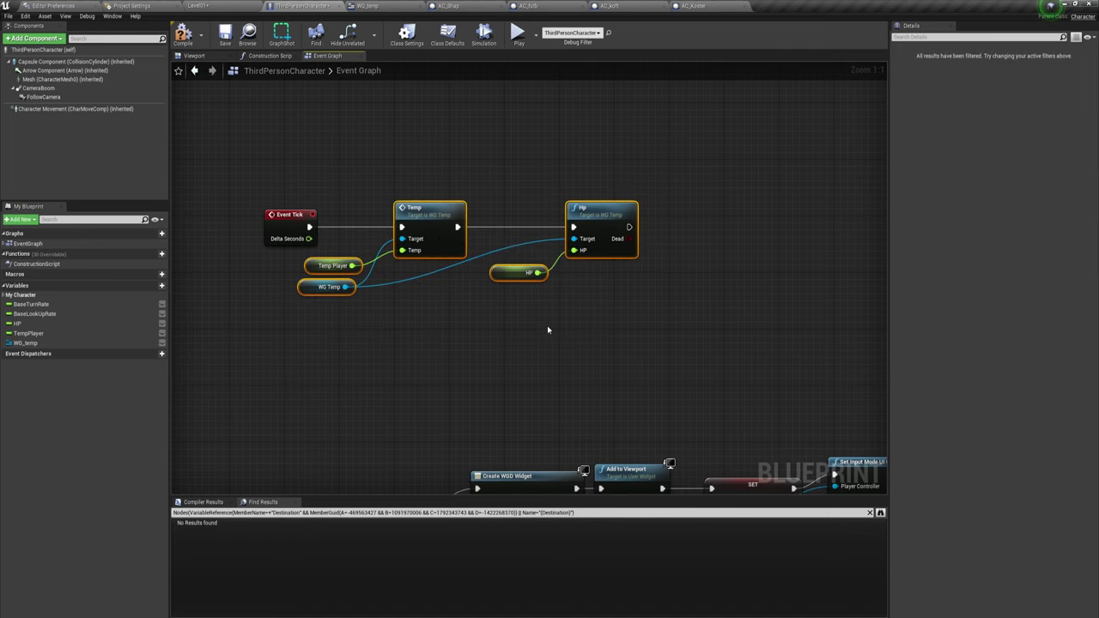
pyautogui.click(547, 325)
pyautogui.moveTo(678, 264); pyautogui.dragTo(656, 373, button='right')
pyautogui.scroll(-2, 640, 307)
pyautogui.moveTo(641, 307); pyautogui.dragTo(558, 252, button='right')
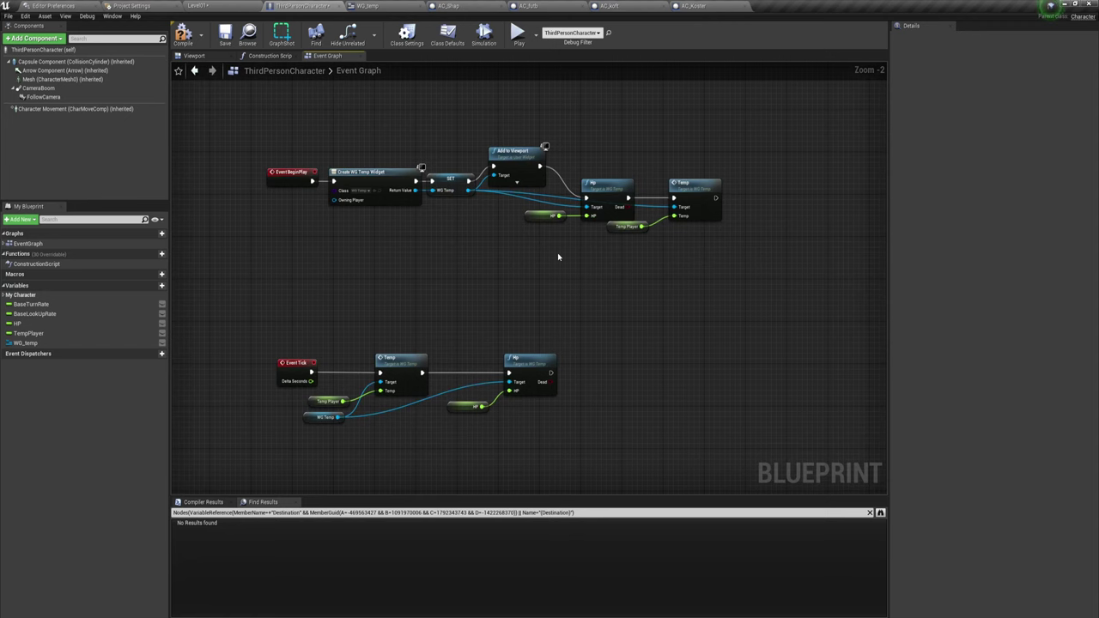
pyautogui.moveTo(557, 257); pyautogui.dragTo(726, 176)
pyautogui.scroll(2, 559, 258)
pyautogui.moveTo(598, 314)
pyautogui.mouseDown(button='right')
pyautogui.moveTo(539, 293)
pyautogui.moveTo(503, 393)
pyautogui.mouseUp(button='right')
pyautogui.moveTo(454, 213); pyautogui.dragTo(711, 160)
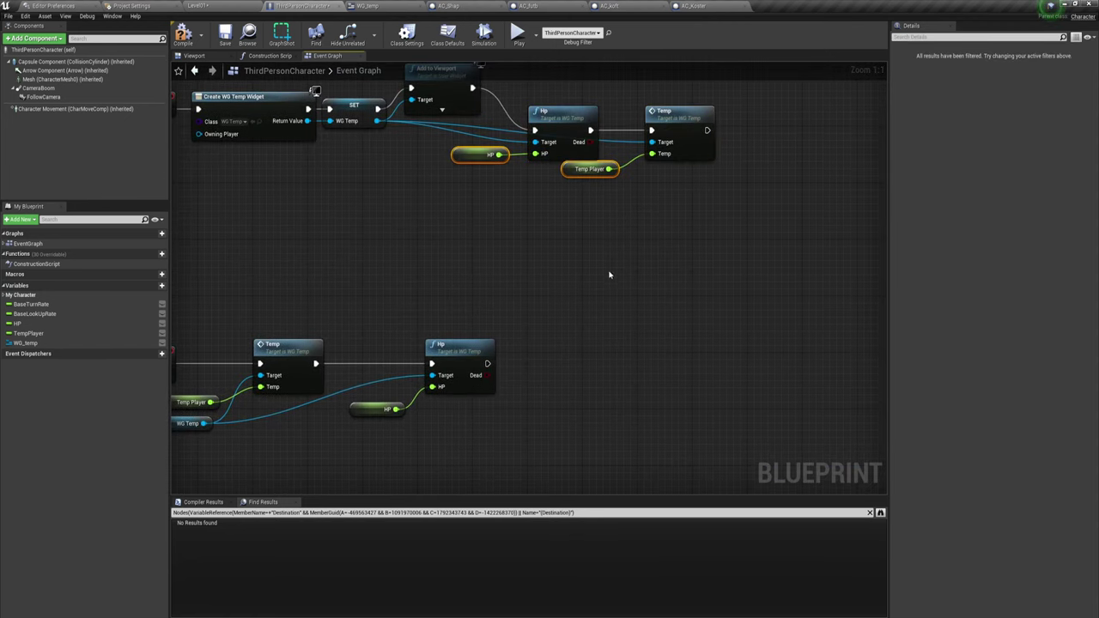
pyautogui.moveTo(608, 275); pyautogui.dragTo(543, 217, button='right')
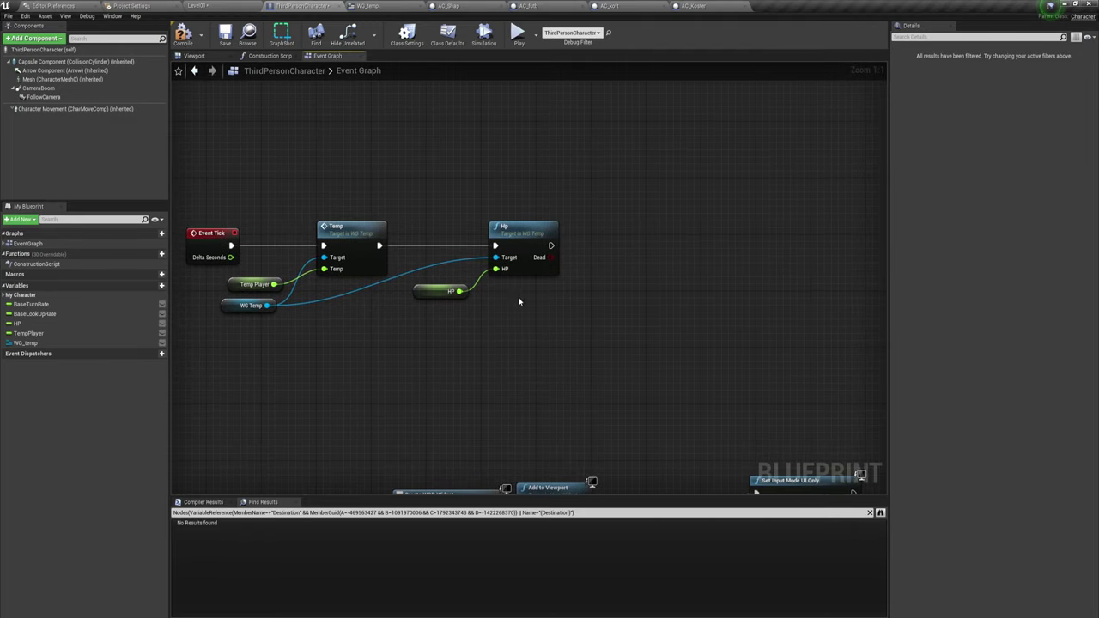
pyautogui.moveTo(519, 301); pyautogui.dragTo(527, 305, button='right')
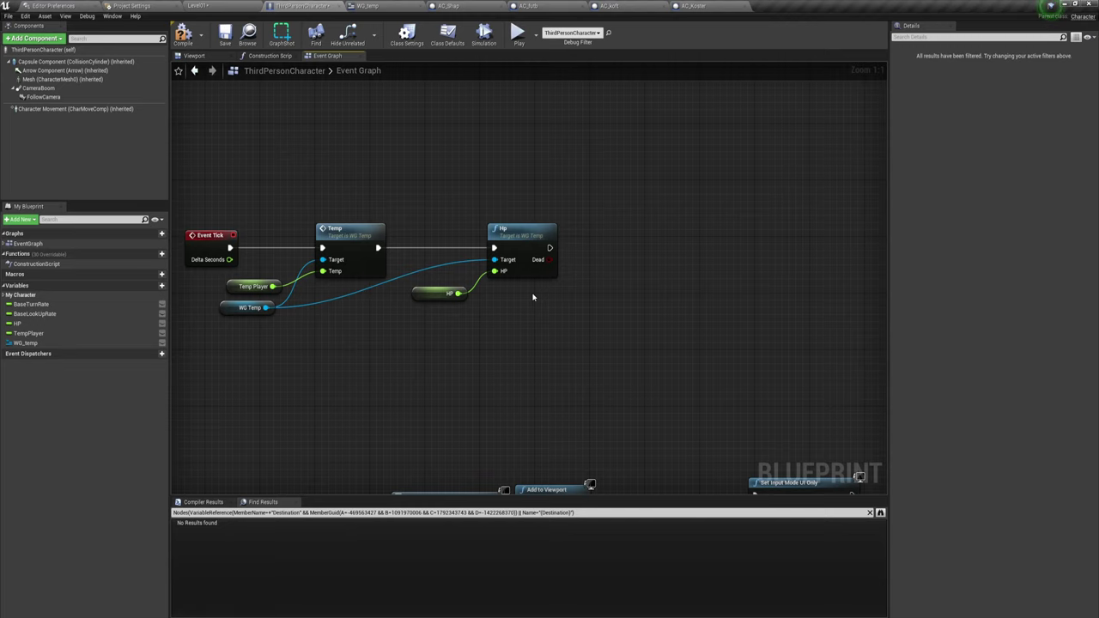
pyautogui.moveTo(516, 328); pyautogui.dragTo(582, 342, button='right')
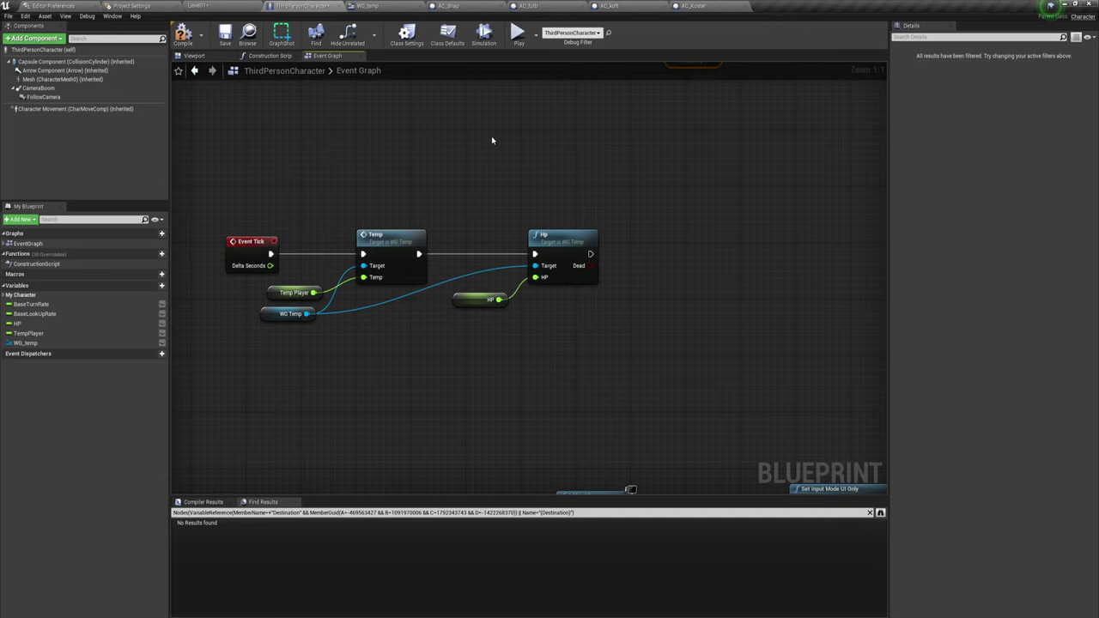
# Step: From Level01, open AC_futb and go to the Sphere component's On Component Begin Overlap event
pyautogui.click(222, 4)
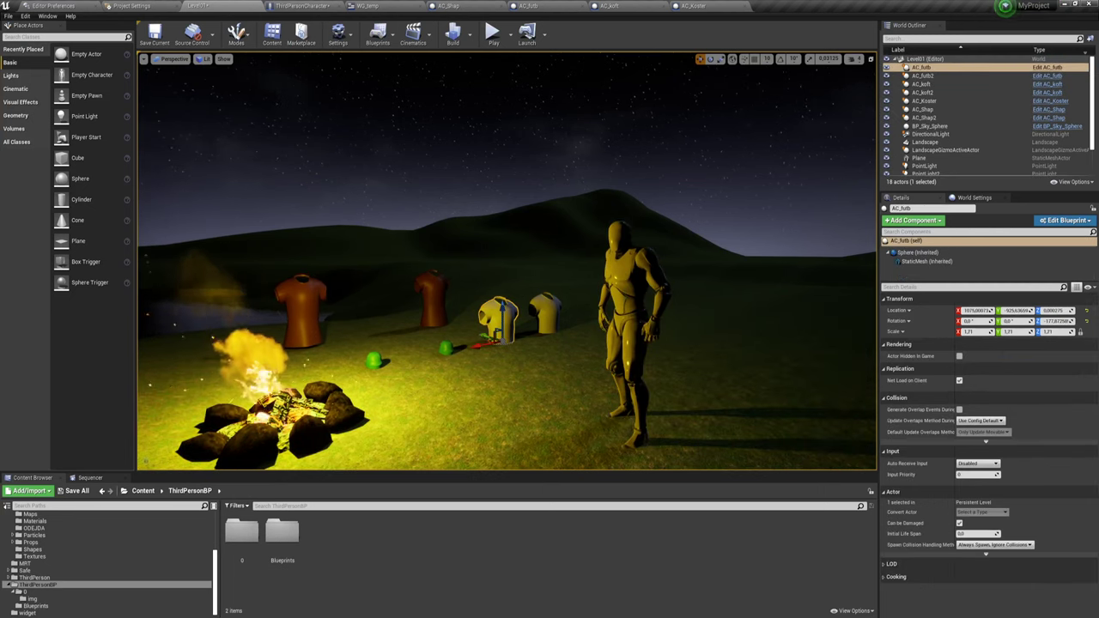
pyautogui.click(528, 6)
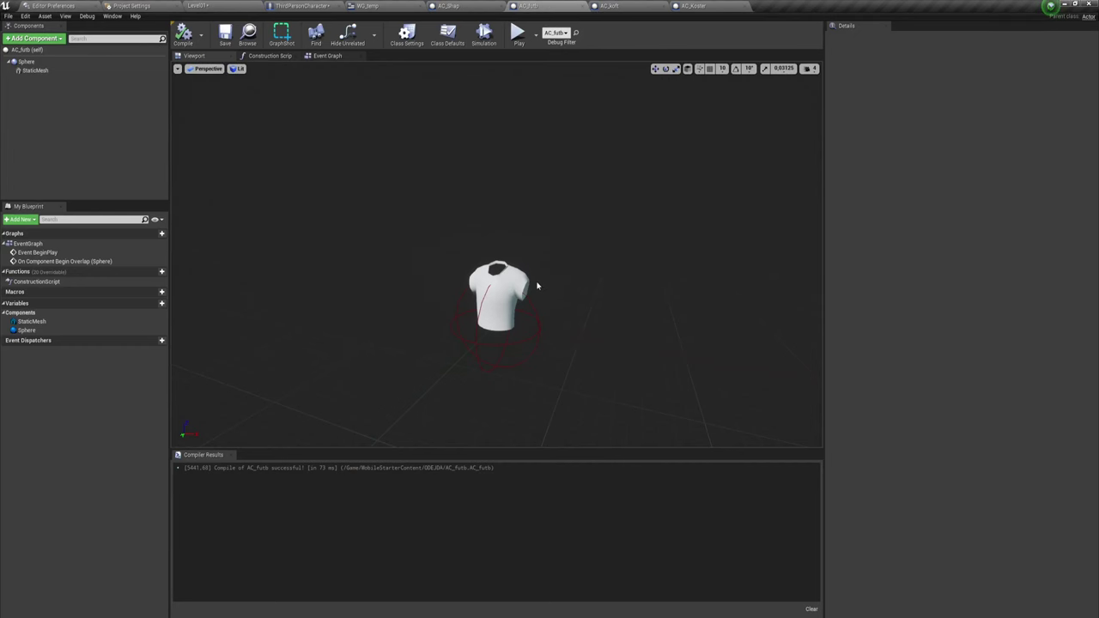
pyautogui.moveTo(538, 287); pyautogui.dragTo(541, 281)
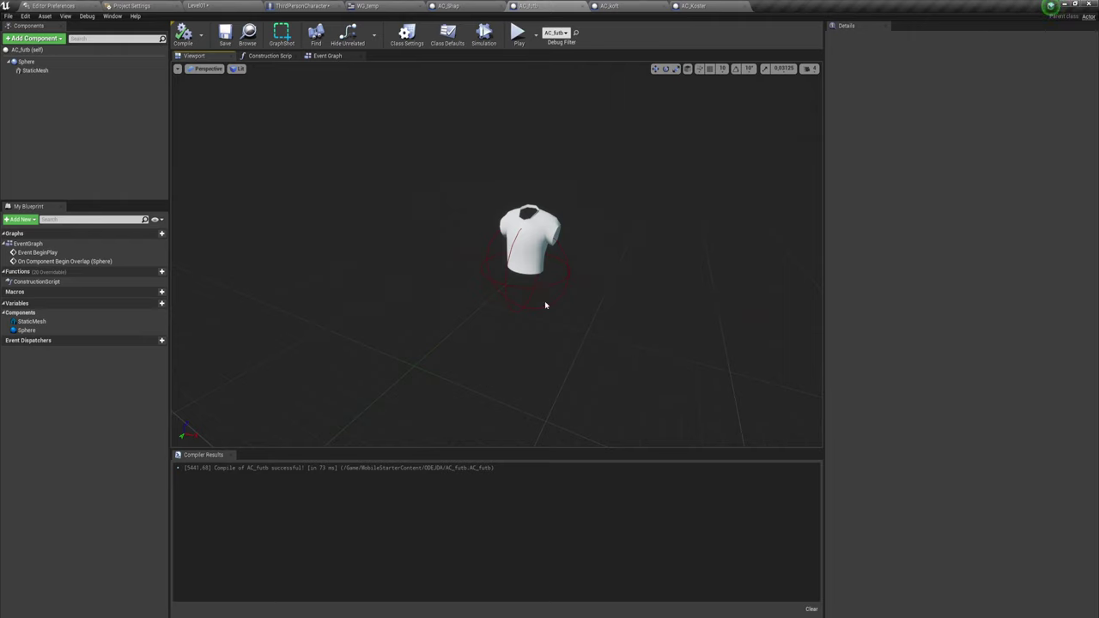
pyautogui.click(27, 62)
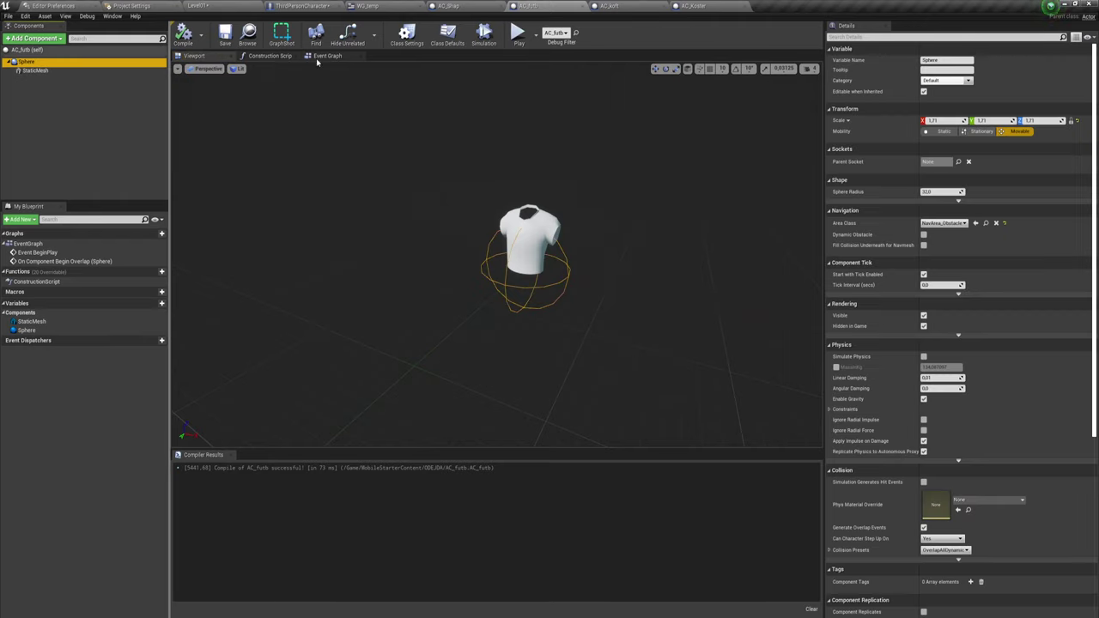
pyautogui.rightClick(48, 61)
pyautogui.moveTo(94, 74)
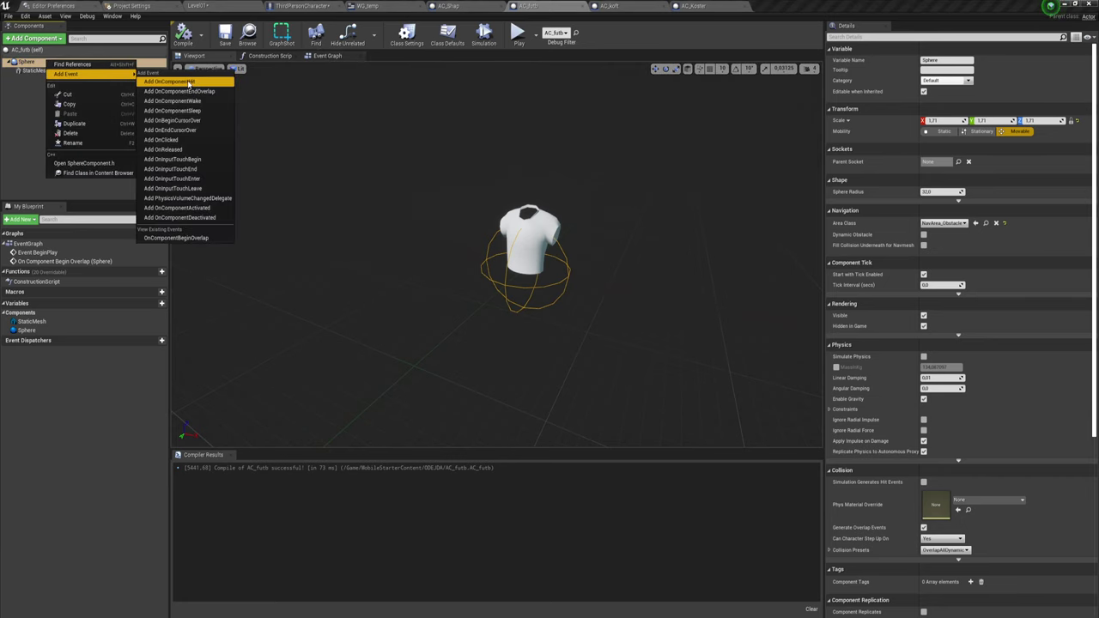
pyautogui.click(316, 57)
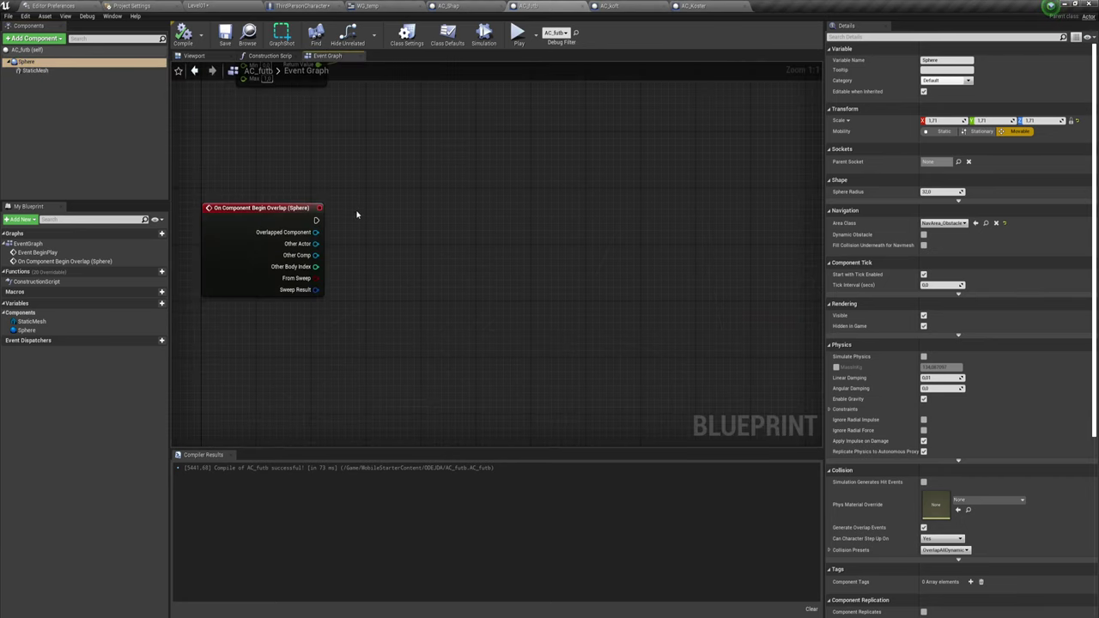
# Step: Cast the overlap's Other Actor to ThirdPersonCharacter beside the begin-overlap event
pyautogui.moveTo(358, 215); pyautogui.dragTo(518, 290, button='right')
pyautogui.scroll(-1, 417, 272)
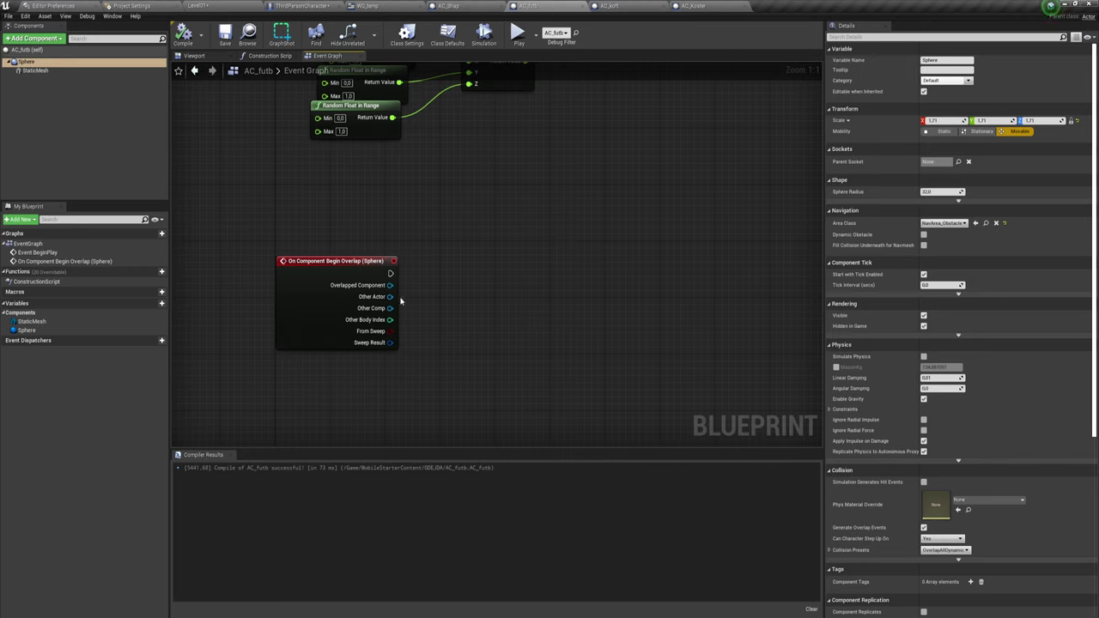
pyautogui.moveTo(390, 296); pyautogui.dragTo(441, 282)
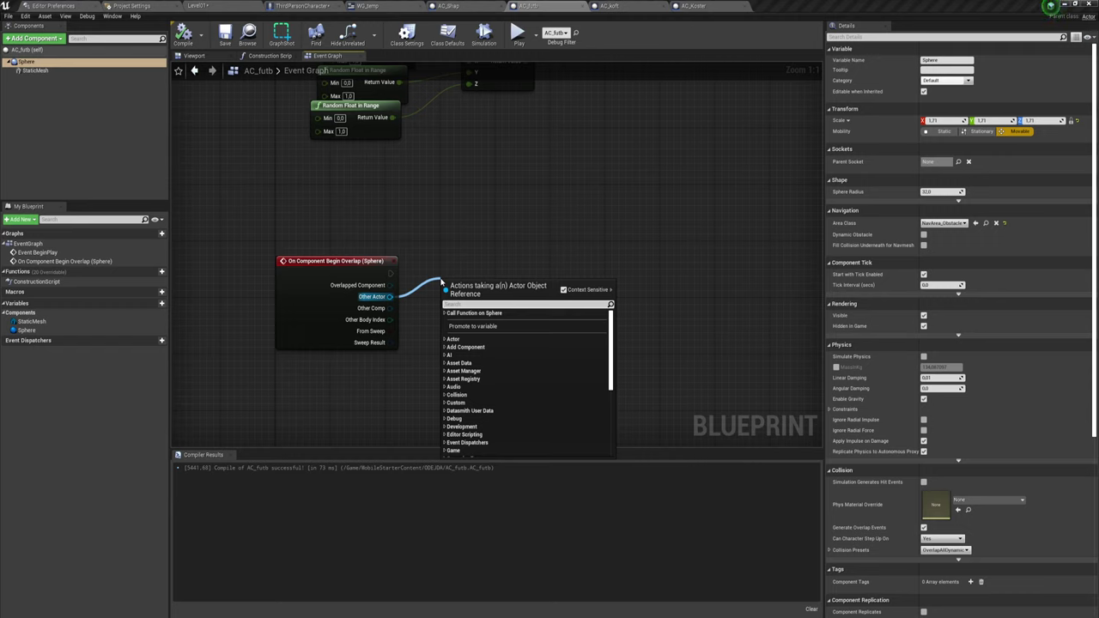
pyautogui.write('ca')
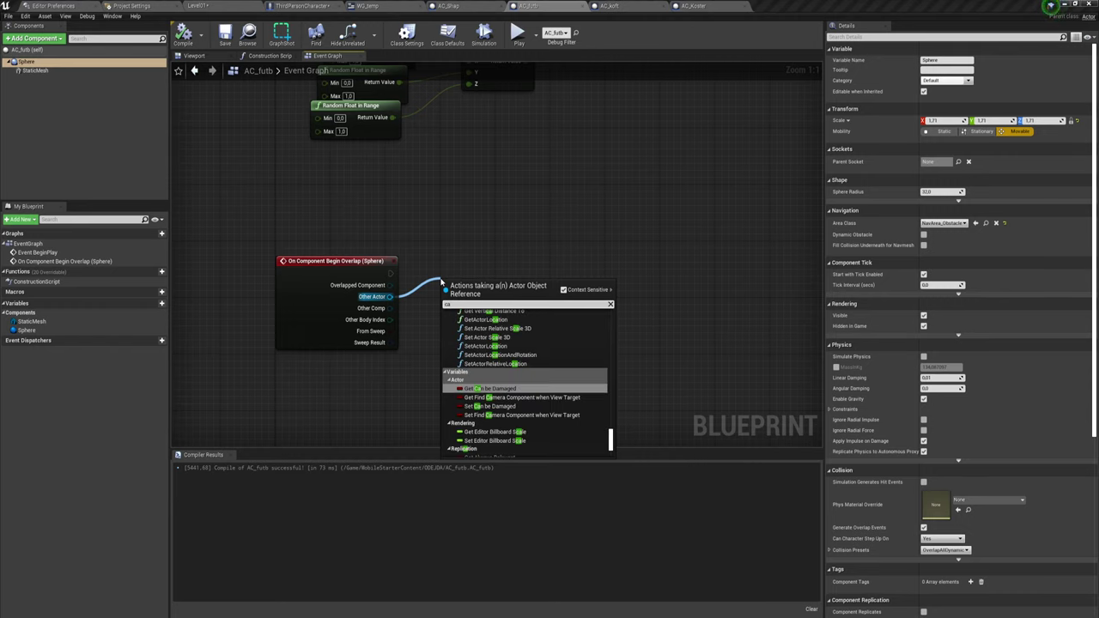
pyautogui.write('st to ')
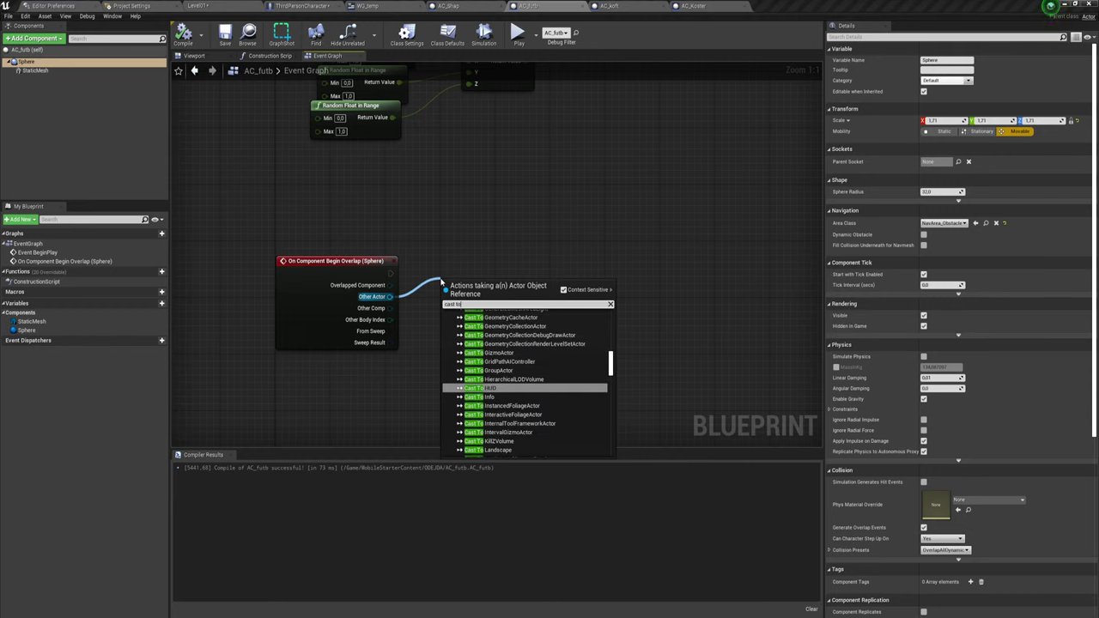
pyautogui.write('th')
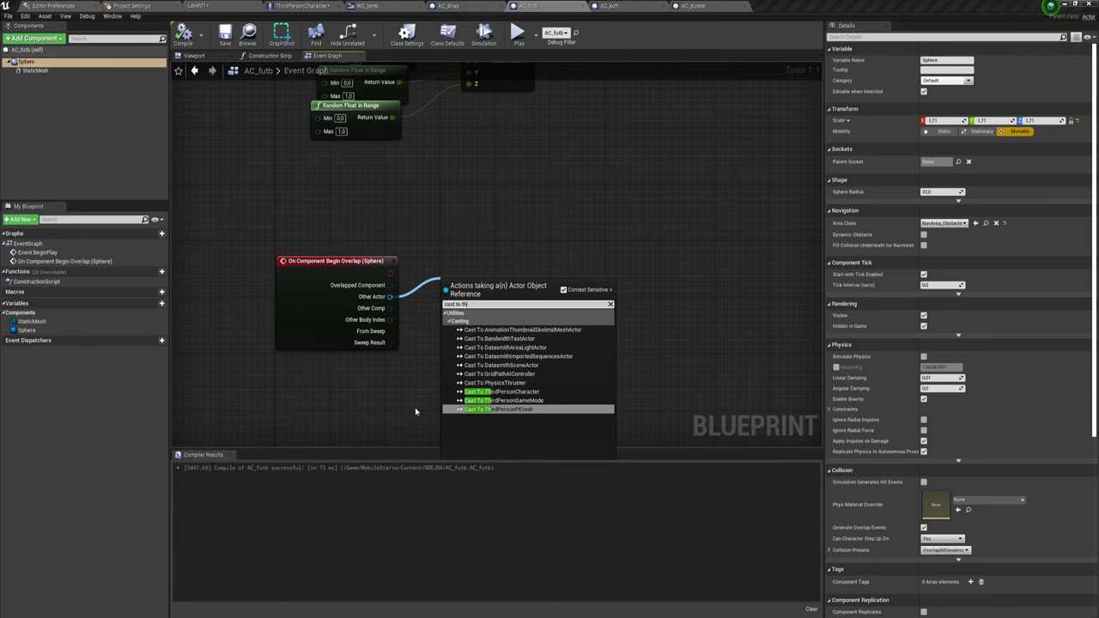
pyautogui.click(503, 391)
pyautogui.moveTo(495, 315); pyautogui.dragTo(468, 293)
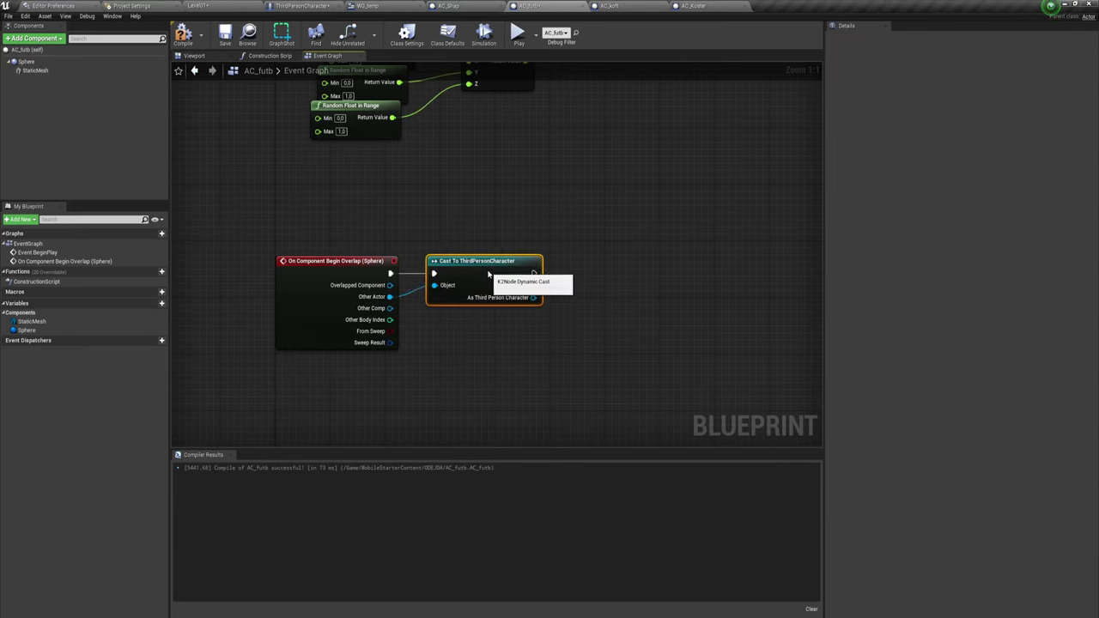
# Step: Reposition the graph and add a new variable to AC_futb to be named Temp
pyautogui.moveTo(547, 287); pyautogui.dragTo(460, 278, button='right')
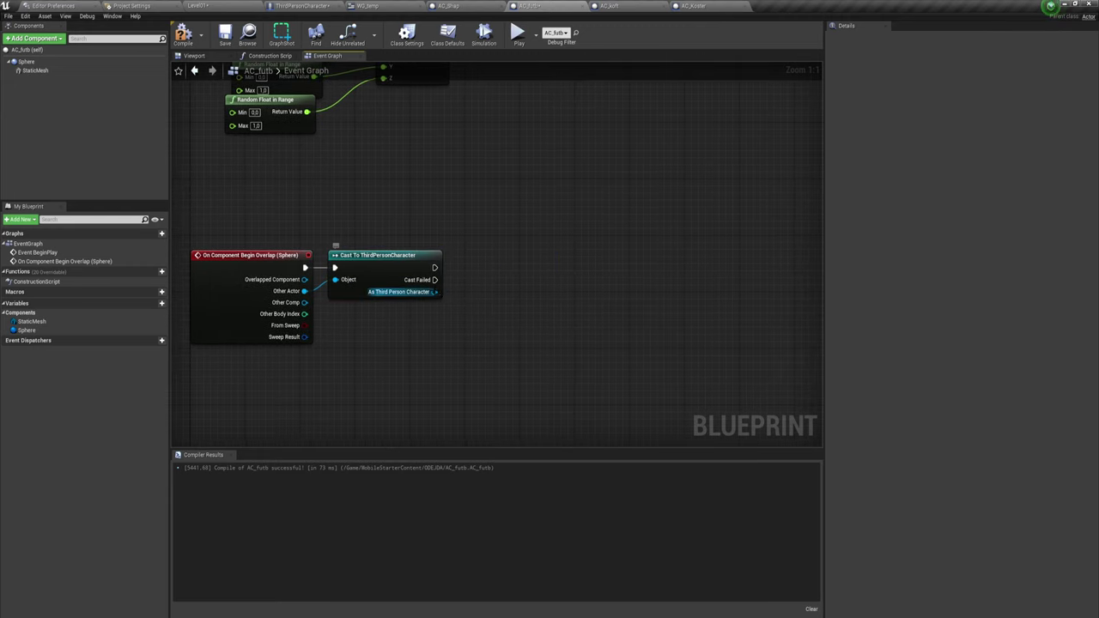
pyautogui.moveTo(437, 293); pyautogui.dragTo(521, 288)
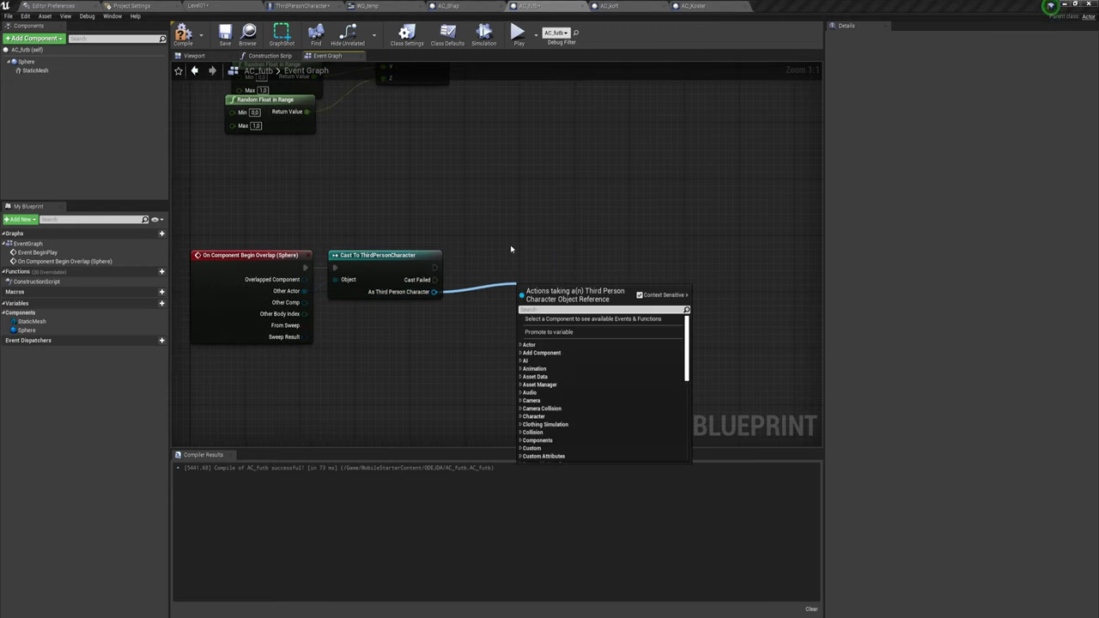
pyautogui.click(473, 221)
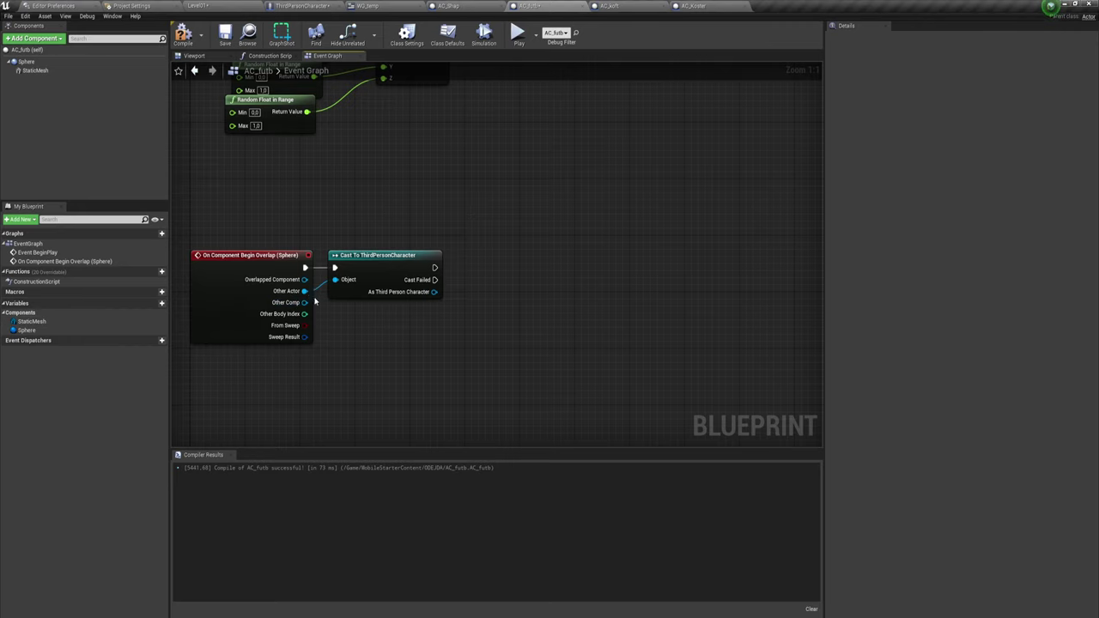
pyautogui.moveTo(217, 355)
pyautogui.mouseDown(button='right')
pyautogui.moveTo(299, 317)
pyautogui.moveTo(290, 320)
pyautogui.mouseUp(button='right')
pyautogui.click(153, 303)
pyautogui.write('Temp')
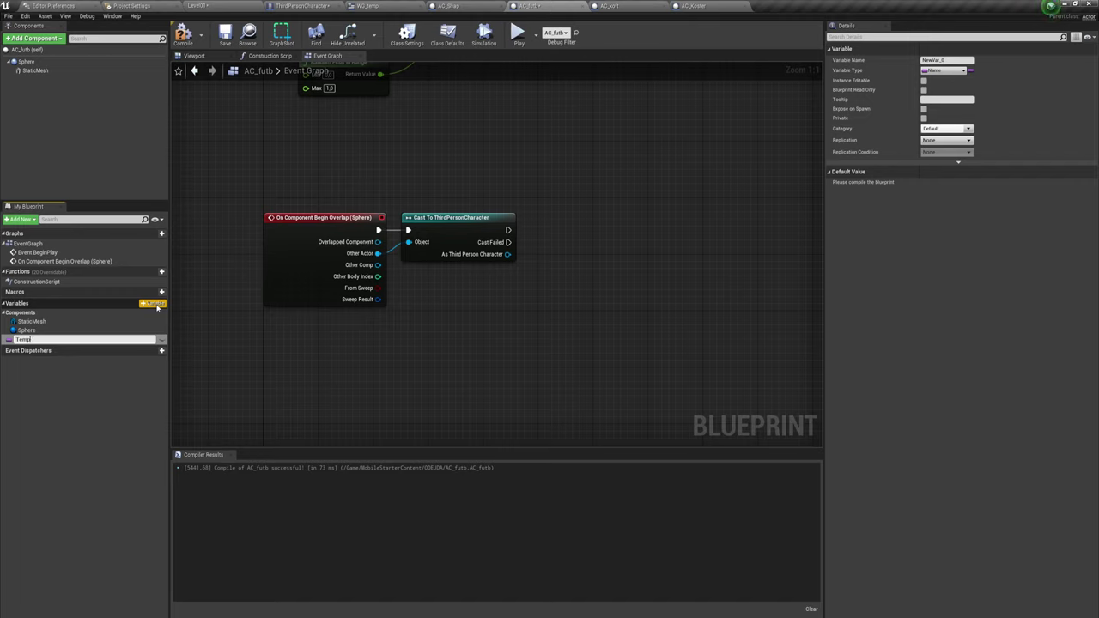
# Step: Confirm the variable name Temp, set its type to Float, and bring up WG_temp
pyautogui.press('Return')
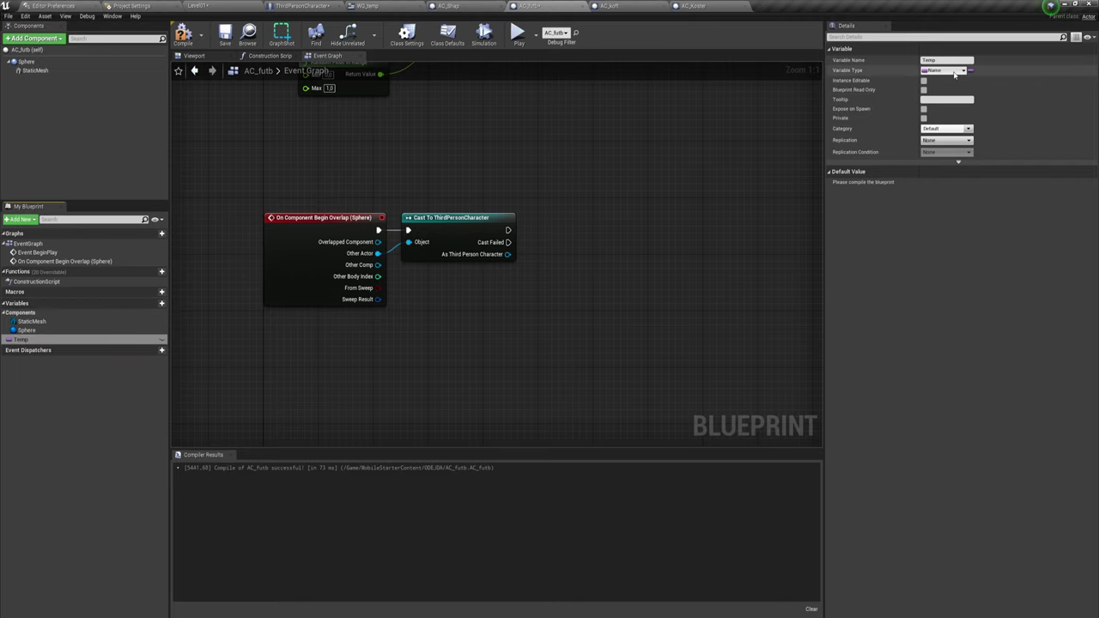
pyautogui.click(945, 69)
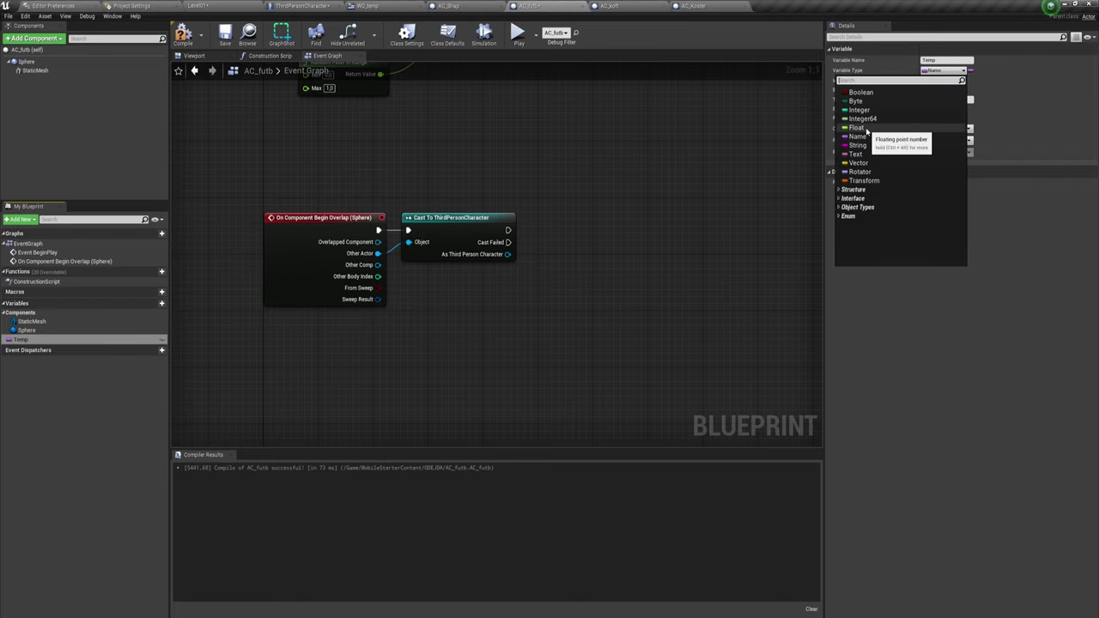
pyautogui.click(858, 127)
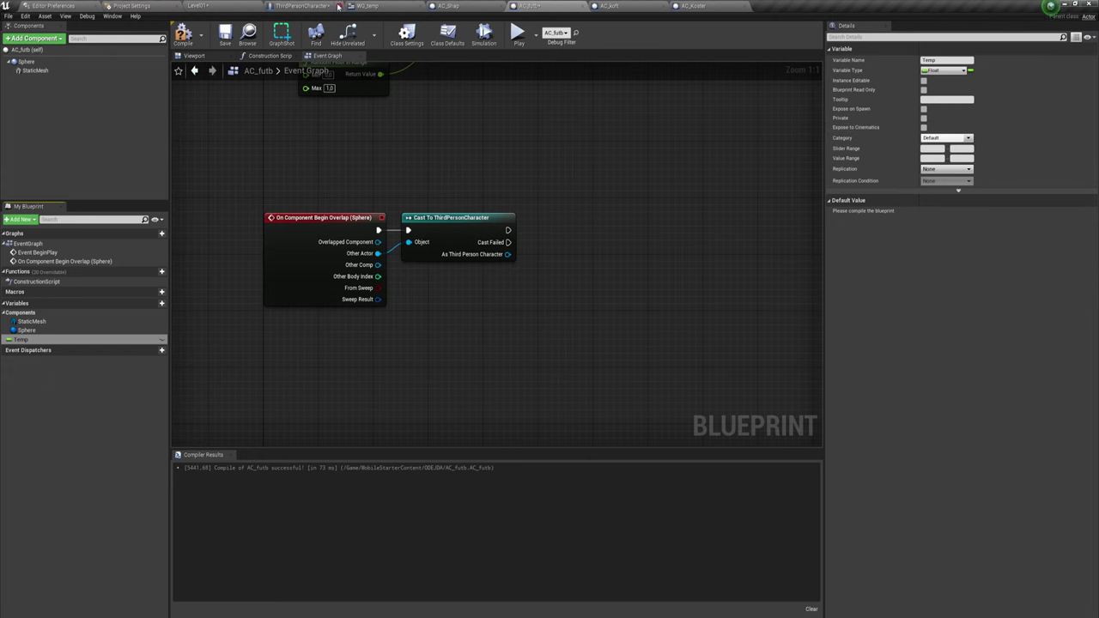
pyautogui.moveTo(367, 6); pyautogui.dragTo(312, 6)
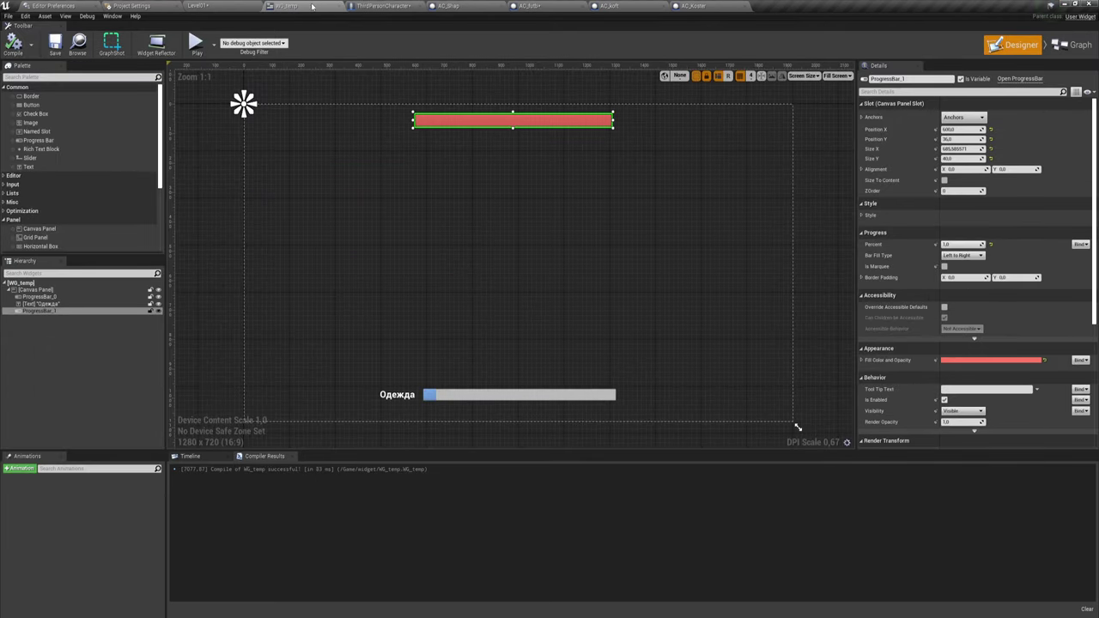
# Step: Inspect ThirdPersonCharacter's TempPlayer variable, then drag Temp into AC_futb's Event Graph
pyautogui.click(382, 6)
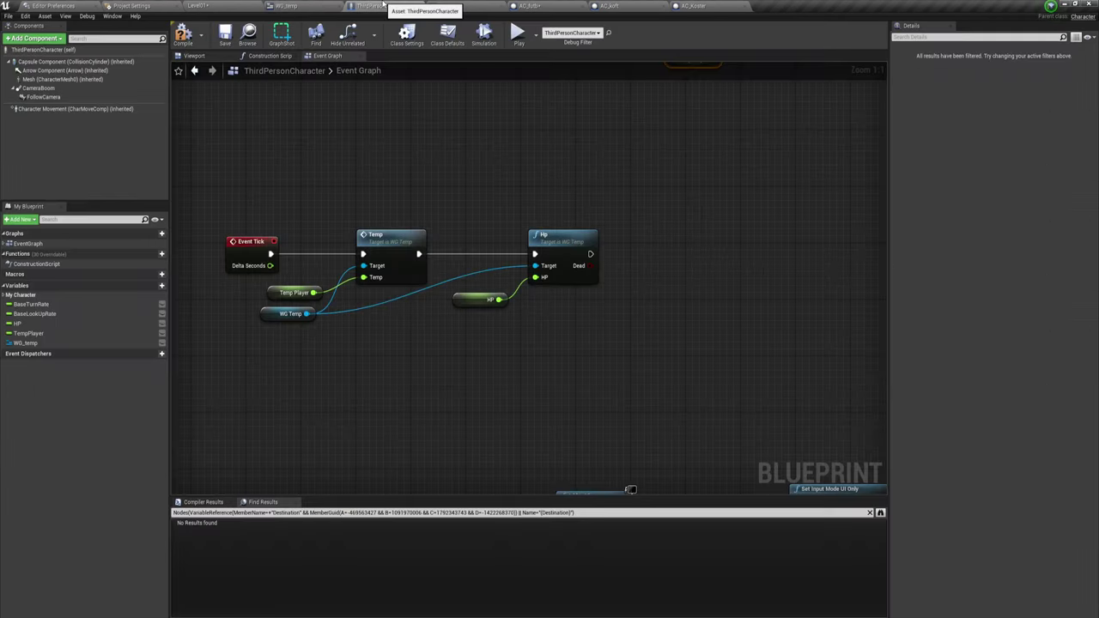
pyautogui.click(28, 333)
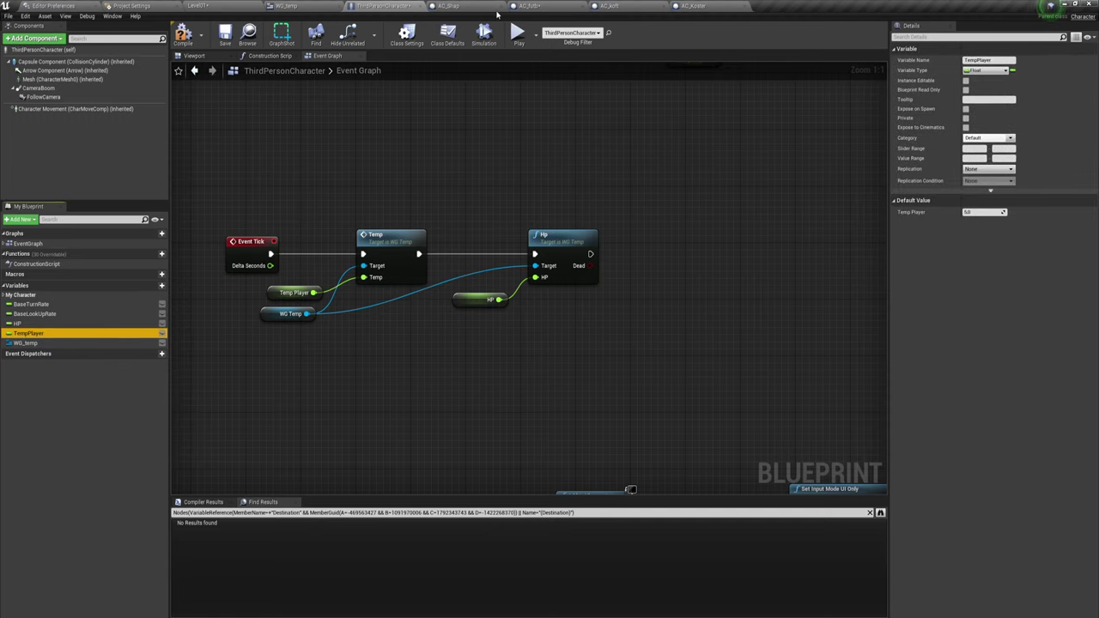
pyautogui.click(530, 6)
pyautogui.click(464, 7)
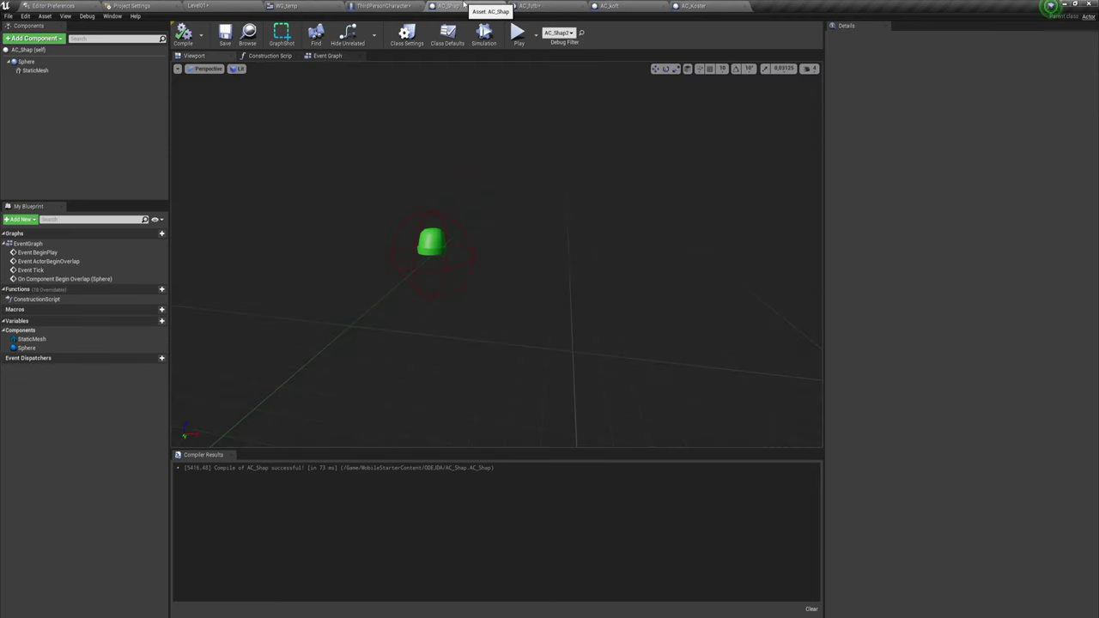
pyautogui.click(520, 6)
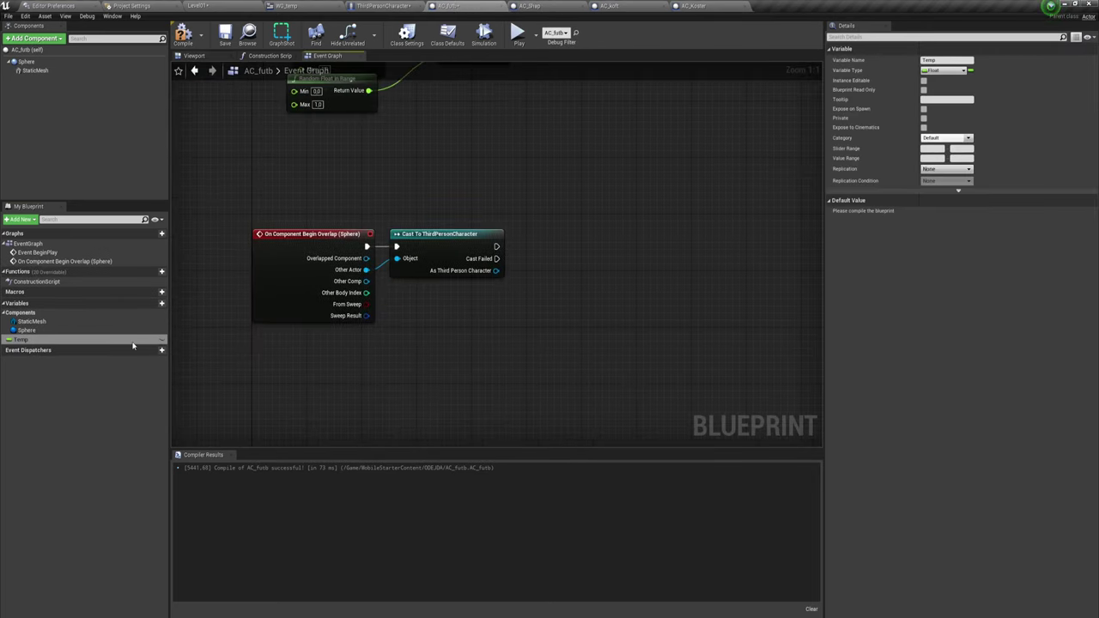
pyautogui.moveTo(26, 340)
pyautogui.mouseDown()
pyautogui.moveTo(405, 345)
pyautogui.moveTo(436, 319)
pyautogui.mouseUp()
# Step: Drop Temp as a getter node in AC_futb's graph and compile the blueprint
pyautogui.click(34, 340)
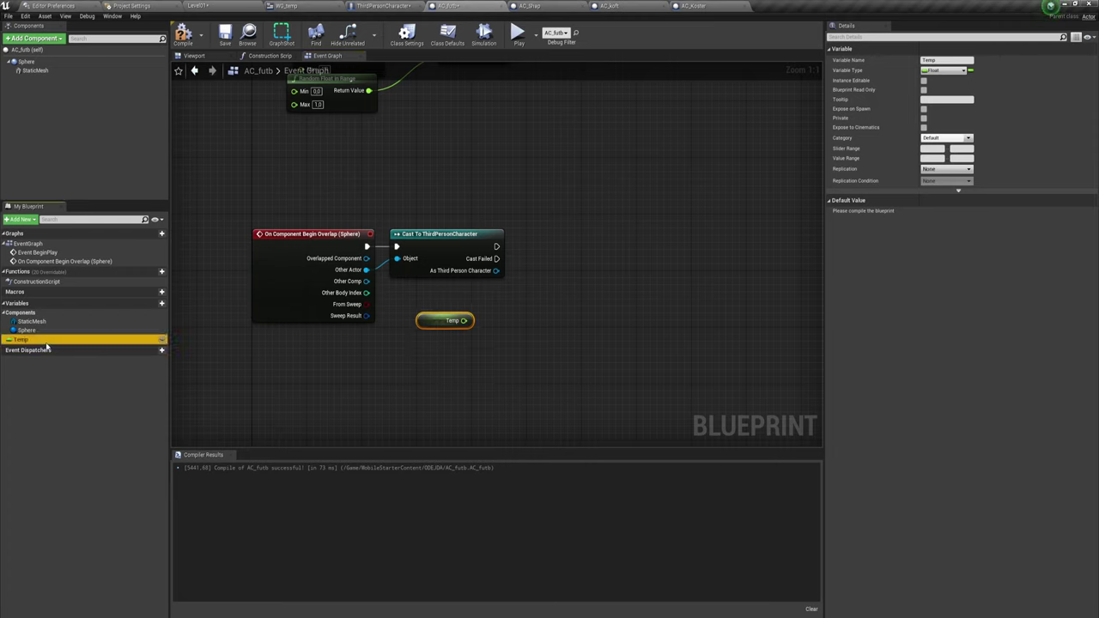
pyautogui.click(183, 35)
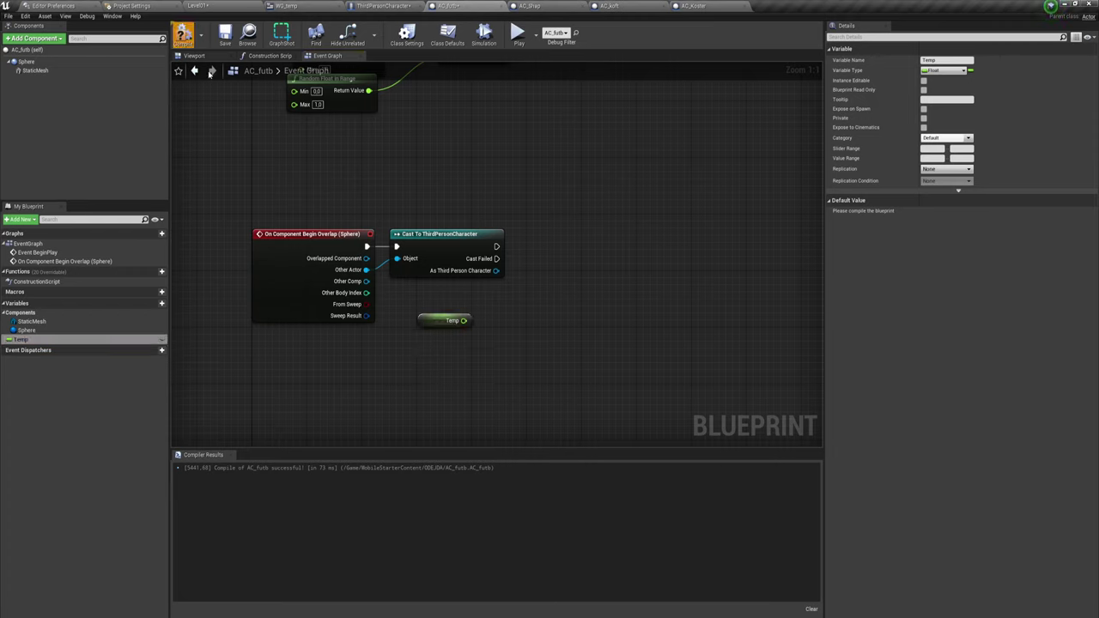
pyautogui.click(934, 212)
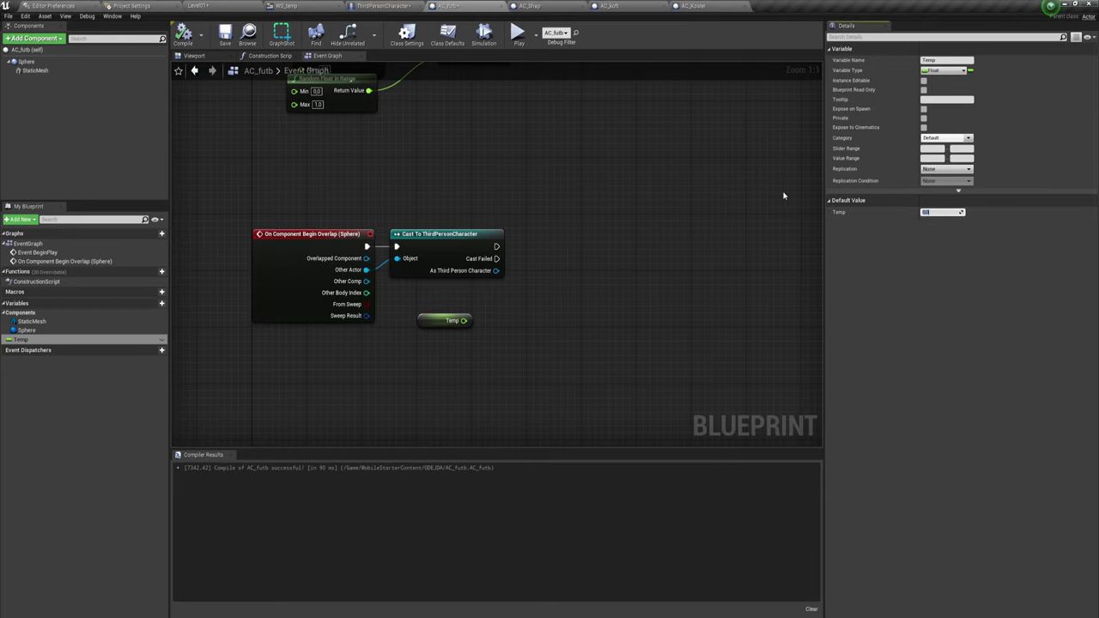
# Step: Set Temp's default value to 15.0
pyautogui.click(194, 55)
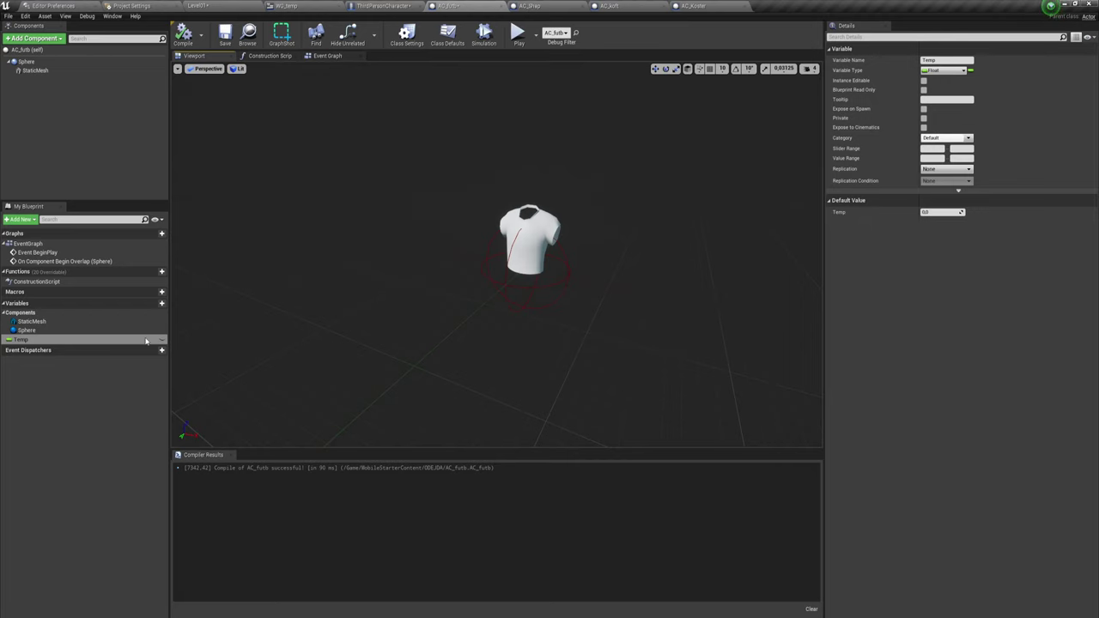
pyautogui.click(936, 212)
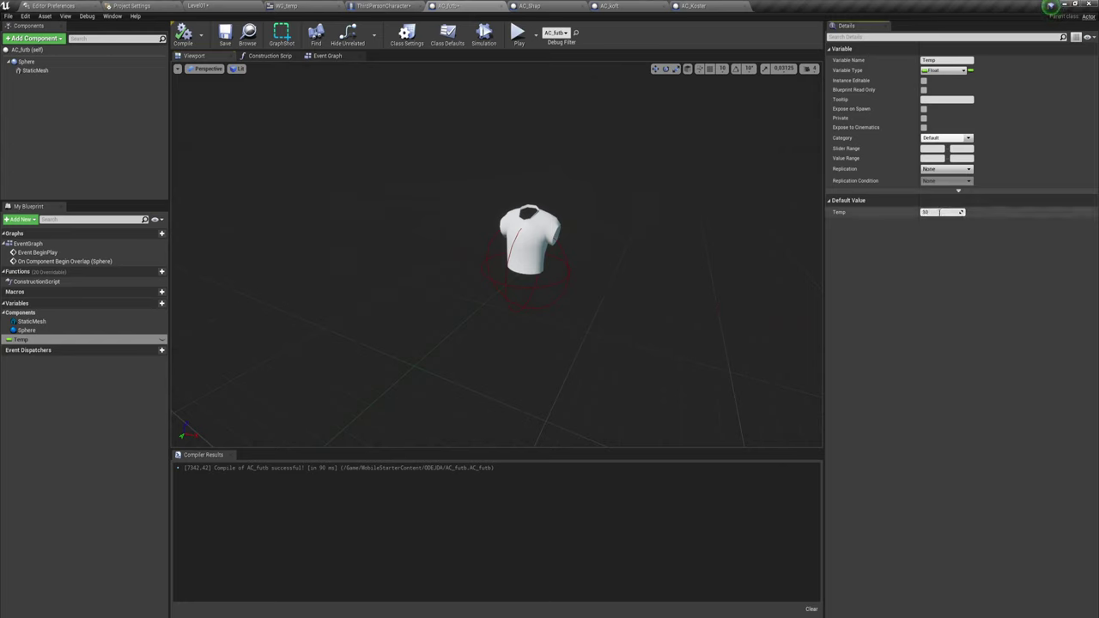
pyautogui.press('BackSpace')
pyautogui.press('BackSpace')
pyautogui.write('1')
pyautogui.press('Return')
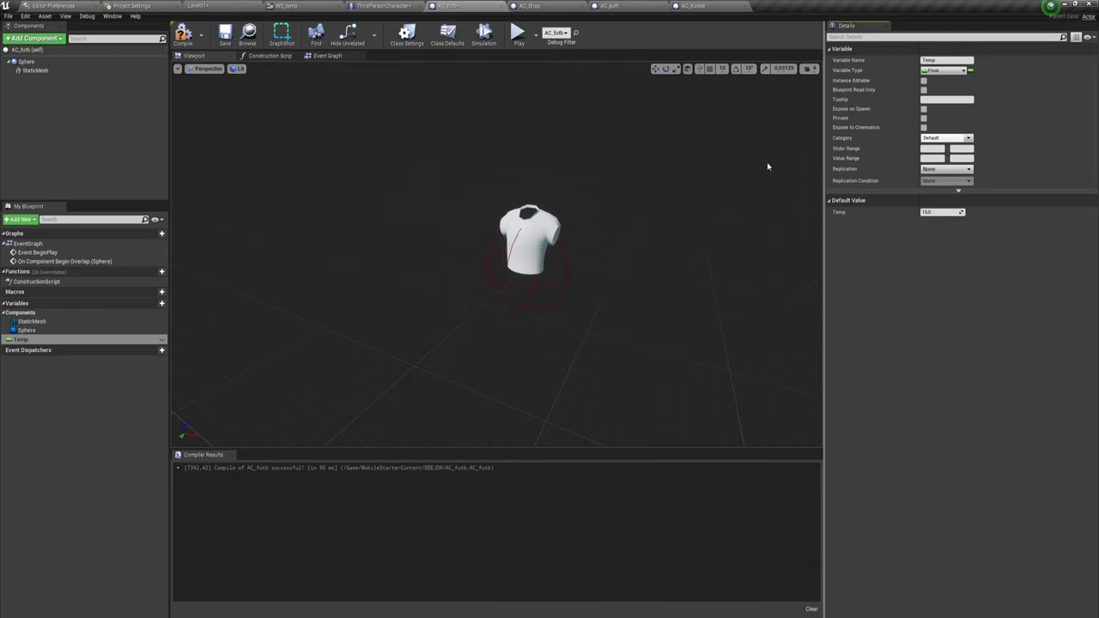
# Step: Add a Float variable to AC_Shap, compile, and set its default value to 7.0
pyautogui.click(533, 6)
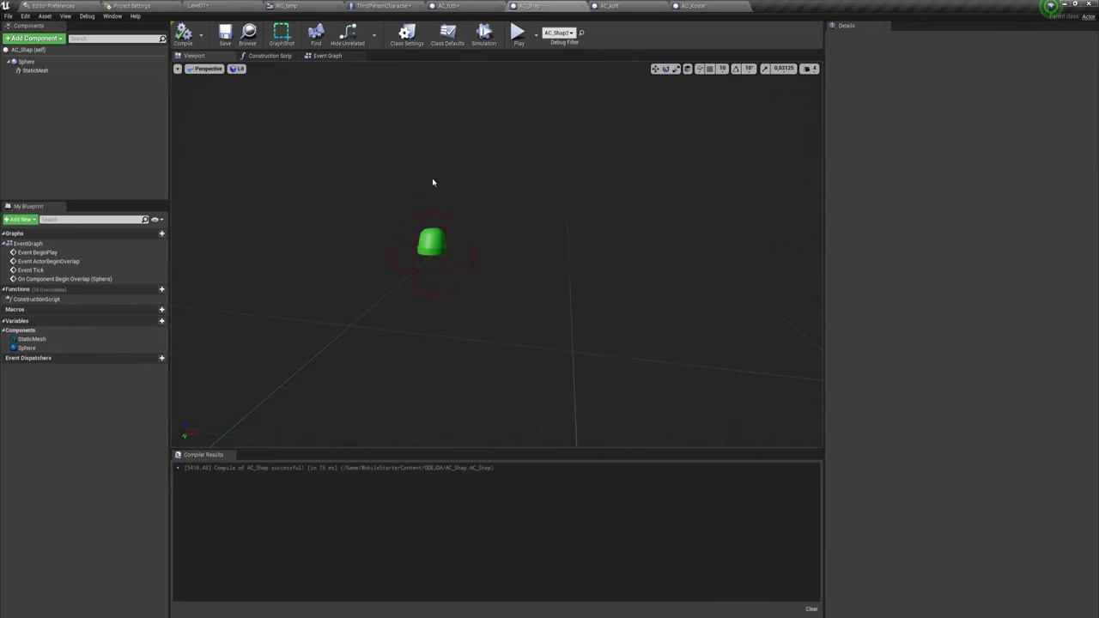
pyautogui.click(162, 320)
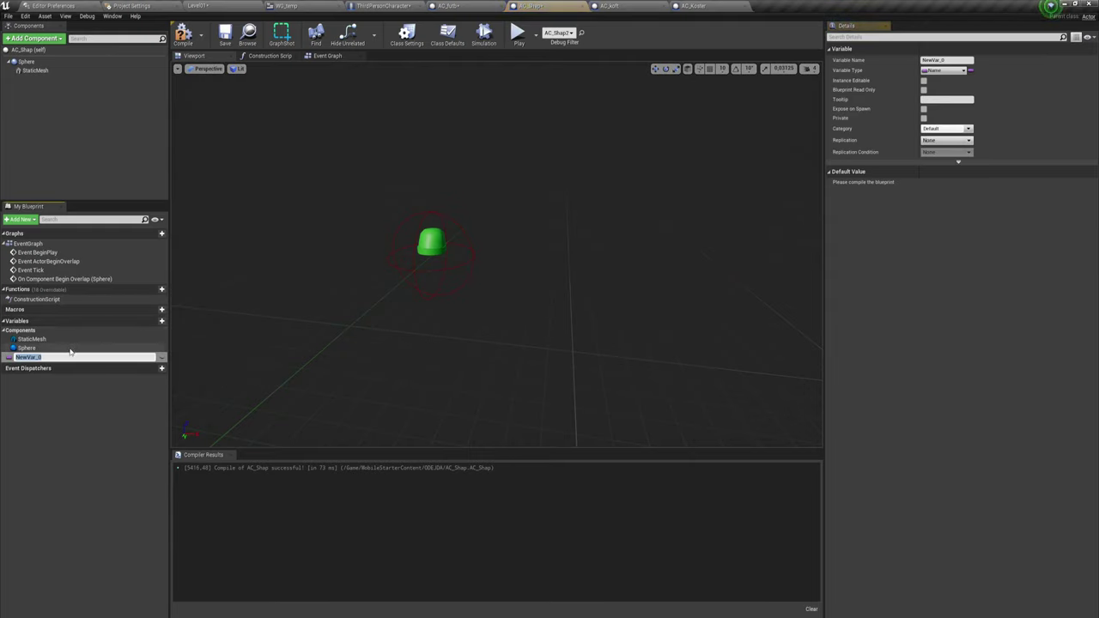
pyautogui.click(944, 71)
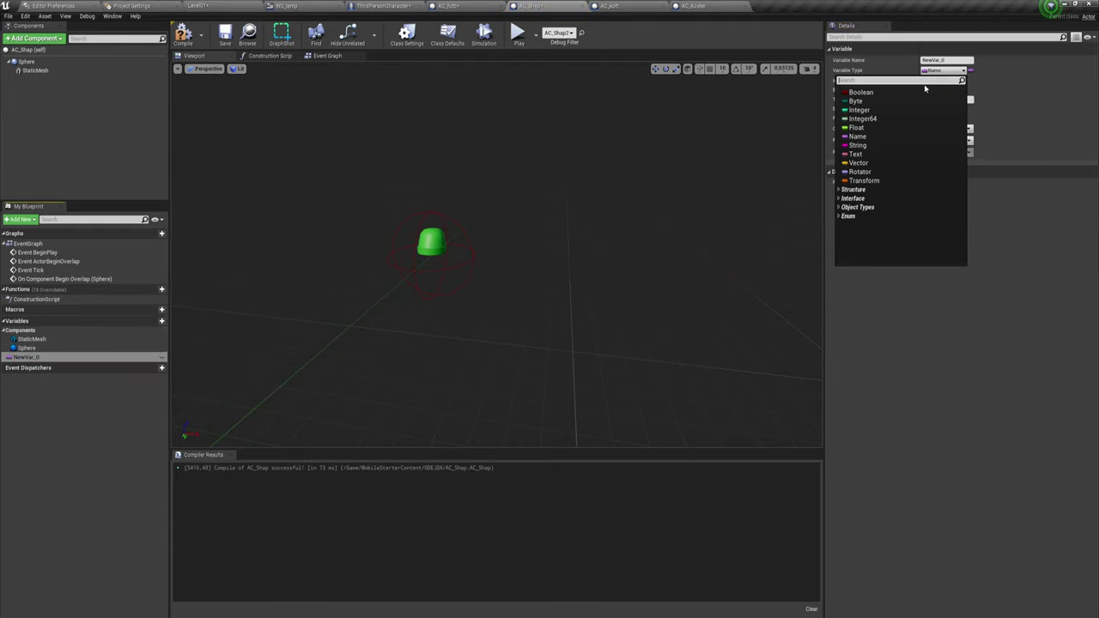
pyautogui.click(858, 134)
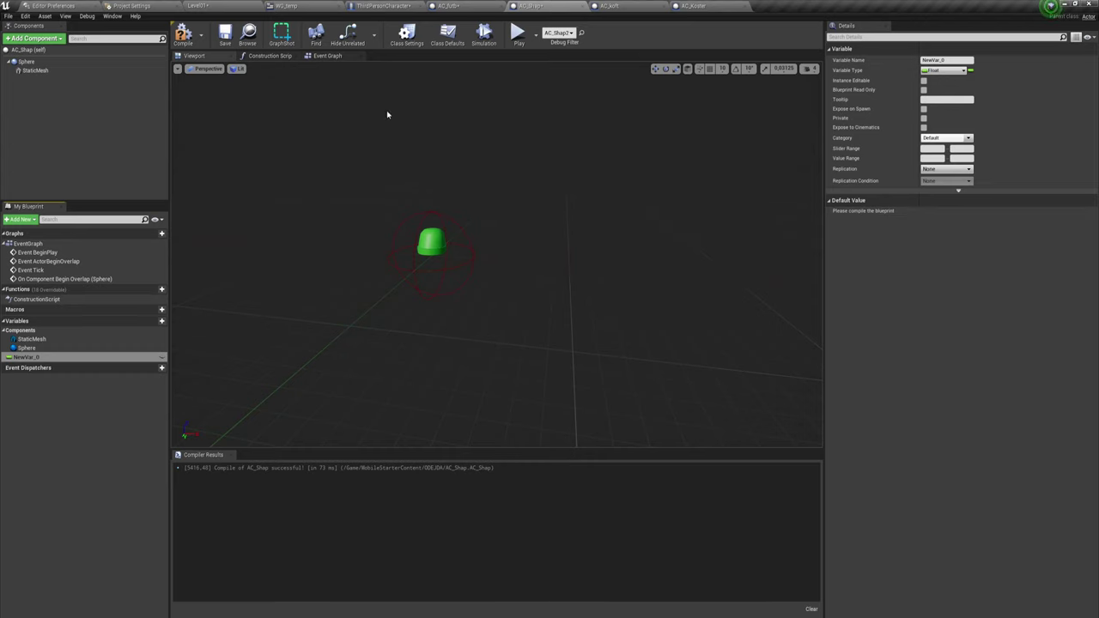
pyautogui.click(186, 41)
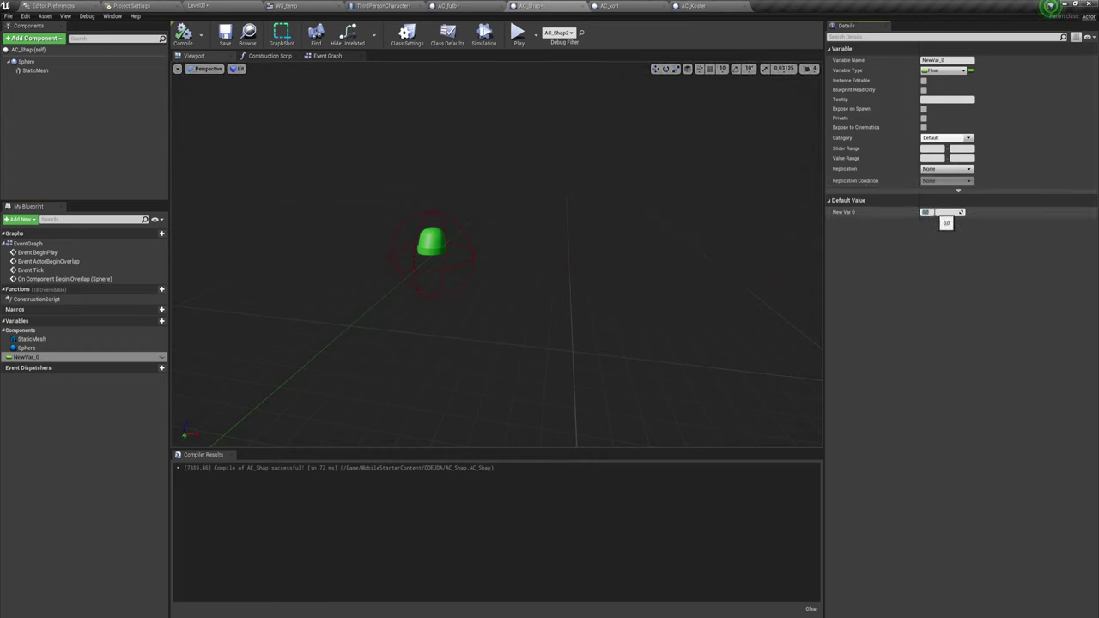
pyautogui.click(950, 212)
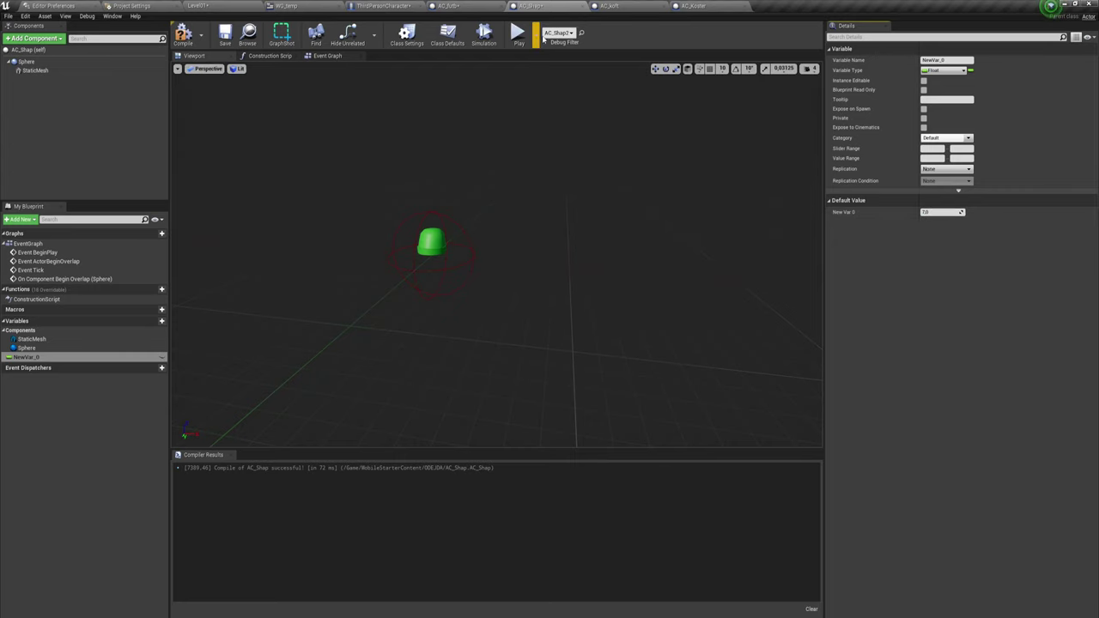
# Step: Add a Float variable NewVar_0 to AC_koft and compile it
pyautogui.click(611, 6)
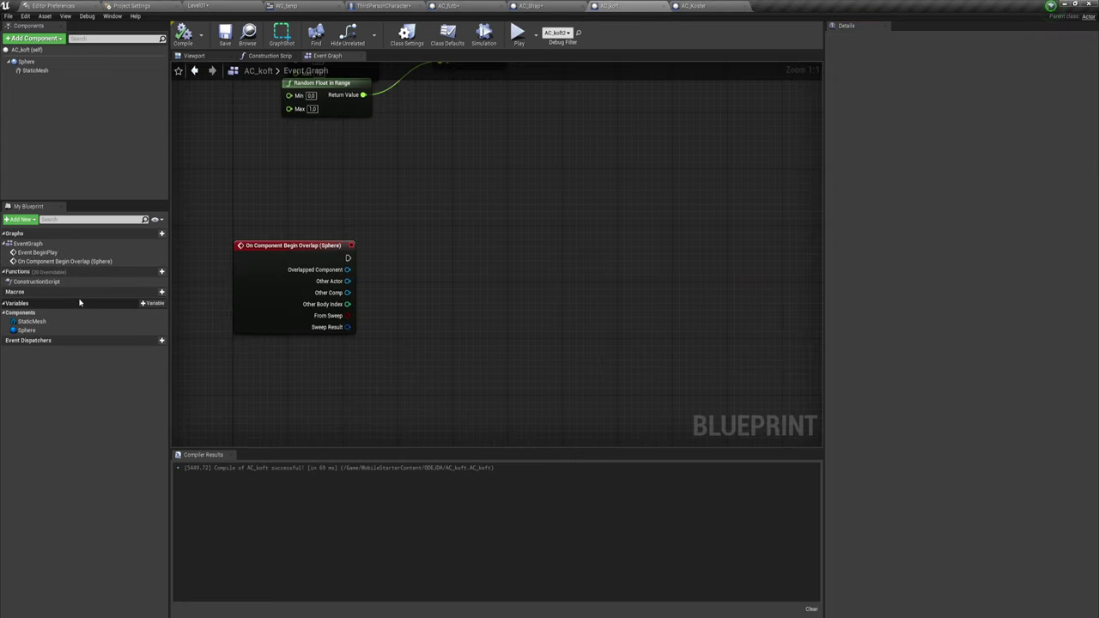
pyautogui.click(155, 304)
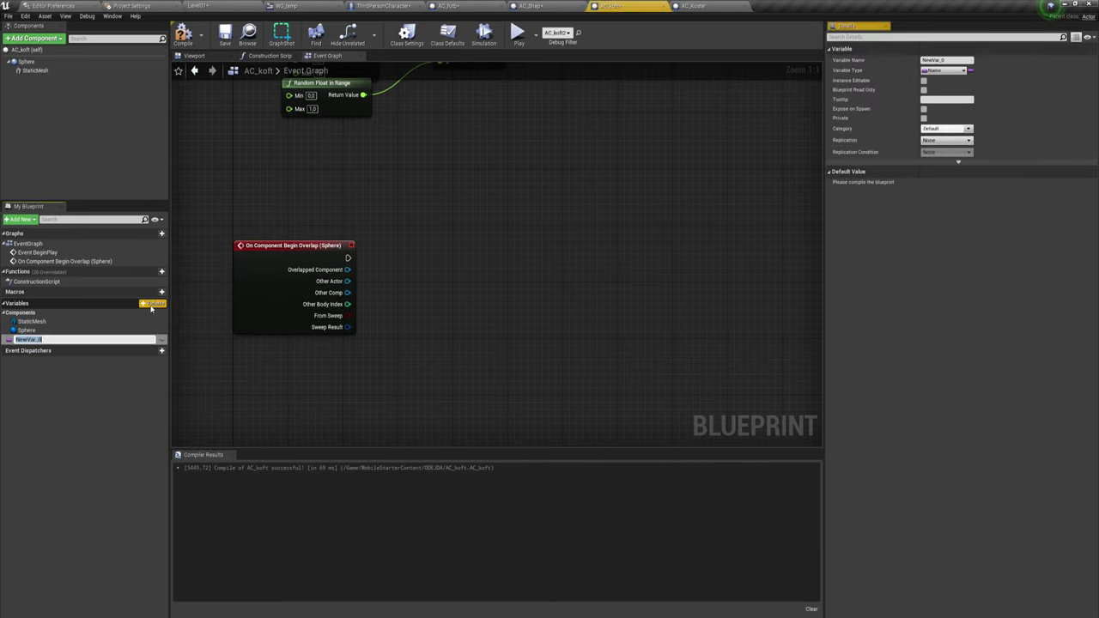
pyautogui.click(960, 71)
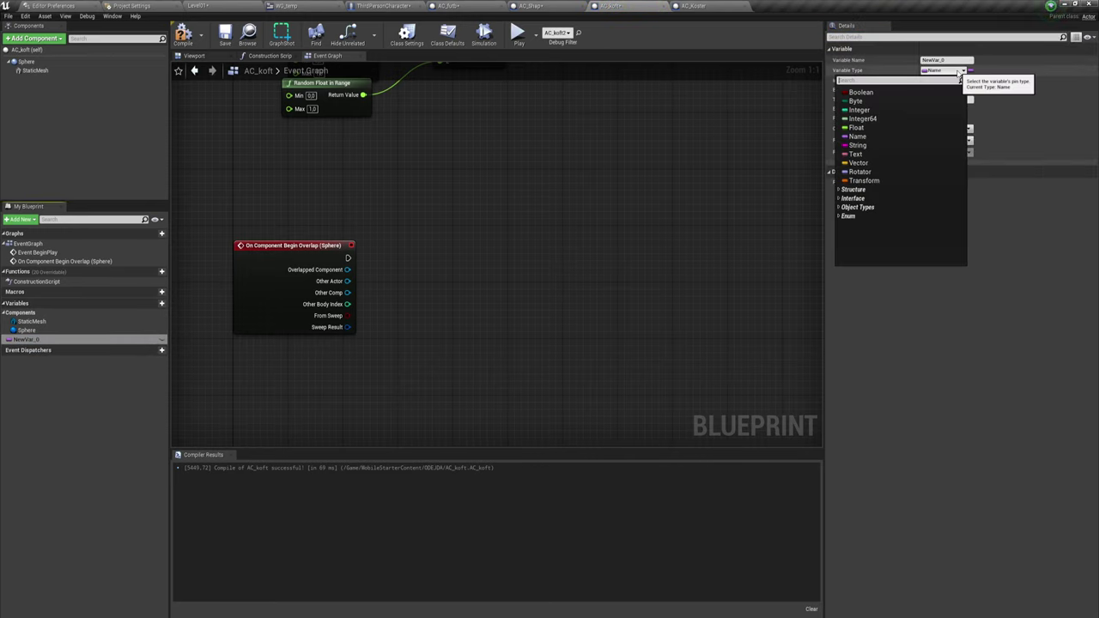
pyautogui.click(856, 127)
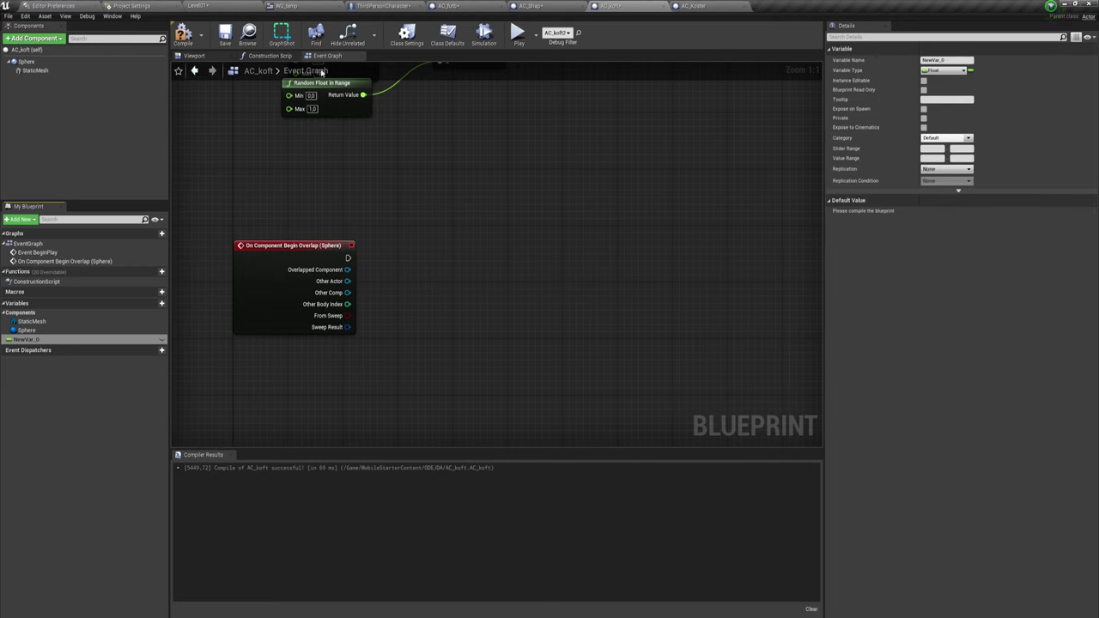
pyautogui.click(183, 36)
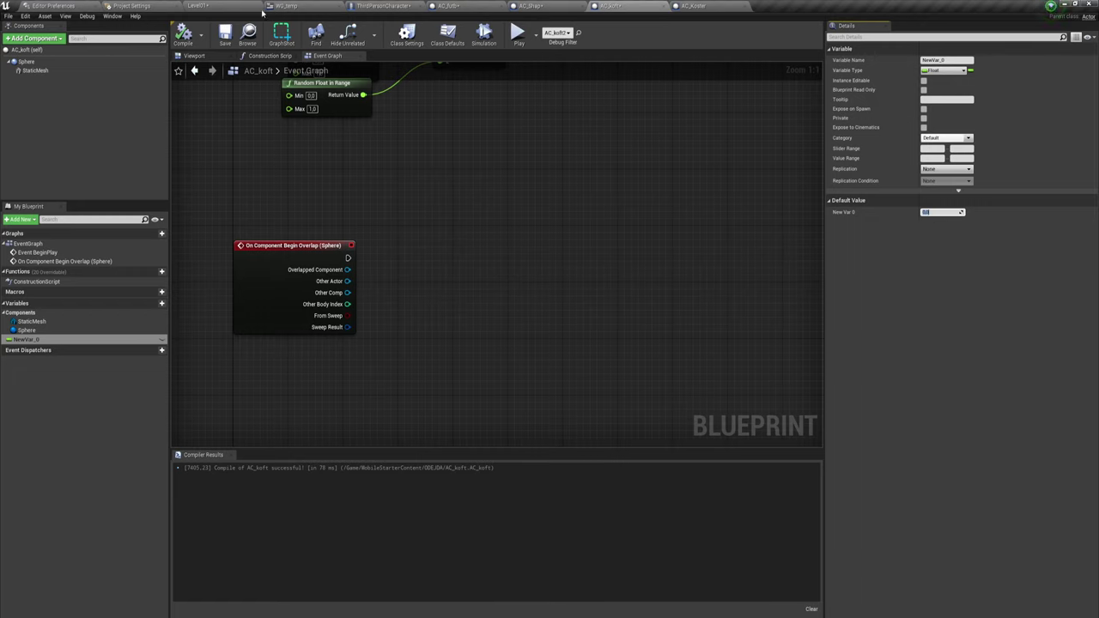
# Step: Bring up the Temp function's node graph in the WG_temp widget blueprint
pyautogui.click(292, 6)
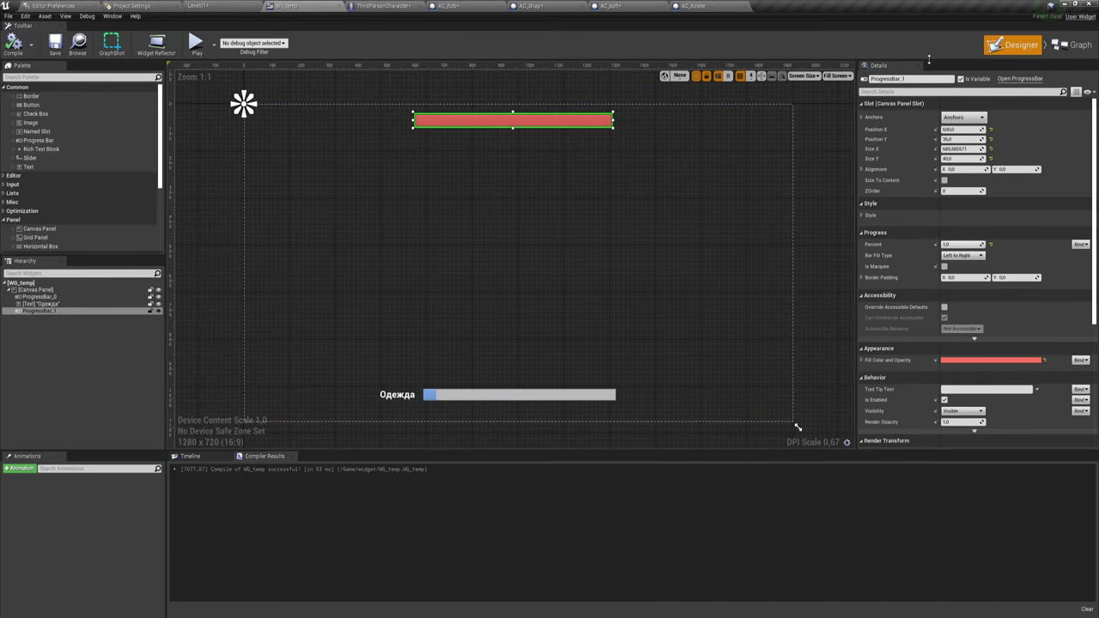
pyautogui.click(1075, 44)
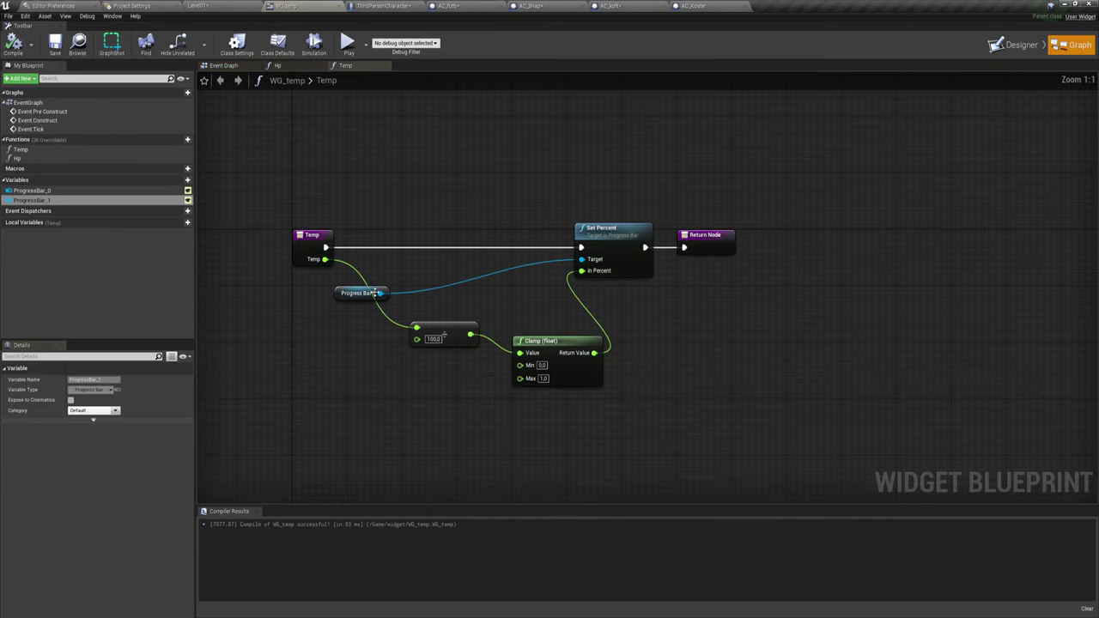
pyautogui.click(472, 325)
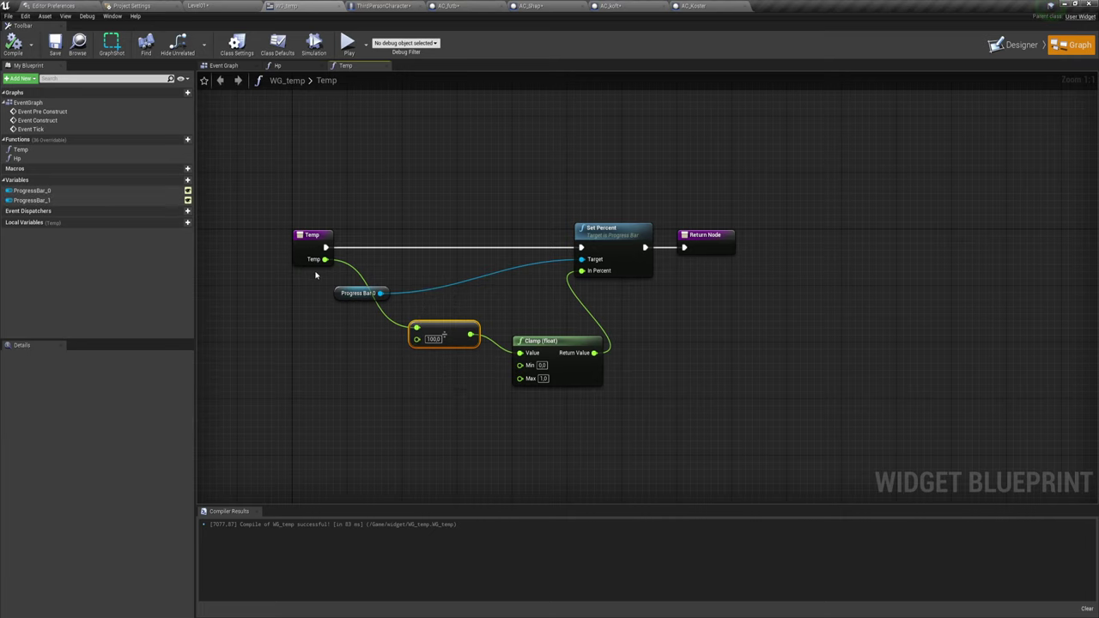
pyautogui.click(315, 264)
pyautogui.click(420, 276)
pyautogui.moveTo(368, 258); pyautogui.dragTo(418, 258, button='right')
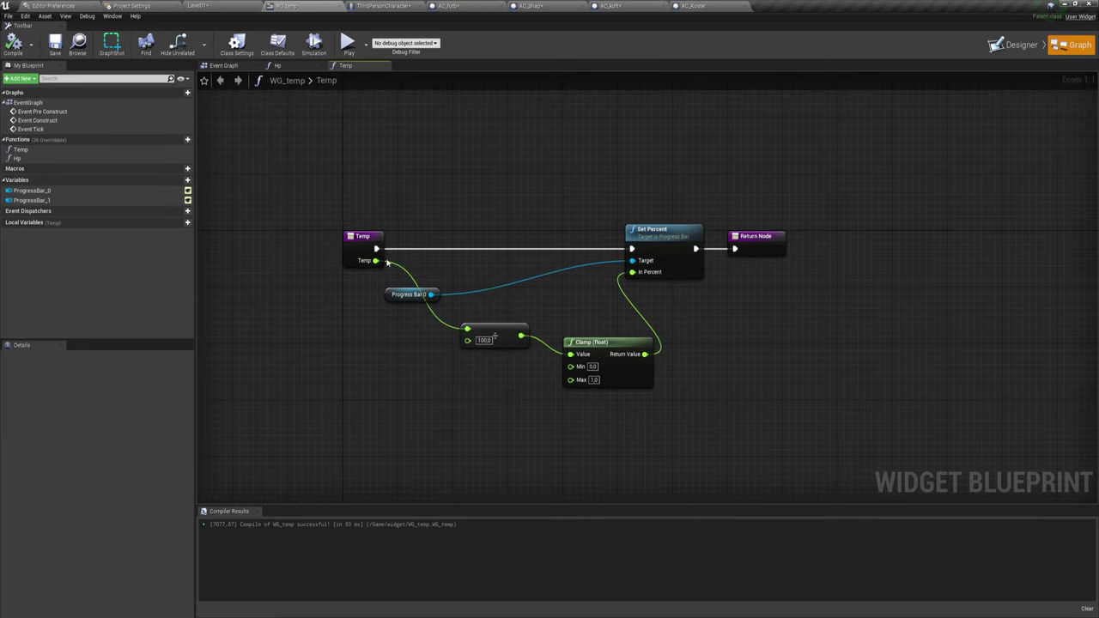
# Step: Add a float greater-than node comparing Temp against 100
pyautogui.moveTo(376, 260); pyautogui.dragTo(420, 267)
pyautogui.write('/')
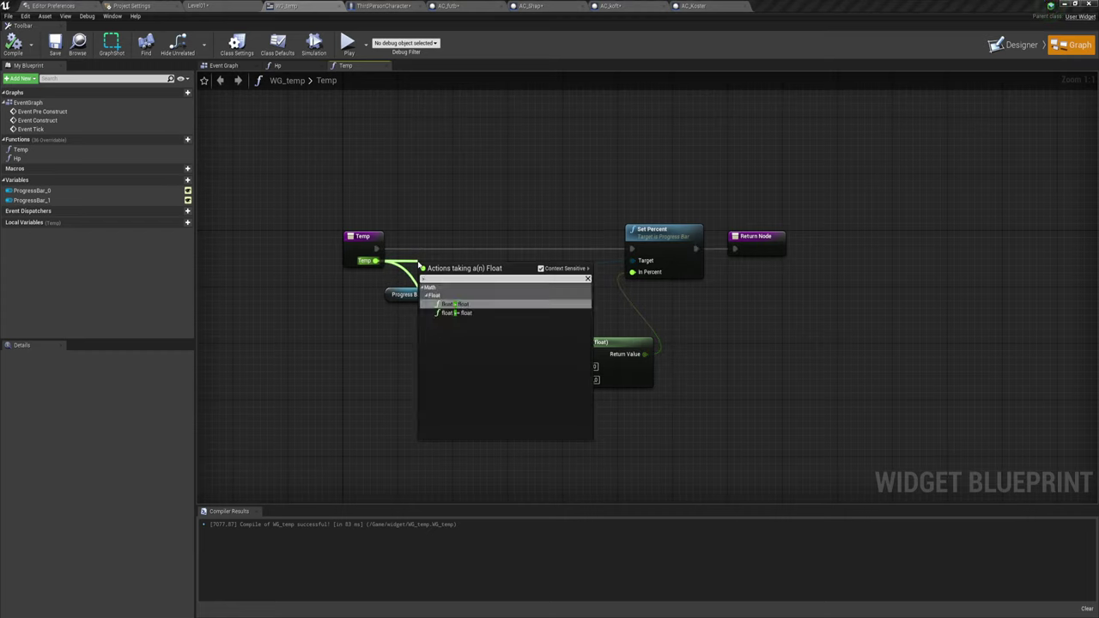
pyautogui.click(456, 304)
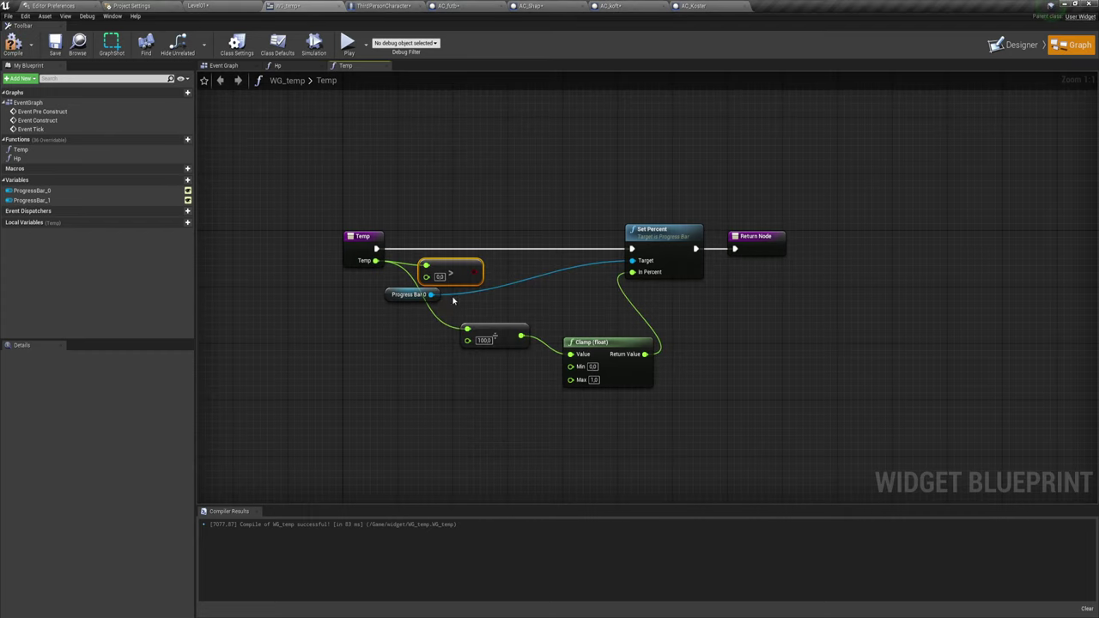
pyautogui.click(439, 276)
pyautogui.write('100')
pyautogui.press('Return')
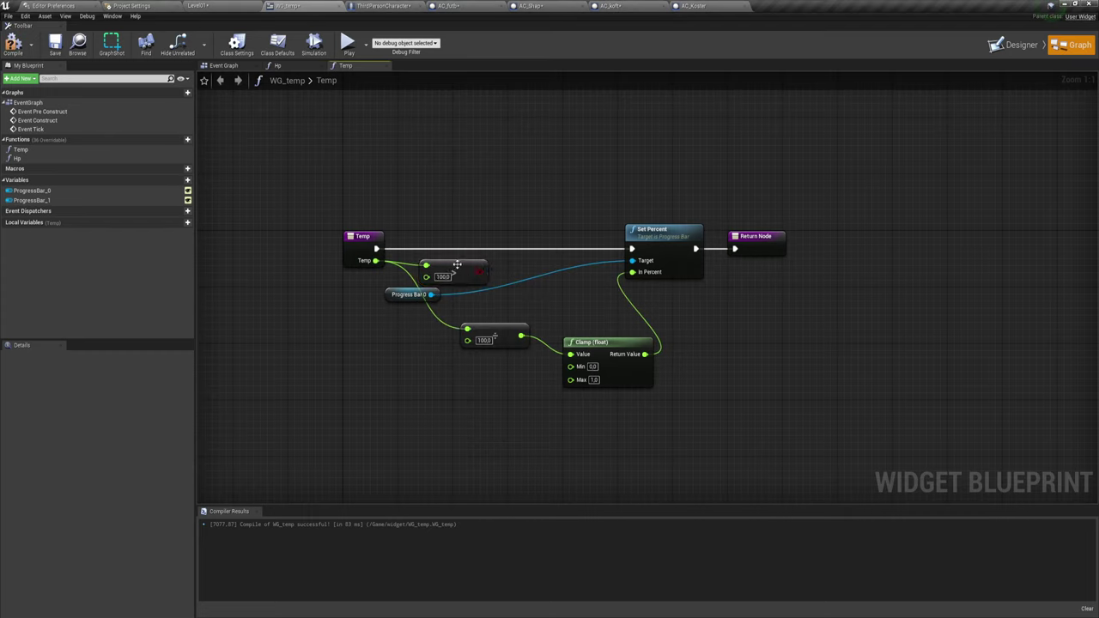
# Step: Add a Branch driven by the comparison, with its False output feeding Set Percent
pyautogui.click(479, 248)
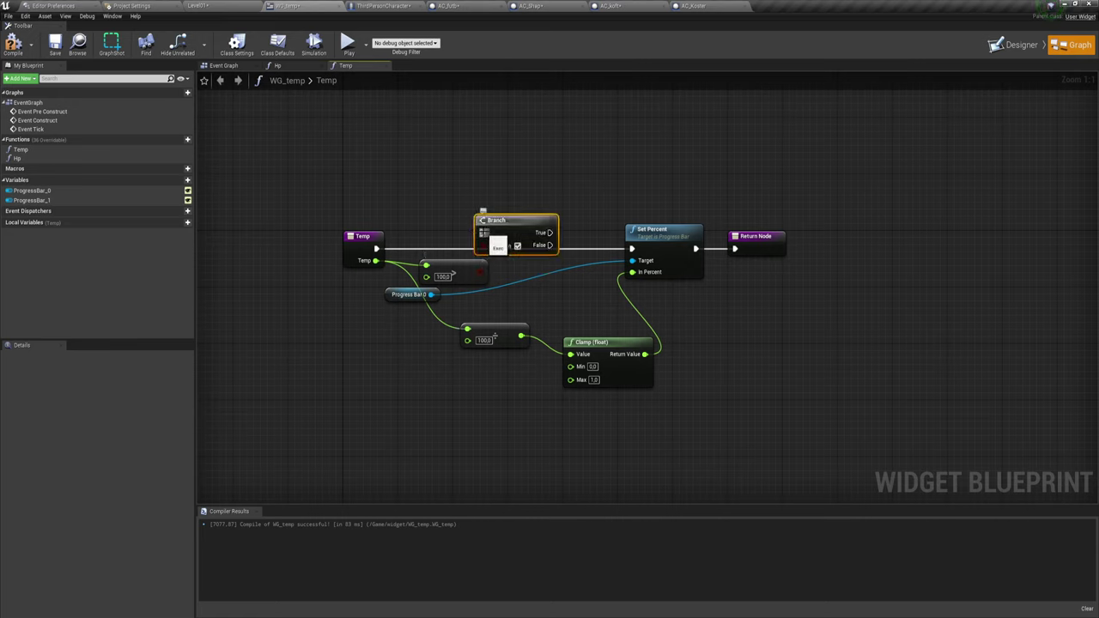
pyautogui.moveTo(482, 246); pyautogui.dragTo(485, 273)
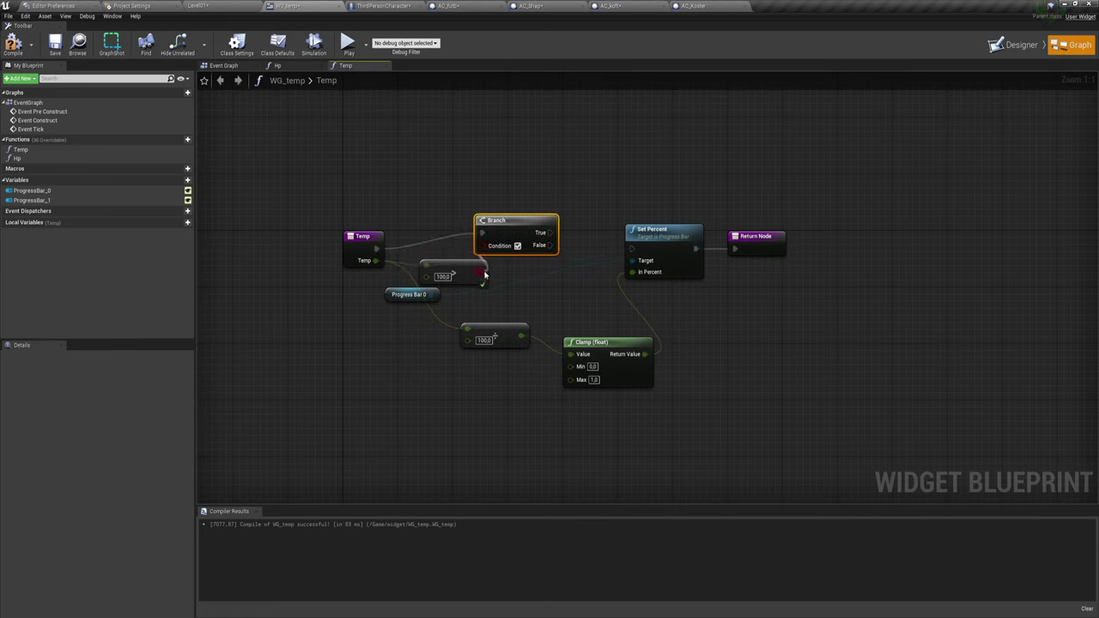
pyautogui.moveTo(500, 235); pyautogui.dragTo(633, 250)
pyautogui.moveTo(559, 241); pyautogui.dragTo(627, 189)
pyautogui.click(584, 182)
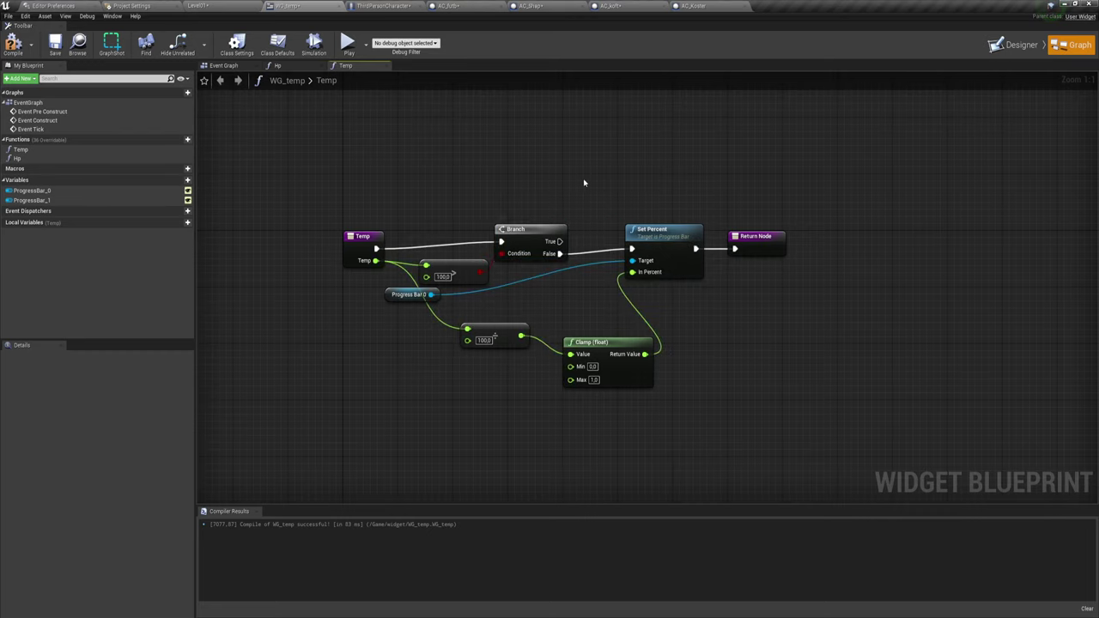
pyautogui.moveTo(584, 182)
pyautogui.mouseDown(button='right')
pyautogui.moveTo(547, 203)
pyautogui.moveTo(536, 226)
pyautogui.mouseUp(button='right')
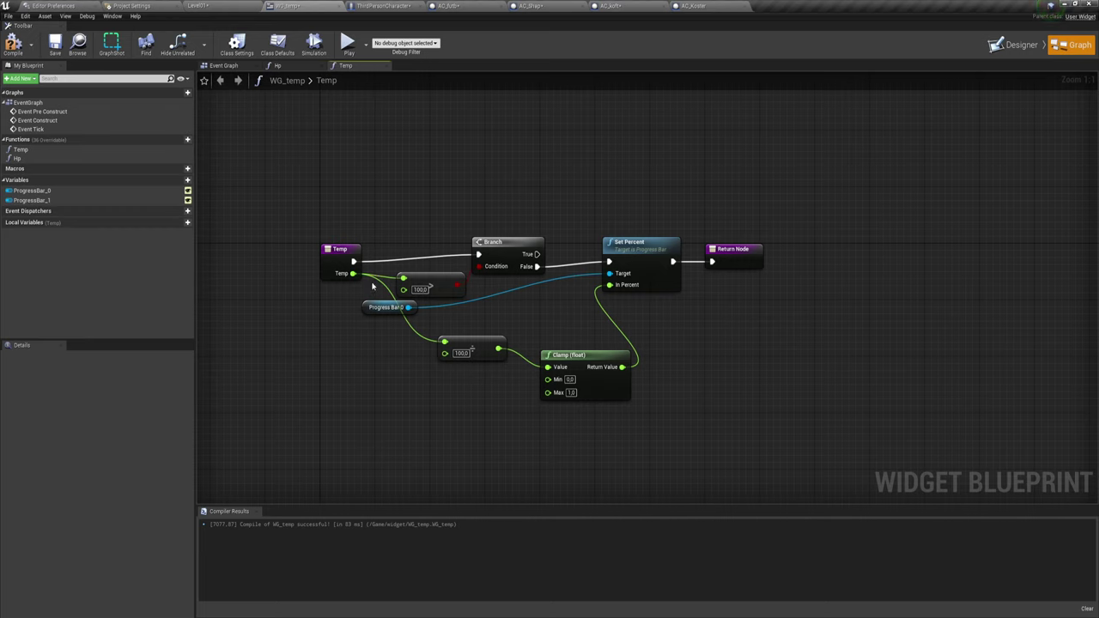
# Step: Promote the Temp input to Temp_0, setting it before the Branch and feeding the comparison
pyautogui.moveTo(352, 273); pyautogui.dragTo(391, 246)
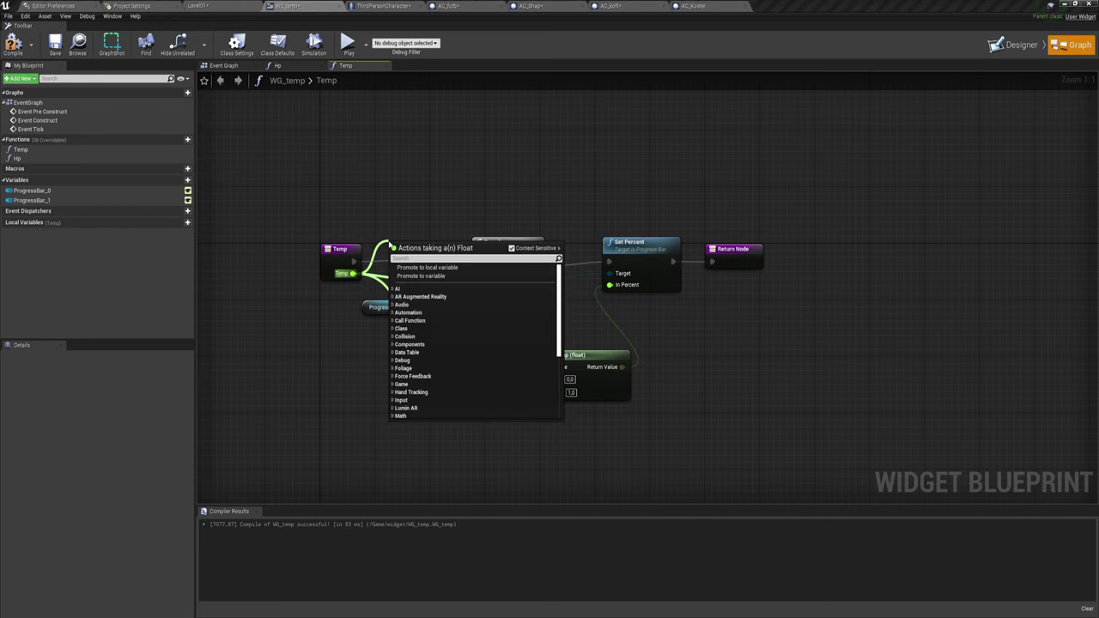
pyautogui.click(420, 275)
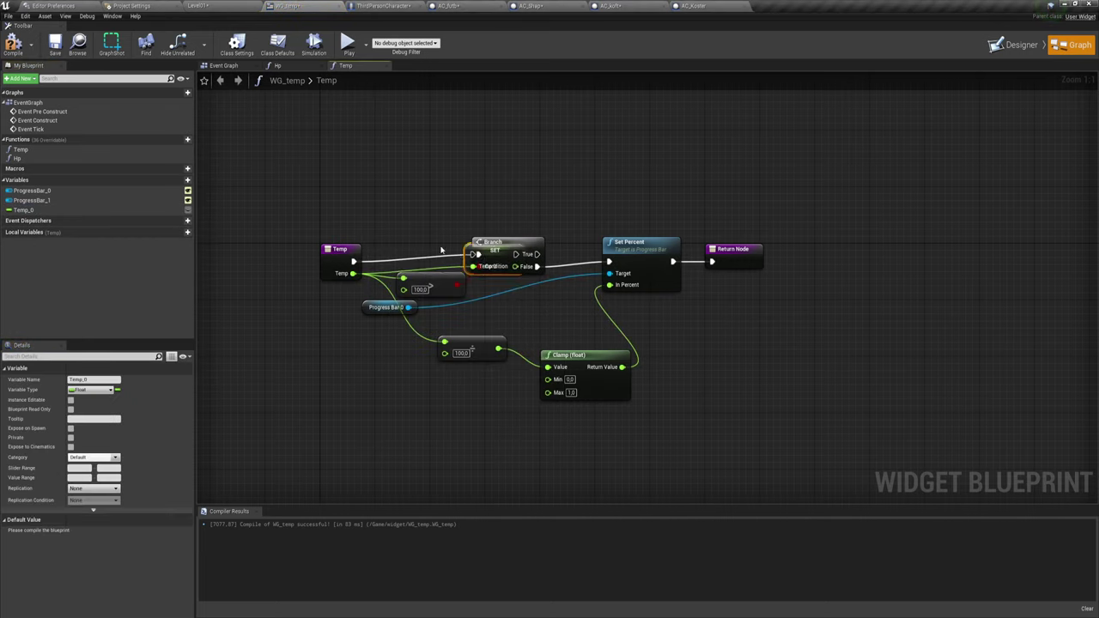
pyautogui.moveTo(441, 250)
pyautogui.mouseDown()
pyautogui.moveTo(359, 250)
pyautogui.moveTo(478, 254)
pyautogui.mouseUp()
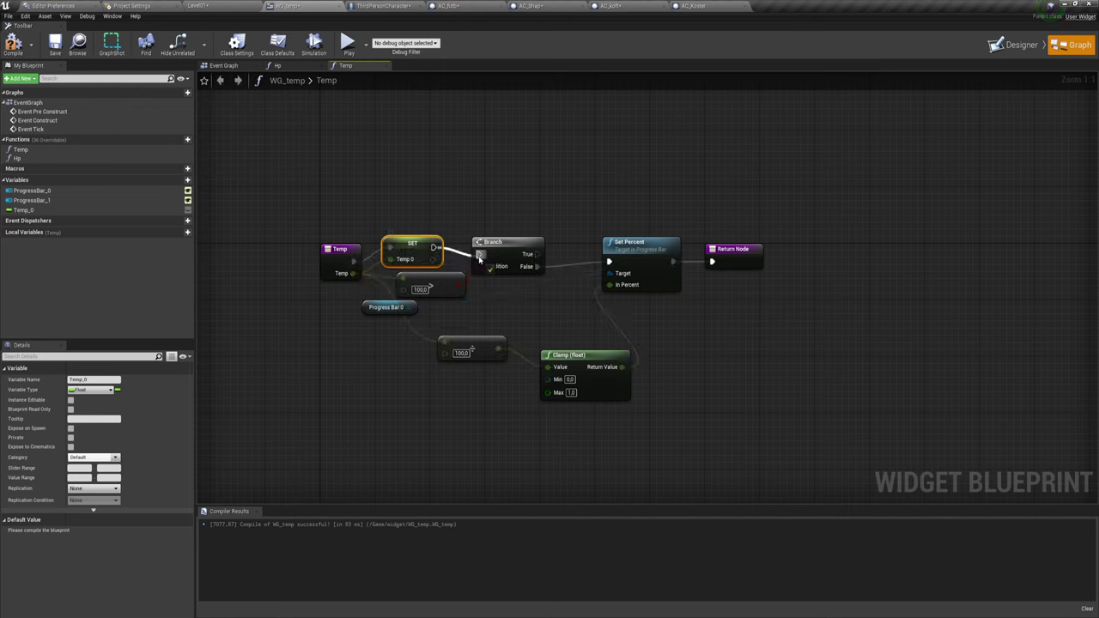
pyautogui.moveTo(433, 259); pyautogui.dragTo(400, 280)
pyautogui.click(417, 275)
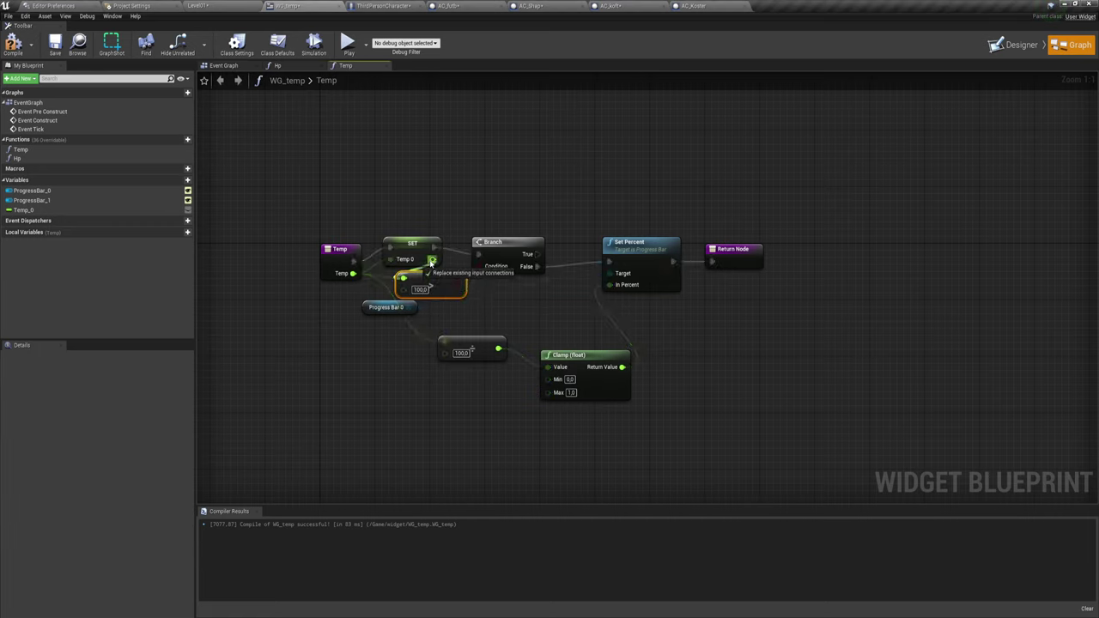
pyautogui.moveTo(321, 211)
pyautogui.mouseDown()
pyautogui.moveTo(393, 250)
pyautogui.moveTo(331, 250)
pyautogui.mouseUp()
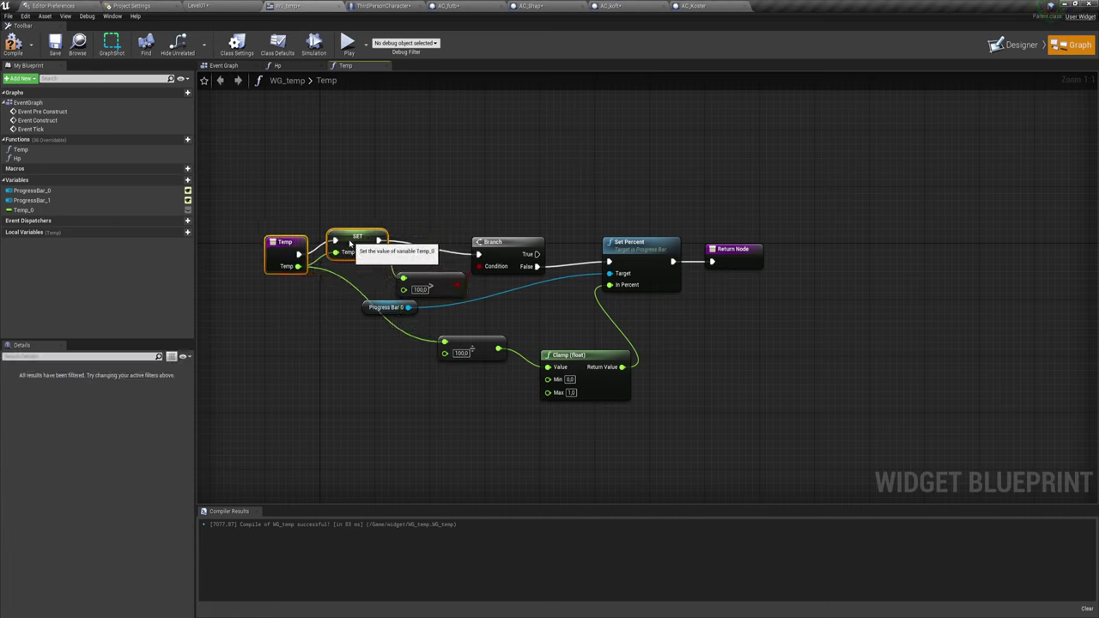
pyautogui.click(388, 346)
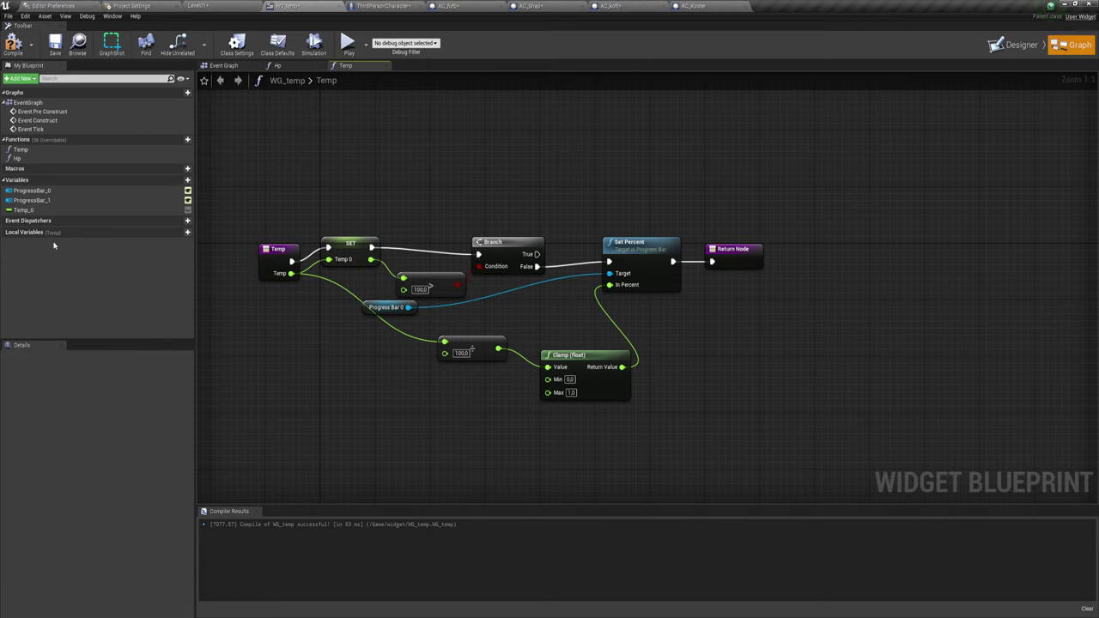
# Step: Add a second SET Temp_0 node on the Branch's True path, moving Set Percent right
pyautogui.moveTo(23, 210)
pyautogui.keyDown('alt'); pyautogui.mouseDown()
pyautogui.moveTo(532, 198)
pyautogui.moveTo(536, 254)
pyautogui.mouseUp(); pyautogui.keyUp('alt')
pyautogui.moveTo(564, 201); pyautogui.dragTo(605, 188)
pyautogui.moveTo(591, 331)
pyautogui.mouseDown()
pyautogui.moveTo(756, 242)
pyautogui.moveTo(835, 286)
pyautogui.mouseUp()
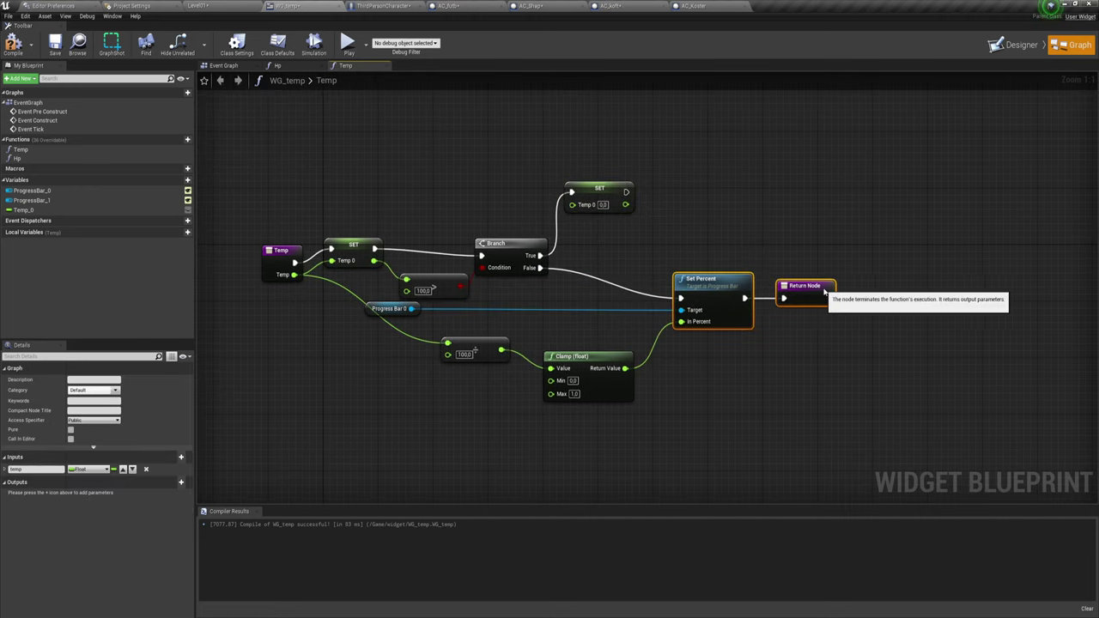
# Step: Set Temp_0 to 100.0 on the True path and loop its exec back to the Branch via two reroutes
pyautogui.moveTo(615, 209); pyautogui.dragTo(622, 217)
pyautogui.click(612, 211)
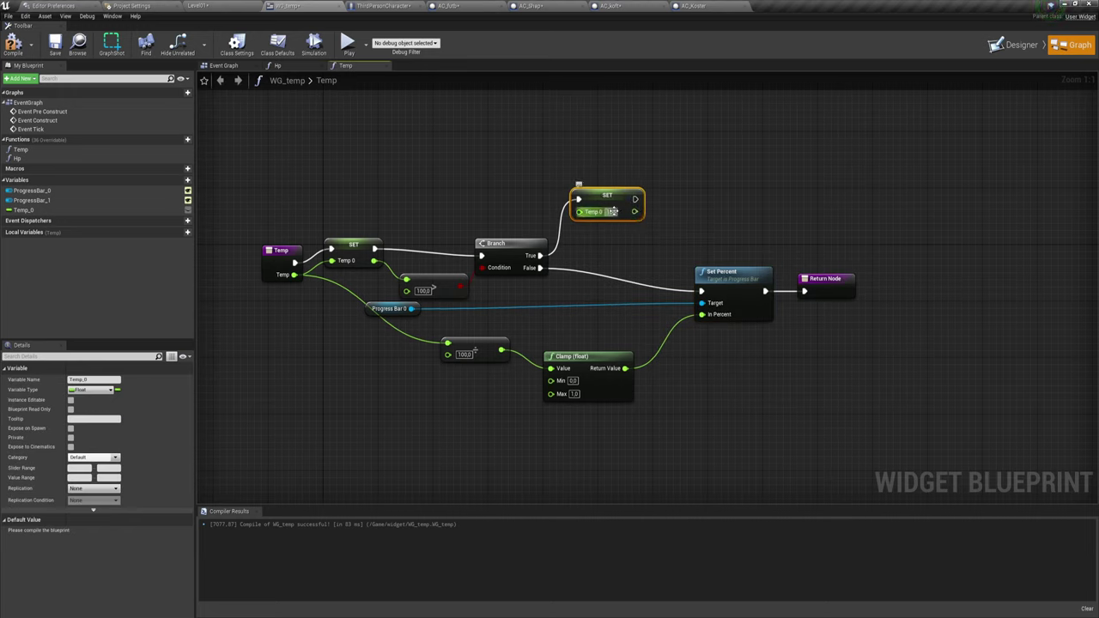
pyautogui.press('Return')
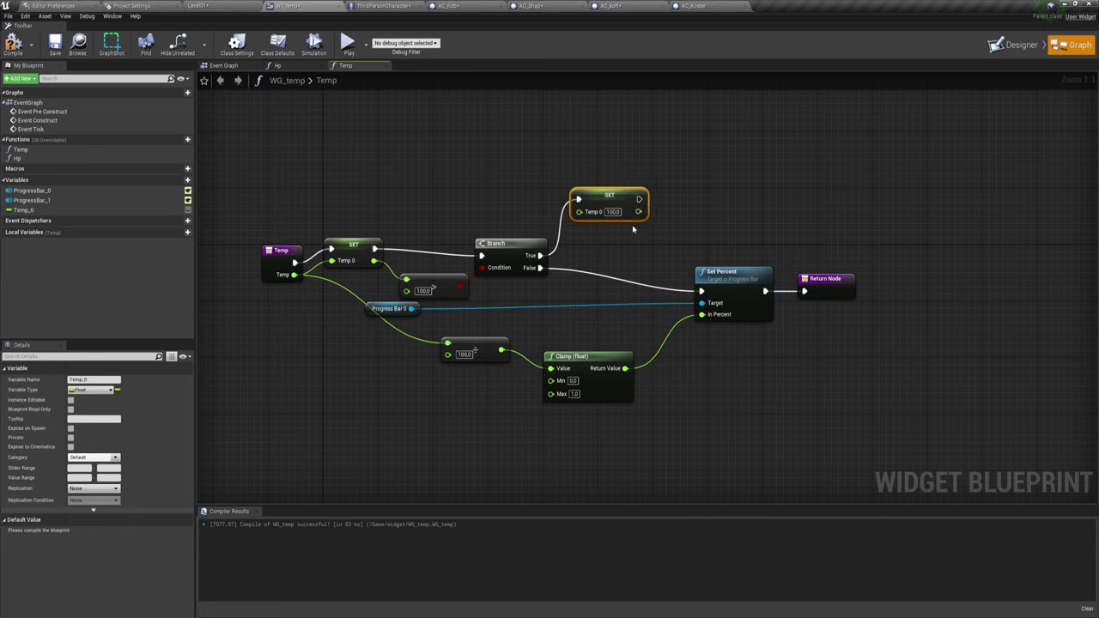
pyautogui.moveTo(639, 200)
pyautogui.mouseDown()
pyautogui.moveTo(455, 241)
pyautogui.moveTo(474, 258)
pyautogui.mouseUp()
pyautogui.doubleClick(554, 230)
pyautogui.moveTo(555, 230); pyautogui.dragTo(491, 174)
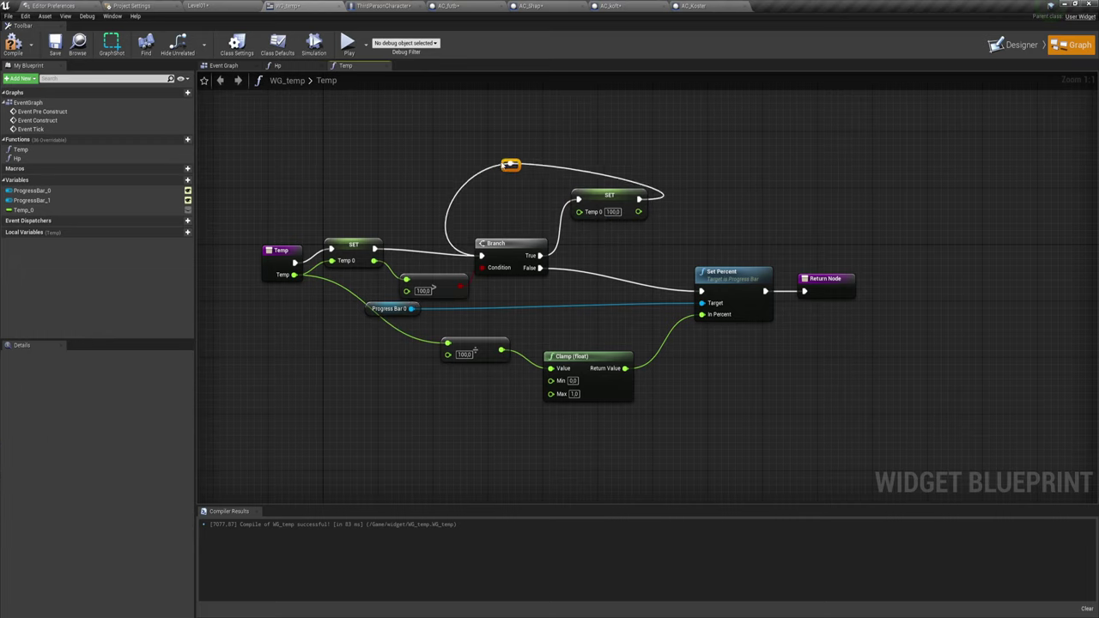
pyautogui.doubleClick(589, 180)
pyautogui.moveTo(589, 179); pyautogui.dragTo(653, 169)
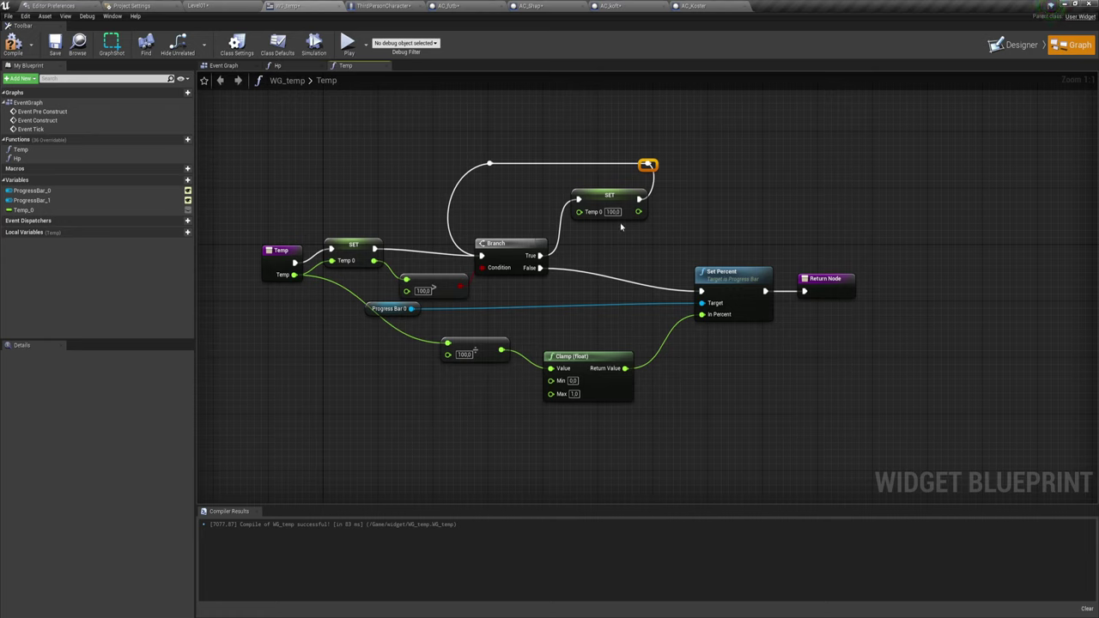
pyautogui.click(612, 231)
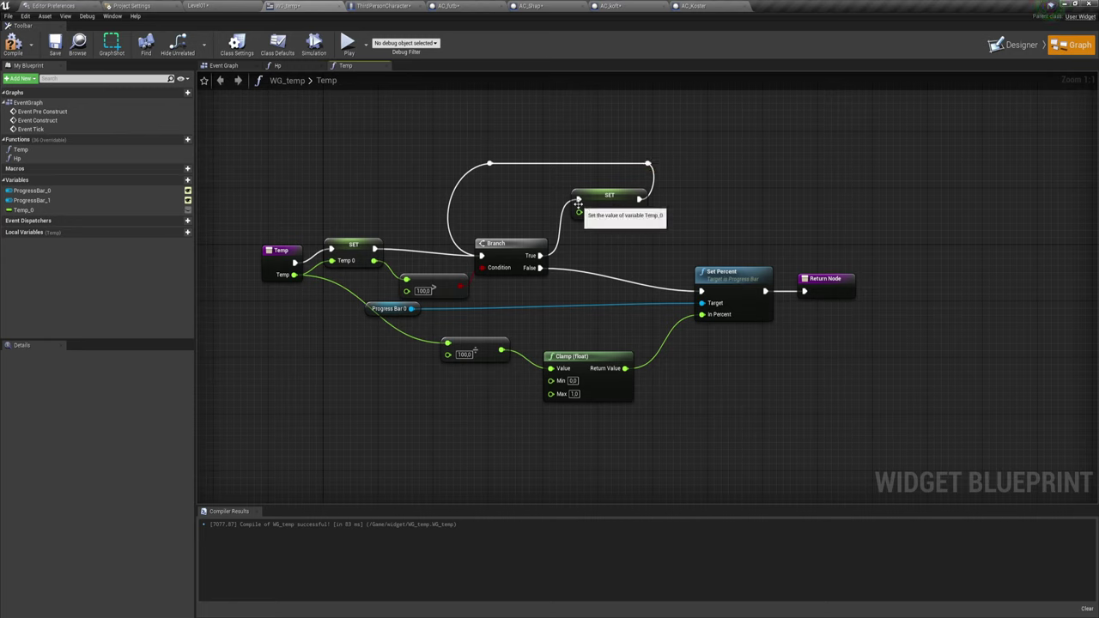
# Step: Compile the WG_temp widget blueprint, review the loop nodes, and switch to AC_futb
pyautogui.click(13, 43)
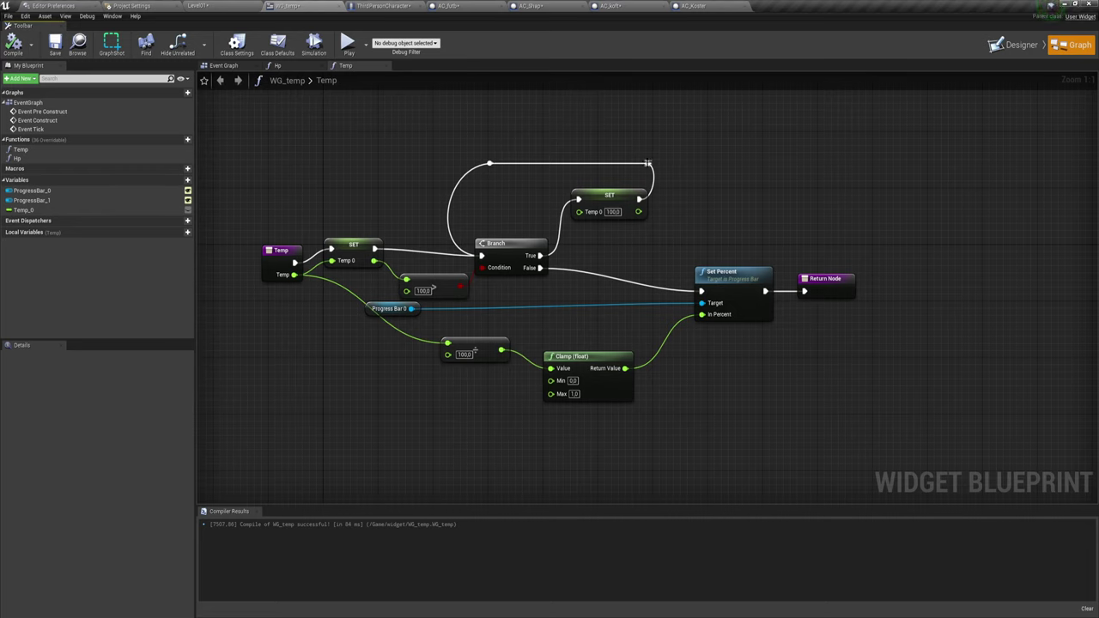
pyautogui.moveTo(454, 135); pyautogui.dragTo(724, 220)
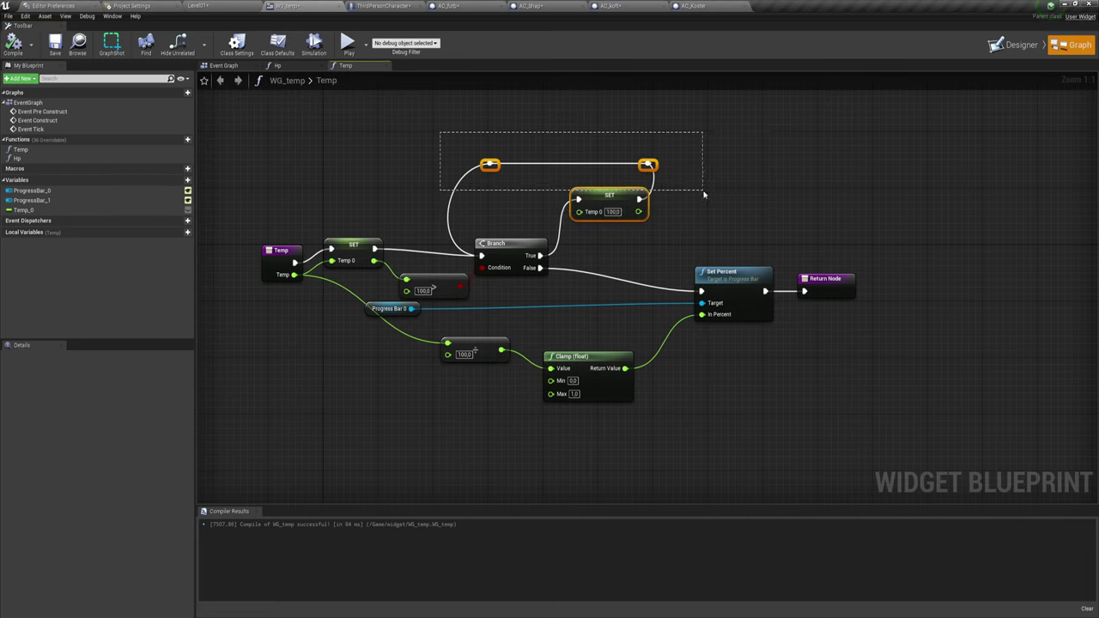
pyautogui.click(648, 251)
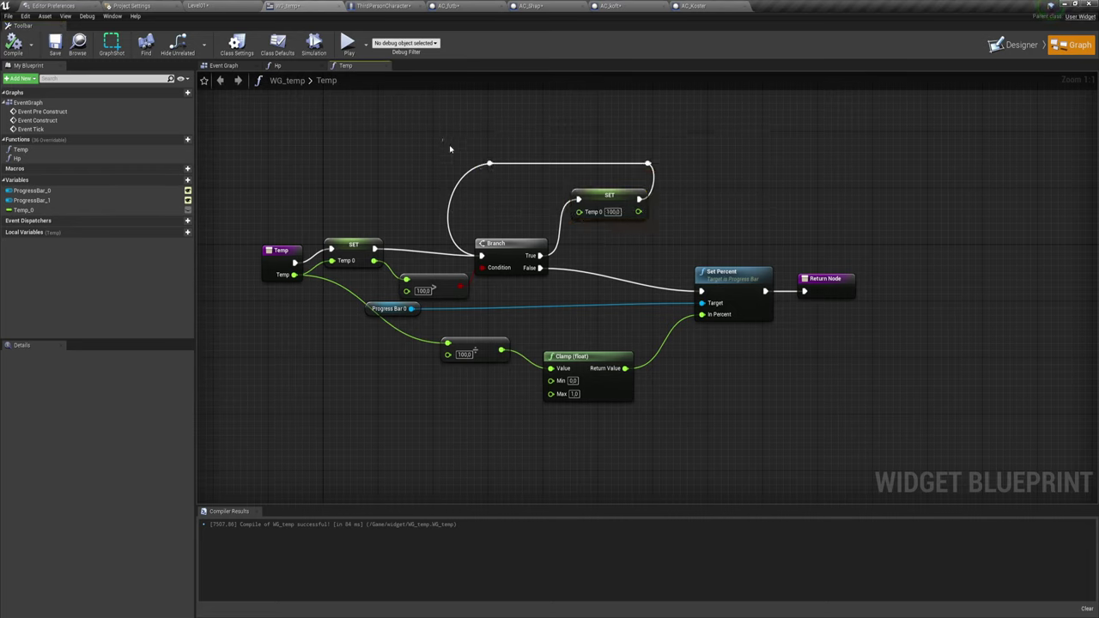
pyautogui.moveTo(443, 139); pyautogui.dragTo(714, 212)
pyautogui.click(557, 185)
pyautogui.click(448, 6)
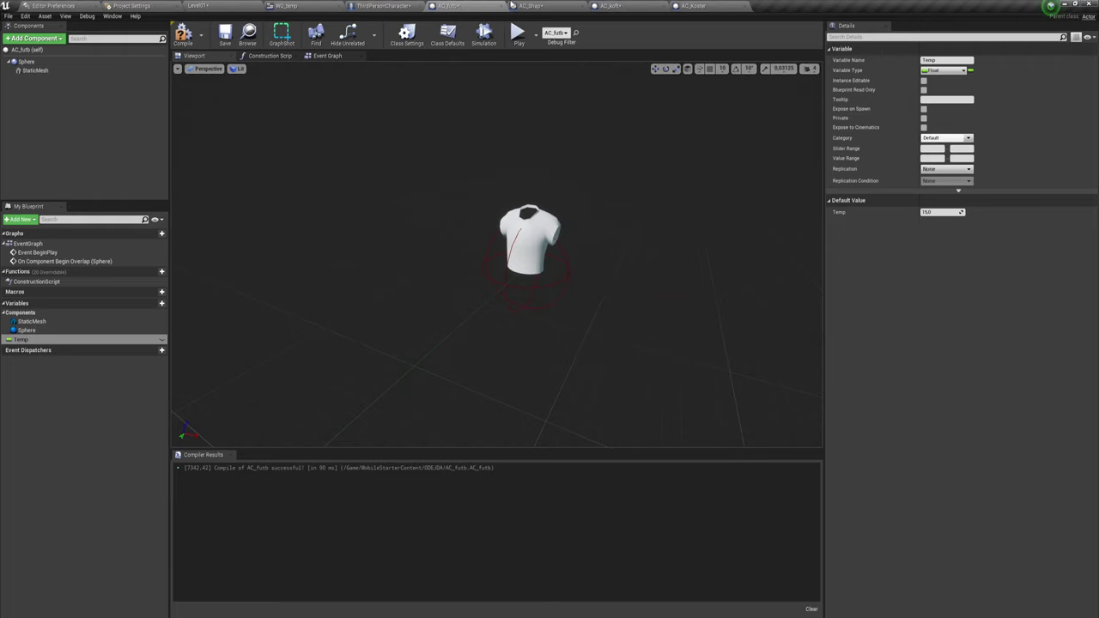
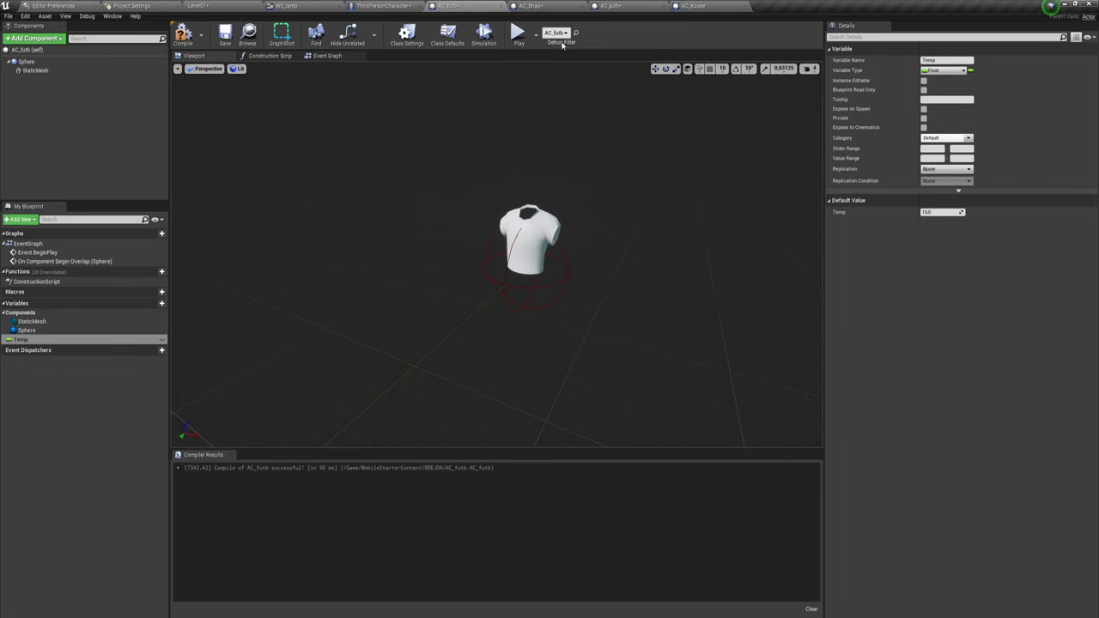
# Step: Review AC_futb's Temp and Cast To ThirdPersonCharacter nodes, then switch to ThirdPersonCharacter
pyautogui.click(324, 56)
pyautogui.click(425, 325)
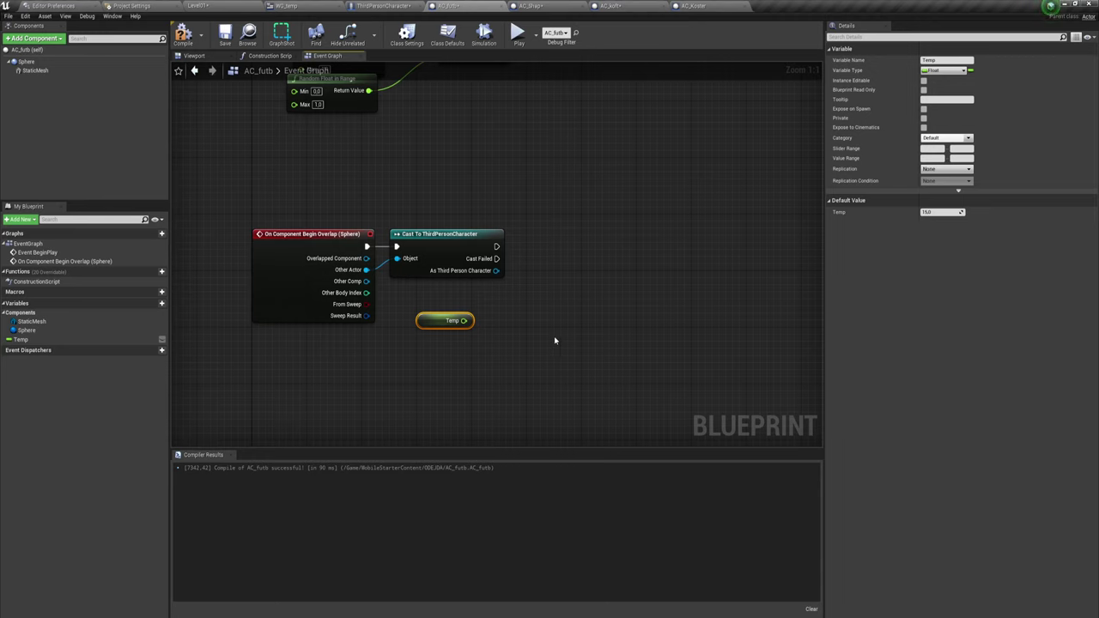
pyautogui.click(440, 234)
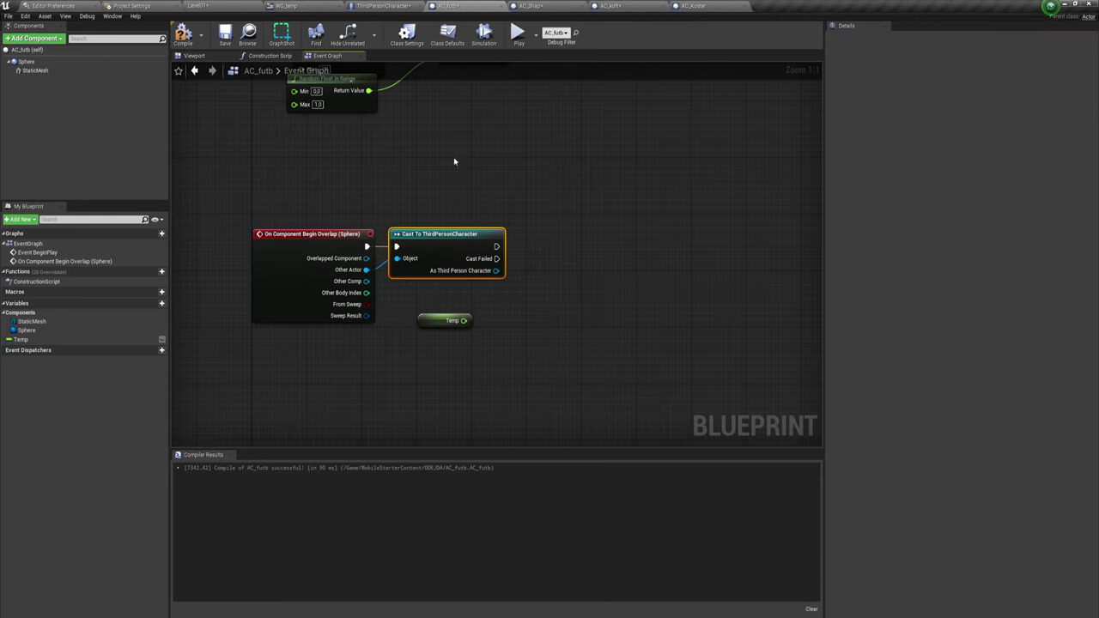
pyautogui.click(387, 6)
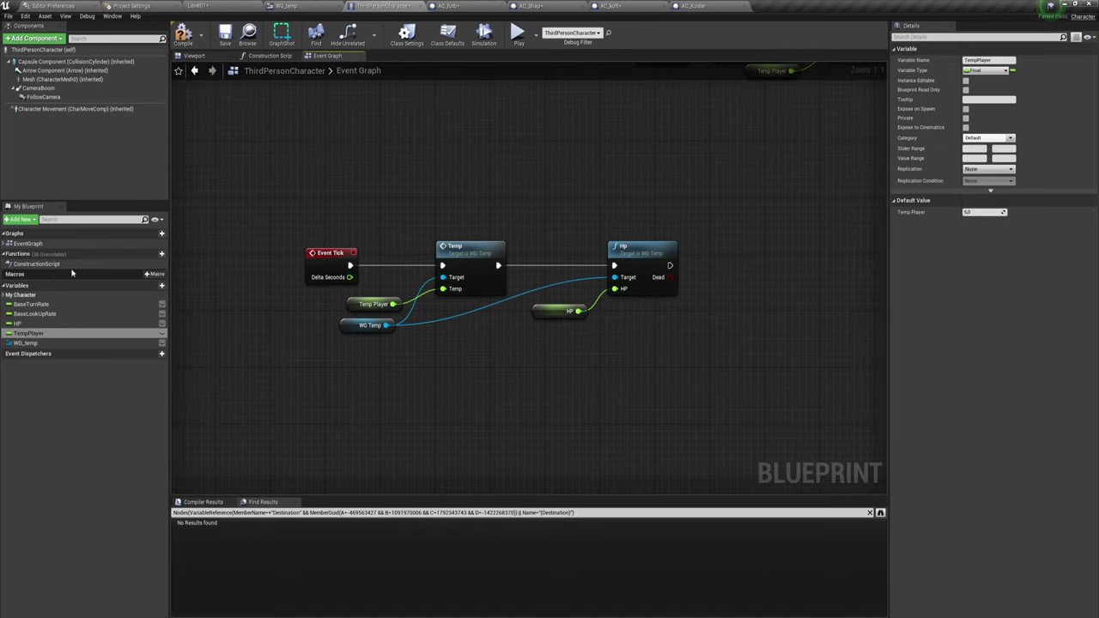
# Step: Add a ThirdPersonCharacter function named Add Temp and center its entry node in the graph
pyautogui.click(152, 254)
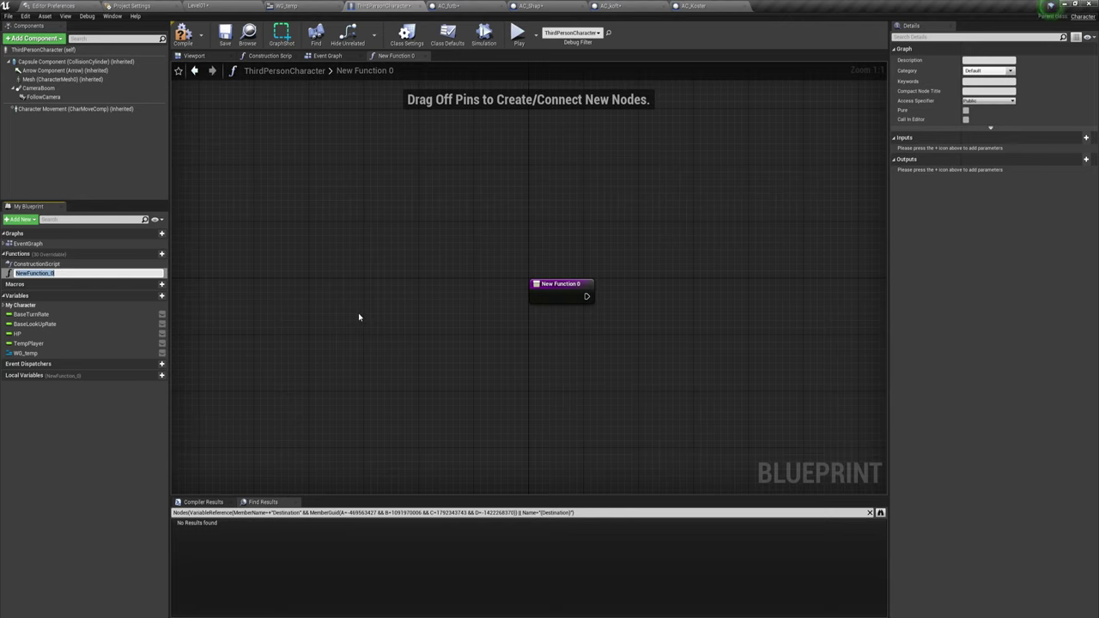
pyautogui.write('Te')
pyautogui.press('BackSpace')
pyautogui.press('BackSpace')
pyautogui.press('BackSpace')
pyautogui.press('BackSpace')
pyautogui.write('Add')
pyautogui.press('Return')
pyautogui.moveTo(642, 334); pyautogui.dragTo(345, 292, button='right')
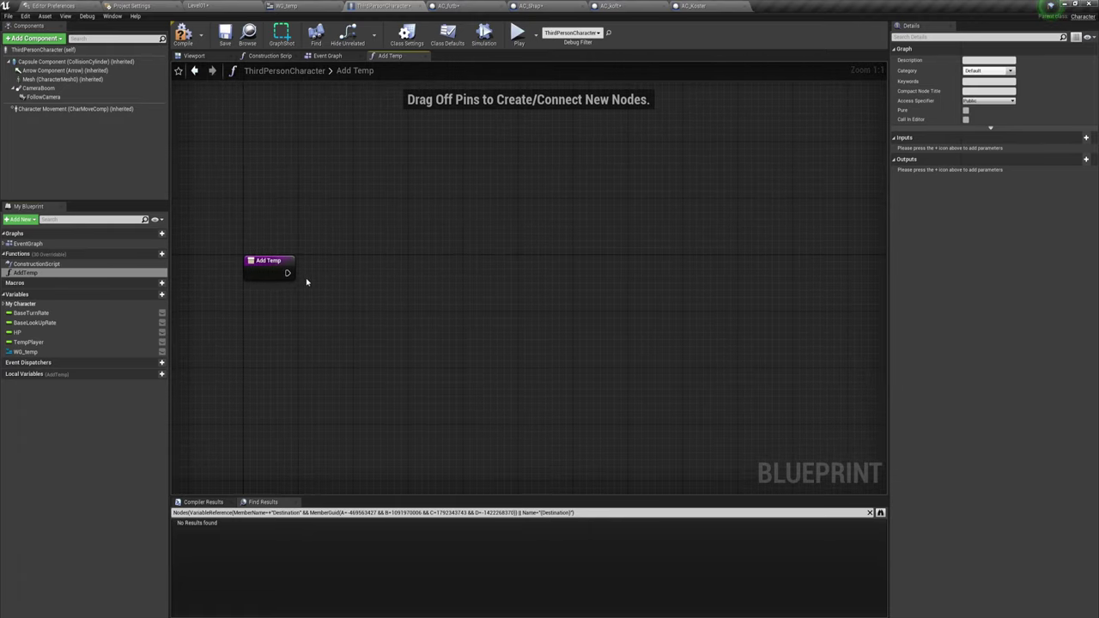
pyautogui.scroll(1, 378, 287)
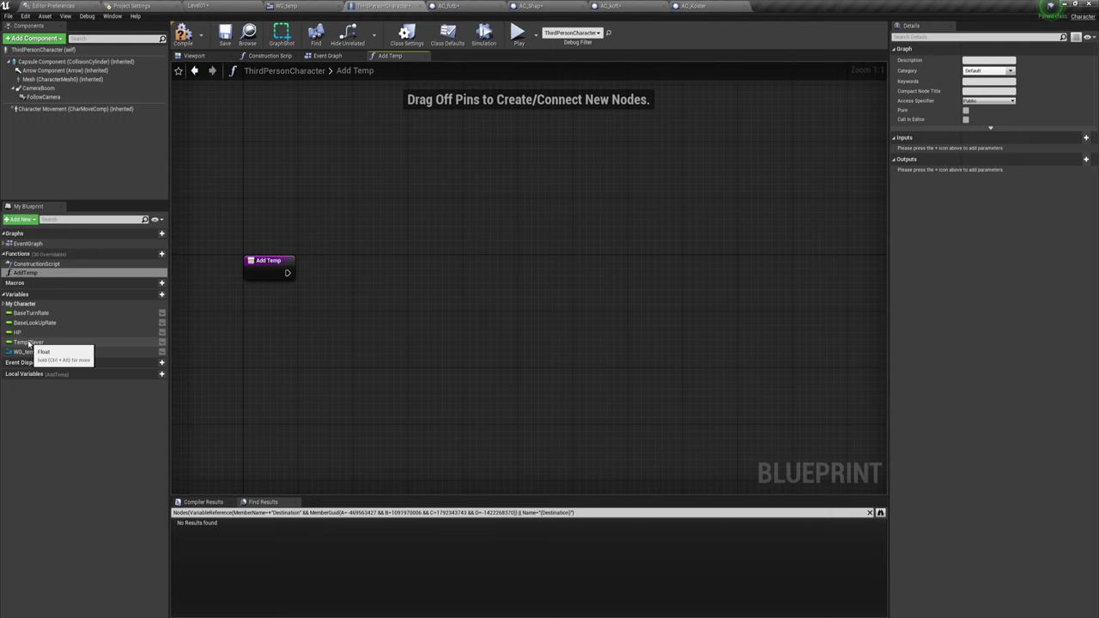
# Step: Build a TempPlayer + float addition feeding SET TempPlayer after the function entry
pyautogui.moveTo(43, 344)
pyautogui.mouseDown()
pyautogui.moveTo(330, 298)
pyautogui.moveTo(405, 268)
pyautogui.mouseUp()
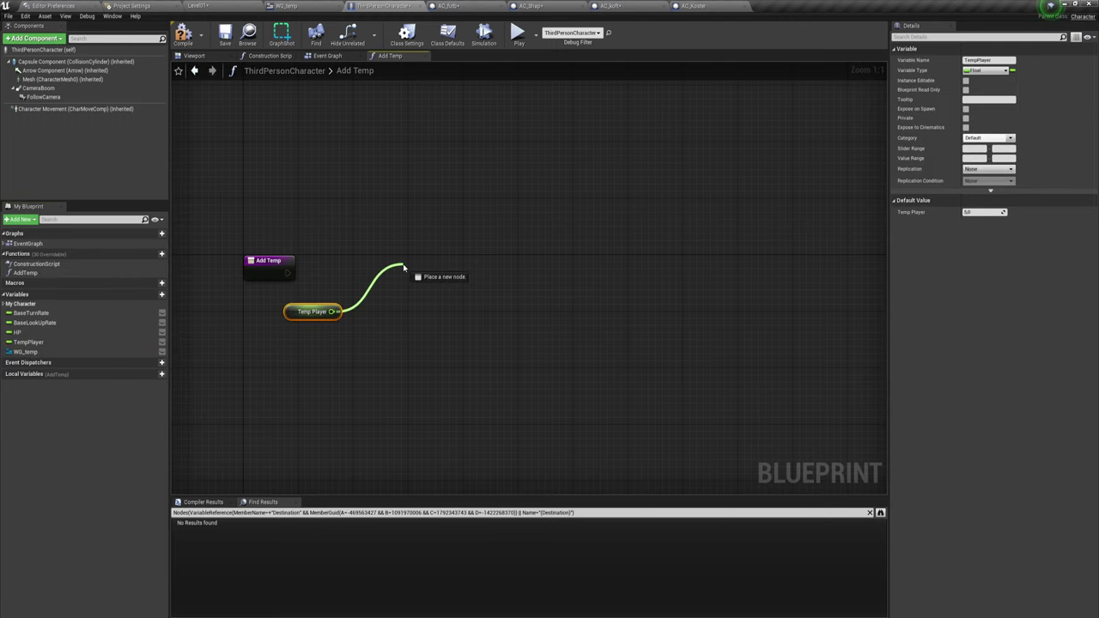
pyautogui.write('+')
pyautogui.click(464, 312)
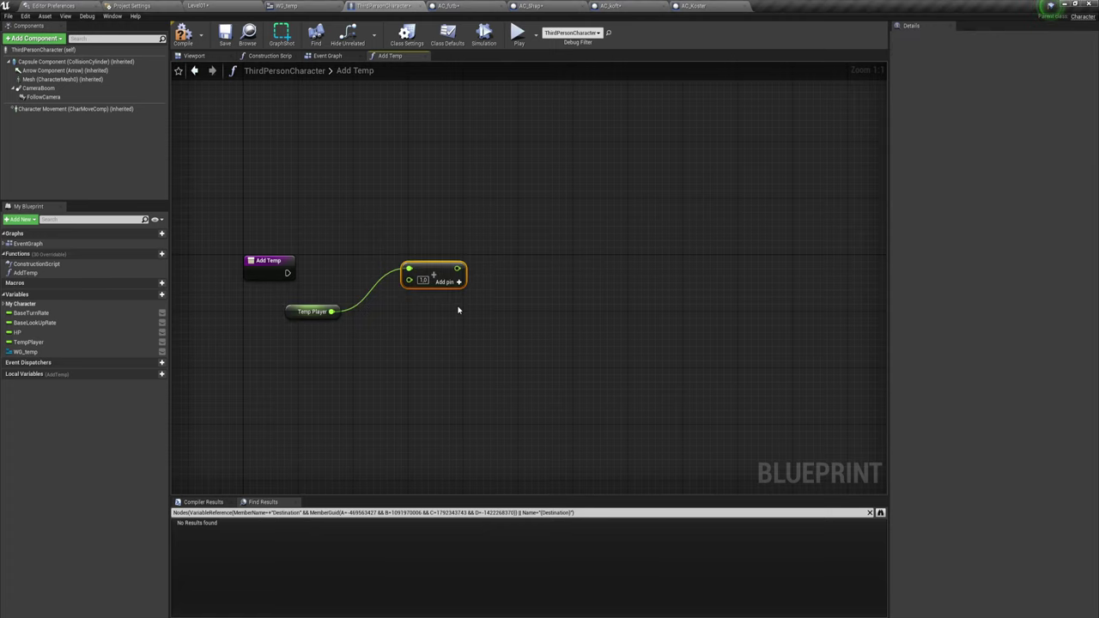
pyautogui.moveTo(26, 345)
pyautogui.keyDown('alt'); pyautogui.mouseDown()
pyautogui.moveTo(456, 225)
pyautogui.moveTo(287, 273)
pyautogui.mouseUp(); pyautogui.keyUp('alt')
pyautogui.moveTo(498, 227); pyautogui.dragTo(504, 235)
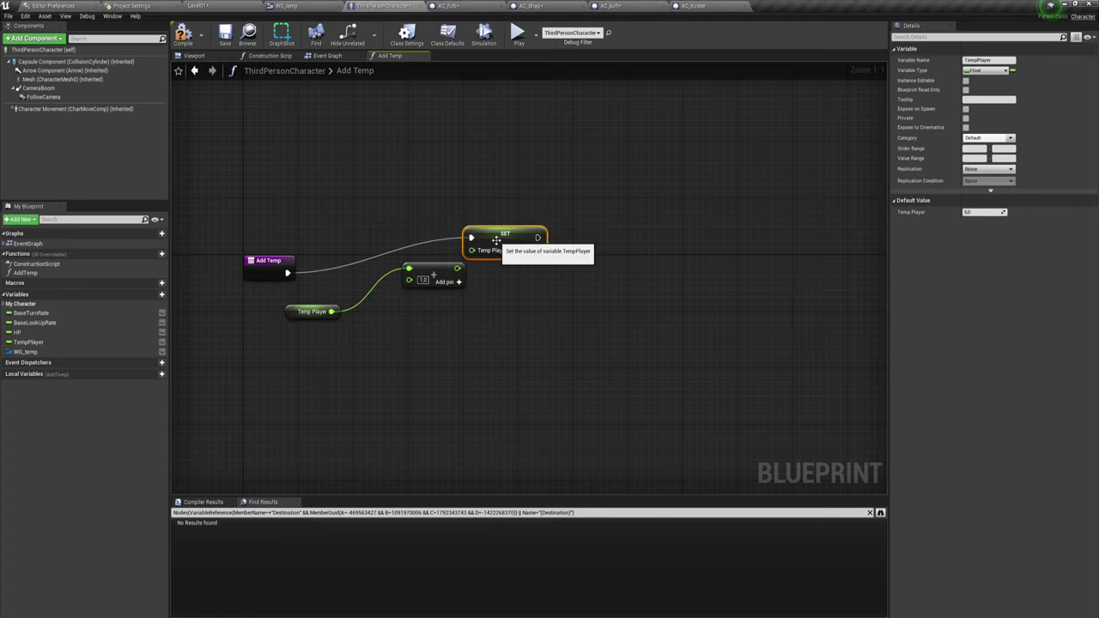
pyautogui.moveTo(456, 269)
pyautogui.mouseDown()
pyautogui.moveTo(490, 250)
pyautogui.moveTo(456, 270)
pyautogui.moveTo(554, 273)
pyautogui.mouseUp()
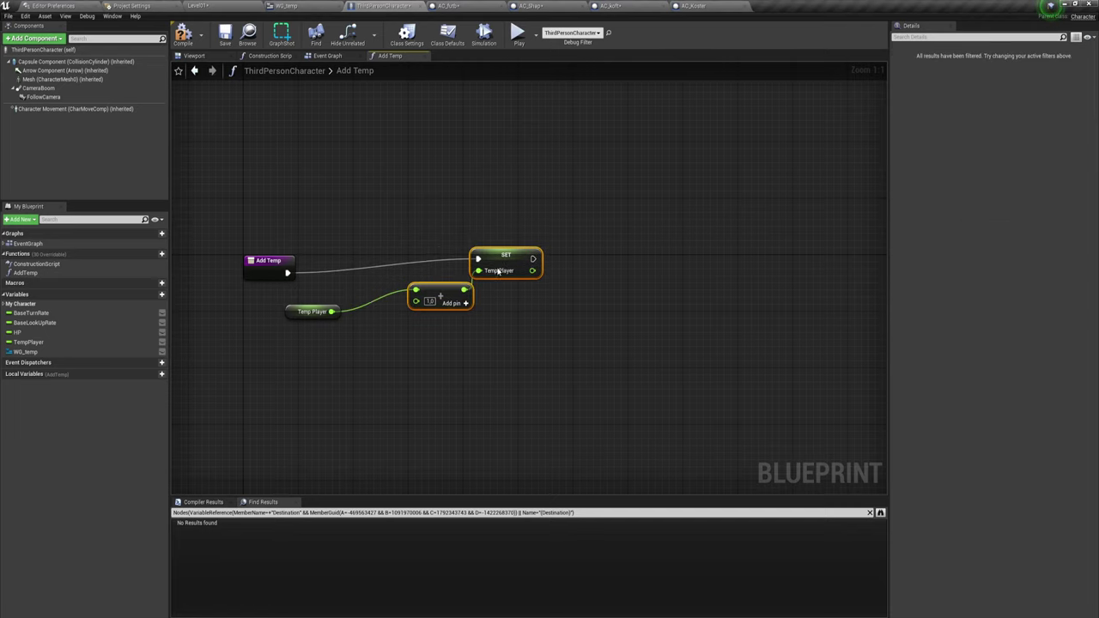
pyautogui.moveTo(492, 247); pyautogui.dragTo(499, 279)
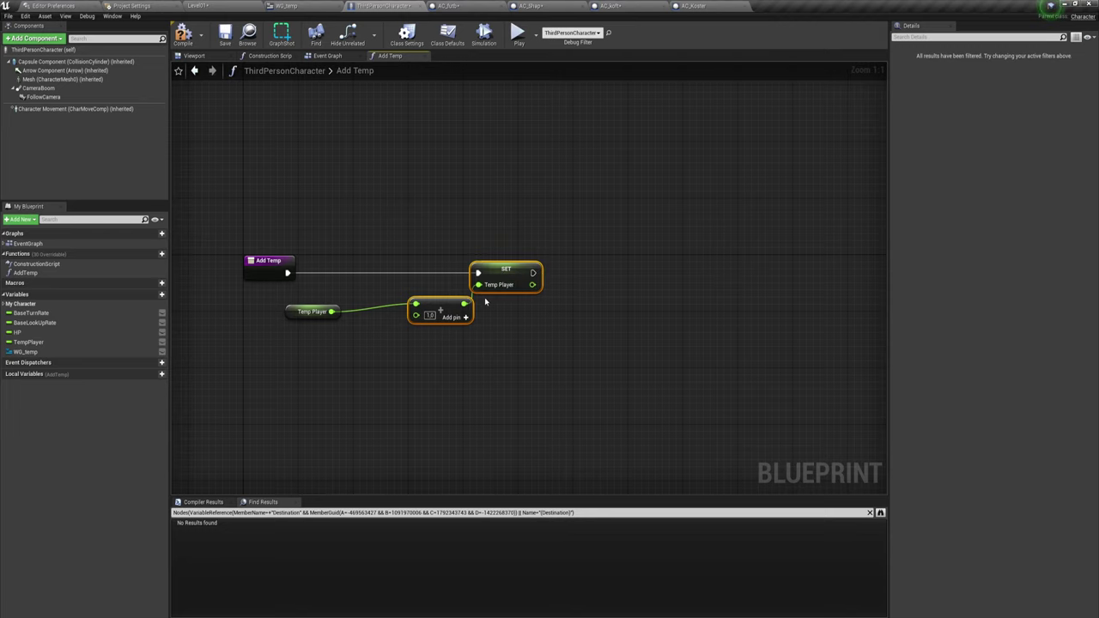
pyautogui.click(498, 273)
pyautogui.moveTo(498, 273); pyautogui.dragTo(532, 273)
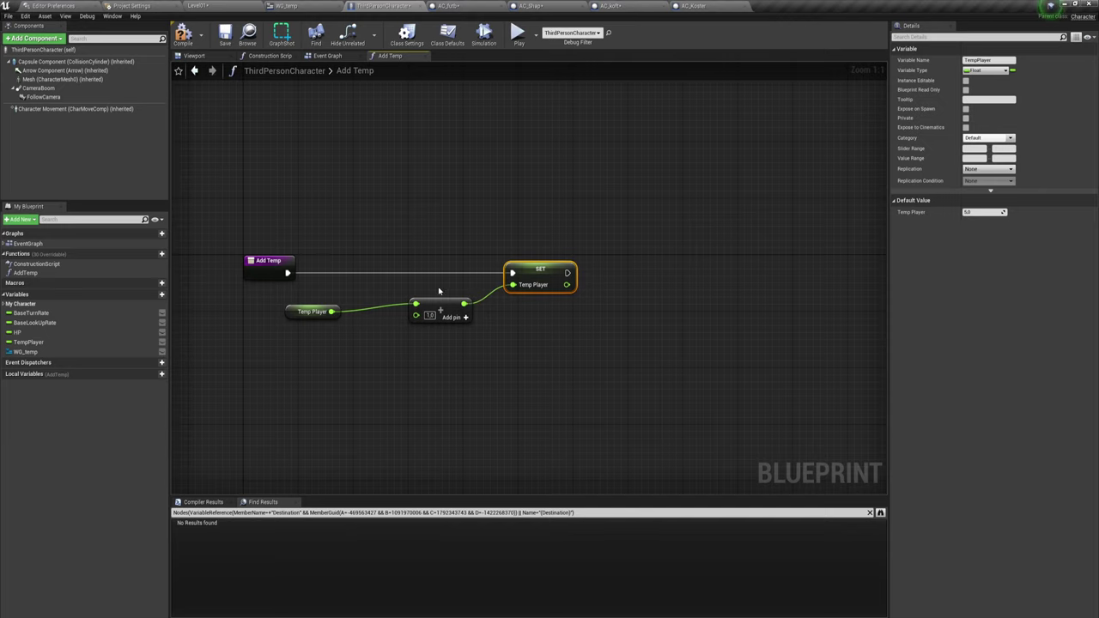
# Step: Add a float input named Add Temp feeding the addition, compile, and return to AC_futb
pyautogui.click(267, 276)
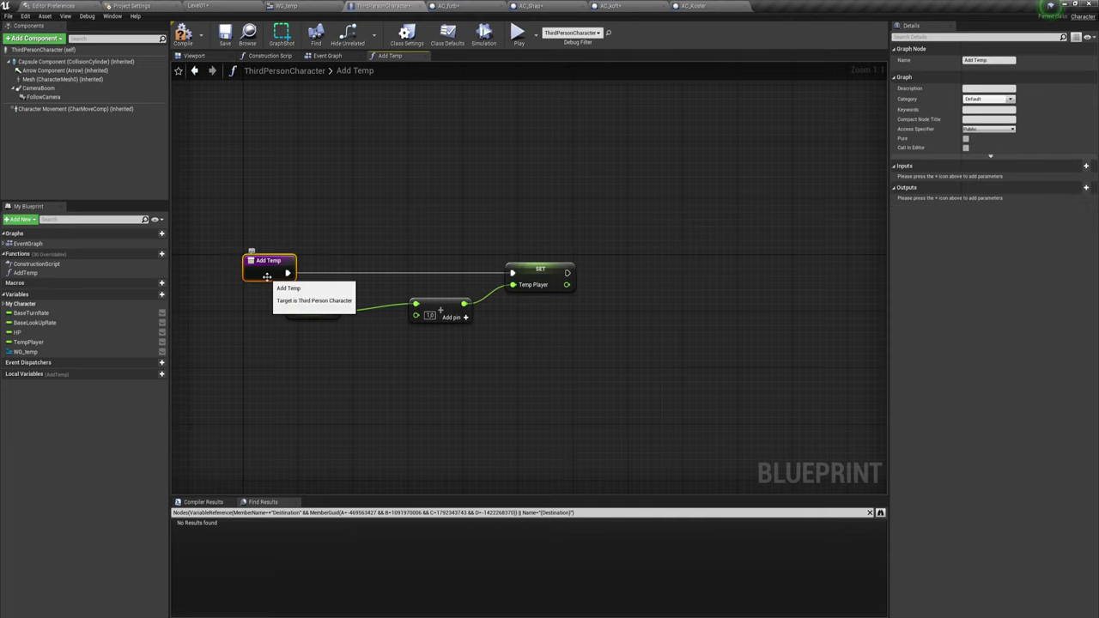
pyautogui.moveTo(464, 304); pyautogui.dragTo(492, 317)
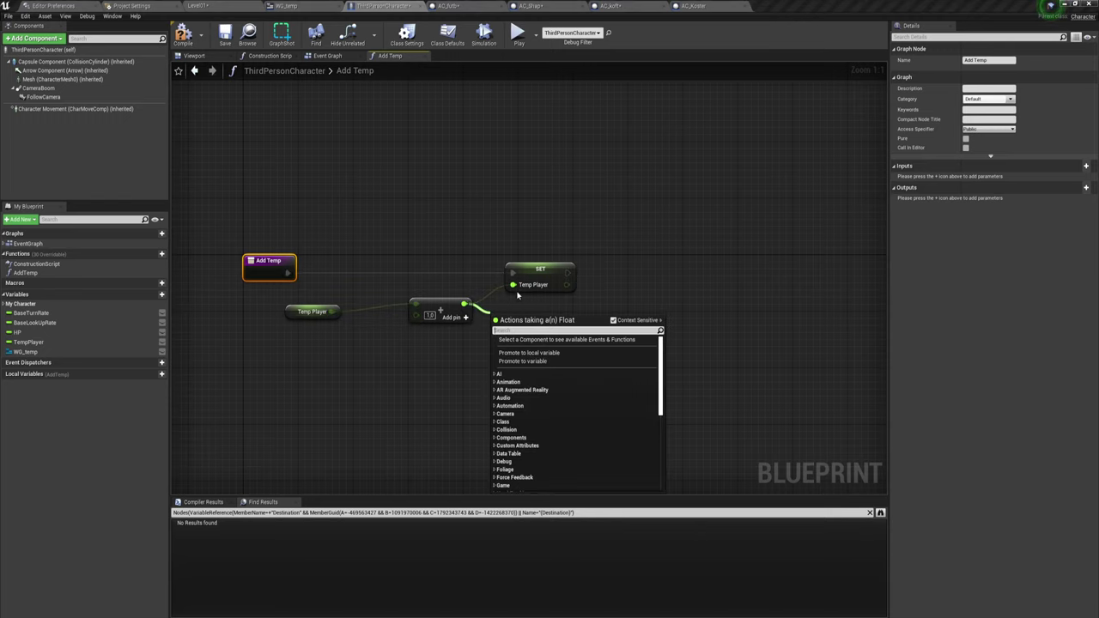
pyautogui.click(464, 243)
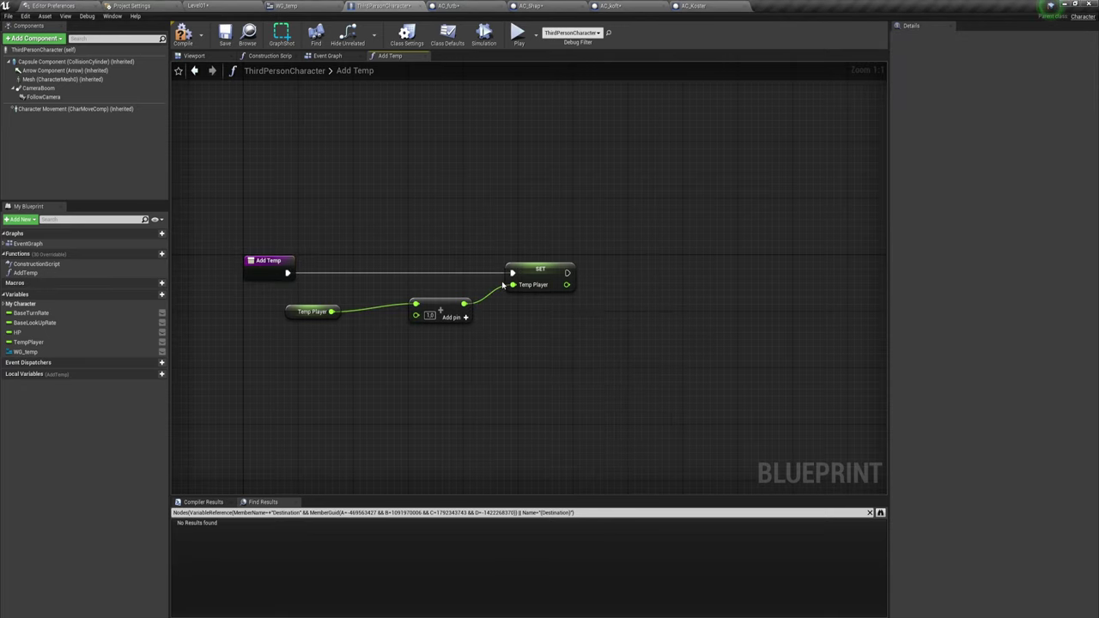
pyautogui.moveTo(416, 316); pyautogui.dragTo(269, 277)
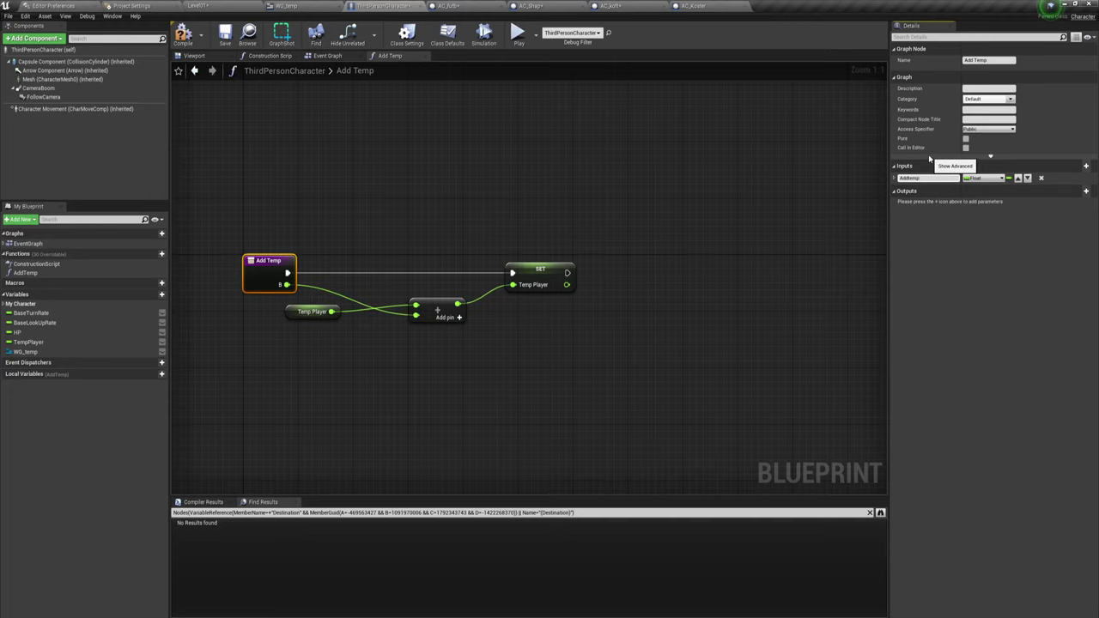
pyautogui.press('Return')
pyautogui.click(555, 422)
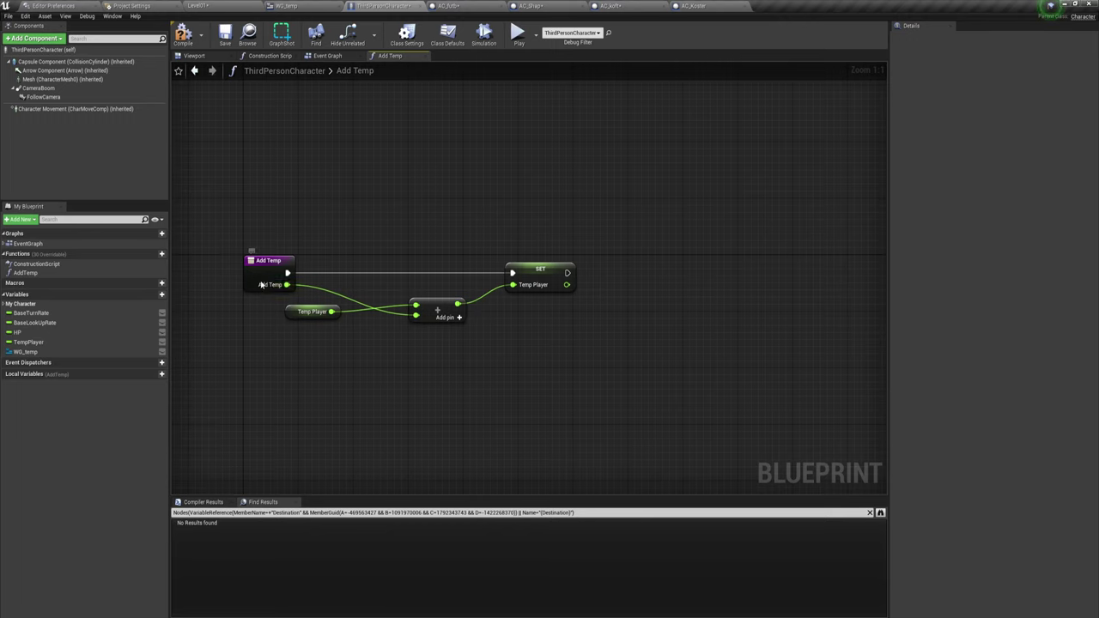
pyautogui.click(183, 35)
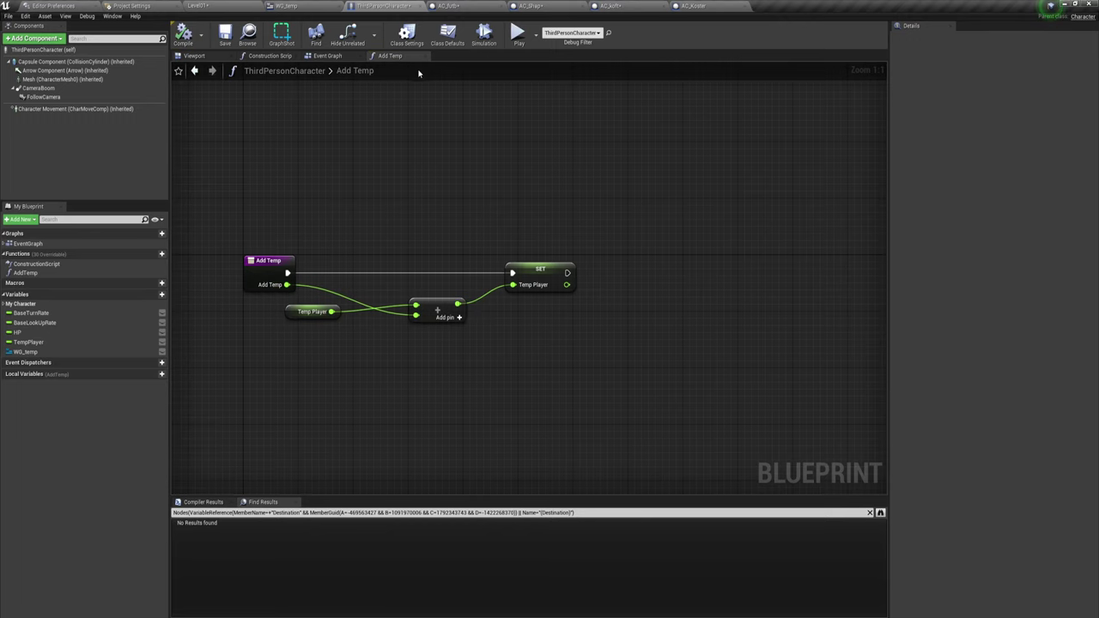
pyautogui.click(448, 6)
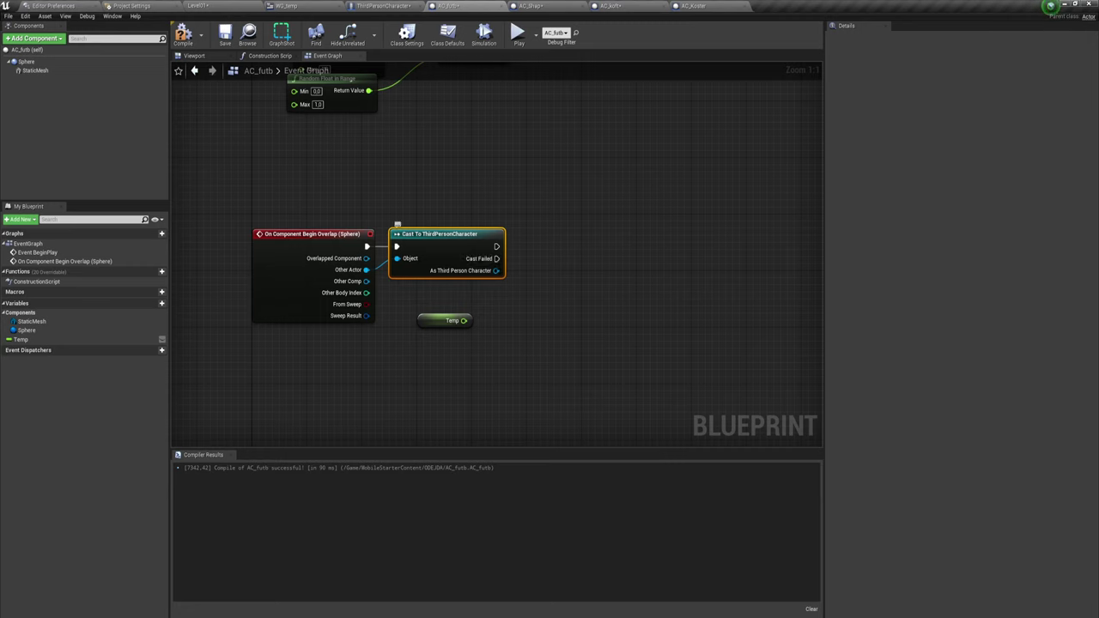
# Step: Call Add Temp on the cast character, passing the Temp variable as its amount
pyautogui.moveTo(496, 271); pyautogui.dragTo(563, 257)
pyautogui.write('add')
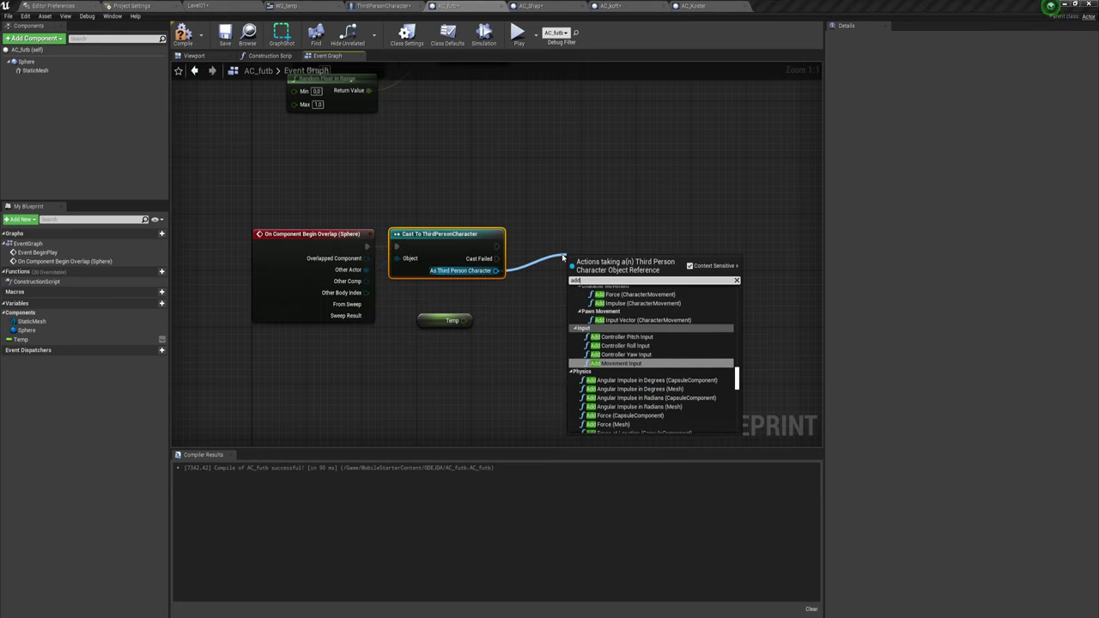
pyautogui.write(' te')
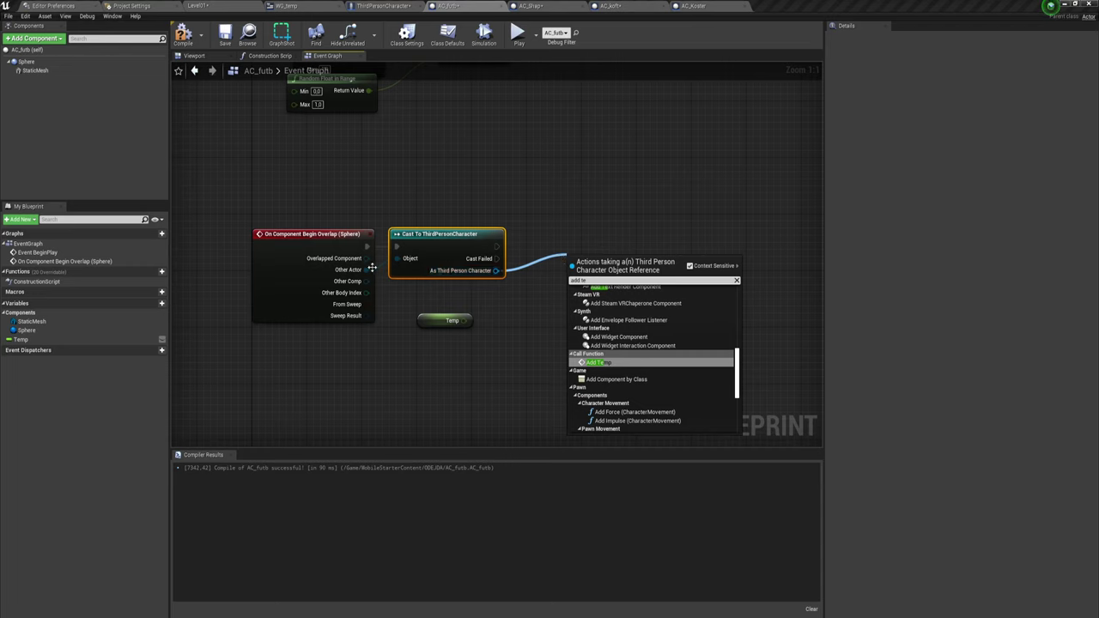
pyautogui.click(601, 362)
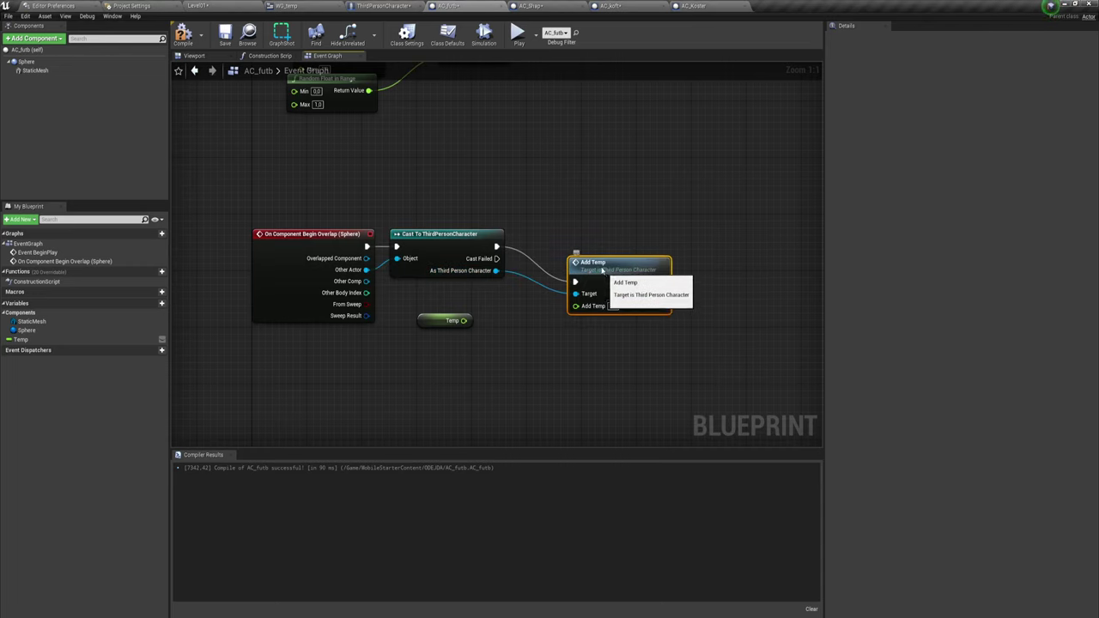
pyautogui.moveTo(577, 262); pyautogui.dragTo(543, 227)
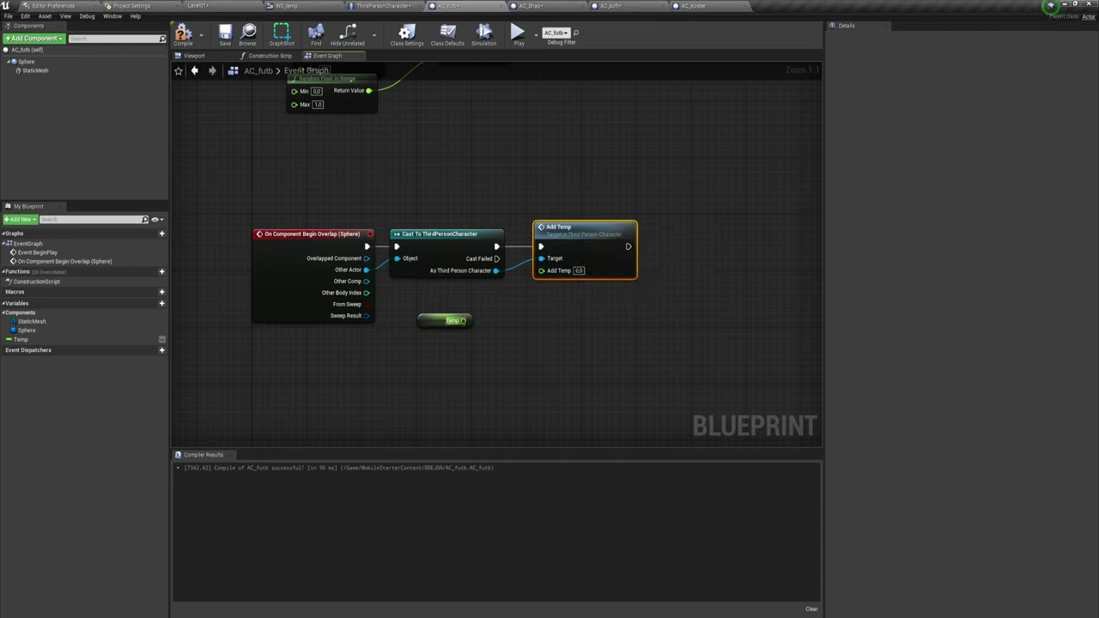
pyautogui.moveTo(464, 321); pyautogui.dragTo(542, 271)
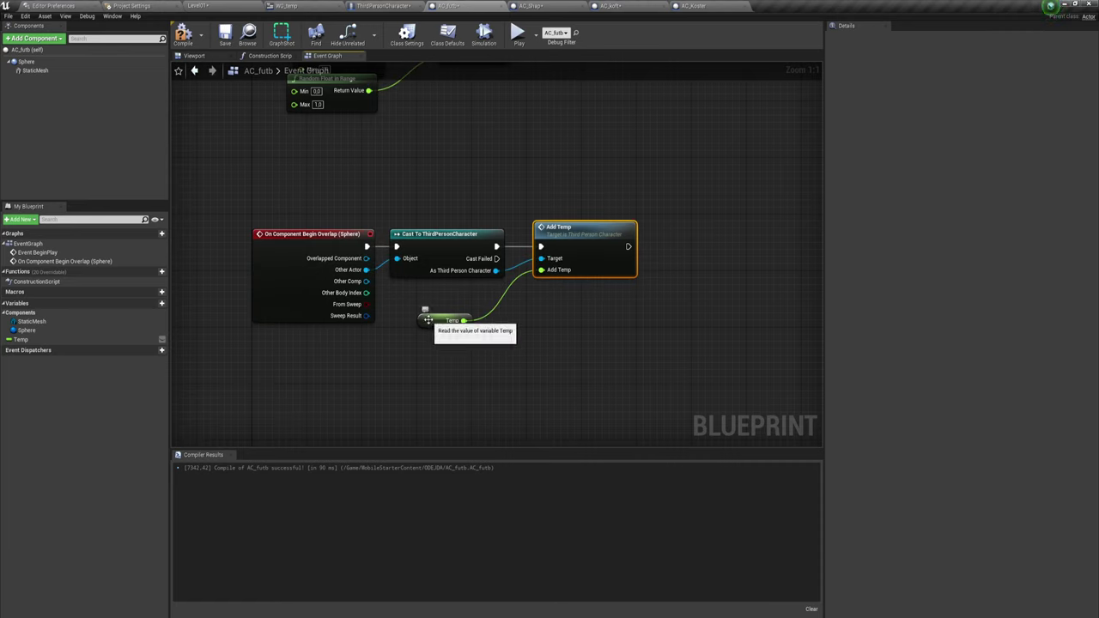
pyautogui.moveTo(427, 317); pyautogui.dragTo(455, 296)
pyautogui.moveTo(652, 357); pyautogui.dragTo(436, 184)
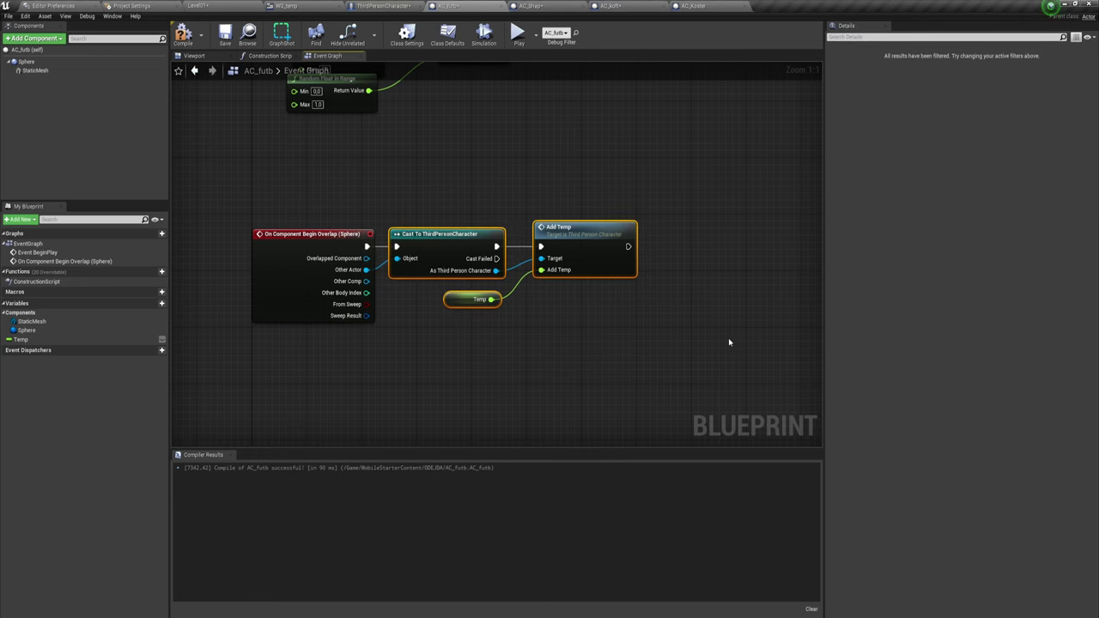
pyautogui.moveTo(687, 262); pyautogui.dragTo(616, 257, button='right')
# Step: Chain a DestroyActor node after Add Temp, aligned beside it, then switch to AC_Shap
pyautogui.moveTo(558, 241); pyautogui.dragTo(610, 245)
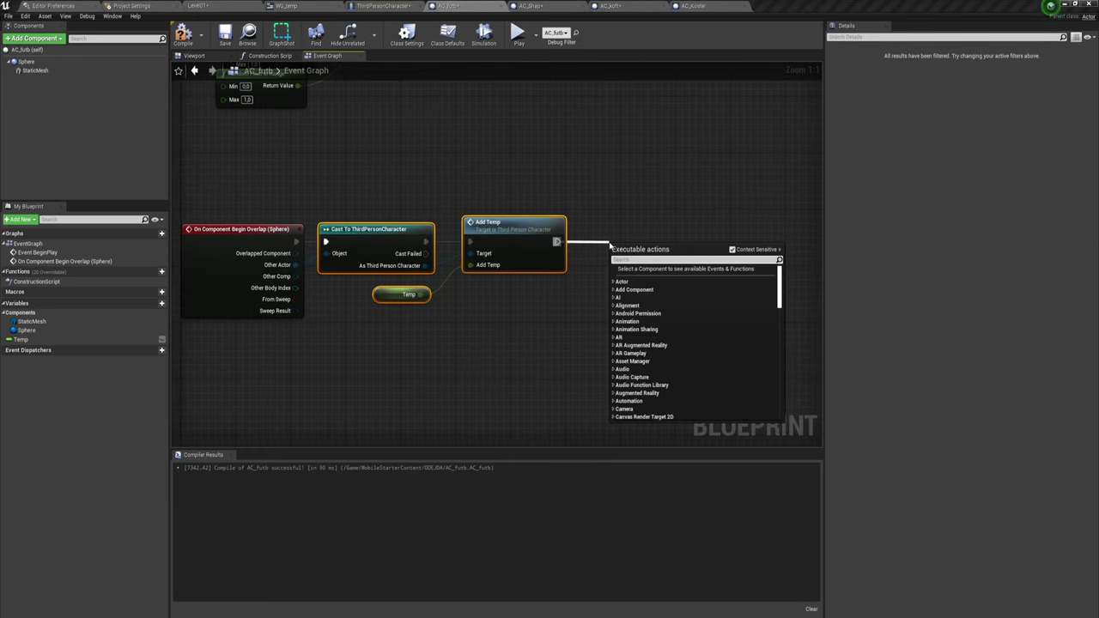
pyautogui.write('de')
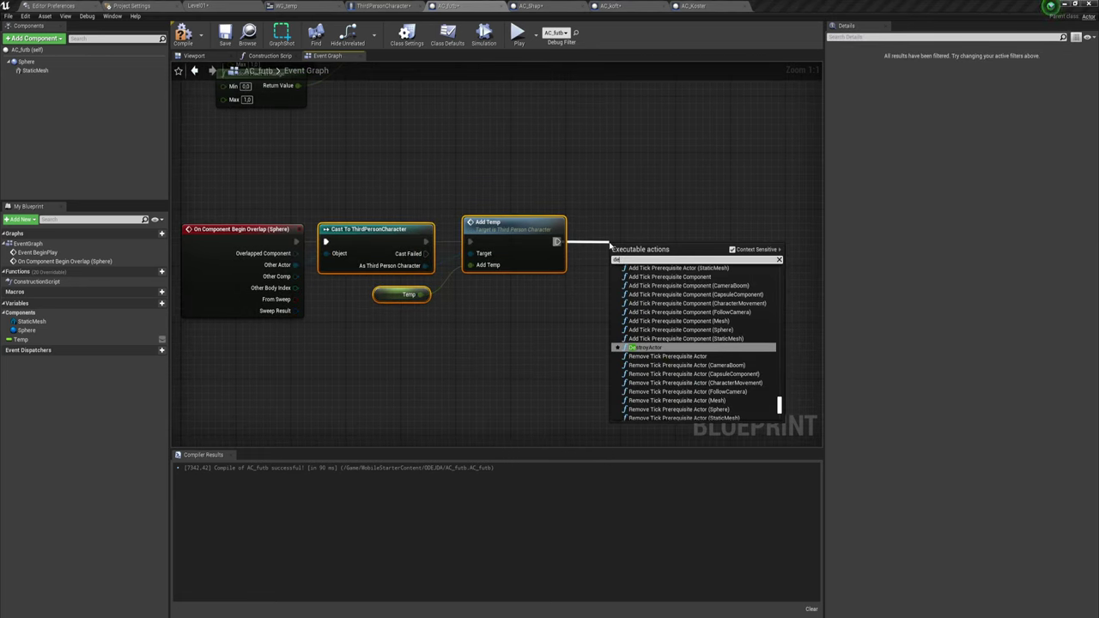
pyautogui.press('Return')
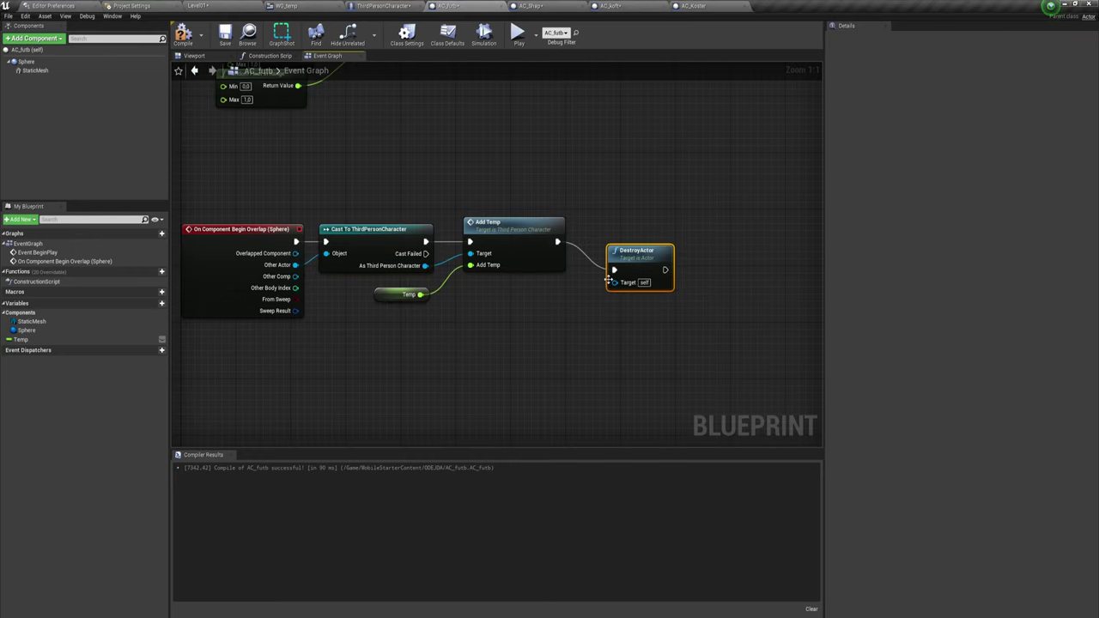
pyautogui.rightClick(611, 271)
pyautogui.click(632, 257)
pyautogui.moveTo(391, 169); pyautogui.dragTo(680, 329)
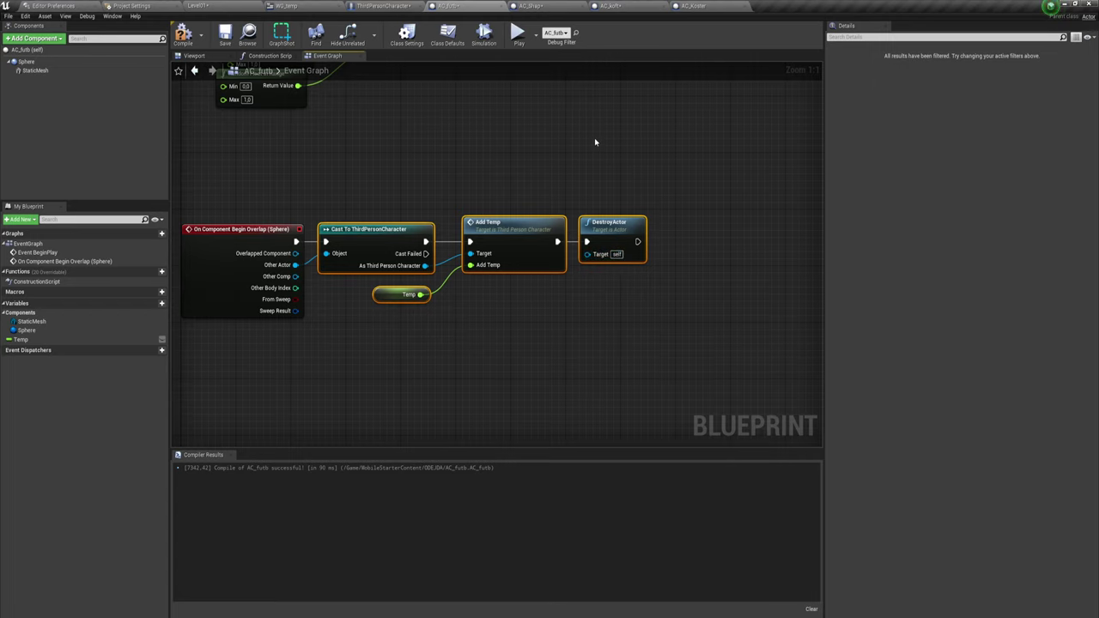
pyautogui.click(548, 7)
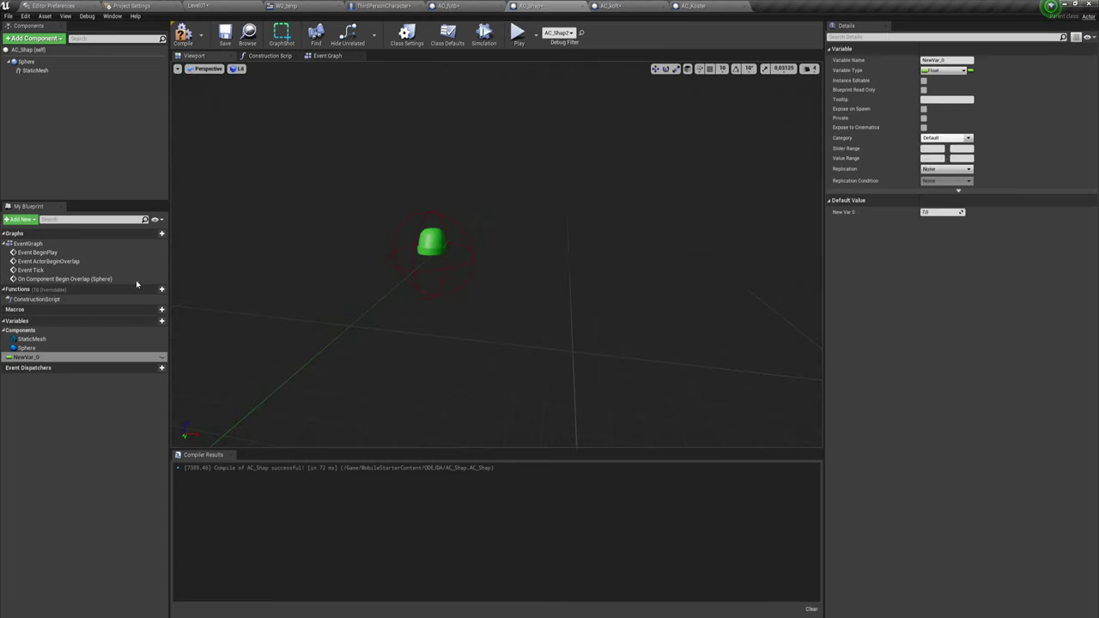
# Step: Rename AC_Shap's new variable to Temp and wire Other Actor into the cast's Object input
pyautogui.click(30, 357)
pyautogui.write('Temp')
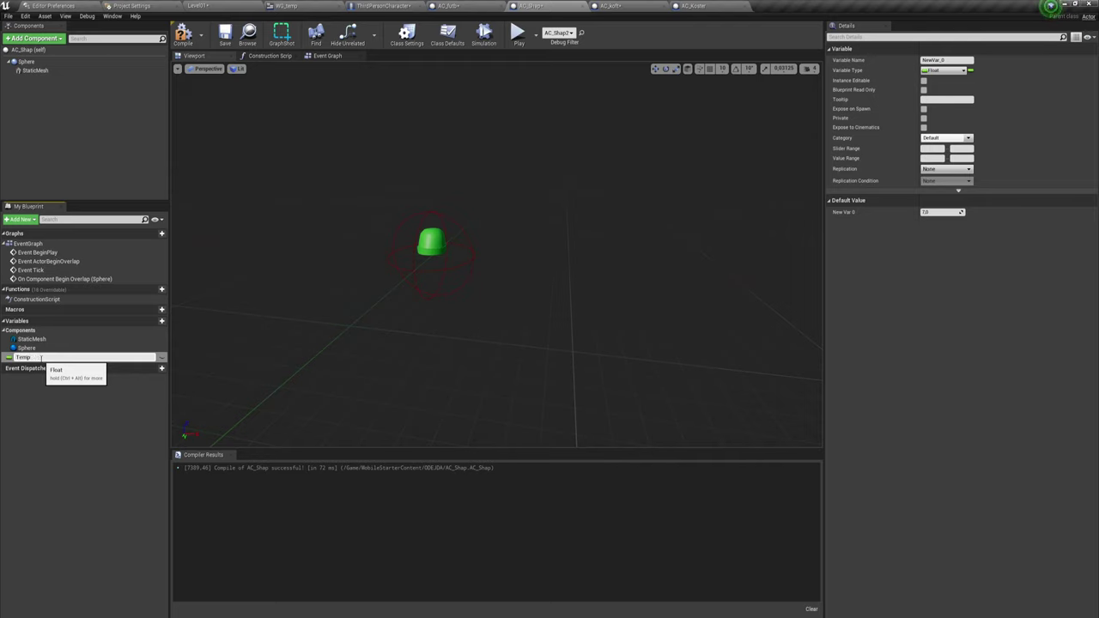
pyautogui.press('Return')
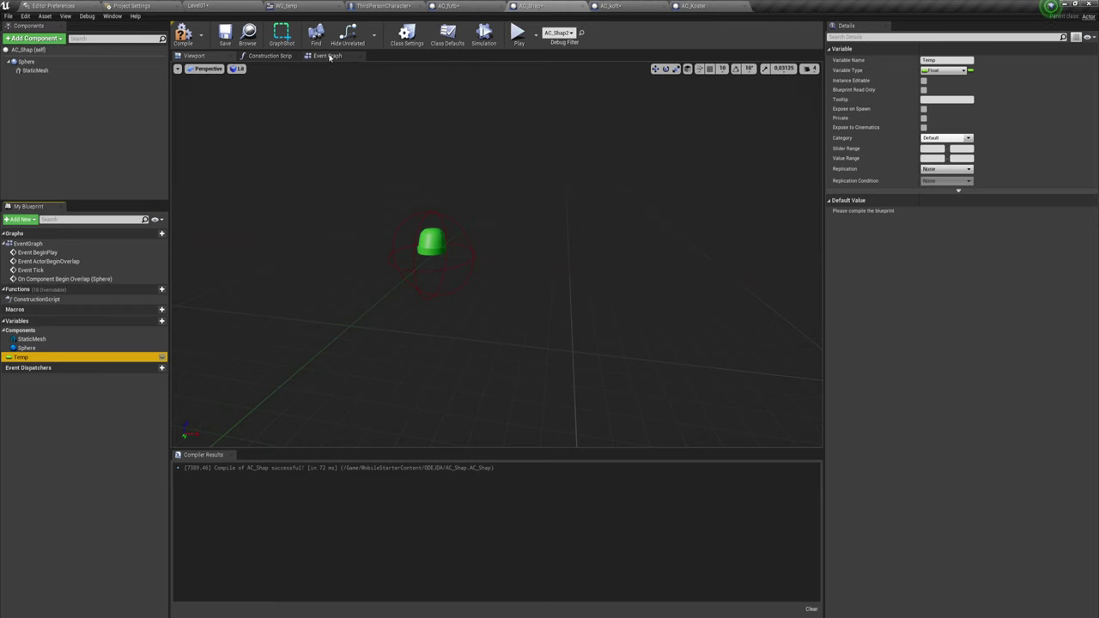
pyautogui.click(327, 55)
pyautogui.scroll(3, 449, 274)
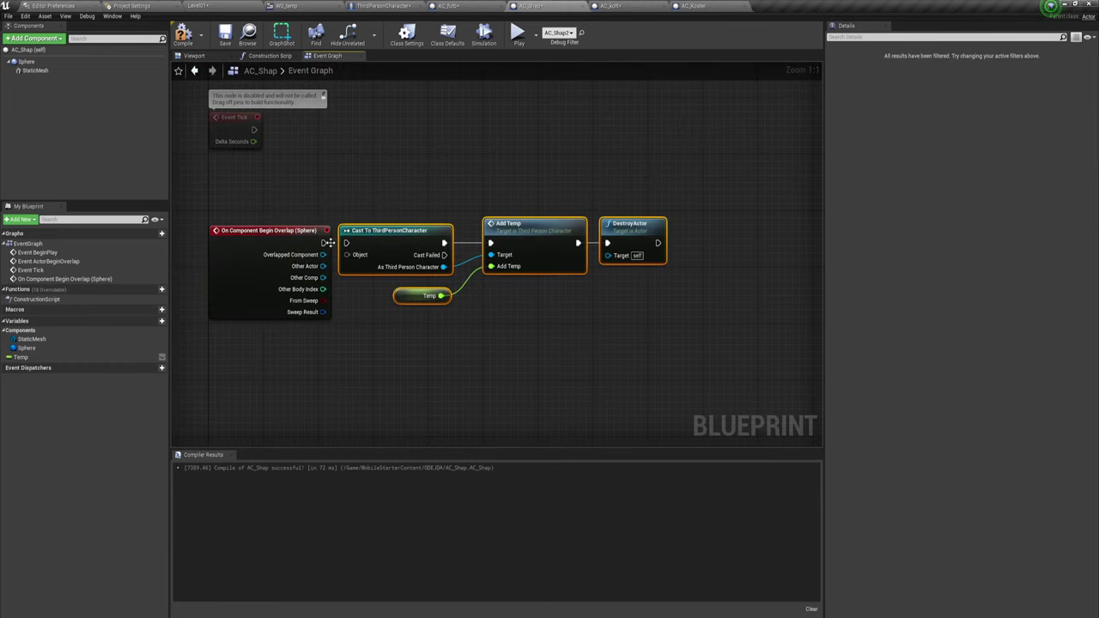
pyautogui.moveTo(323, 267); pyautogui.dragTo(347, 255)
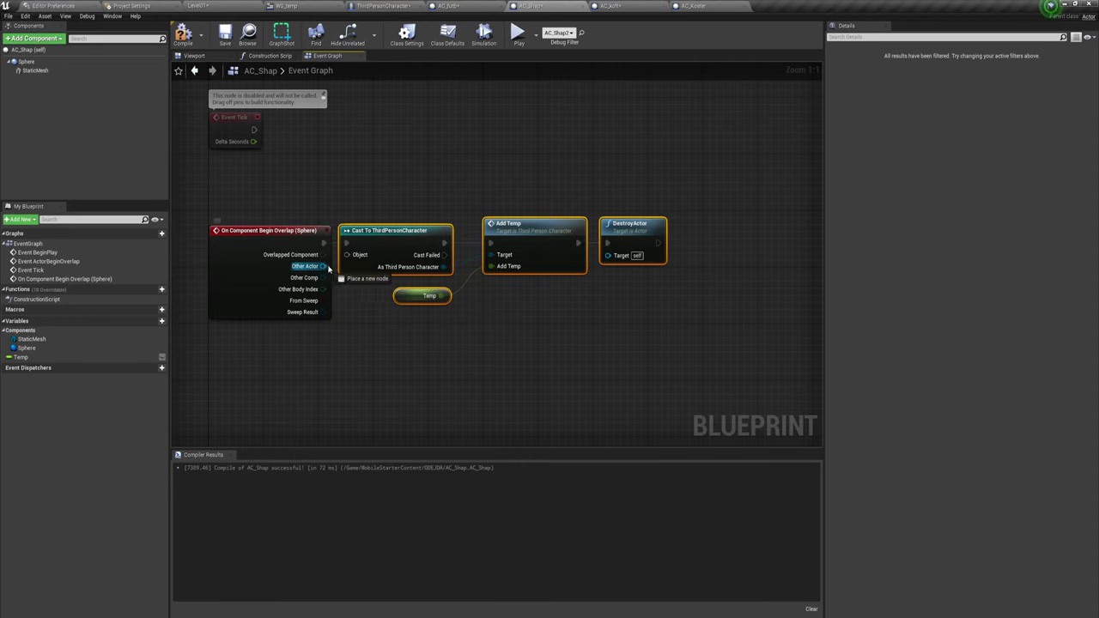
pyautogui.moveTo(668, 395); pyautogui.dragTo(652, 399, button='right')
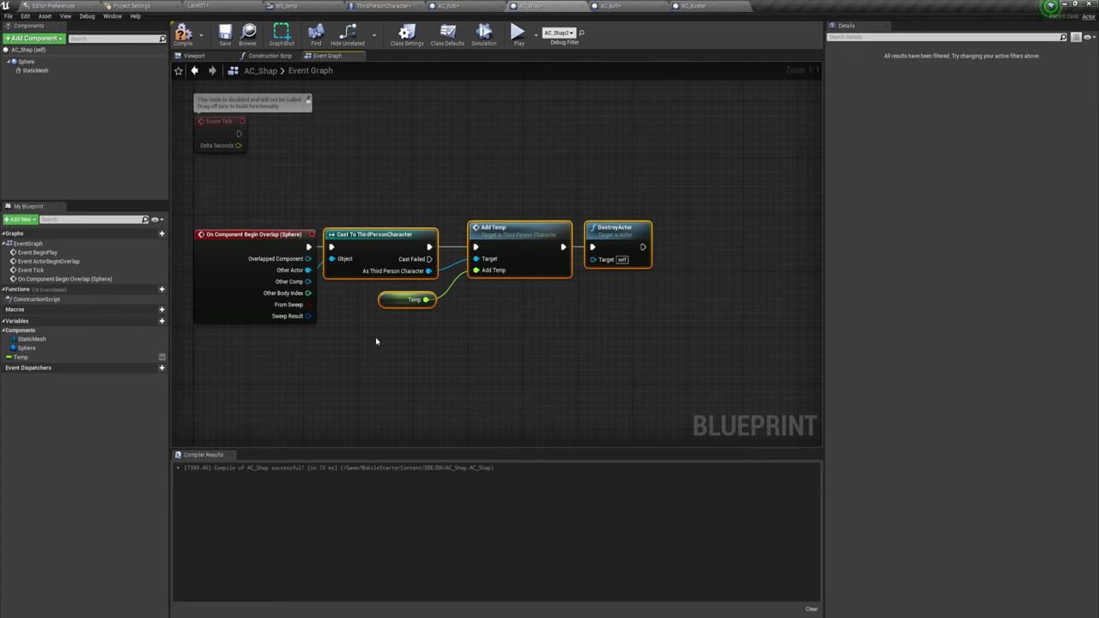
# Step: Compile AC_Shap and set Temp's default value to 7.0, then switch to AC_koft
pyautogui.click(407, 300)
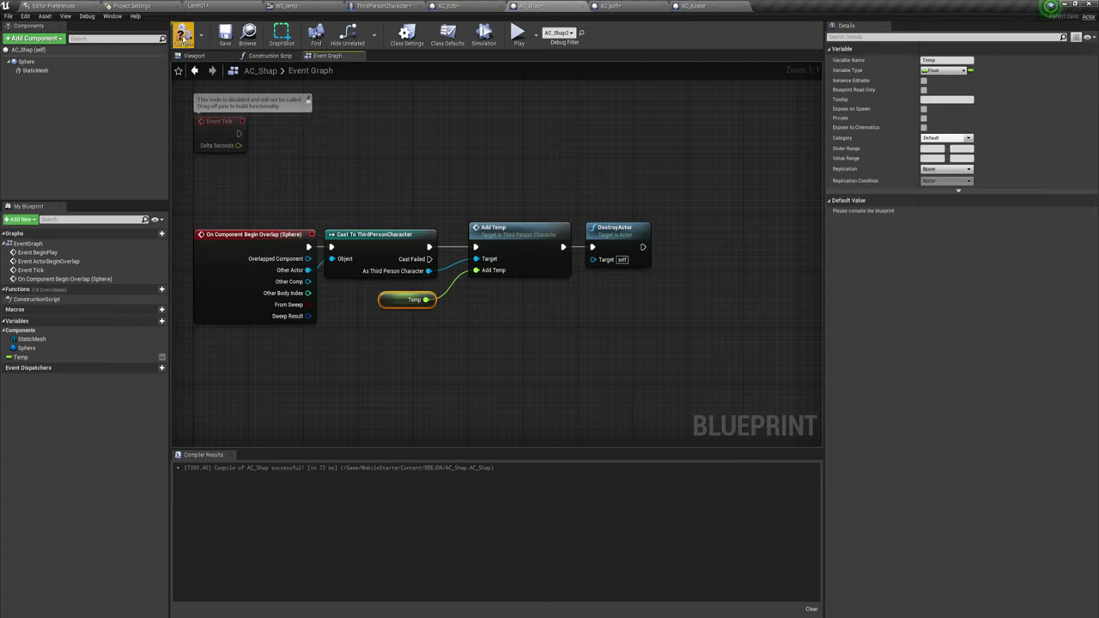
pyautogui.click(183, 34)
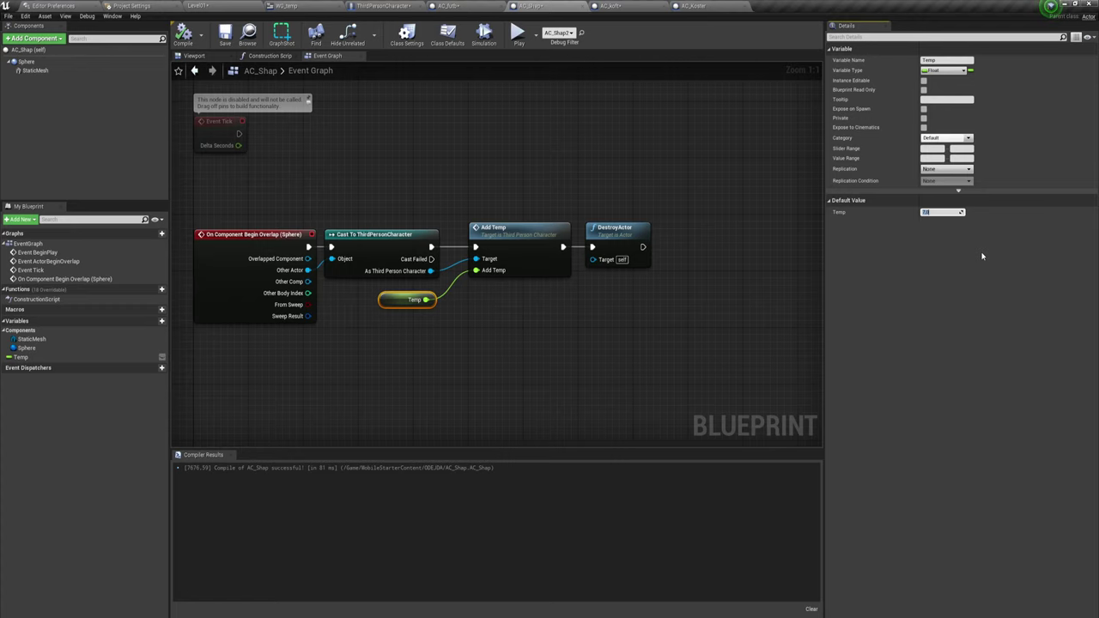
pyautogui.write('7')
pyautogui.press('Return')
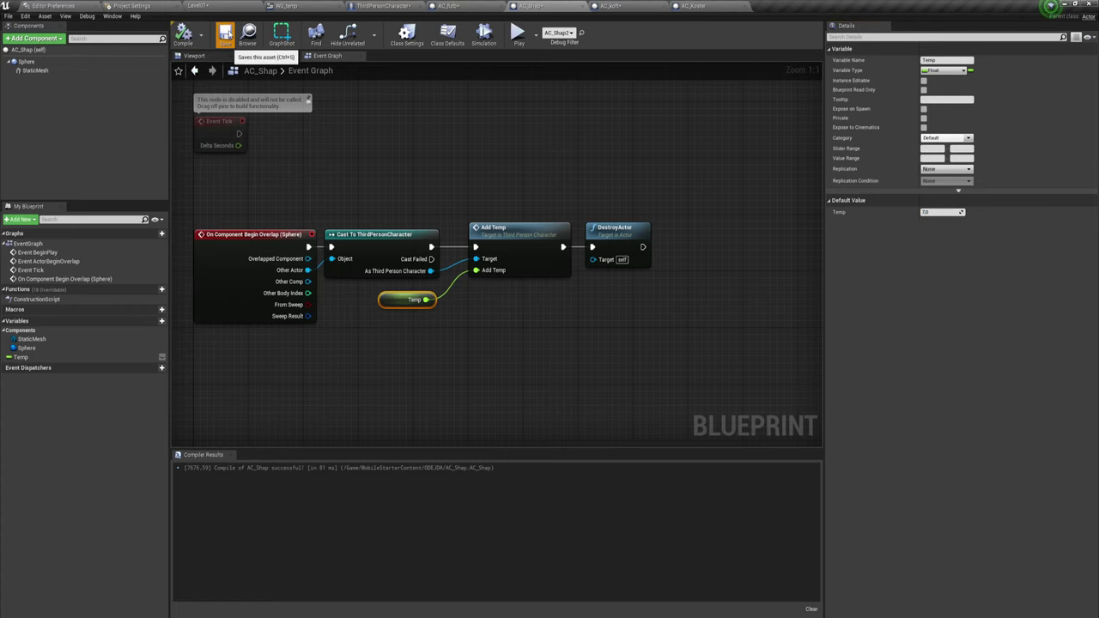
pyautogui.click(612, 6)
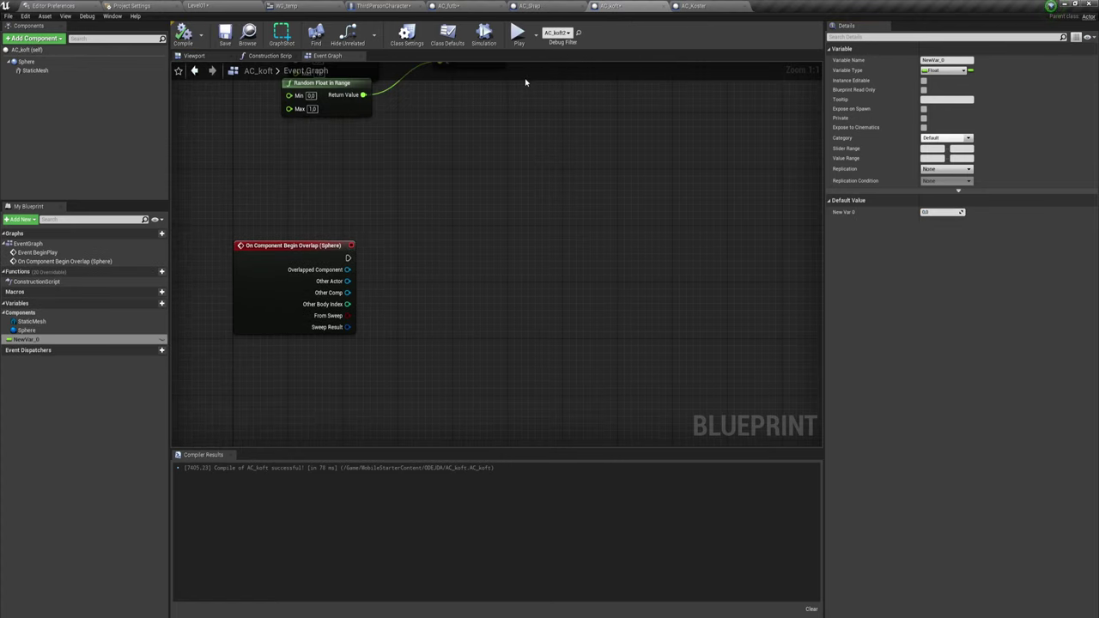
# Step: Rename AC_koft's new variable to Temp, compile, and set its default to 35.0
pyautogui.doubleClick(34, 339)
pyautogui.write('Temp')
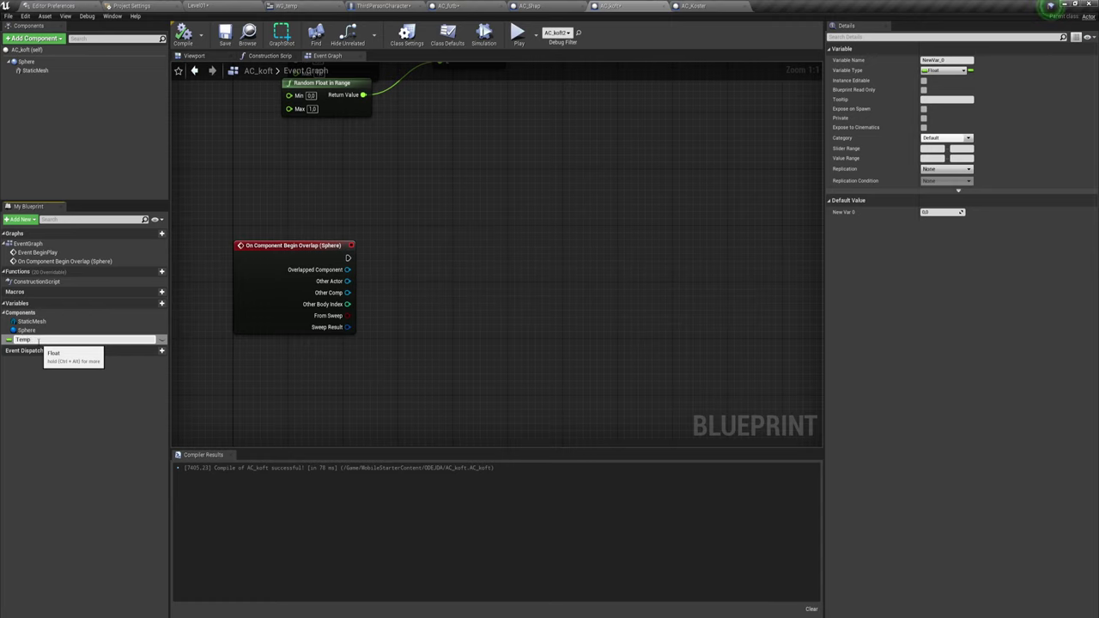
pyautogui.press('Return')
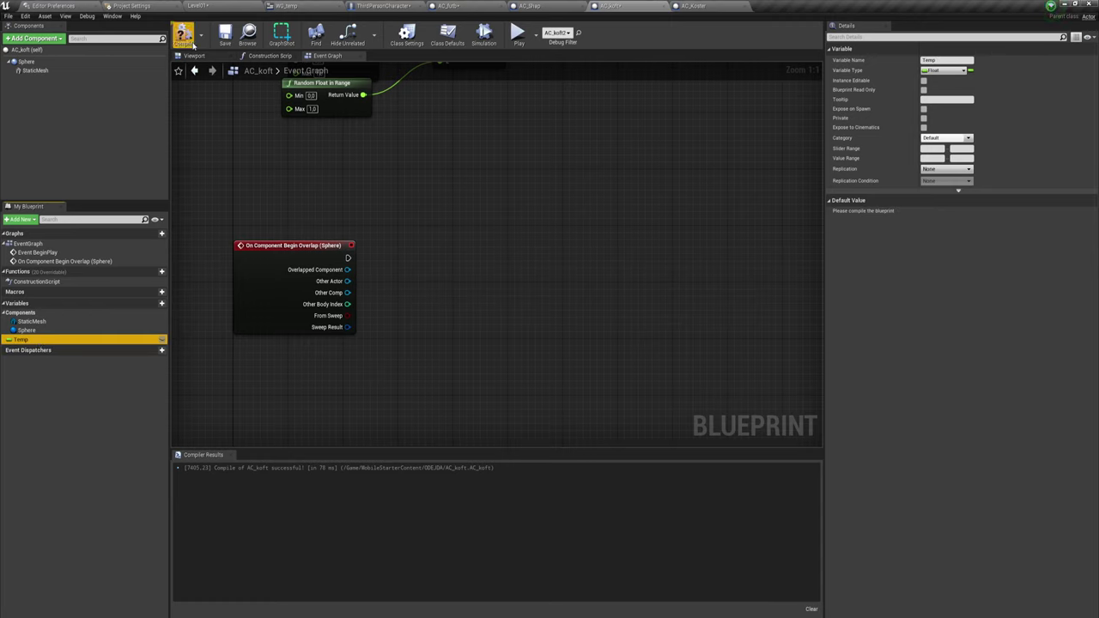
pyautogui.click(183, 36)
pyautogui.click(940, 213)
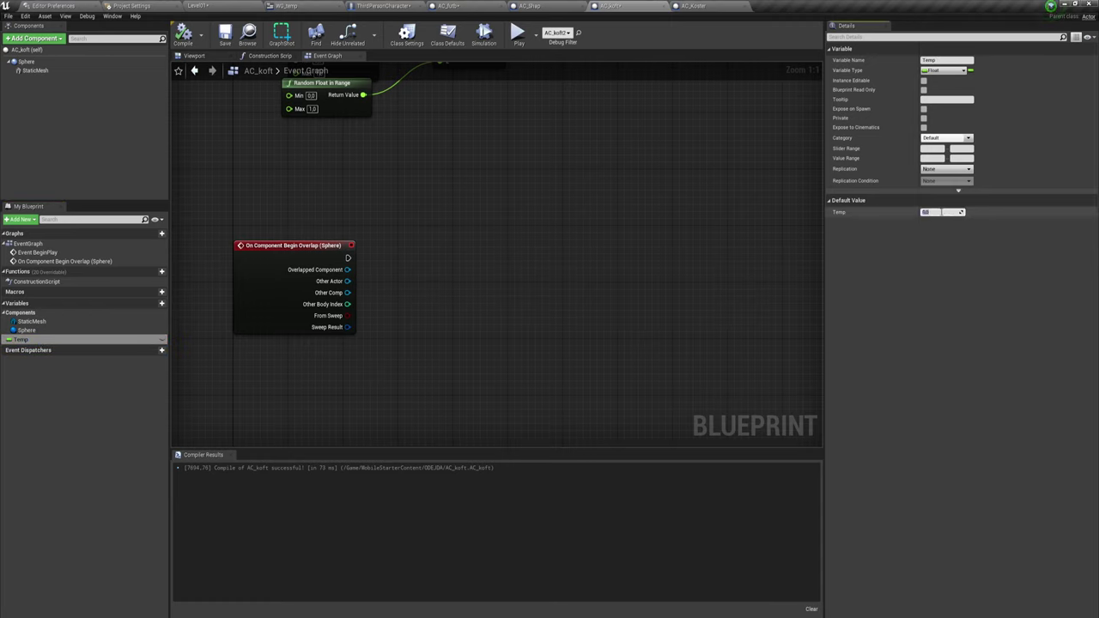
pyautogui.press('Return')
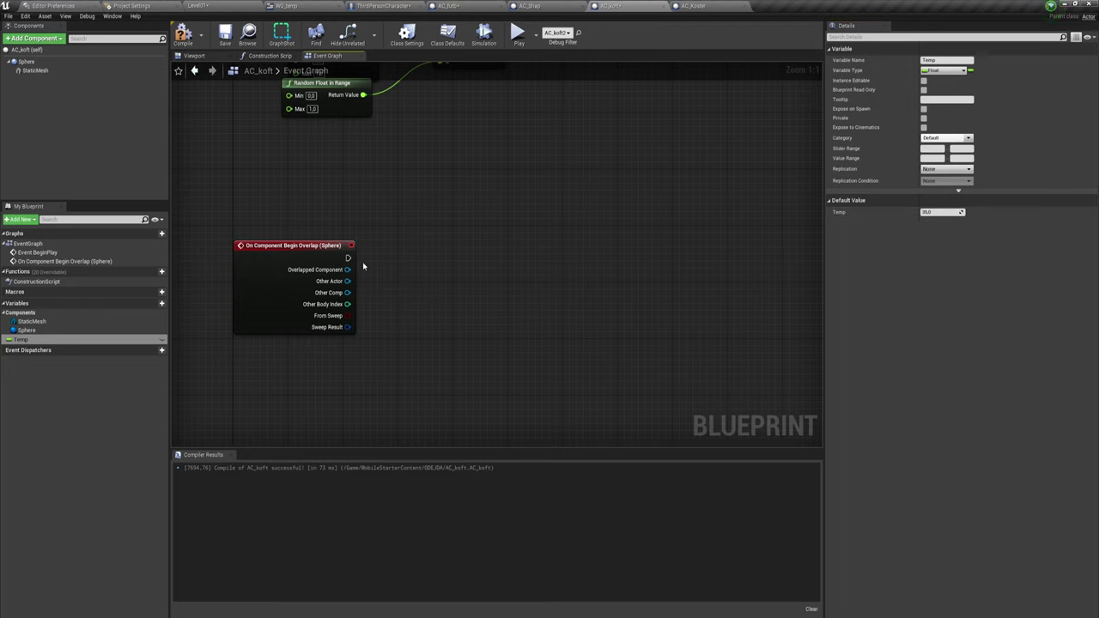
# Step: Paste the cast, Add Temp and DestroyActor nodes, wire Other Actor into the cast, and compile
pyautogui.hotkey('ctrl', 'v')
pyautogui.moveTo(390, 275); pyautogui.dragTo(438, 254)
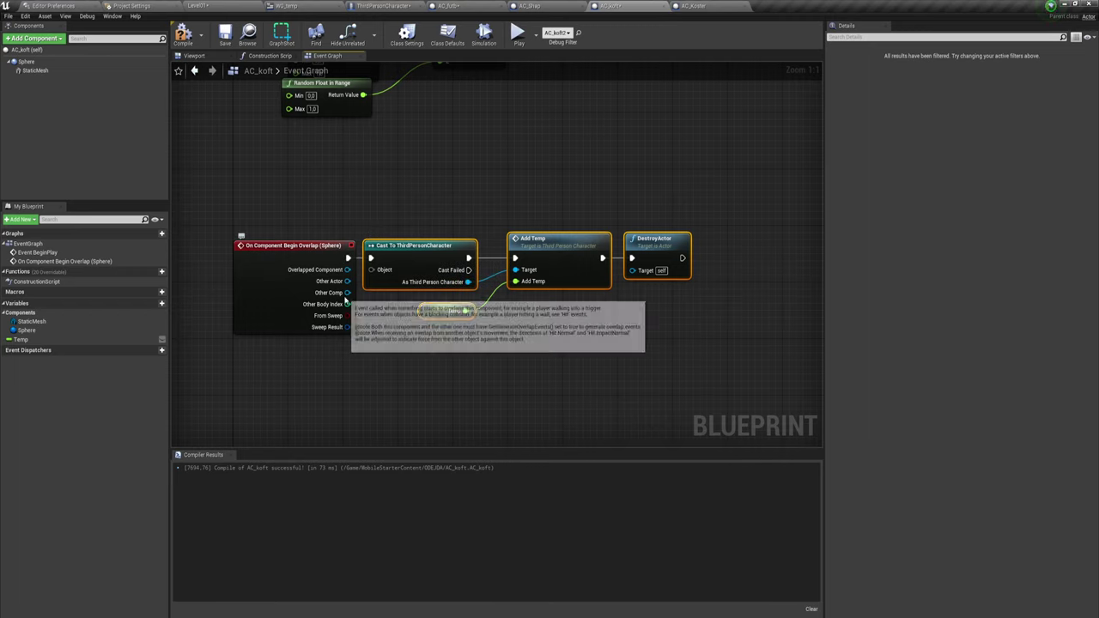
pyautogui.moveTo(347, 281)
pyautogui.mouseDown()
pyautogui.moveTo(370, 297)
pyautogui.moveTo(377, 271)
pyautogui.mouseUp()
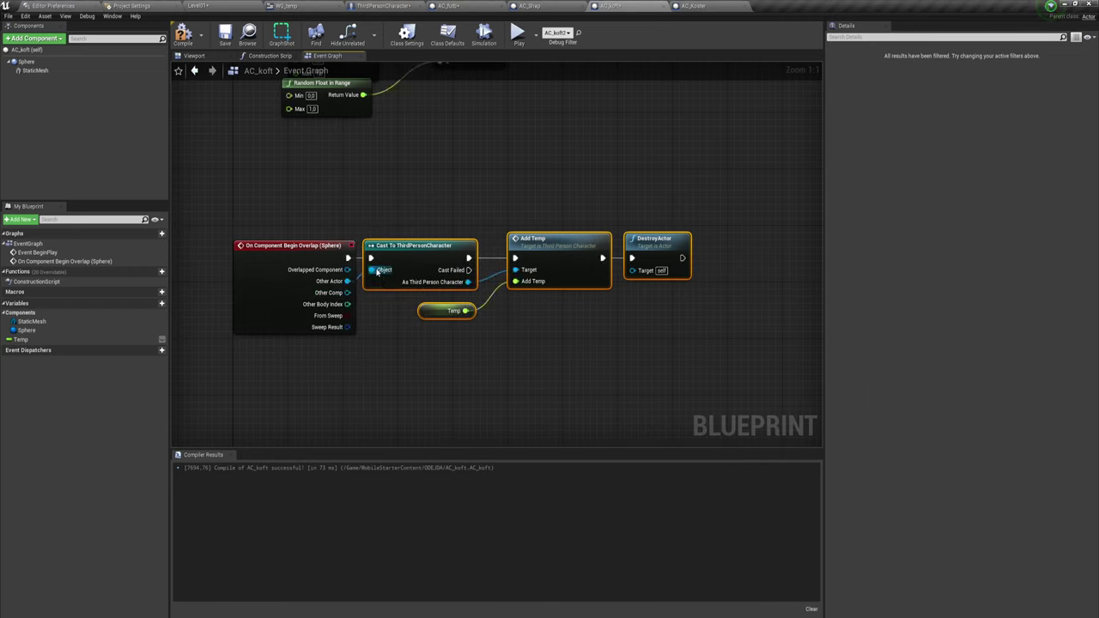
pyautogui.click(623, 404)
pyautogui.click(182, 34)
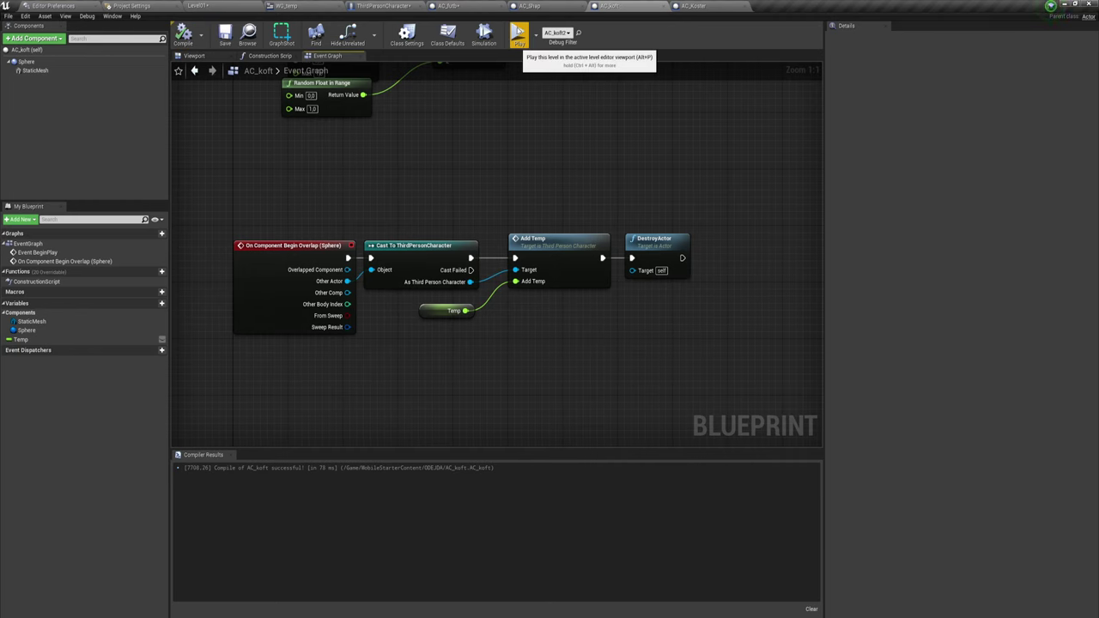
pyautogui.click(468, 6)
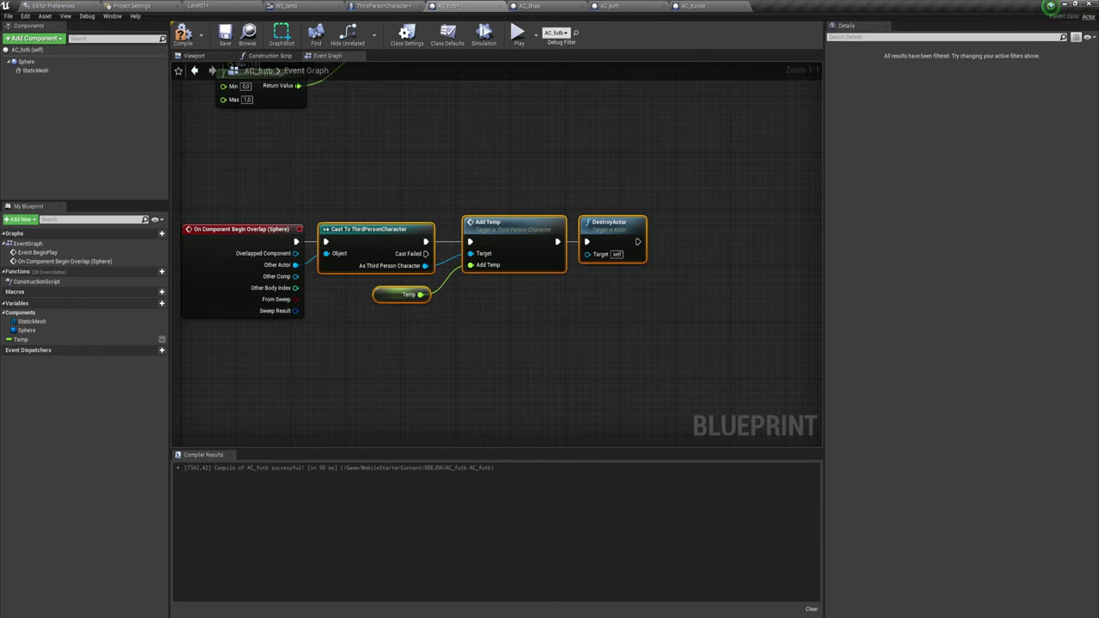
# Step: Recompile AC_futb, close the AC_Koster blueprint, and go back to Level01
pyautogui.click(183, 34)
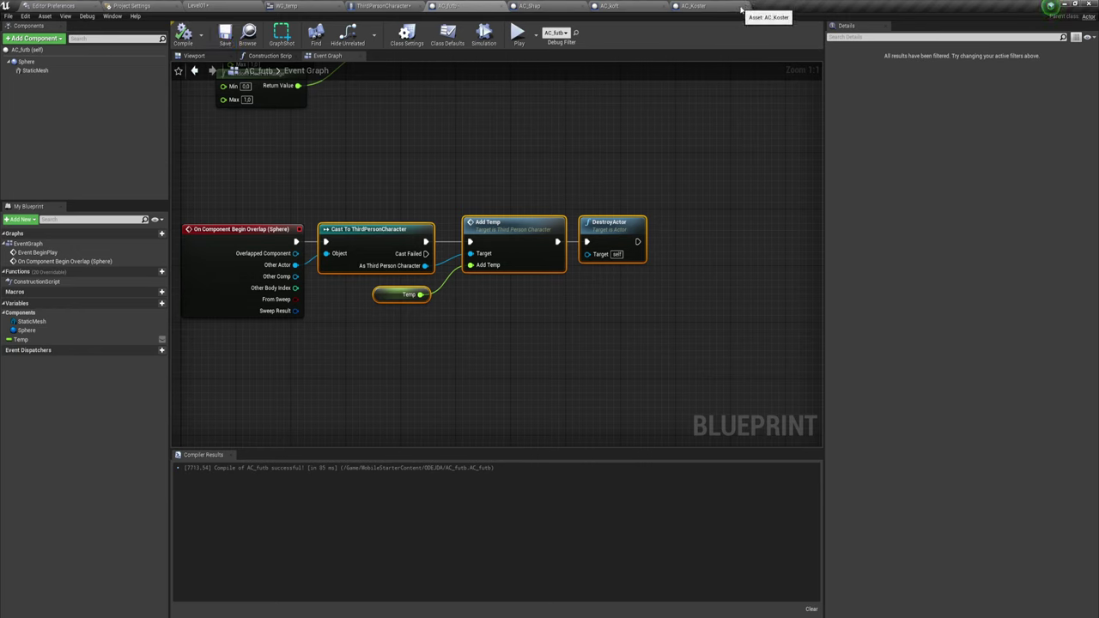
pyautogui.click(741, 7)
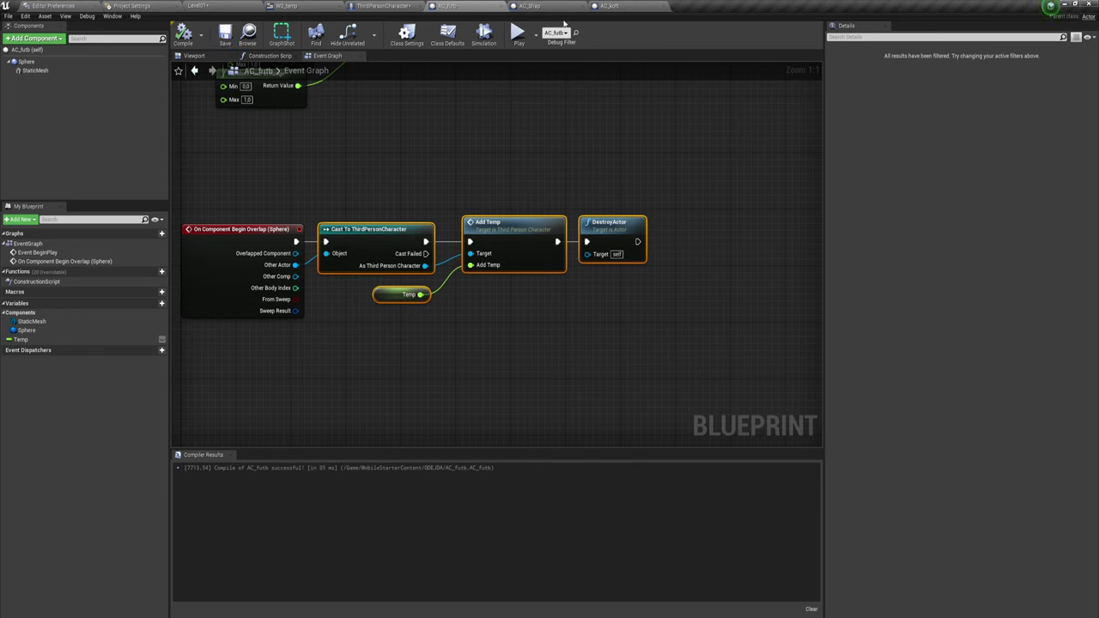
pyautogui.click(252, 6)
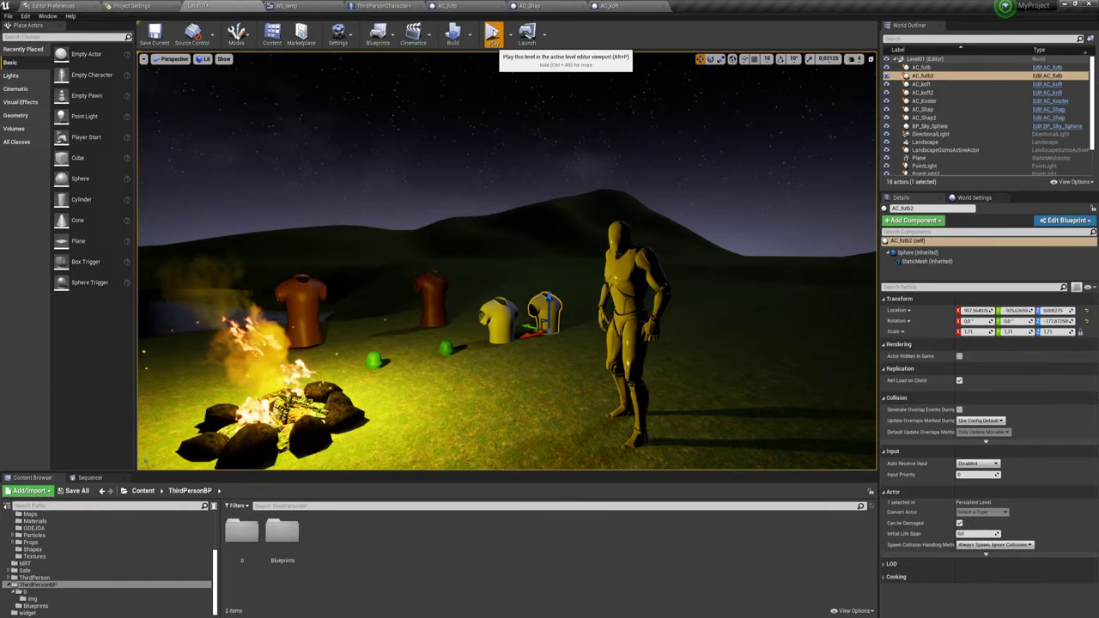
# Step: Play-test Level01, running over the shirt pickups until the Одежда bar fills, then stop
pyautogui.click(493, 35)
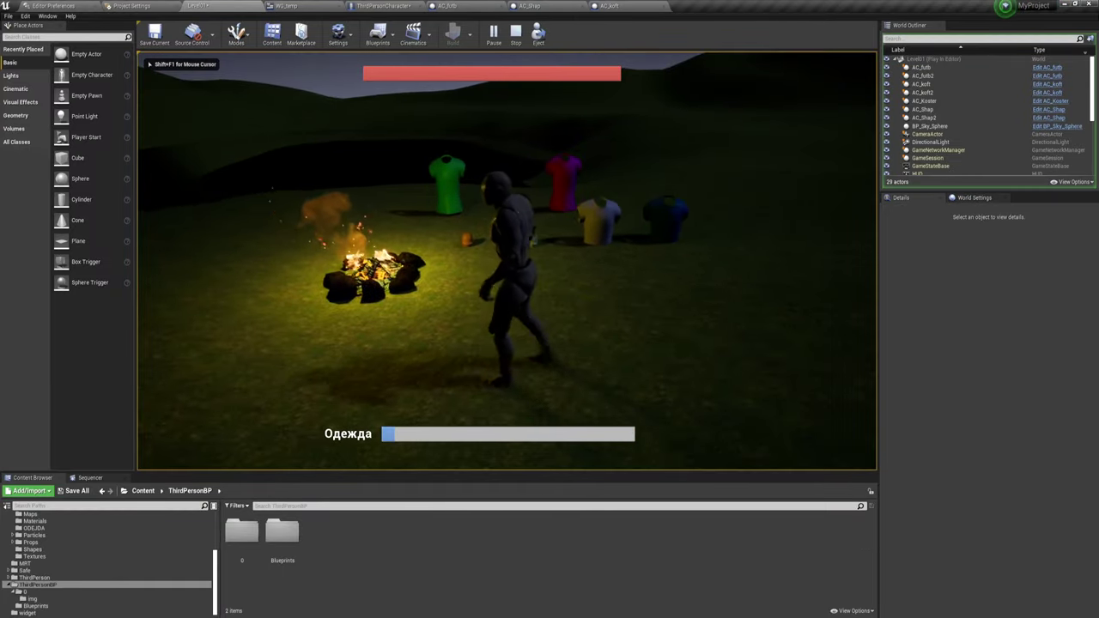
pyautogui.press('a')
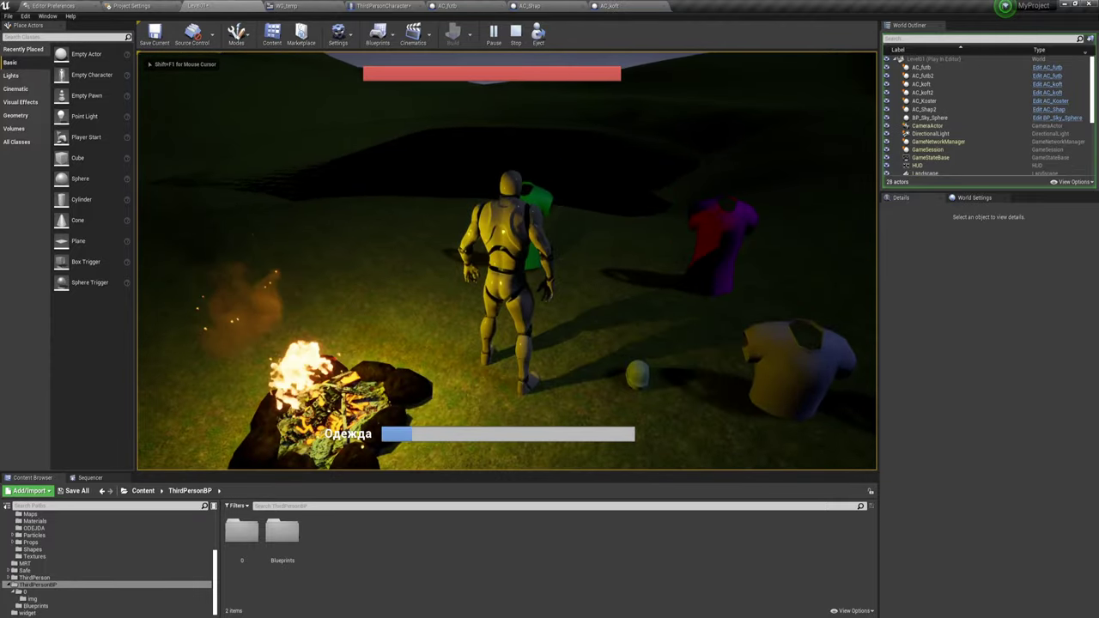
pyautogui.press('w')
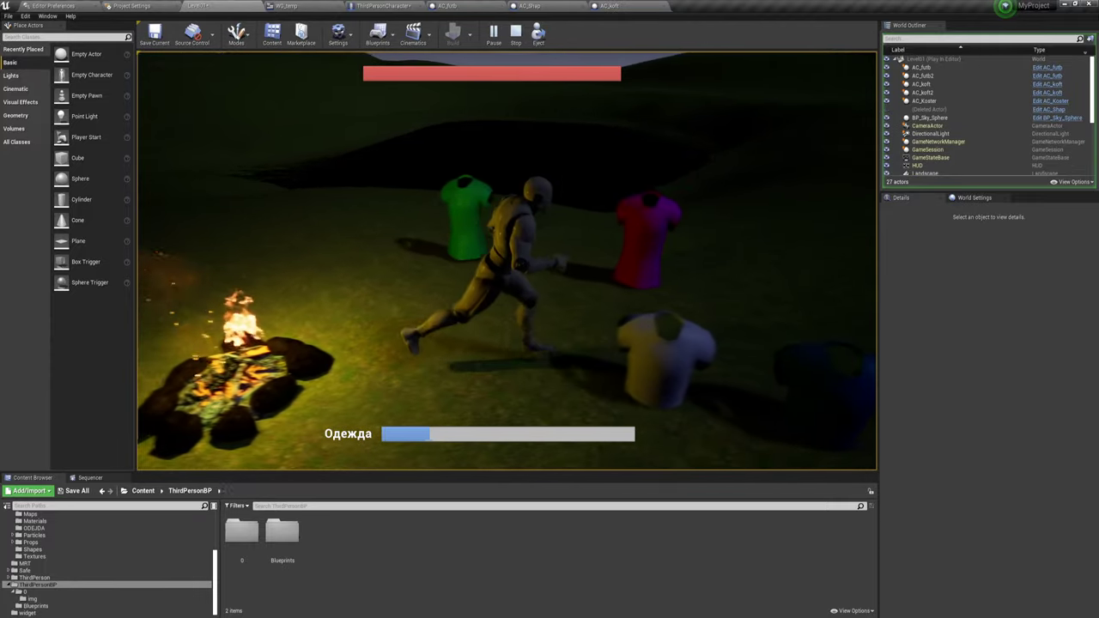
pyautogui.press('w')
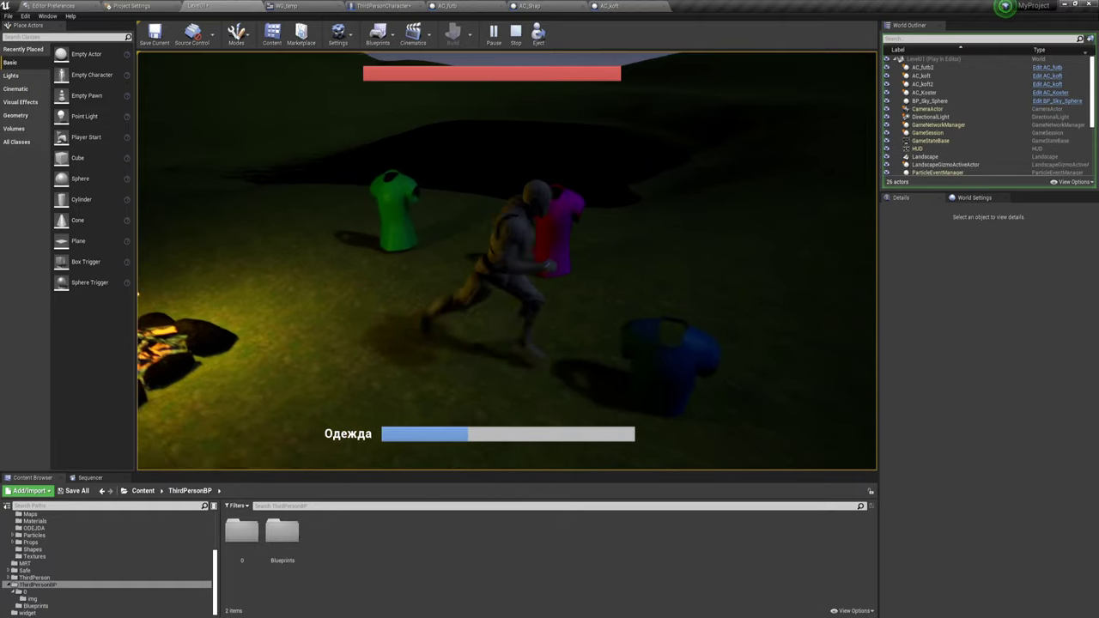
pyautogui.press('w')
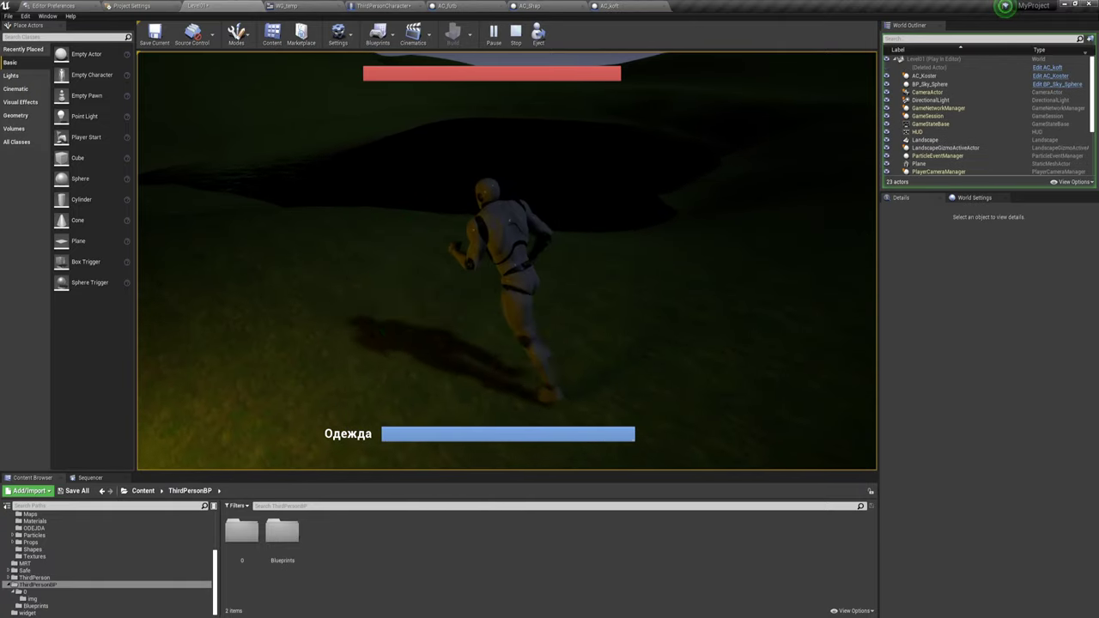
pyautogui.press('s')
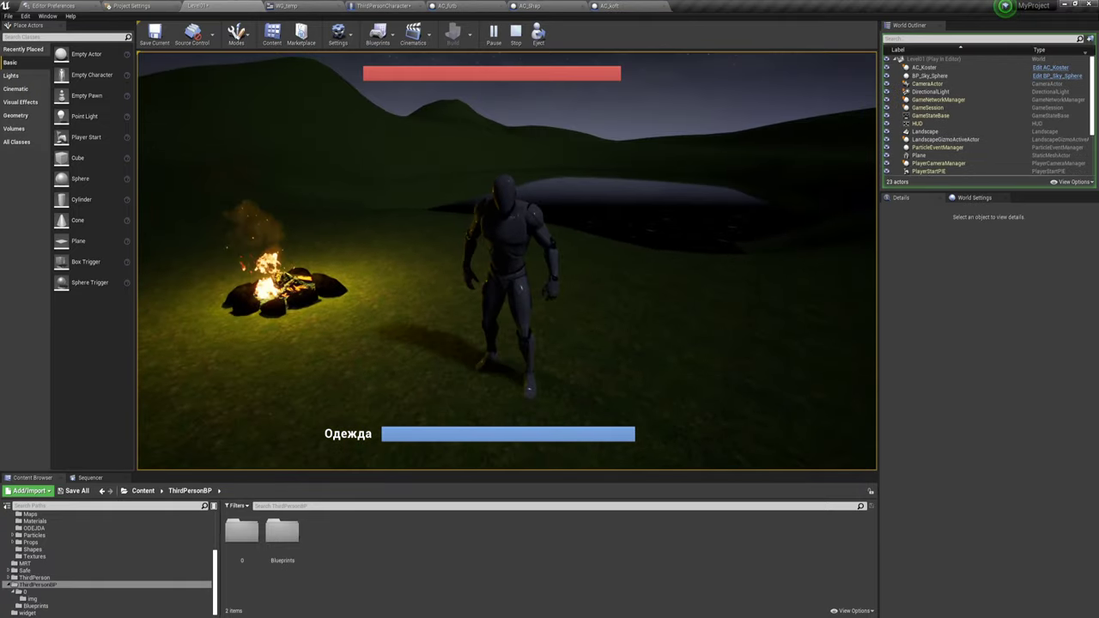
pyautogui.press('s')
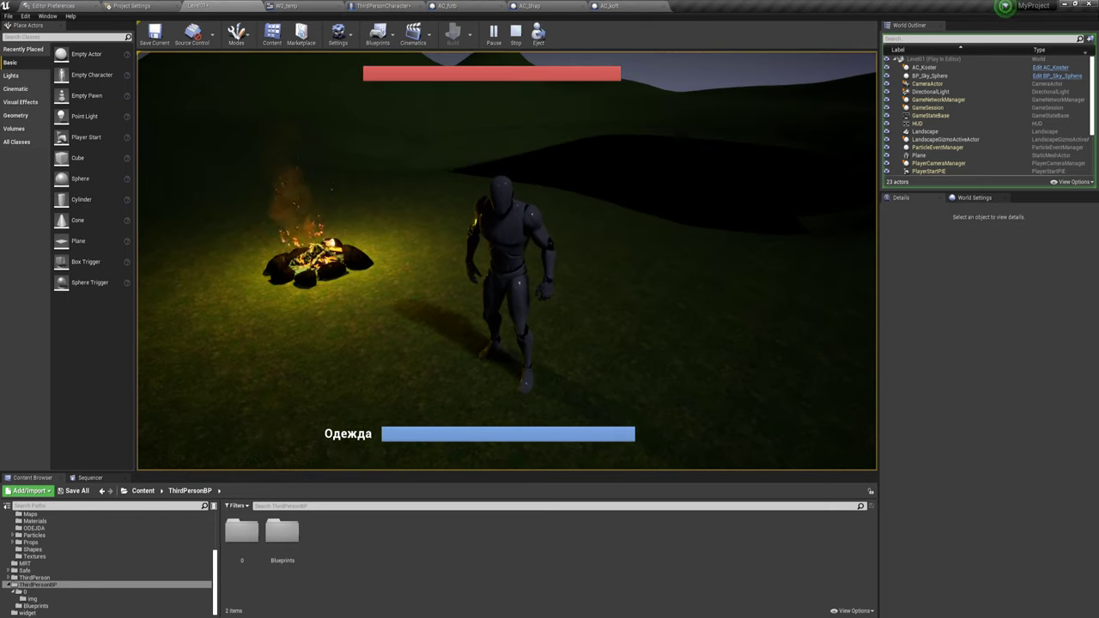
pyautogui.press('Escape')
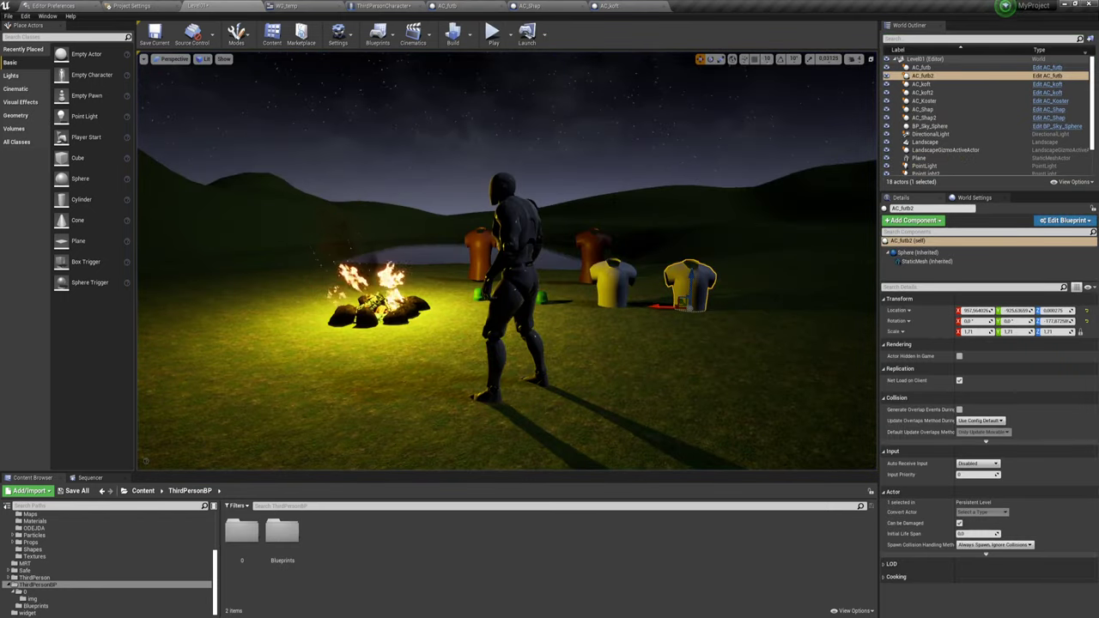
# Step: Fly the viewport over the level and select the AC_koft shirts and AC_Shap2 sphere
pyautogui.press('w')
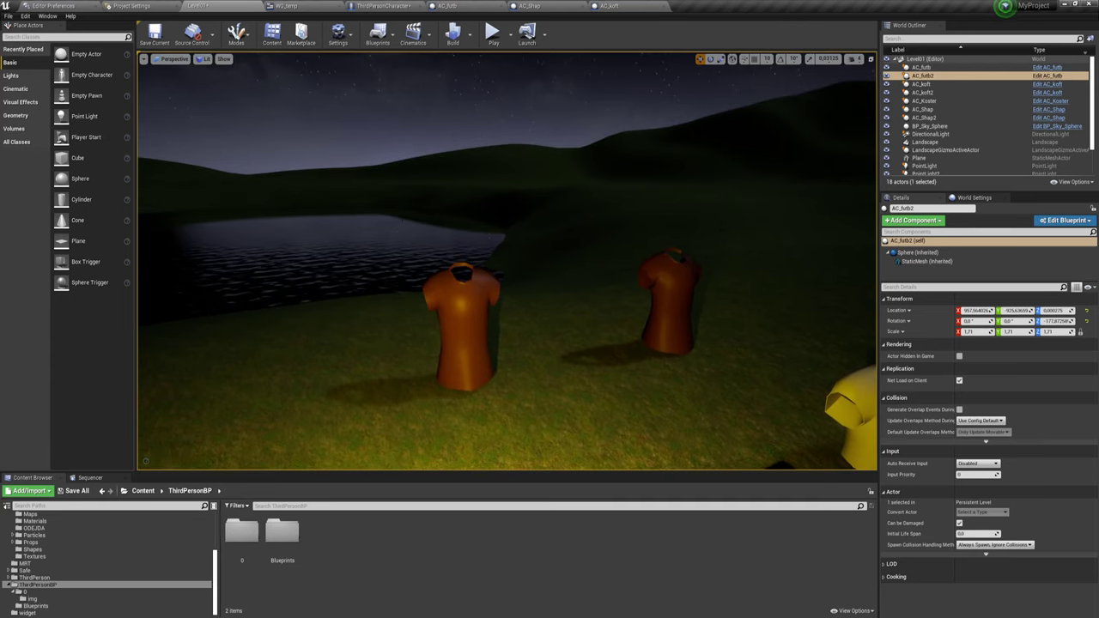
pyautogui.press('s')
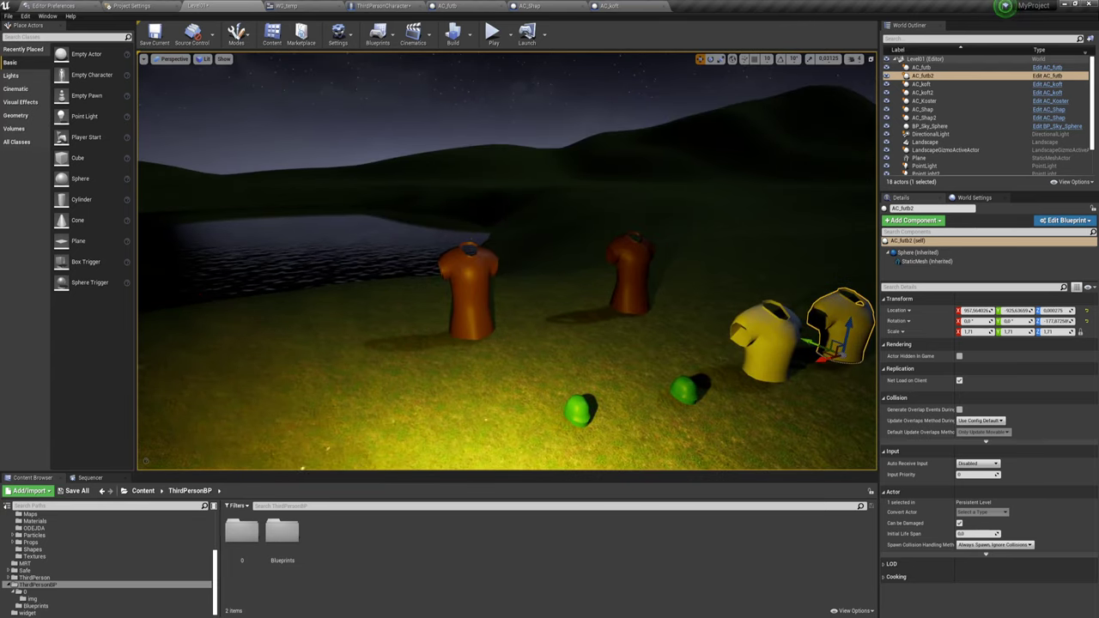
pyautogui.click(468, 292)
pyautogui.click(630, 275)
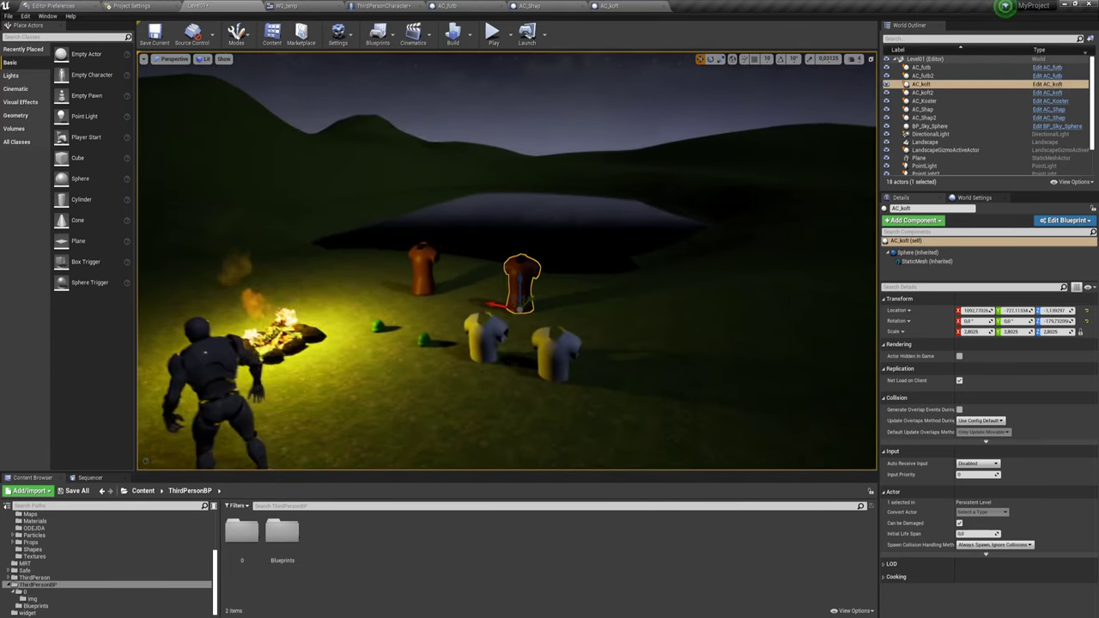
pyautogui.press('w')
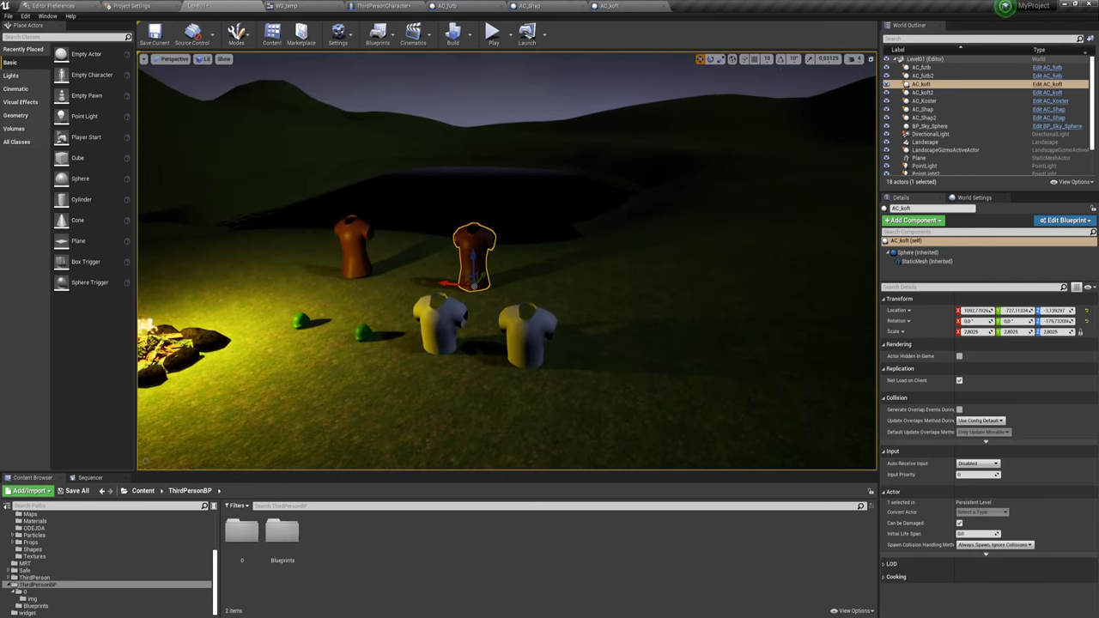
pyautogui.press('a')
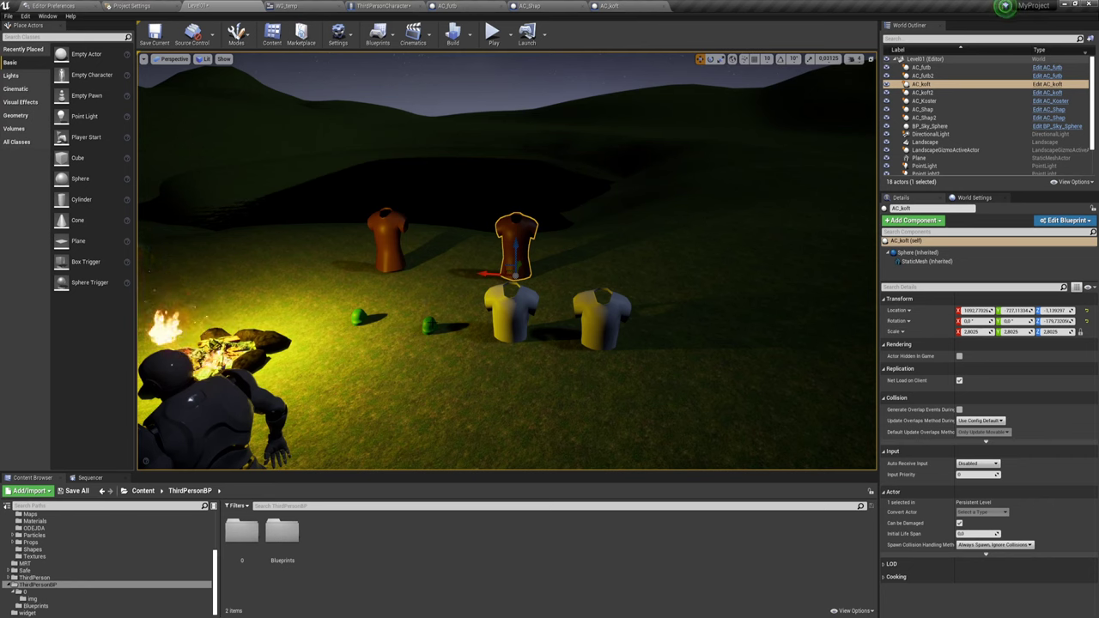
pyautogui.click(428, 325)
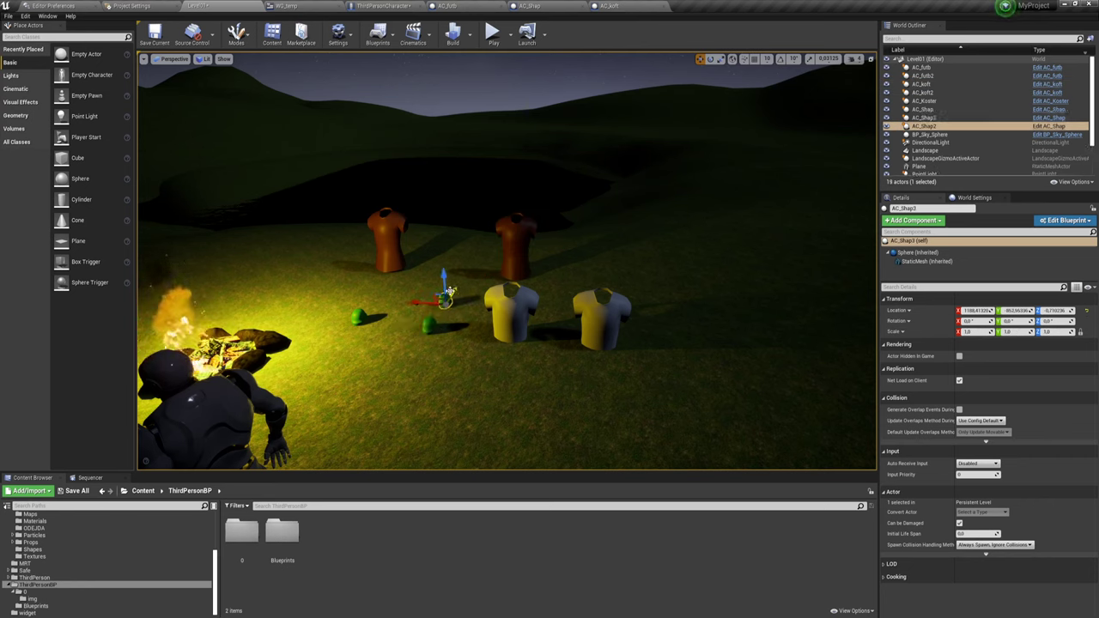
# Step: Play-test again, collecting shirts to fill the clothing bar, then stop the session
pyautogui.click(492, 35)
pyautogui.press('w')
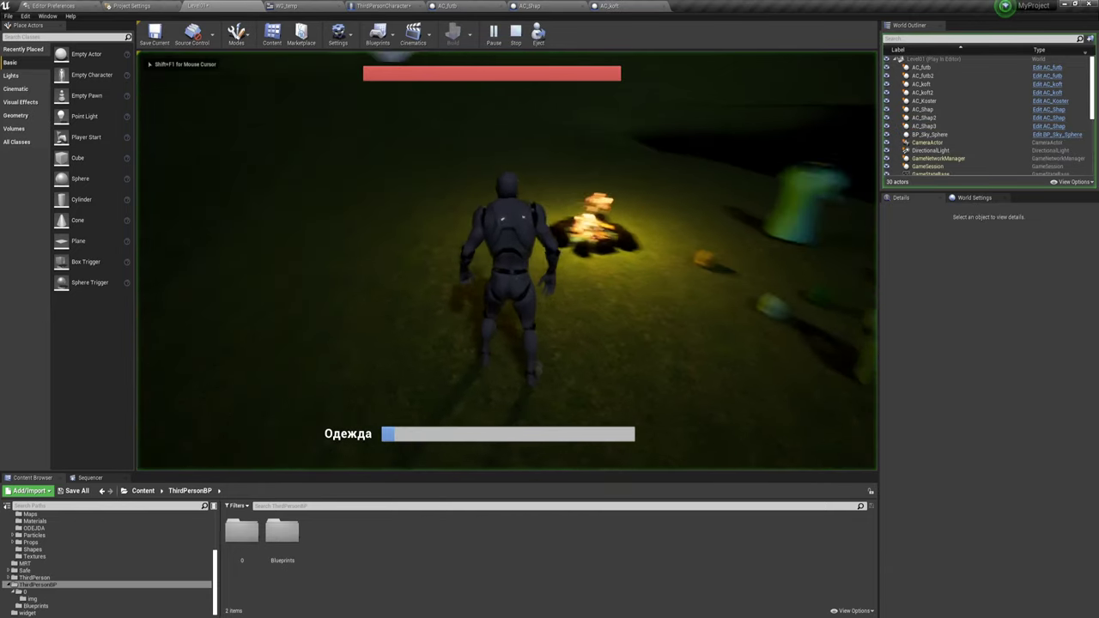
pyautogui.press('w')
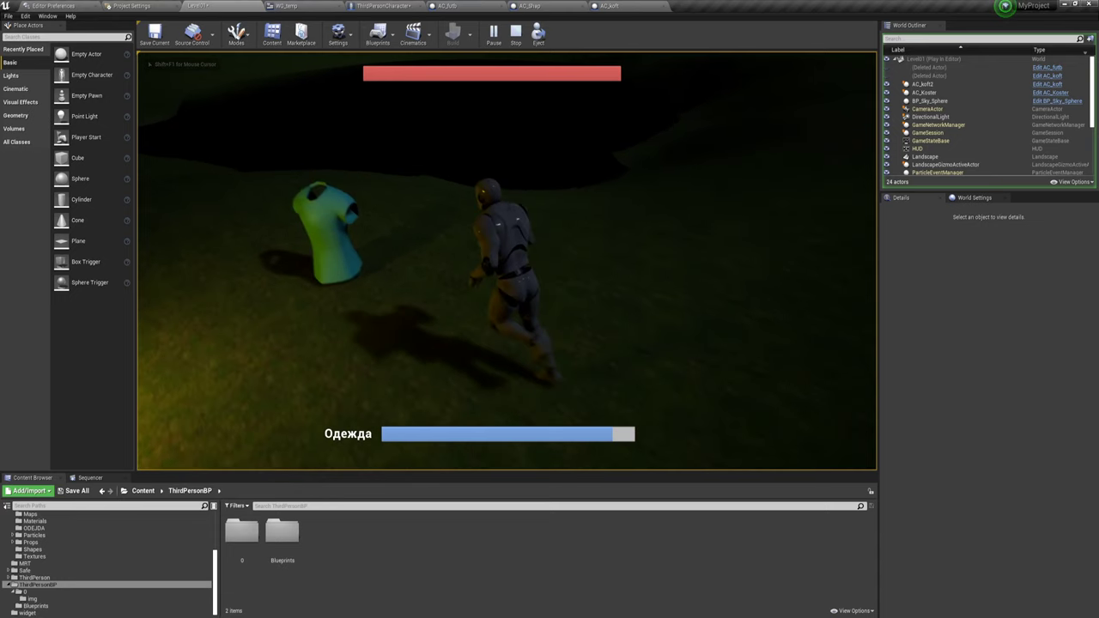
pyautogui.press('Escape')
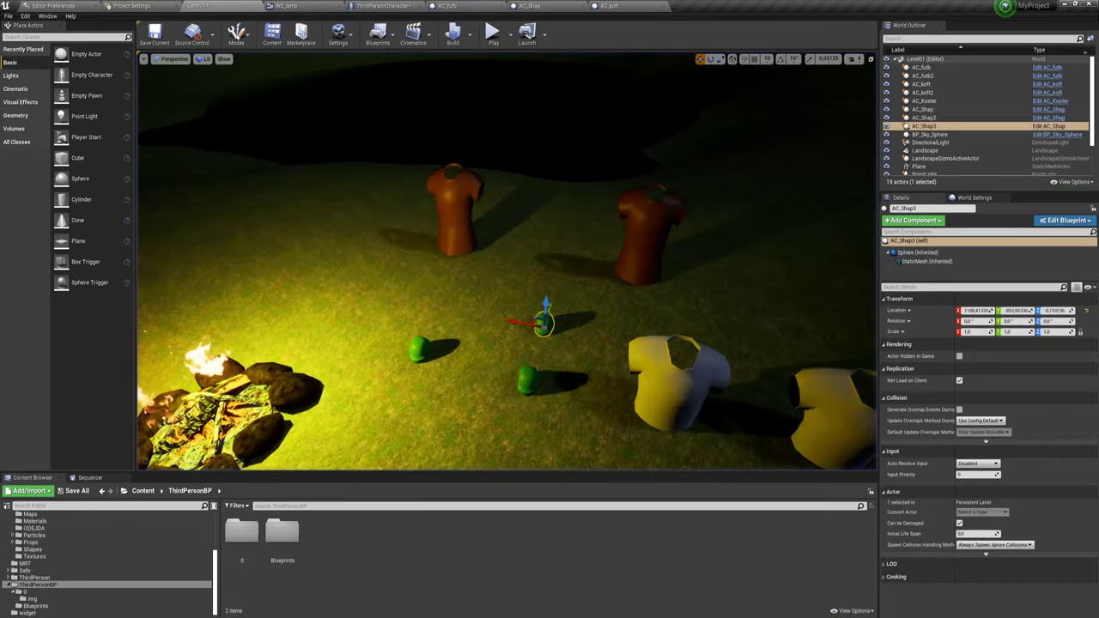
# Step: In ThirdPersonCharacter's Add Temp graph, move the Temp Player, add and SET nodes further right
pyautogui.click(382, 7)
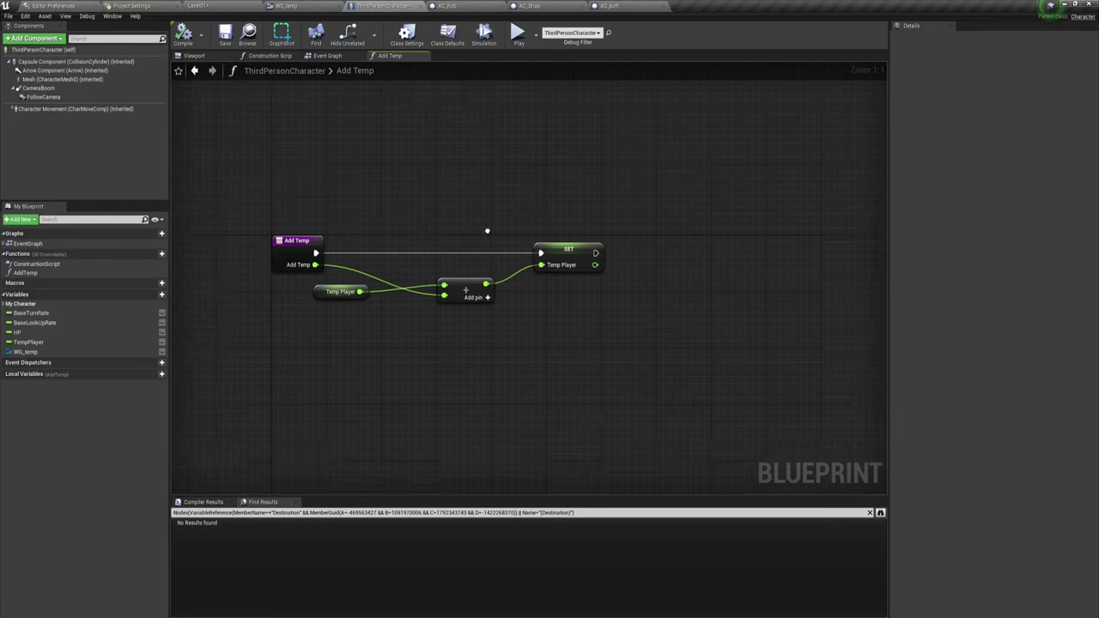
pyautogui.moveTo(368, 182); pyautogui.dragTo(768, 380)
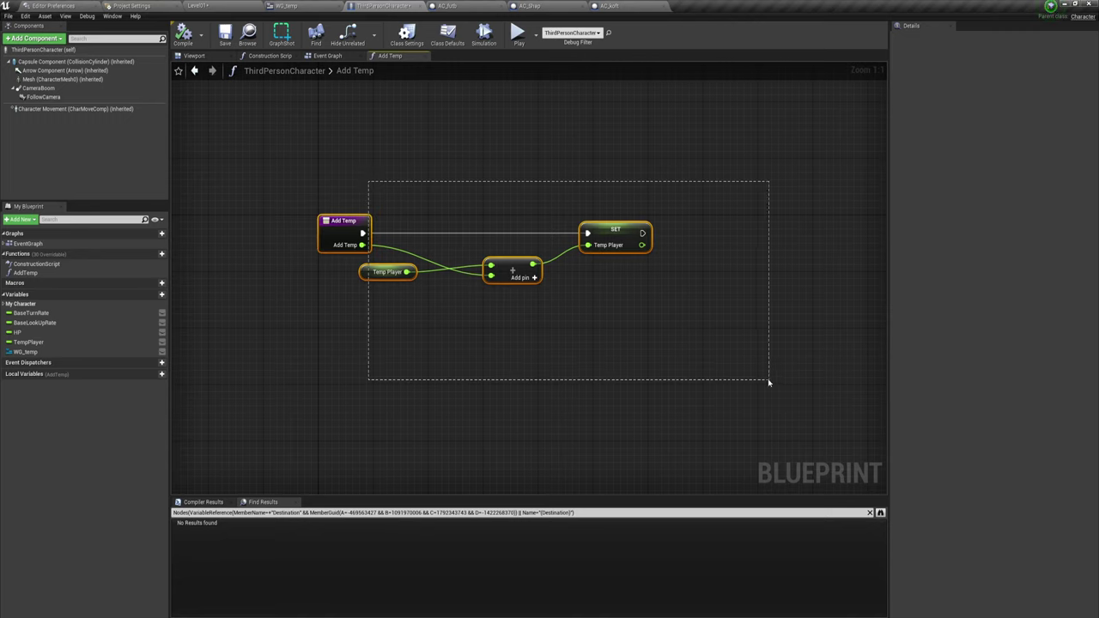
pyautogui.click(589, 372)
pyautogui.moveTo(414, 321); pyautogui.dragTo(632, 176)
pyautogui.moveTo(616, 231); pyautogui.dragTo(775, 237)
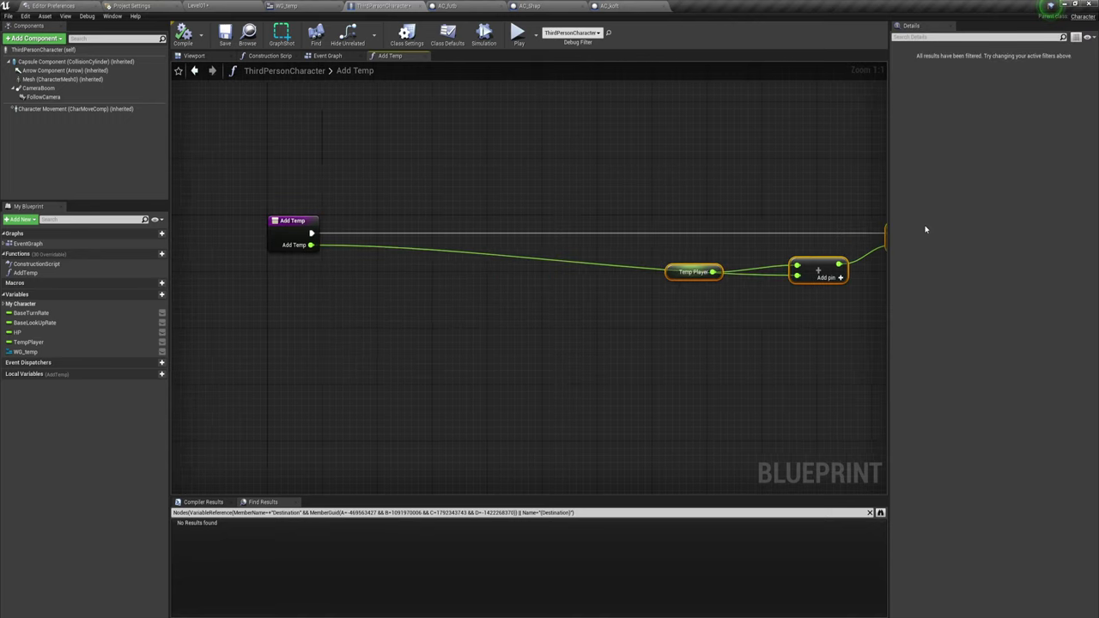
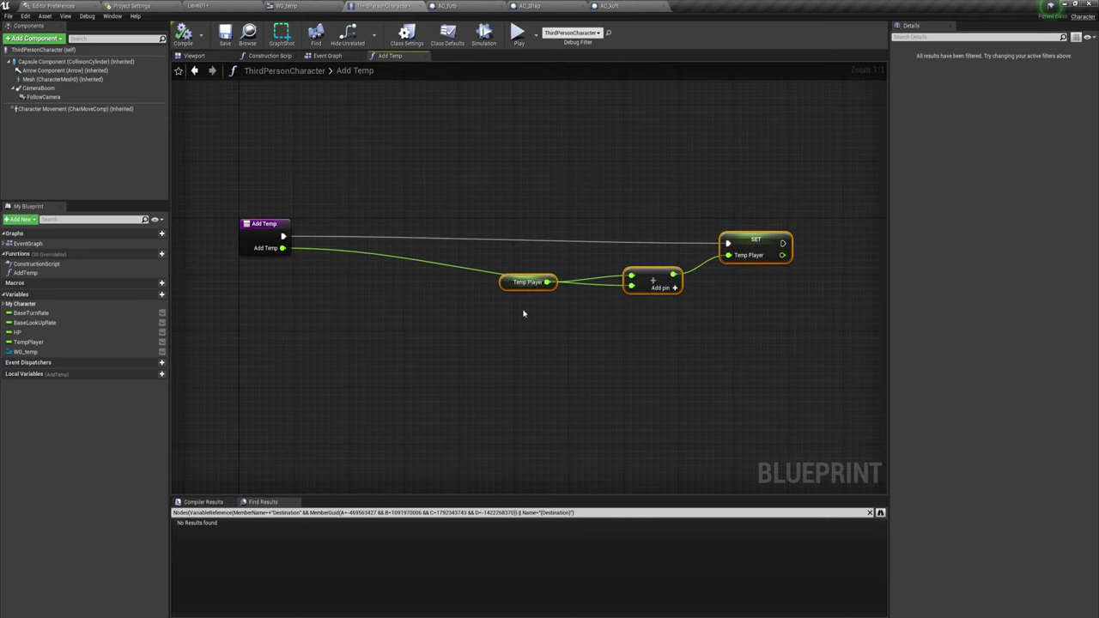
# Step: Move the Temp Player getter up and right so it sits above the addition node in Add Temp
pyautogui.click(392, 213)
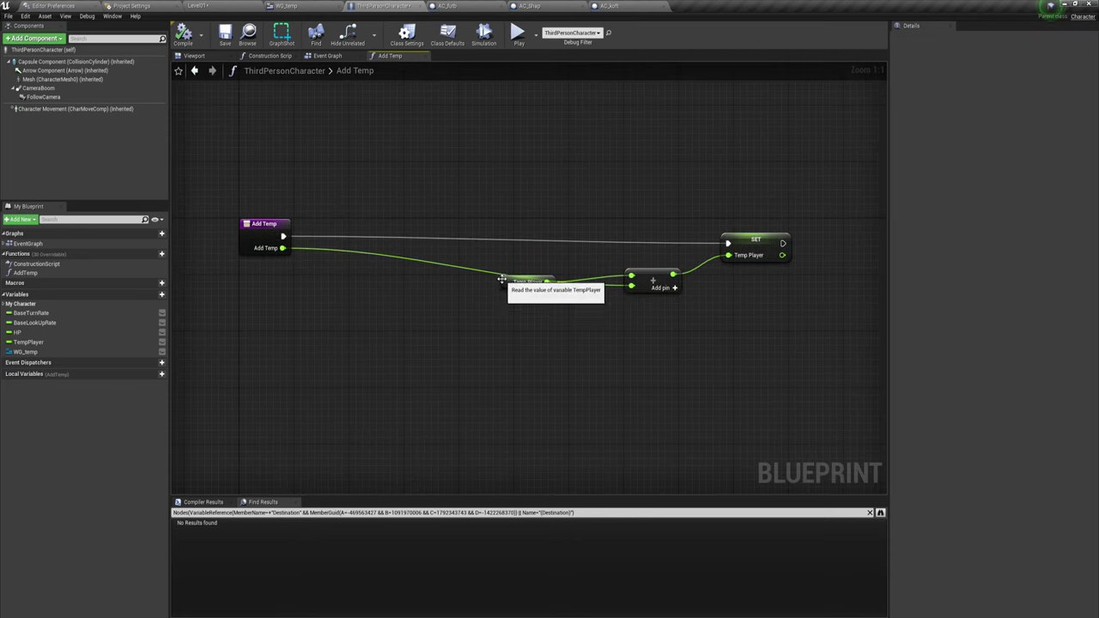
pyautogui.moveTo(505, 284); pyautogui.dragTo(547, 255)
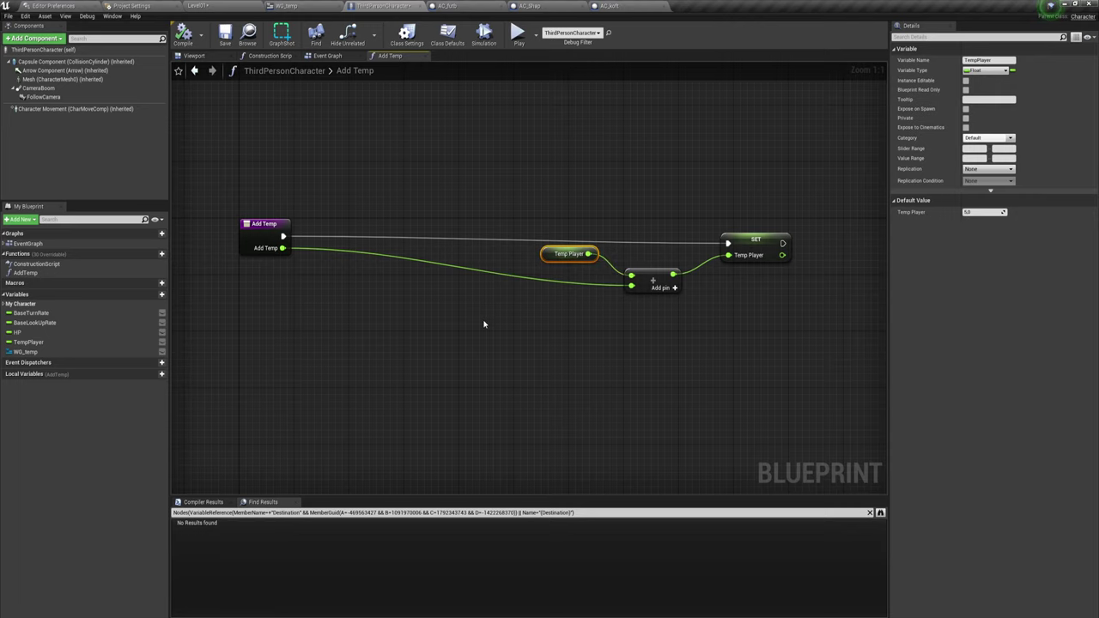
pyautogui.click(478, 232)
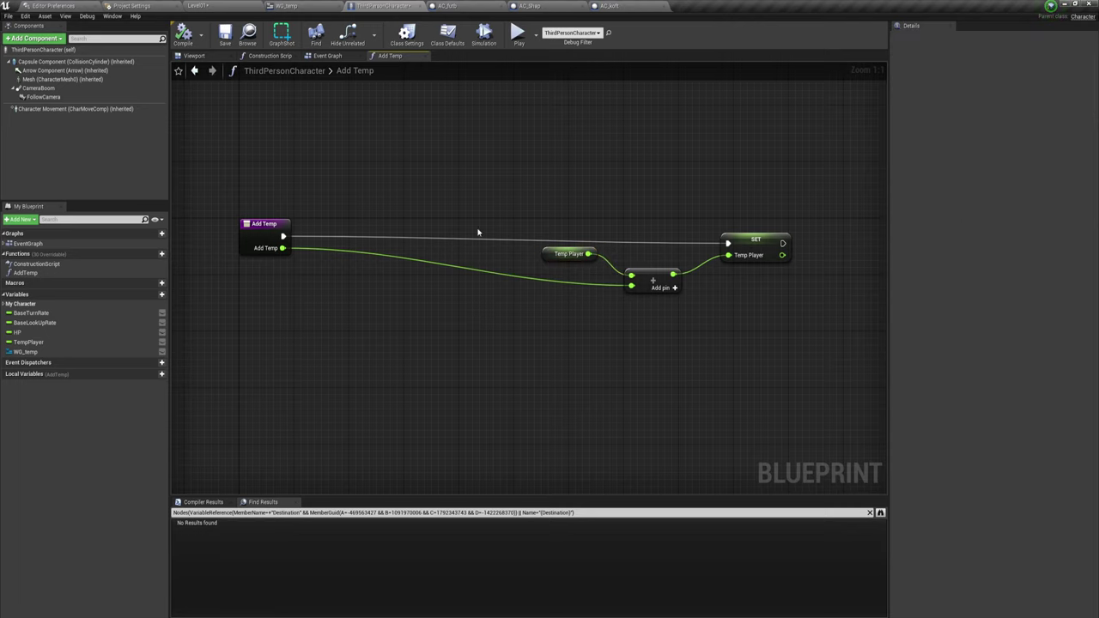
pyautogui.rightClick(468, 181)
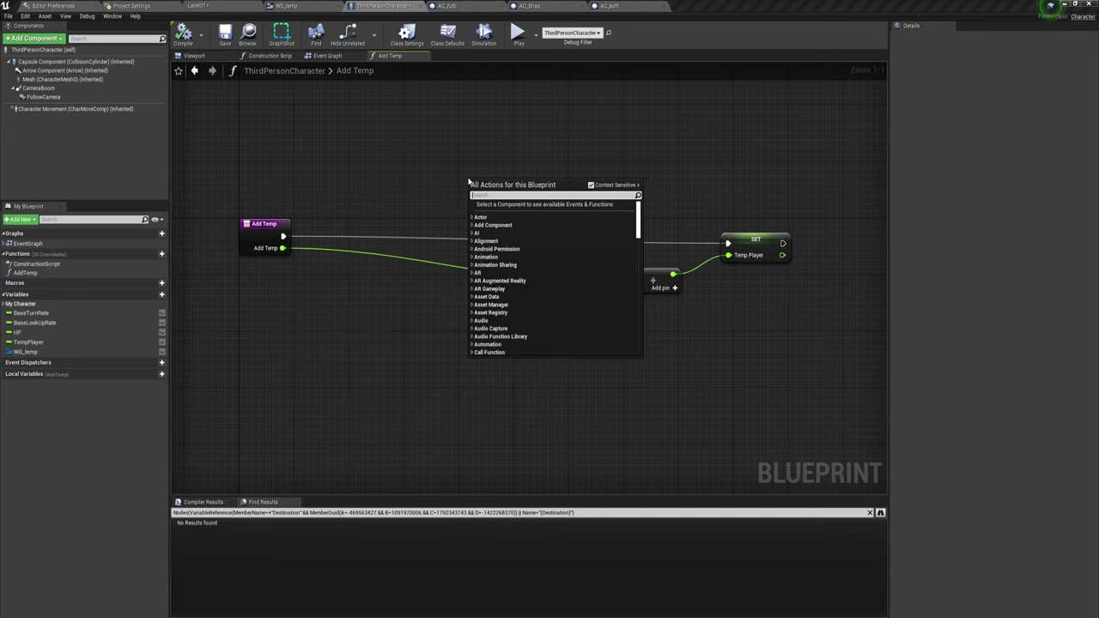
pyautogui.click(446, 145)
pyautogui.moveTo(447, 145)
pyautogui.mouseDown(button='right')
pyautogui.moveTo(448, 200)
pyautogui.moveTo(472, 203)
pyautogui.mouseUp(button='right')
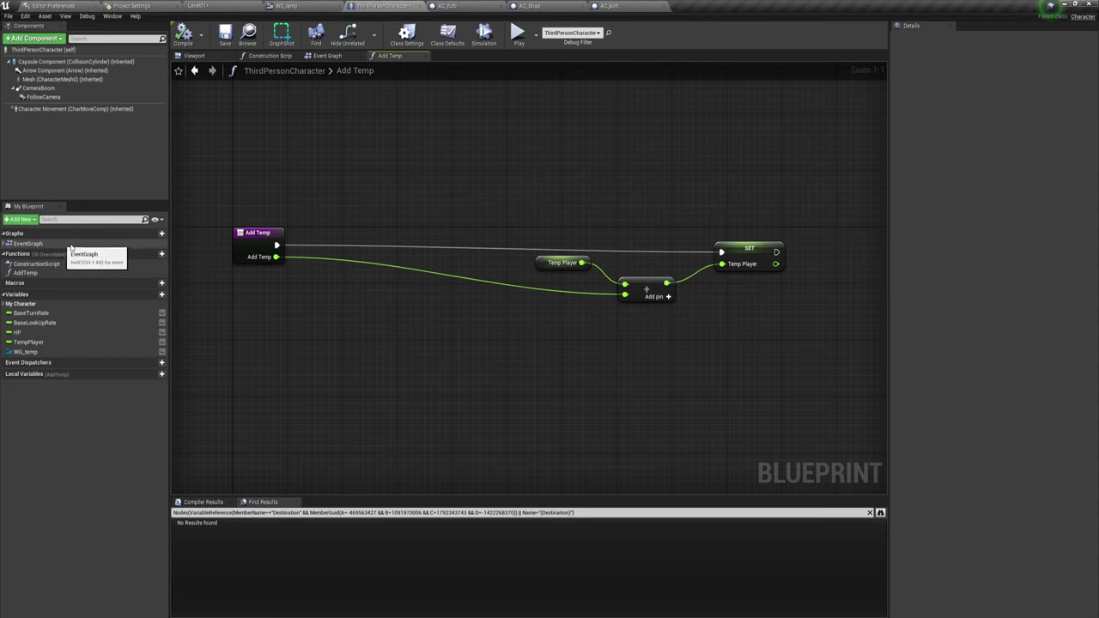
# Step: Add a new function to the character blueprint named Del HP
pyautogui.click(162, 253)
pyautogui.write('DelHP')
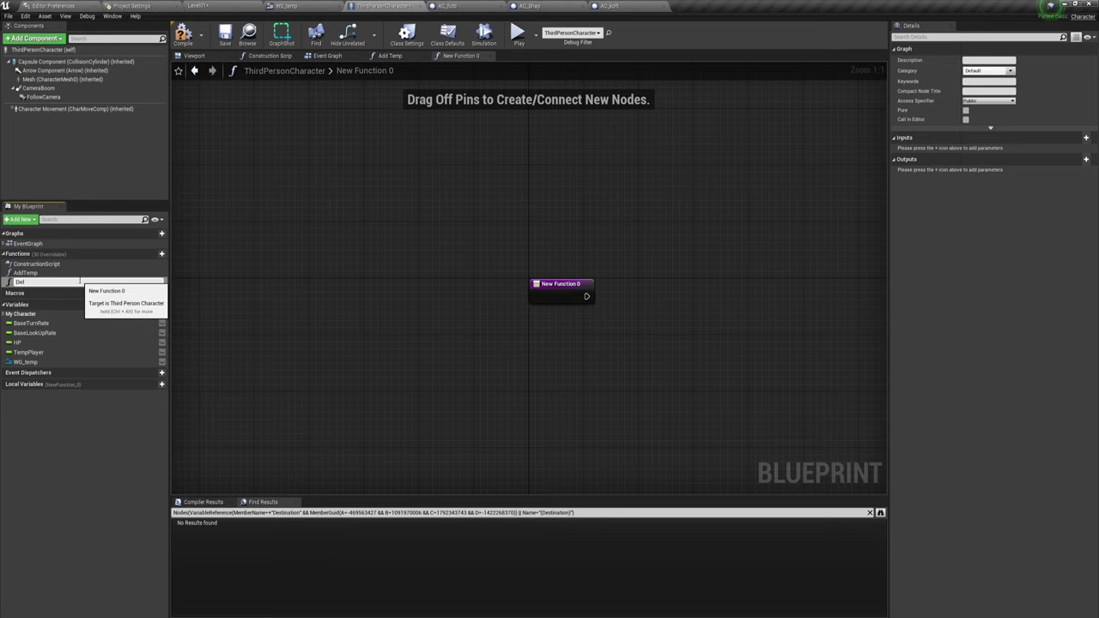
pyautogui.press('Return')
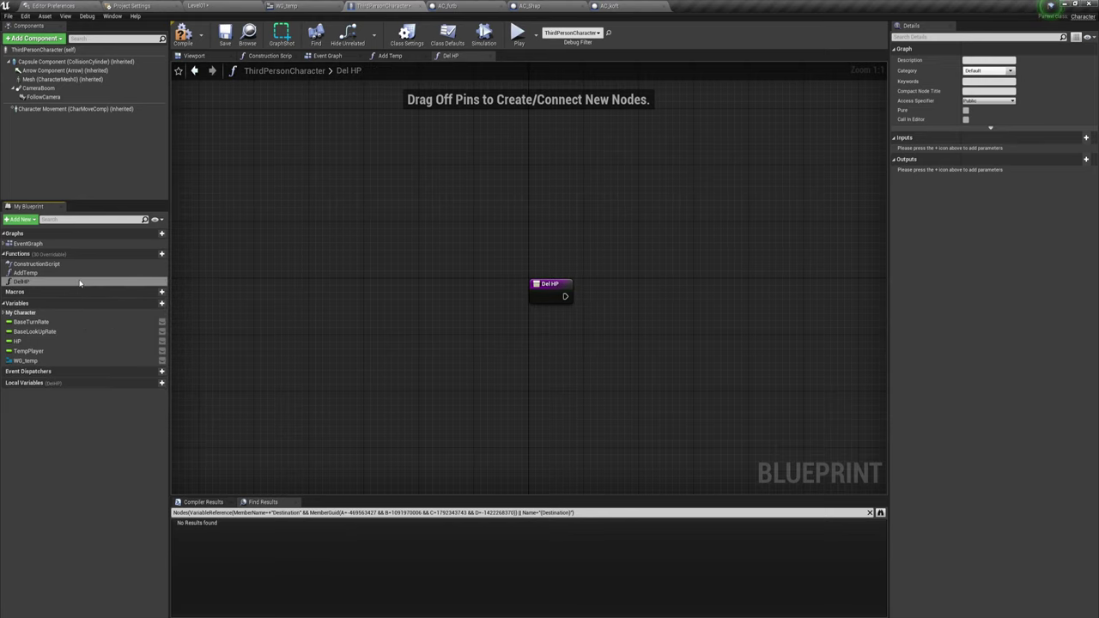
pyautogui.moveTo(720, 332); pyautogui.dragTo(524, 274, button='right')
pyautogui.moveTo(454, 257); pyautogui.dragTo(400, 306, button='right')
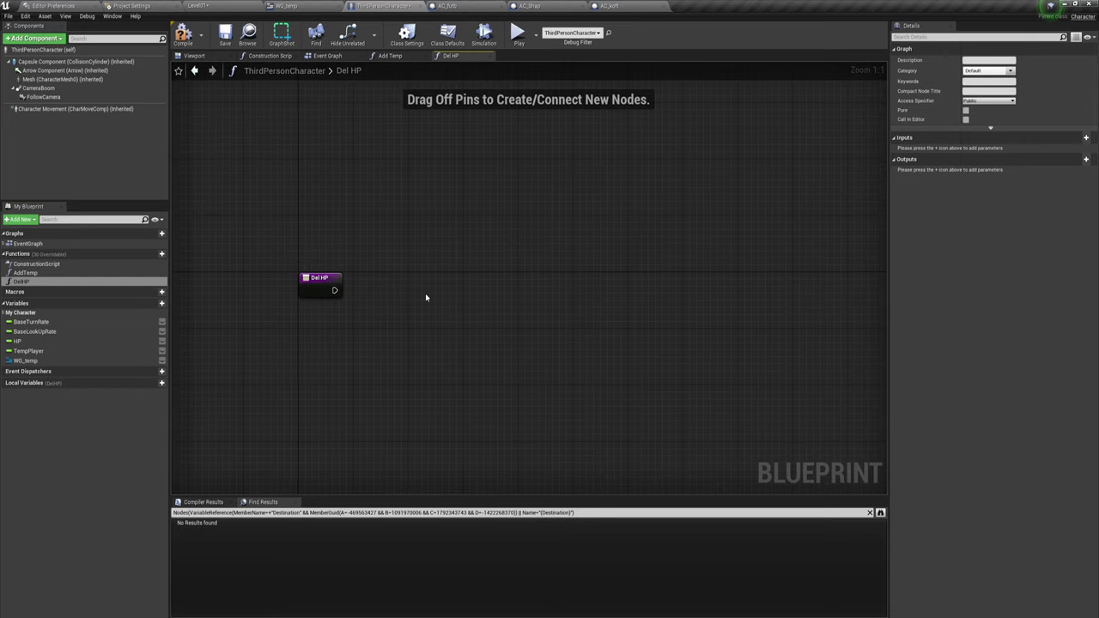
pyautogui.moveTo(425, 297); pyautogui.dragTo(355, 300, button='right')
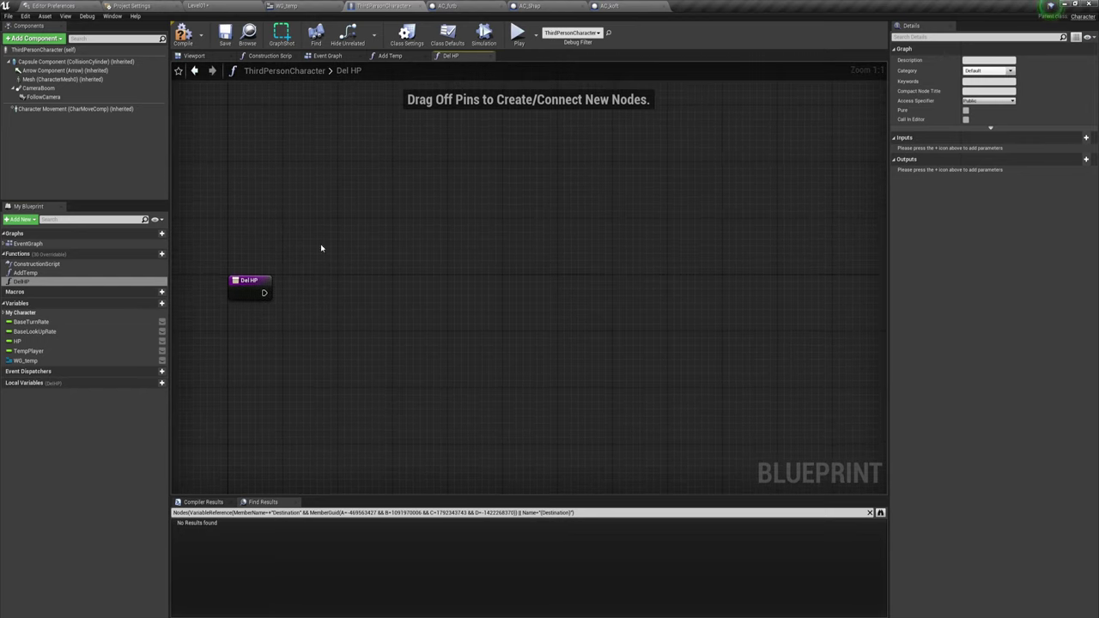
pyautogui.moveTo(224, 179); pyautogui.dragTo(443, 366)
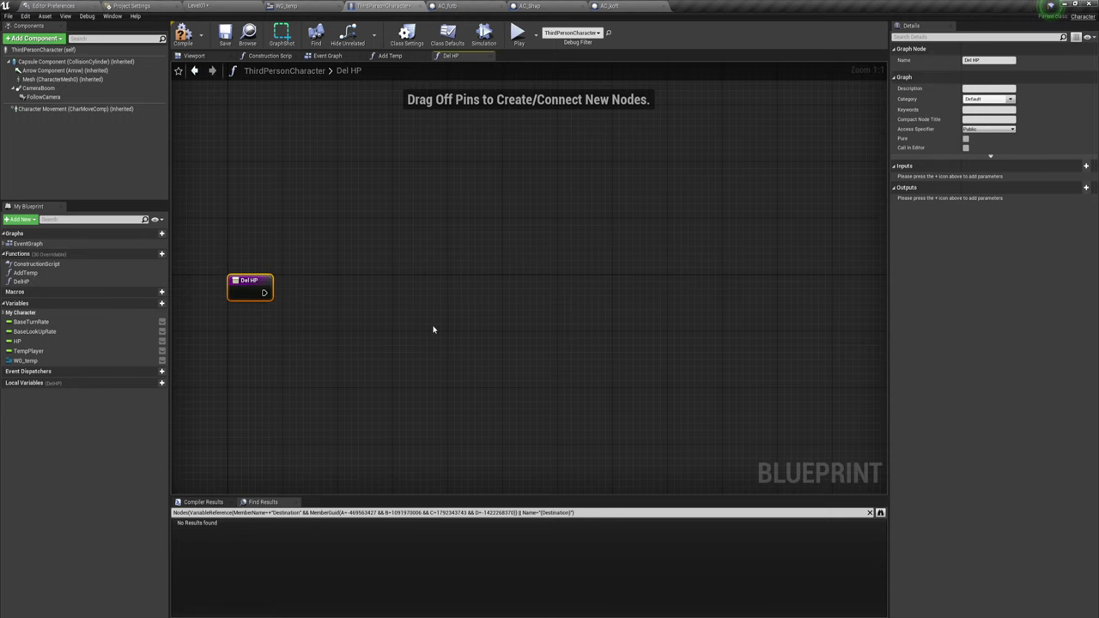
# Step: Give Del HP a Float input parameter named Temp
pyautogui.click(1085, 166)
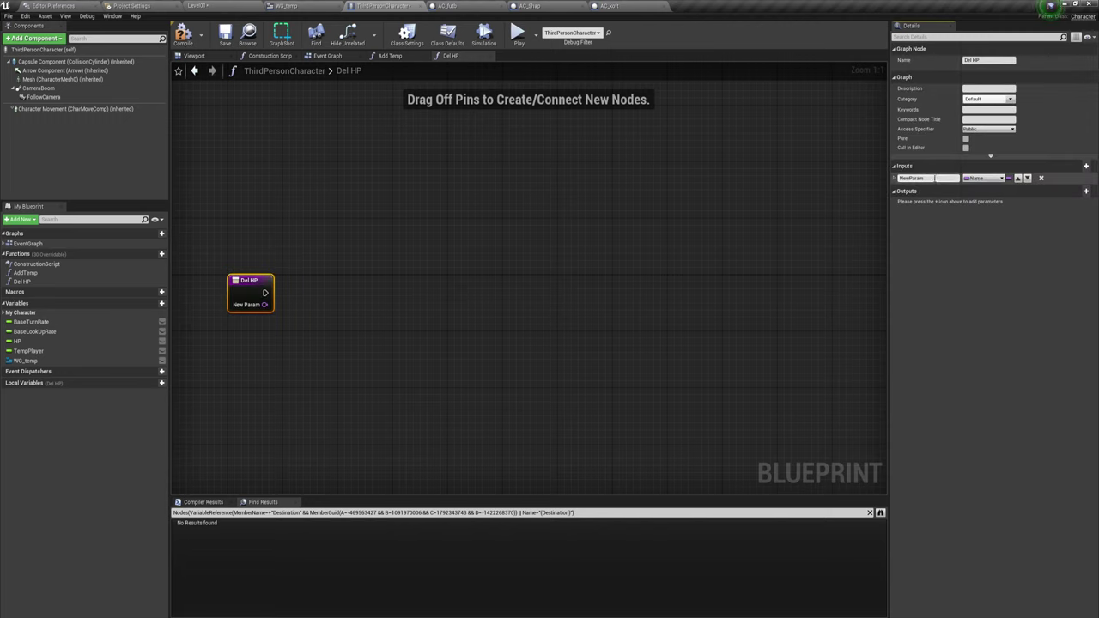
pyautogui.click(991, 179)
pyautogui.click(896, 235)
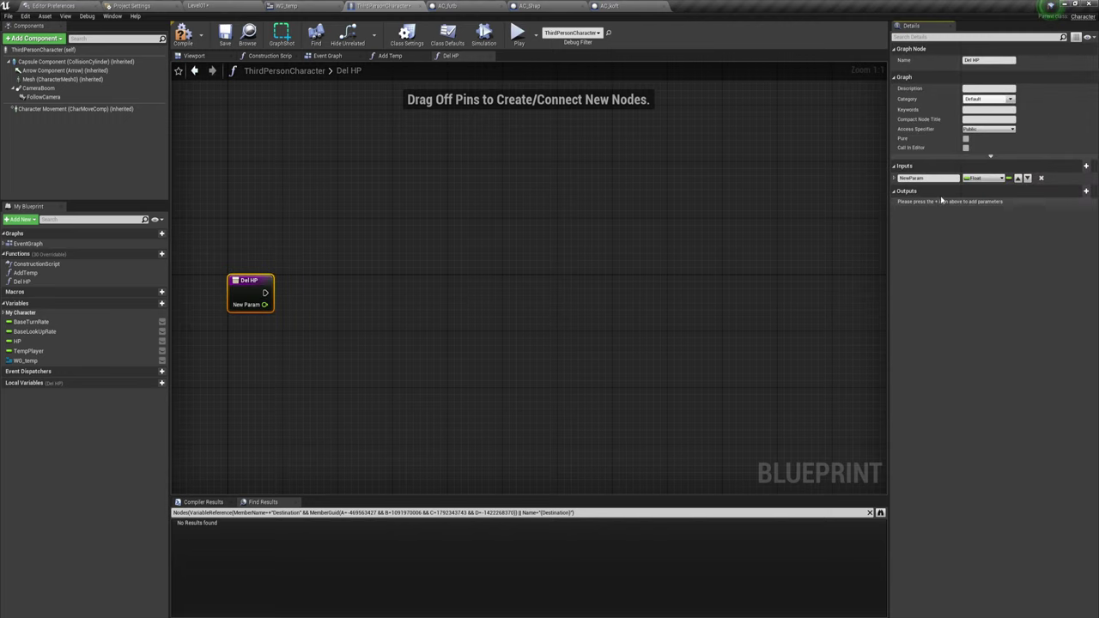
pyautogui.click(923, 177)
pyautogui.write('Tem')
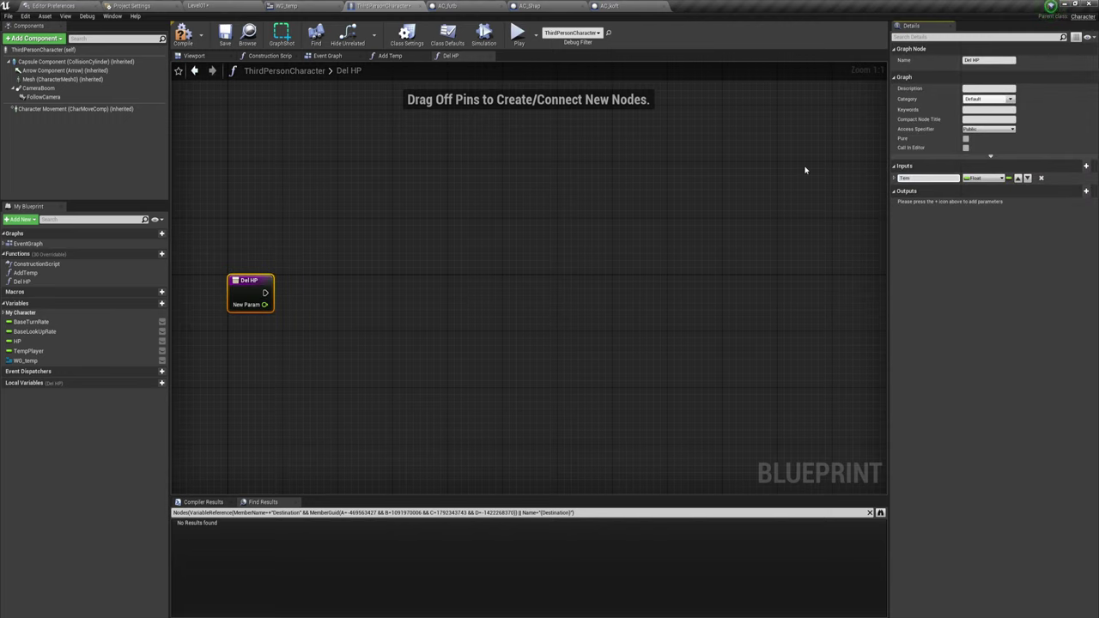
pyautogui.write('p')
pyautogui.press('Return')
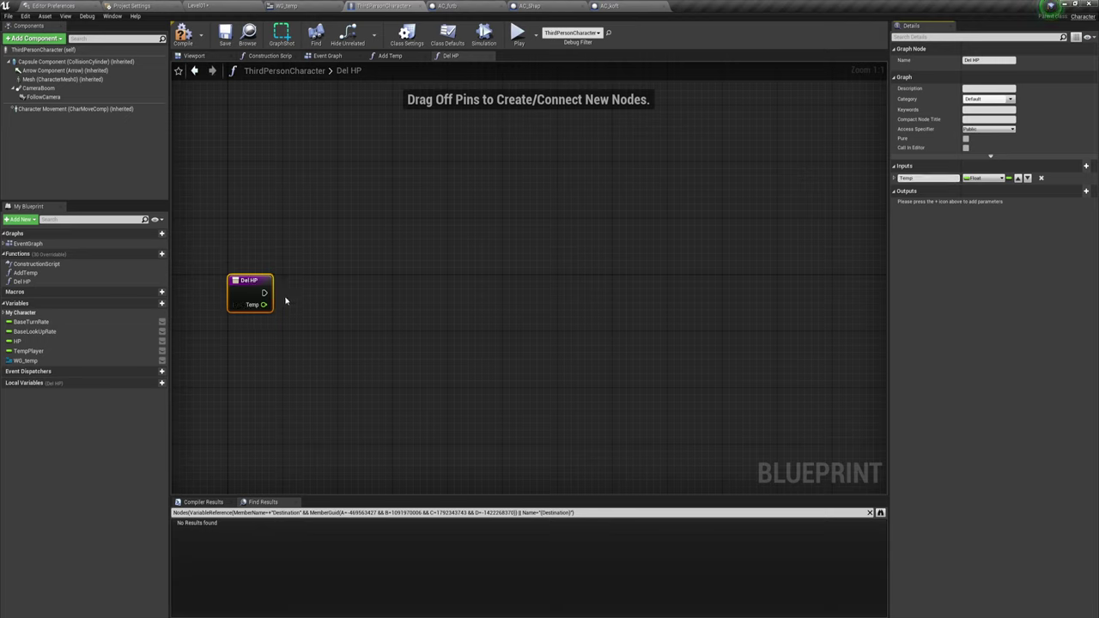
pyautogui.moveTo(264, 293); pyautogui.dragTo(318, 280)
# Step: Add a Branch node after the Del HP entry
pyautogui.write('b')
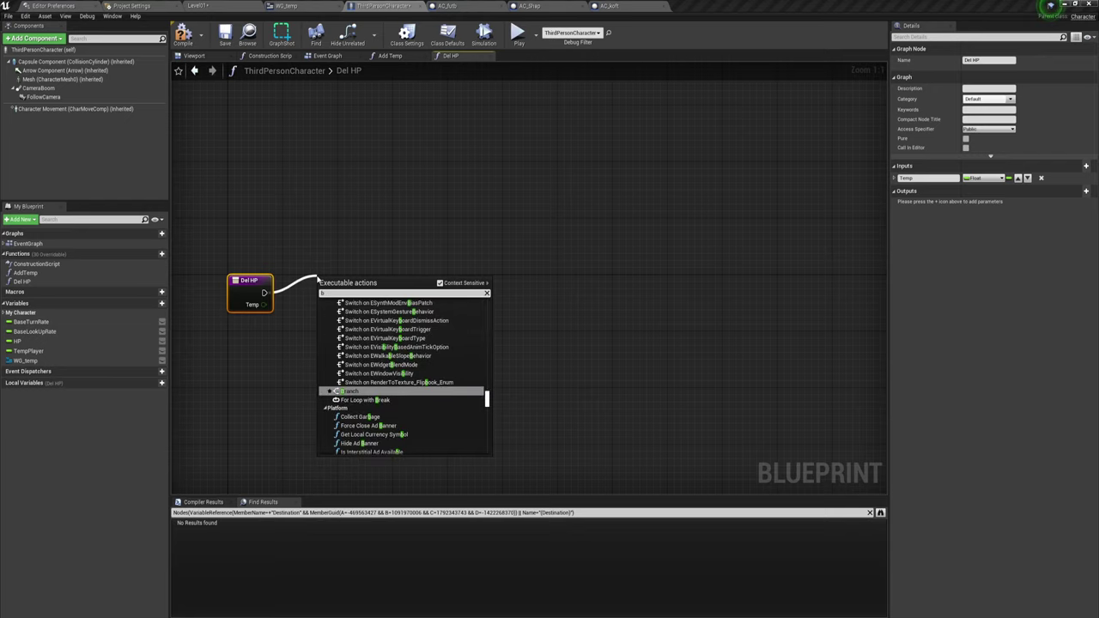
pyautogui.write('ra')
pyautogui.press('Return')
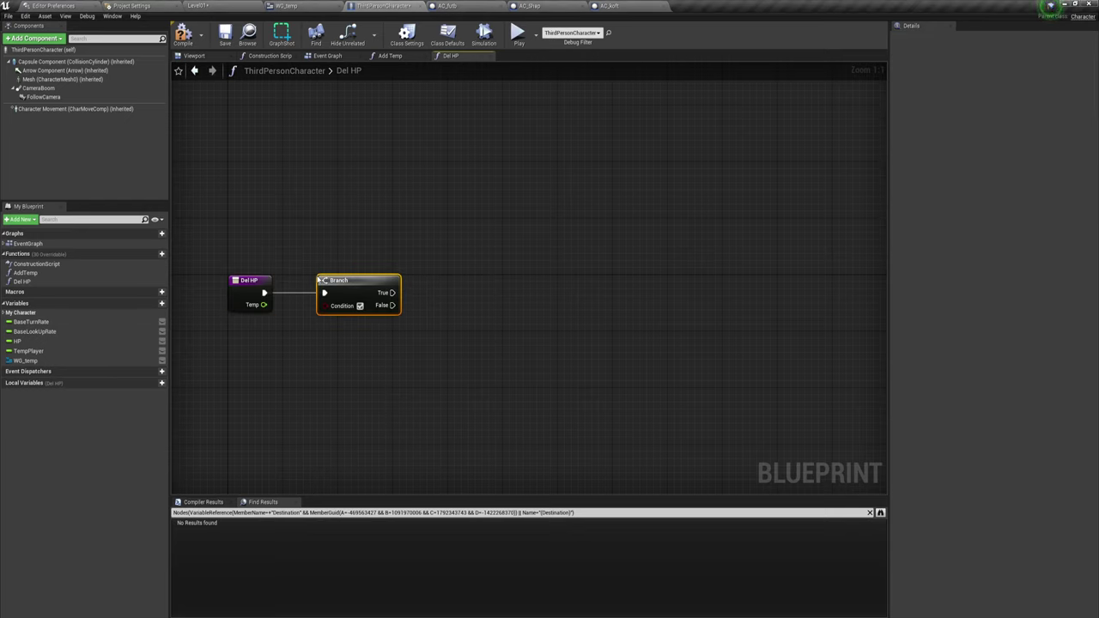
pyautogui.moveTo(350, 279); pyautogui.dragTo(444, 267)
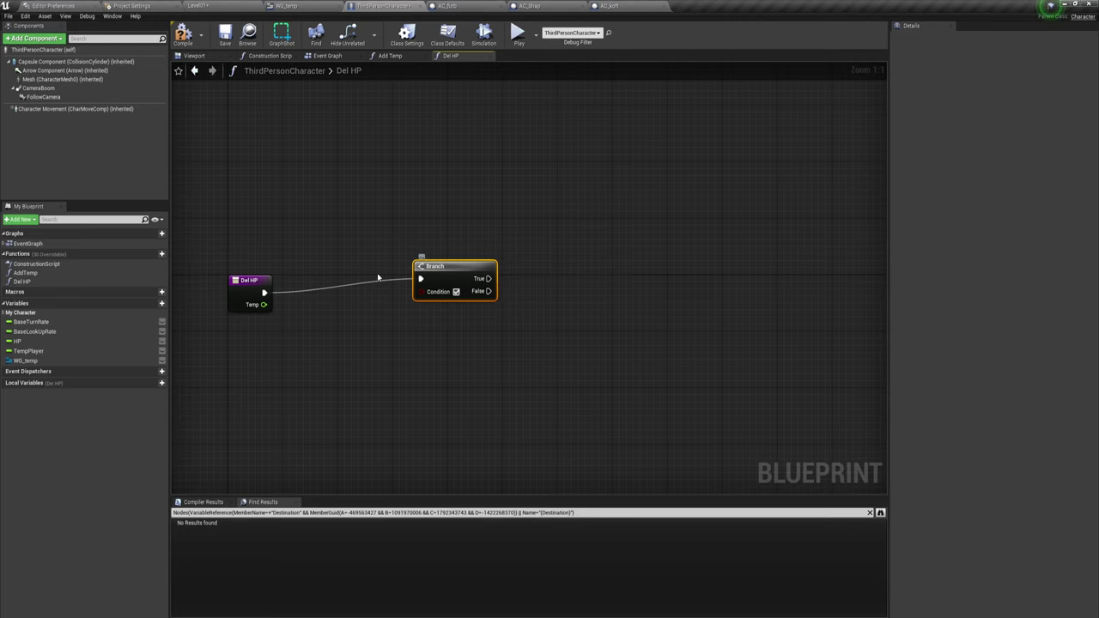
# Step: Feed the Branch condition from a Temp <= 35.0 comparison
pyautogui.moveTo(264, 305); pyautogui.dragTo(329, 343)
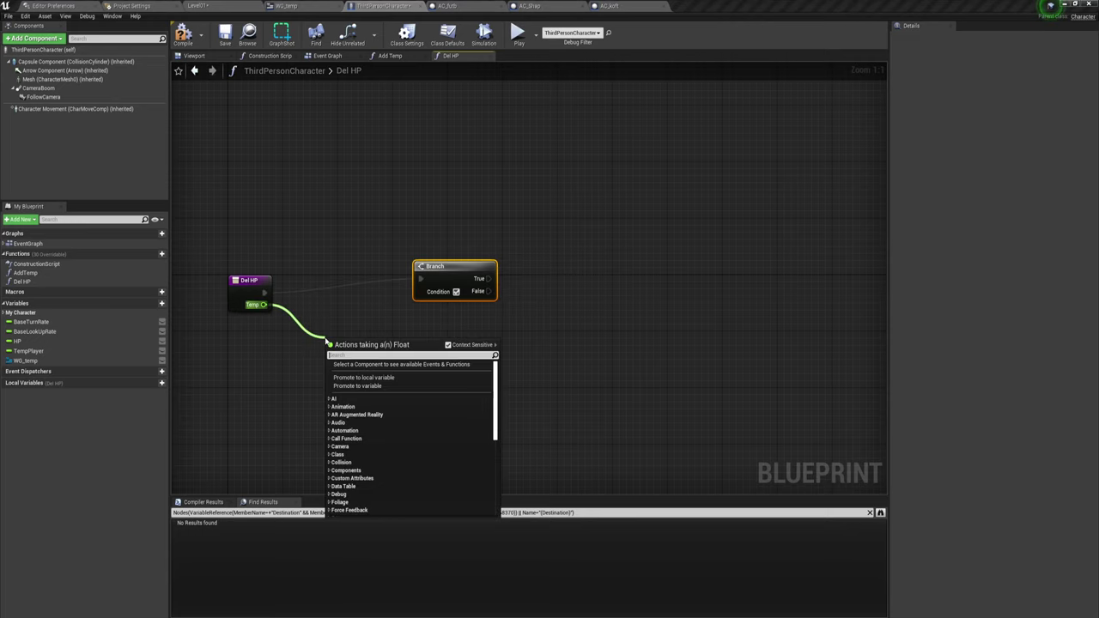
pyautogui.write('-')
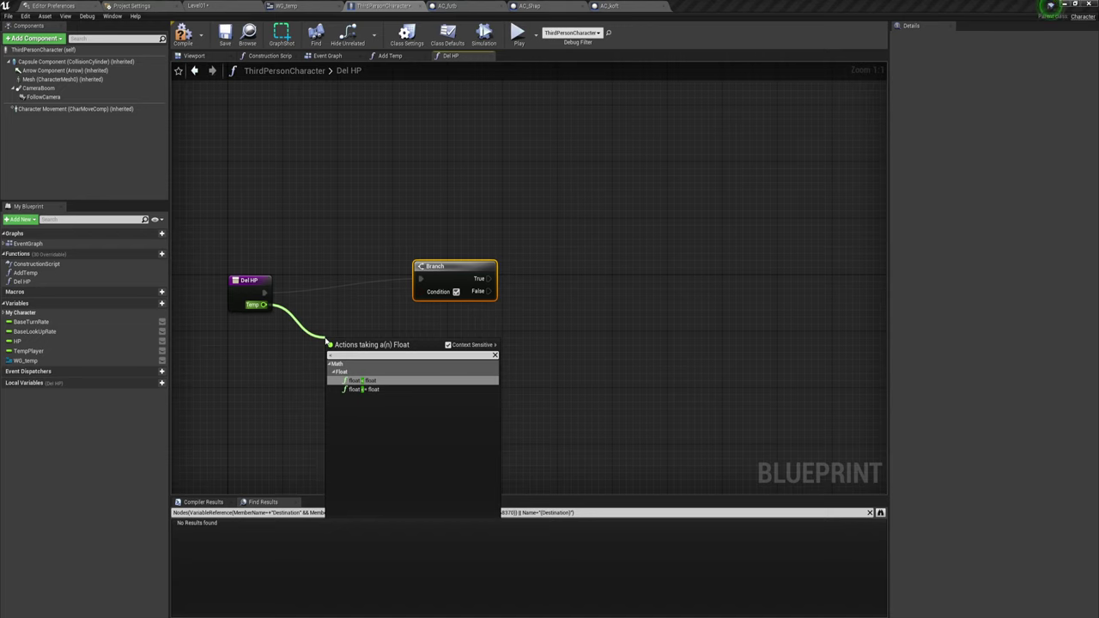
pyautogui.click(370, 389)
pyautogui.moveTo(393, 351); pyautogui.dragTo(415, 295)
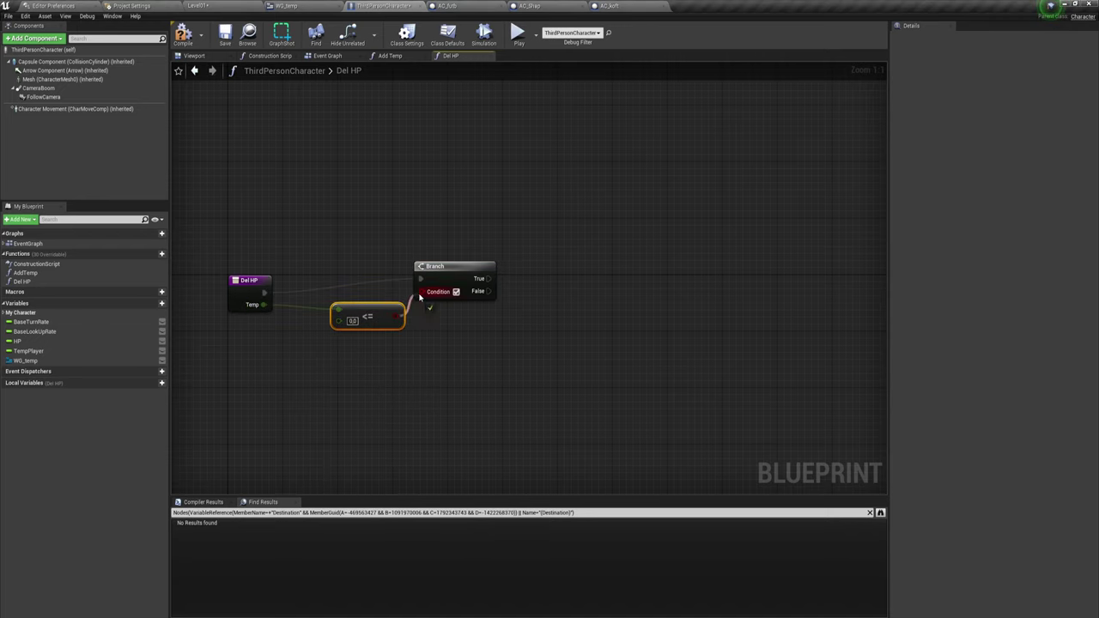
pyautogui.moveTo(626, 309); pyautogui.dragTo(612, 331, button='right')
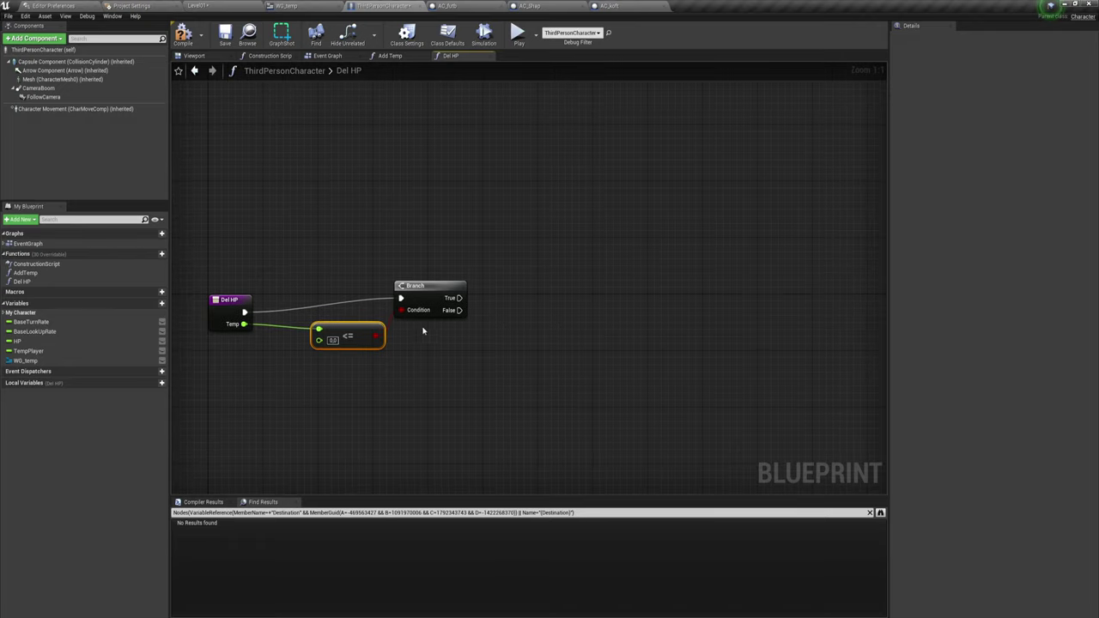
pyautogui.click(333, 340)
pyautogui.write('35')
pyautogui.click(381, 365)
pyautogui.moveTo(338, 325); pyautogui.dragTo(328, 311)
pyautogui.click(461, 391)
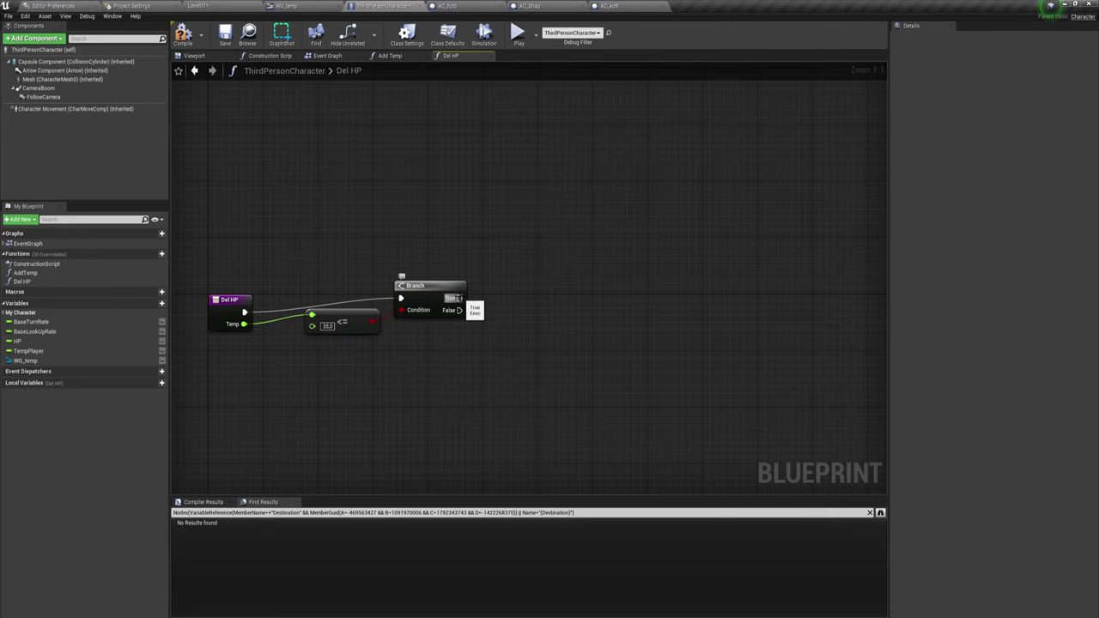
pyautogui.moveTo(551, 312); pyautogui.dragTo(528, 312, button='right')
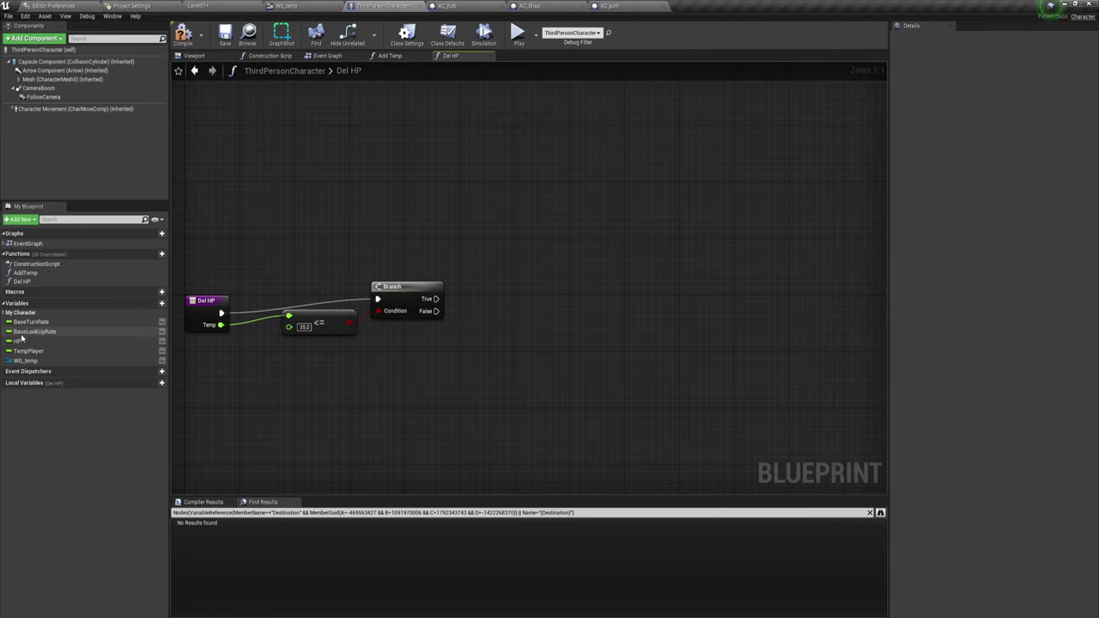
# Step: On the Branch's True output, set HP to HP minus 1.0, then go back to the Event Graph
pyautogui.moveTo(18, 341); pyautogui.dragTo(570, 282)
pyautogui.write('-')
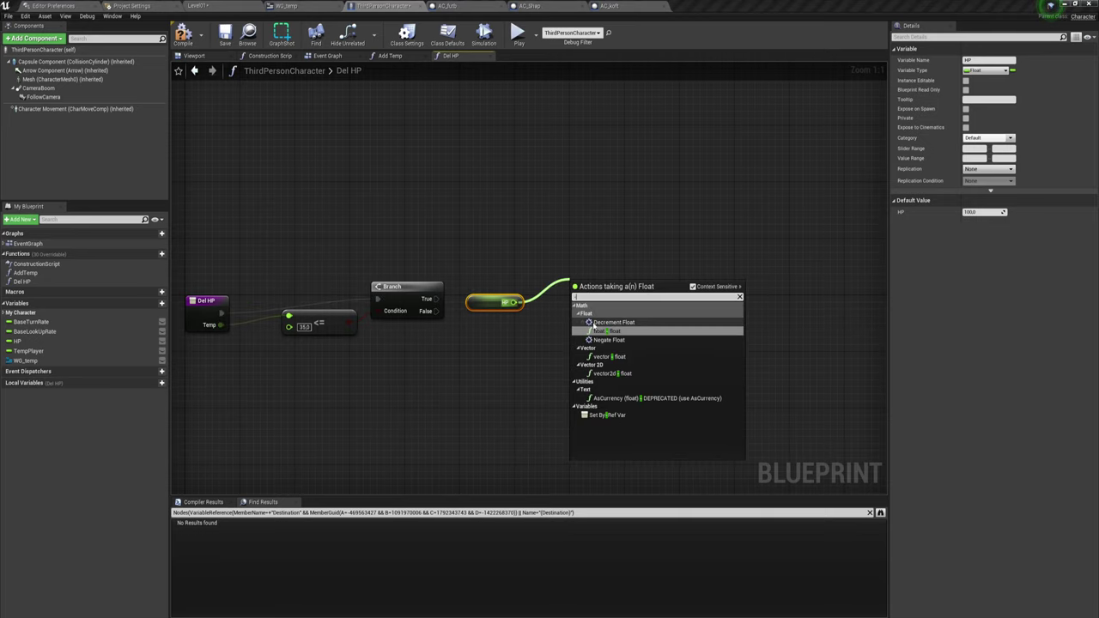
pyautogui.click(598, 332)
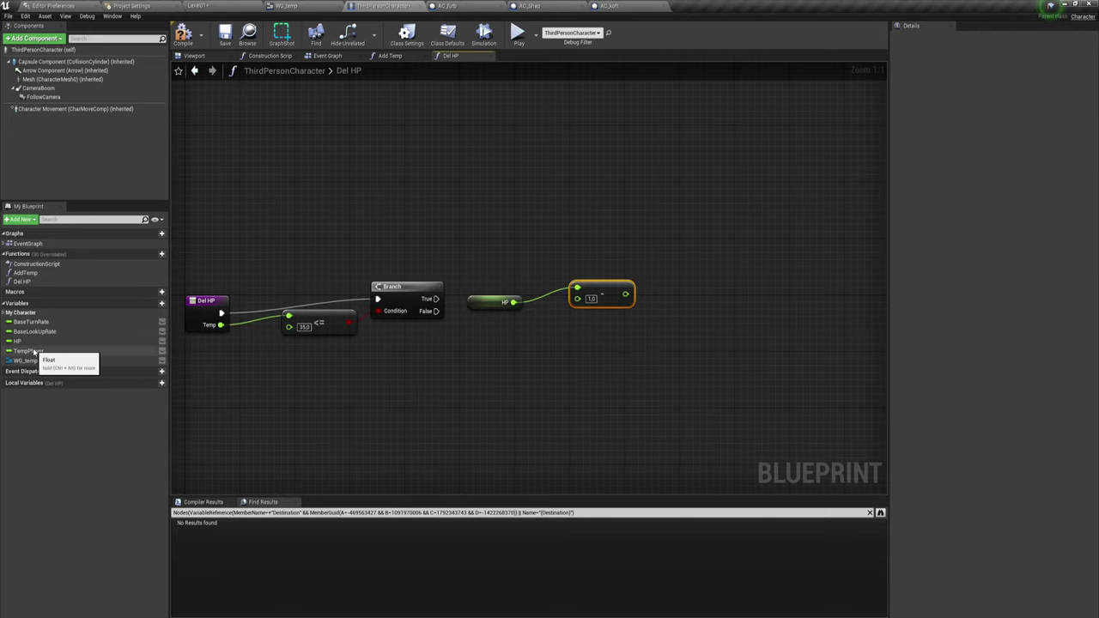
pyautogui.moveTo(17, 341)
pyautogui.mouseDown()
pyautogui.moveTo(643, 247)
pyautogui.moveTo(430, 299)
pyautogui.mouseUp()
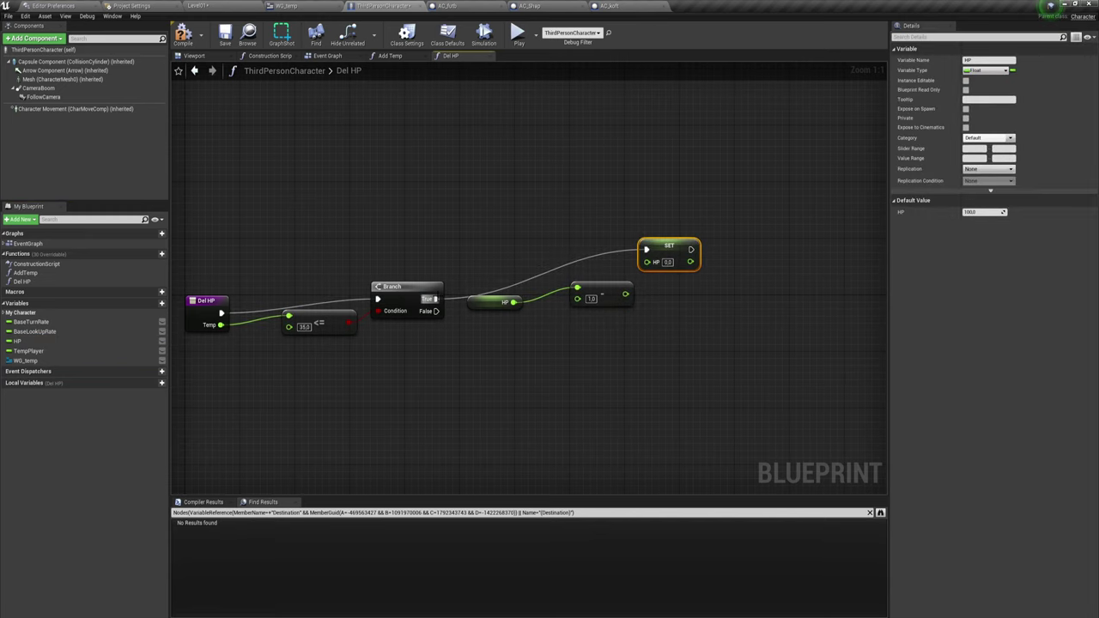
pyautogui.moveTo(625, 294); pyautogui.dragTo(646, 261)
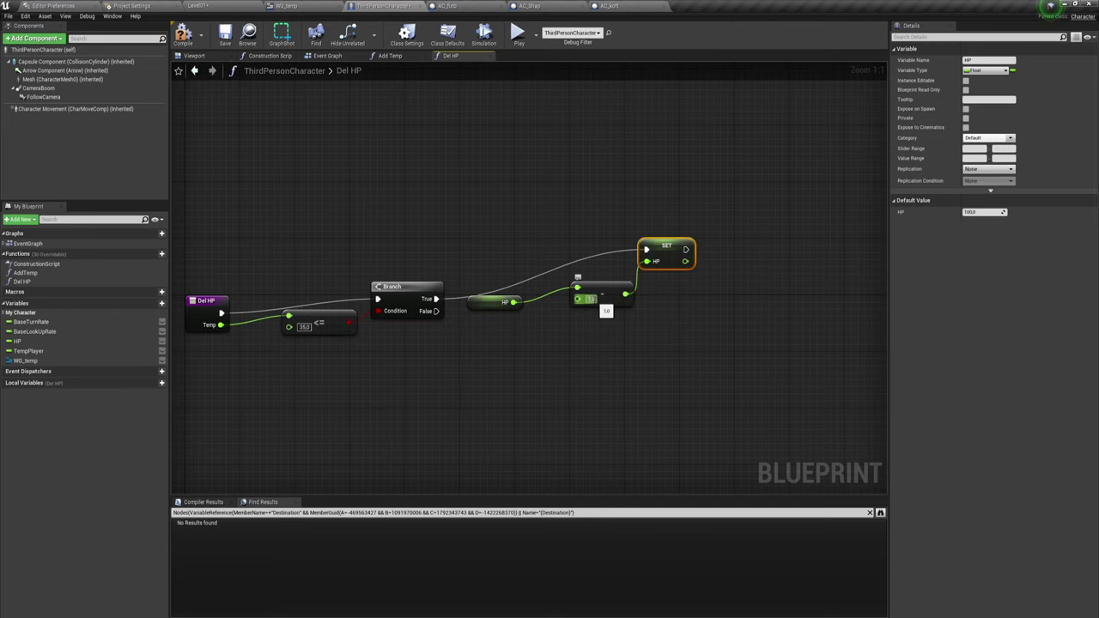
pyautogui.moveTo(577, 286); pyautogui.dragTo(571, 286)
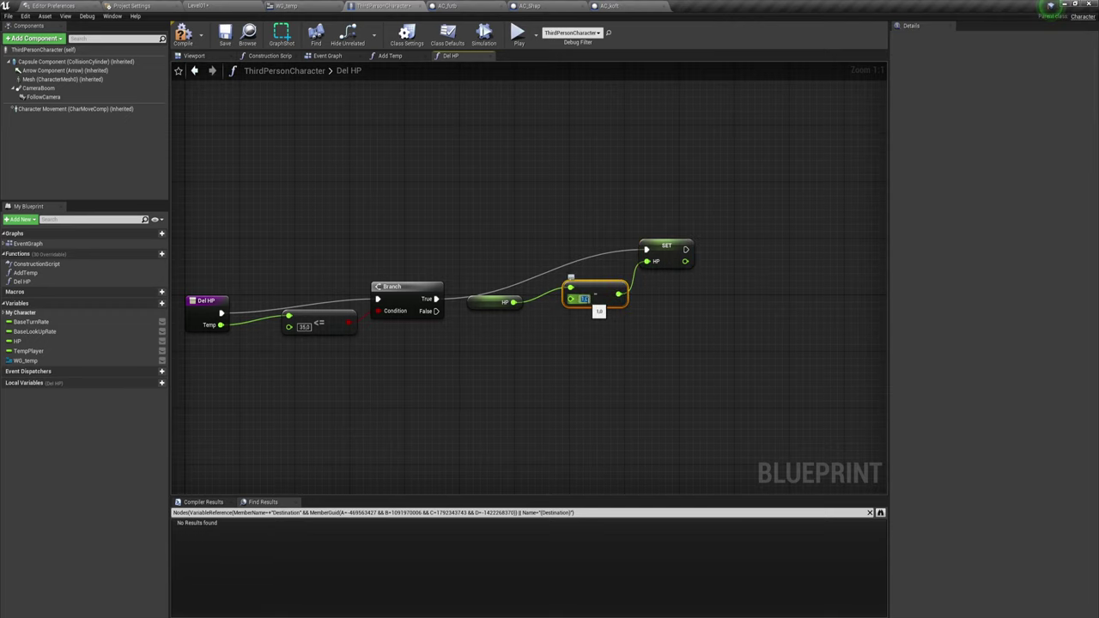
pyautogui.click(588, 301)
pyautogui.click(327, 57)
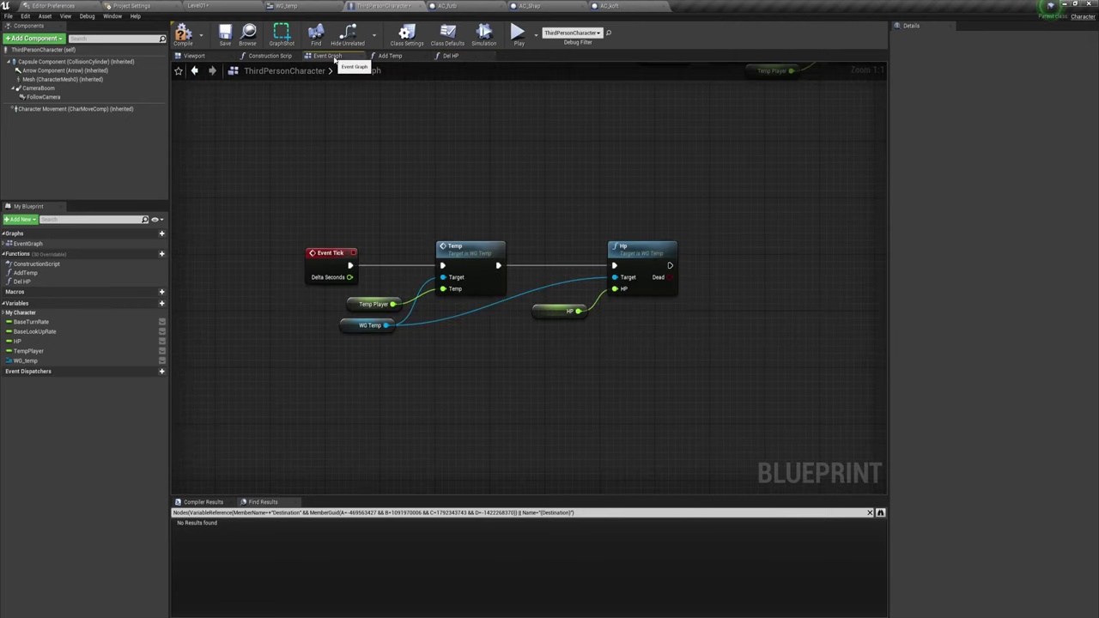
# Step: Set the character's Tick Interval to 0.1 in Class Defaults and reopen the Del HP graph
pyautogui.click(448, 34)
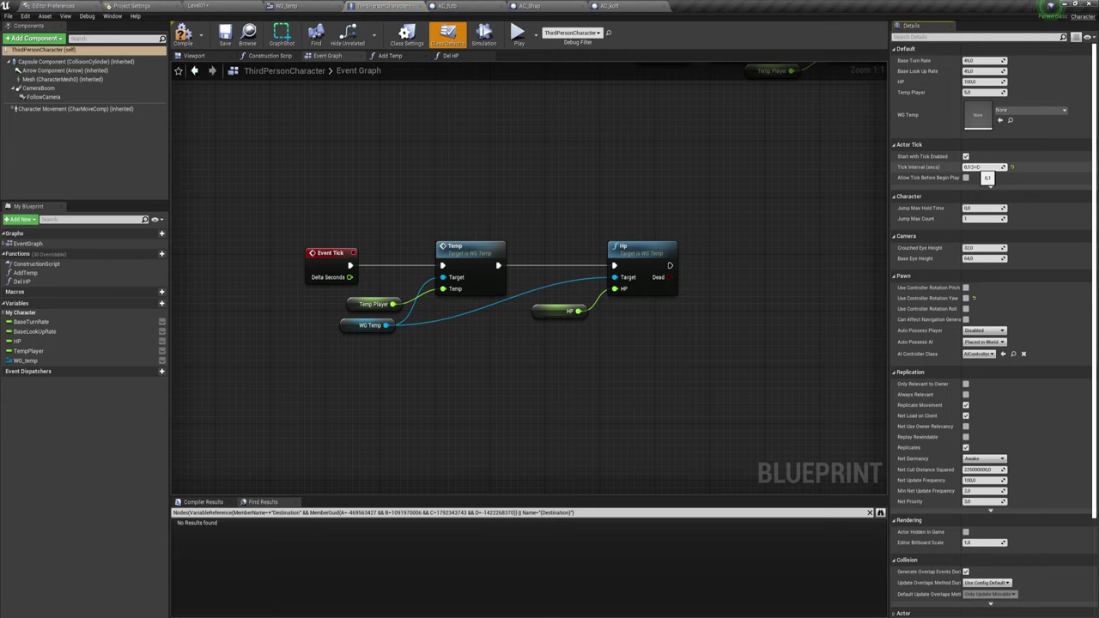
pyautogui.click(970, 167)
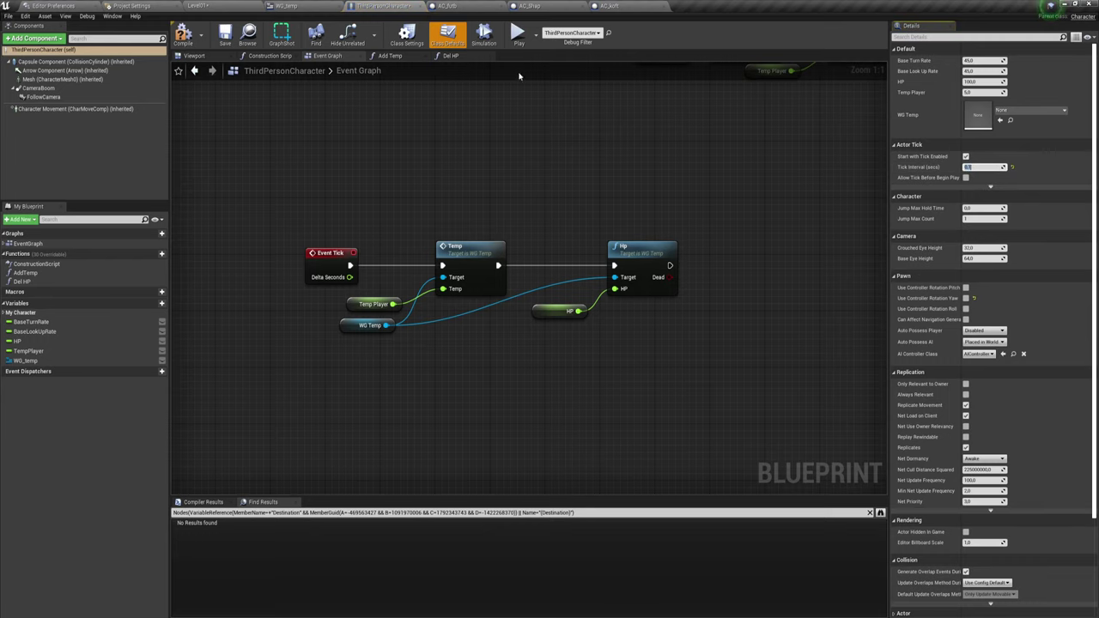
pyautogui.click(447, 6)
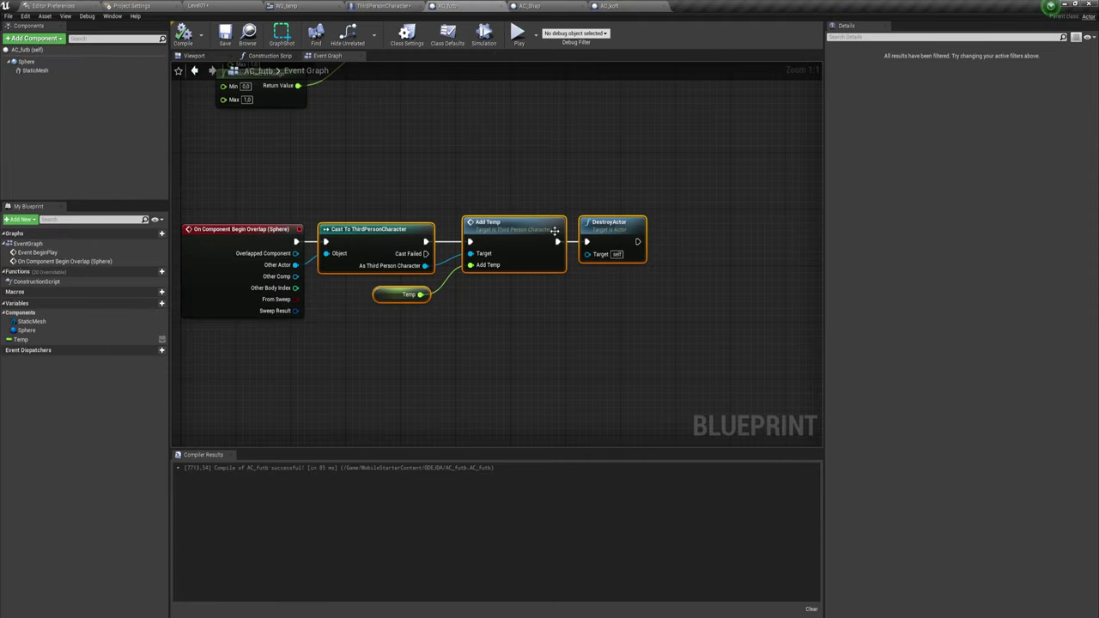
pyautogui.click(386, 6)
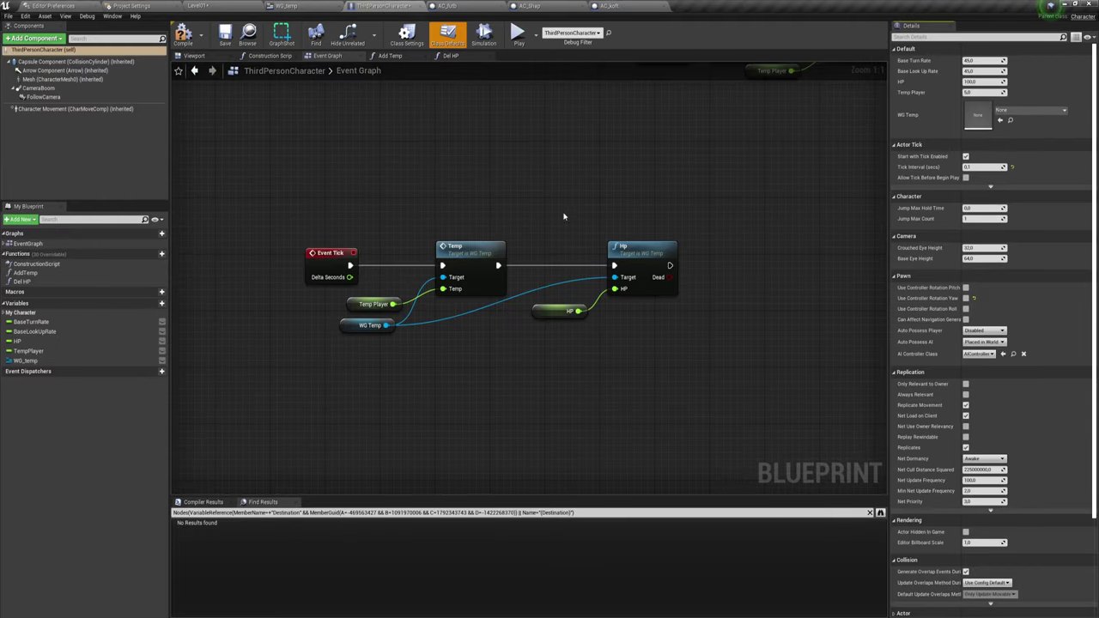
pyautogui.moveTo(567, 216); pyautogui.dragTo(600, 229)
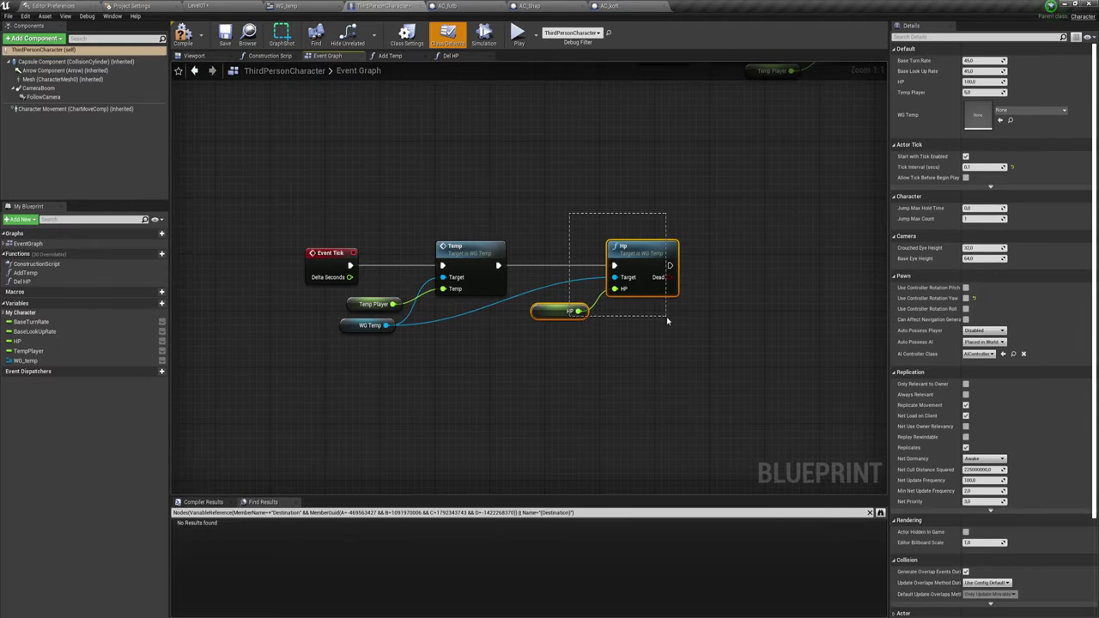
pyautogui.click(448, 55)
pyautogui.moveTo(631, 300); pyautogui.dragTo(674, 264, button='right')
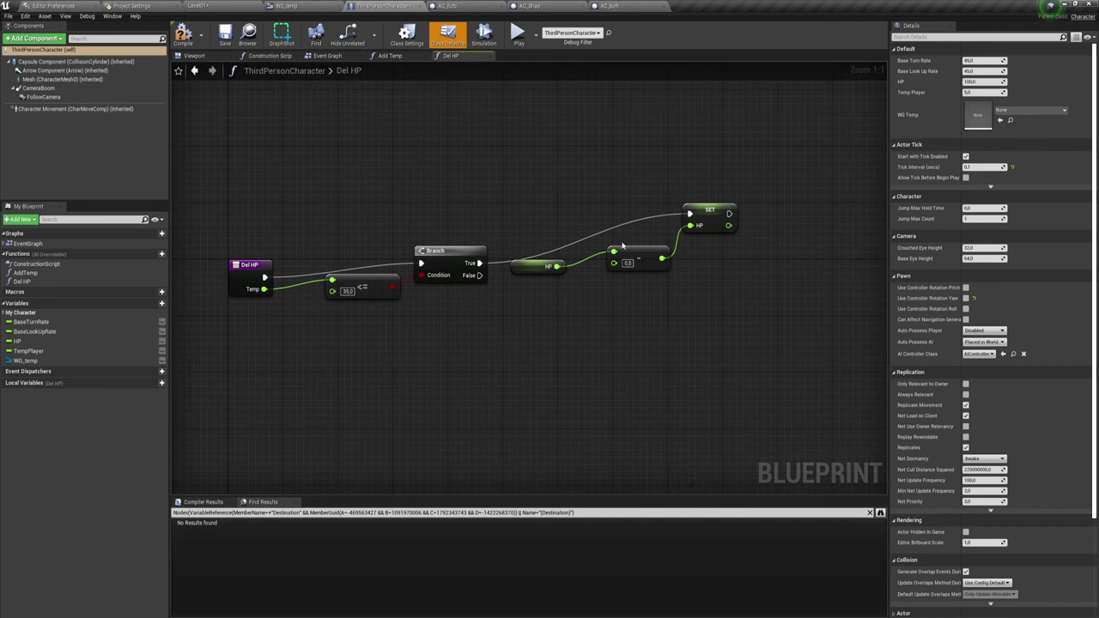
# Step: Move the HP getter, subtract and SET HP nodes up and to the right as a group
pyautogui.moveTo(622, 246); pyautogui.dragTo(648, 302)
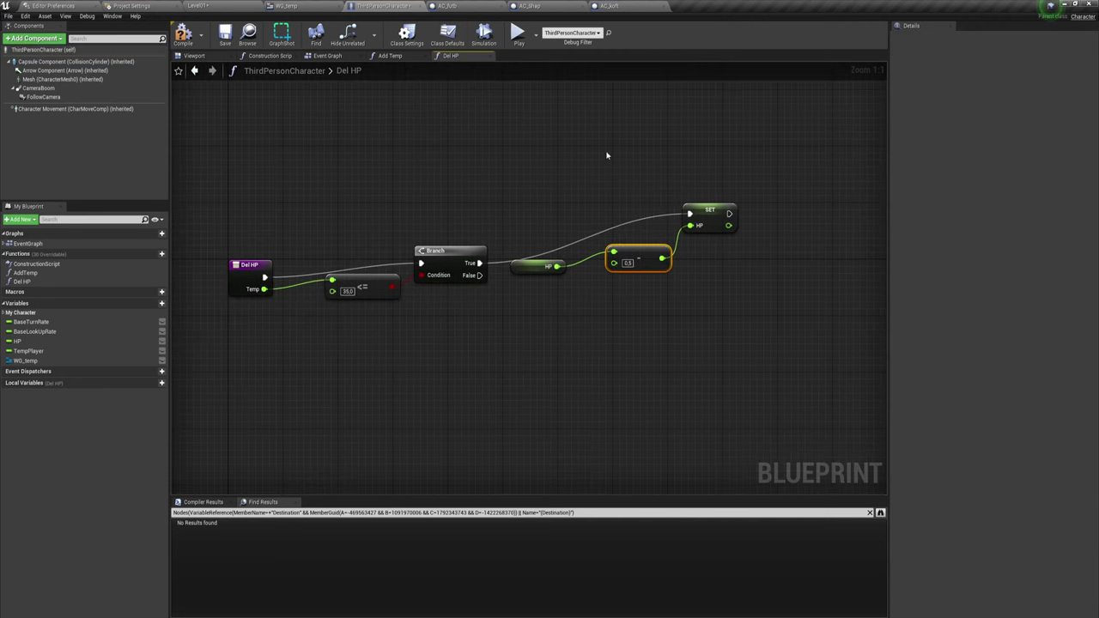
pyautogui.moveTo(606, 155)
pyautogui.mouseDown()
pyautogui.moveTo(699, 250)
pyautogui.moveTo(669, 240)
pyautogui.mouseUp()
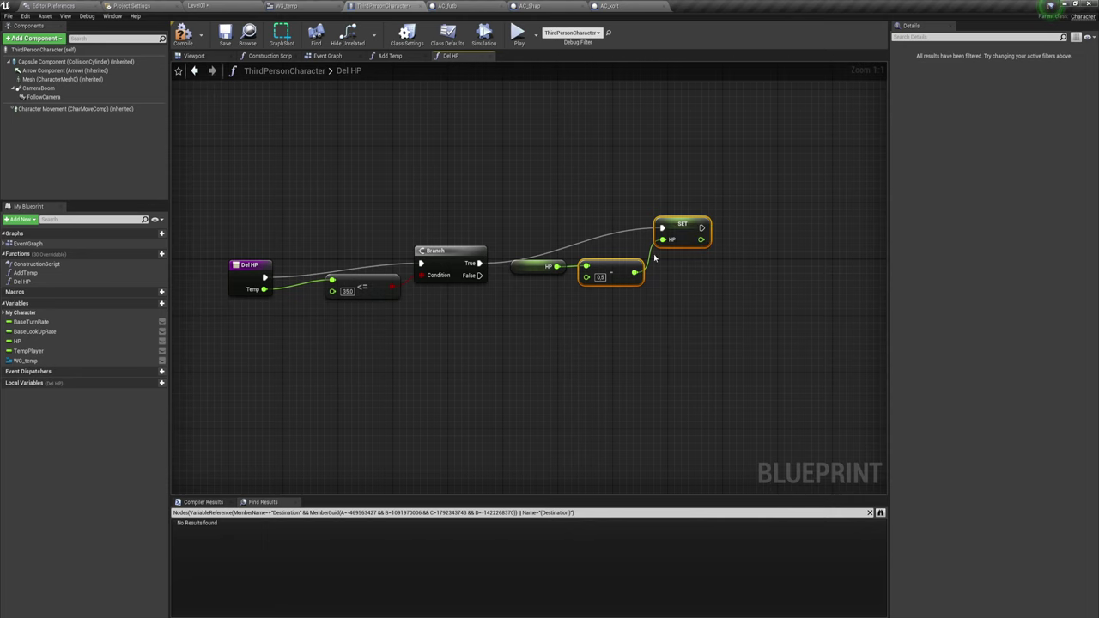
pyautogui.click(617, 298)
pyautogui.moveTo(569, 321)
pyautogui.mouseDown(button='right')
pyautogui.moveTo(616, 268)
pyautogui.moveTo(599, 289)
pyautogui.mouseUp(button='right')
pyautogui.moveTo(571, 239); pyautogui.dragTo(640, 226)
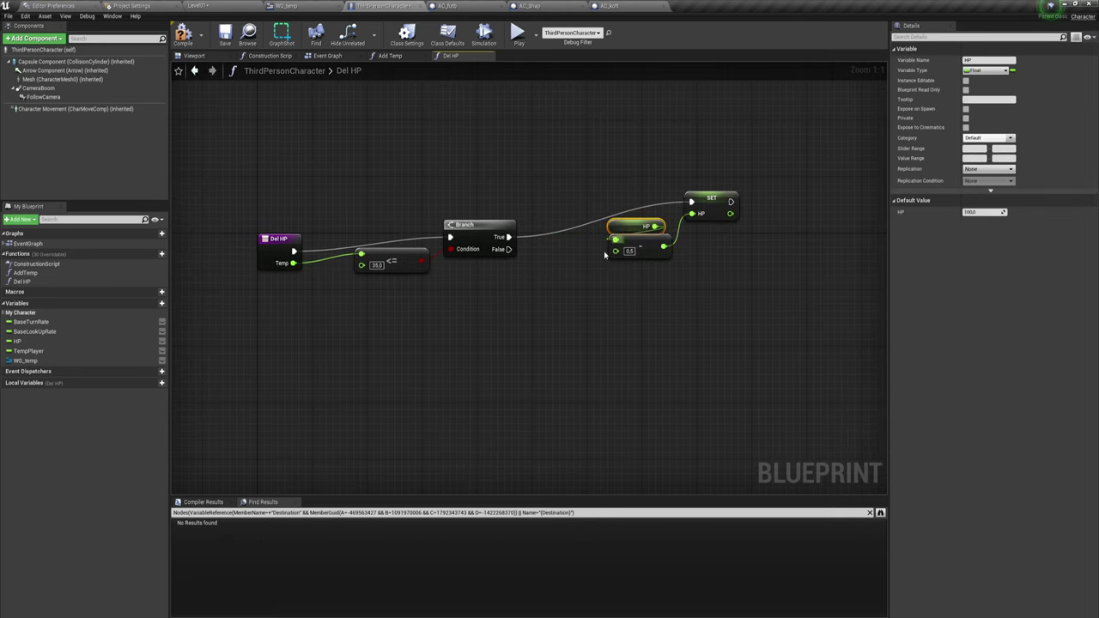
pyautogui.moveTo(543, 312); pyautogui.dragTo(531, 299, button='right')
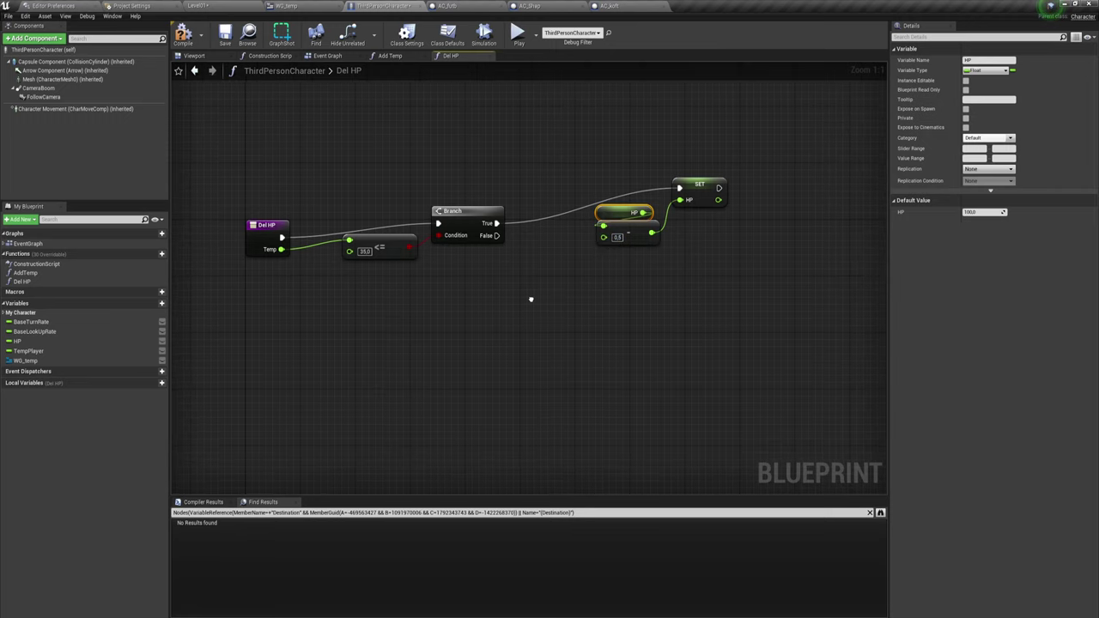
pyautogui.moveTo(562, 279)
pyautogui.mouseDown()
pyautogui.moveTo(700, 198)
pyautogui.moveTo(728, 148)
pyautogui.mouseUp()
pyautogui.click(596, 278)
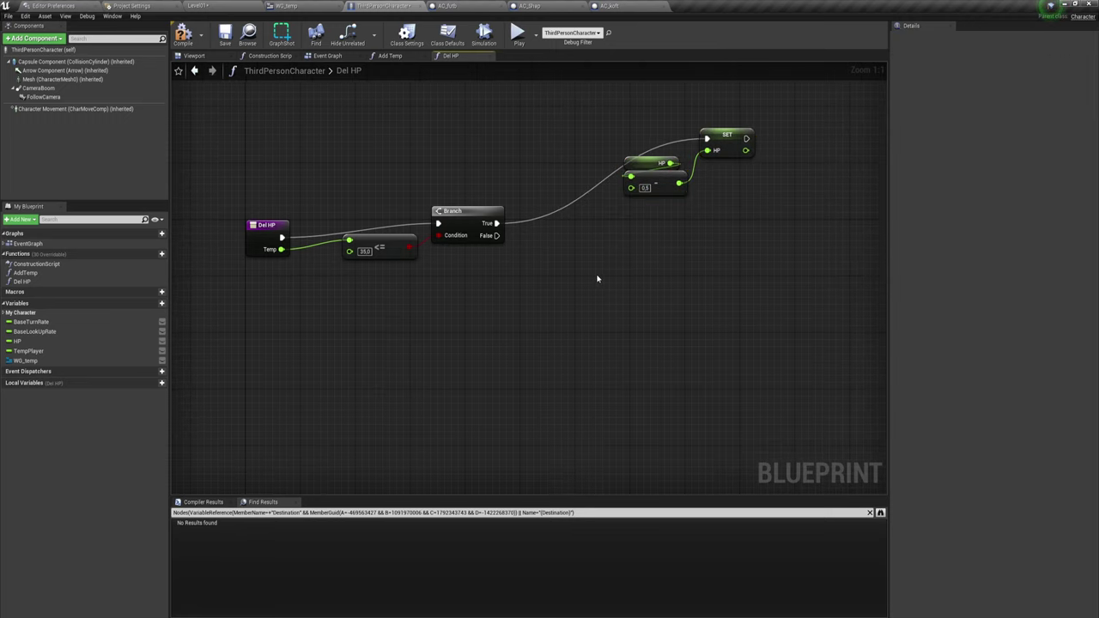
pyautogui.moveTo(596, 278)
pyautogui.mouseDown(button='right')
pyautogui.moveTo(523, 281)
pyautogui.moveTo(567, 268)
pyautogui.mouseUp(button='right')
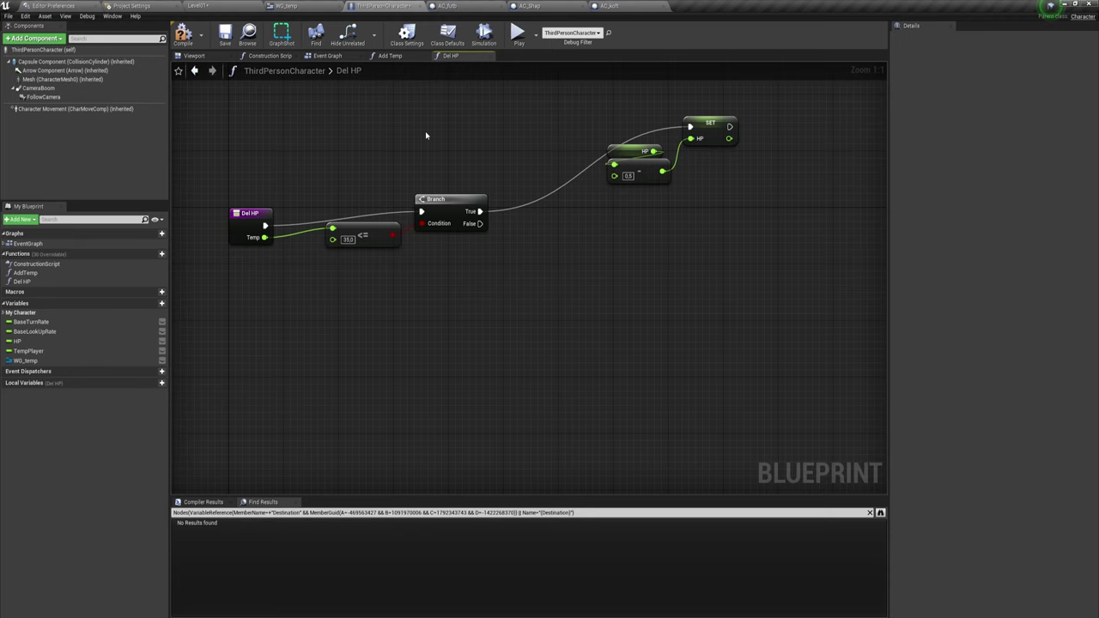
# Step: Duplicate the <= and Branch pair, wiring the first Branch's False and Temp into the copies
pyautogui.moveTo(364, 139); pyautogui.dragTo(440, 280)
pyautogui.hotkey('ctrl', 'c')
pyautogui.hotkey('ctrl', 'v')
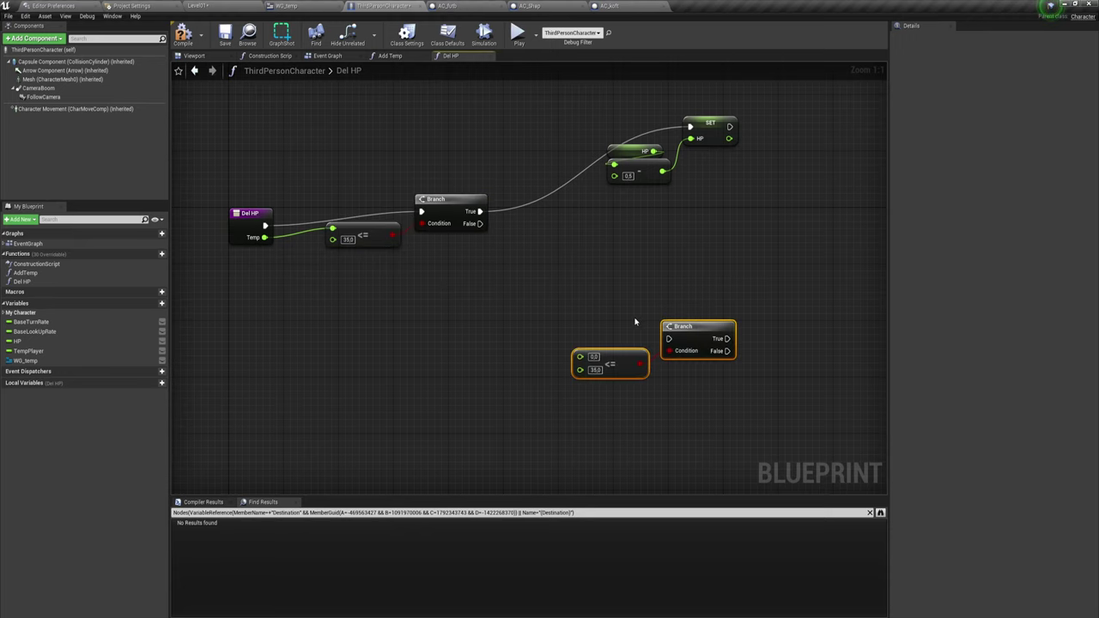
pyautogui.moveTo(684, 327); pyautogui.dragTo(539, 250)
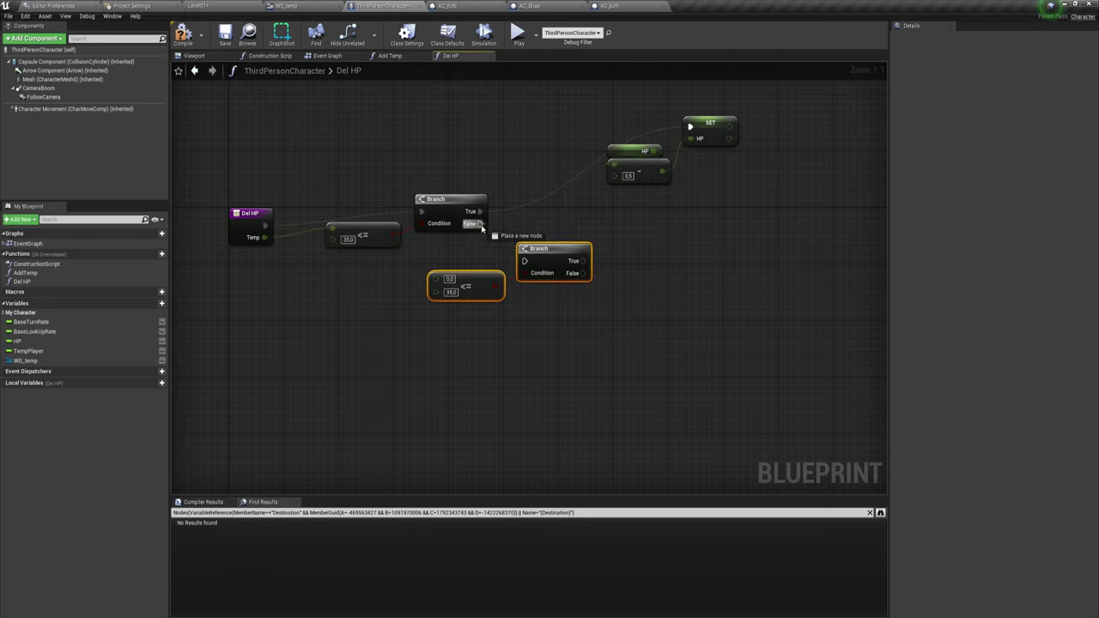
pyautogui.moveTo(480, 223); pyautogui.dragTo(525, 260)
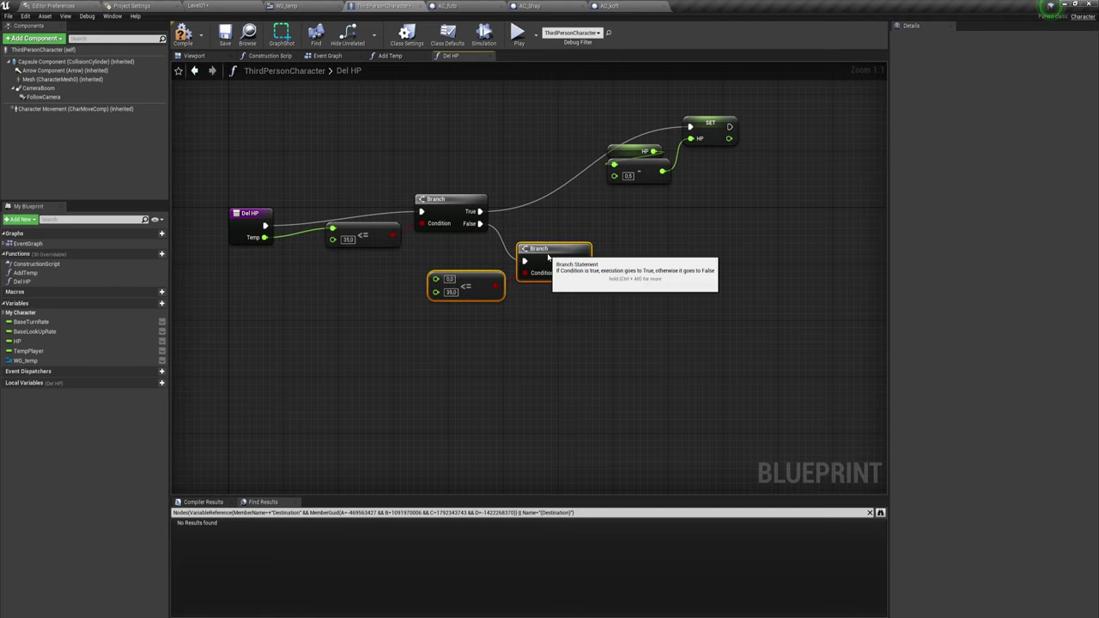
pyautogui.moveTo(539, 250); pyautogui.dragTo(566, 286)
pyautogui.click(401, 259)
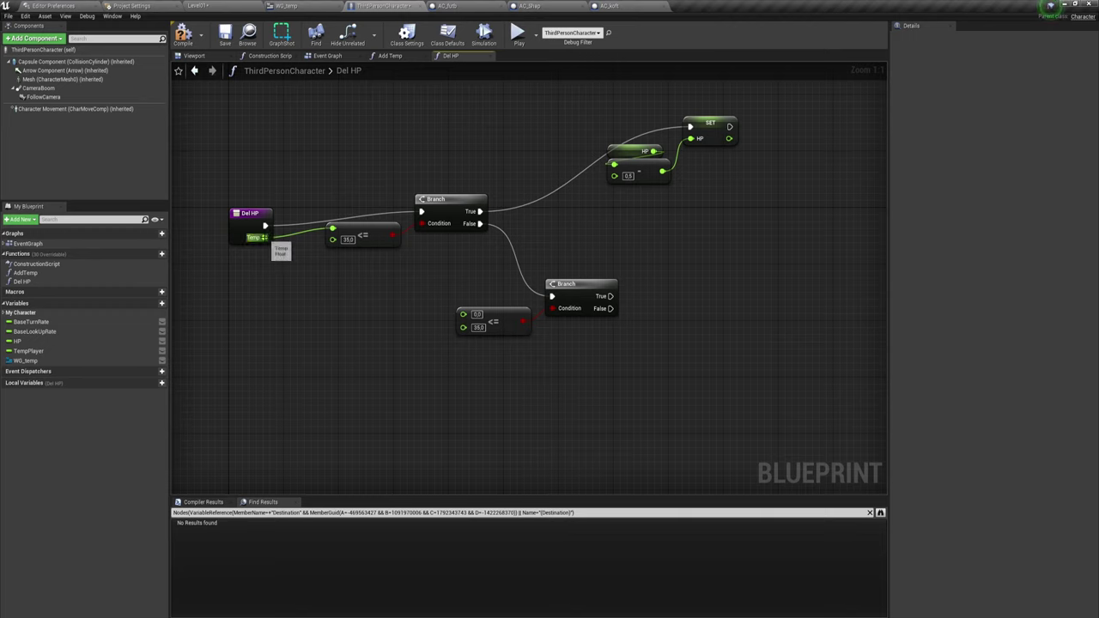
pyautogui.moveTo(265, 237); pyautogui.dragTo(463, 313)
pyautogui.moveTo(268, 238); pyautogui.dragTo(448, 284)
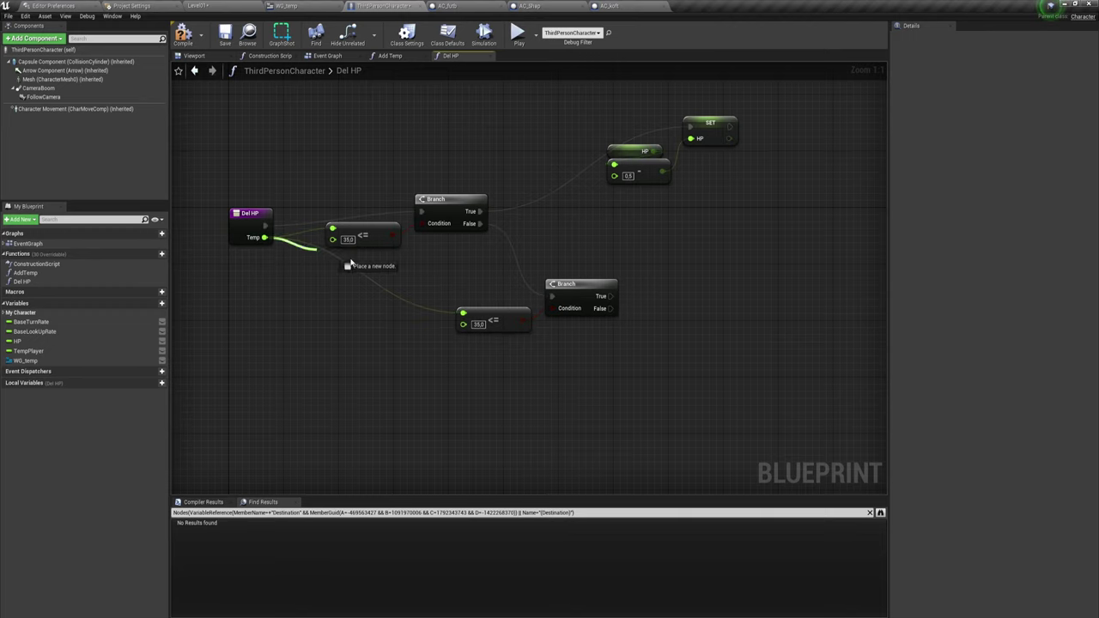
# Step: Add a Temp < 35.0 comparison and change the copied <= threshold to 70.0
pyautogui.write('-')
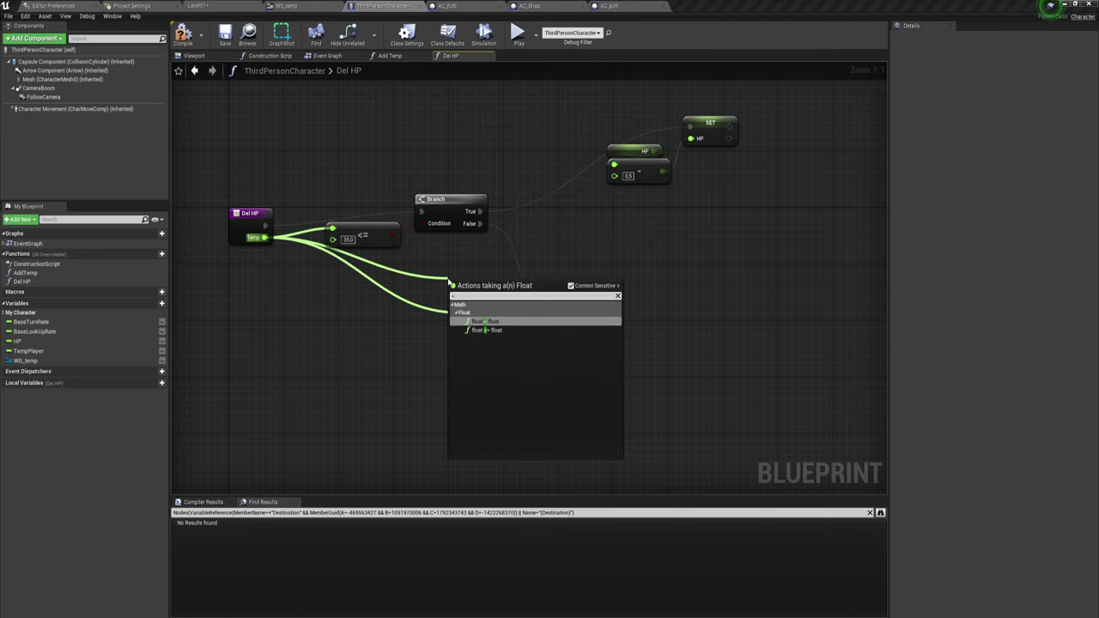
pyautogui.click(486, 321)
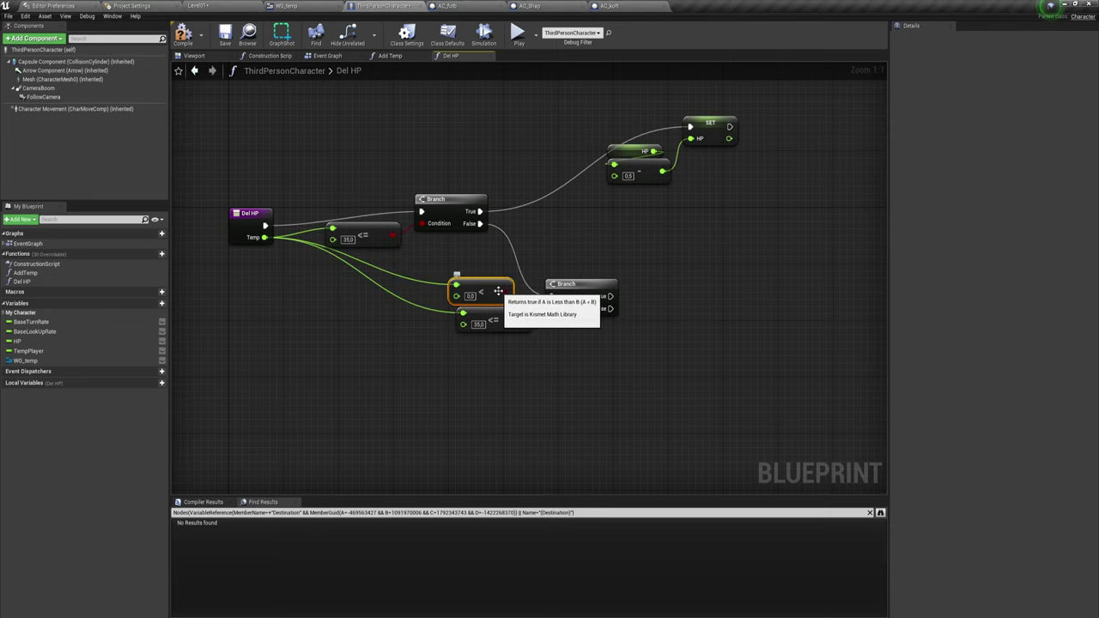
pyautogui.click(469, 296)
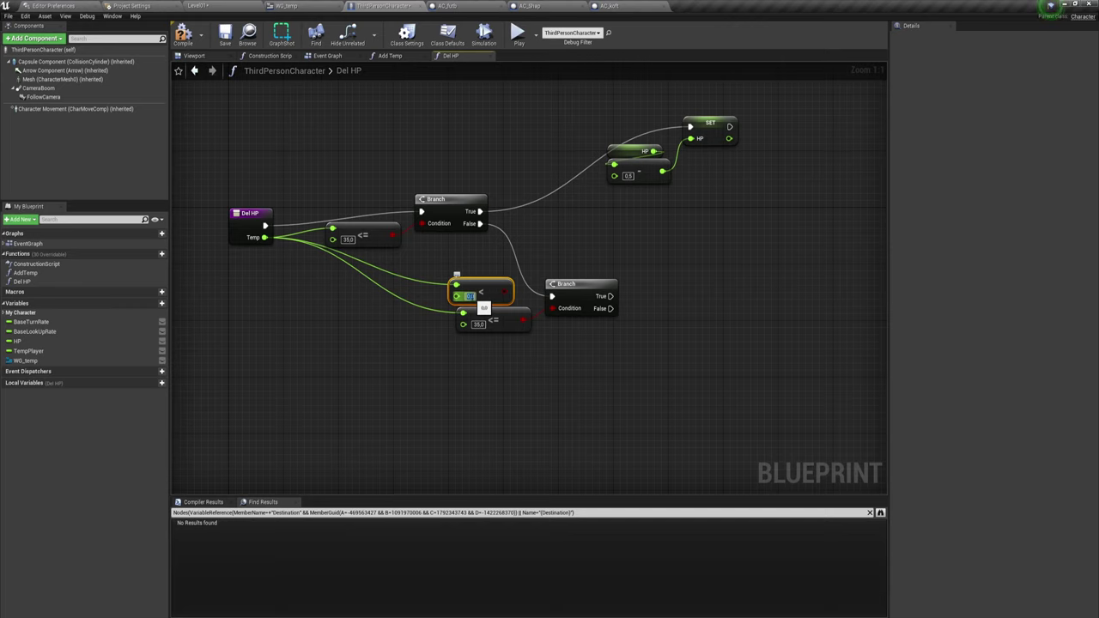
pyautogui.press('BackSpace')
pyautogui.write('35')
pyautogui.click(478, 324)
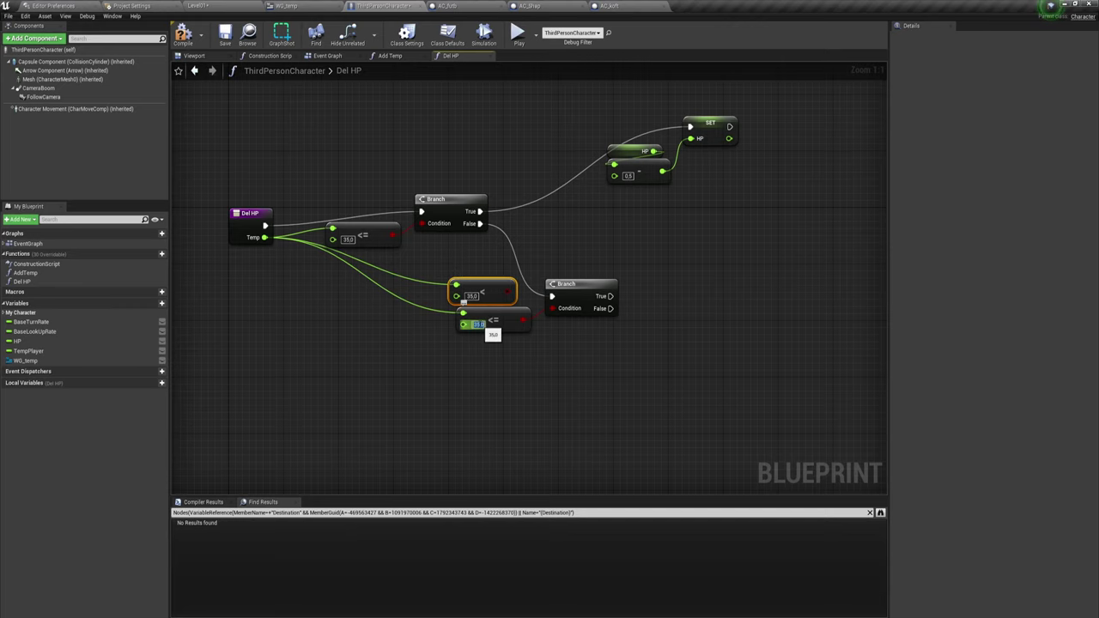
pyautogui.press('BackSpace')
pyautogui.write('70')
pyautogui.click(501, 353)
# Step: Combine both comparisons with an AND node placed before the second Branch
pyautogui.moveTo(510, 293); pyautogui.dragTo(520, 301)
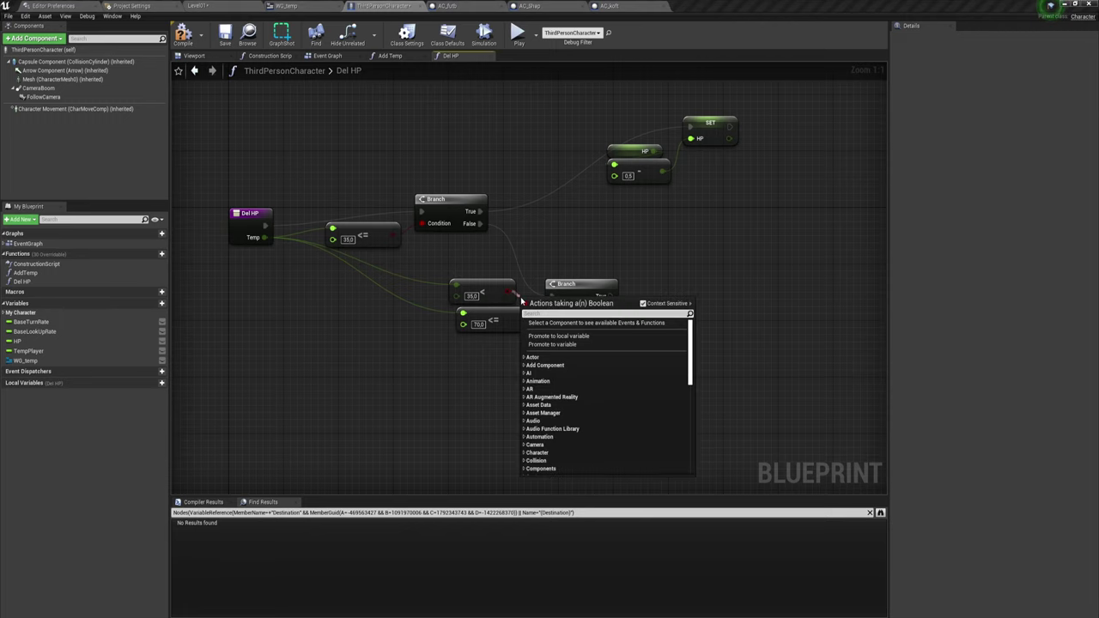
pyautogui.write('and')
pyautogui.press('Return')
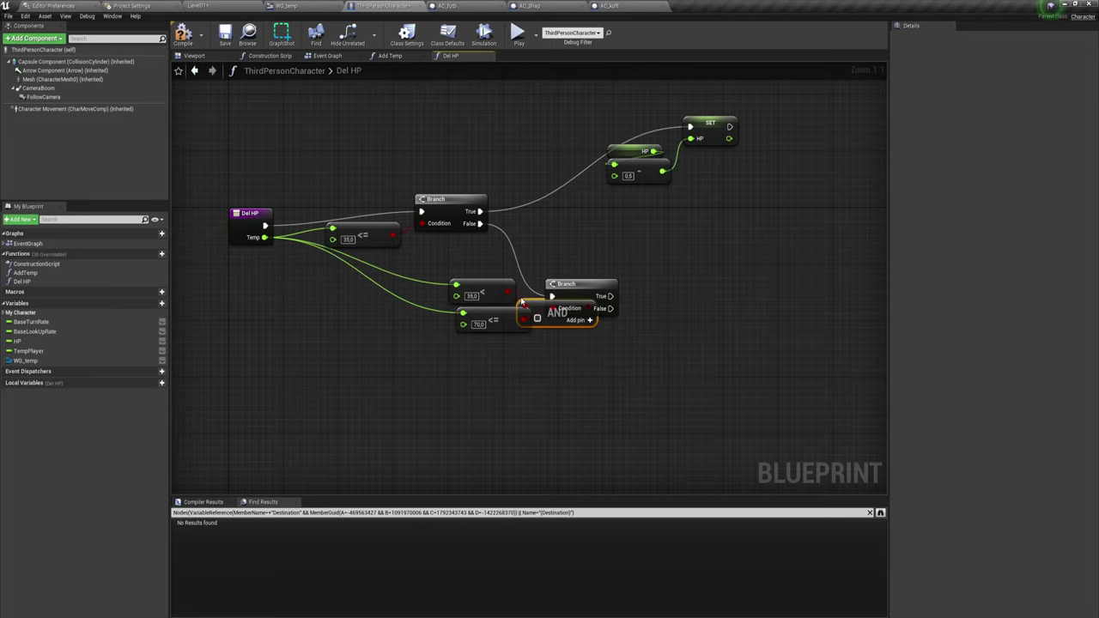
pyautogui.moveTo(584, 296); pyautogui.dragTo(660, 290)
pyautogui.moveTo(590, 307); pyautogui.dragTo(610, 308)
pyautogui.moveTo(528, 312)
pyautogui.mouseDown()
pyautogui.moveTo(538, 297)
pyautogui.moveTo(523, 320)
pyautogui.mouseUp()
pyautogui.moveTo(484, 274)
pyautogui.mouseDown()
pyautogui.moveTo(505, 333)
pyautogui.moveTo(502, 299)
pyautogui.mouseUp()
pyautogui.click(503, 350)
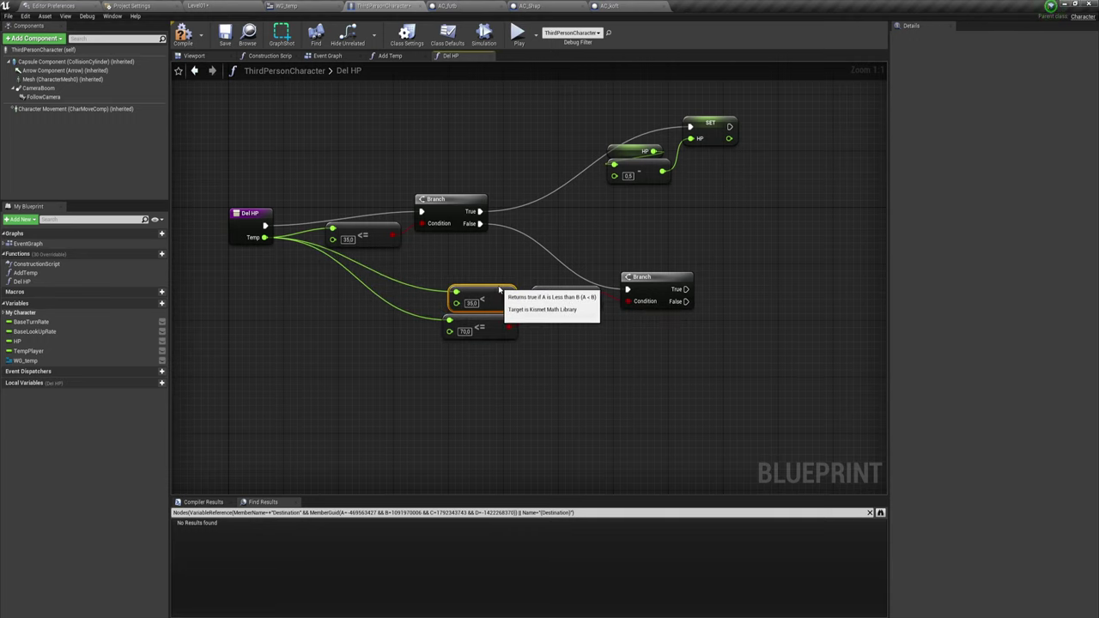
pyautogui.click(594, 371)
# Step: Paste a copy of the HP, subtract and SET group on the second Branch's True, subtracting 0.05
pyautogui.moveTo(684, 334); pyautogui.dragTo(582, 340, button='right')
pyautogui.moveTo(500, 199); pyautogui.dragTo(697, 120)
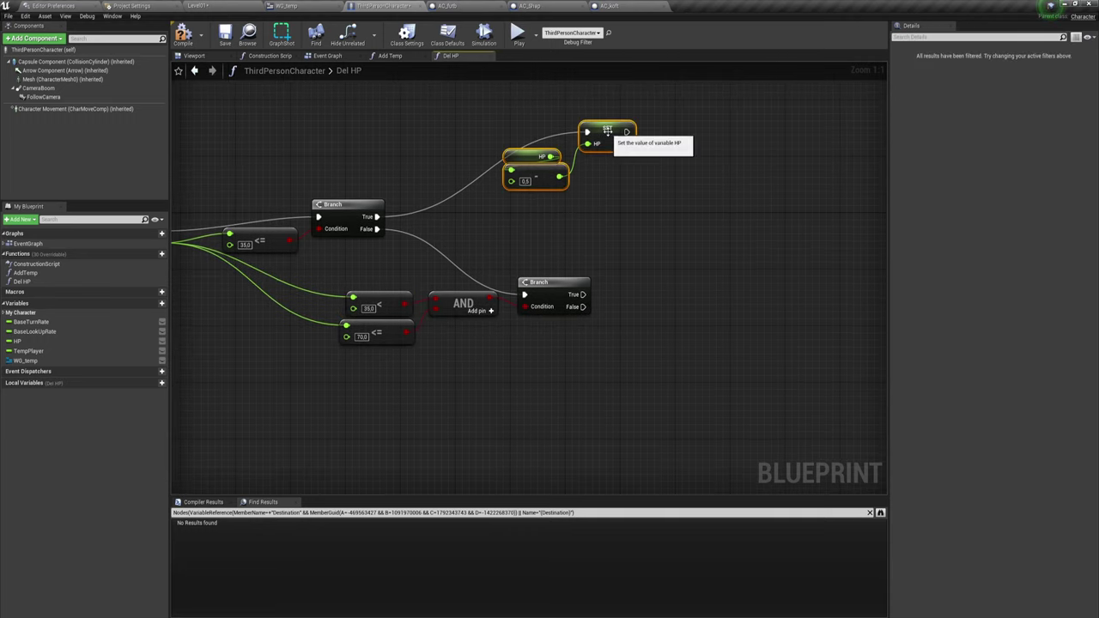
pyautogui.hotkey('ctrl', 'c')
pyautogui.hotkey('ctrl', 'v')
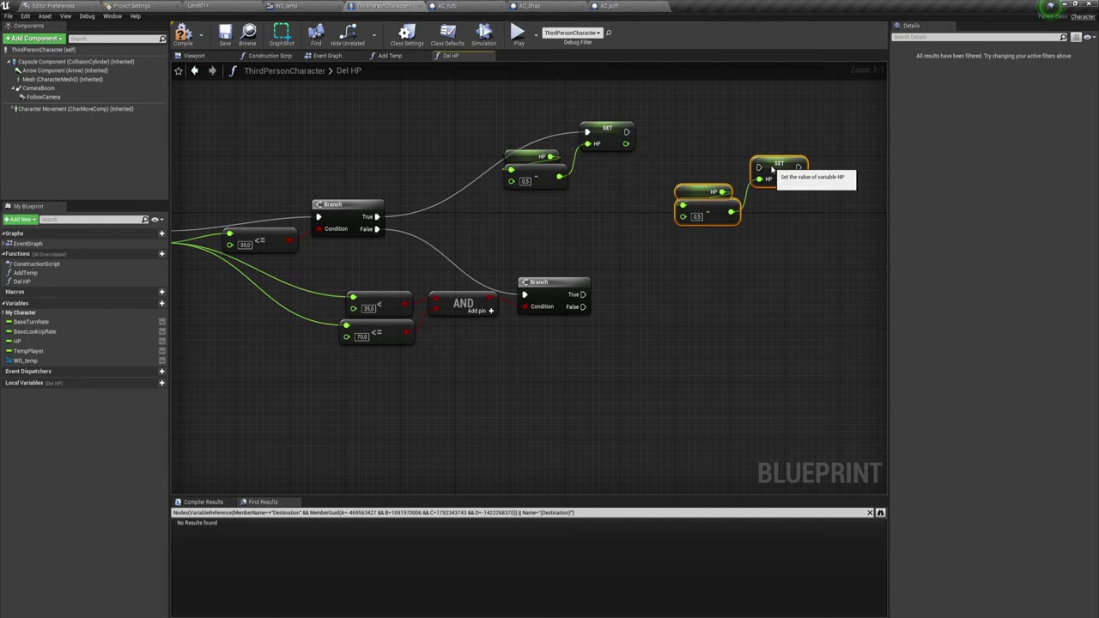
pyautogui.moveTo(766, 170)
pyautogui.mouseDown()
pyautogui.moveTo(733, 291)
pyautogui.moveTo(583, 295)
pyautogui.mouseUp()
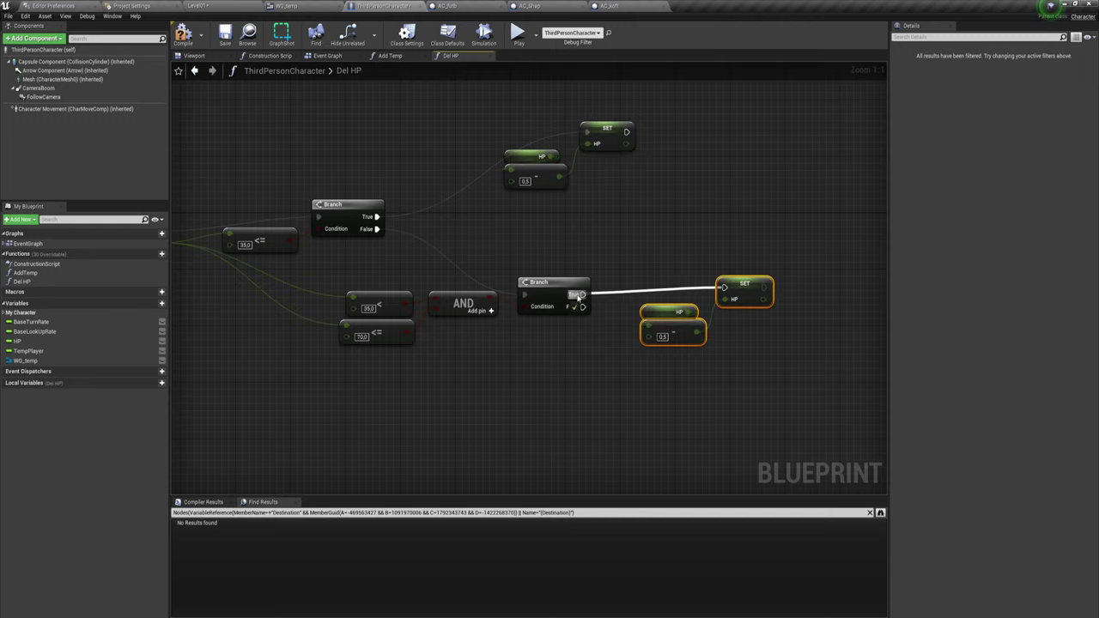
pyautogui.moveTo(633, 375); pyautogui.dragTo(626, 353, button='right')
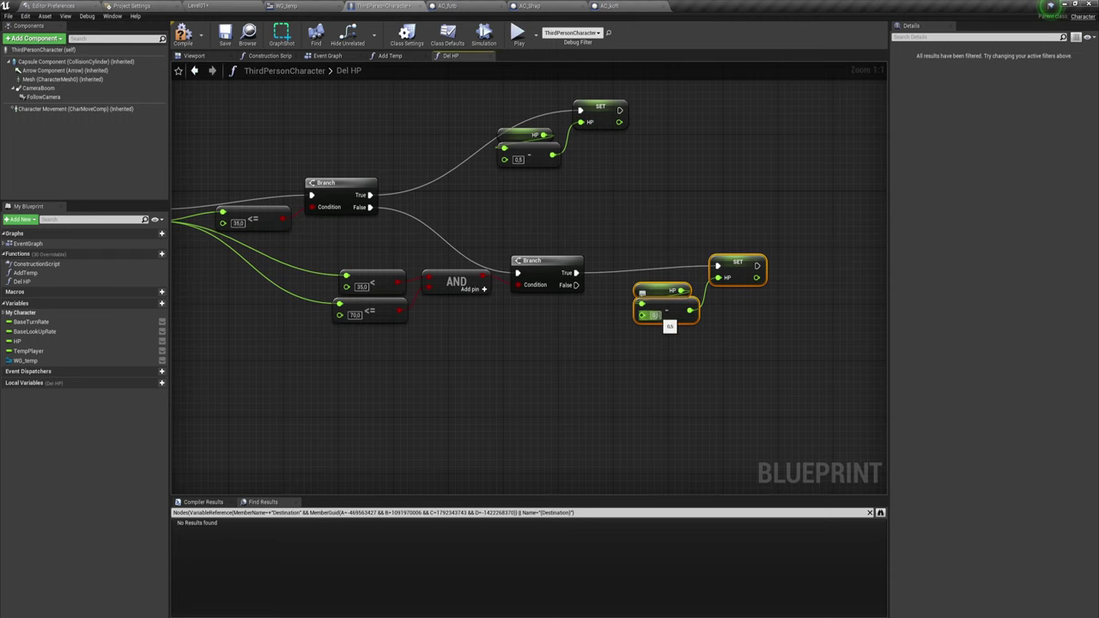
pyautogui.doubleClick(657, 315)
pyautogui.press('Return')
pyautogui.click(676, 342)
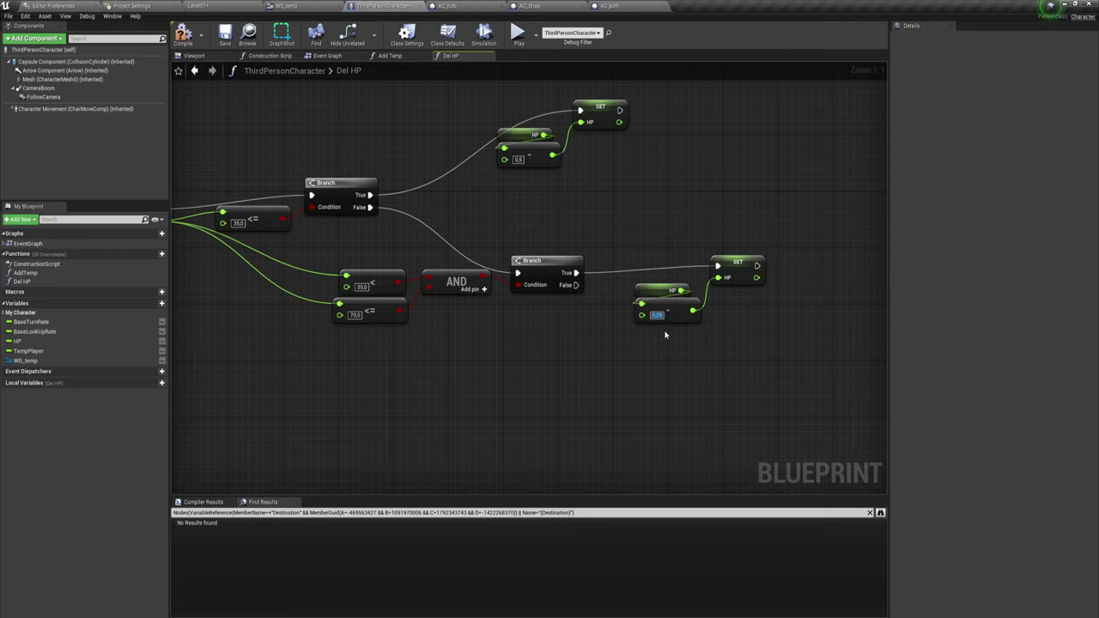
# Step: Tidy the graph by moving the Del HP entry node and the comparison nodes
pyautogui.moveTo(502, 394); pyautogui.dragTo(567, 334, button='right')
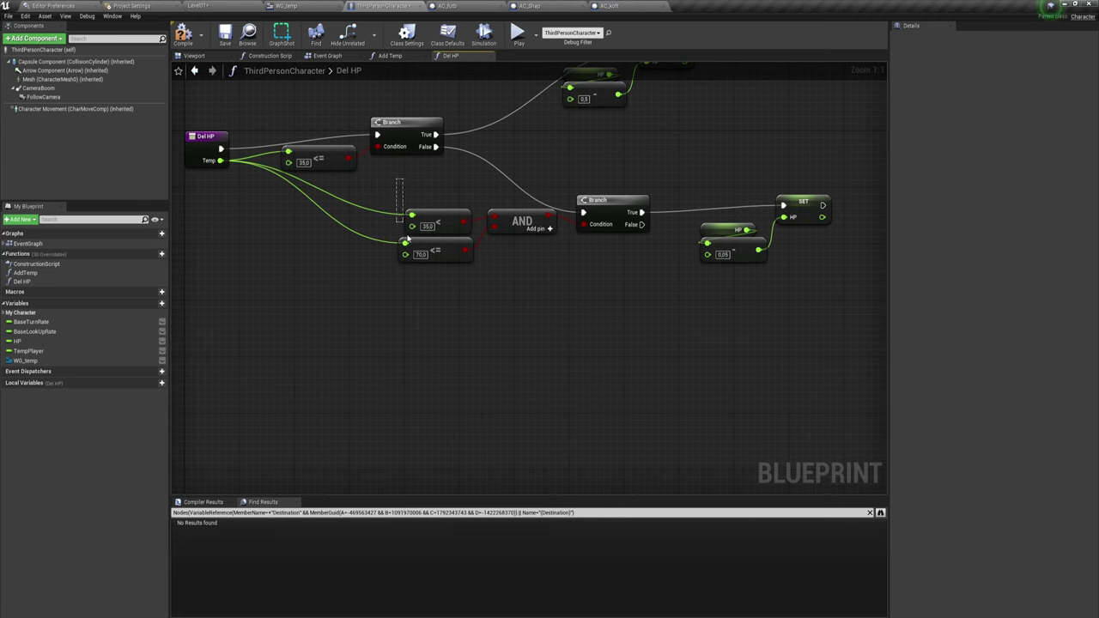
pyautogui.moveTo(406, 240); pyautogui.dragTo(472, 346)
pyautogui.moveTo(509, 321)
pyautogui.mouseDown(button='right')
pyautogui.moveTo(494, 323)
pyautogui.moveTo(478, 359)
pyautogui.mouseUp(button='right')
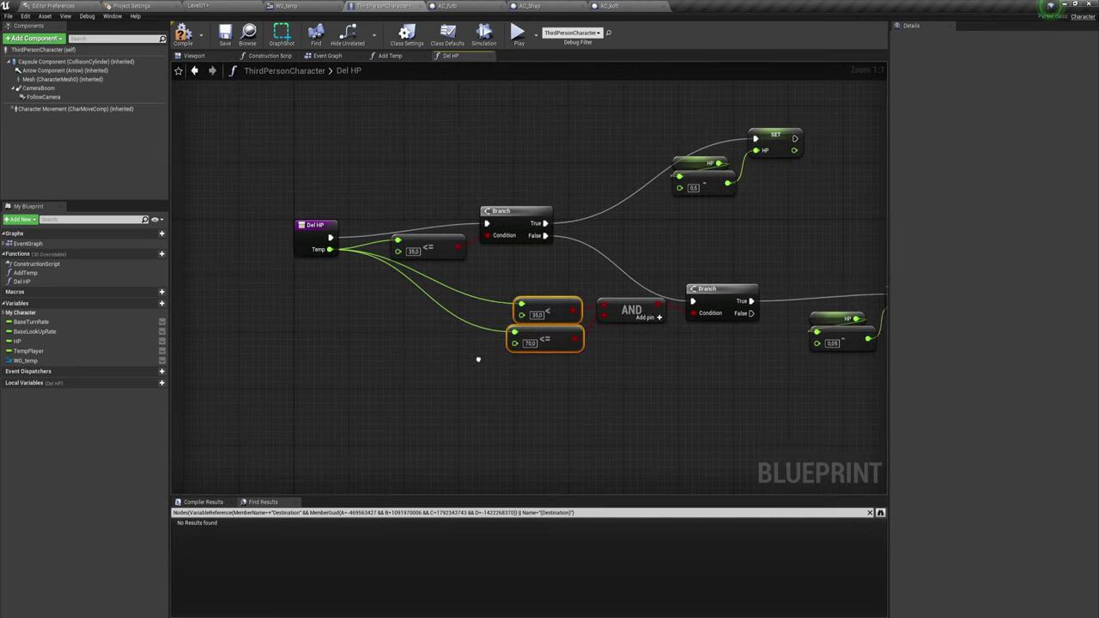
pyautogui.moveTo(320, 226); pyautogui.dragTo(301, 210)
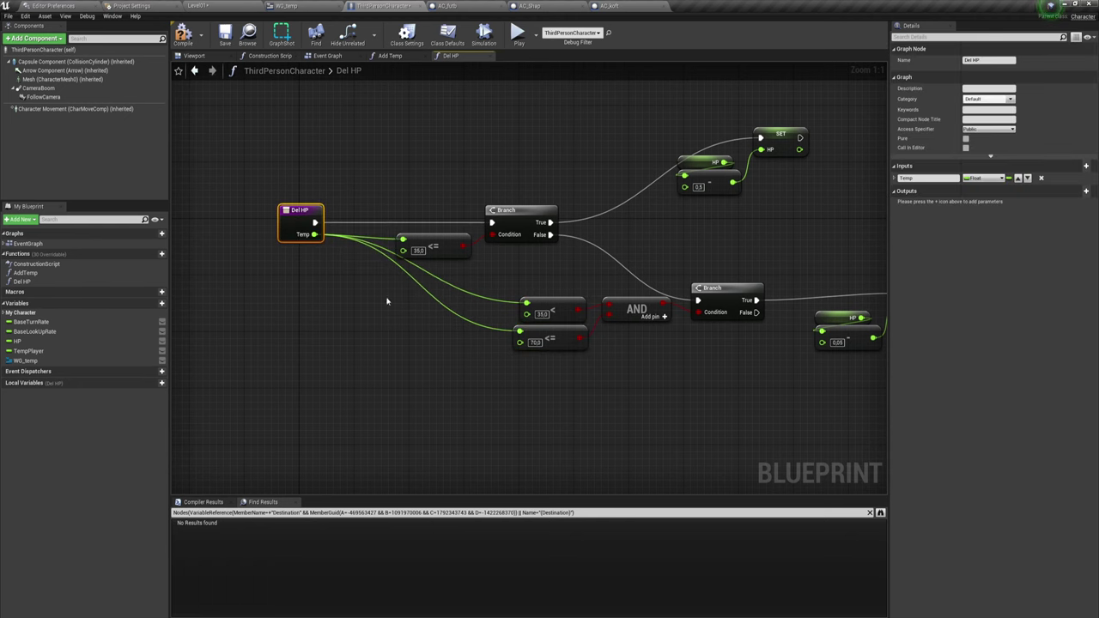
pyautogui.moveTo(386, 300); pyautogui.dragTo(302, 307, button='right')
pyautogui.scroll(-1, 495, 392)
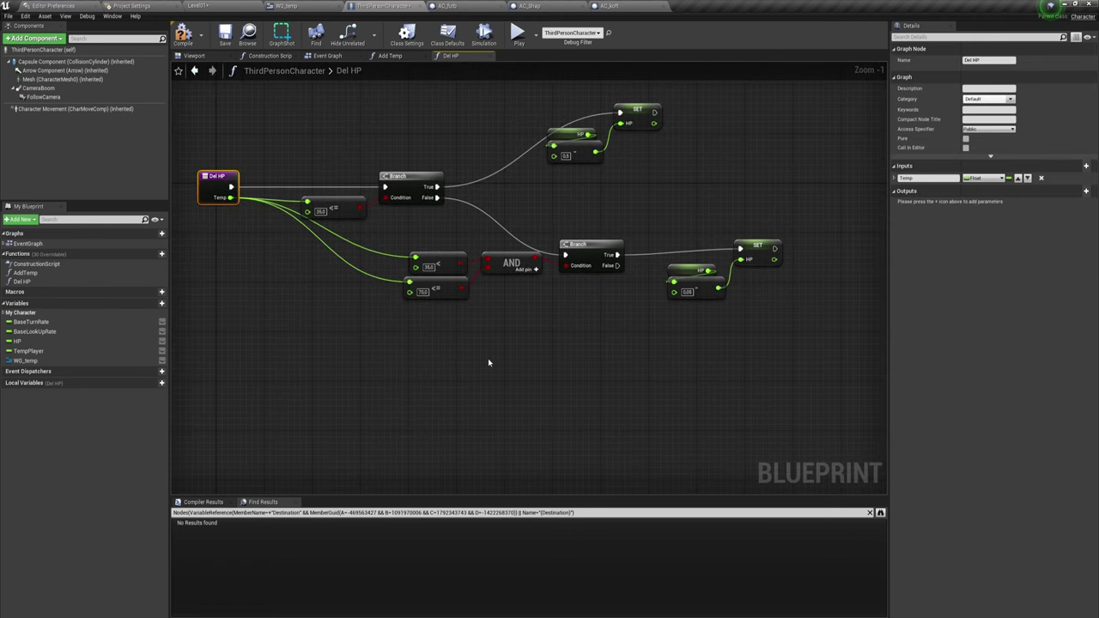
# Step: Duplicate the second check's comparisons, AND, Branch and SET nodes, wiring its False into the copied Branch
pyautogui.moveTo(400, 315); pyautogui.dragTo(853, 243)
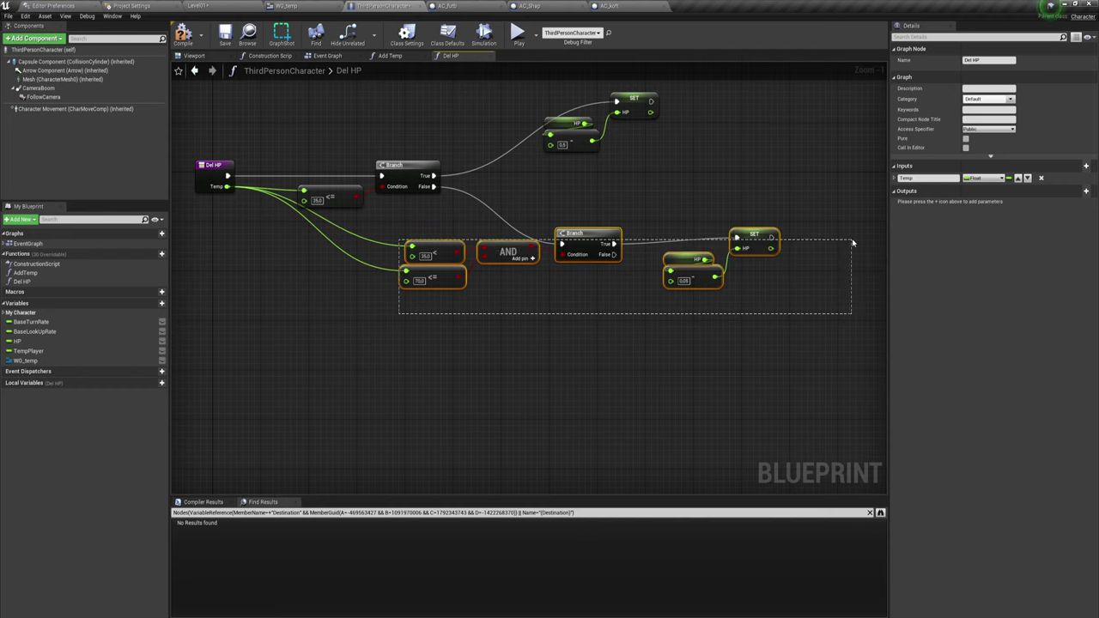
pyautogui.hotkey('ctrl', 'c')
pyautogui.hotkey('ctrl', 'v')
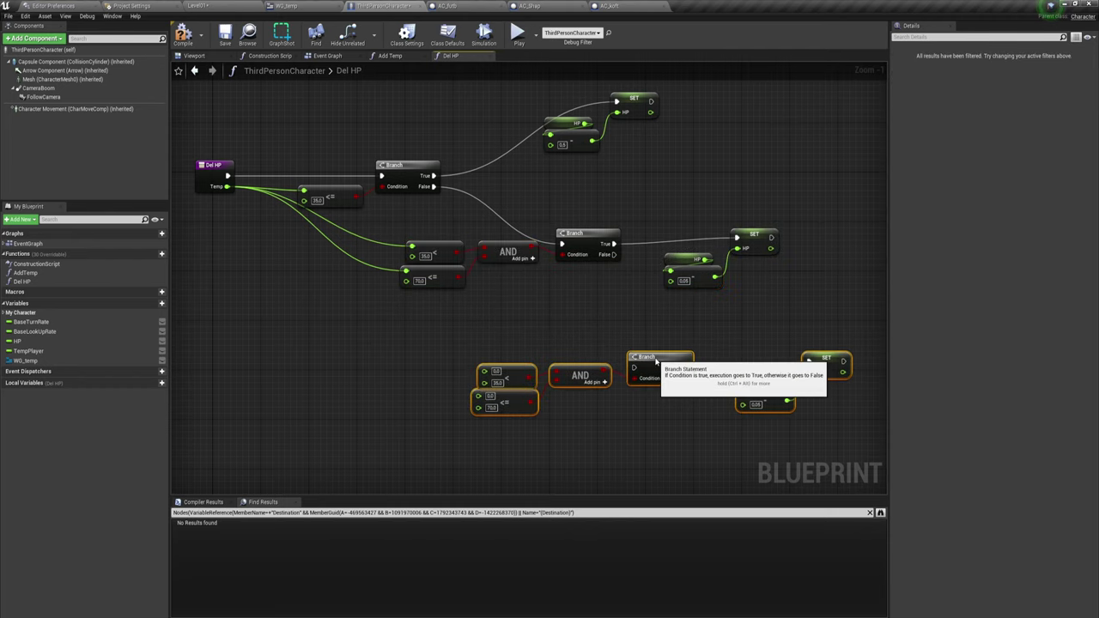
pyautogui.moveTo(593, 352); pyautogui.dragTo(706, 361)
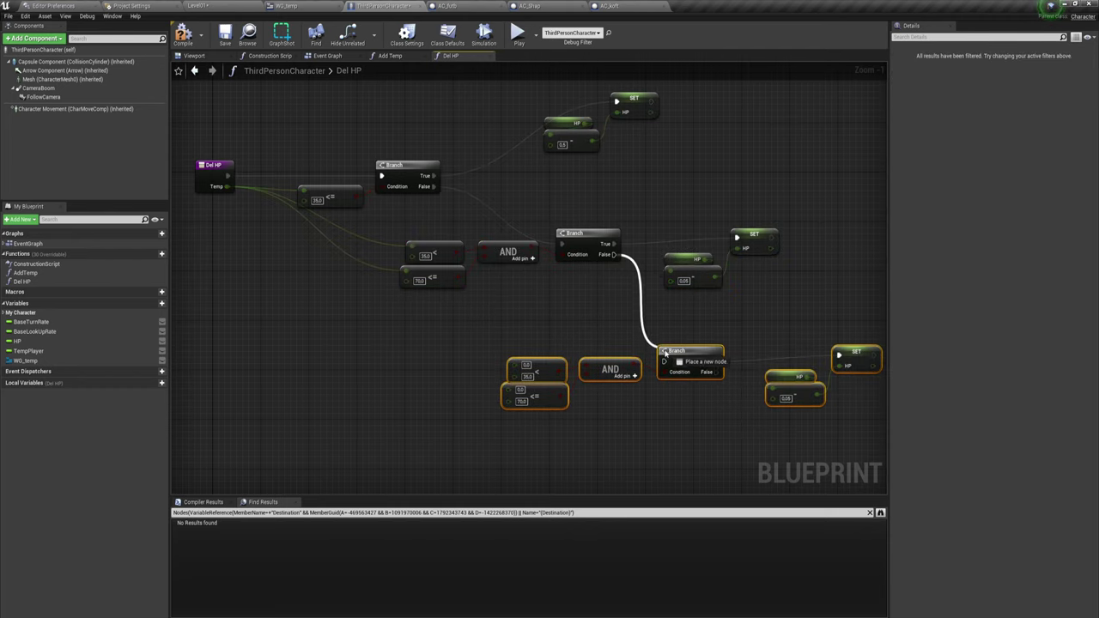
pyautogui.moveTo(613, 254); pyautogui.dragTo(663, 361)
pyautogui.press('Escape')
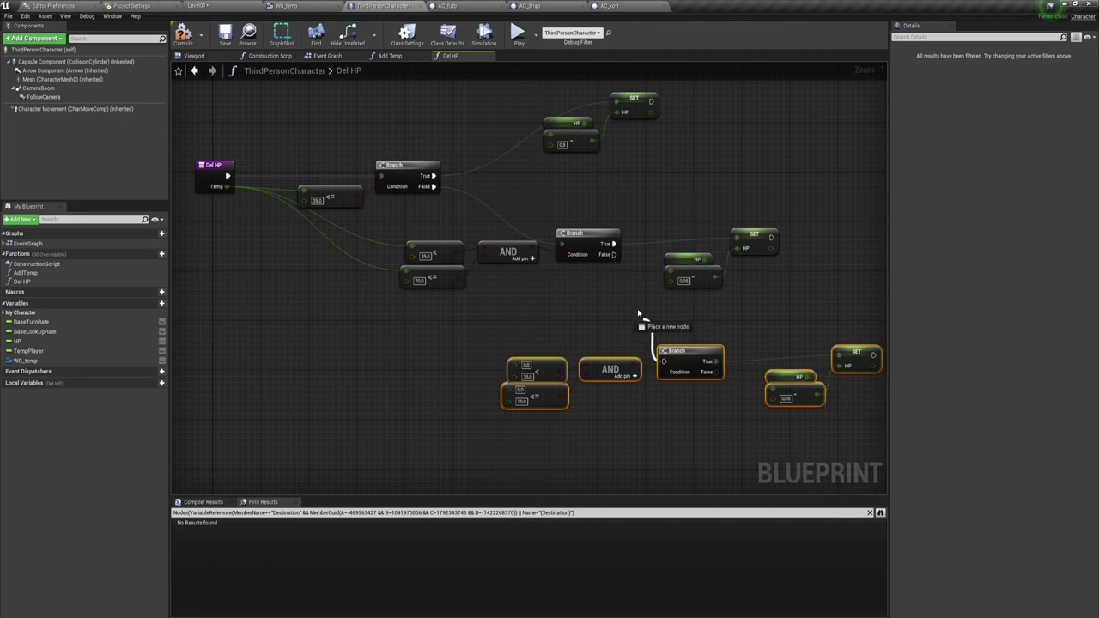
pyautogui.moveTo(613, 254); pyautogui.dragTo(665, 361)
pyautogui.moveTo(514, 361); pyautogui.dragTo(569, 384, button='right')
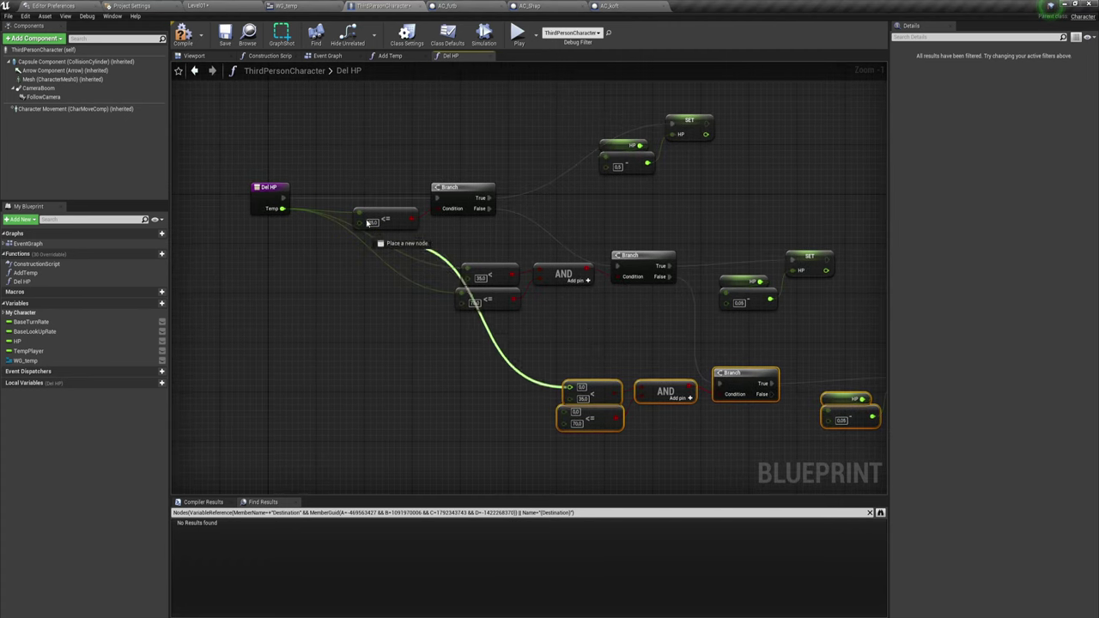
# Step: Feed Temp into the copied comparisons and set their thresholds to 70 and 100
pyautogui.moveTo(569, 387)
pyautogui.mouseDown()
pyautogui.moveTo(282, 209)
pyautogui.moveTo(562, 423)
pyautogui.mouseUp()
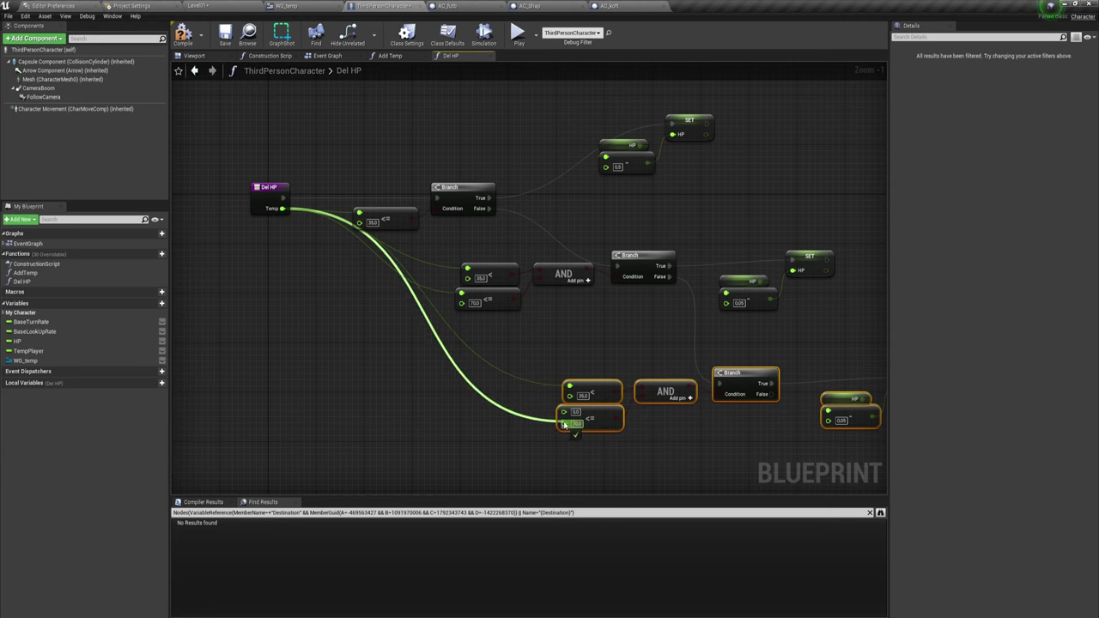
pyautogui.click(583, 396)
pyautogui.press('BackSpace')
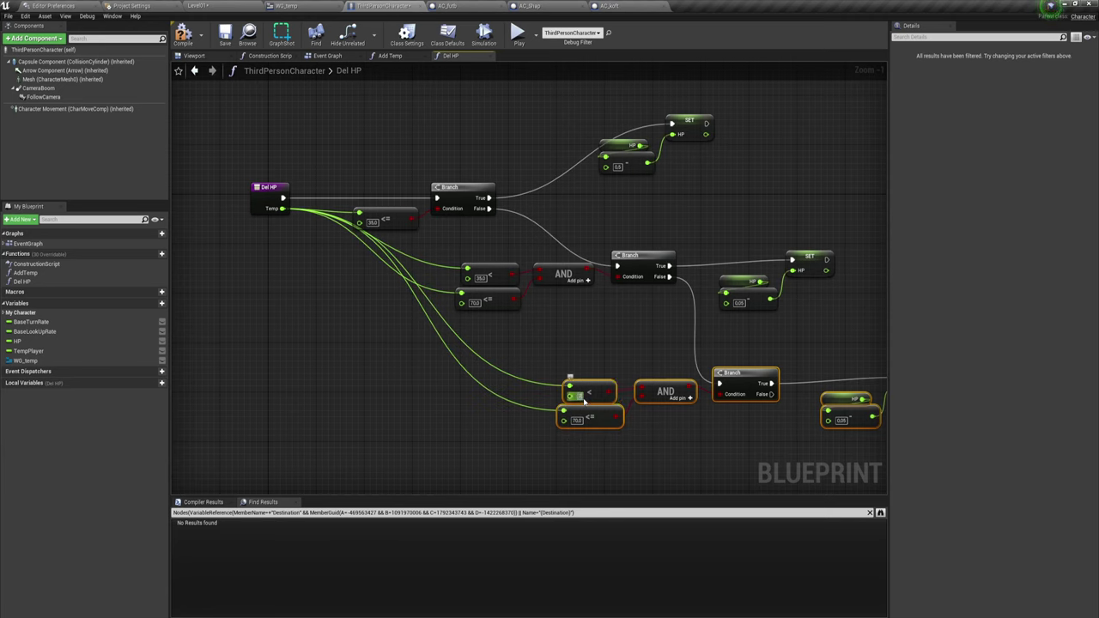
pyautogui.write('70')
pyautogui.click(576, 420)
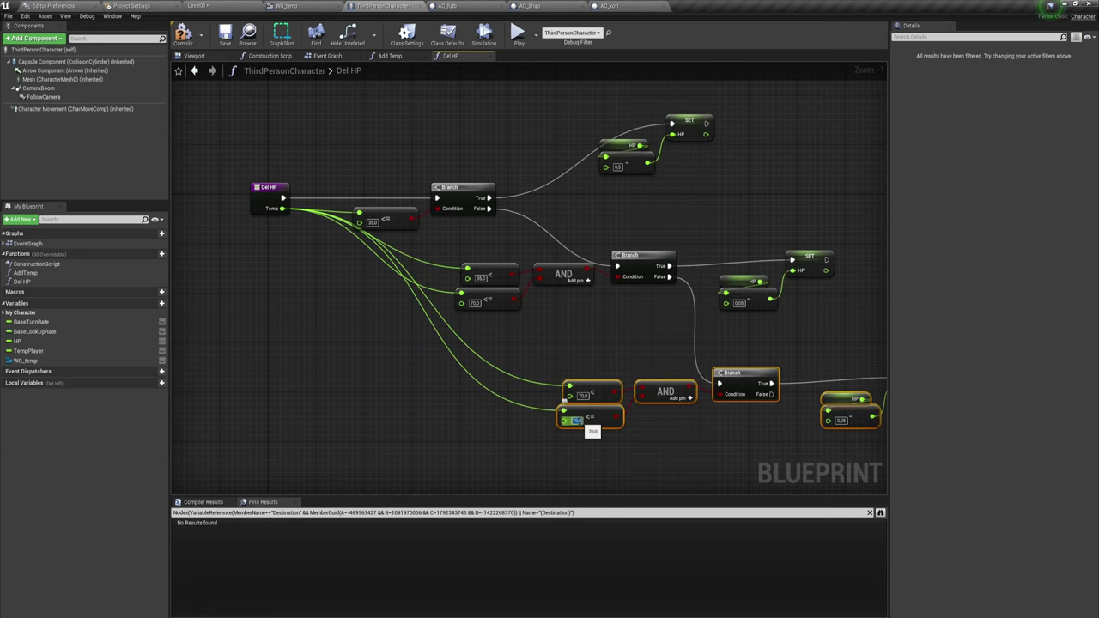
pyautogui.press('BackSpace')
pyautogui.click(731, 456)
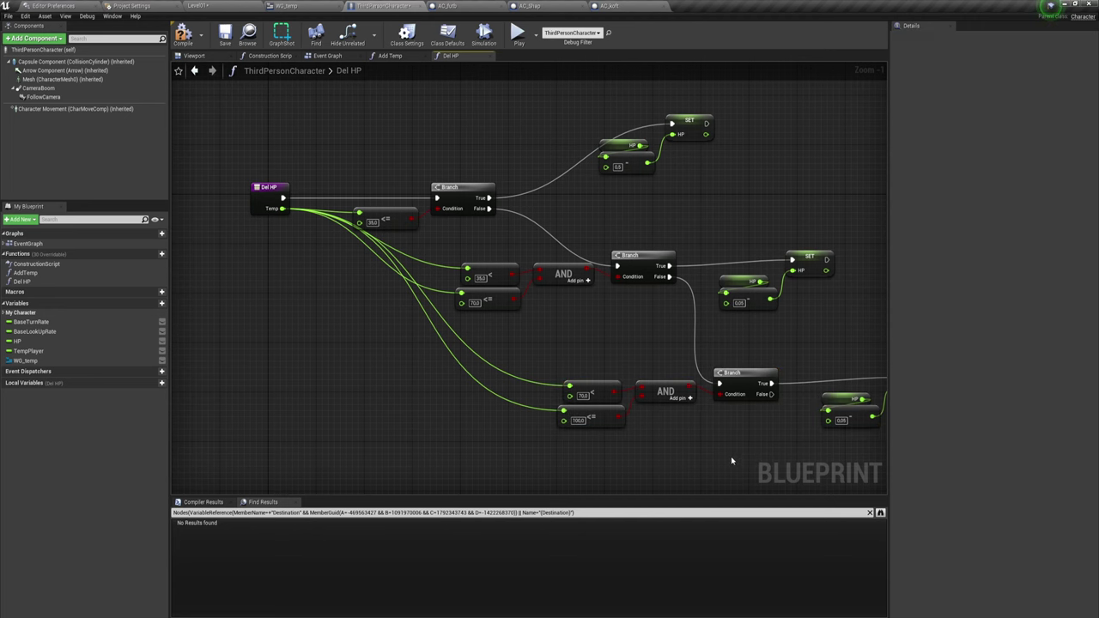
pyautogui.moveTo(731, 456); pyautogui.dragTo(650, 408, button='right')
# Step: Replace the < 35.0 check with a Temp > 35.0 comparison feeding the first AND
pyautogui.moveTo(479, 401); pyautogui.dragTo(518, 297)
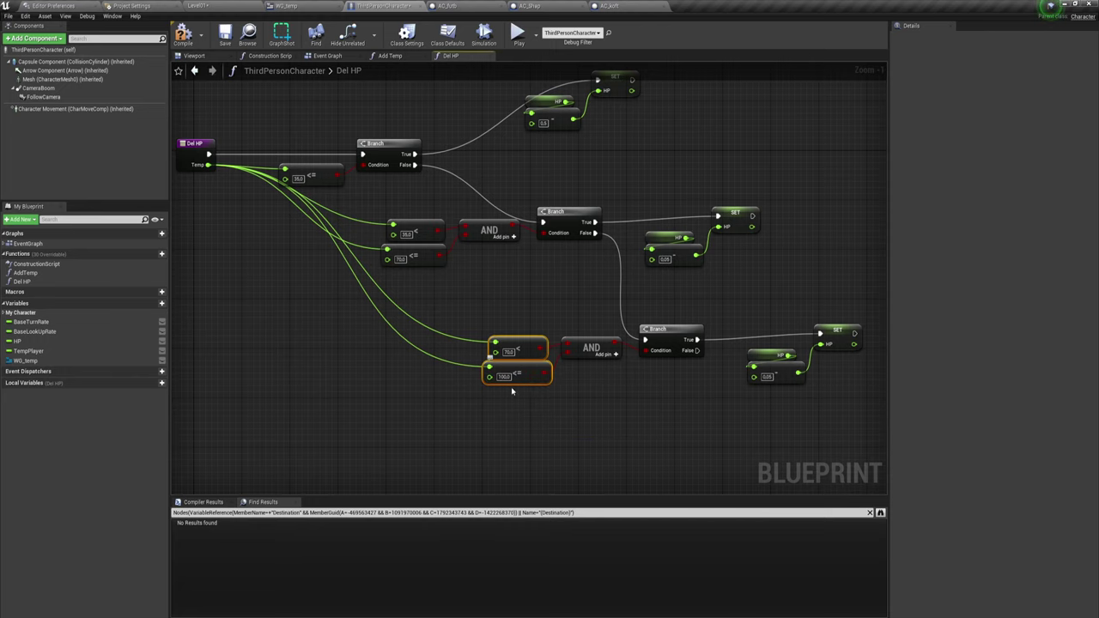
pyautogui.moveTo(521, 354); pyautogui.dragTo(505, 359, button='right')
pyautogui.click(505, 359)
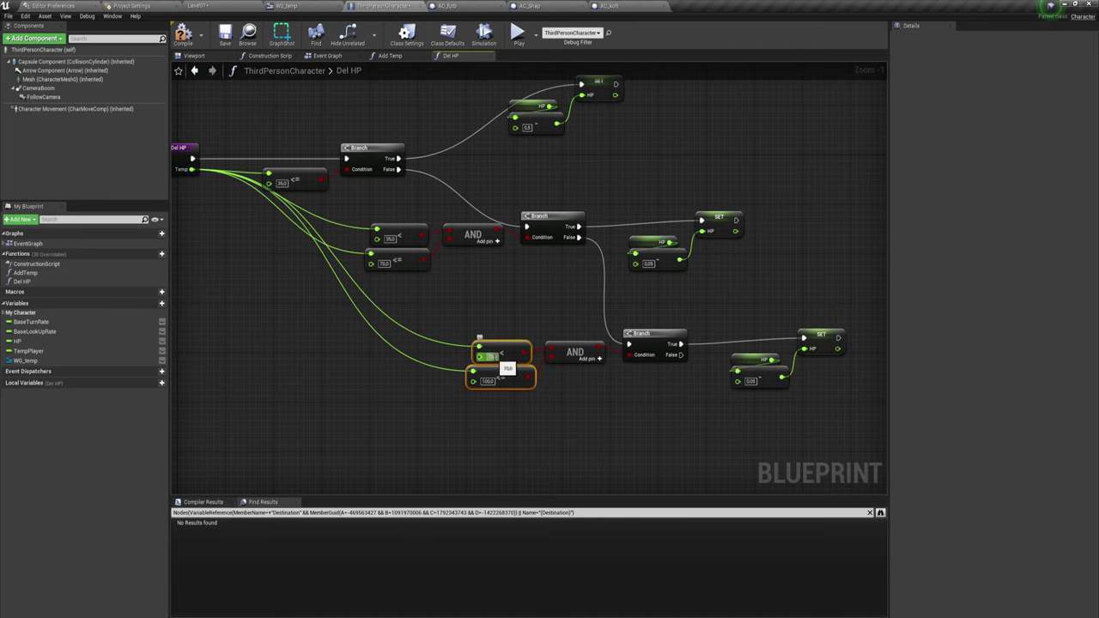
pyautogui.click(489, 345)
pyautogui.moveTo(481, 306); pyautogui.dragTo(485, 305, button='right')
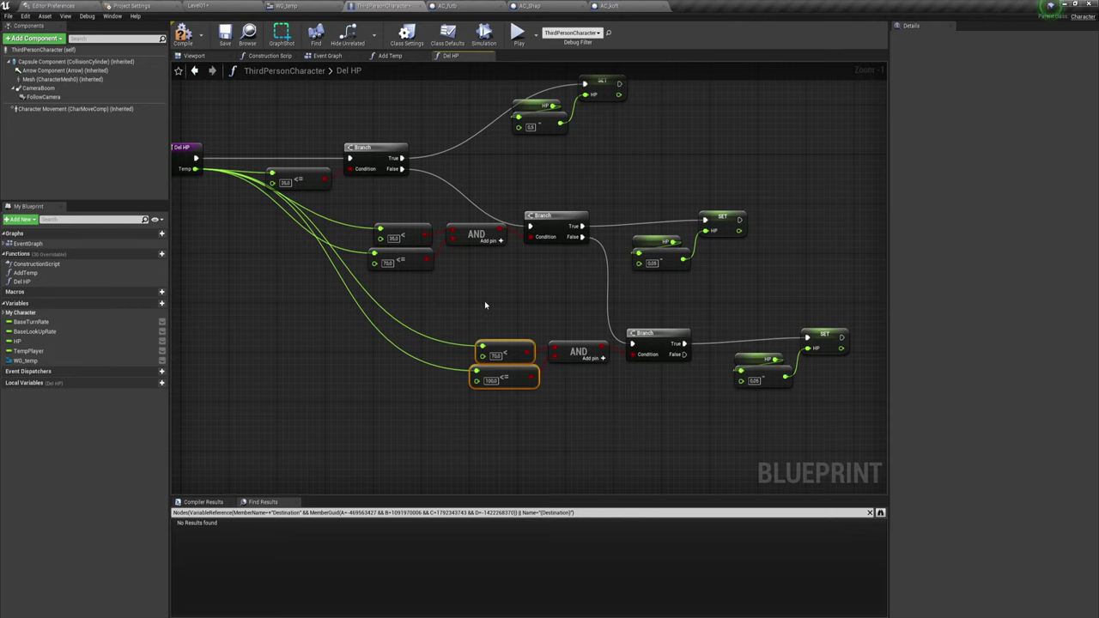
pyautogui.click(393, 230)
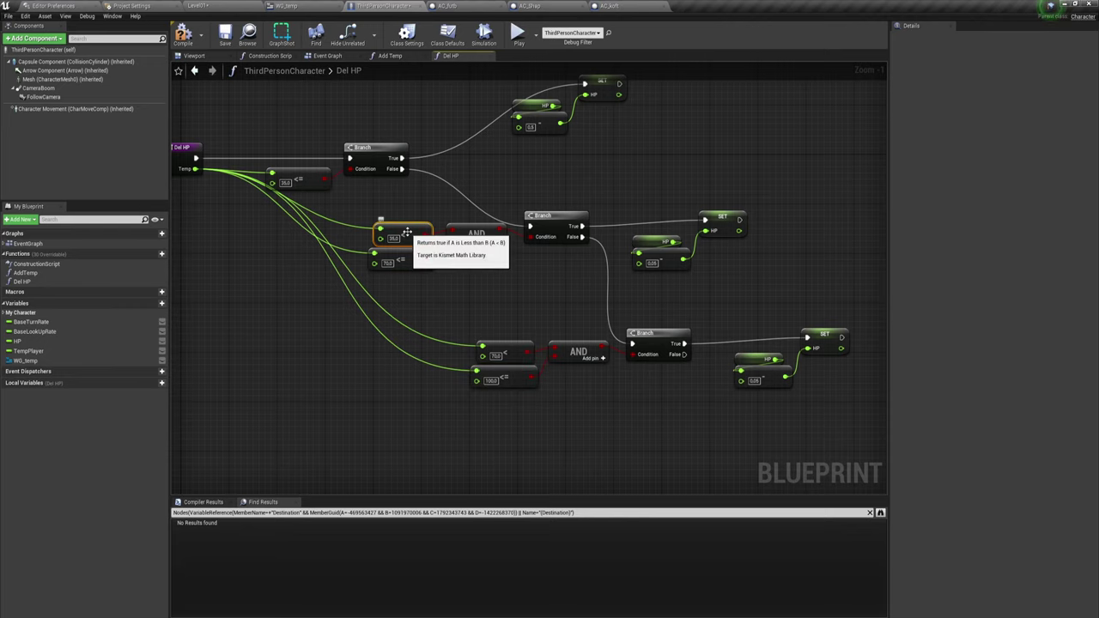
pyautogui.press('Delete')
pyautogui.moveTo(195, 169); pyautogui.dragTo(391, 221)
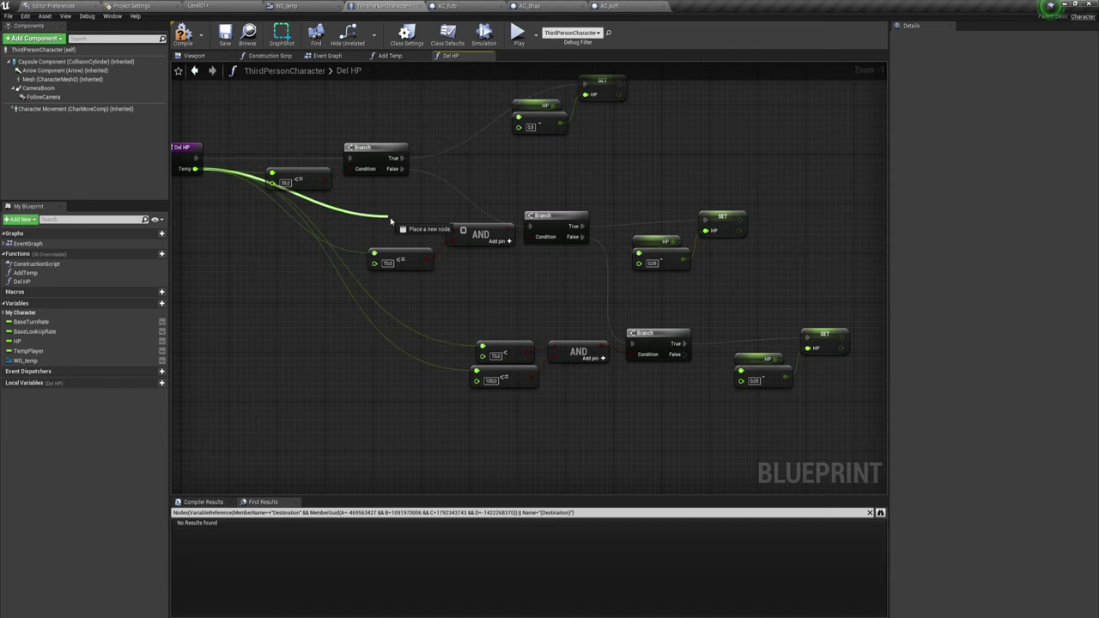
pyautogui.write('<')
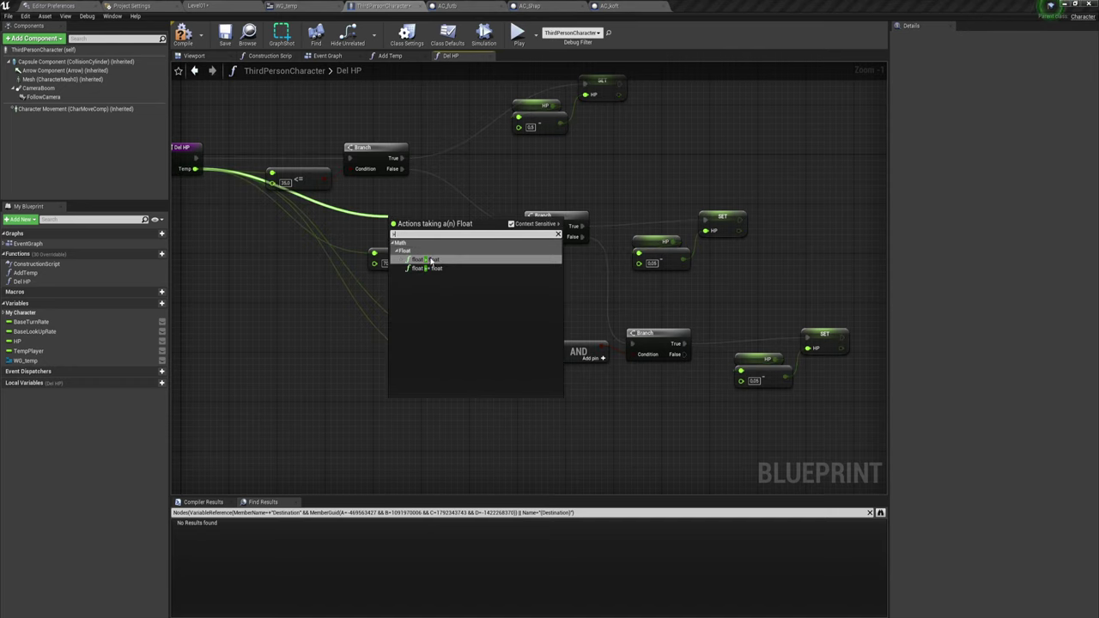
pyautogui.press('Return')
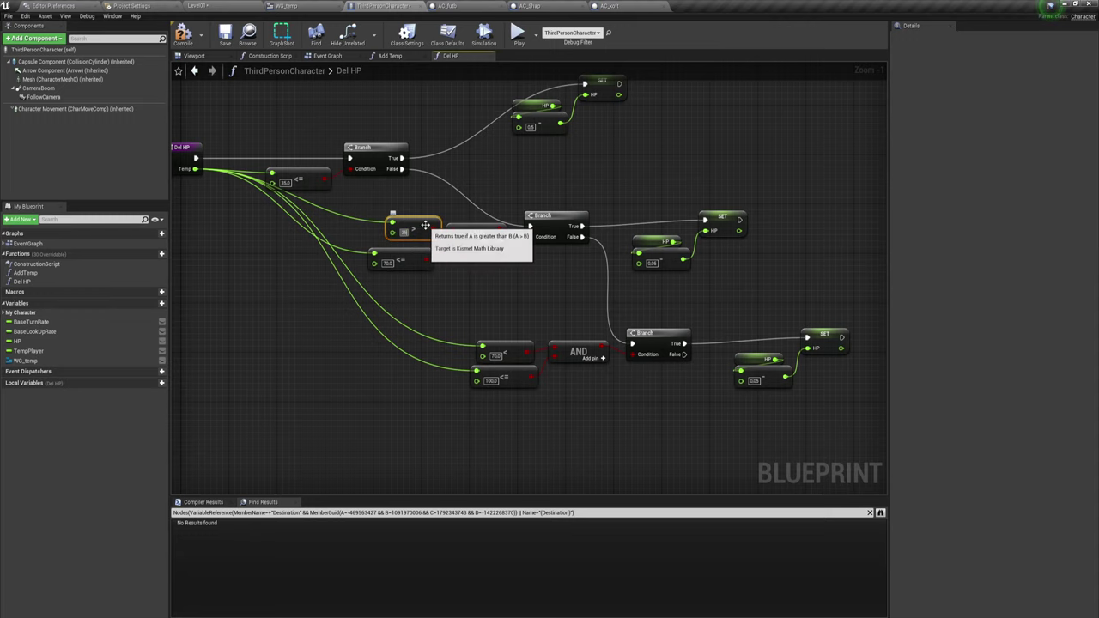
pyautogui.moveTo(408, 236); pyautogui.dragTo(391, 236)
# Step: Replace the < 70.0 check with a copied greater-than node on Temp set to 70
pyautogui.hotkey('ctrl', 'c')
pyautogui.hotkey('ctrl', 'v')
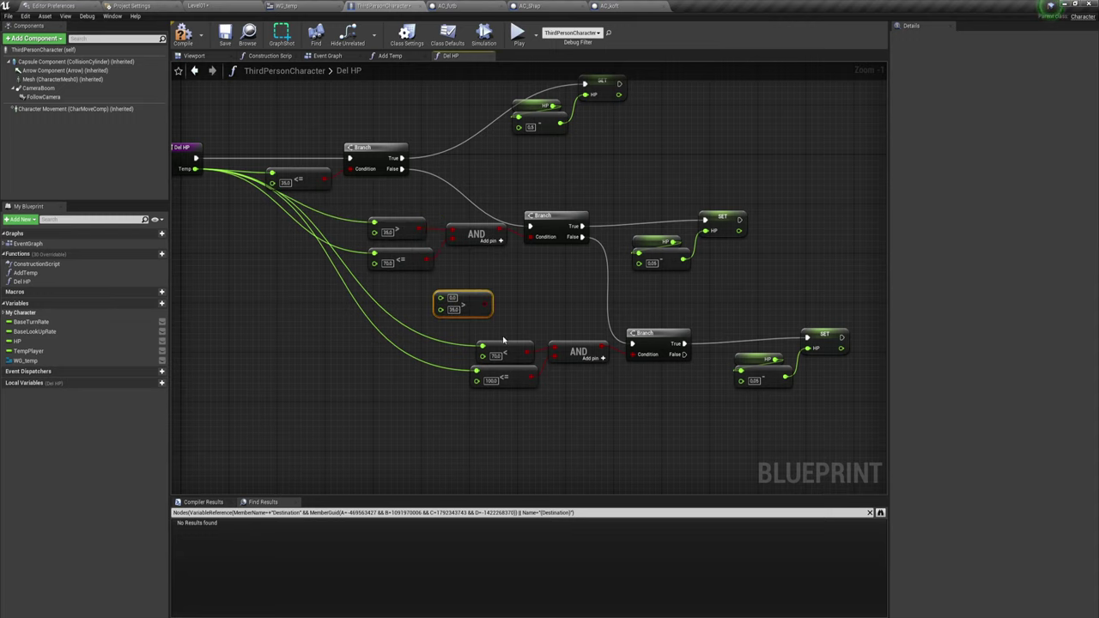
pyautogui.click(503, 341)
pyautogui.press('Delete')
pyautogui.moveTo(471, 301)
pyautogui.mouseDown()
pyautogui.moveTo(504, 342)
pyautogui.moveTo(554, 348)
pyautogui.mouseUp()
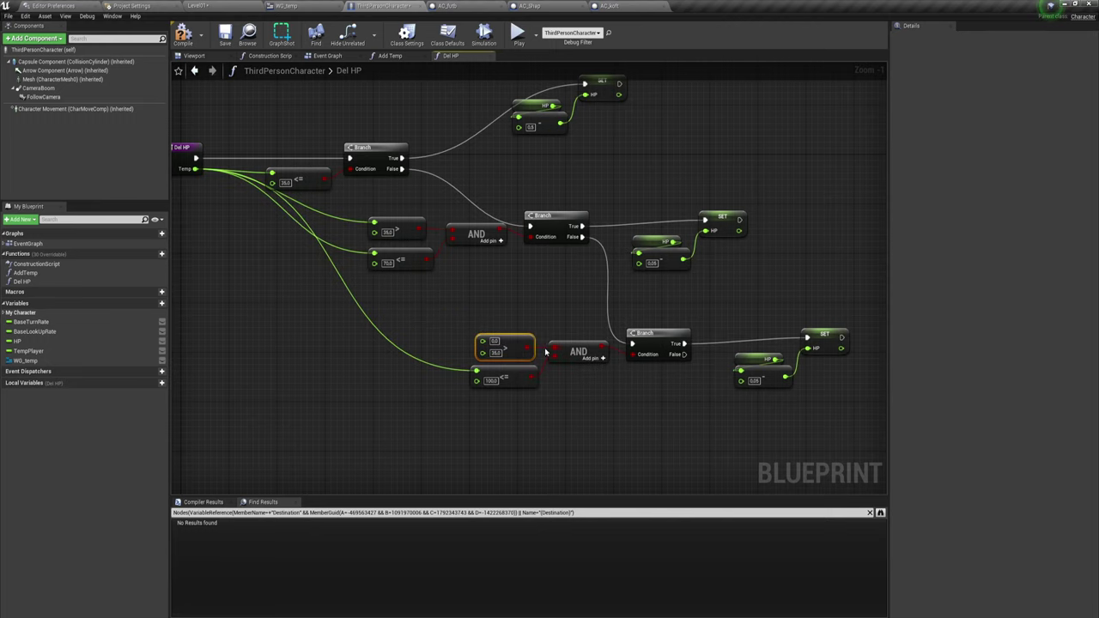
pyautogui.click(496, 352)
pyautogui.moveTo(481, 341); pyautogui.dragTo(196, 168)
pyautogui.click(496, 349)
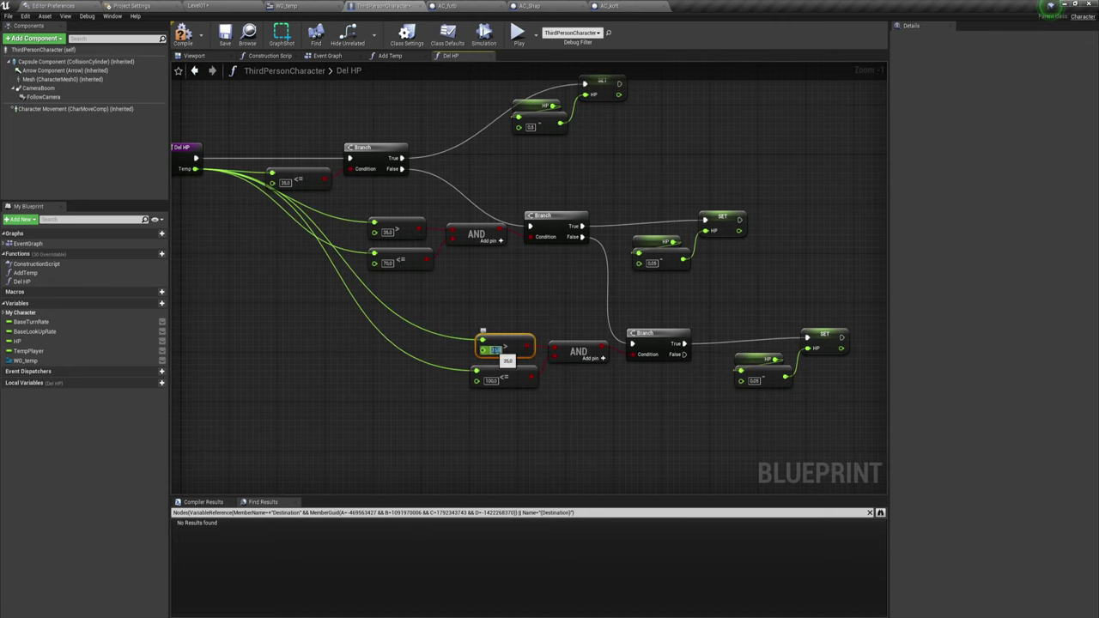
pyautogui.write('70')
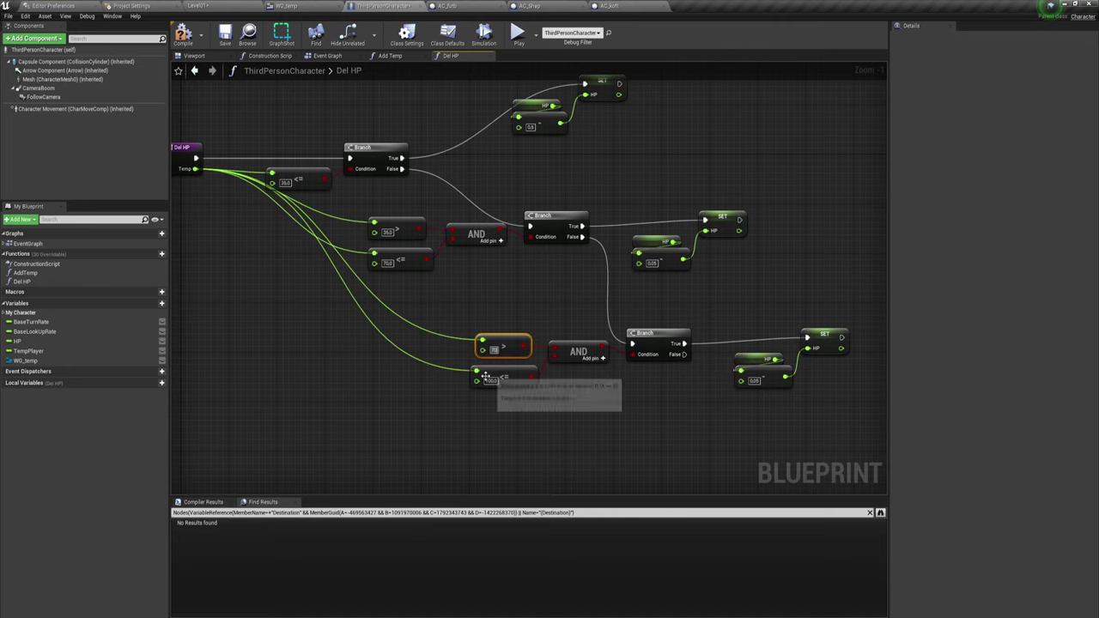
pyautogui.press('Return')
# Step: Change the third check's HP subtraction amount to 0.001
pyautogui.moveTo(626, 409); pyautogui.dragTo(576, 355, button='right')
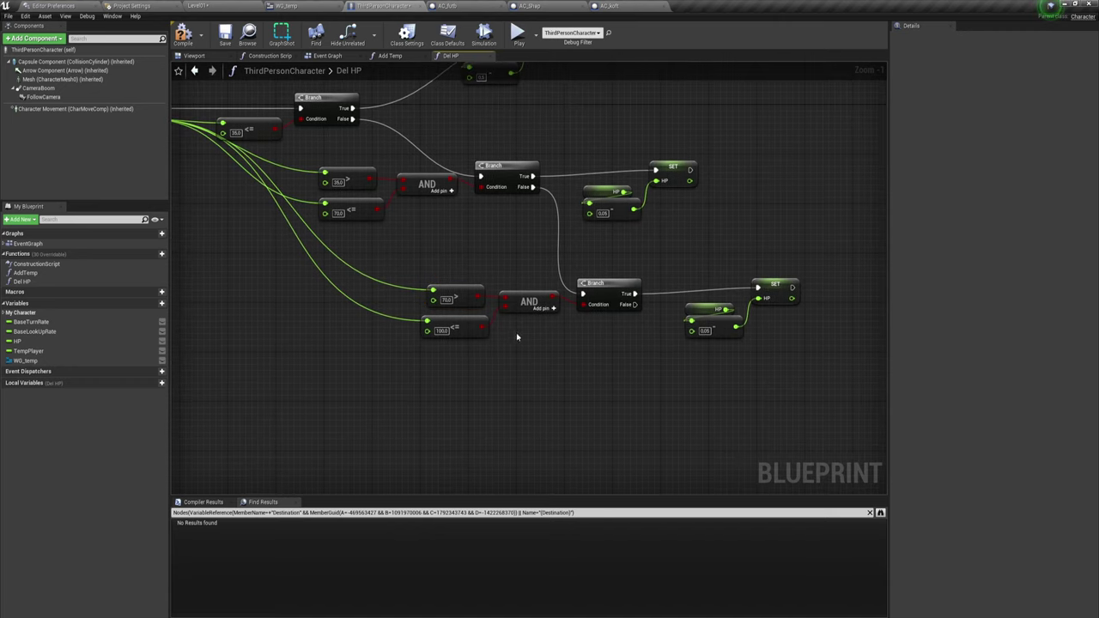
pyautogui.moveTo(725, 382); pyautogui.dragTo(718, 374, button='right')
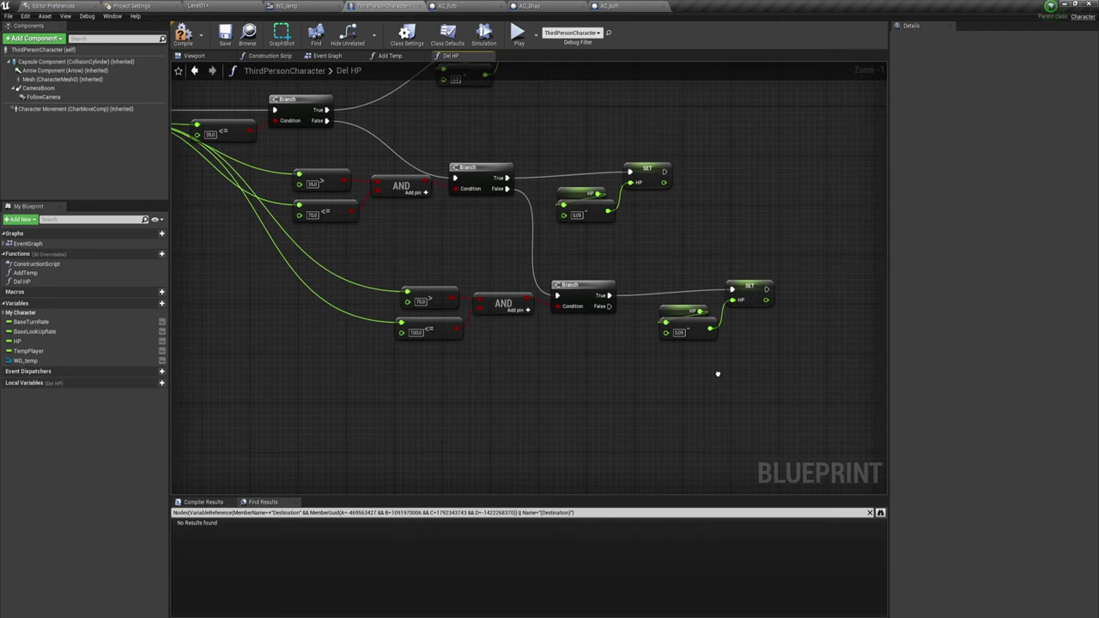
pyautogui.click(681, 333)
pyautogui.press('Home')
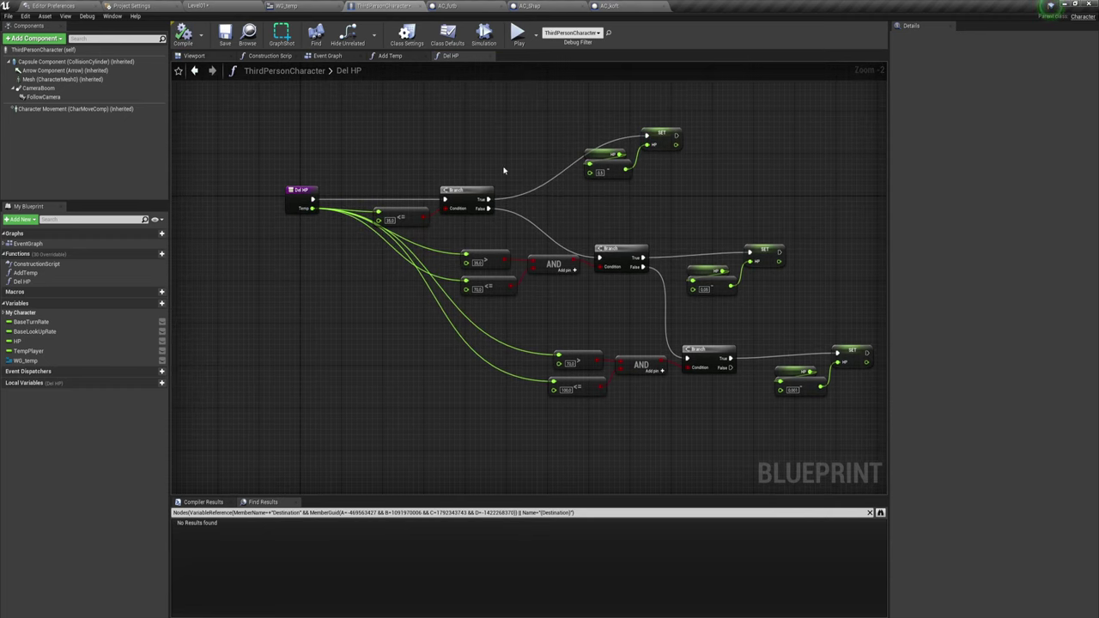
# Step: Call Del HP right after the Hp update in the Event Graph, passing TempPlayer as Temp, and save
pyautogui.moveTo(249, 143); pyautogui.dragTo(373, 358)
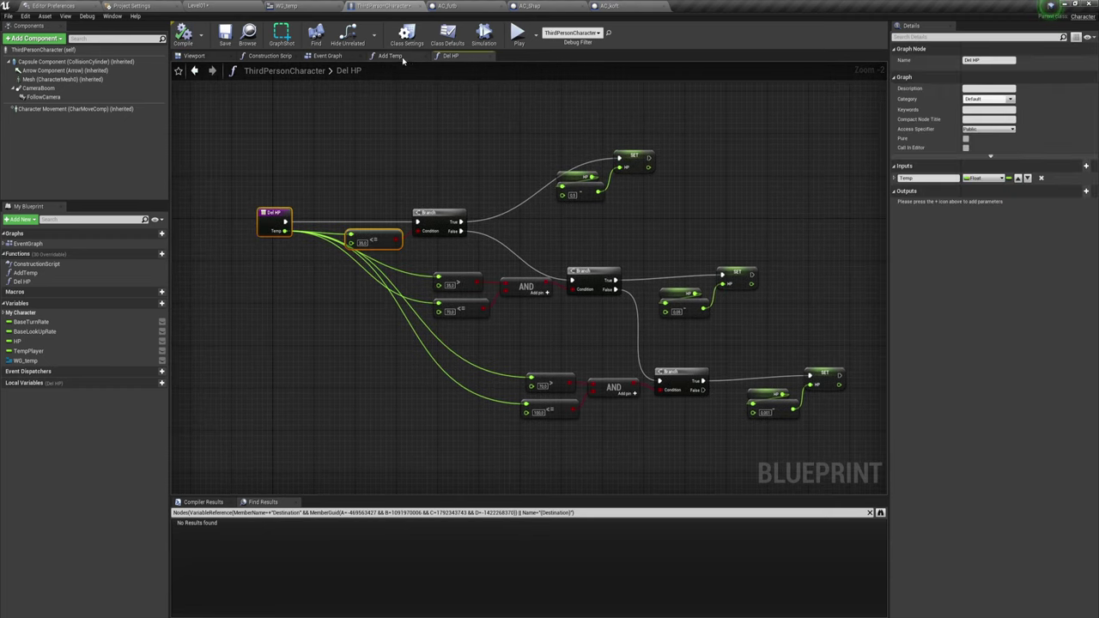
pyautogui.click(321, 56)
pyautogui.moveTo(450, 303)
pyautogui.mouseDown(button='right')
pyautogui.moveTo(439, 300)
pyautogui.moveTo(501, 301)
pyautogui.mouseUp(button='right')
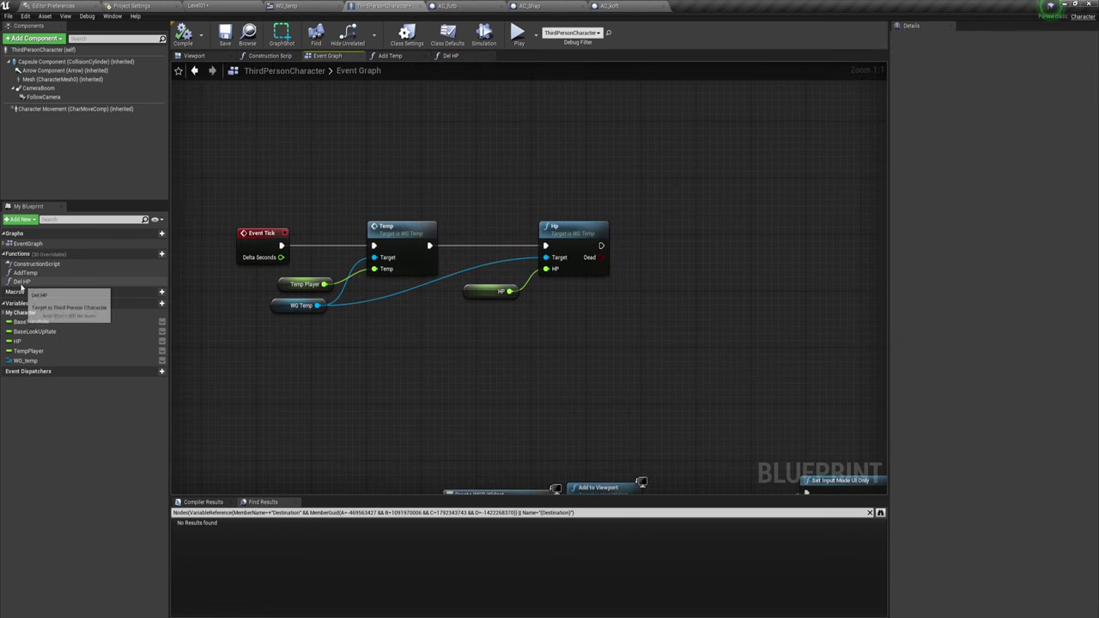
pyautogui.moveTo(21, 283)
pyautogui.mouseDown()
pyautogui.moveTo(612, 249)
pyautogui.moveTo(673, 228)
pyautogui.mouseUp()
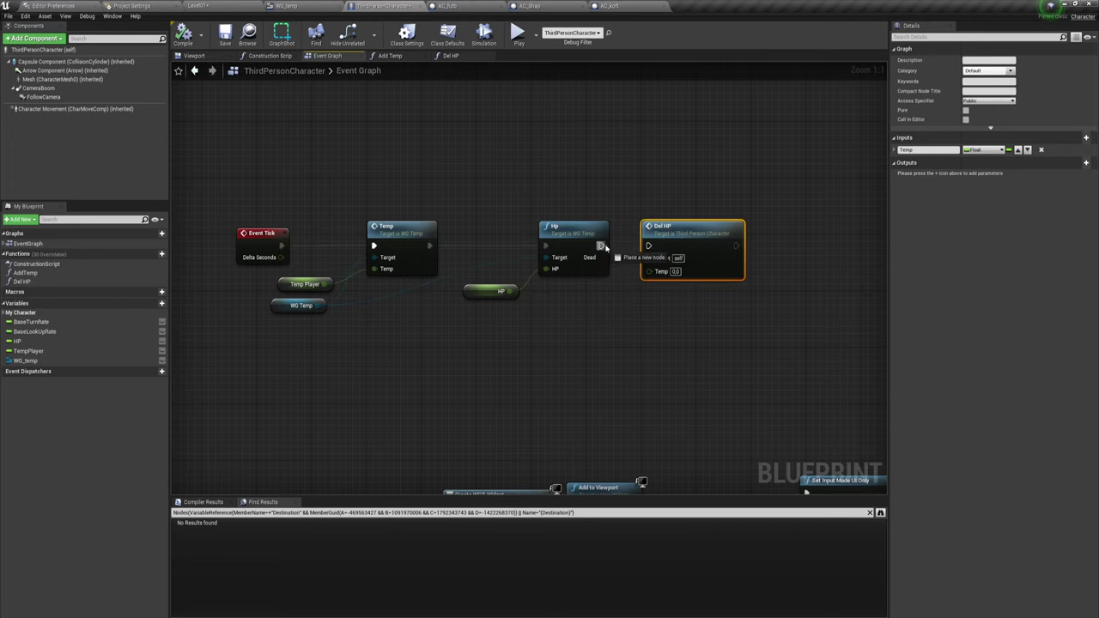
pyautogui.moveTo(606, 247); pyautogui.dragTo(649, 246)
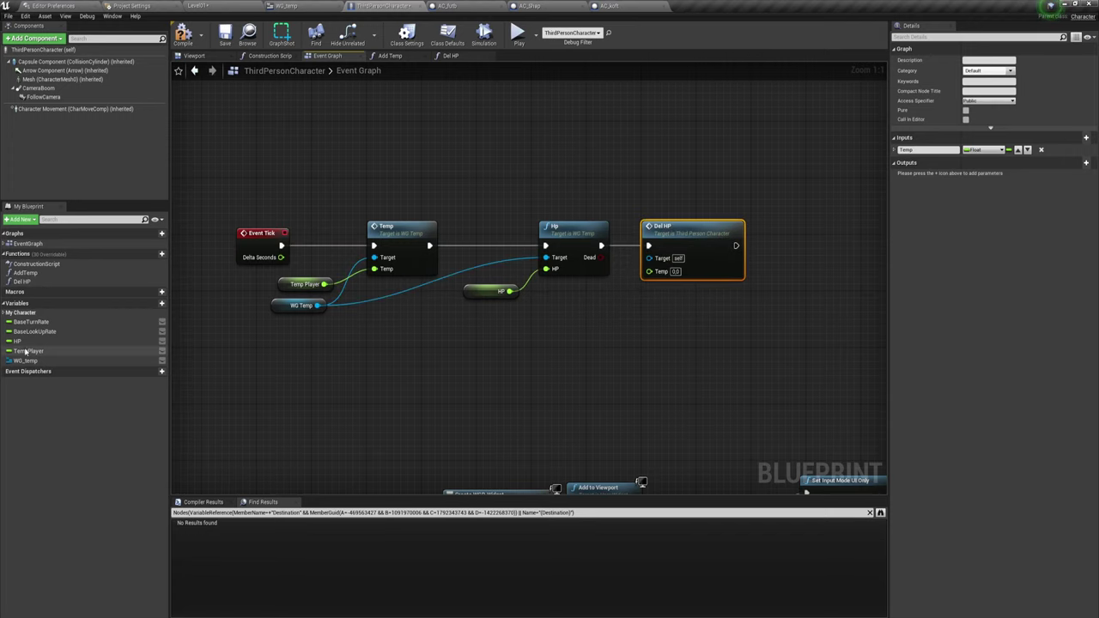
pyautogui.moveTo(25, 352)
pyautogui.keyDown('ctrl'); pyautogui.mouseDown()
pyautogui.moveTo(590, 302)
pyautogui.moveTo(650, 270)
pyautogui.mouseUp(); pyautogui.keyUp('ctrl')
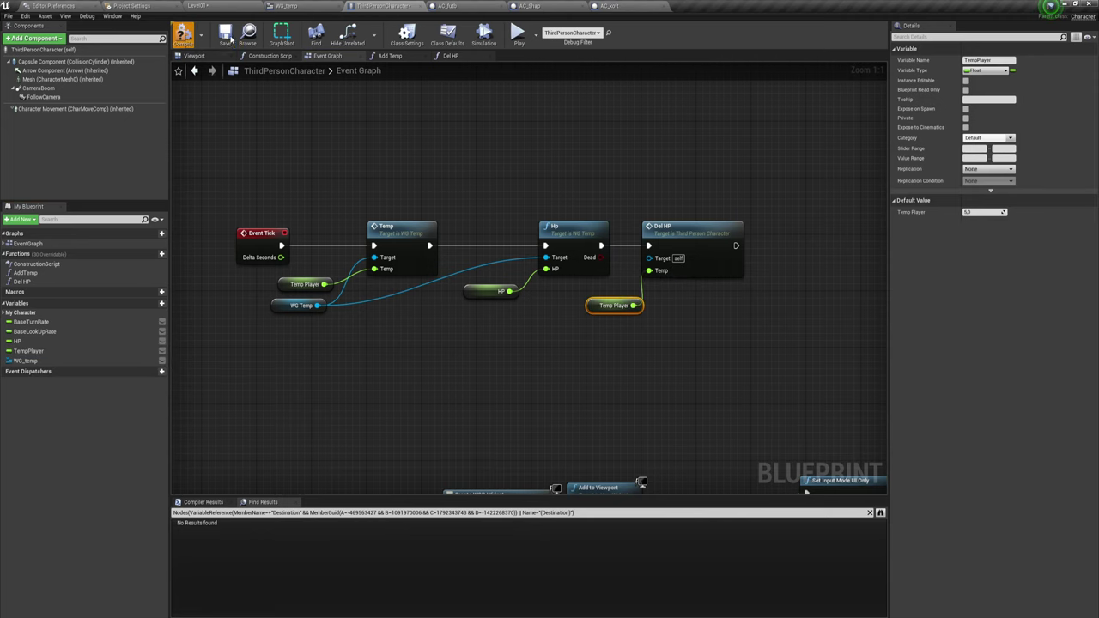
pyautogui.click(225, 34)
# Step: Play the game, walk past the campfire over the clothing pickups with WASD, then exit with Esc
pyautogui.click(518, 34)
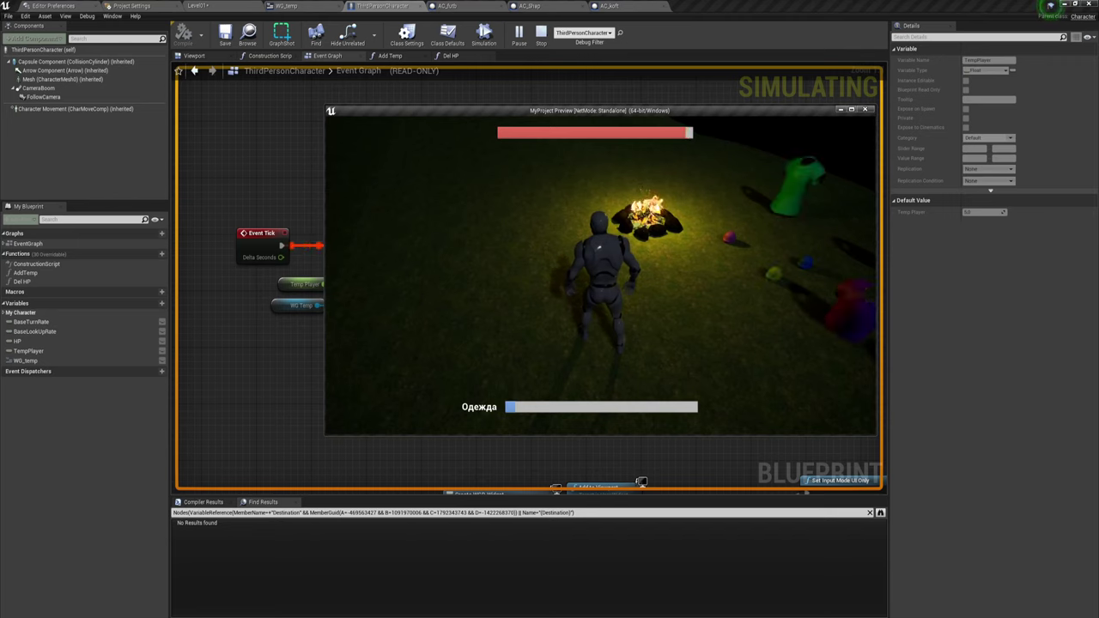
pyautogui.press('w')
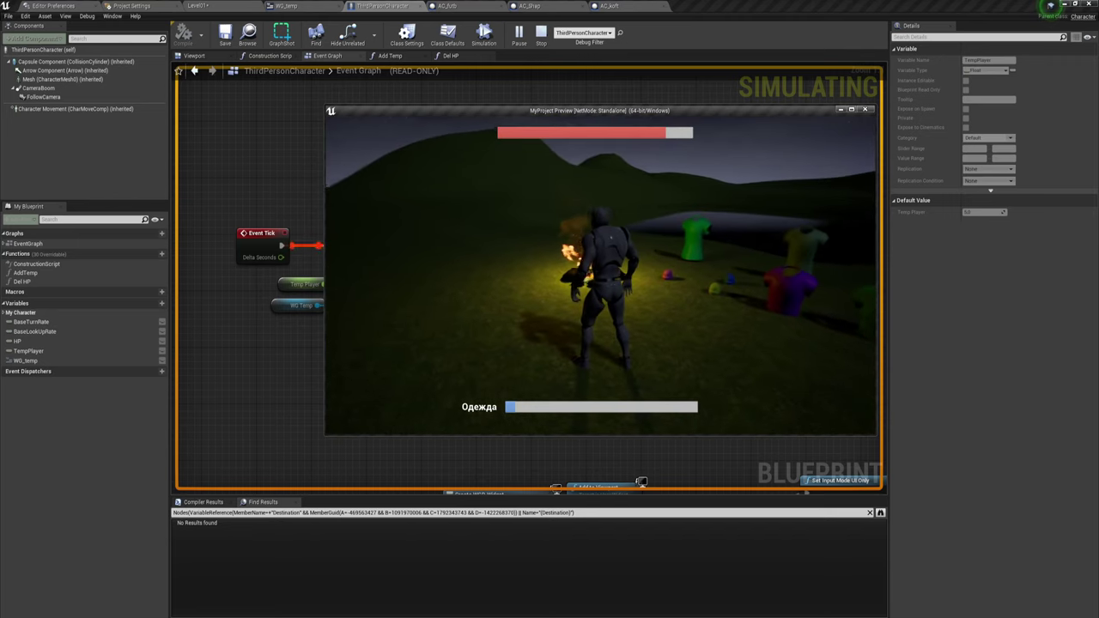
pyautogui.press('d')
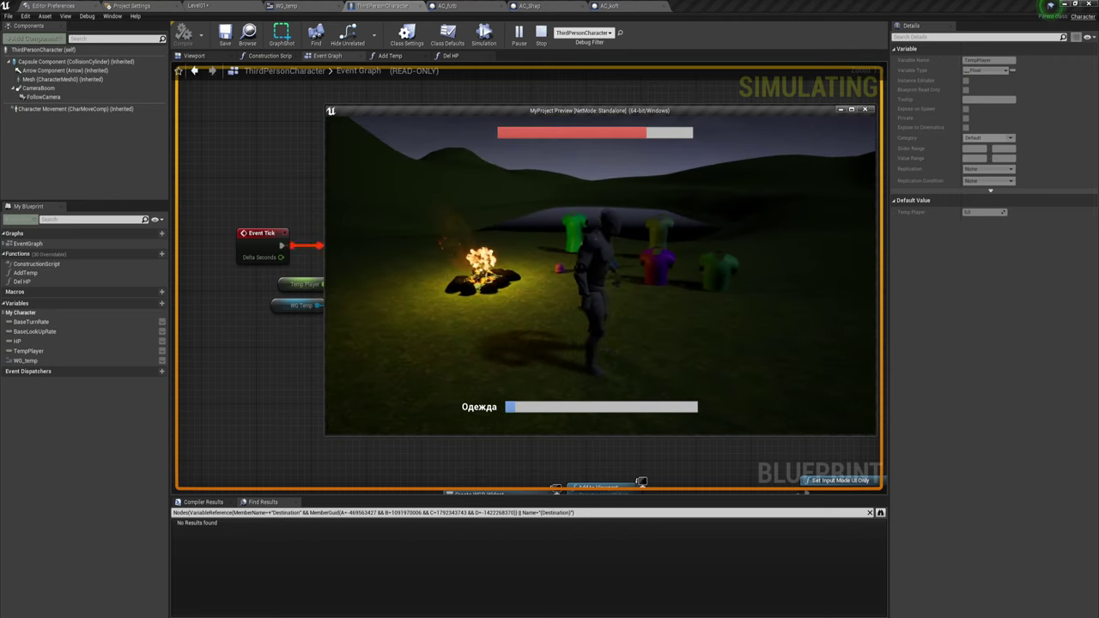
pyautogui.press('a')
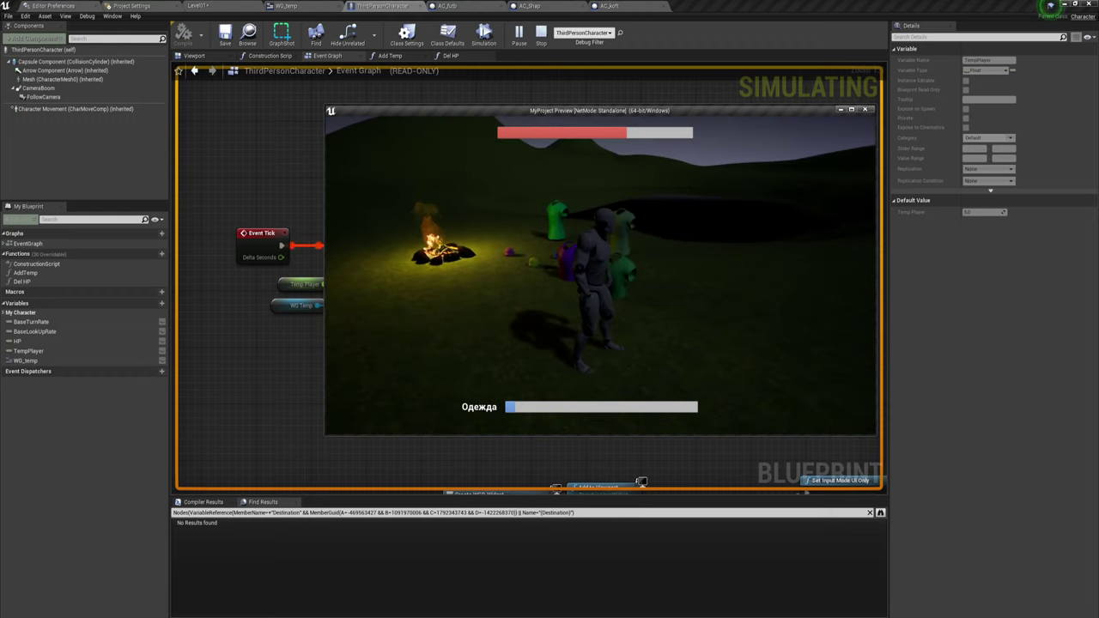
pyautogui.press('w')
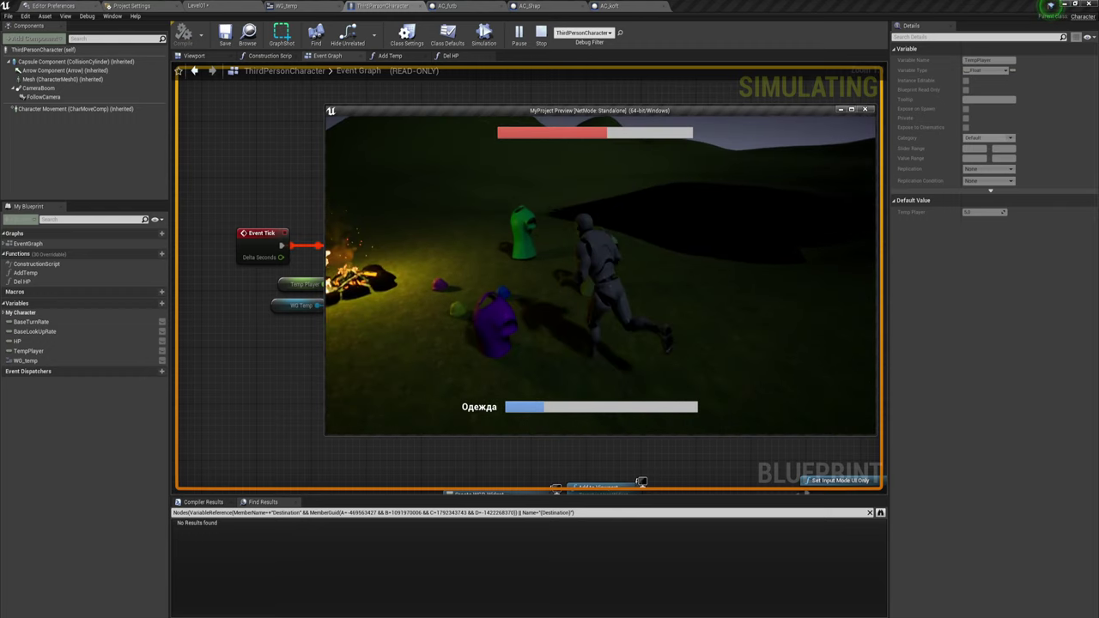
pyautogui.press('w')
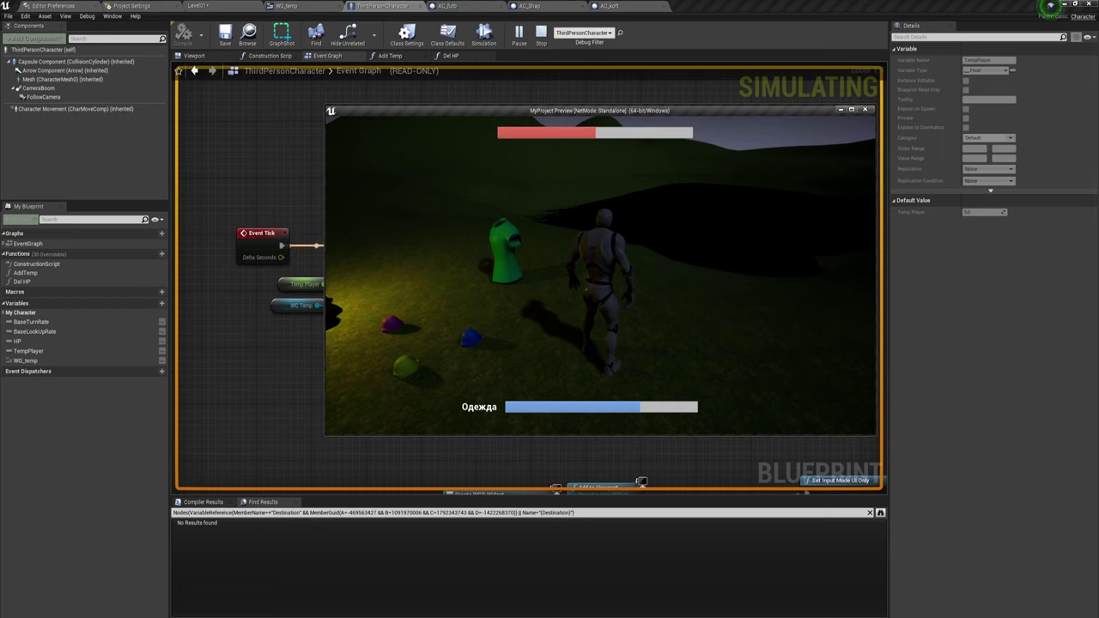
pyautogui.press('s')
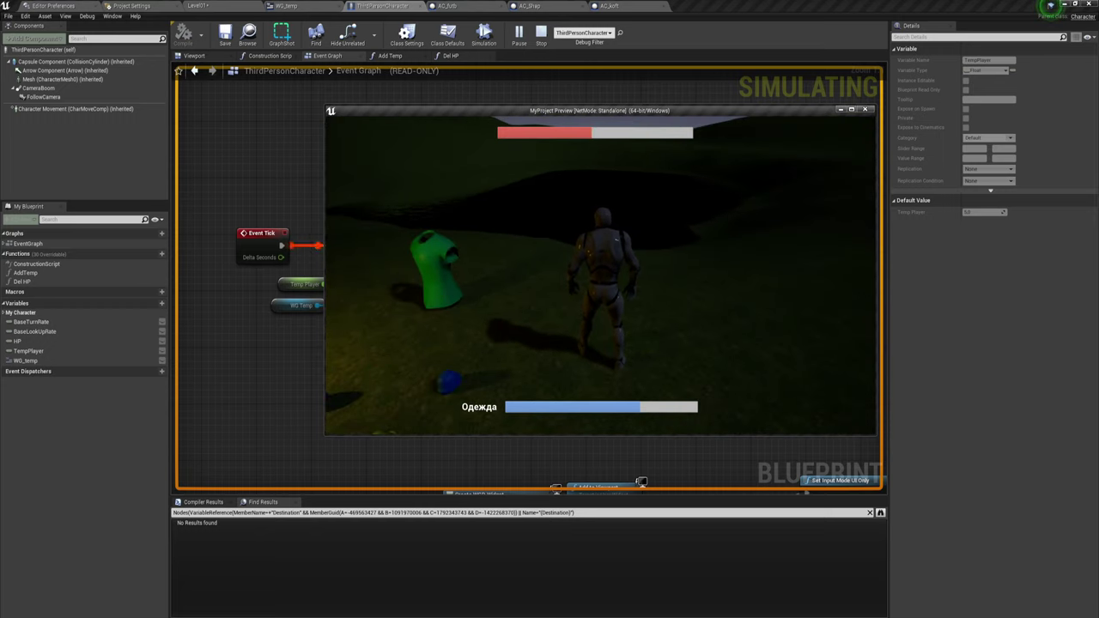
pyautogui.press('w')
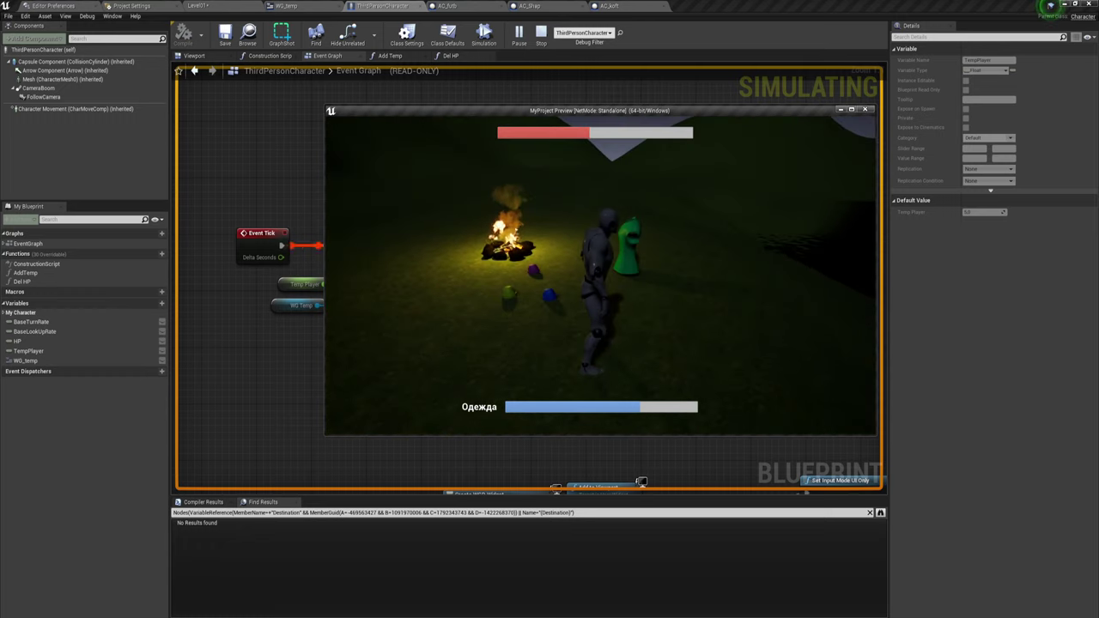
pyautogui.press('w')
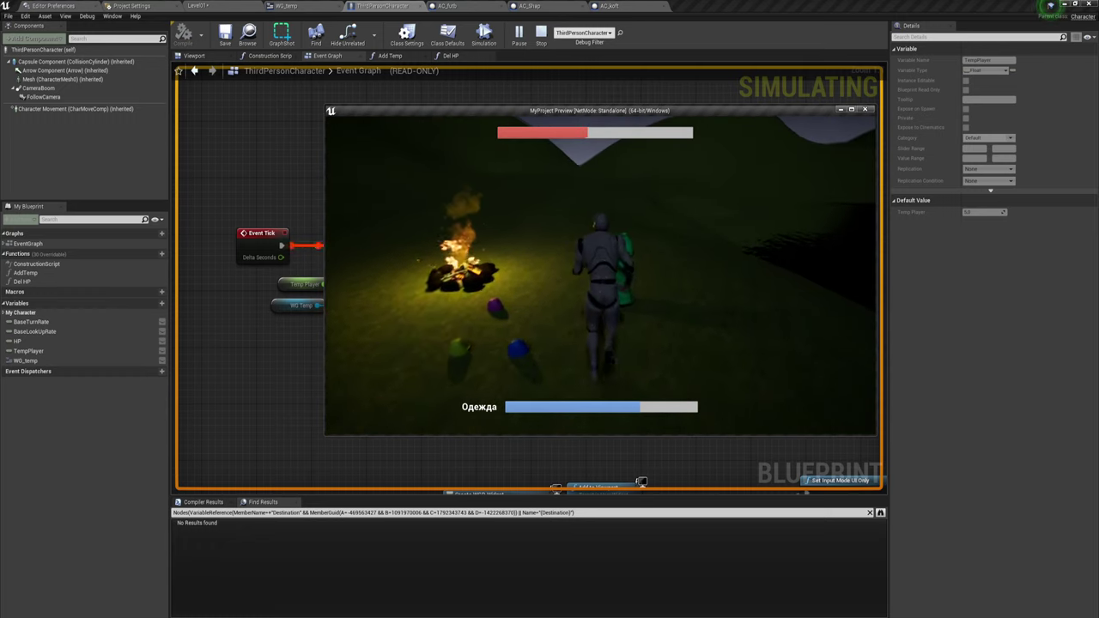
pyautogui.press('w')
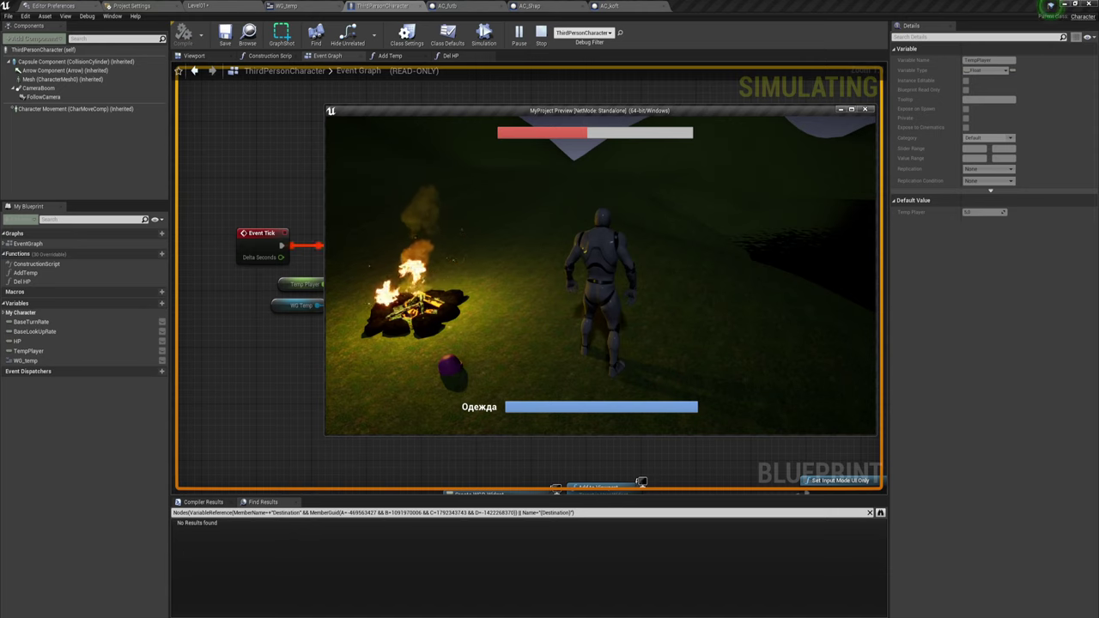
pyautogui.press('e')
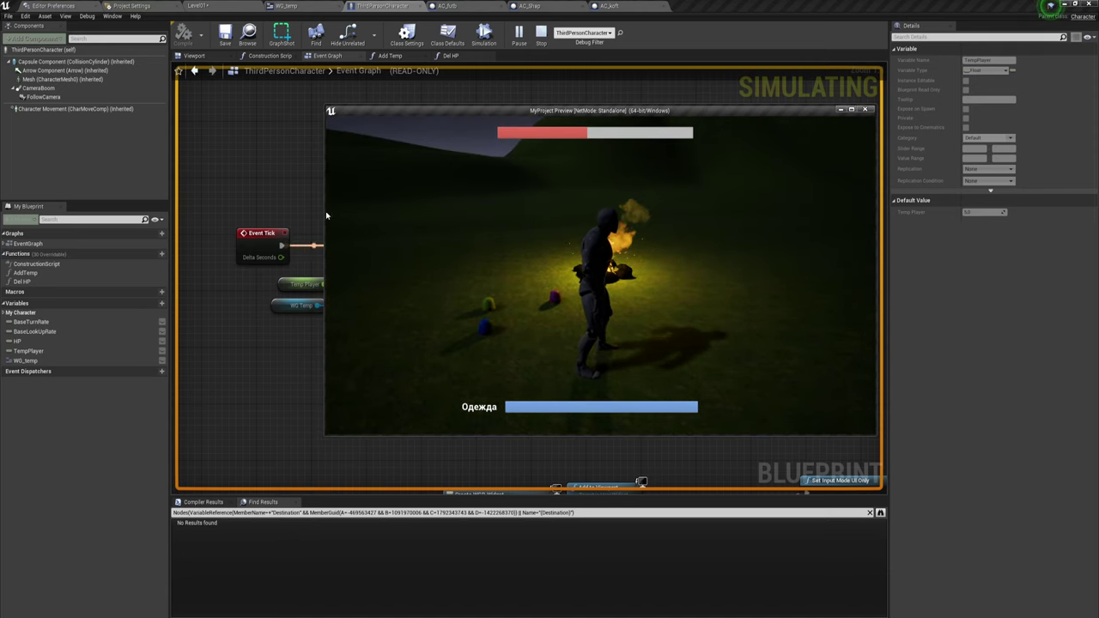
pyautogui.press('Escape')
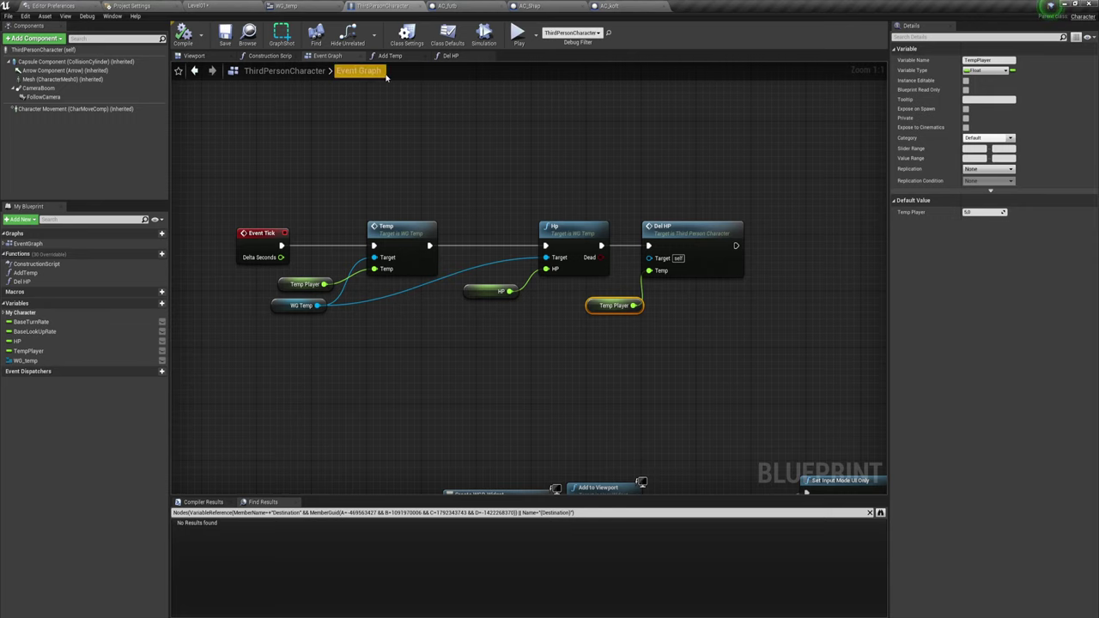
# Step: Review the AC_futb pickup's overlap chain and its Add Temp call
pyautogui.click(481, 9)
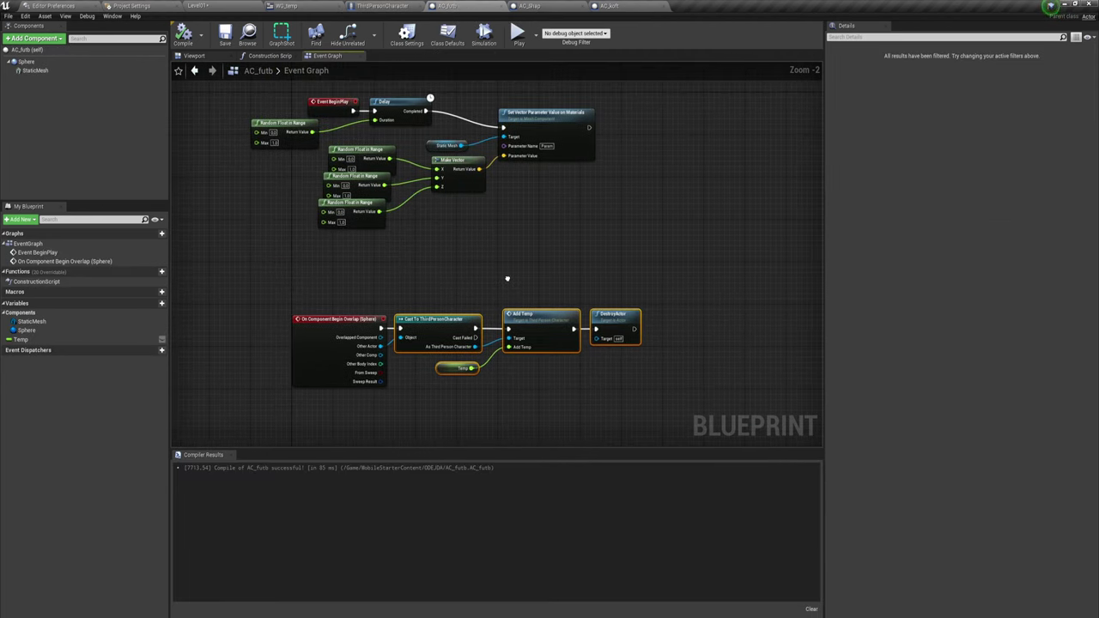
pyautogui.moveTo(408, 268); pyautogui.dragTo(432, 169, button='right')
pyautogui.scroll(2, 515, 233)
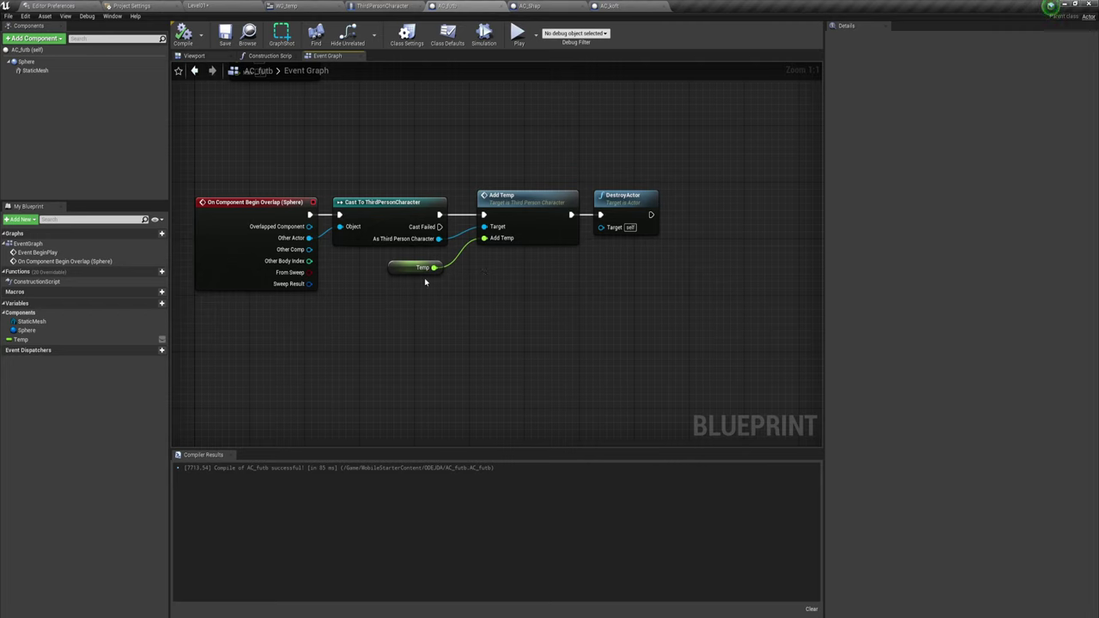
pyautogui.moveTo(492, 139); pyautogui.dragTo(537, 311)
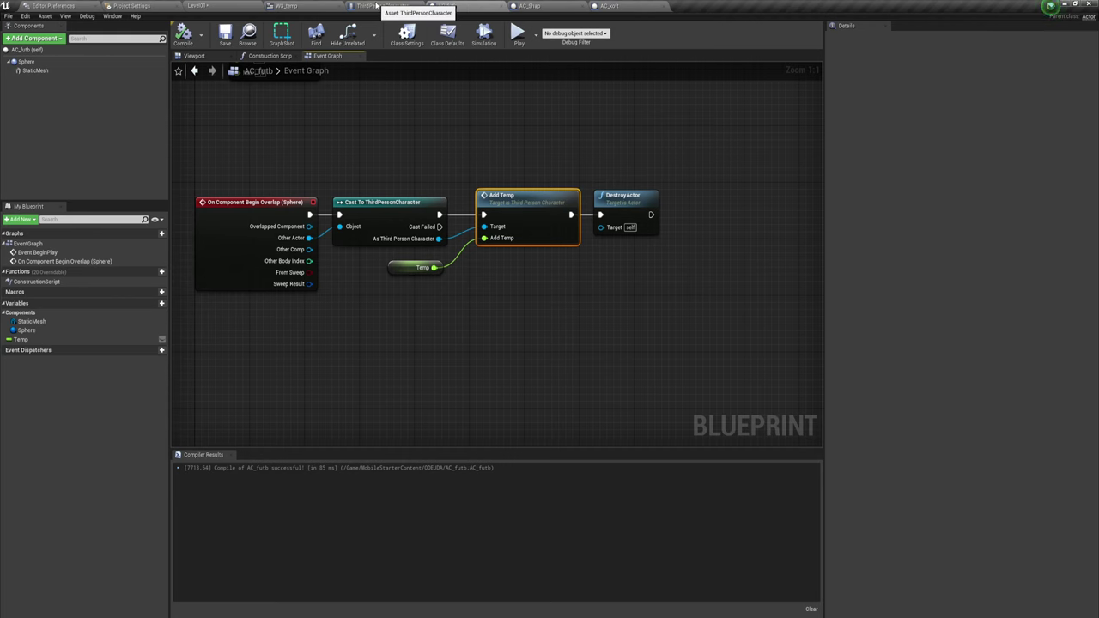
# Step: Back in ThirdPersonCharacter, open and centre the Add Temp function graph
pyautogui.click(380, 7)
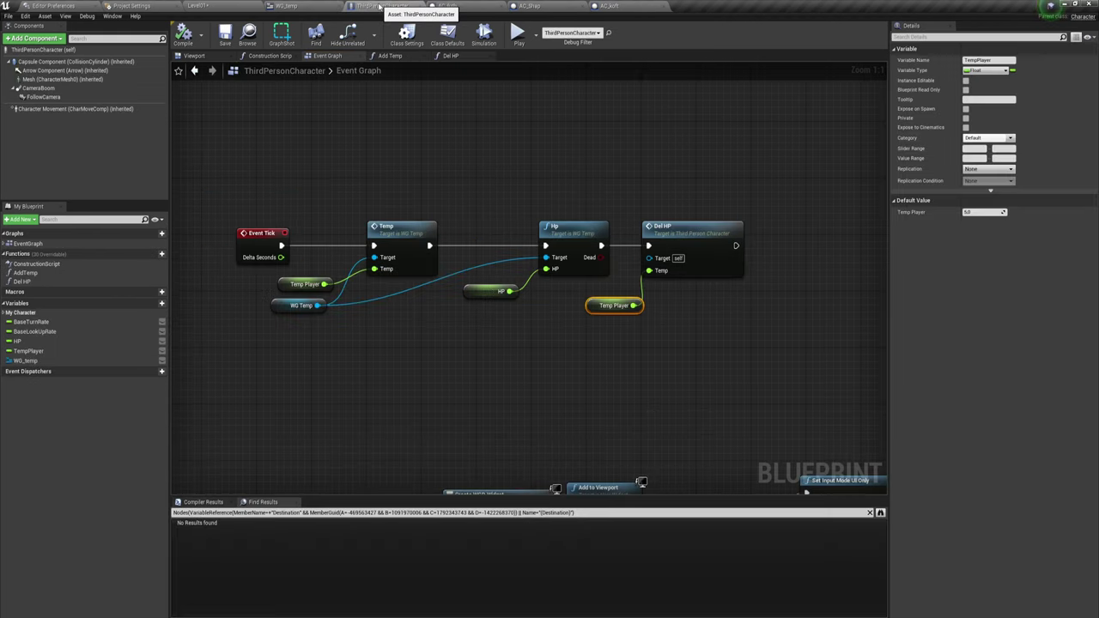
pyautogui.moveTo(433, 145); pyautogui.dragTo(434, 153, button='right')
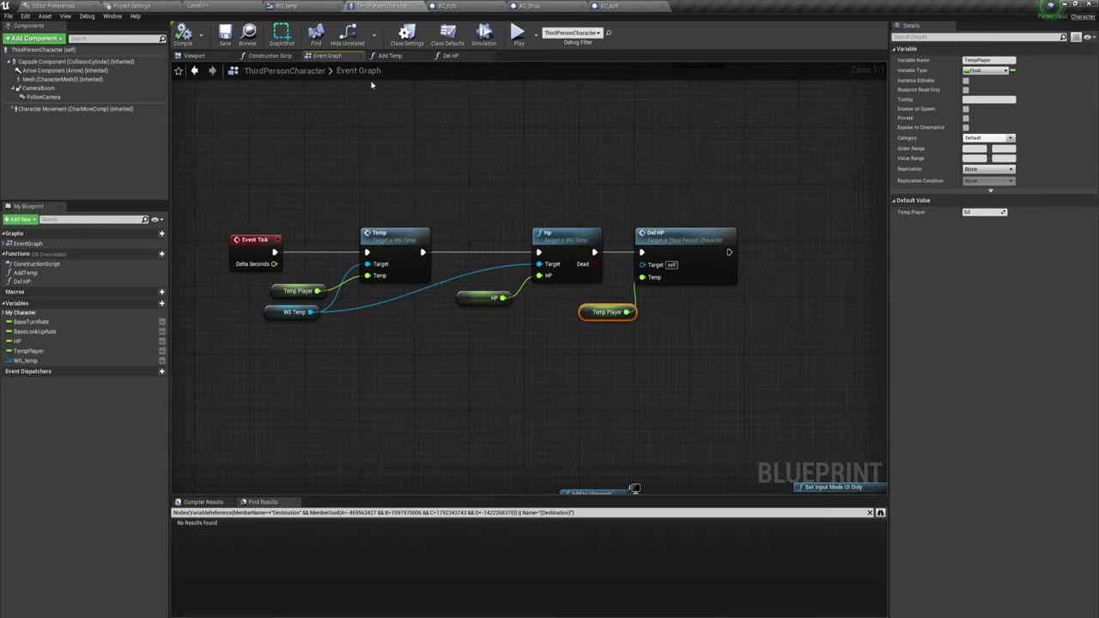
pyautogui.click(390, 55)
pyautogui.moveTo(461, 213); pyautogui.dragTo(452, 184, button='right')
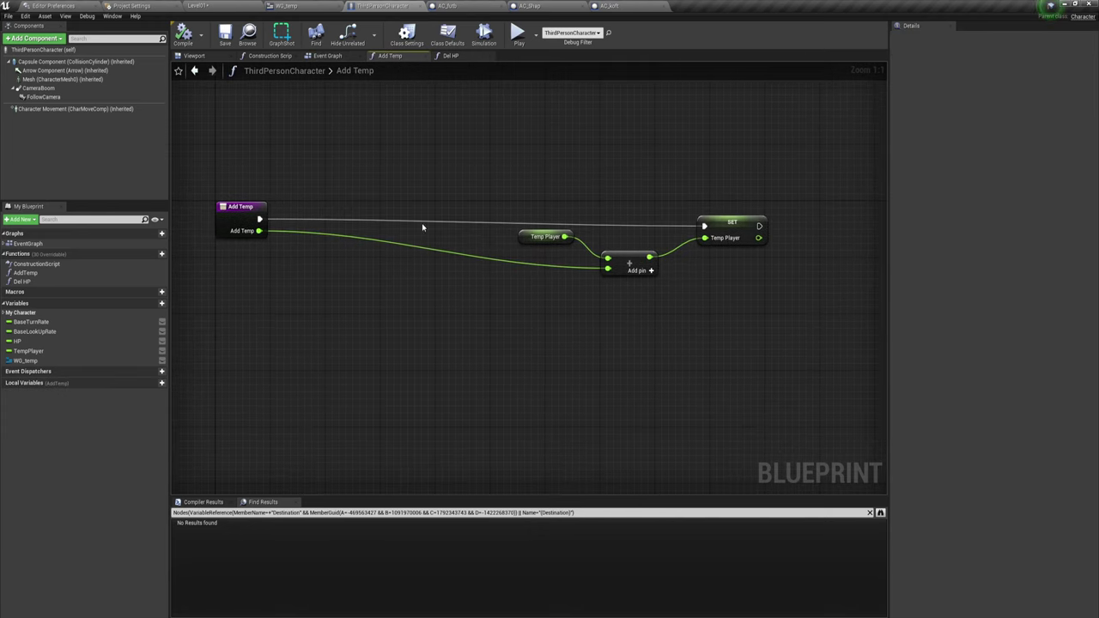
# Step: Add a Name-type input called Name to the Add Temp entry node
pyautogui.moveTo(423, 228); pyautogui.dragTo(514, 294, button='right')
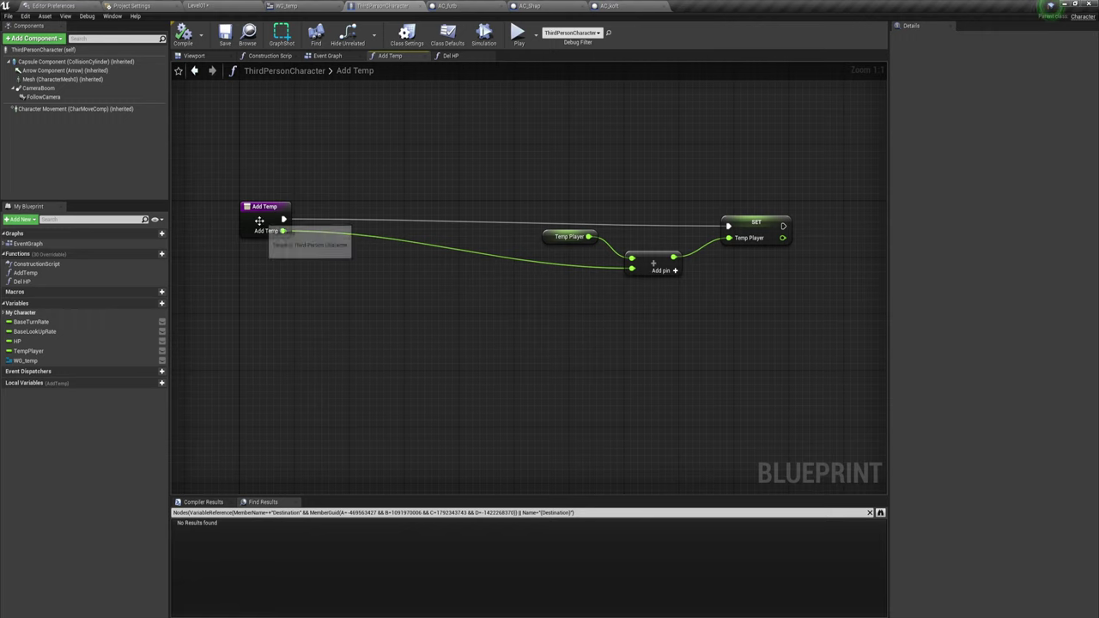
pyautogui.click(259, 220)
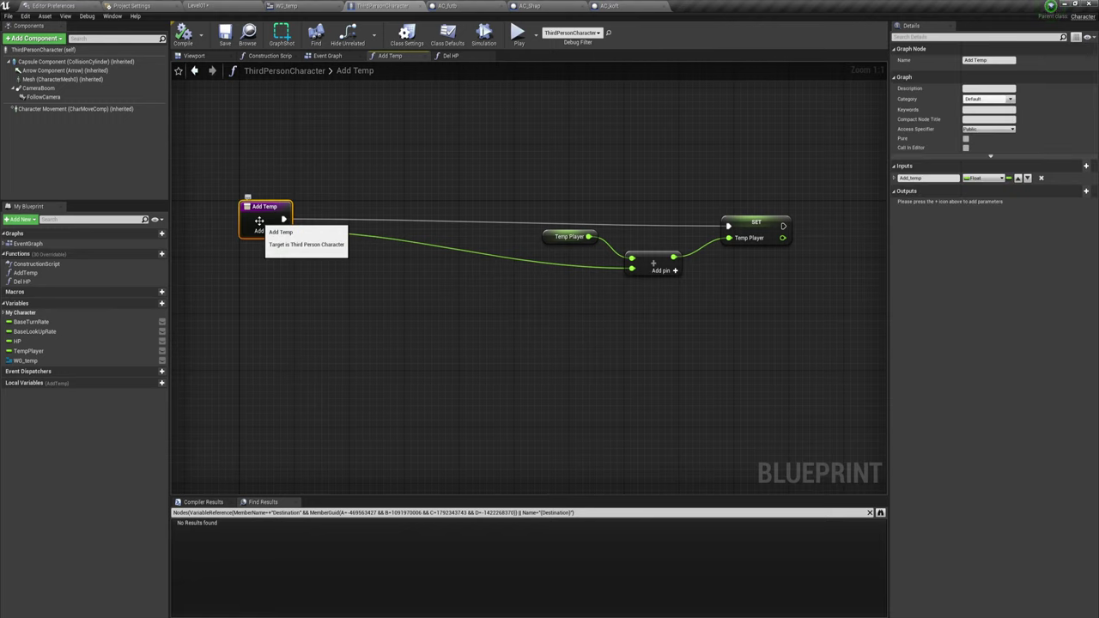
pyautogui.click(1086, 166)
pyautogui.click(984, 189)
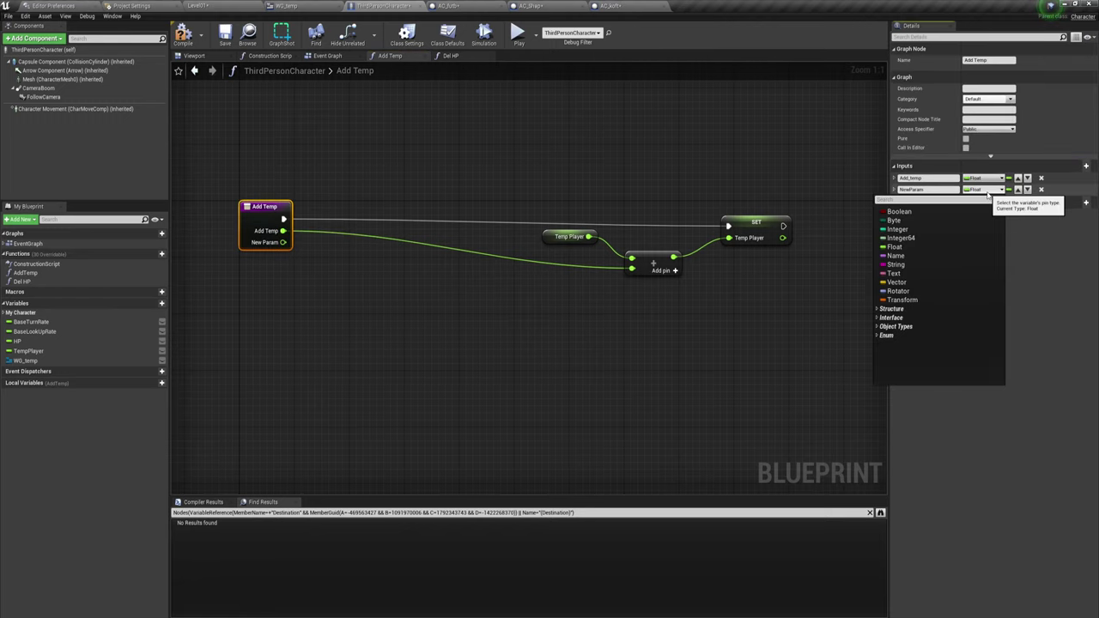
pyautogui.click(896, 256)
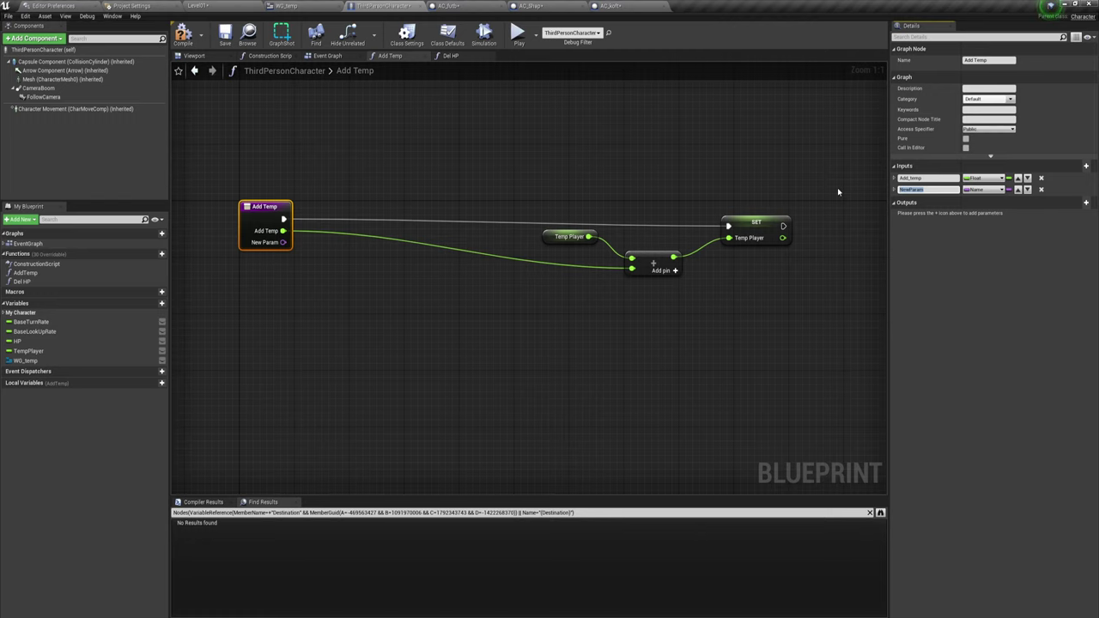
pyautogui.write('Shap')
pyautogui.press('BackSpace')
pyautogui.press('BackSpace')
pyautogui.press('BackSpace')
pyautogui.write('Name')
pyautogui.press('Return')
# Step: Compare the Name input against 'shap' with an Equal (Name) node
pyautogui.moveTo(283, 242); pyautogui.dragTo(329, 263)
pyautogui.write('==')
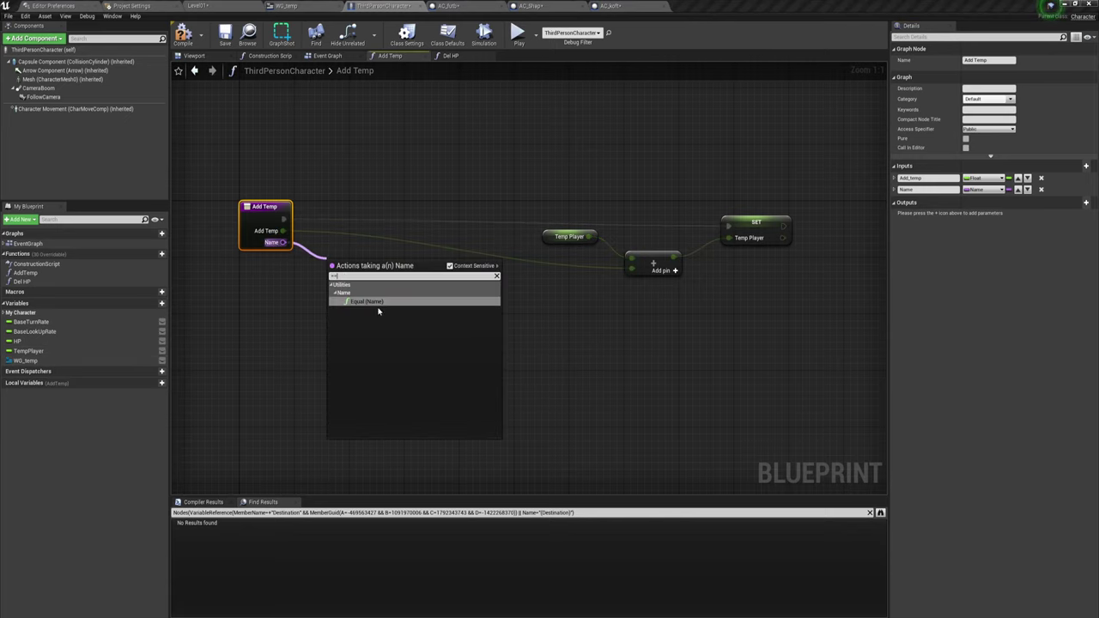
pyautogui.click(373, 303)
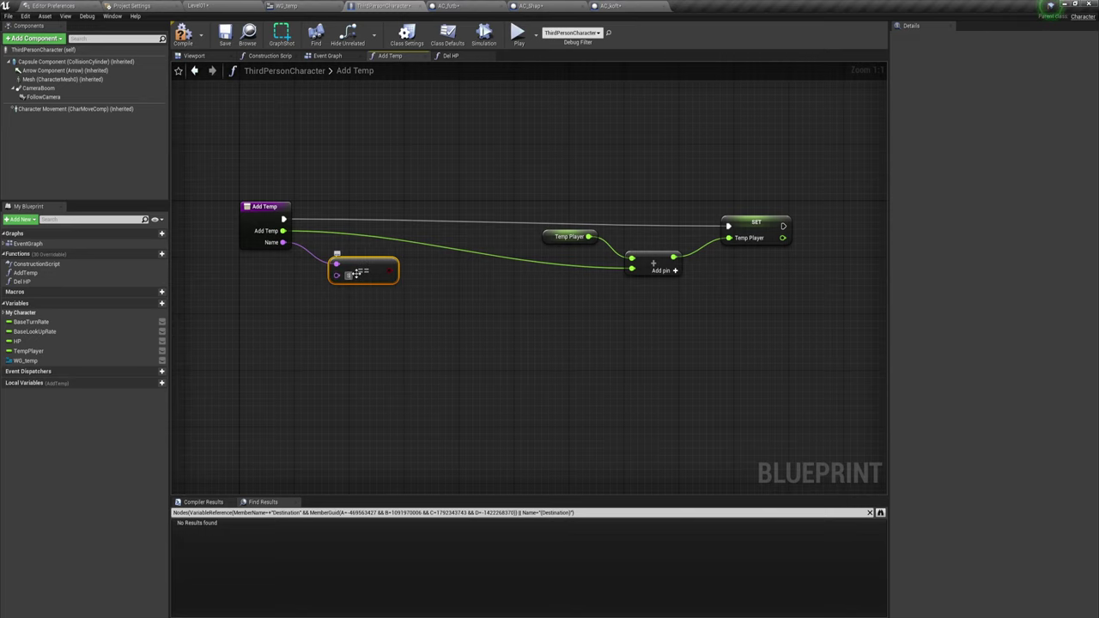
pyautogui.click(357, 274)
pyautogui.click(409, 325)
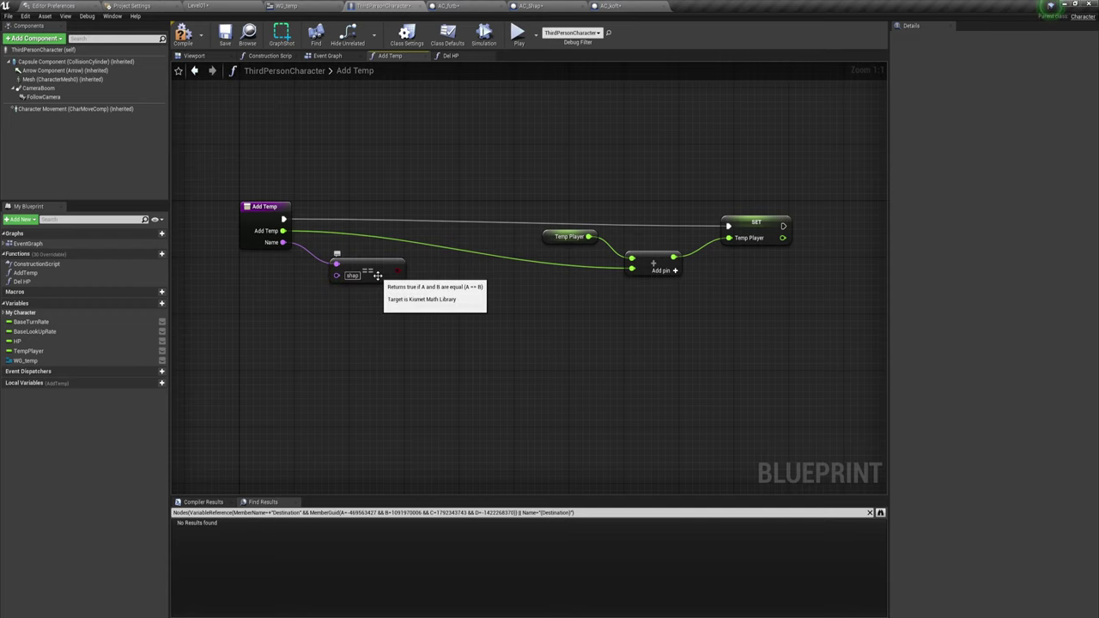
# Step: Insert a Branch after the entry so its True path runs the Temp Player SET, tidied with a reroute
pyautogui.click(409, 199)
pyautogui.moveTo(283, 219)
pyautogui.mouseDown()
pyautogui.moveTo(403, 212)
pyautogui.moveTo(398, 271)
pyautogui.mouseUp()
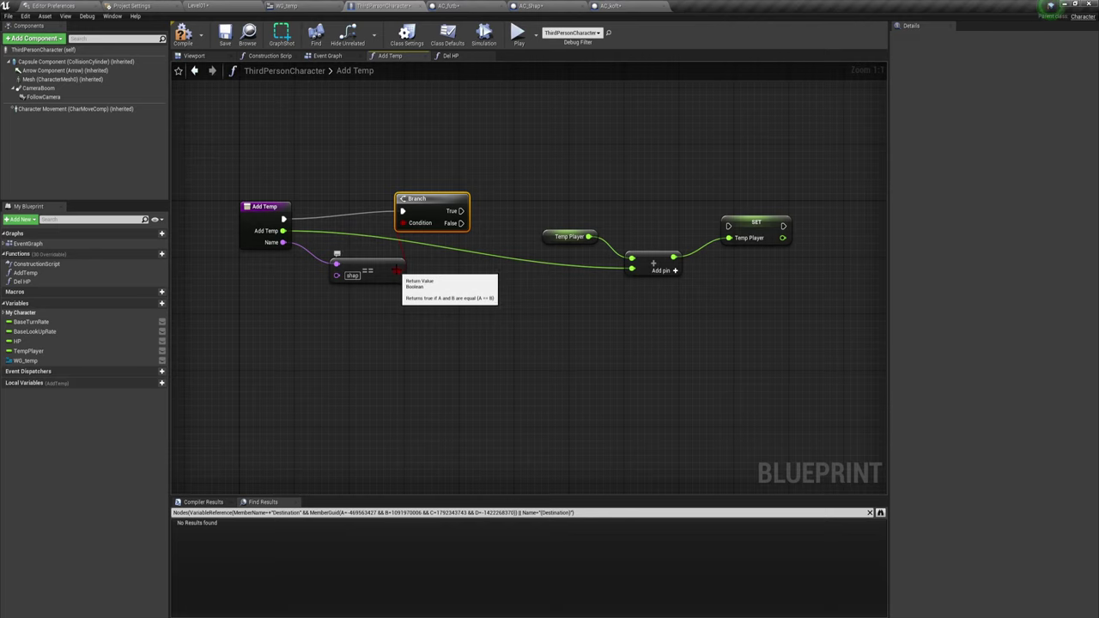
pyautogui.moveTo(435, 198); pyautogui.dragTo(729, 226)
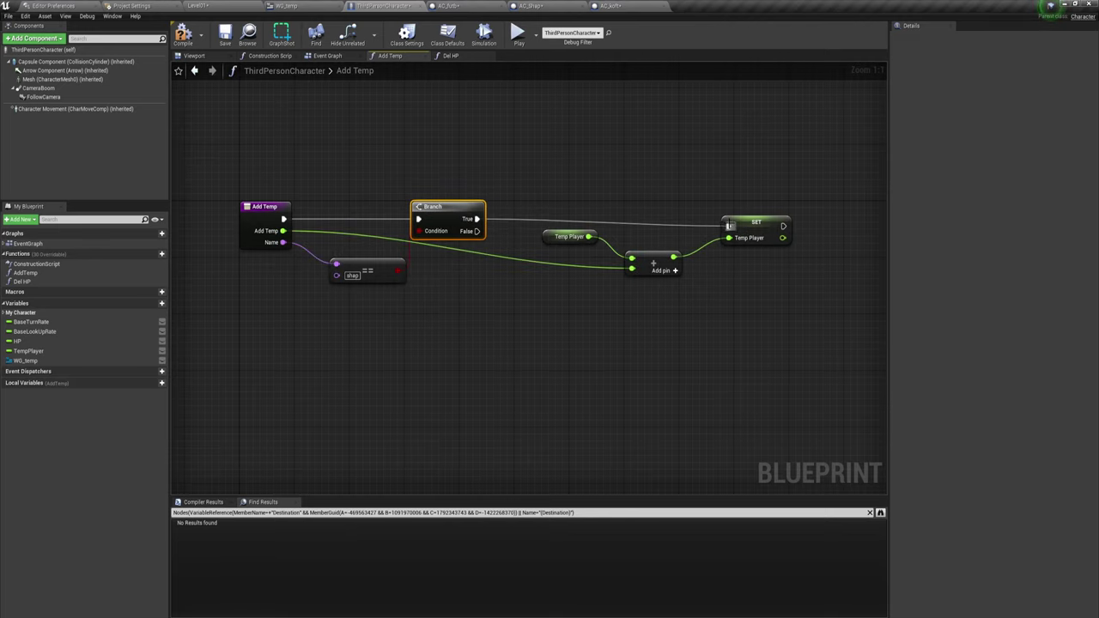
pyautogui.moveTo(527, 155)
pyautogui.mouseDown()
pyautogui.moveTo(739, 258)
pyautogui.moveTo(780, 182)
pyautogui.moveTo(787, 195)
pyautogui.mouseUp()
pyautogui.doubleClick(696, 192)
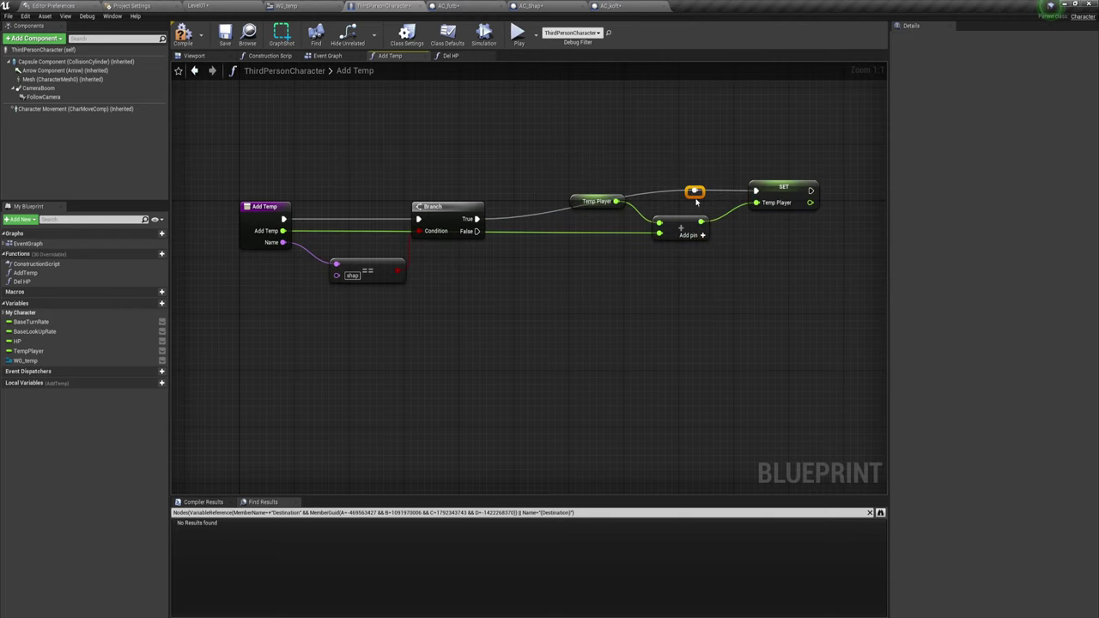
pyautogui.moveTo(700, 196); pyautogui.dragTo(538, 191)
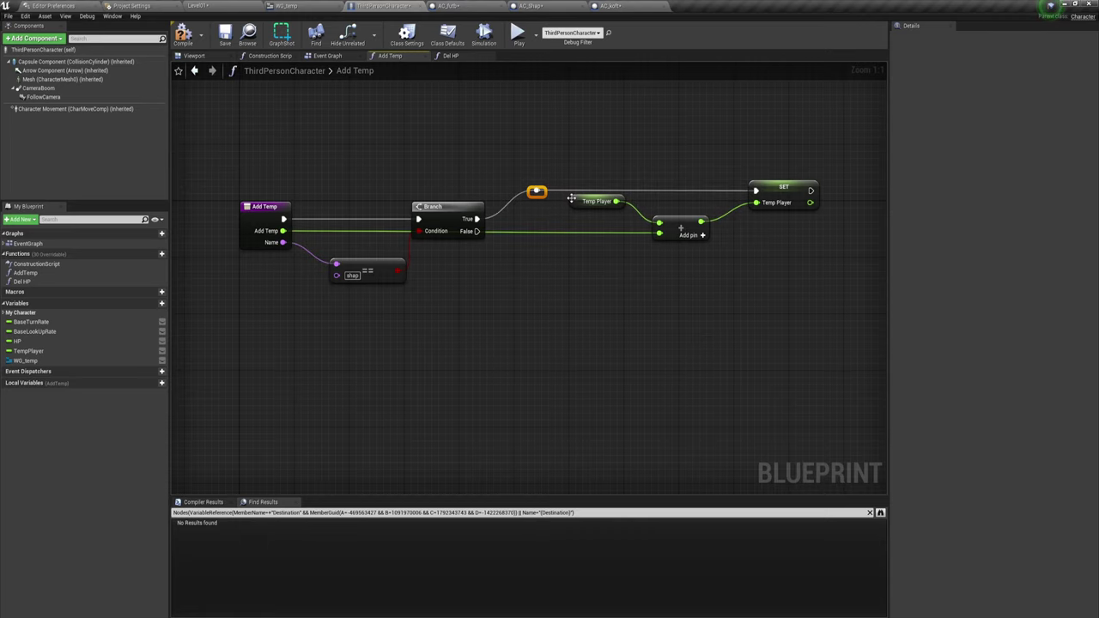
pyautogui.moveTo(629, 216)
pyautogui.mouseDown()
pyautogui.moveTo(669, 210)
pyautogui.moveTo(698, 247)
pyautogui.mouseUp()
pyautogui.click(537, 292)
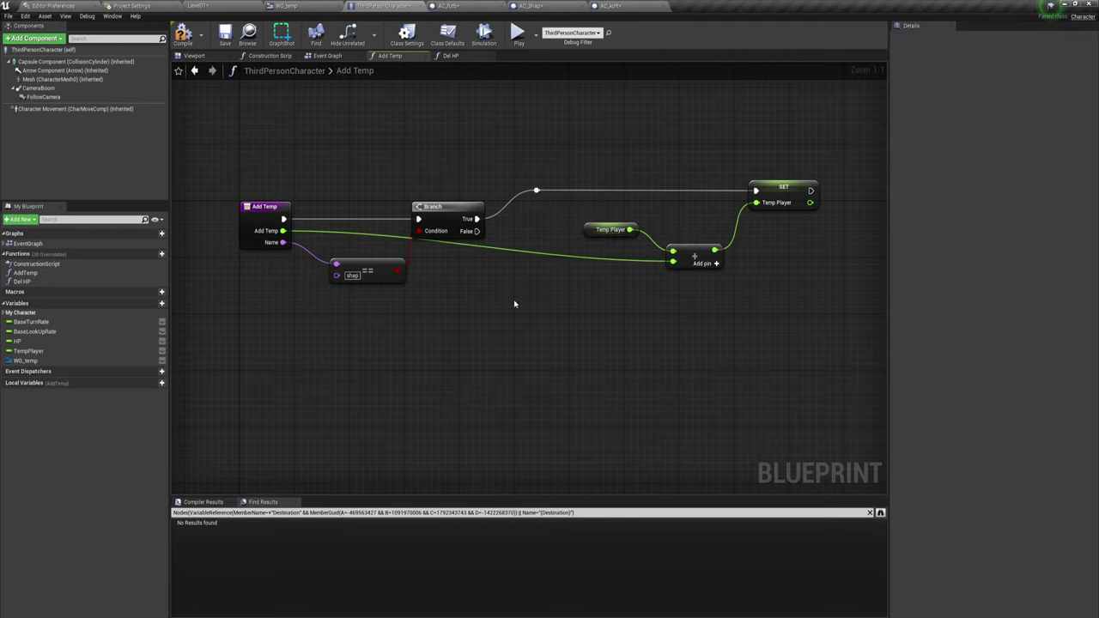
# Step: Create a new Boolean variable named shap
pyautogui.click(162, 303)
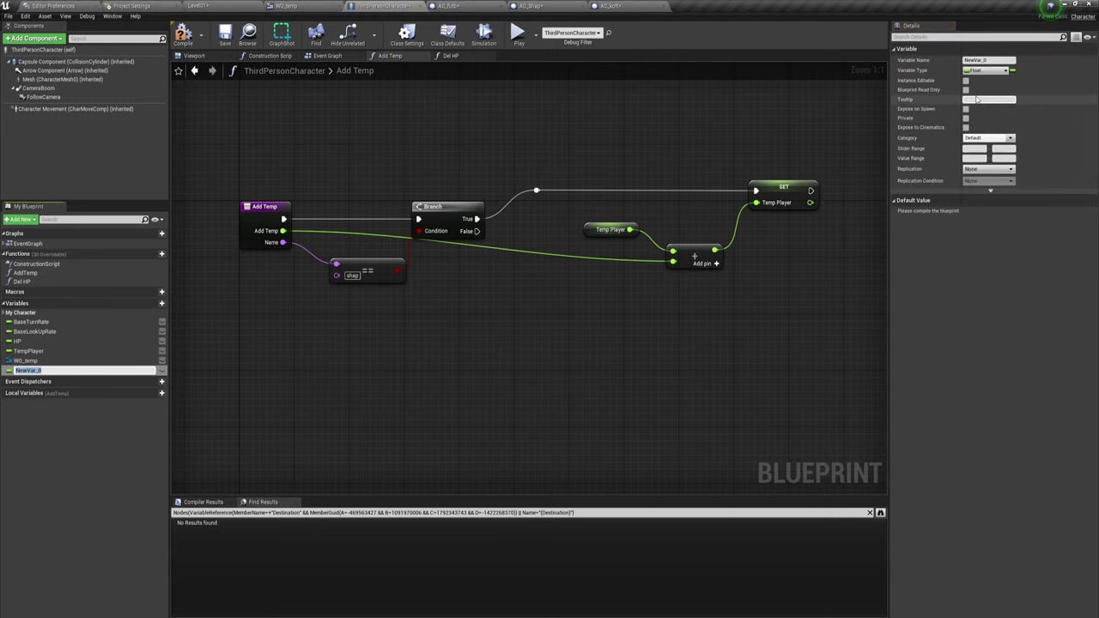
pyautogui.click(1005, 72)
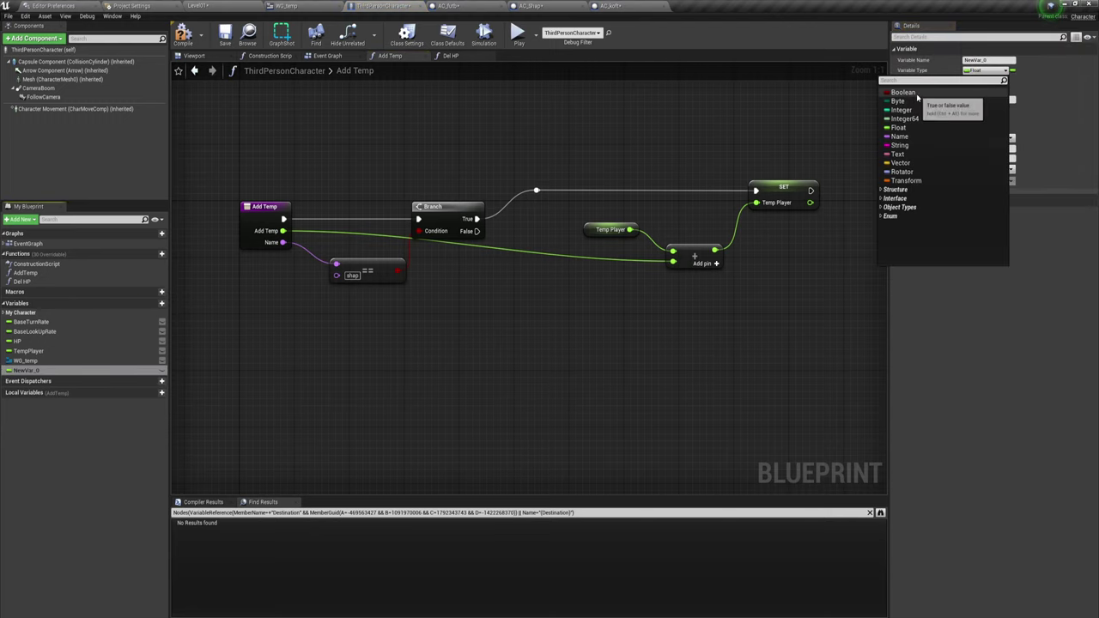
pyautogui.click(903, 92)
pyautogui.click(999, 60)
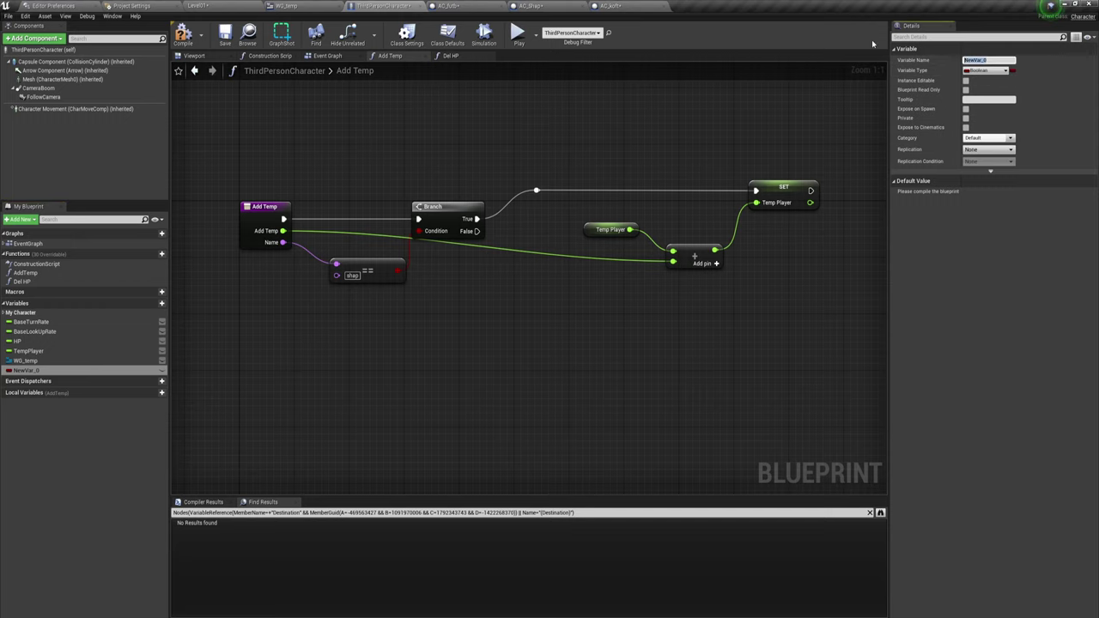
pyautogui.write('a')
pyautogui.write('p')
pyautogui.press('Return')
# Step: Duplicate shap and rename the copy futb, keeping it a single Boolean
pyautogui.rightClick(35, 371)
pyautogui.click(51, 416)
pyautogui.write('fut')
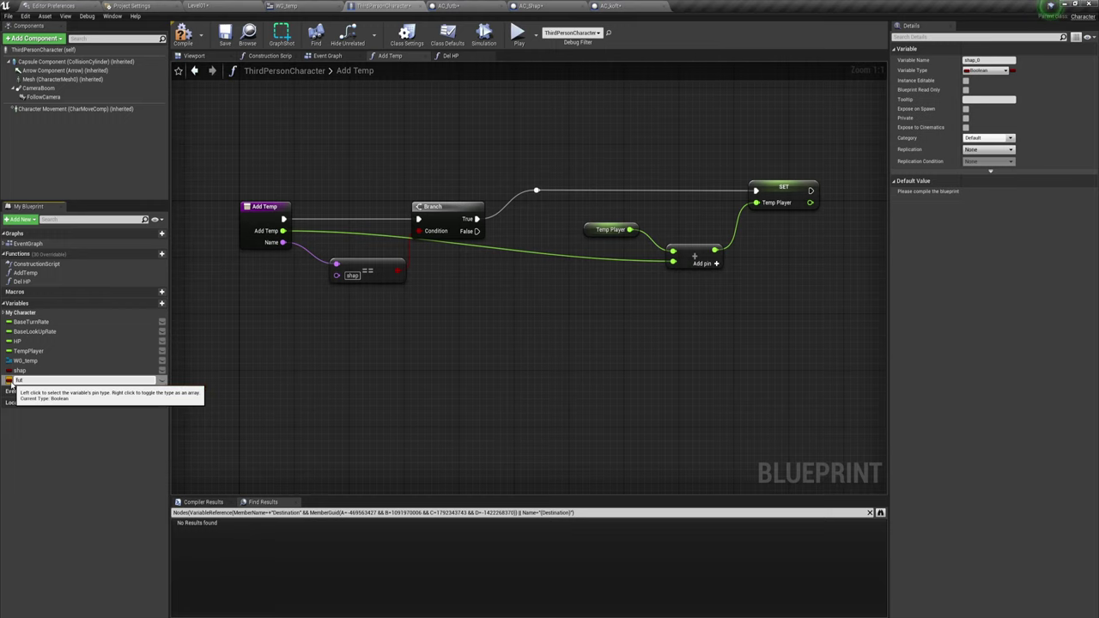
pyautogui.press('Return')
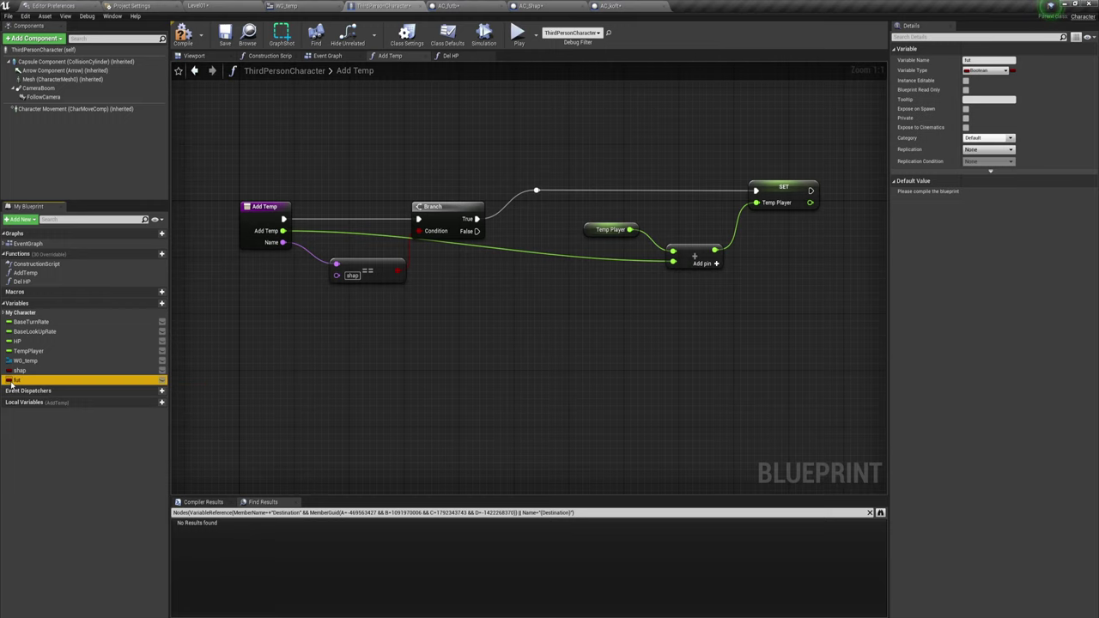
pyautogui.click(11, 383)
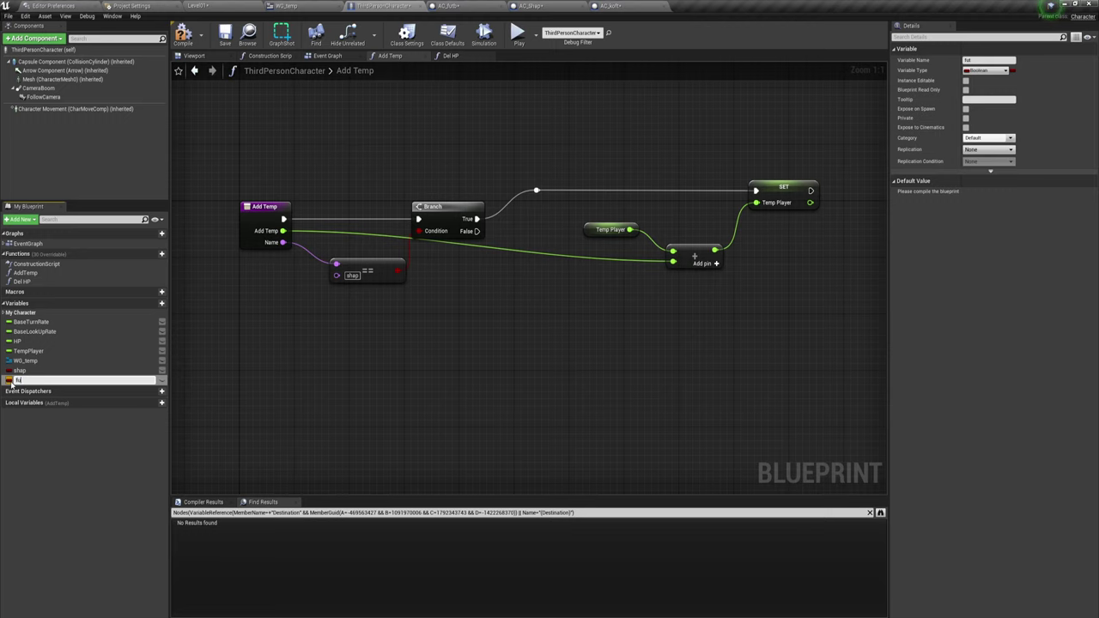
pyautogui.press('Return')
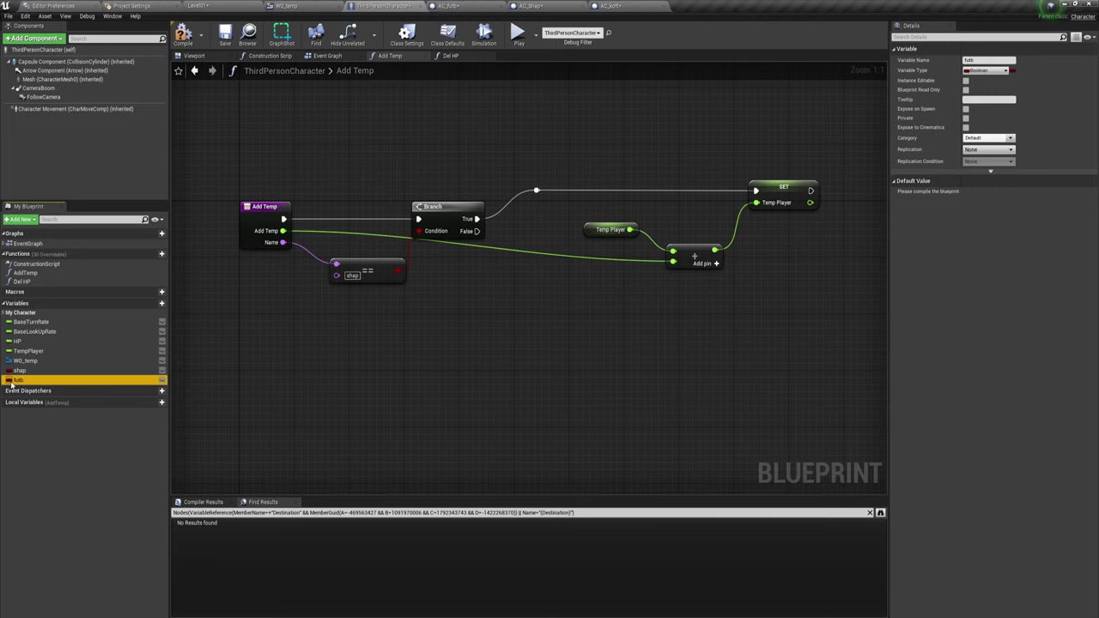
pyautogui.rightClick(28, 383)
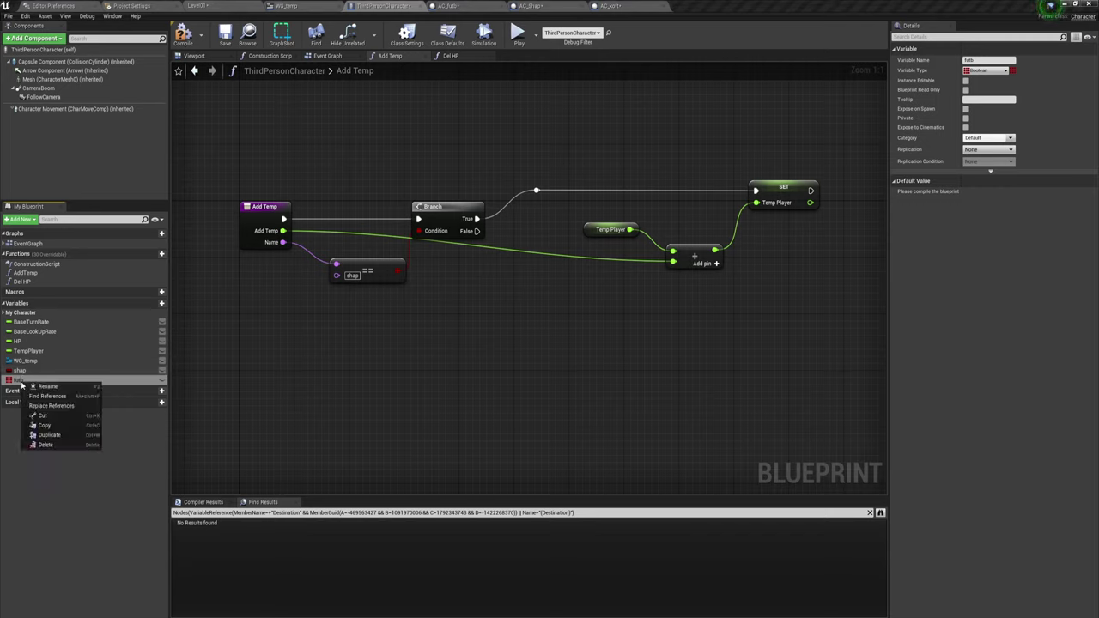
pyautogui.click(9, 380)
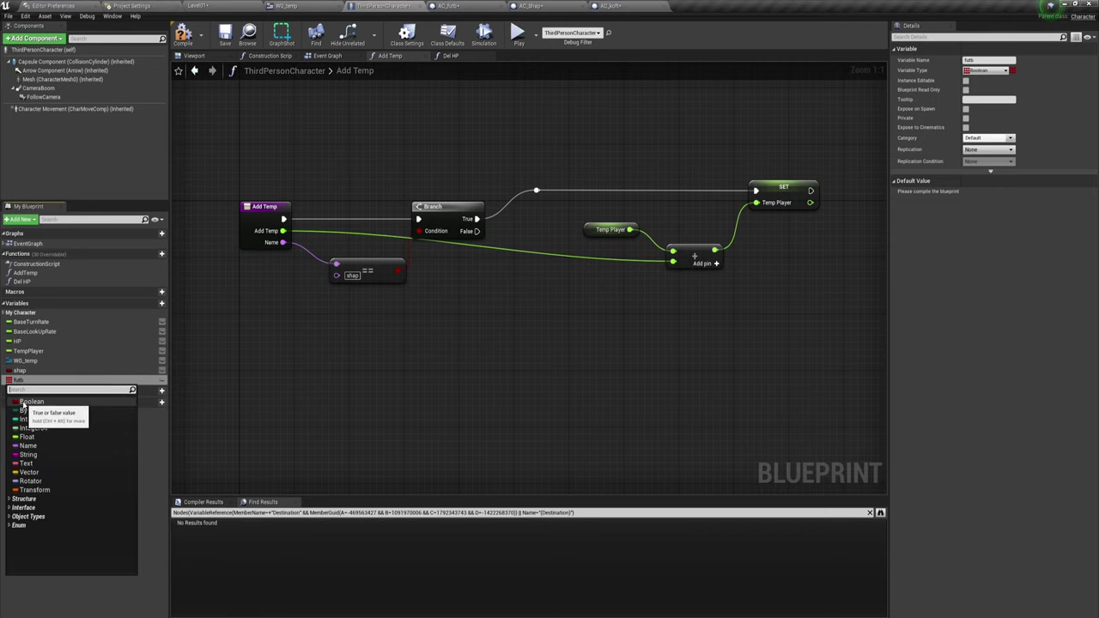
pyautogui.click(18, 395)
pyautogui.click(8, 380)
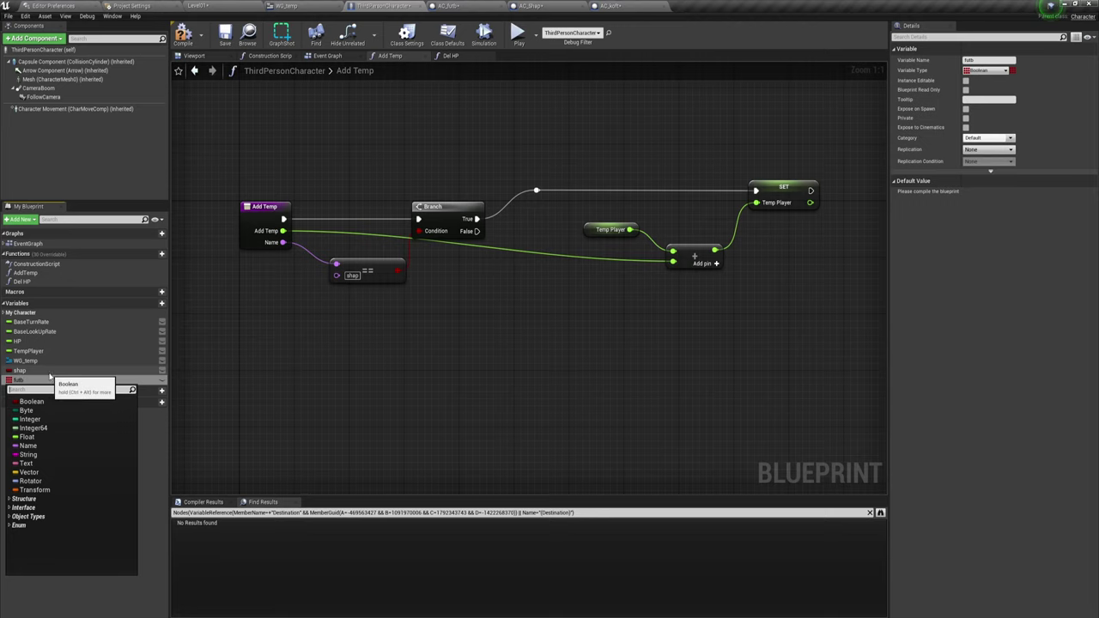
pyautogui.click(19, 371)
pyautogui.click(21, 380)
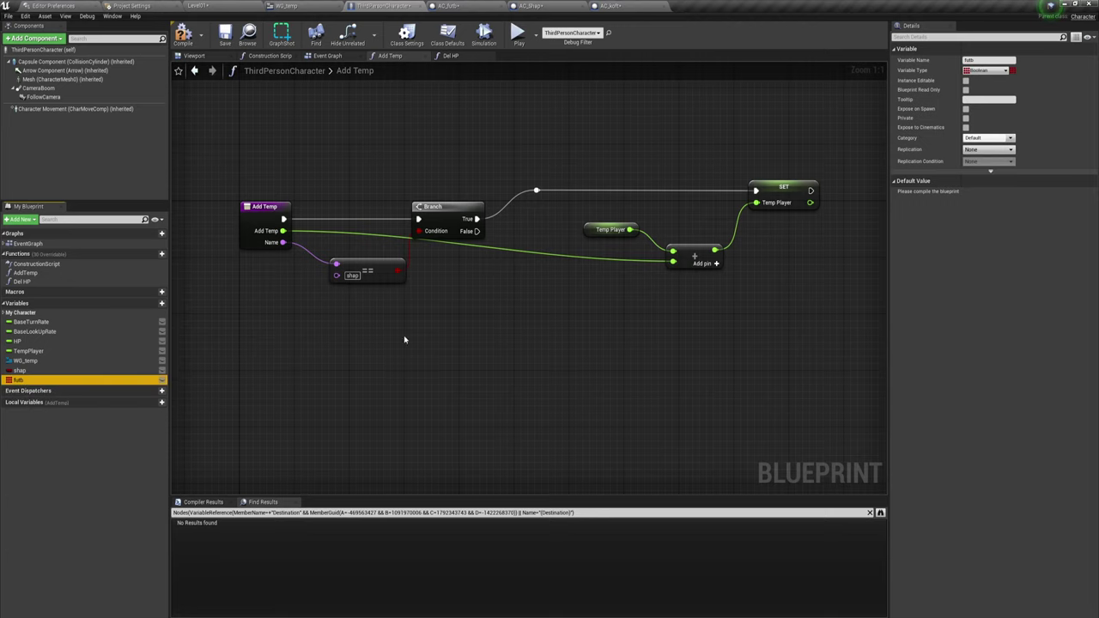
pyautogui.click(1012, 70)
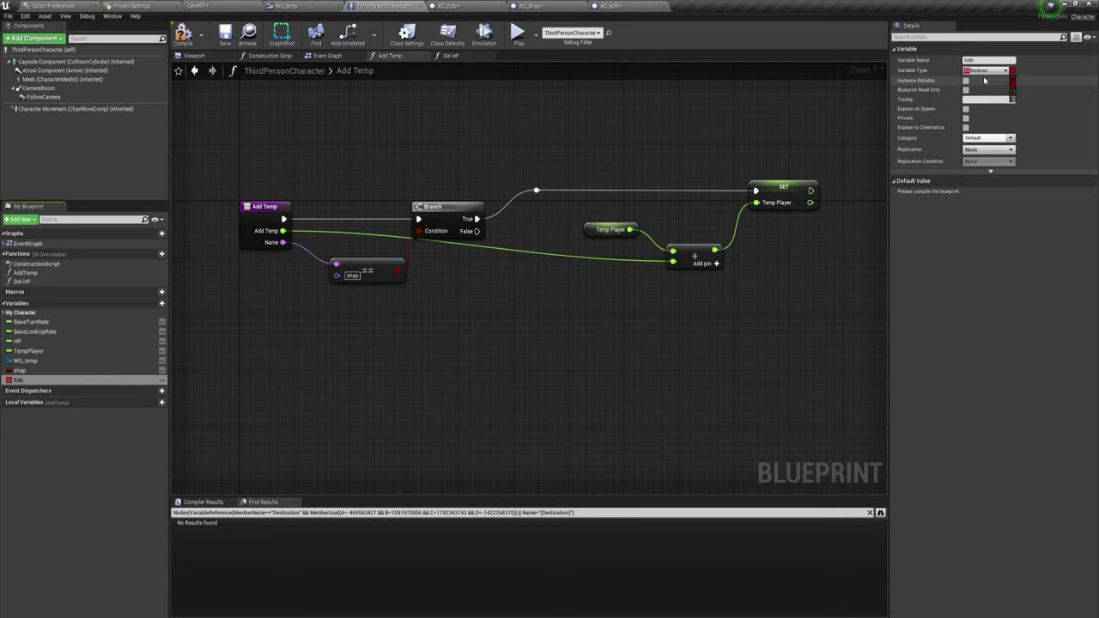
pyautogui.click(1010, 84)
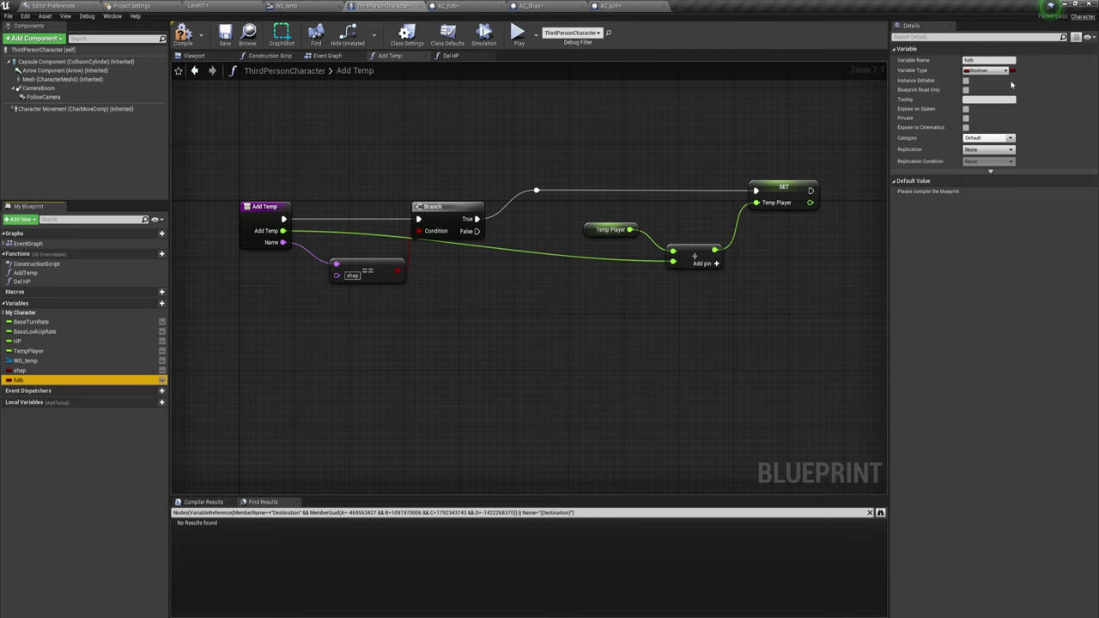
# Step: Duplicate futb to create a third Boolean named koft
pyautogui.rightClick(26, 380)
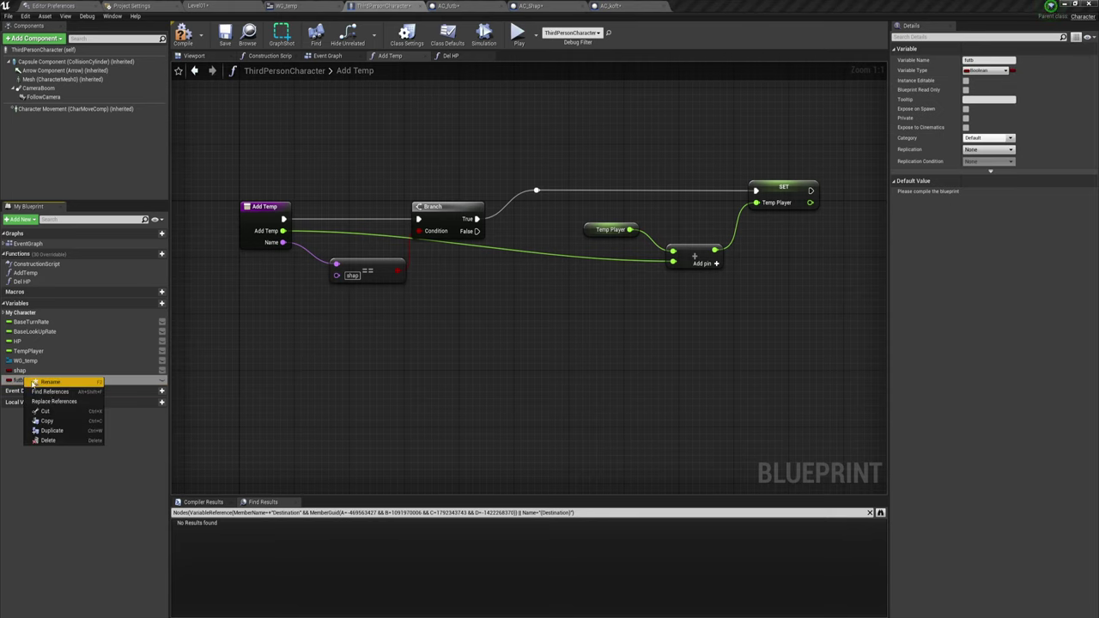
pyautogui.click(50, 430)
pyautogui.write('koft')
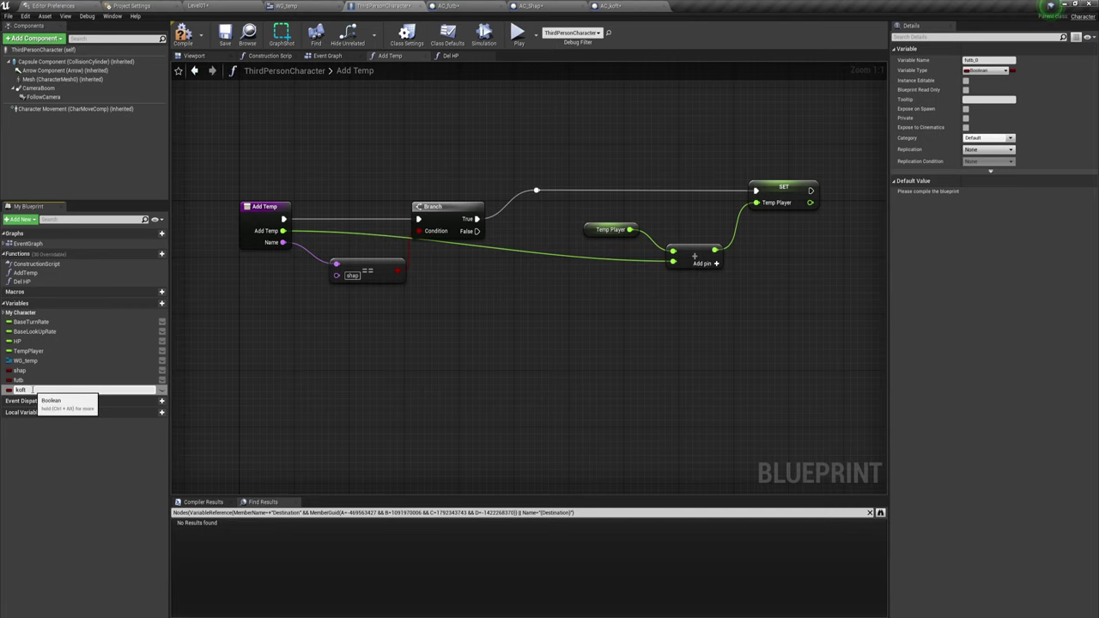
pyautogui.press('Return')
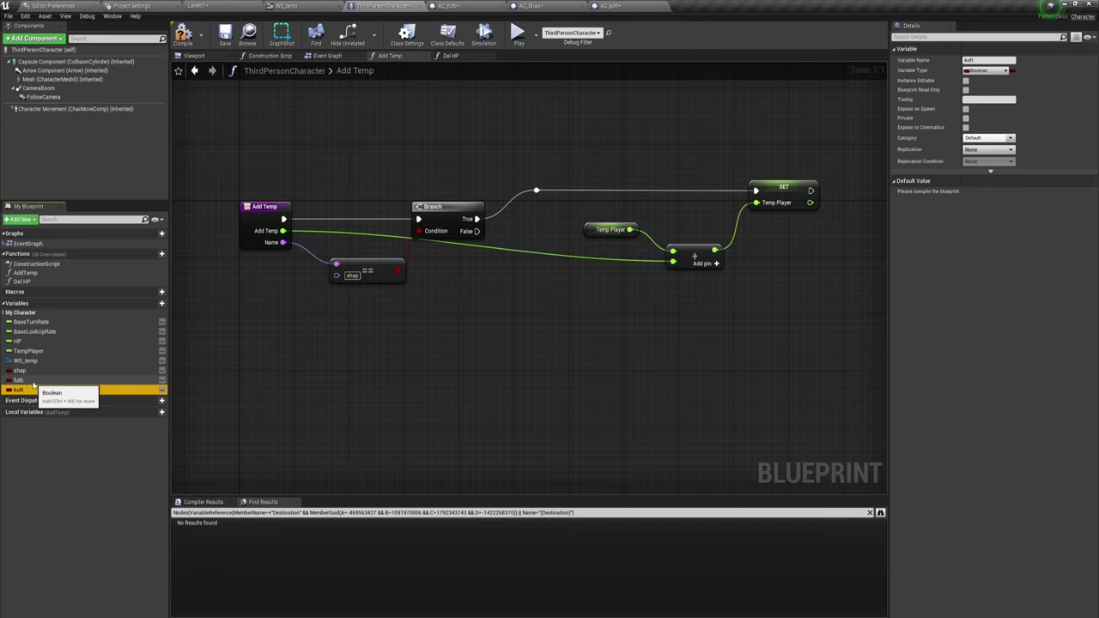
pyautogui.moveTo(21, 370); pyautogui.dragTo(326, 315)
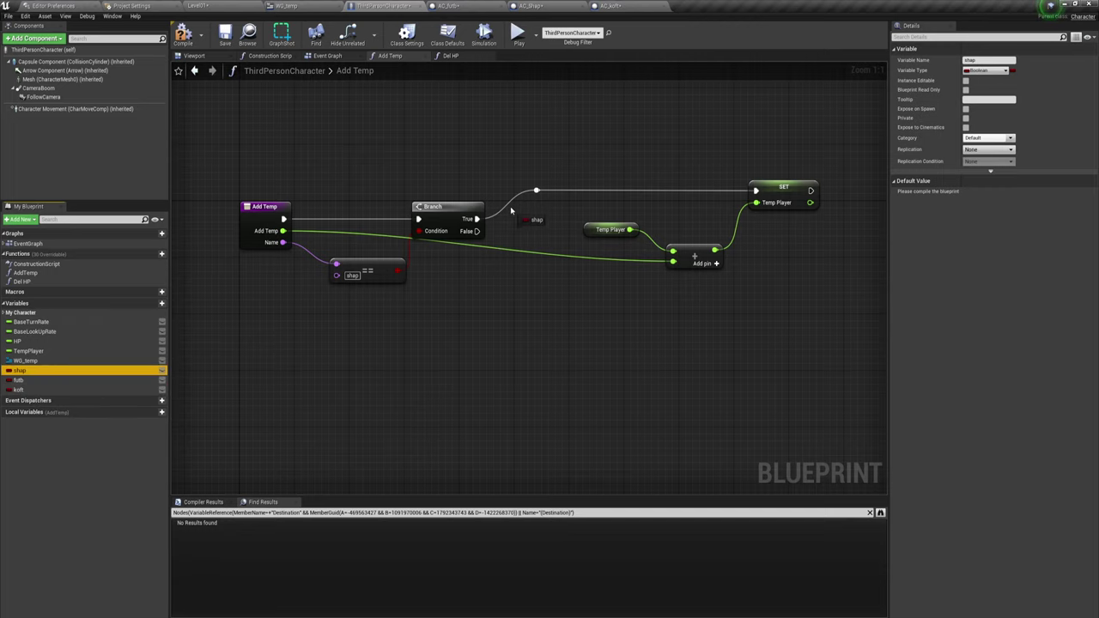
# Step: Place a SET Shap node between the Branch's True output and SET Temp Player
pyautogui.keyDown('alt'); pyautogui.moveTo(511, 210); pyautogui.dragTo(536, 191); pyautogui.keyUp('alt')
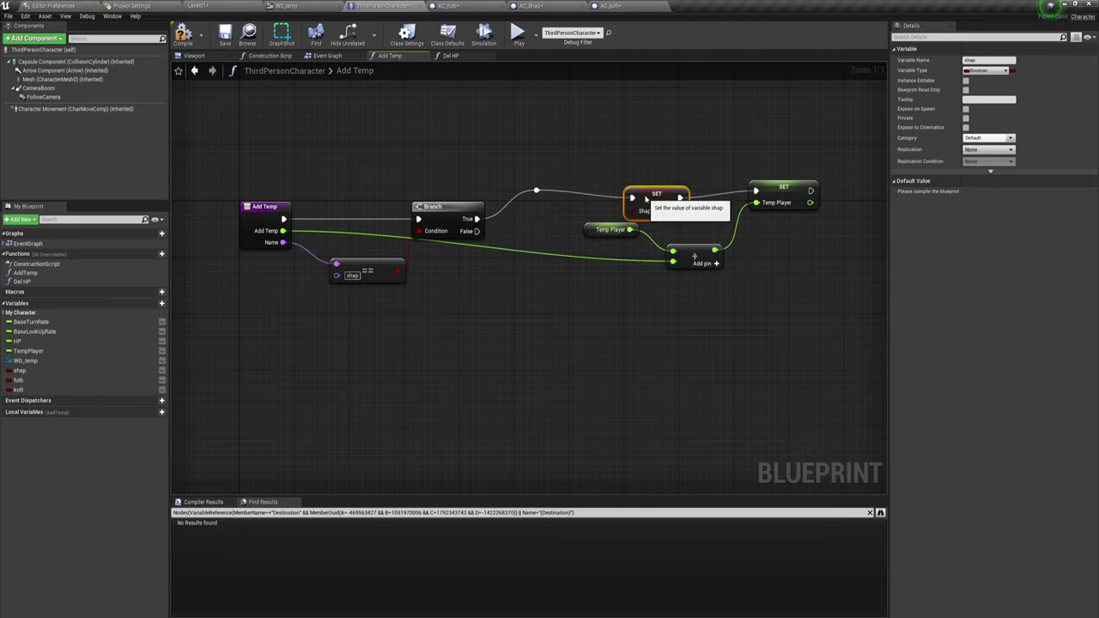
pyautogui.moveTo(657, 201); pyautogui.dragTo(624, 187)
pyautogui.moveTo(344, 173)
pyautogui.mouseDown()
pyautogui.moveTo(399, 272)
pyautogui.moveTo(475, 336)
pyautogui.mouseUp()
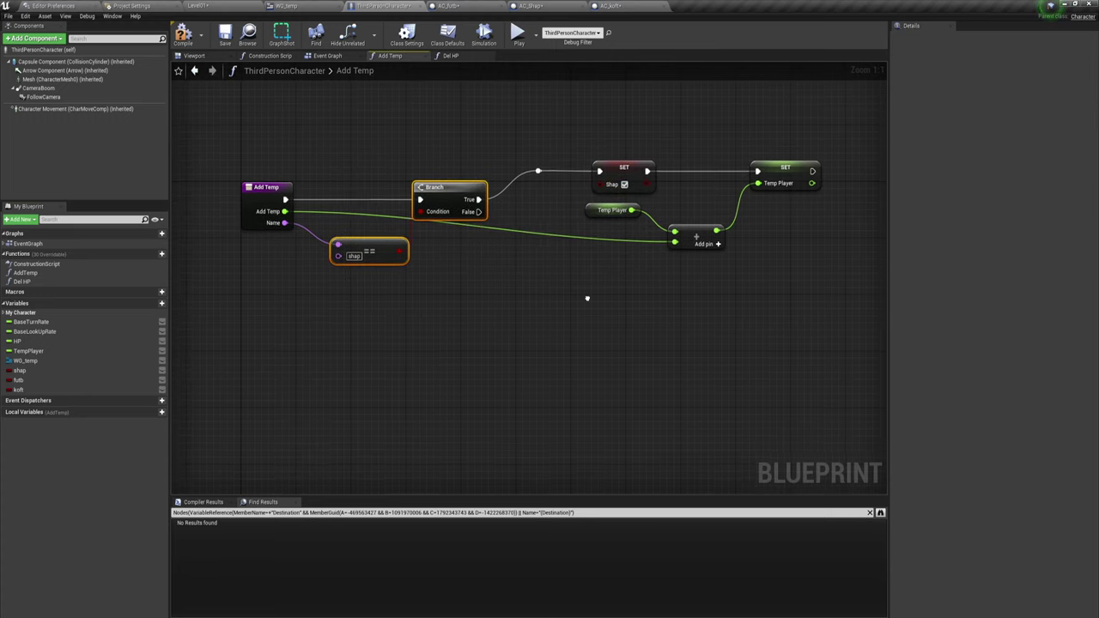
pyautogui.moveTo(587, 322); pyautogui.dragTo(584, 302, button='right')
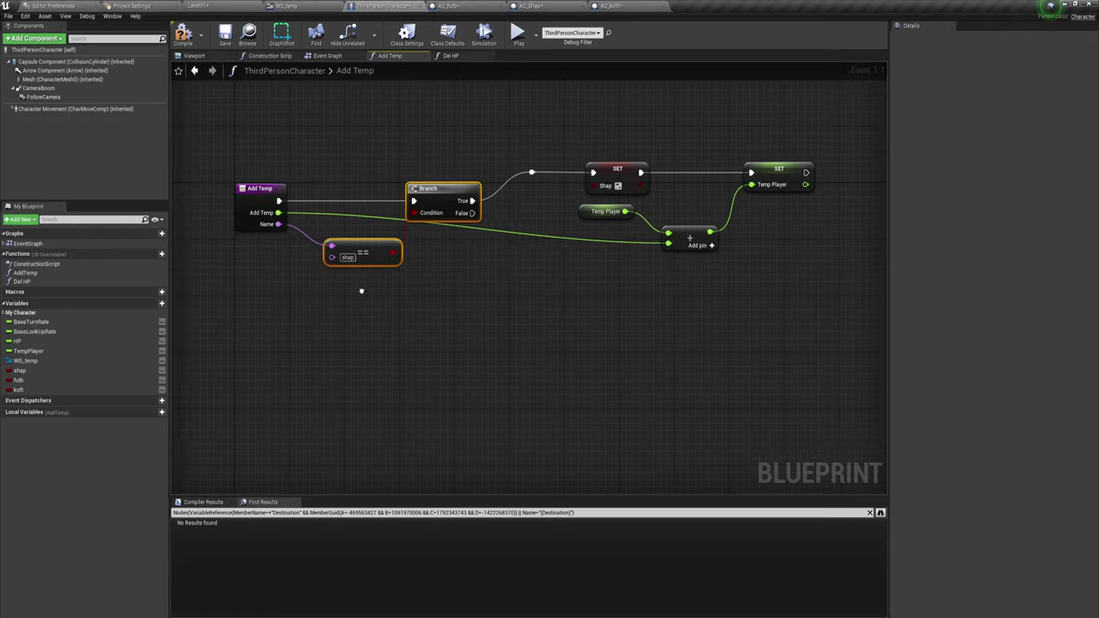
pyautogui.moveTo(342, 248); pyautogui.dragTo(327, 250, button='right')
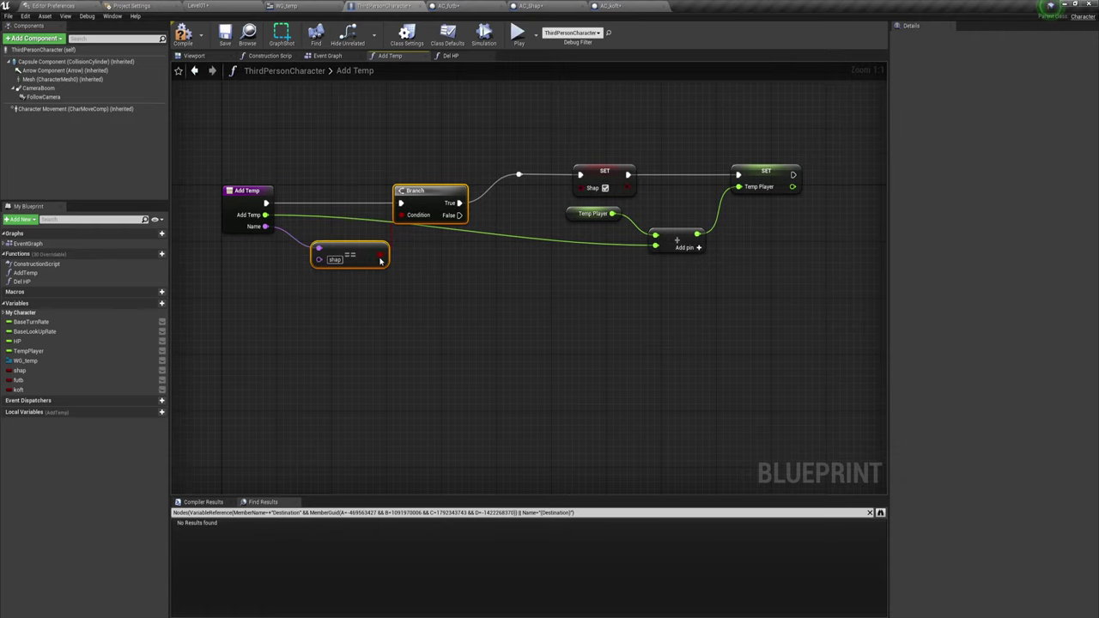
# Step: Route the name comparison through a new AND node into the Branch condition, adding a shap getter
pyautogui.moveTo(380, 255); pyautogui.dragTo(432, 280)
pyautogui.write('an')
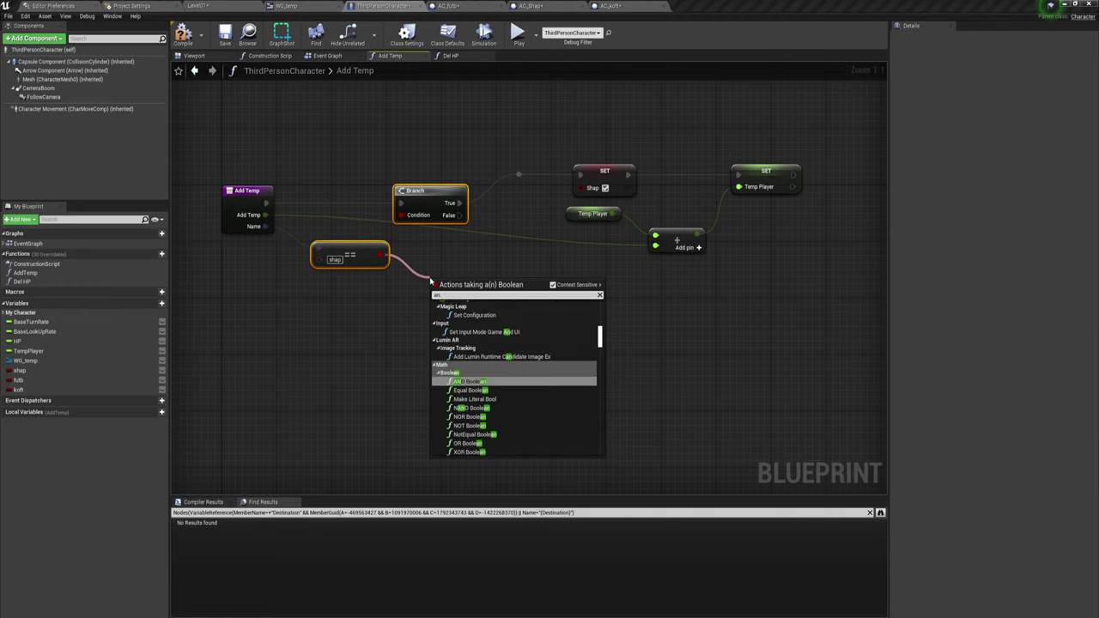
pyautogui.write('d')
pyautogui.press('Return')
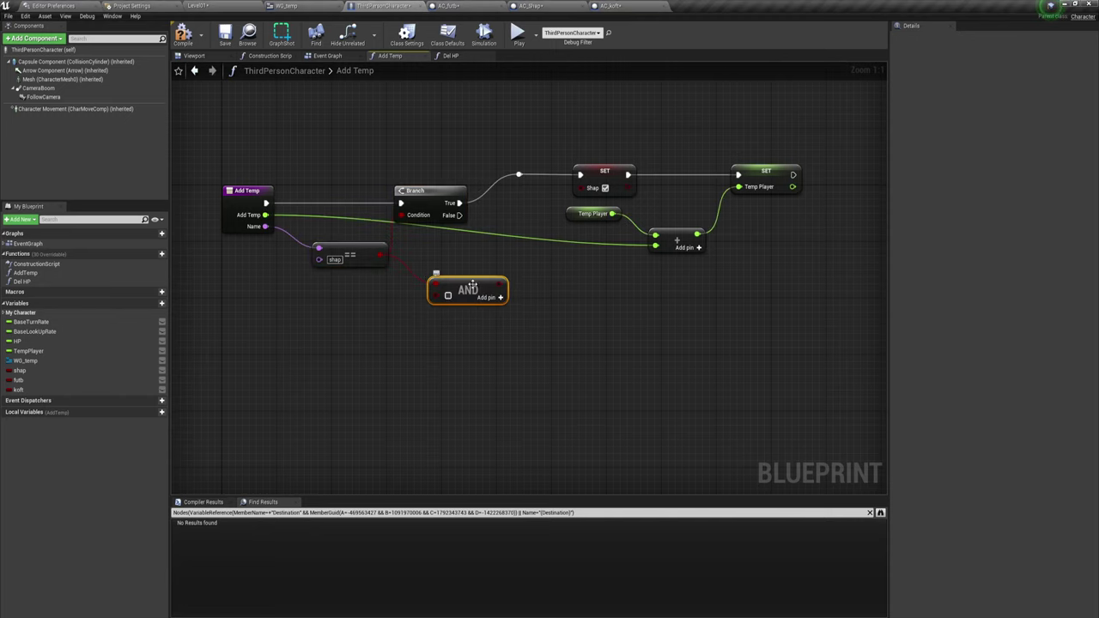
pyautogui.moveTo(502, 284); pyautogui.dragTo(401, 214)
pyautogui.moveTo(436, 375); pyautogui.dragTo(515, 371, button='right')
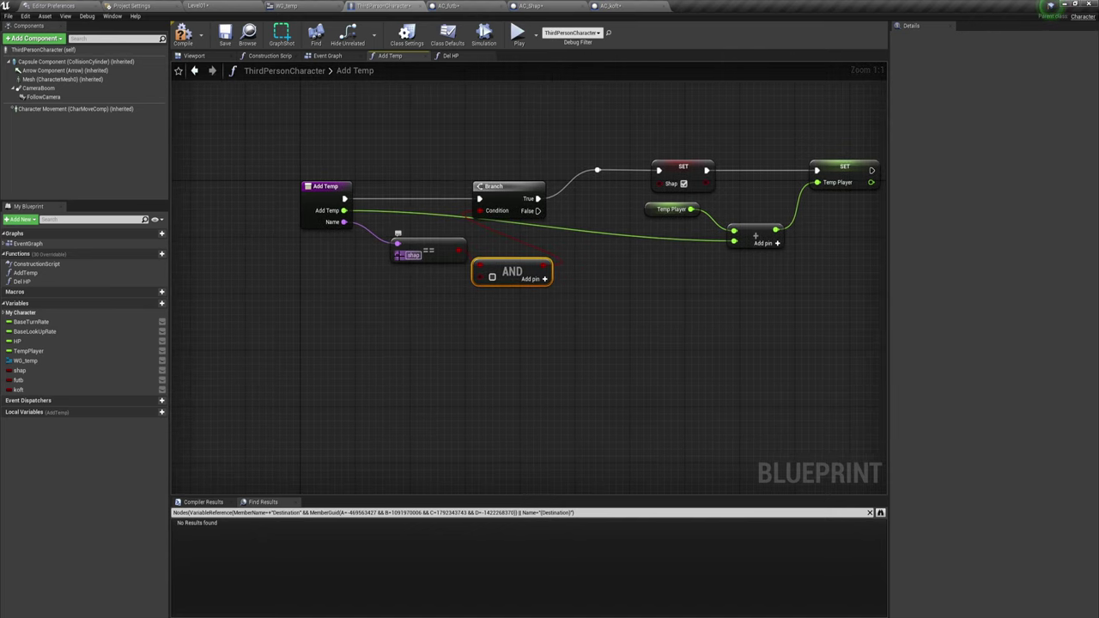
pyautogui.moveTo(51, 370)
pyautogui.mouseDown()
pyautogui.moveTo(369, 284)
pyautogui.moveTo(427, 311)
pyautogui.mouseUp()
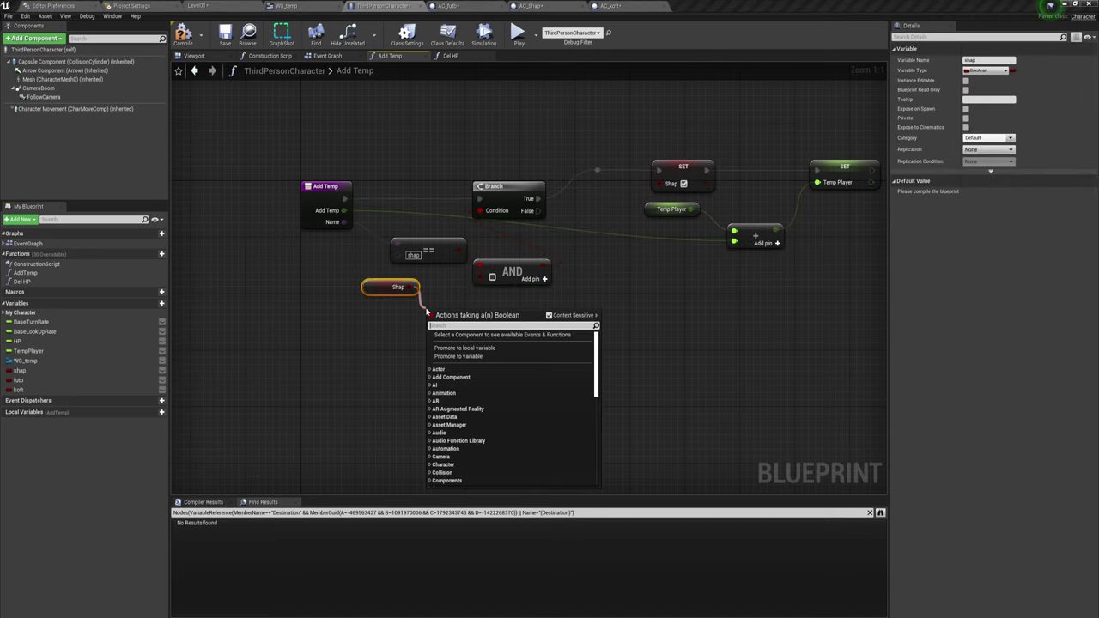
# Step: Feed NOT shap into the AND node's second input
pyautogui.write('not')
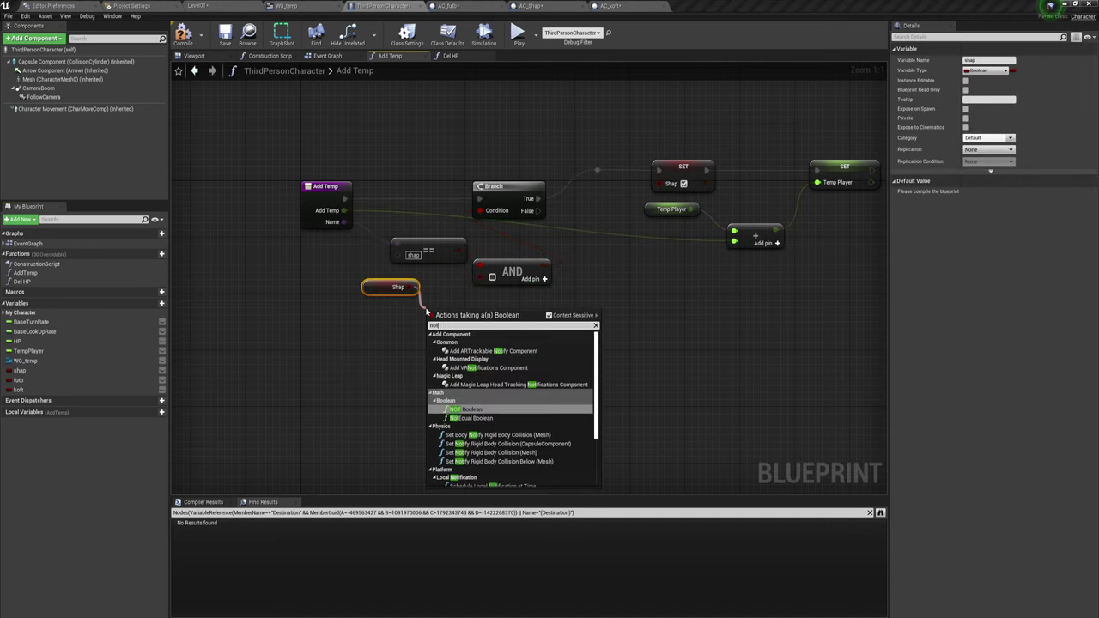
pyautogui.press('Return')
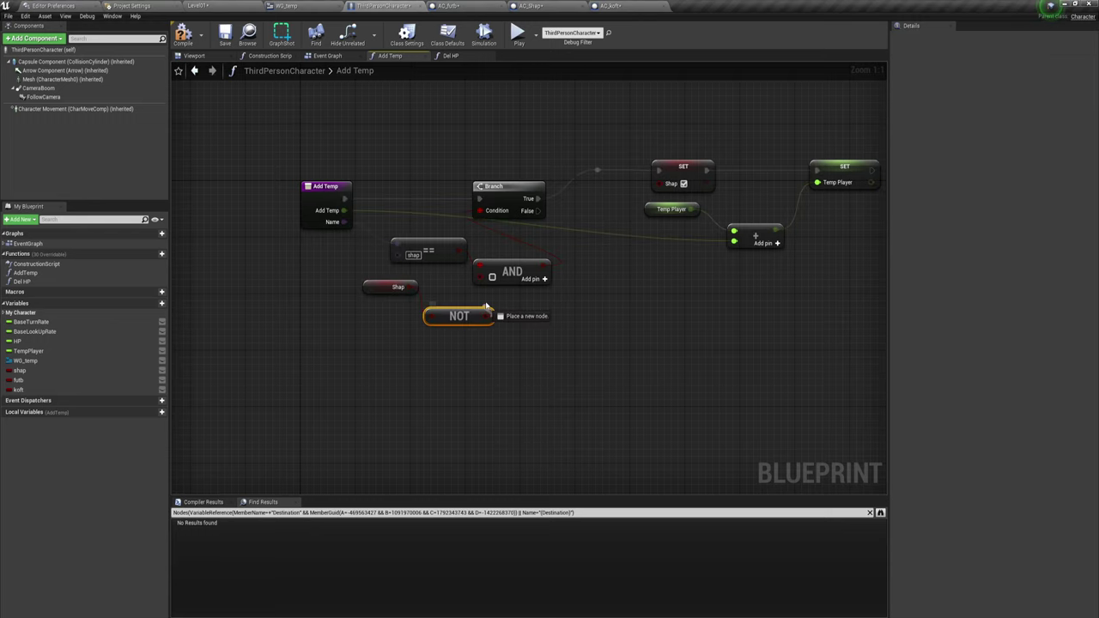
pyautogui.moveTo(488, 316); pyautogui.dragTo(479, 277)
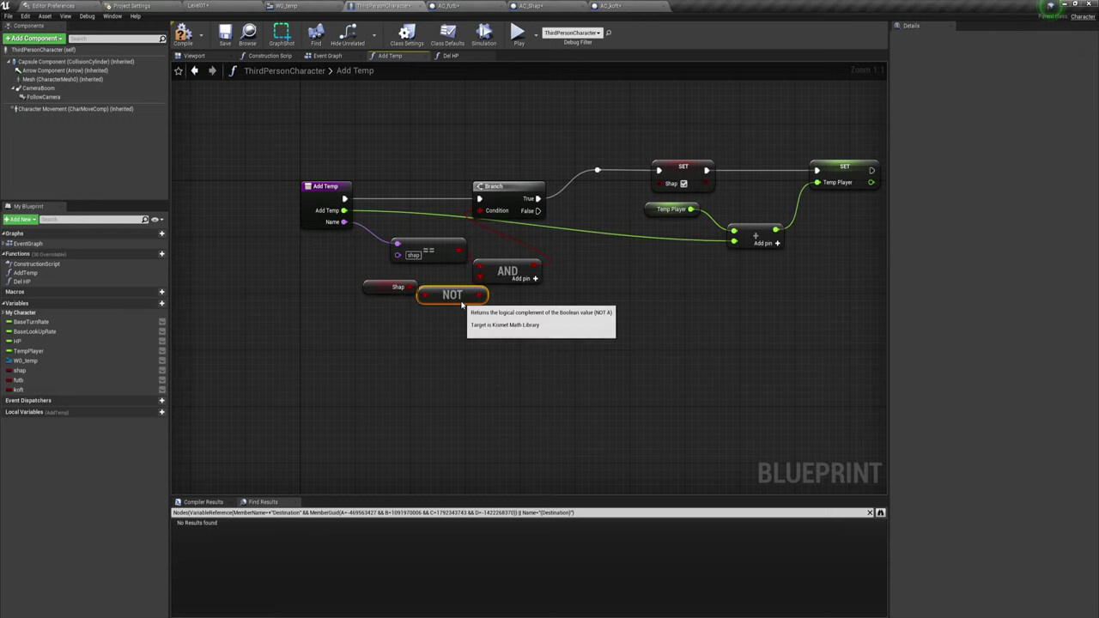
pyautogui.moveTo(468, 318); pyautogui.dragTo(454, 304)
pyautogui.moveTo(377, 284)
pyautogui.mouseDown()
pyautogui.moveTo(423, 277)
pyautogui.moveTo(402, 270)
pyautogui.mouseUp()
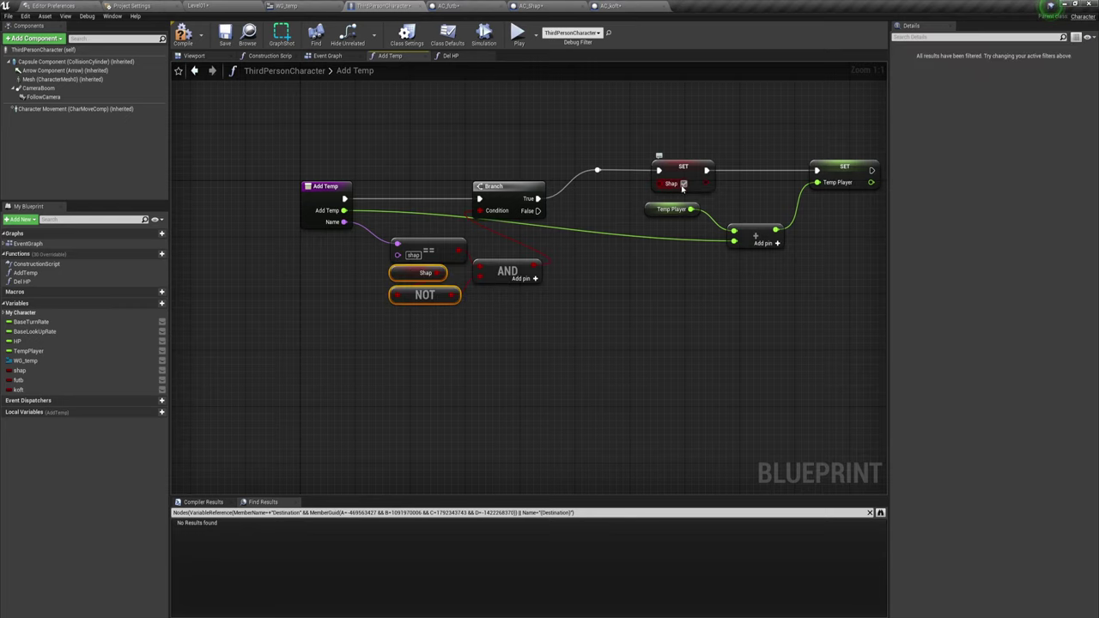
# Step: Tick the SET Shap checkbox to store true, then select all the function's nodes
pyautogui.click(683, 184)
pyautogui.moveTo(688, 272); pyautogui.dragTo(650, 289, button='right')
pyautogui.moveTo(600, 130); pyautogui.dragTo(695, 217)
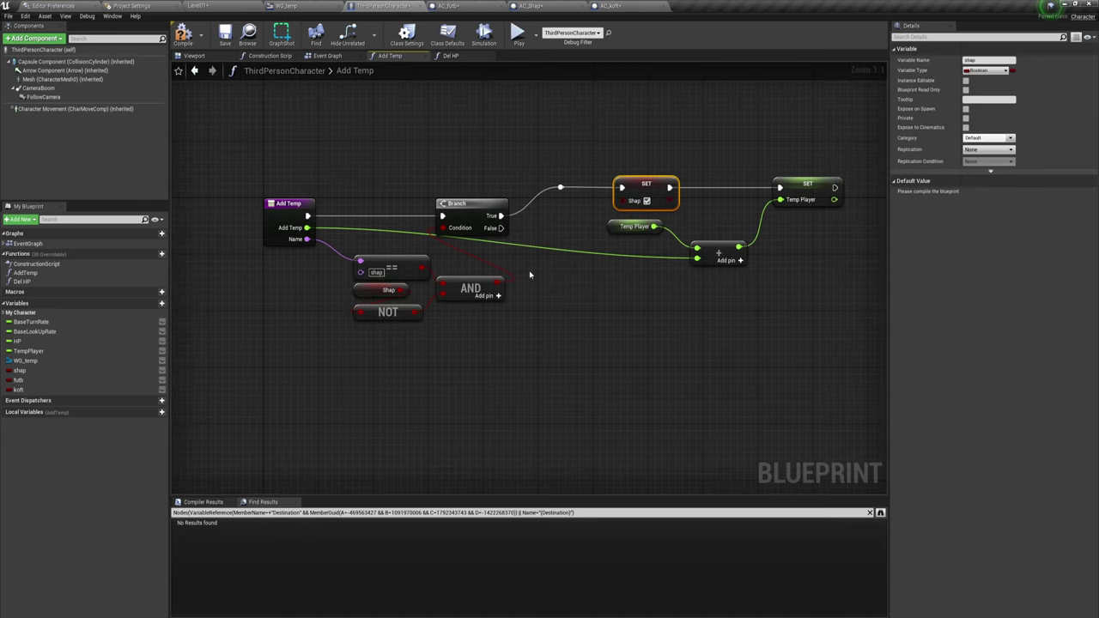
pyautogui.moveTo(369, 165)
pyautogui.mouseDown()
pyautogui.moveTo(846, 328)
pyautogui.moveTo(804, 331)
pyautogui.mouseUp()
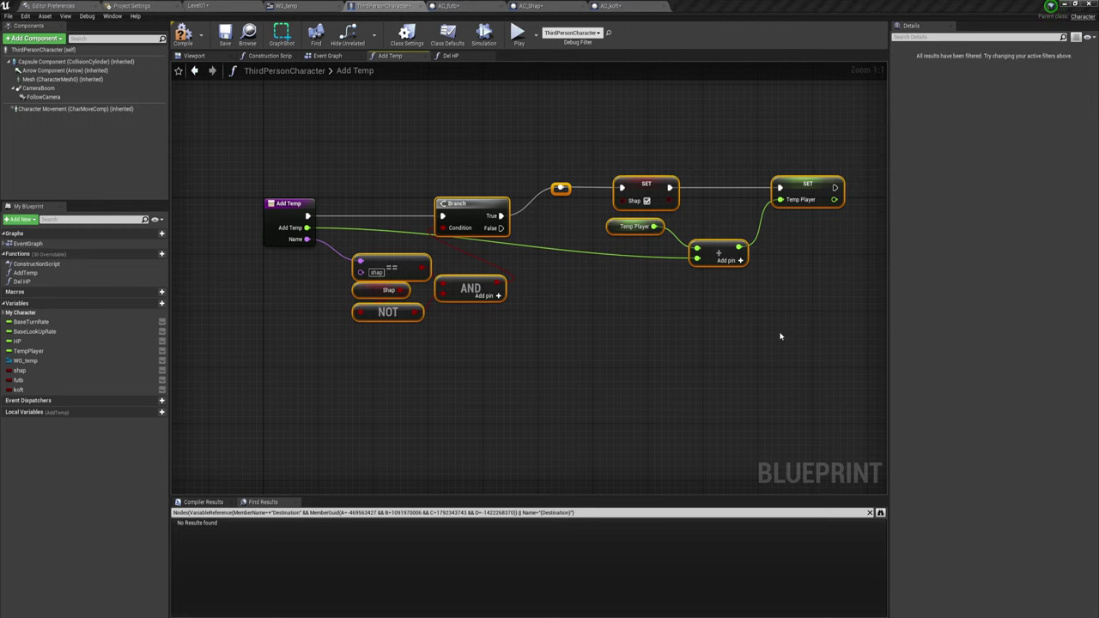
# Step: Paste a copy of the Shap check off the first Branch's False, wiring Name in for a futb comparison
pyautogui.moveTo(337, 112)
pyautogui.mouseDown()
pyautogui.moveTo(818, 399)
pyautogui.moveTo(835, 386)
pyautogui.mouseUp()
pyautogui.moveTo(633, 393); pyautogui.dragTo(631, 275, button='right')
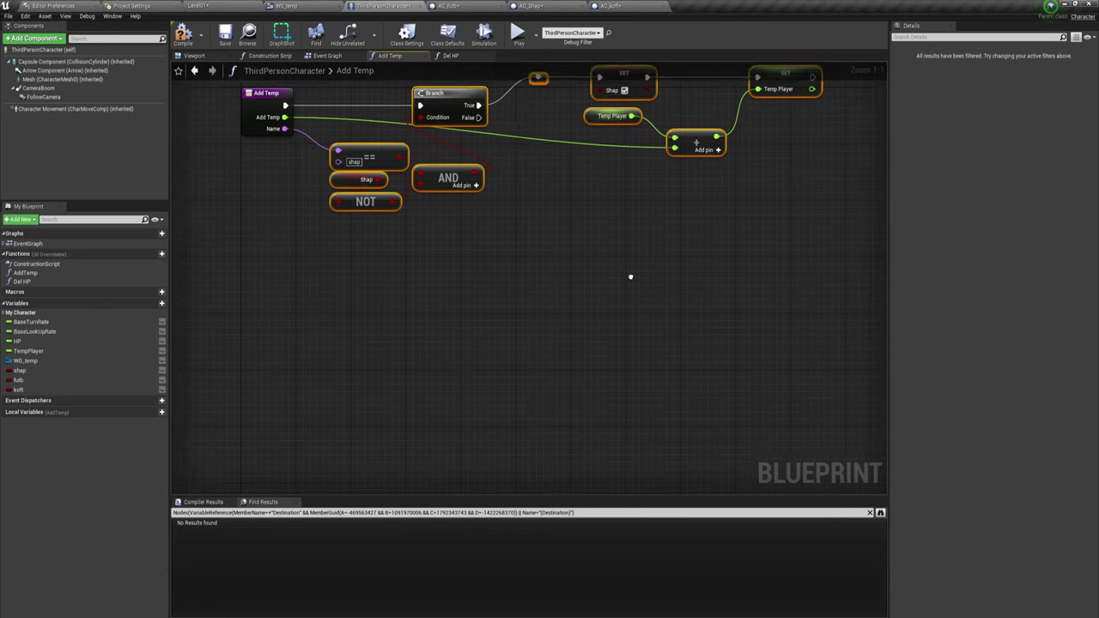
pyautogui.hotkey('ctrl', 'v')
pyautogui.moveTo(470, 114); pyautogui.dragTo(547, 258)
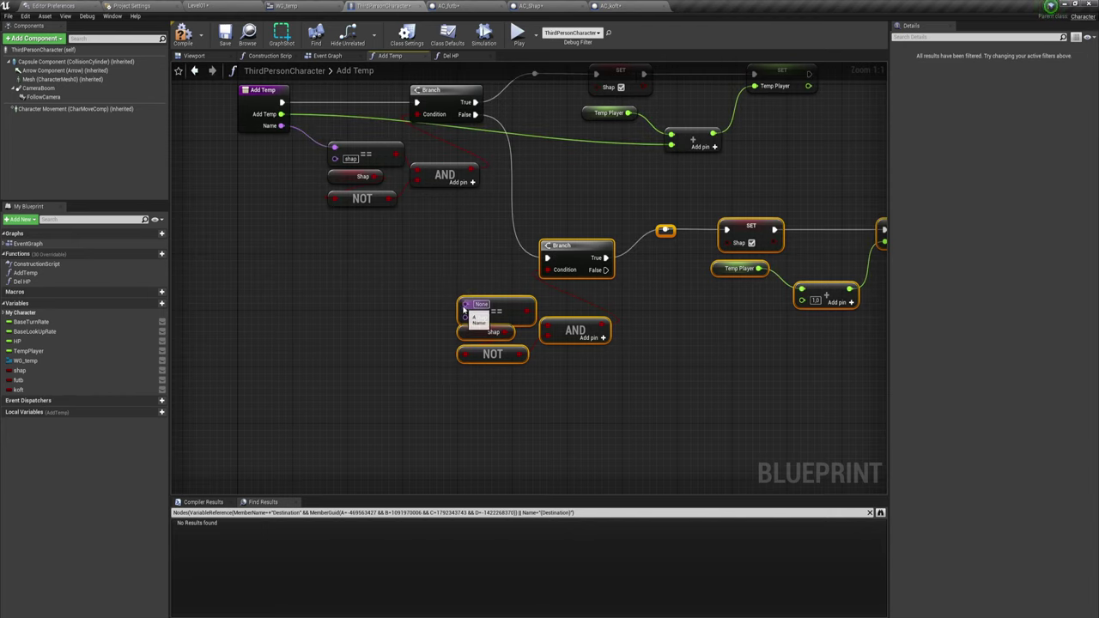
pyautogui.moveTo(465, 306); pyautogui.dragTo(281, 127)
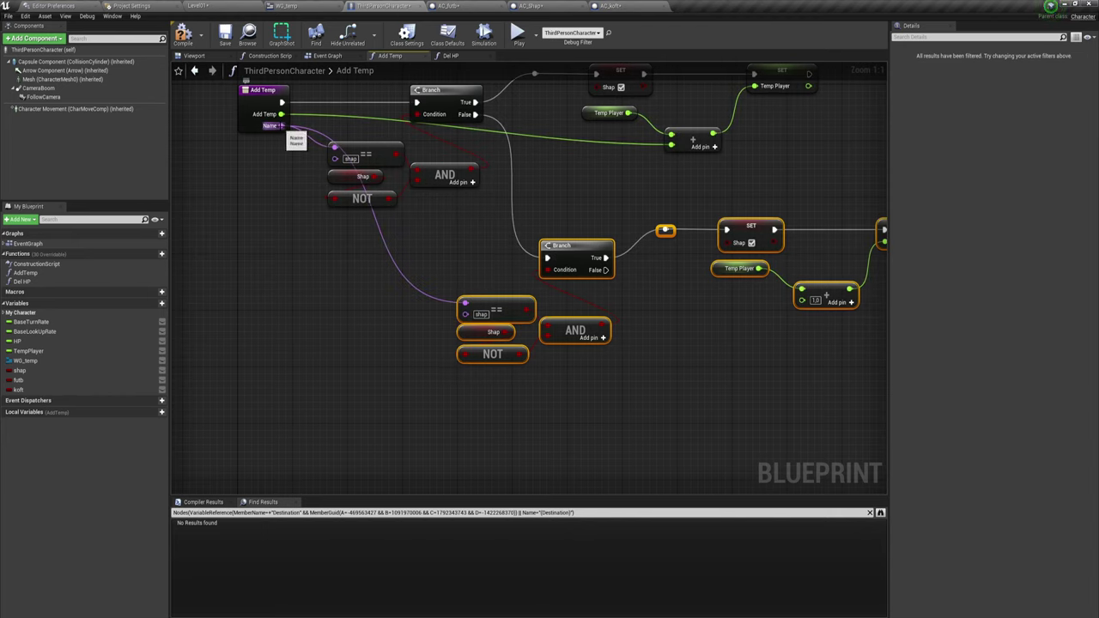
pyautogui.click(490, 314)
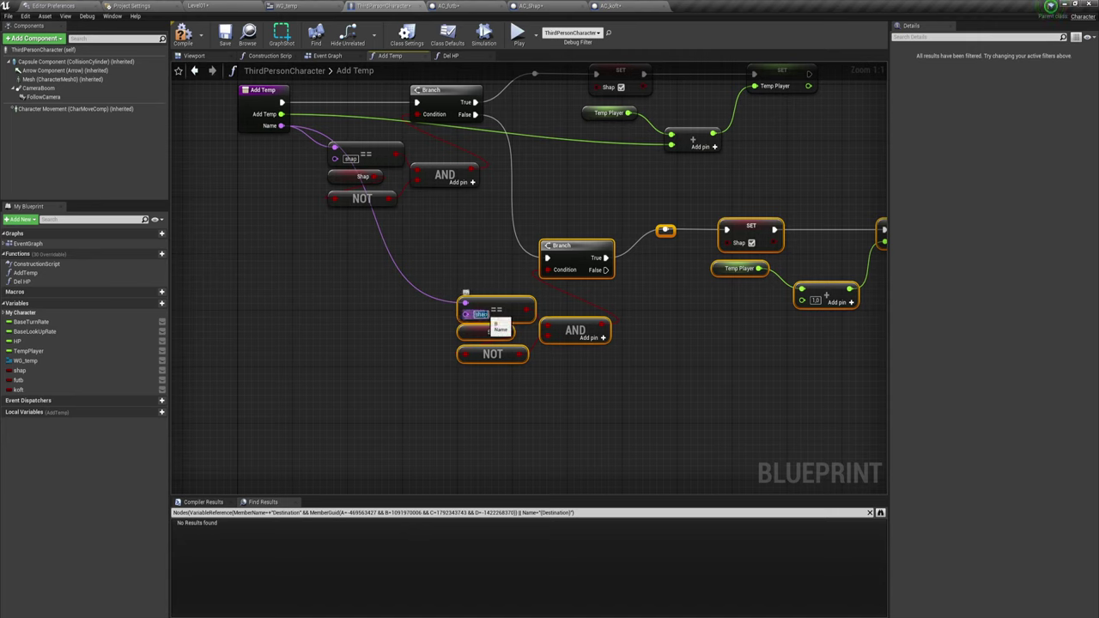
pyautogui.press('BackSpace')
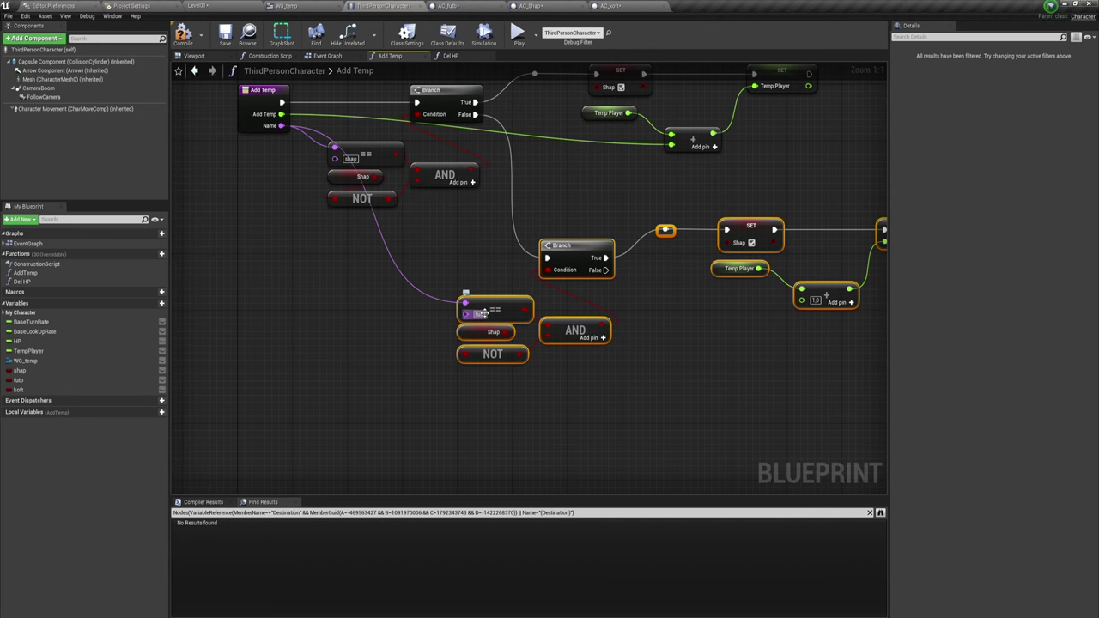
pyautogui.scroll(-2, 722, 364)
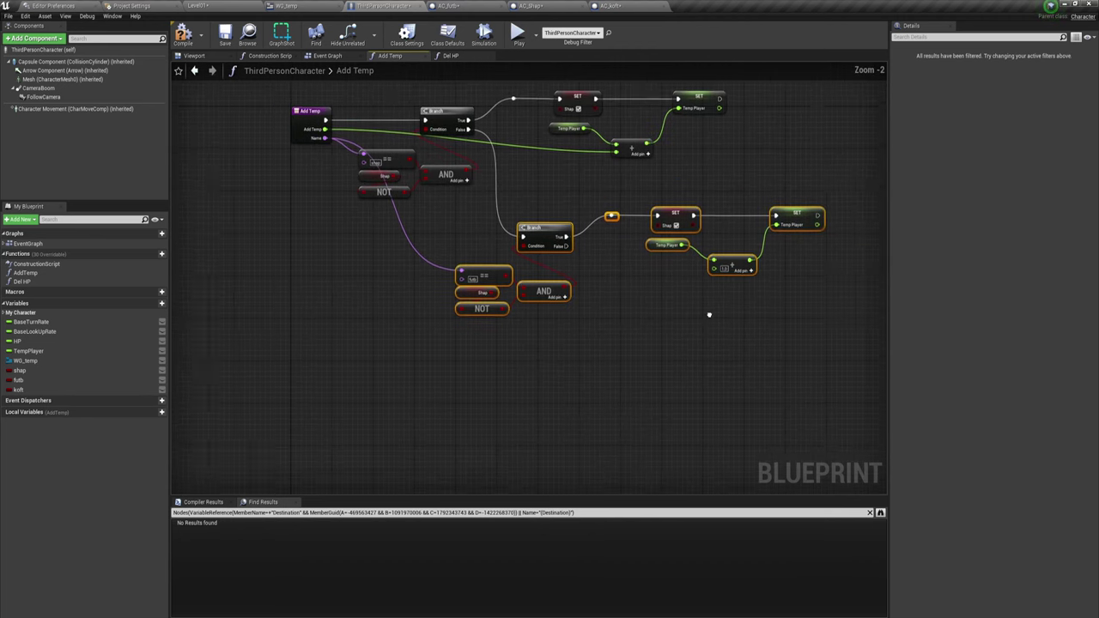
# Step: Paste a second copy off the futb Branch's False for koft, wiring Name and deleting its leftover Shap getter
pyautogui.hotkey('ctrl', 'v')
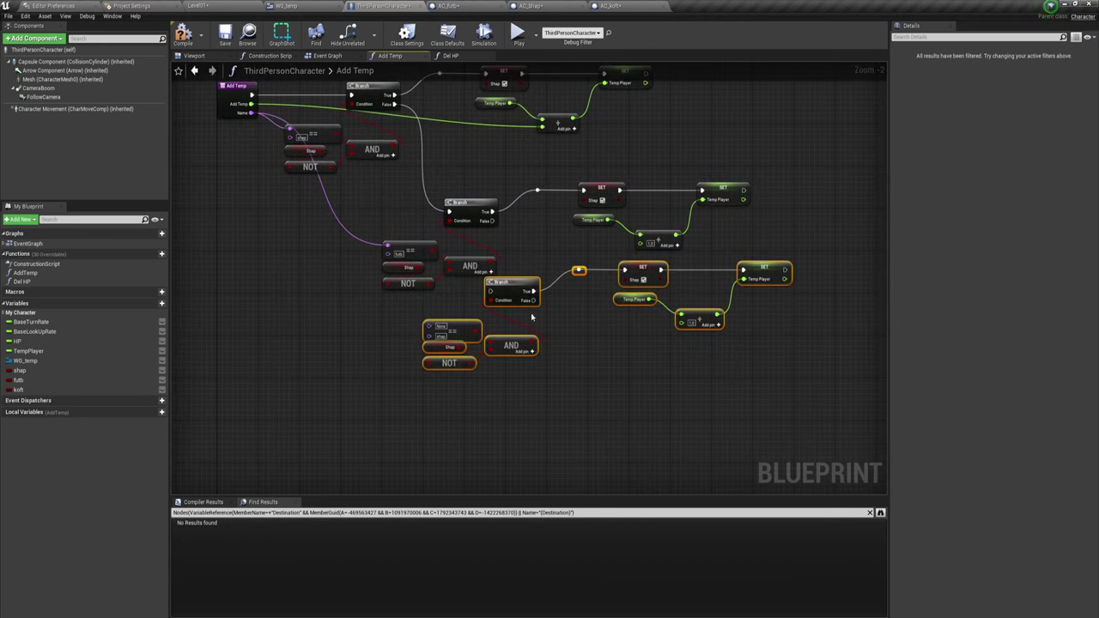
pyautogui.moveTo(521, 284); pyautogui.dragTo(567, 326)
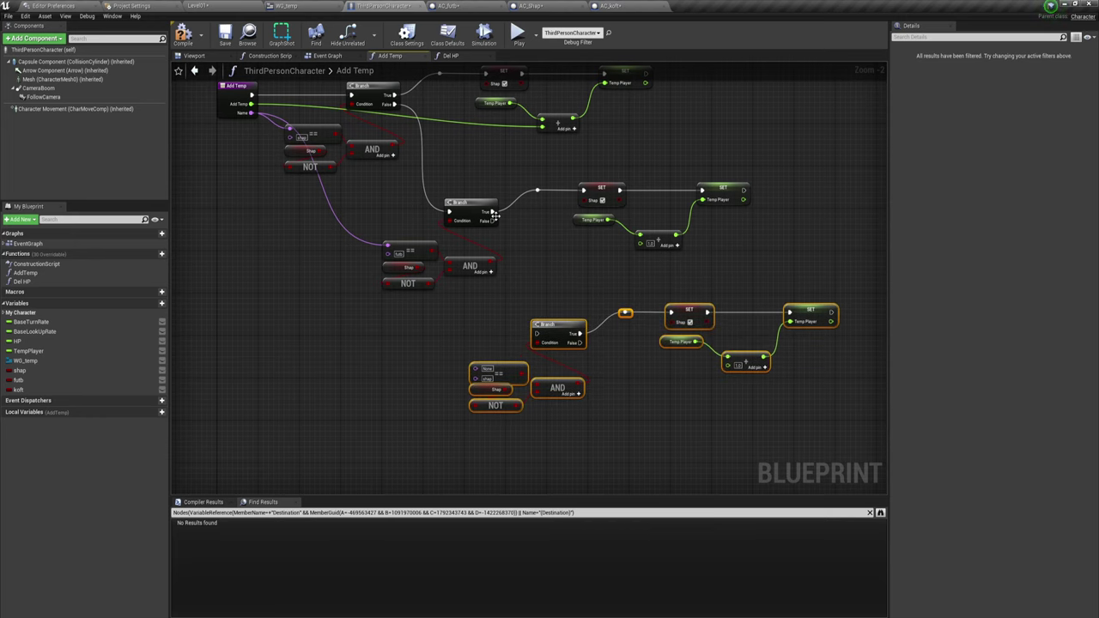
pyautogui.write('shap')
pyautogui.moveTo(492, 221); pyautogui.dragTo(536, 333)
pyautogui.moveTo(476, 369); pyautogui.dragTo(250, 113)
pyautogui.scroll(2, 505, 402)
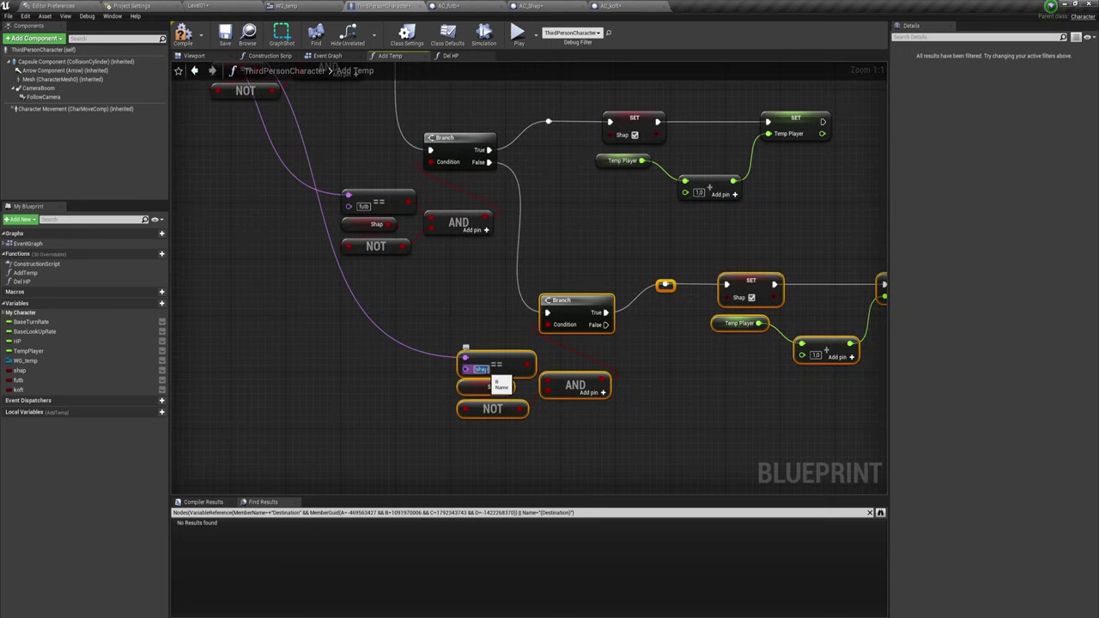
pyautogui.press('BackSpace')
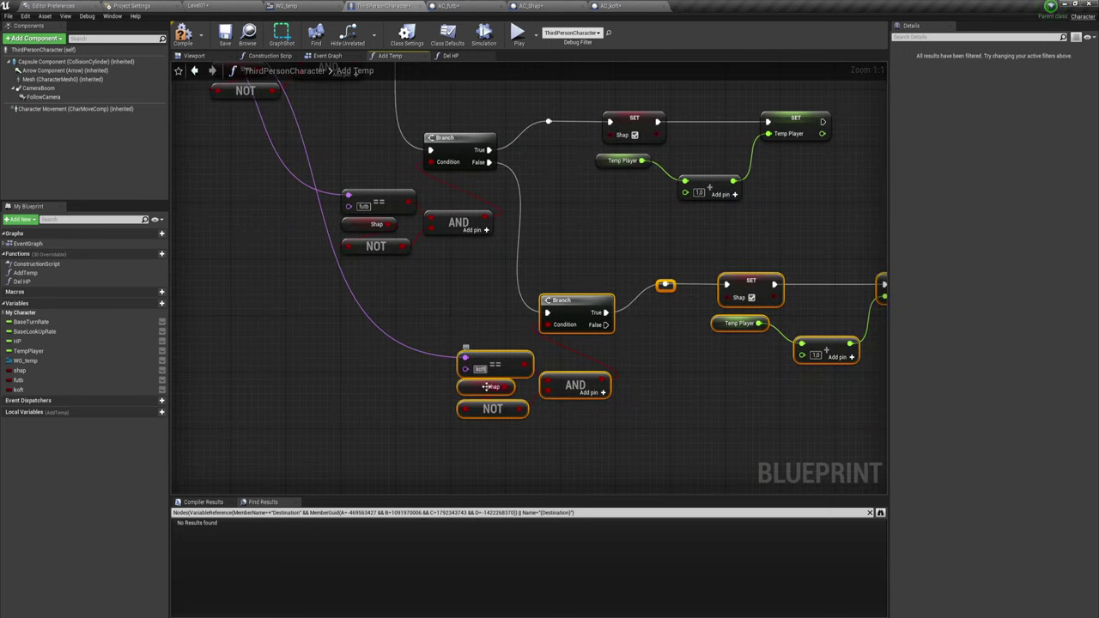
pyautogui.click(484, 388)
pyautogui.press('Delete')
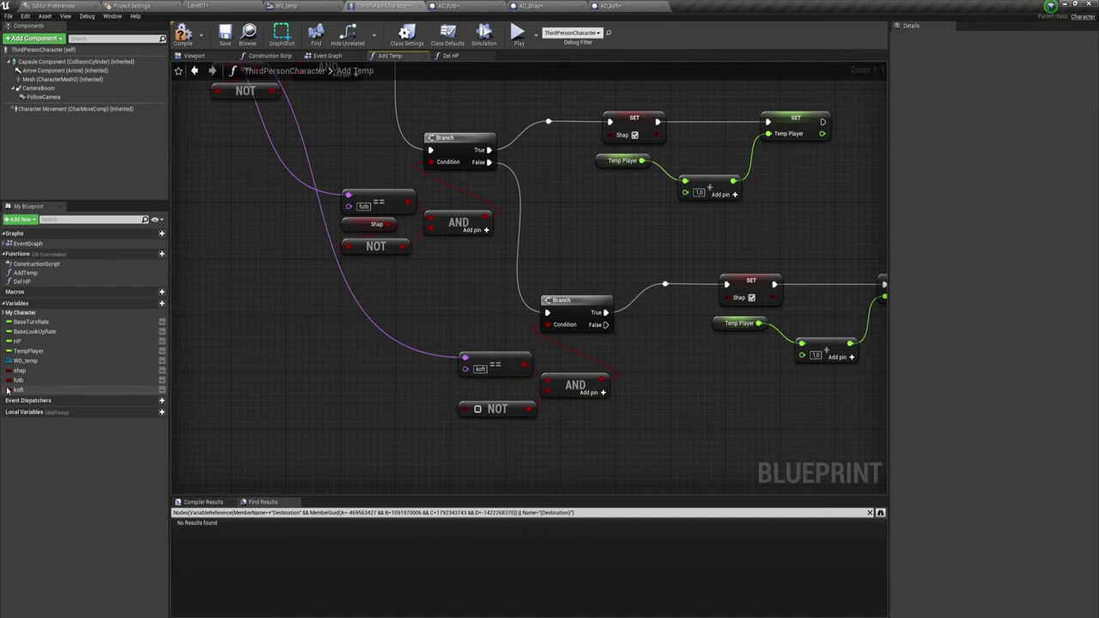
# Step: Replace the copied chains' Shap getters with Koft and Futb getters
pyautogui.moveTo(19, 390); pyautogui.dragTo(450, 388)
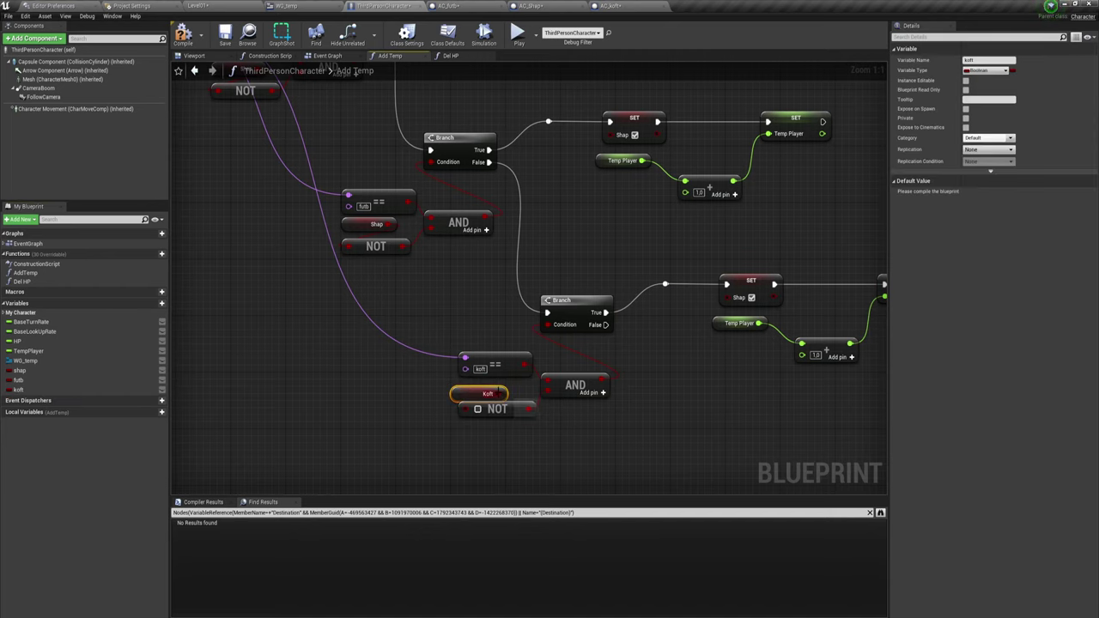
pyautogui.click(376, 224)
pyautogui.press('Delete')
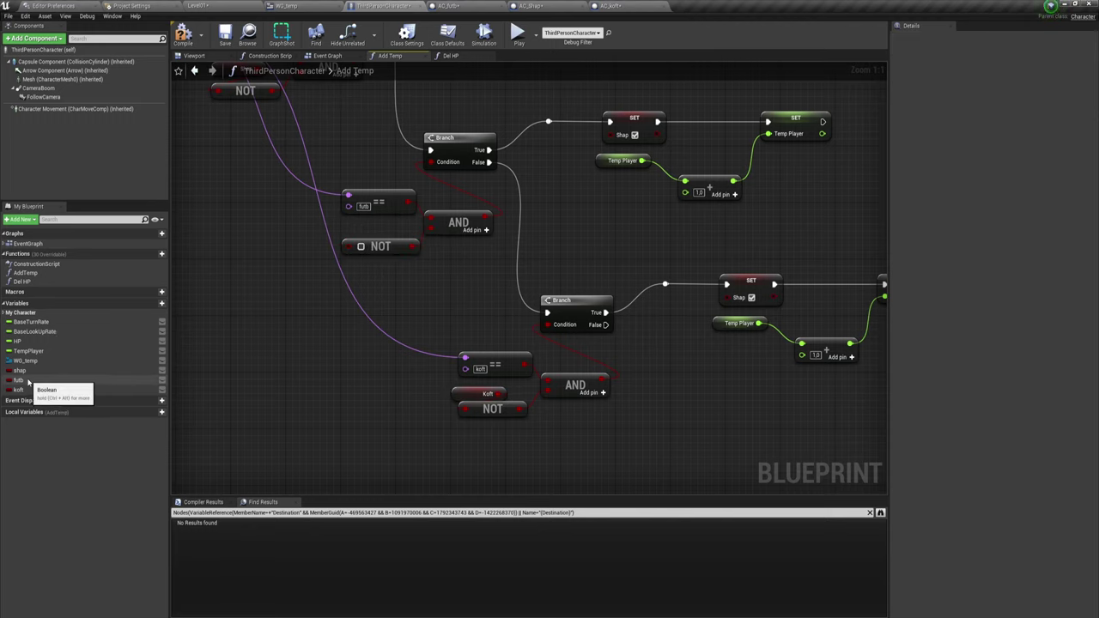
pyautogui.moveTo(19, 381); pyautogui.dragTo(346, 309)
pyautogui.keyDown('ctrl'); pyautogui.moveTo(339, 226); pyautogui.dragTo(341, 226); pyautogui.keyUp('ctrl')
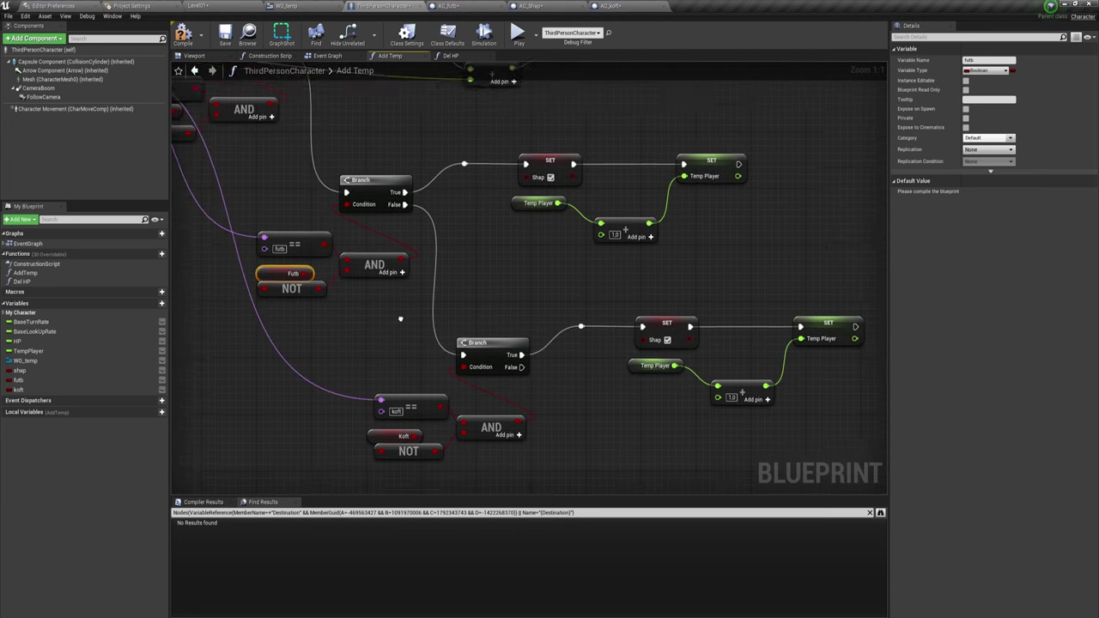
pyautogui.moveTo(350, 250); pyautogui.dragTo(275, 306, button='right')
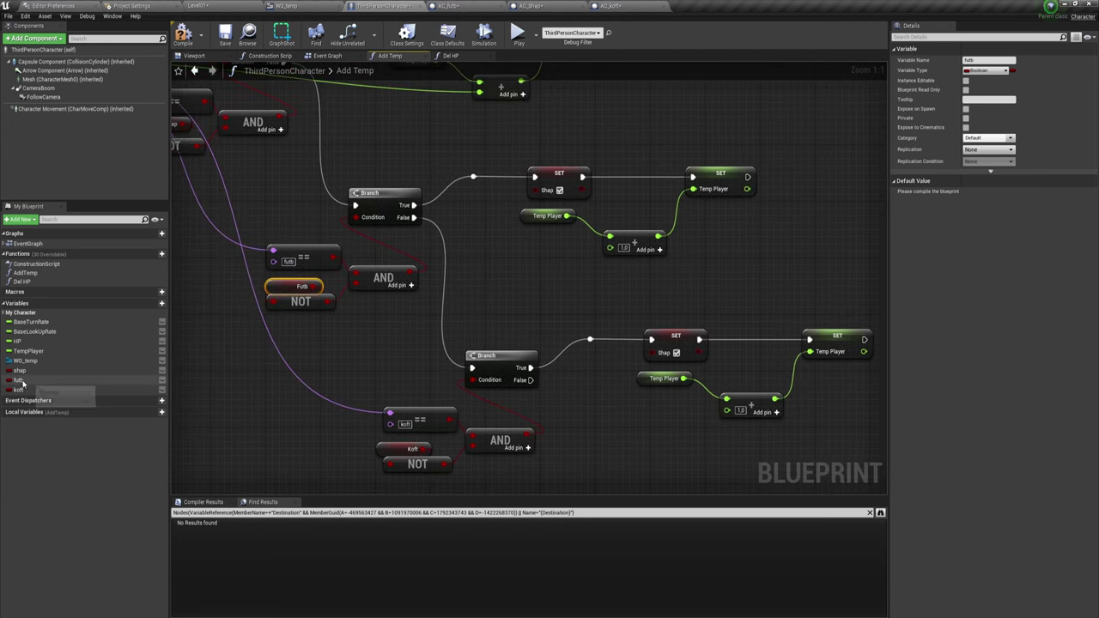
# Step: Make the copied SET nodes set Futb and Koft, then compile the character blueprint
pyautogui.moveTo(25, 381); pyautogui.dragTo(567, 184)
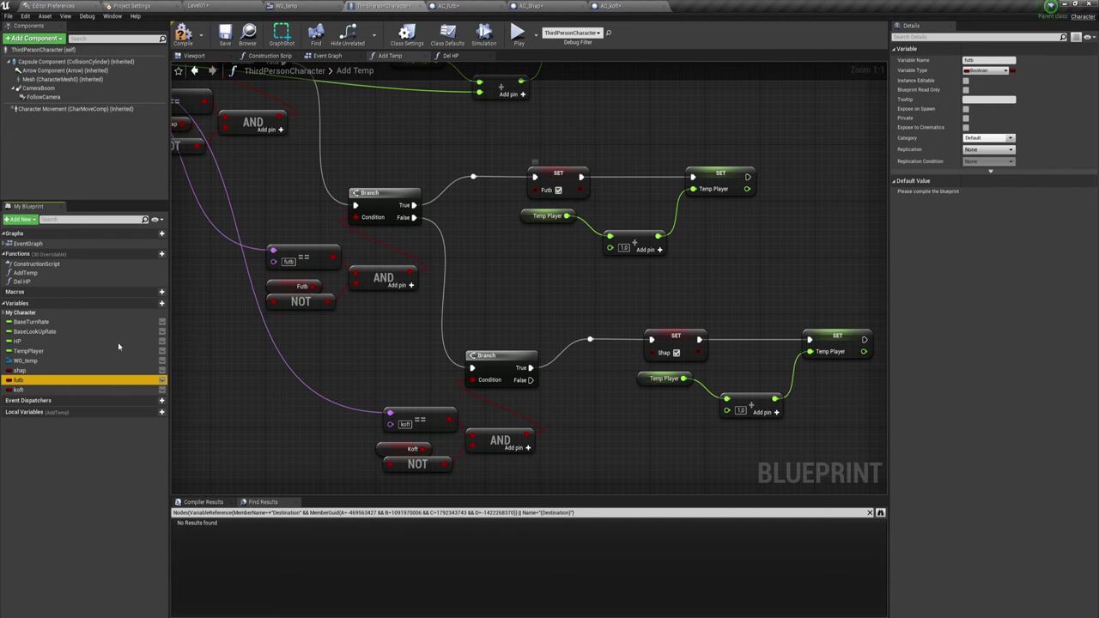
pyautogui.moveTo(19, 390); pyautogui.dragTo(680, 342)
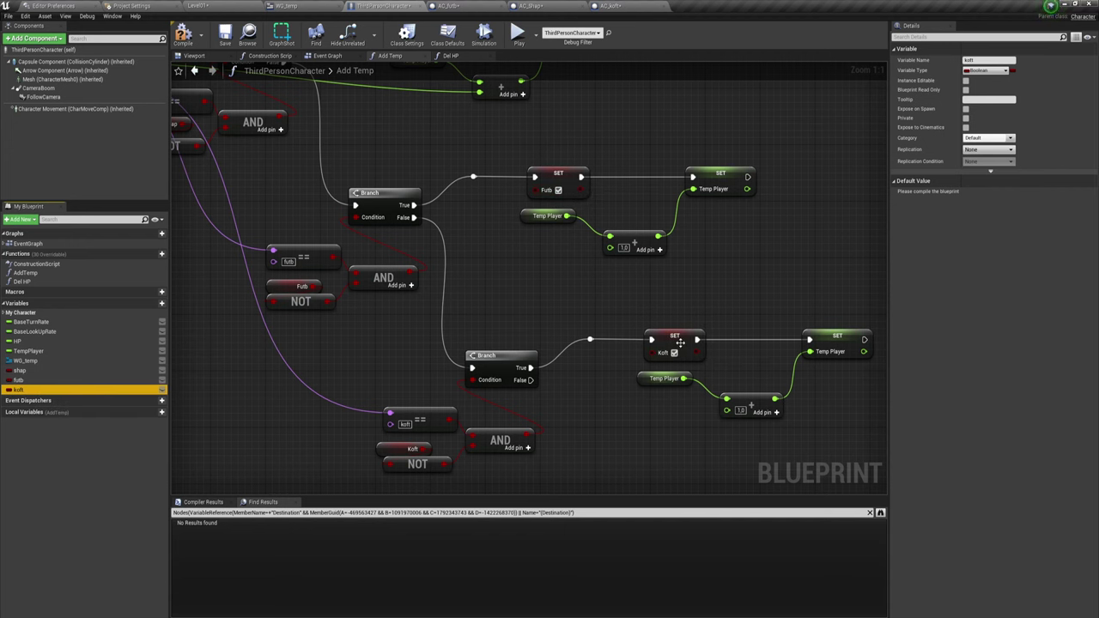
pyautogui.moveTo(557, 298); pyautogui.dragTo(682, 420, button='right')
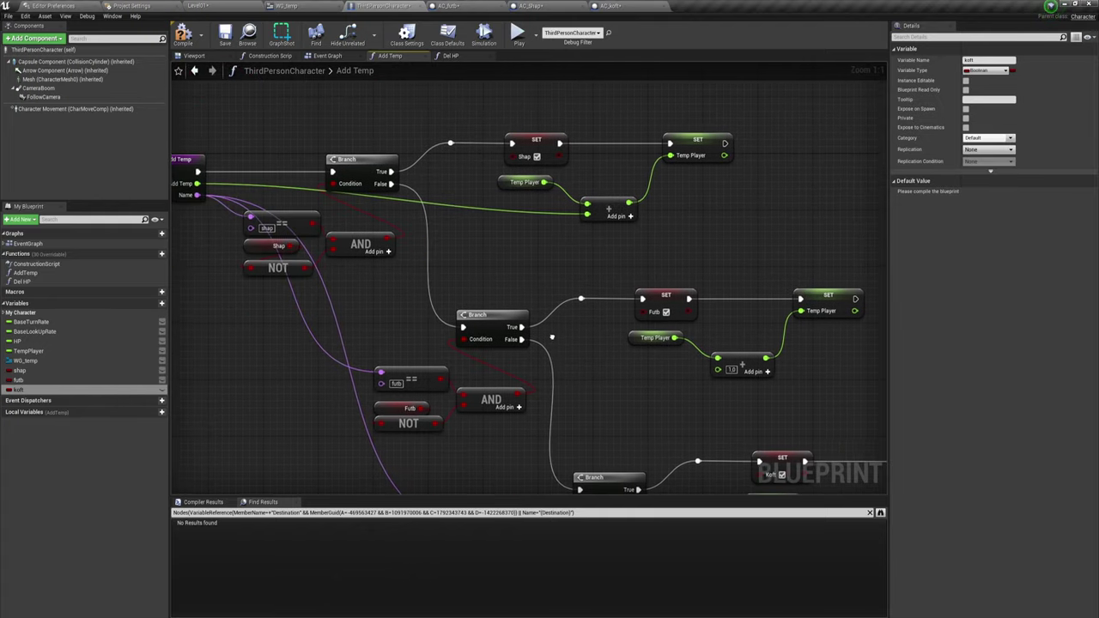
pyautogui.click(183, 34)
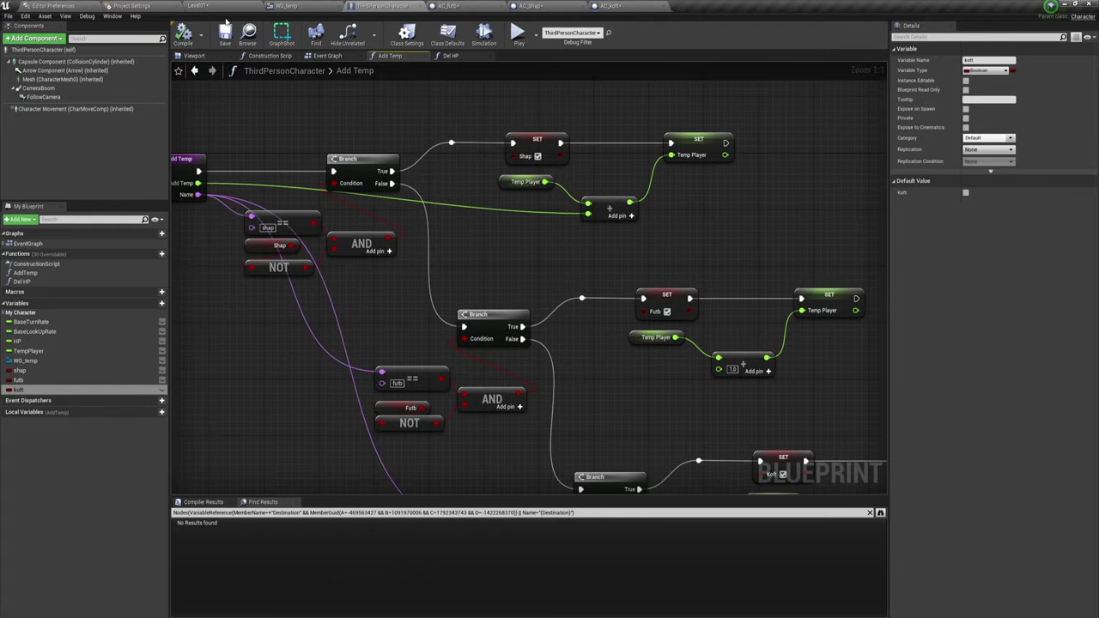
pyautogui.click(456, 7)
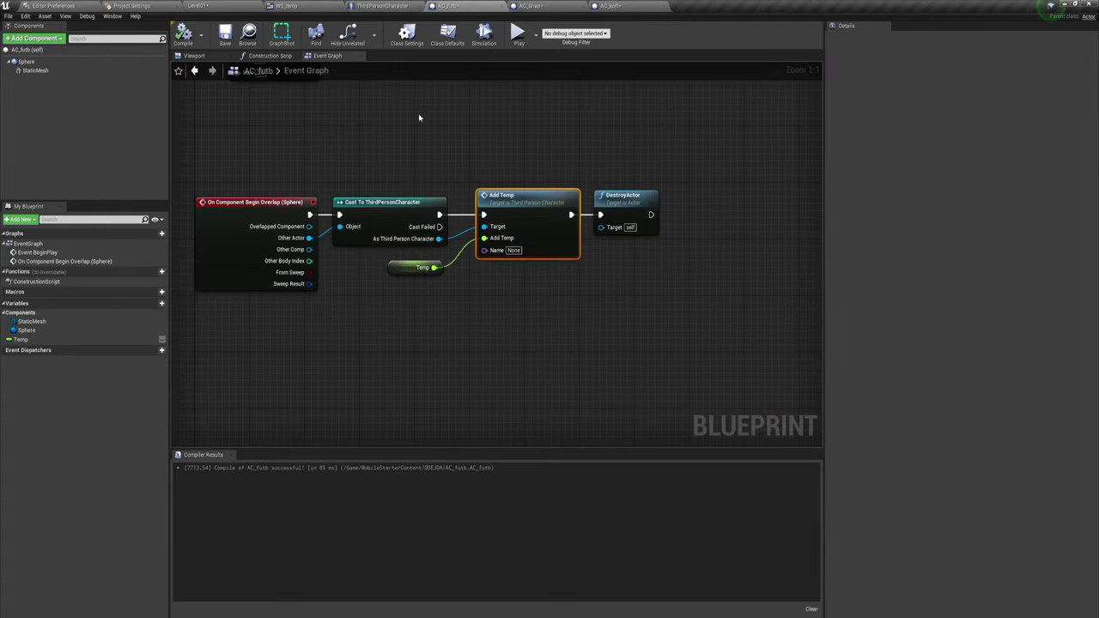
# Step: Add a Name-type variable called Name to AC_futb and wire it into Add Temp's Name pin
pyautogui.moveTo(418, 118); pyautogui.dragTo(508, 122, button='right')
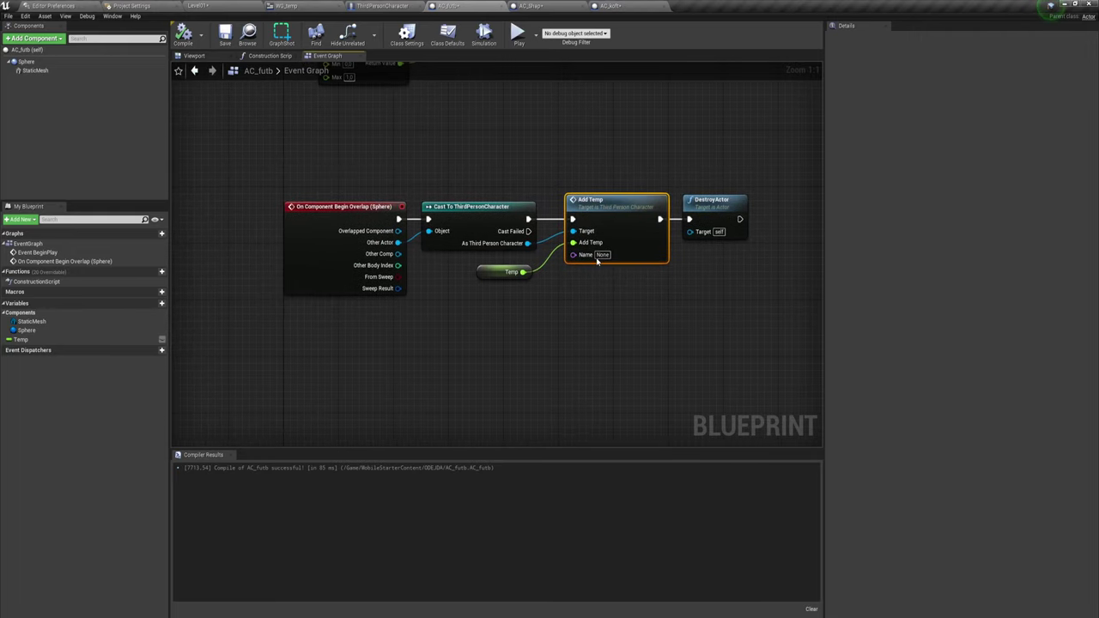
pyautogui.moveTo(573, 255); pyautogui.dragTo(526, 308)
pyautogui.click(604, 299)
pyautogui.click(155, 305)
pyautogui.write('Name')
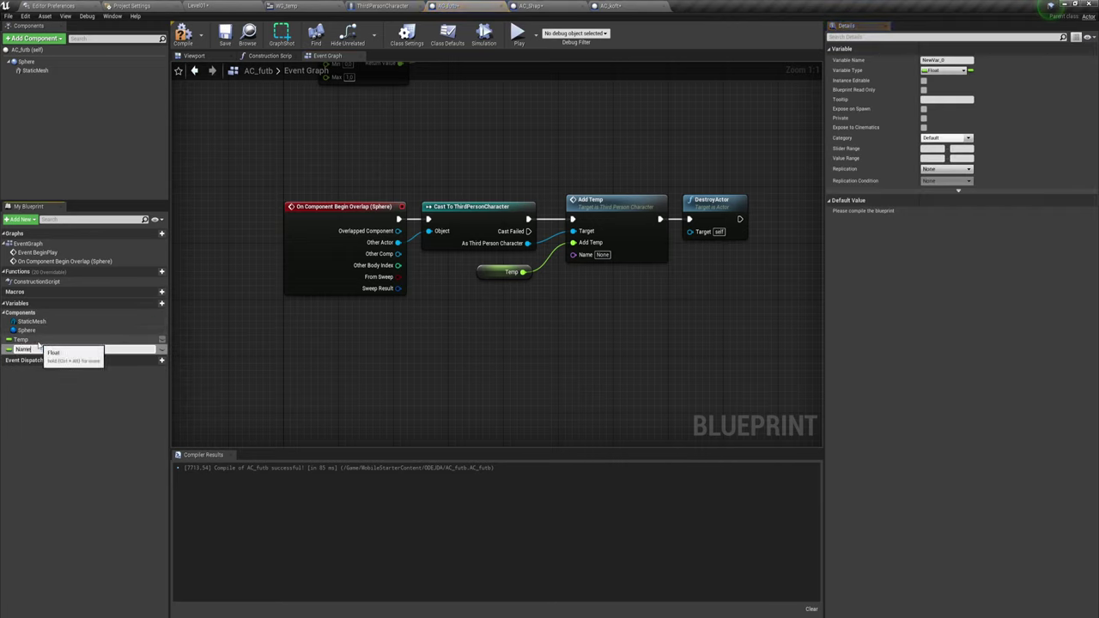
pyautogui.press('Return')
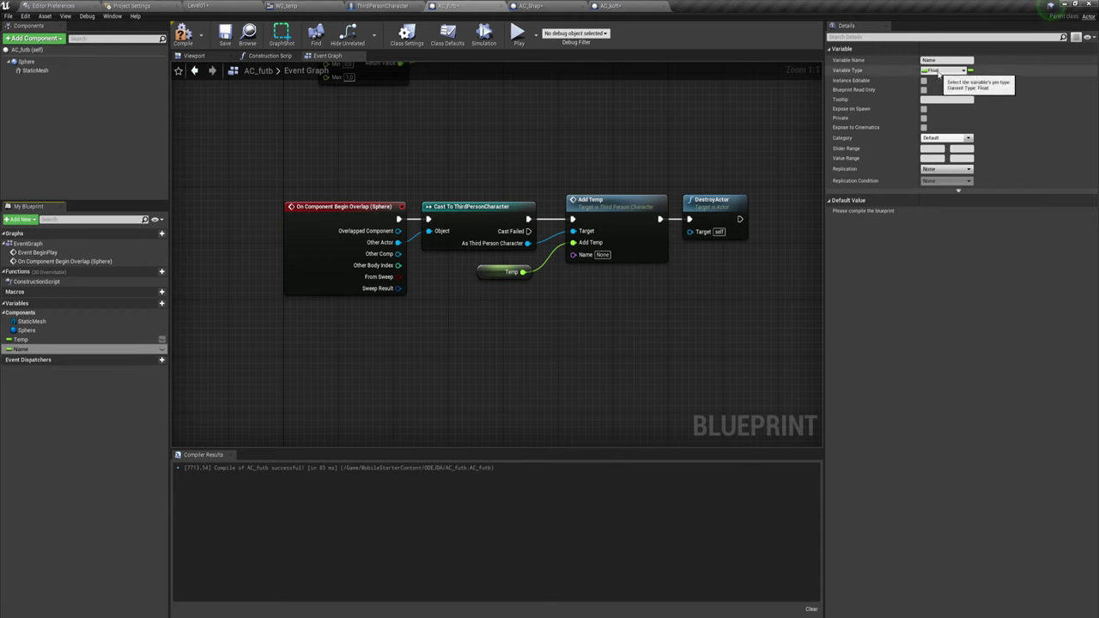
pyautogui.click(938, 72)
pyautogui.click(874, 136)
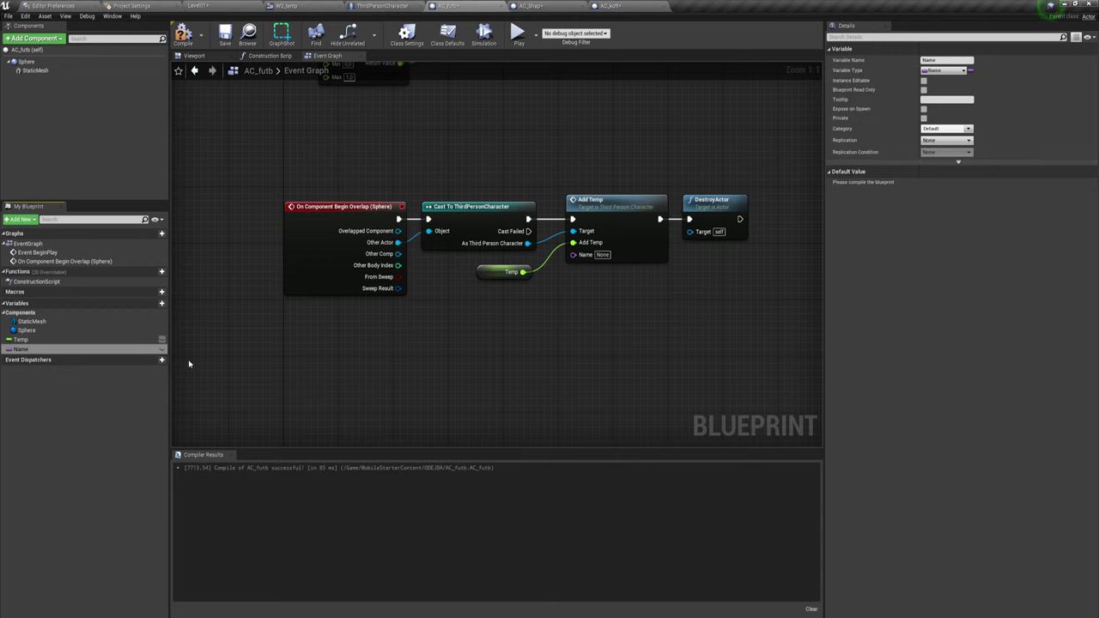
pyautogui.moveTo(21, 349)
pyautogui.mouseDown()
pyautogui.moveTo(511, 275)
pyautogui.moveTo(501, 290)
pyautogui.moveTo(584, 255)
pyautogui.mouseUp()
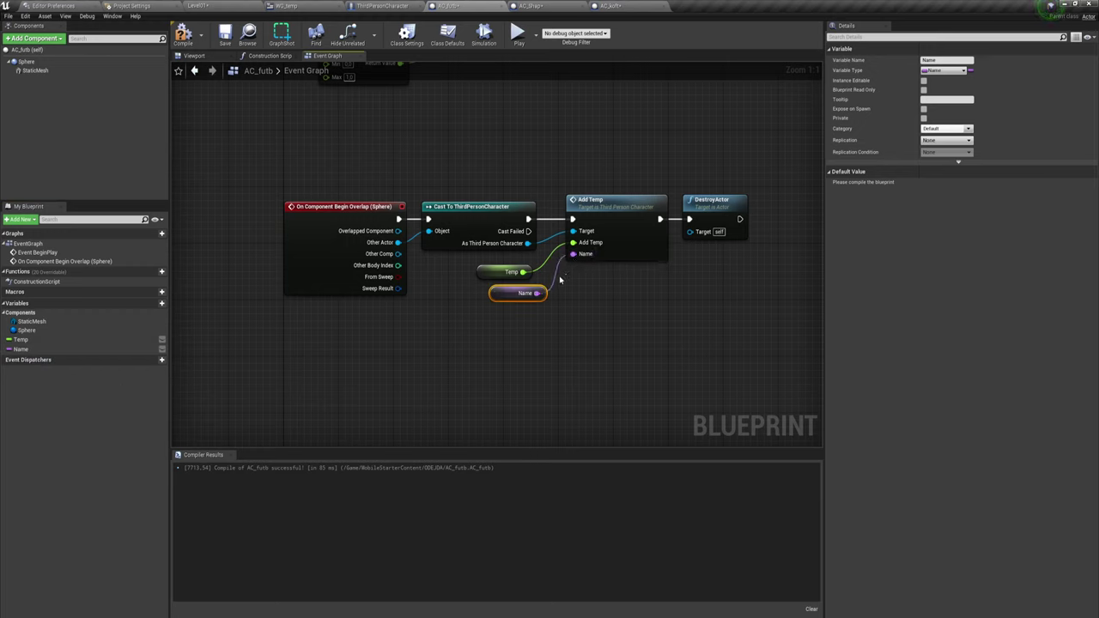
# Step: Compile, make the Name variable instance editable, and set its default to futb
pyautogui.click(184, 34)
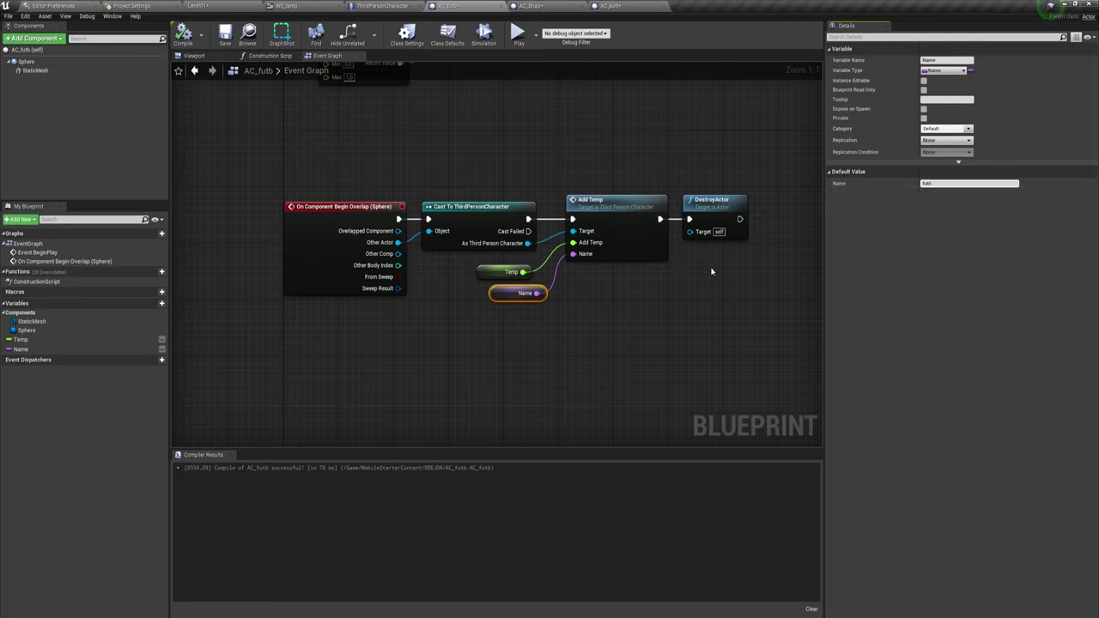
pyautogui.click(601, 309)
pyautogui.click(502, 293)
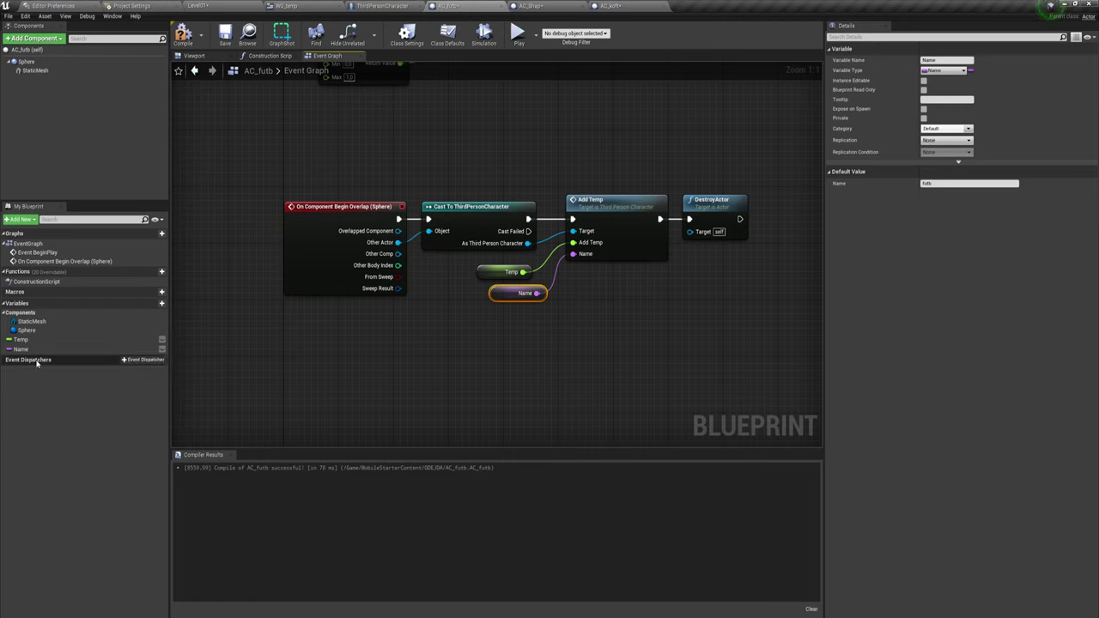
pyautogui.click(162, 349)
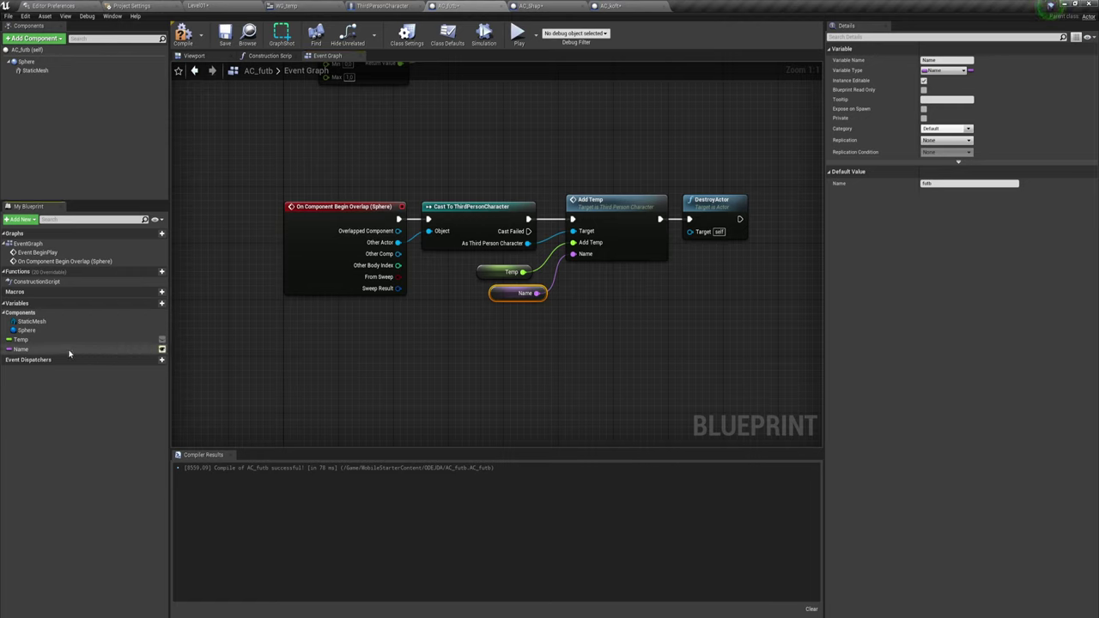
pyautogui.click(922, 184)
# Step: In AC_Shap, add a Name-type variable Name, wire it into Add Temp's Name input, and compile
pyautogui.click(515, 6)
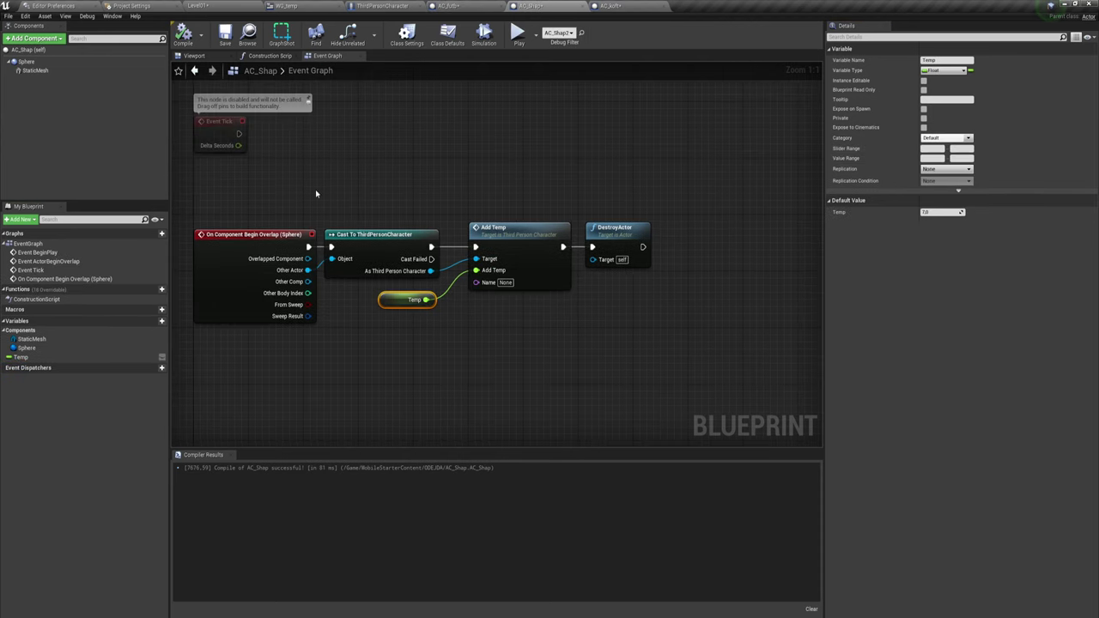
pyautogui.click(154, 322)
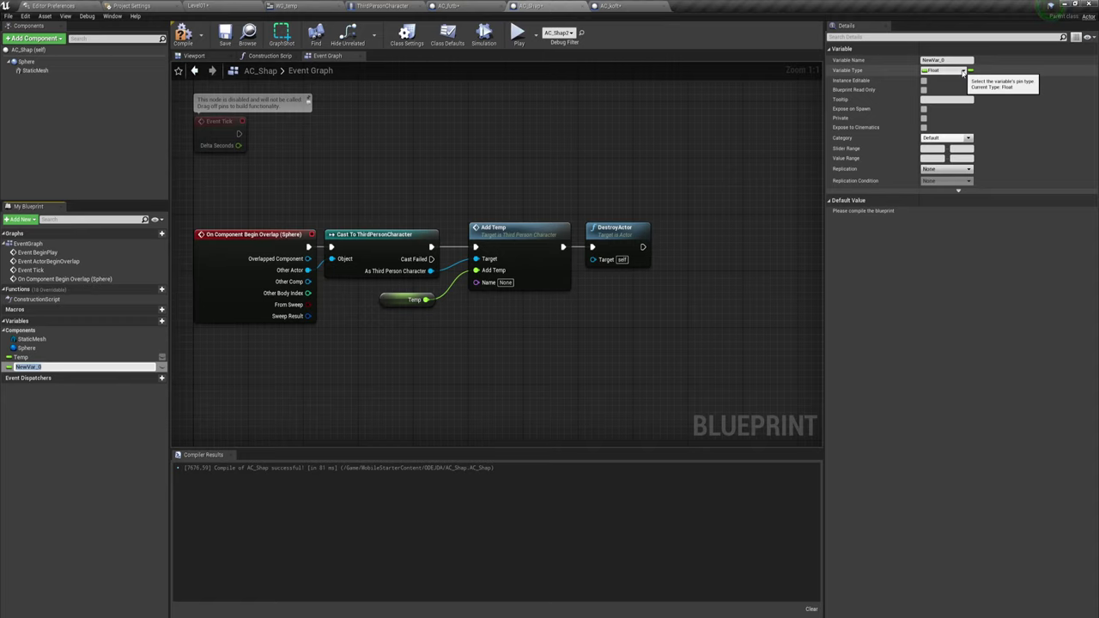
pyautogui.write('ame')
pyautogui.press('Return')
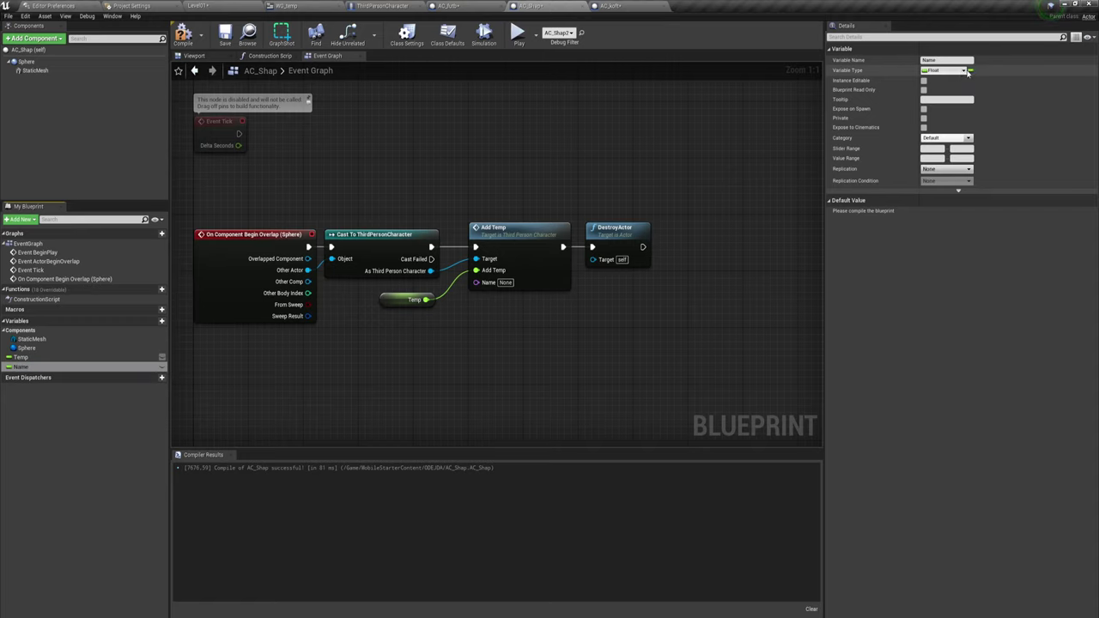
pyautogui.click(963, 71)
pyautogui.click(868, 143)
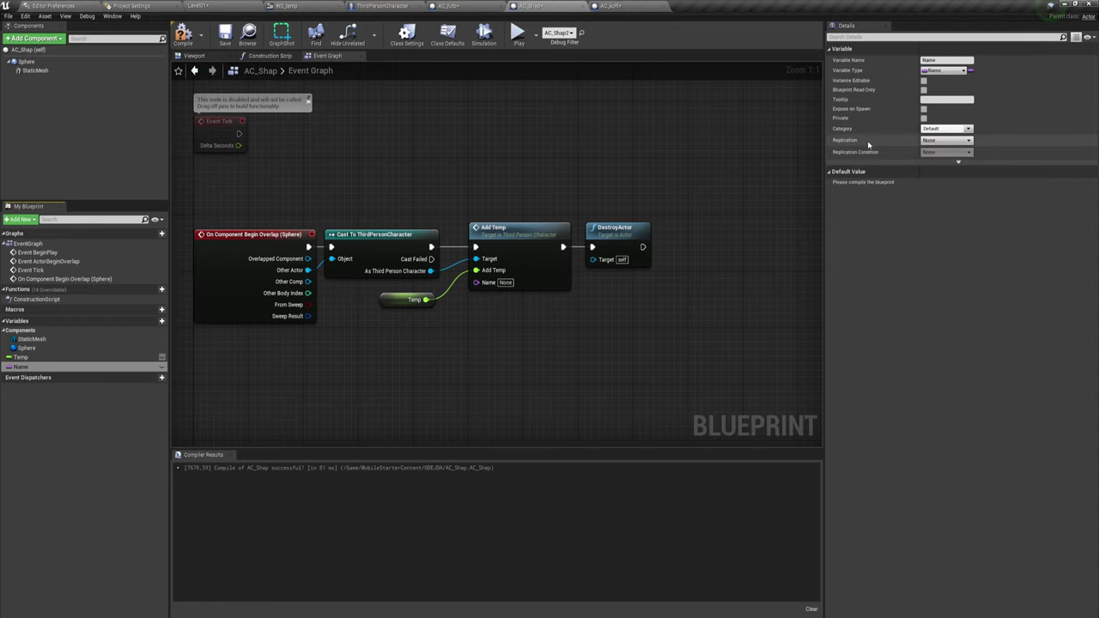
pyautogui.click(183, 35)
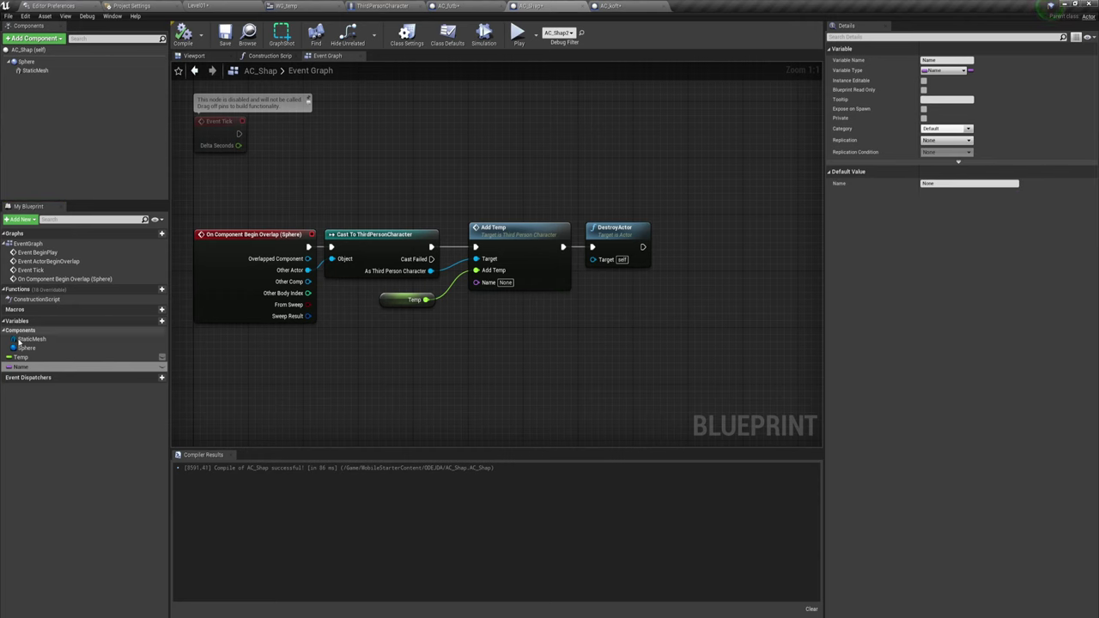
pyautogui.moveTo(20, 367)
pyautogui.mouseDown()
pyautogui.moveTo(400, 307)
pyautogui.moveTo(402, 318)
pyautogui.moveTo(491, 284)
pyautogui.mouseUp()
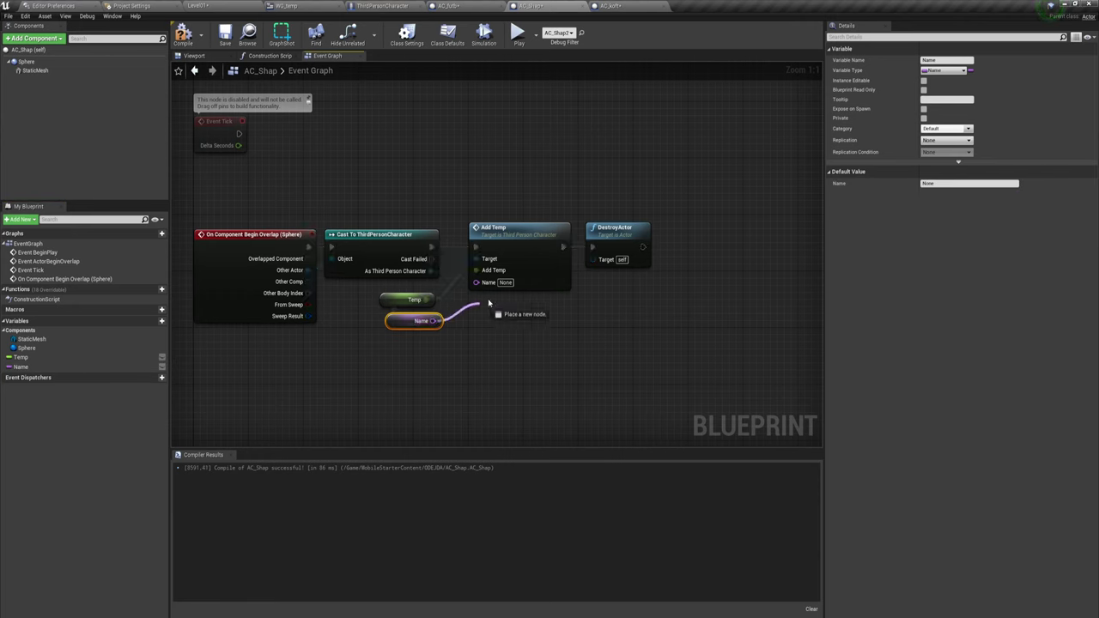
pyautogui.click(183, 34)
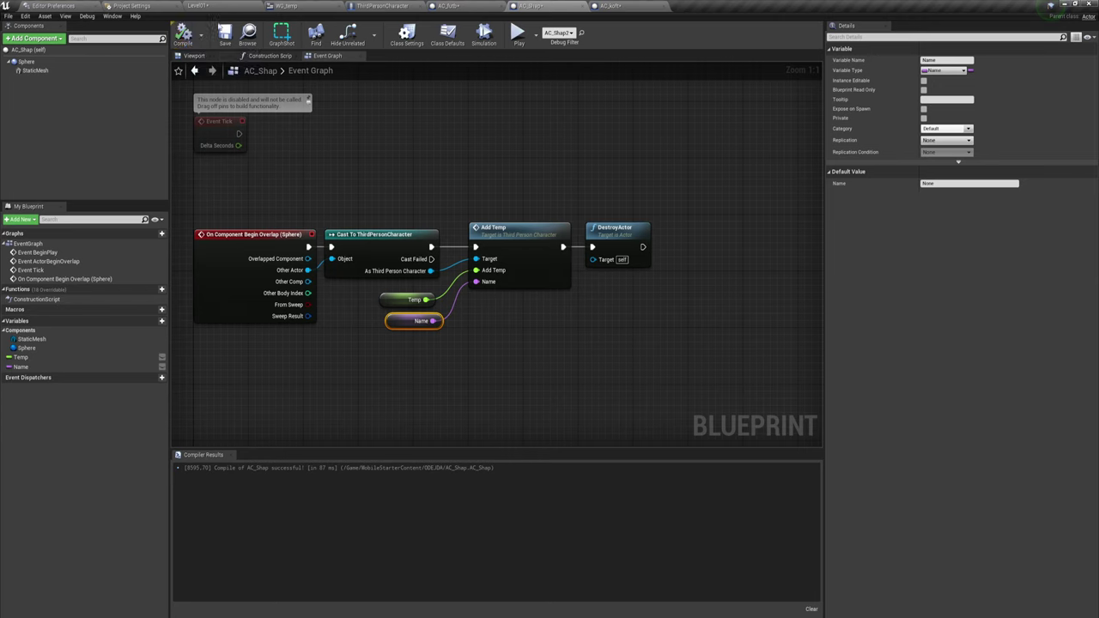
pyautogui.click(635, 6)
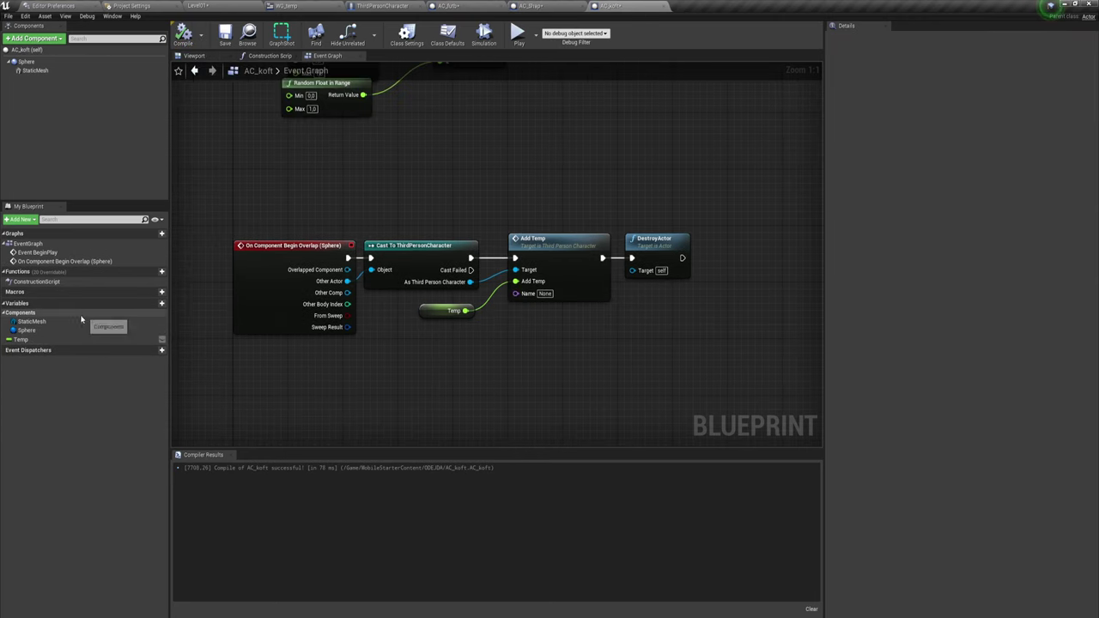
# Step: Give AC_koft a Name-type variable called Name wired into Add Temp's Name input
pyautogui.click(160, 306)
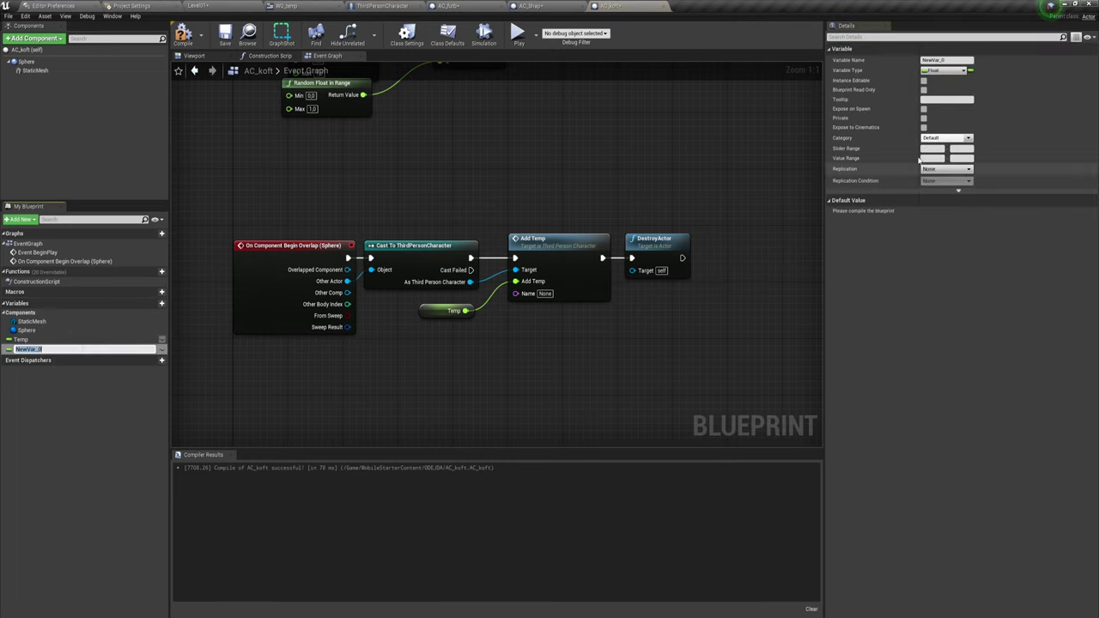
pyautogui.click(945, 70)
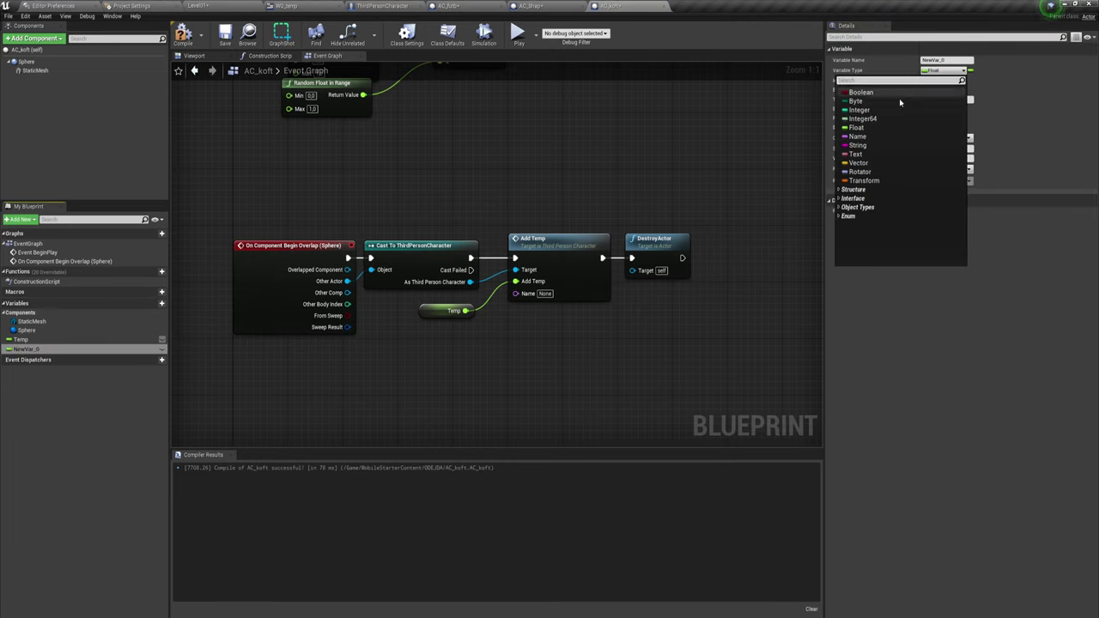
pyautogui.click(945, 71)
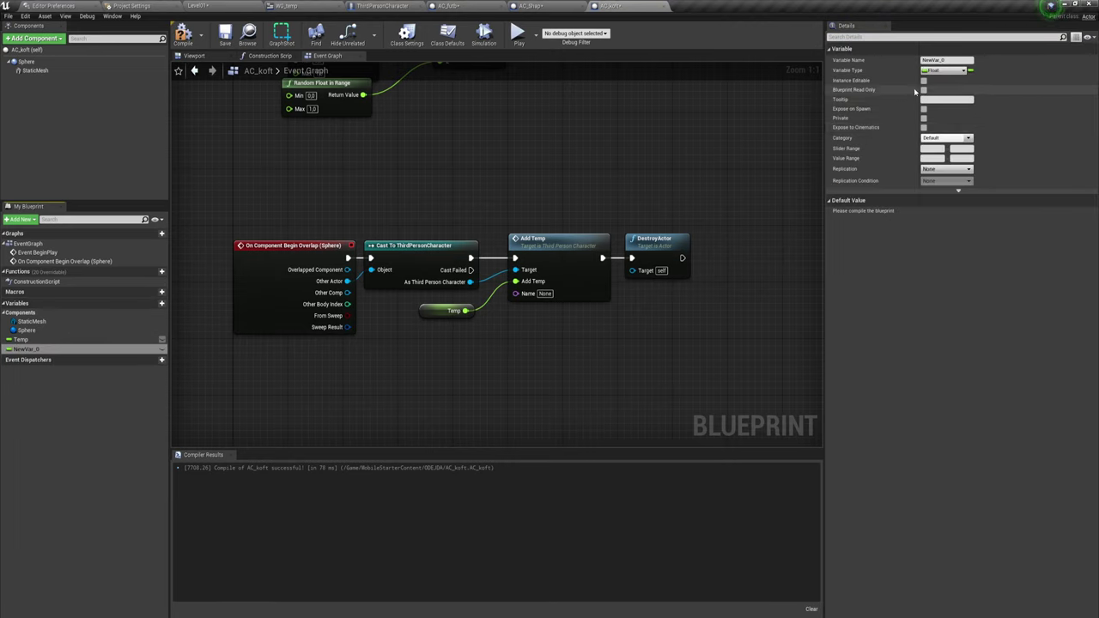
pyautogui.click(945, 70)
pyautogui.click(857, 136)
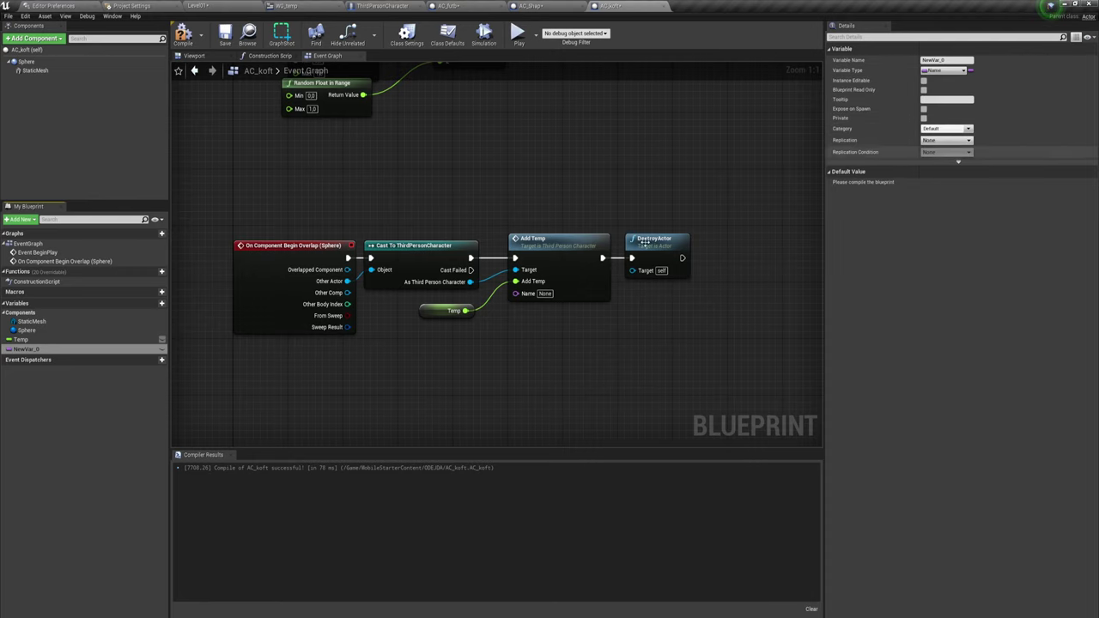
pyautogui.click(45, 352)
pyautogui.click(43, 351)
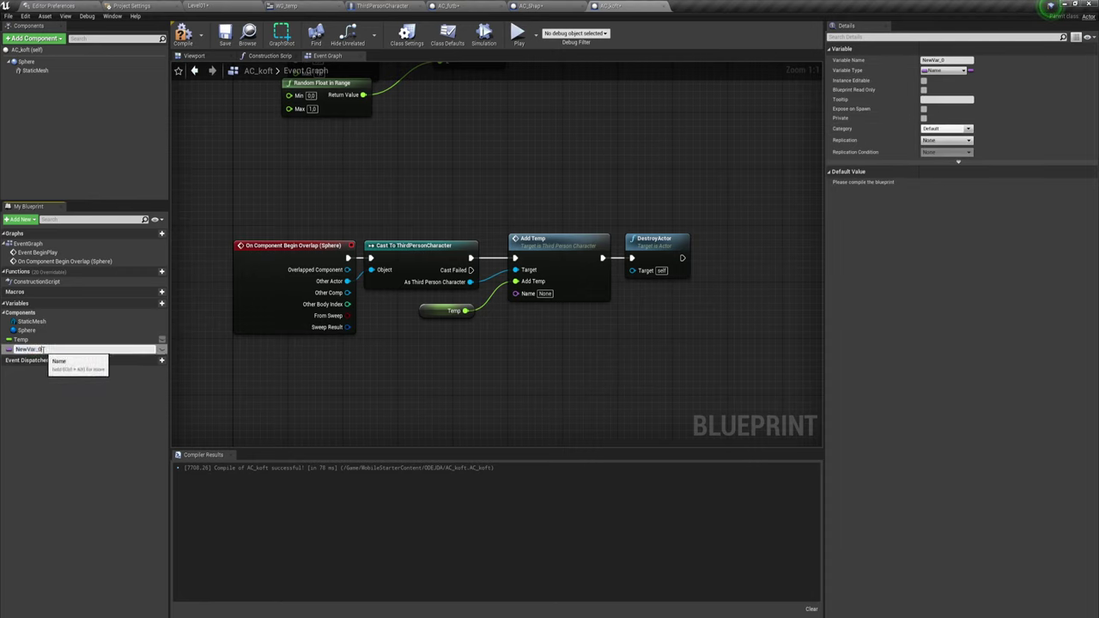
pyautogui.moveTo(44, 349); pyautogui.dragTo(3, 353)
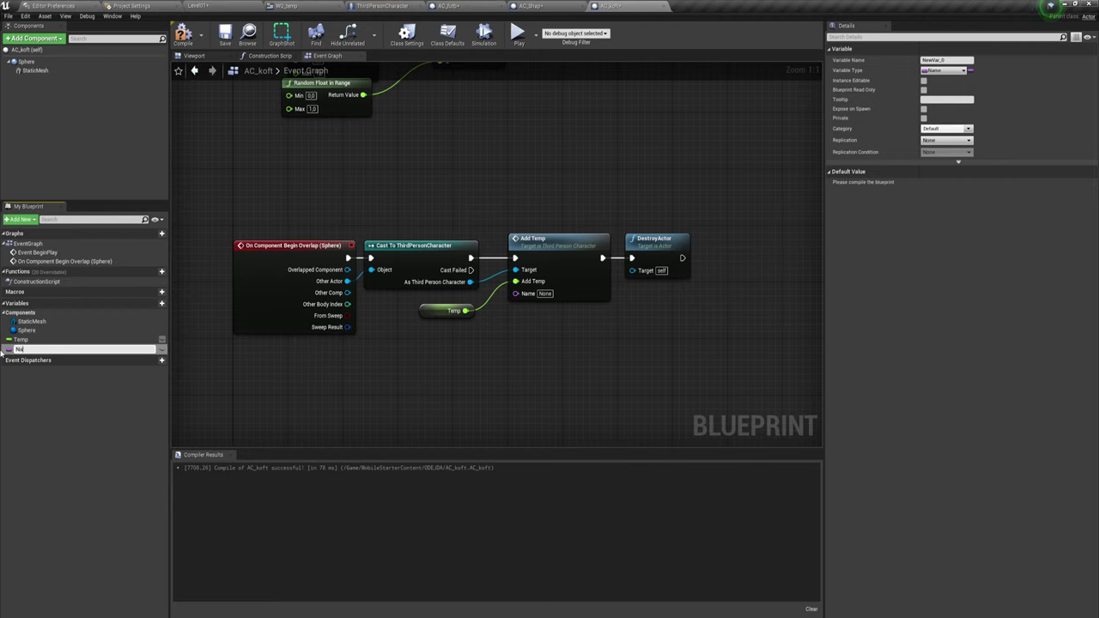
pyautogui.press('Return')
pyautogui.moveTo(3, 348)
pyautogui.keyDown('ctrl'); pyautogui.mouseDown()
pyautogui.moveTo(449, 323)
pyautogui.moveTo(524, 309)
pyautogui.moveTo(516, 293)
pyautogui.mouseUp(); pyautogui.keyUp('ctrl')
pyautogui.write('koft')
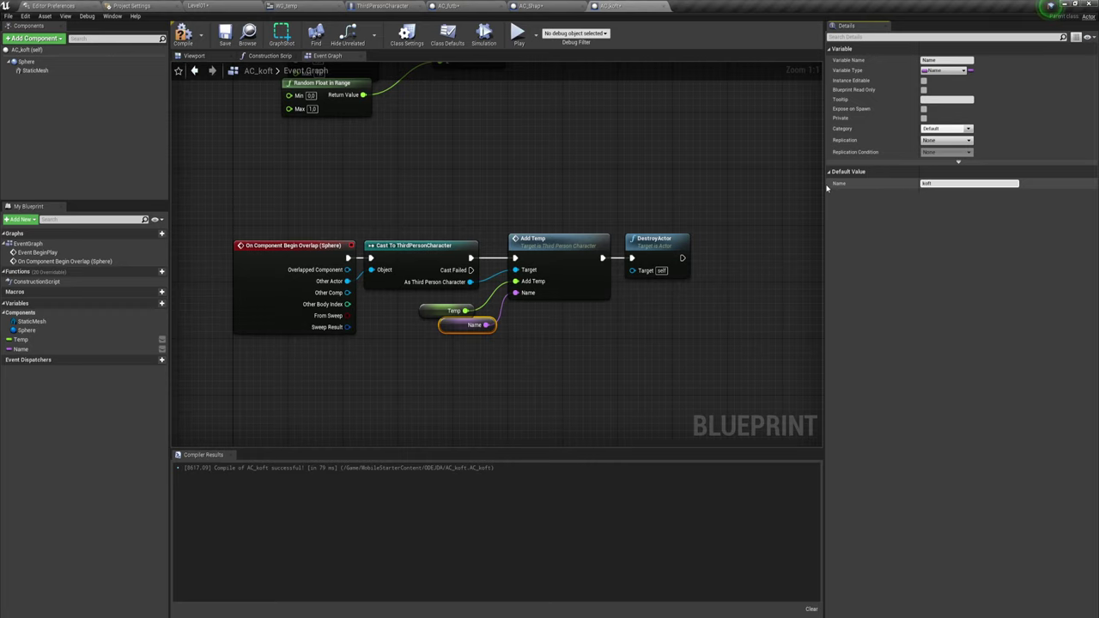
pyautogui.click(541, 7)
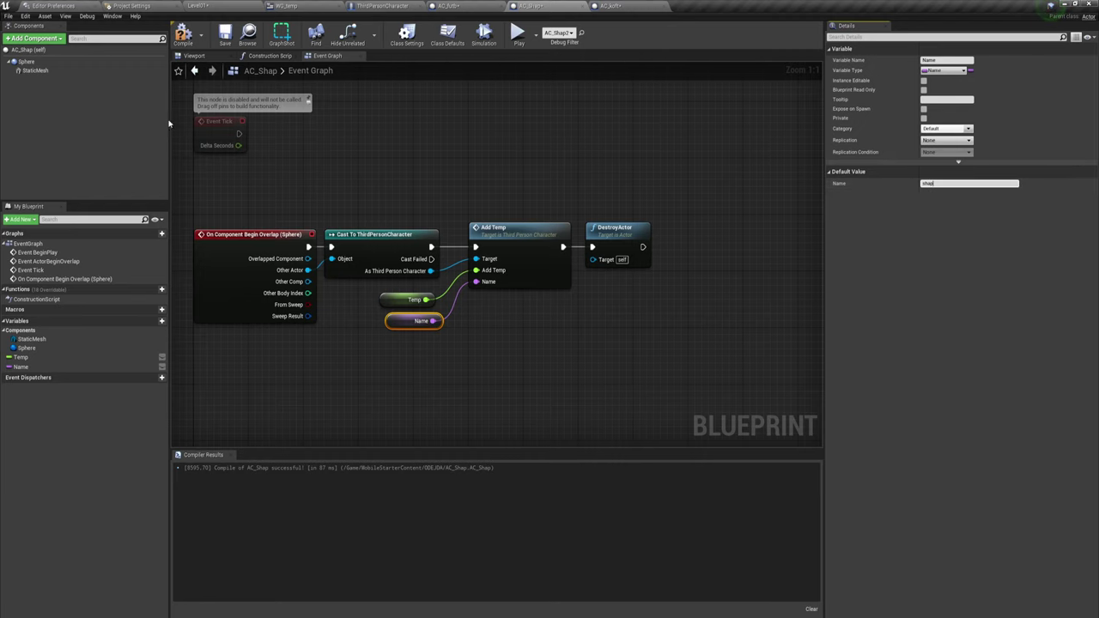
# Step: Compile AC_Shap and inspect the koft comparison nodes in ThirdPersonCharacter's Add Temp graph
pyautogui.click(191, 37)
pyautogui.click(383, 6)
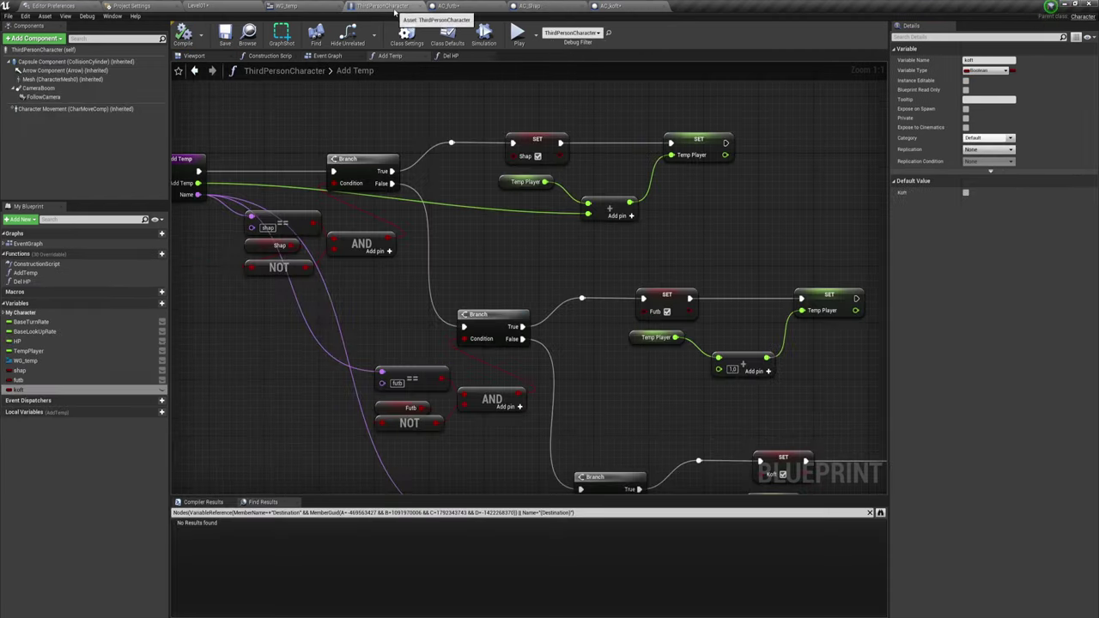
pyautogui.moveTo(399, 348); pyautogui.dragTo(453, 293, button='right')
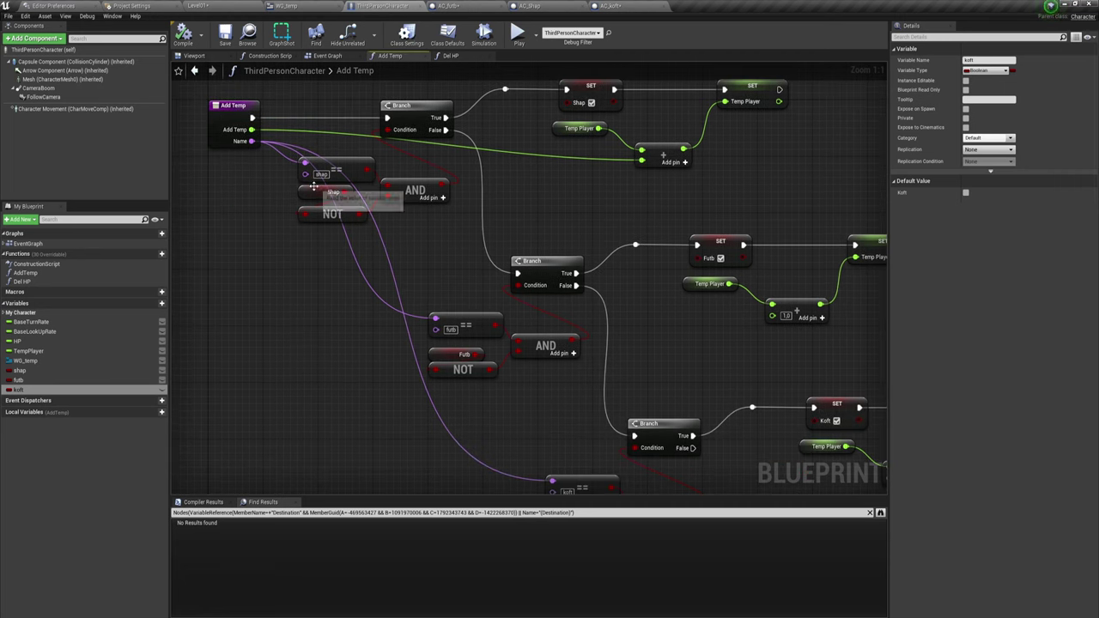
pyautogui.moveTo(461, 345); pyautogui.dragTo(425, 257, button='right')
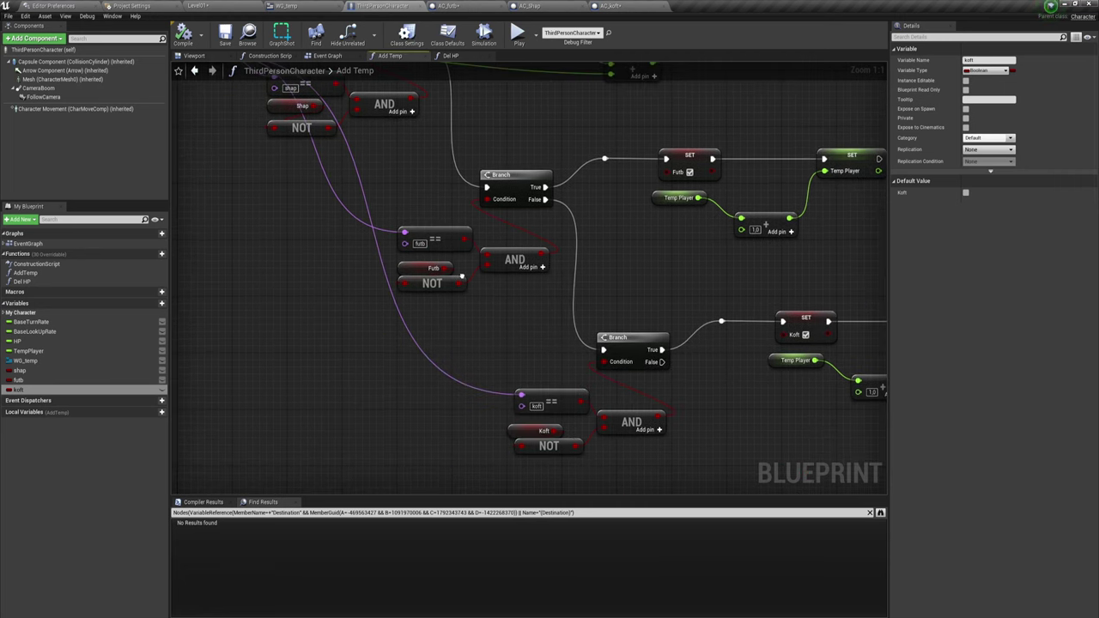
pyautogui.click(198, 6)
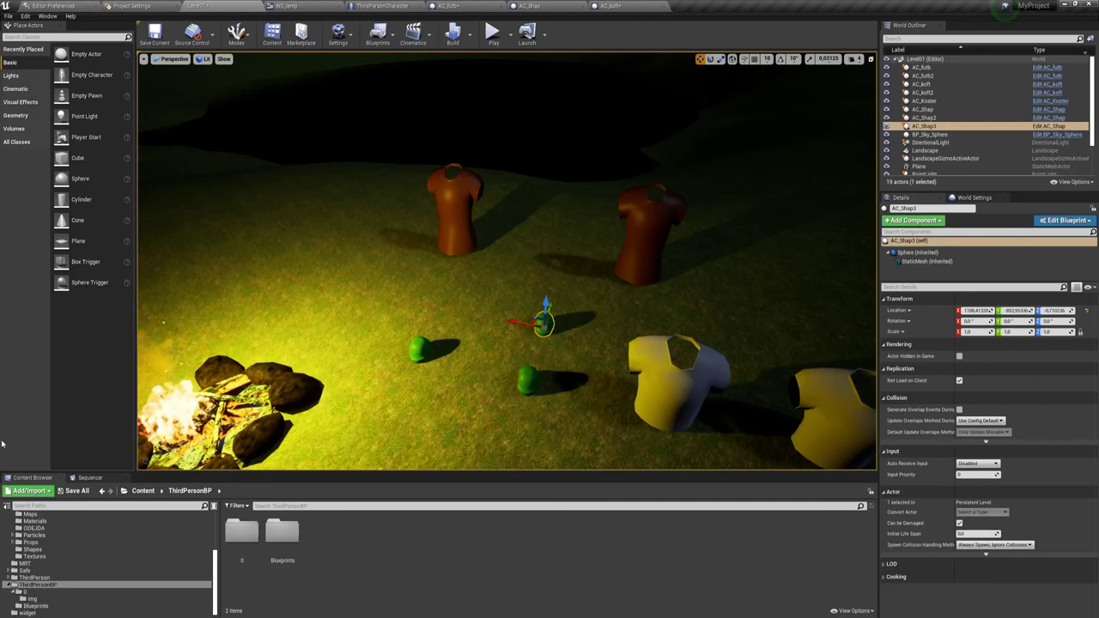
# Step: Save all modified blueprints and the level, and launch a play test
pyautogui.click(76, 491)
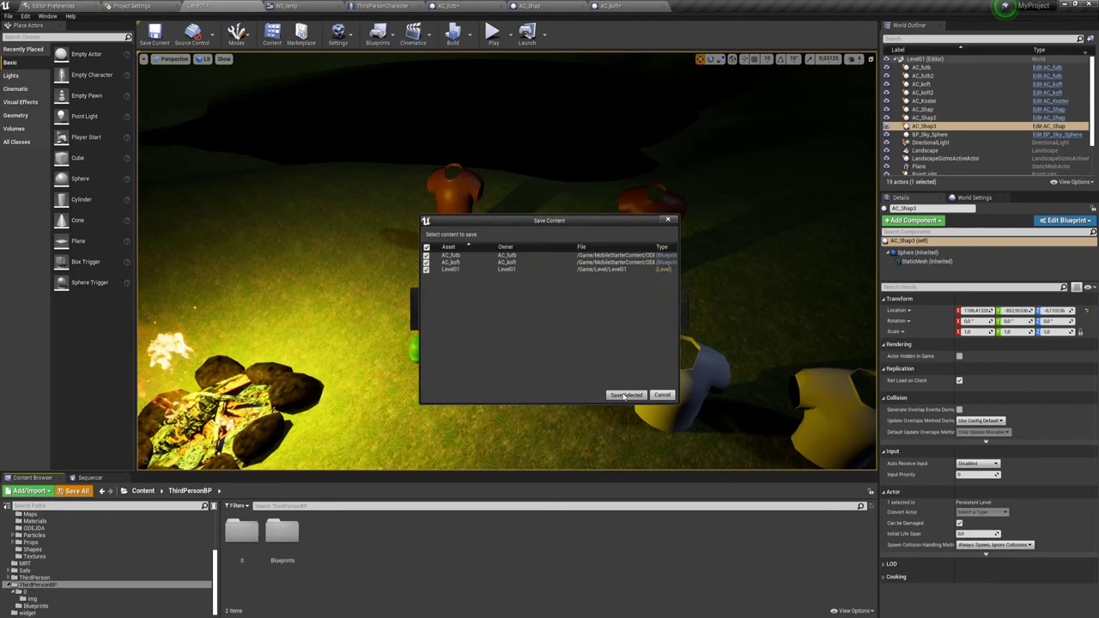
pyautogui.click(625, 396)
pyautogui.click(492, 32)
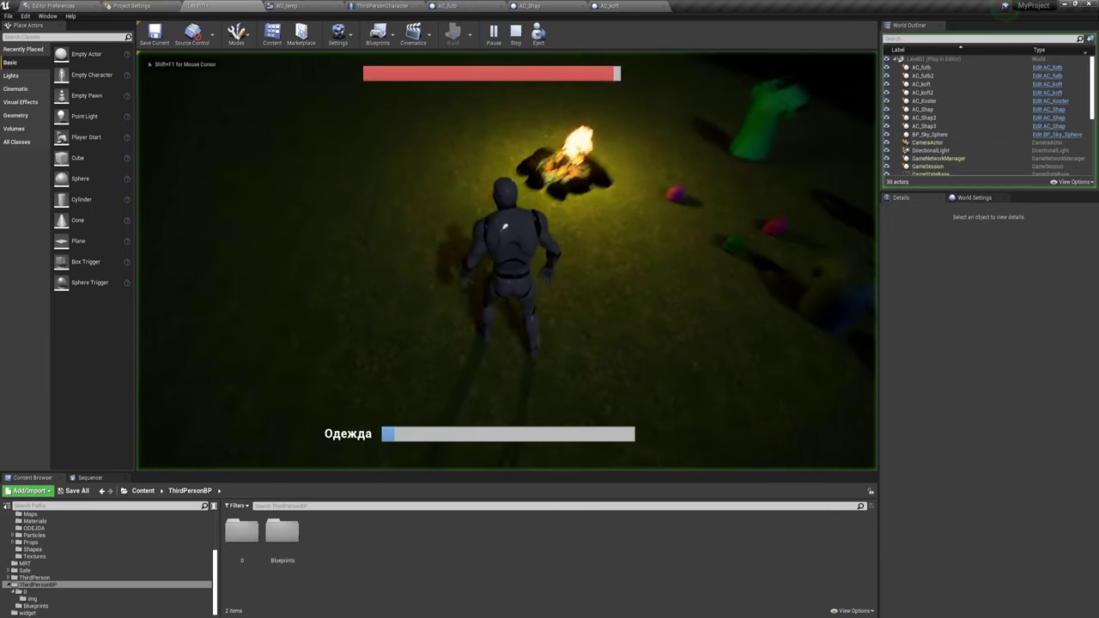
# Step: Walk the character around the campfire collecting the blue and purple shirts, then stop the test
pyautogui.press('w')
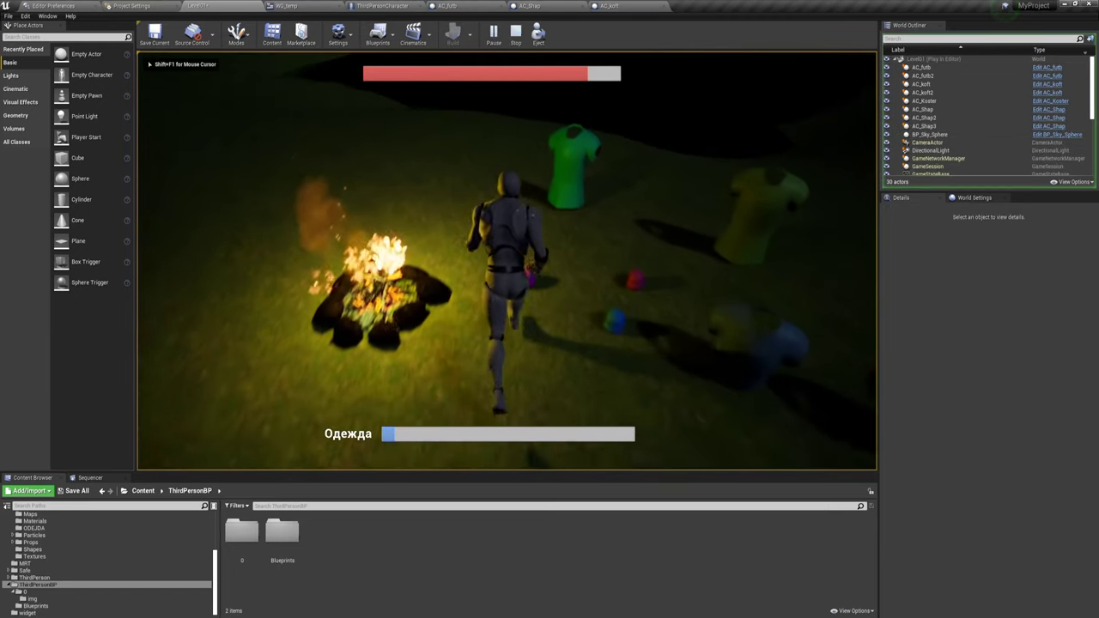
pyautogui.press('s')
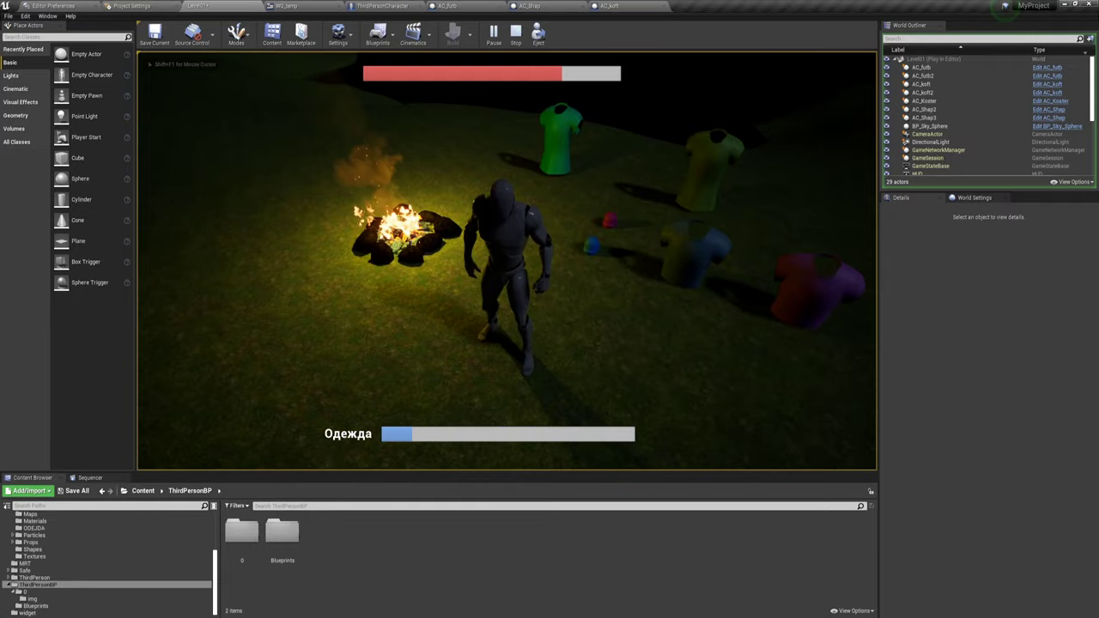
pyautogui.press('w')
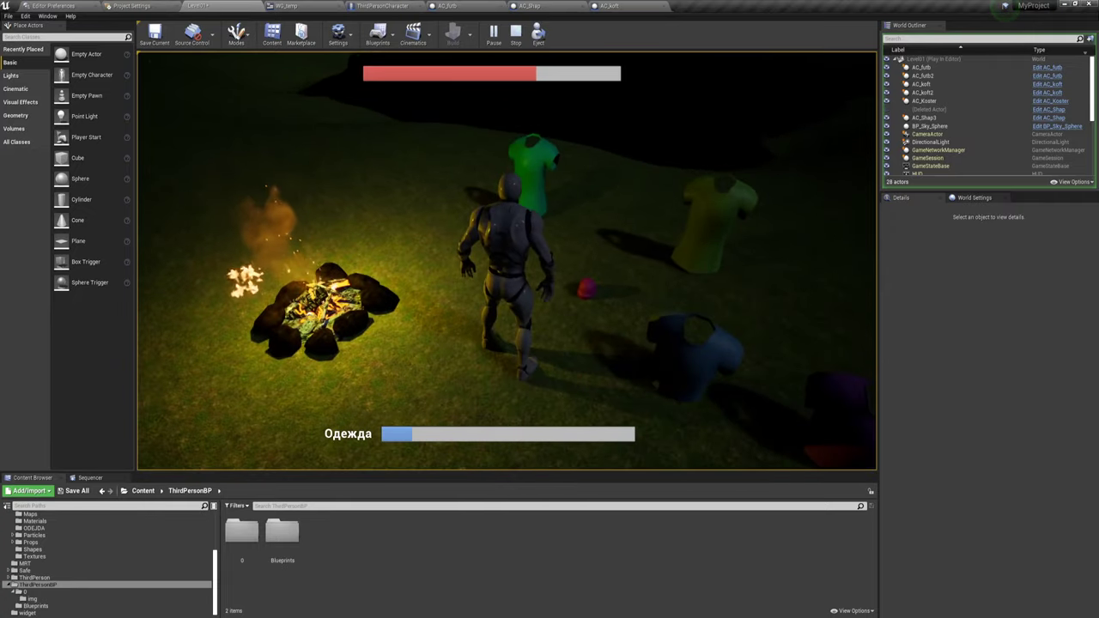
pyautogui.press('s')
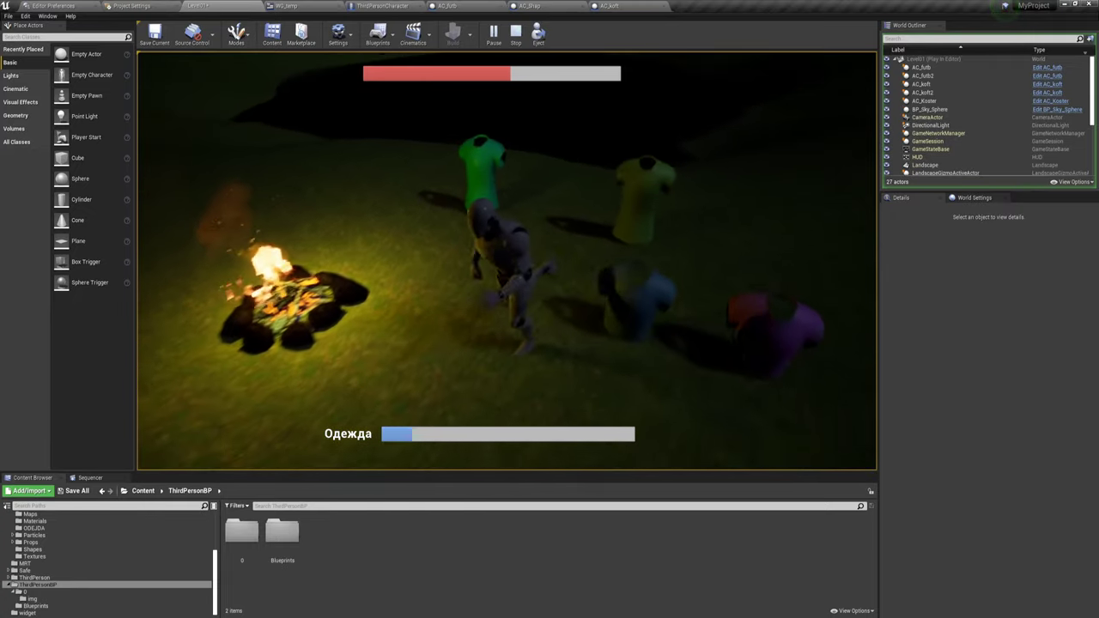
pyautogui.press('w')
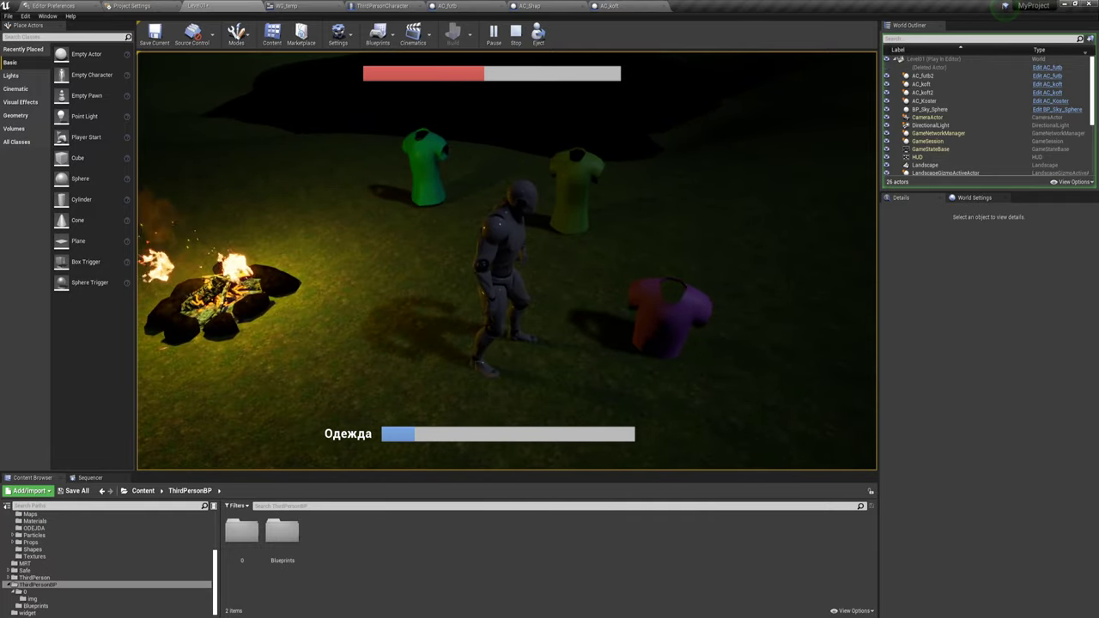
pyautogui.press('s')
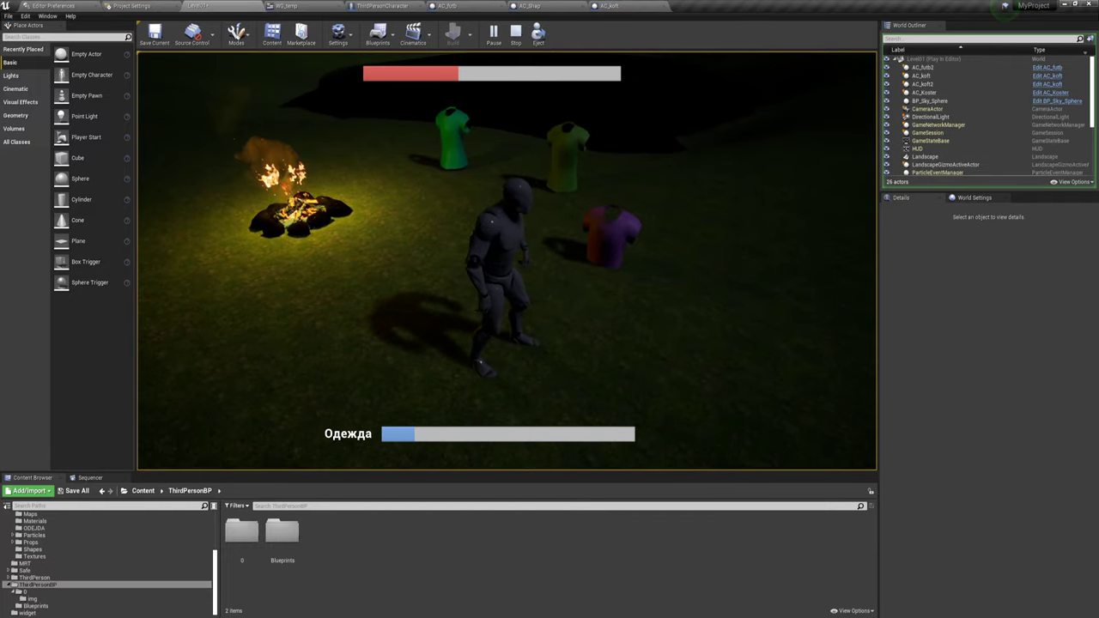
pyautogui.press('d')
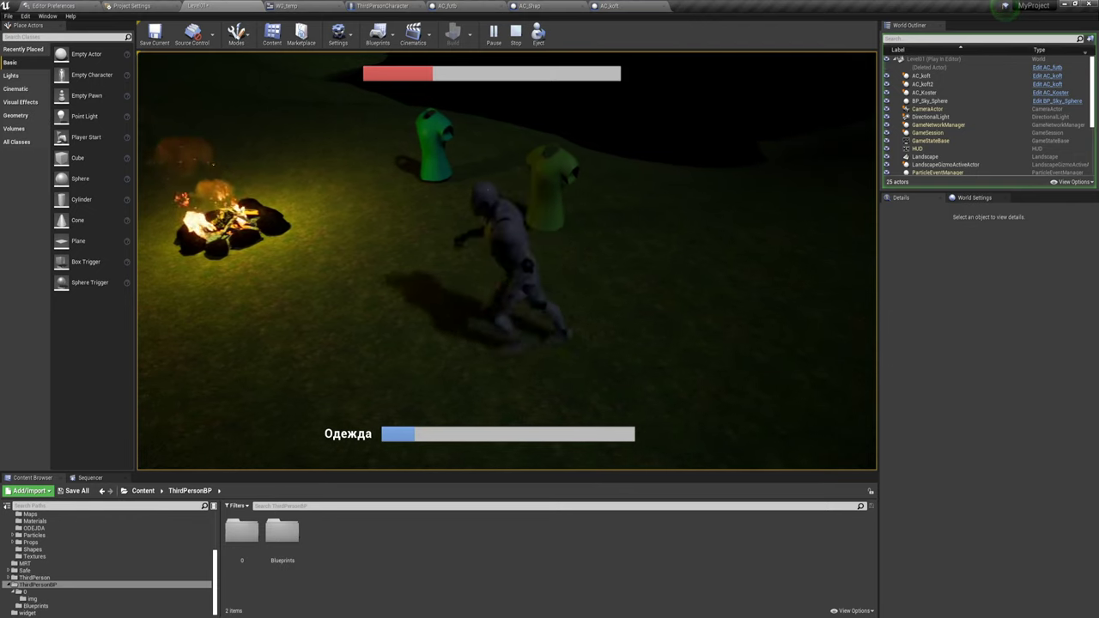
pyautogui.press('Escape')
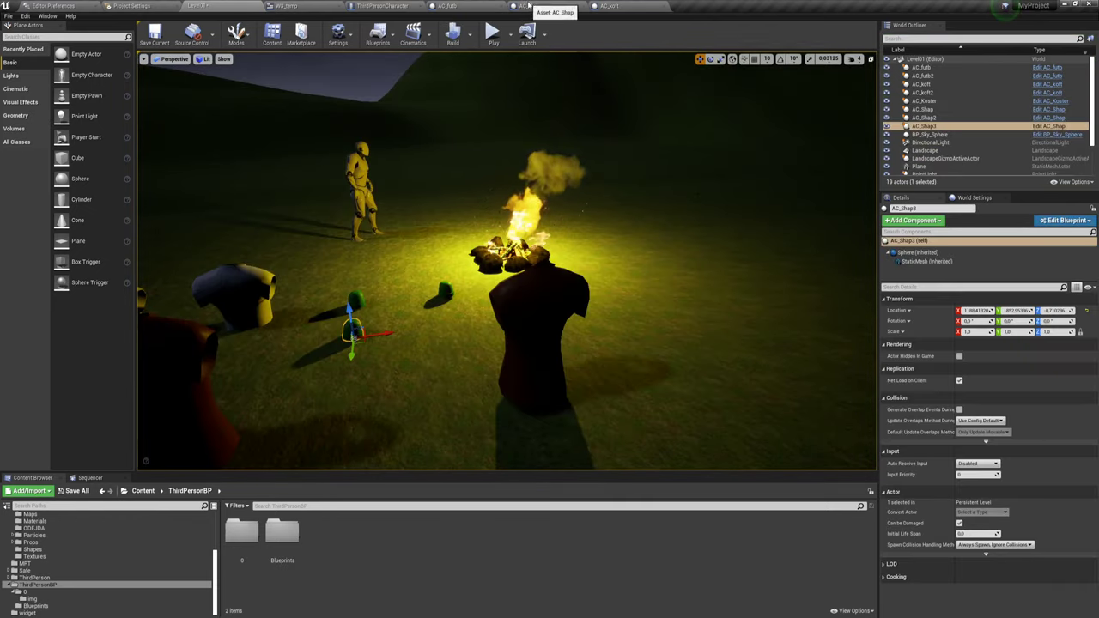
# Step: Check the Temp defaults of AC_Shap (7.0) and AC_koft (35.0), then return to ThirdPersonCharacter
pyautogui.click(530, 6)
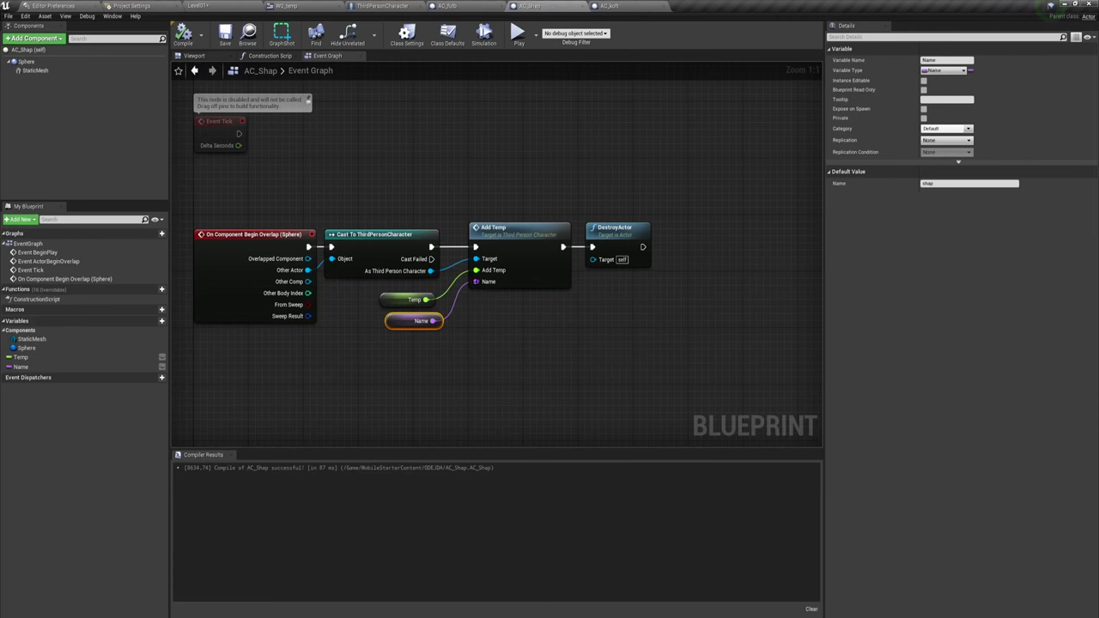
pyautogui.click(19, 358)
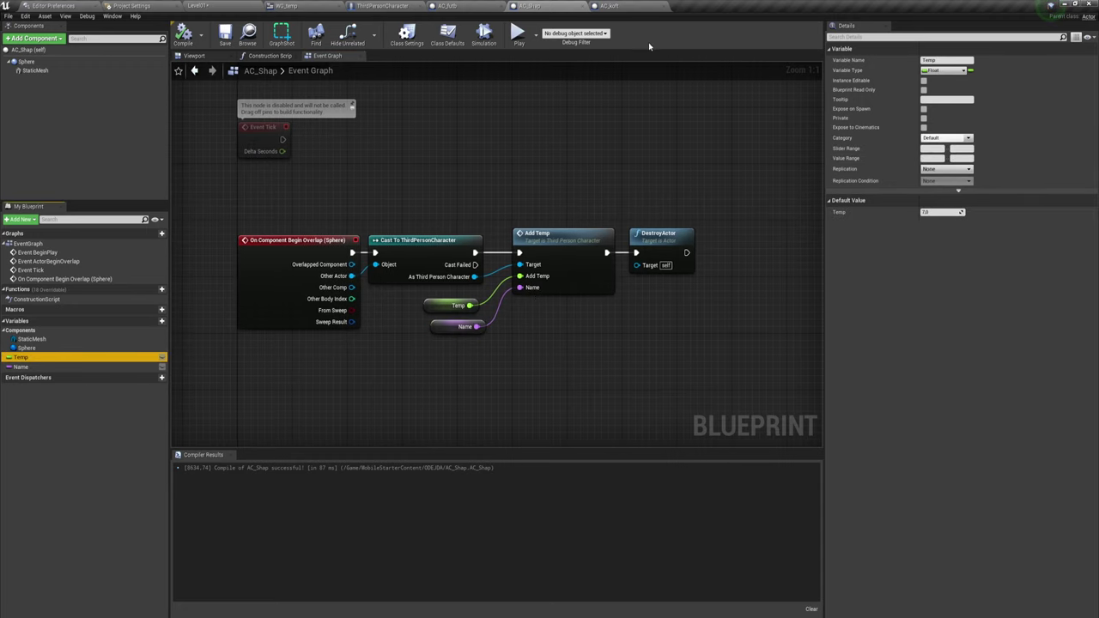
pyautogui.click(646, 9)
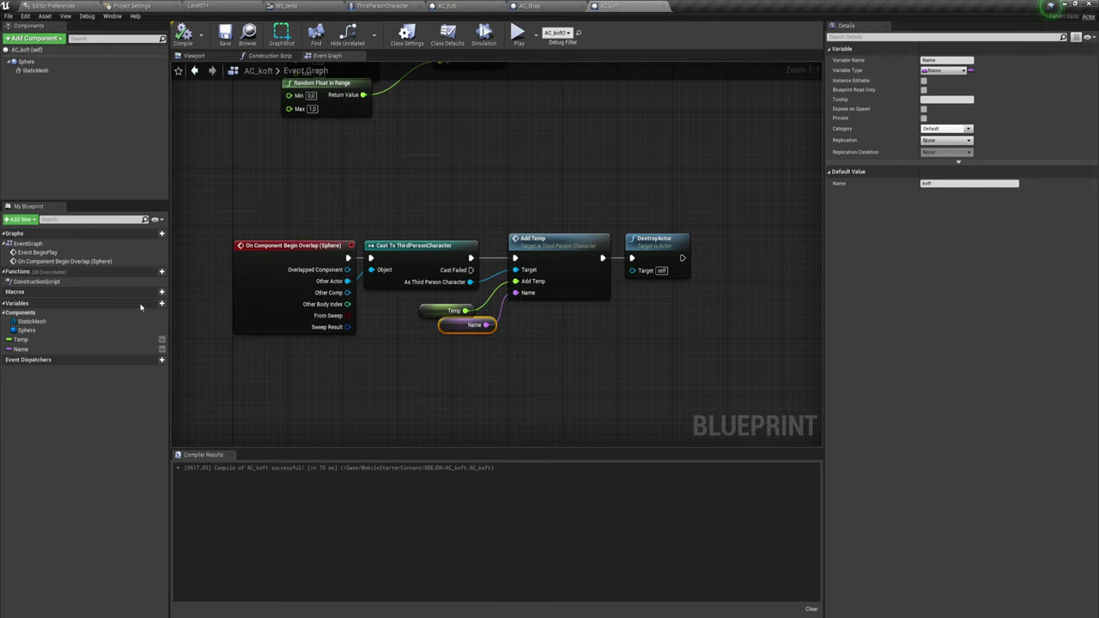
pyautogui.click(14, 340)
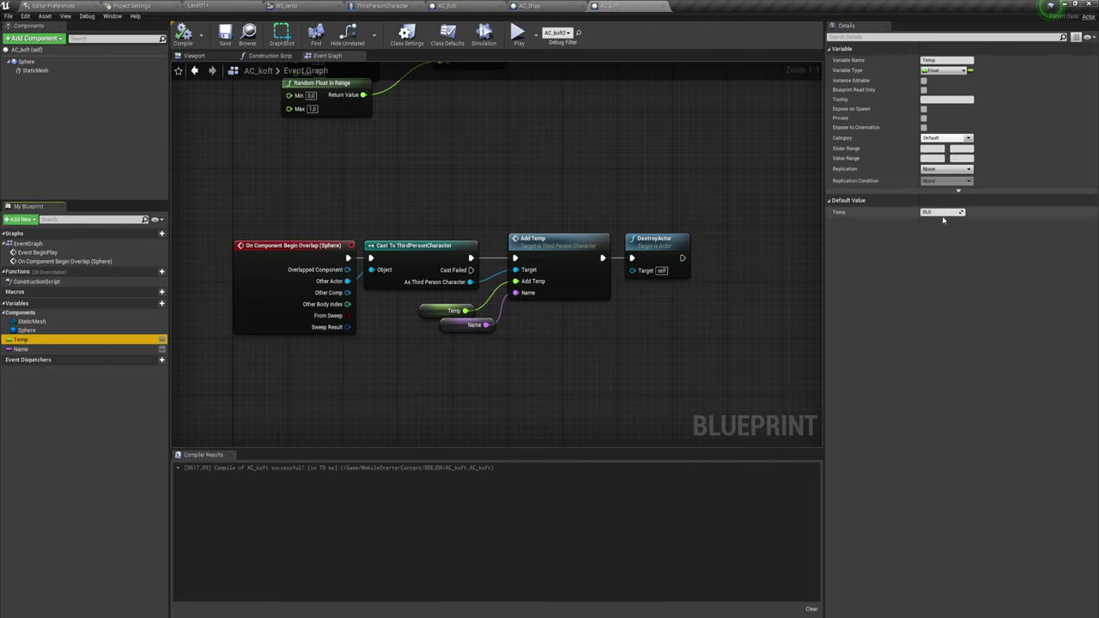
pyautogui.click(382, 6)
# Step: Wire Add Temp's float input into the koft branch's Add node, compile, and launch a play test
pyautogui.scroll(2, 589, 254)
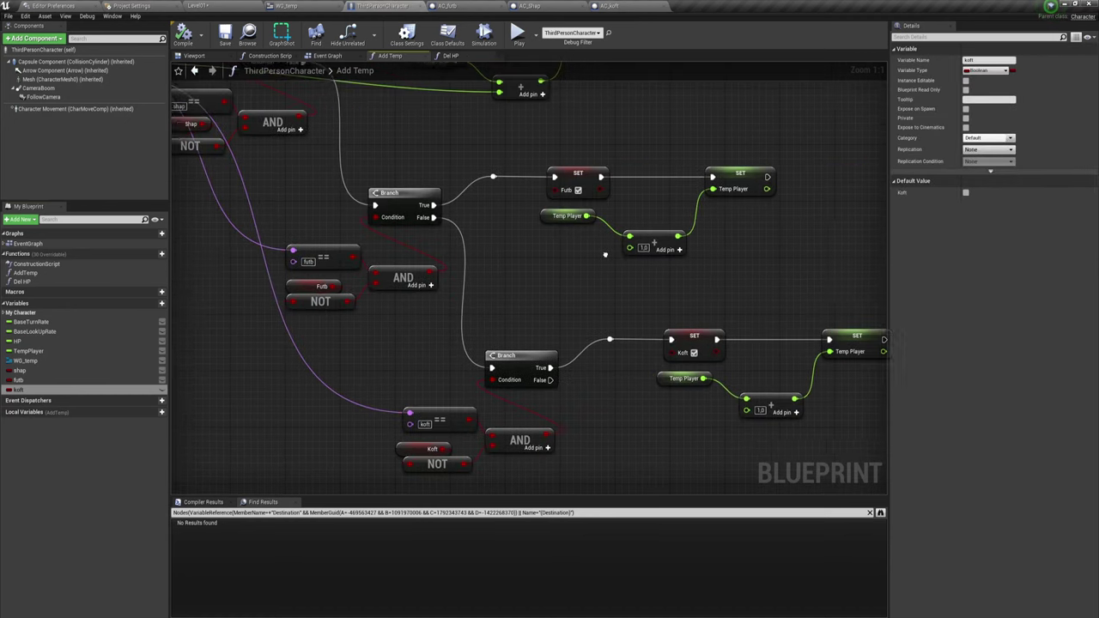
pyautogui.moveTo(589, 254)
pyautogui.mouseDown(button='right')
pyautogui.moveTo(694, 312)
pyautogui.moveTo(658, 313)
pyautogui.mouseUp(button='right')
pyautogui.scroll(-1, 698, 317)
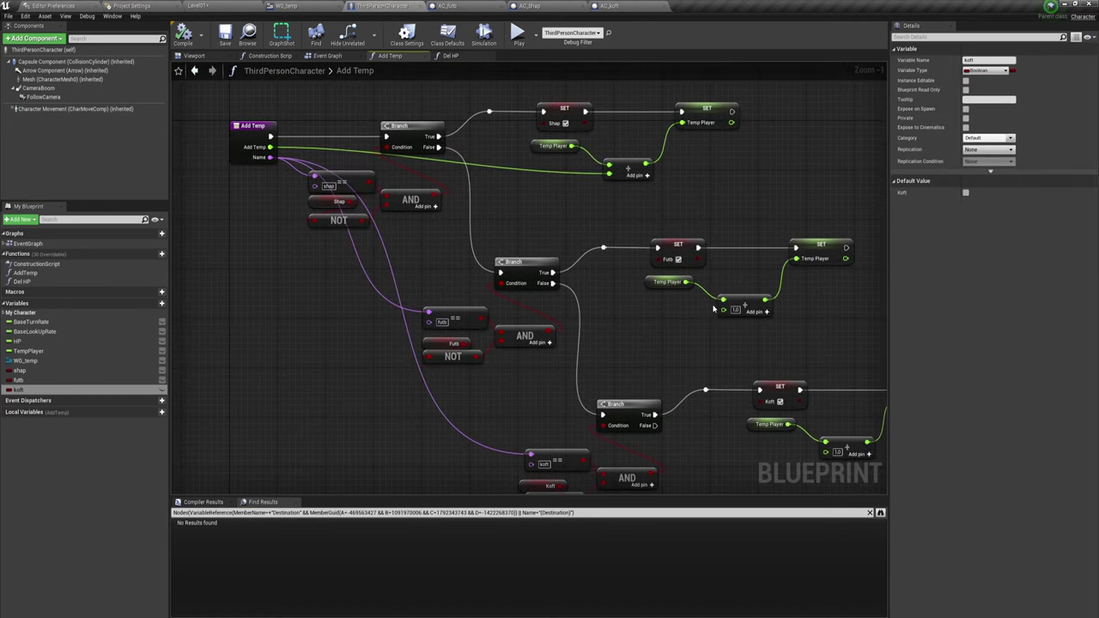
pyautogui.moveTo(721, 310)
pyautogui.mouseDown()
pyautogui.moveTo(250, 147)
pyautogui.moveTo(715, 407)
pyautogui.moveTo(826, 448)
pyautogui.mouseUp()
pyautogui.moveTo(821, 349)
pyautogui.mouseDown(button='right')
pyautogui.moveTo(693, 276)
pyautogui.moveTo(708, 340)
pyautogui.mouseUp(button='right')
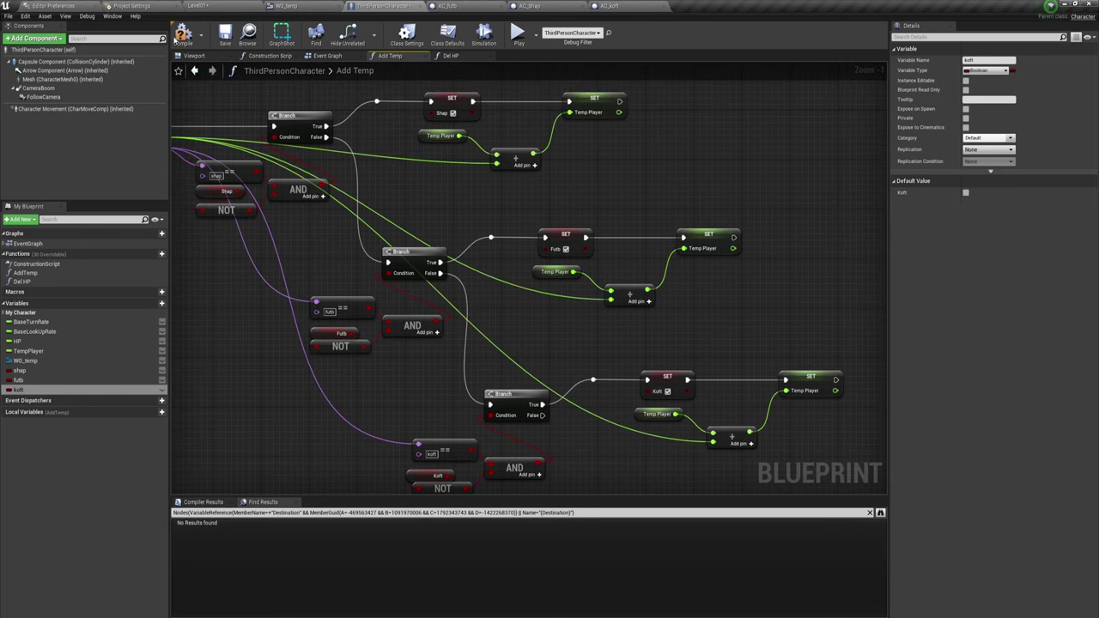
pyautogui.click(182, 35)
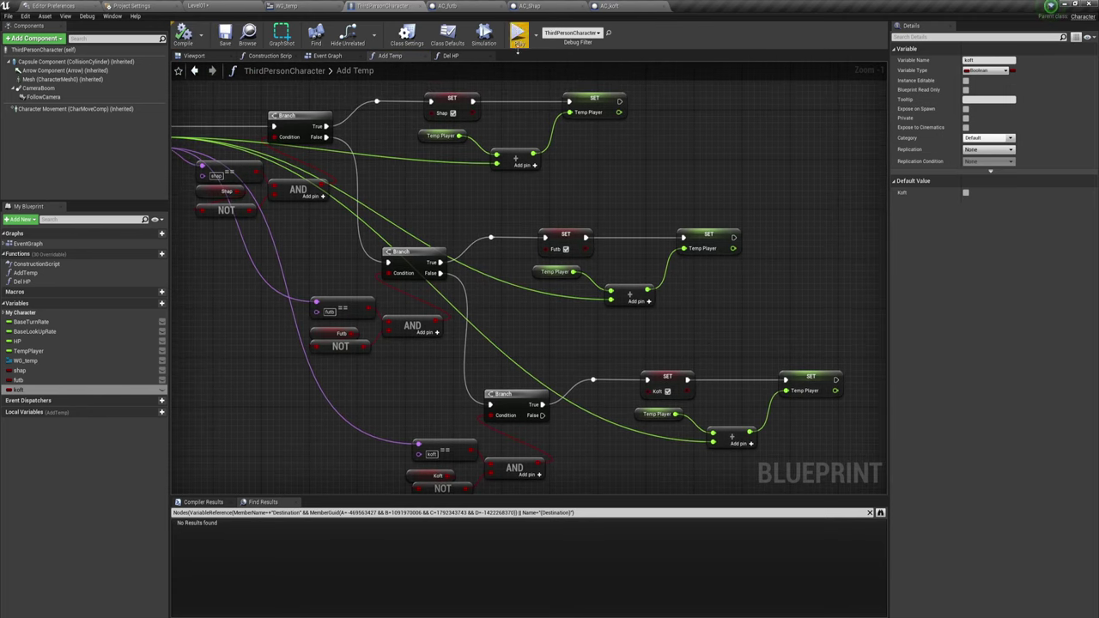
pyautogui.click(518, 32)
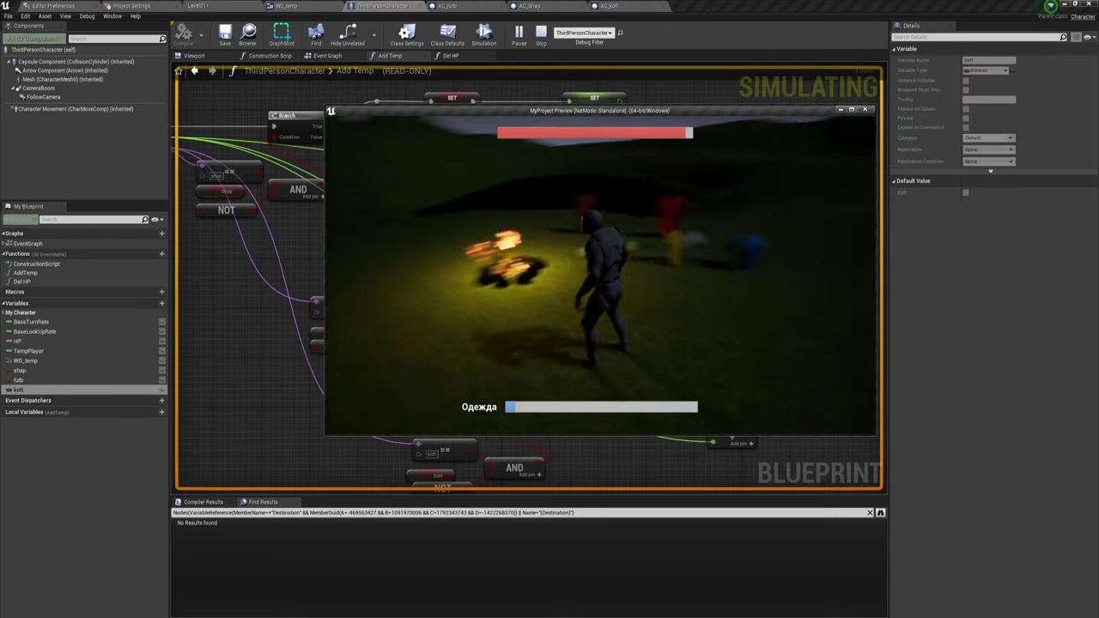
# Step: Collect the red and green shirts, run past the campfire, then end the play test
pyautogui.press('w')
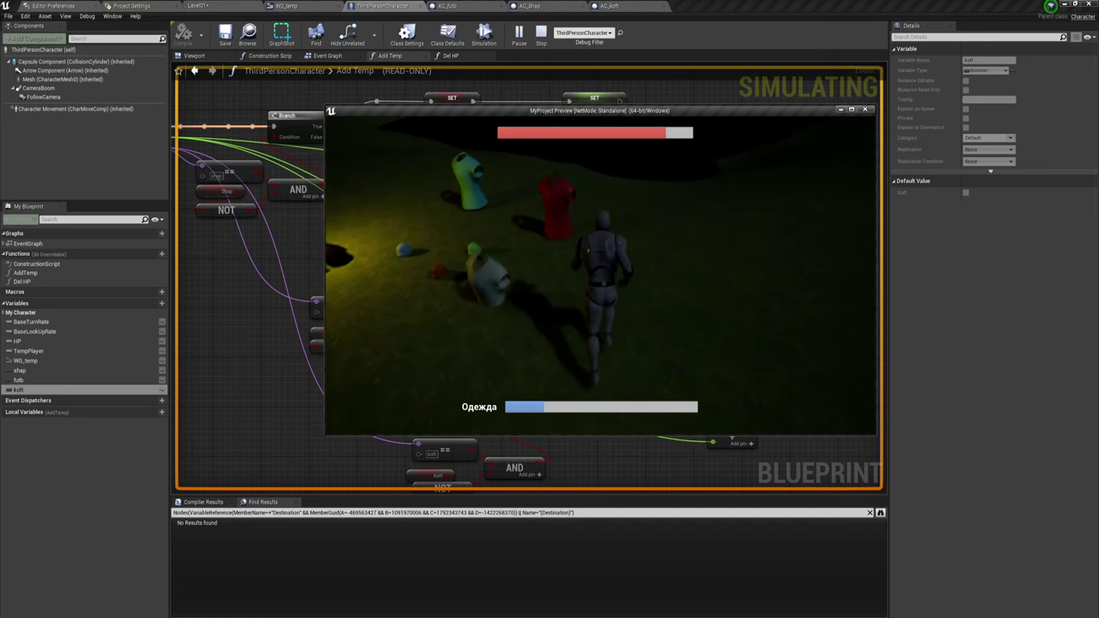
pyautogui.press('w')
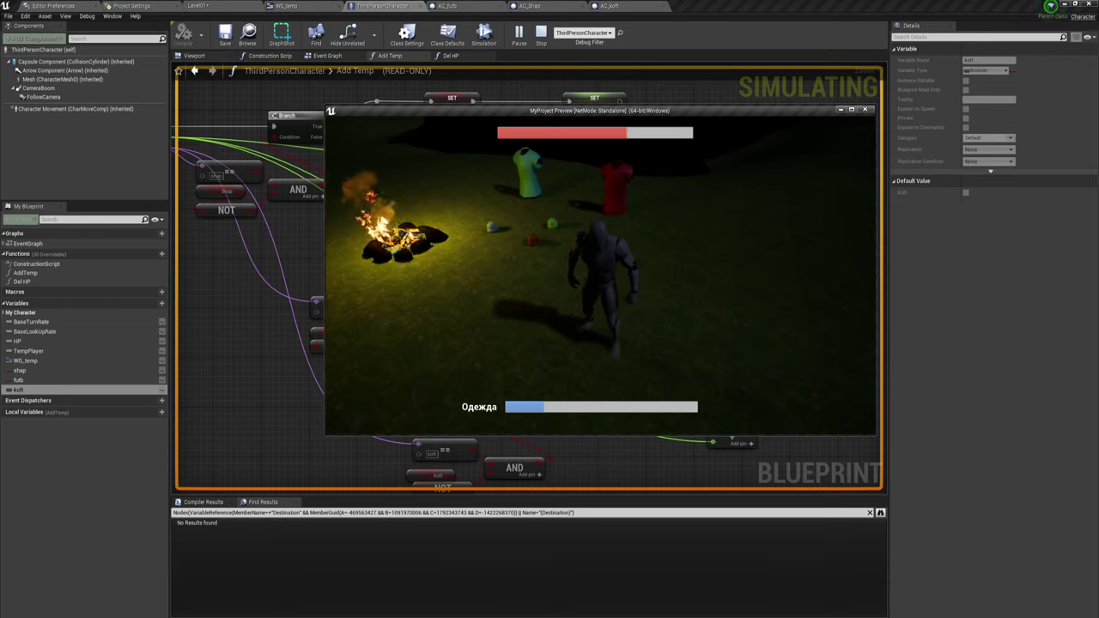
pyautogui.press('d')
pyautogui.press('w')
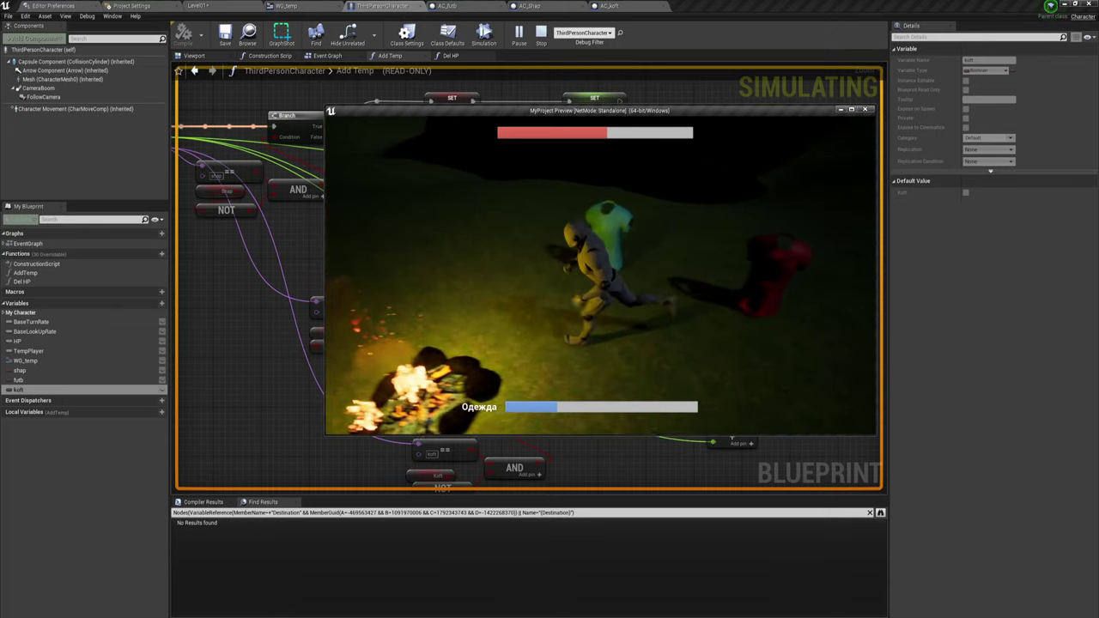
pyautogui.press('w')
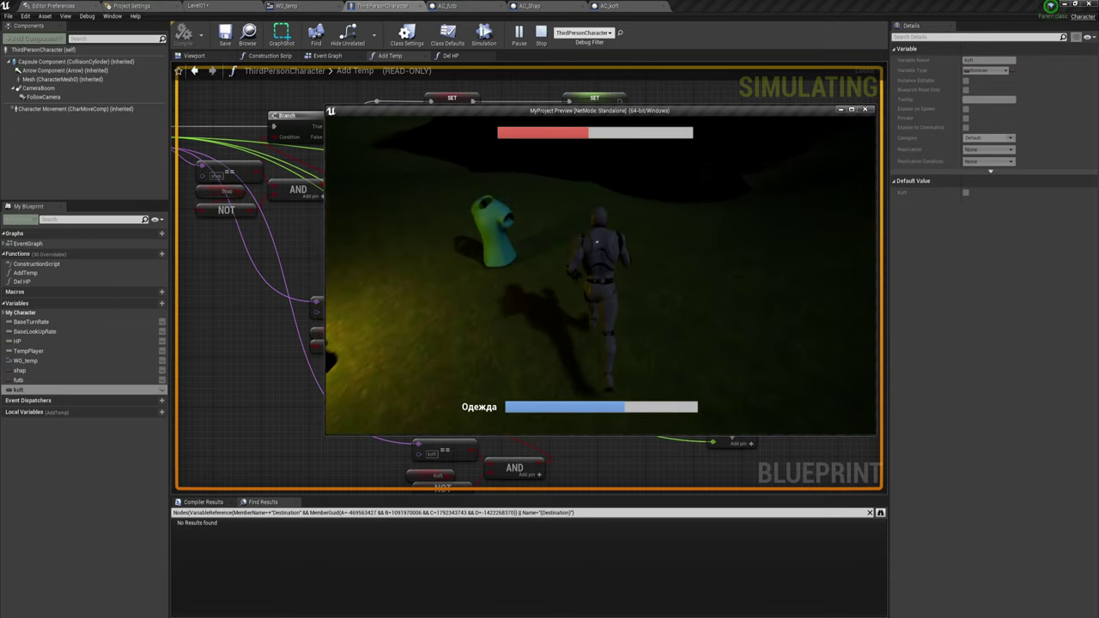
pyautogui.press('w')
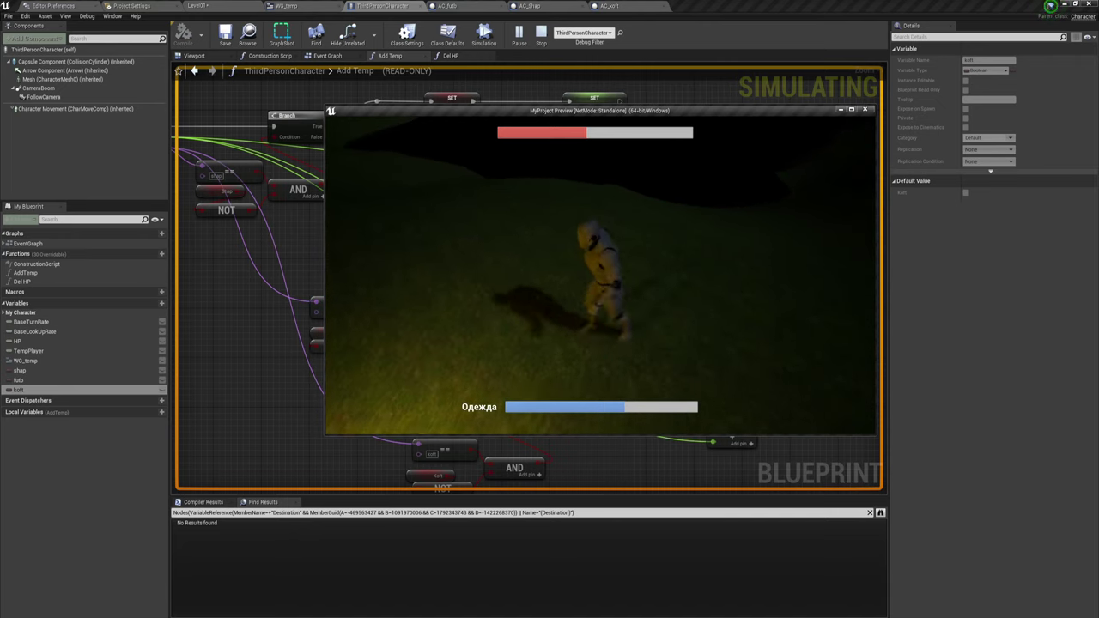
pyautogui.press('w')
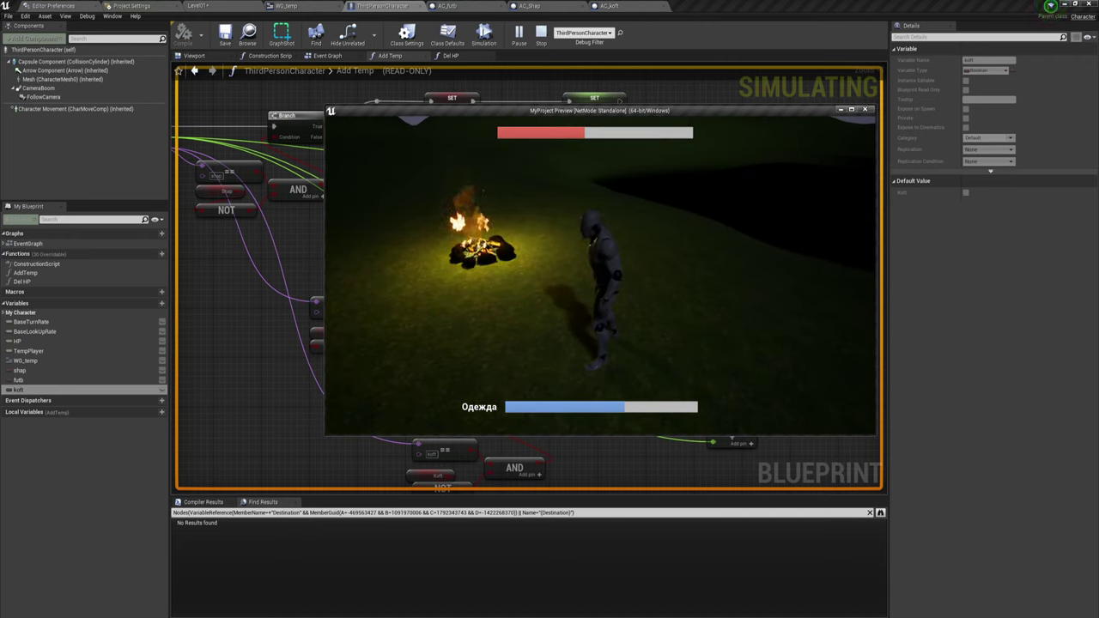
pyautogui.press('w')
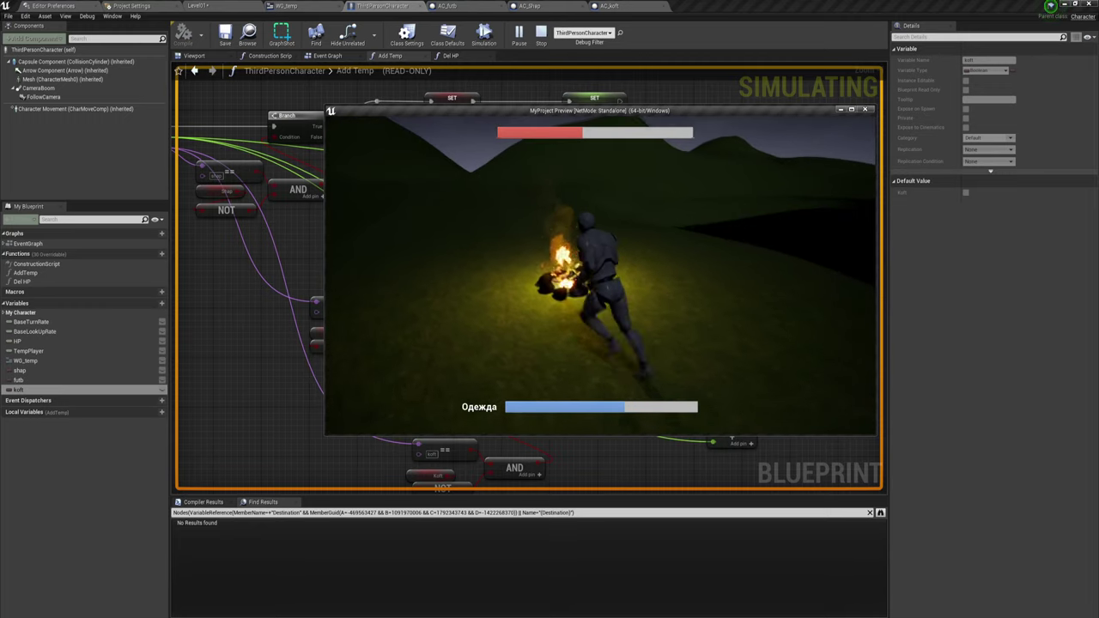
pyautogui.press('w')
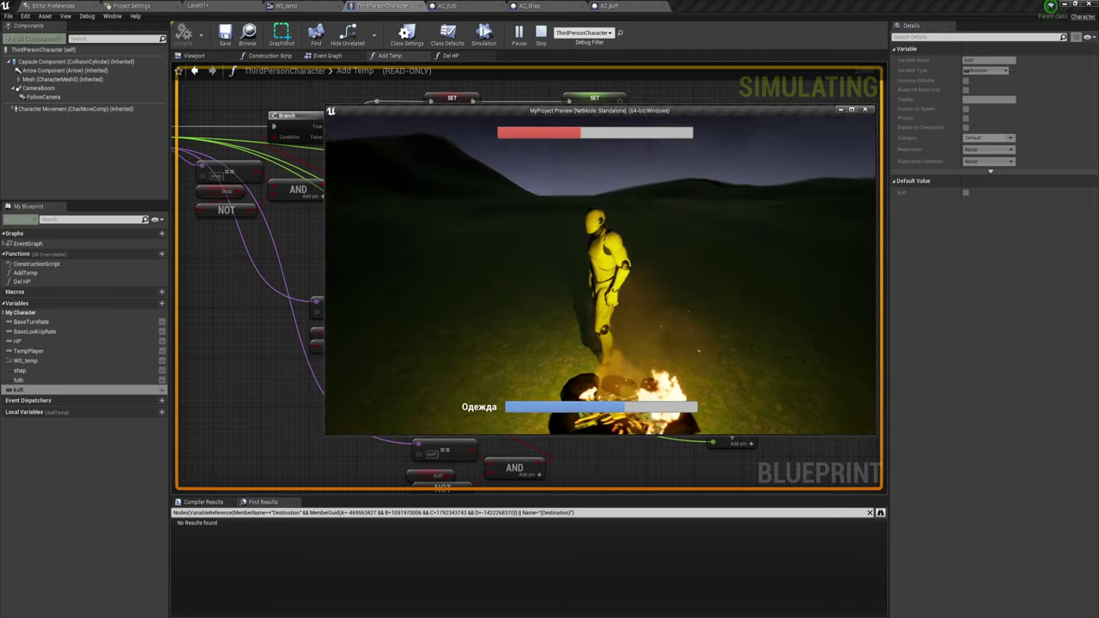
pyautogui.press('w')
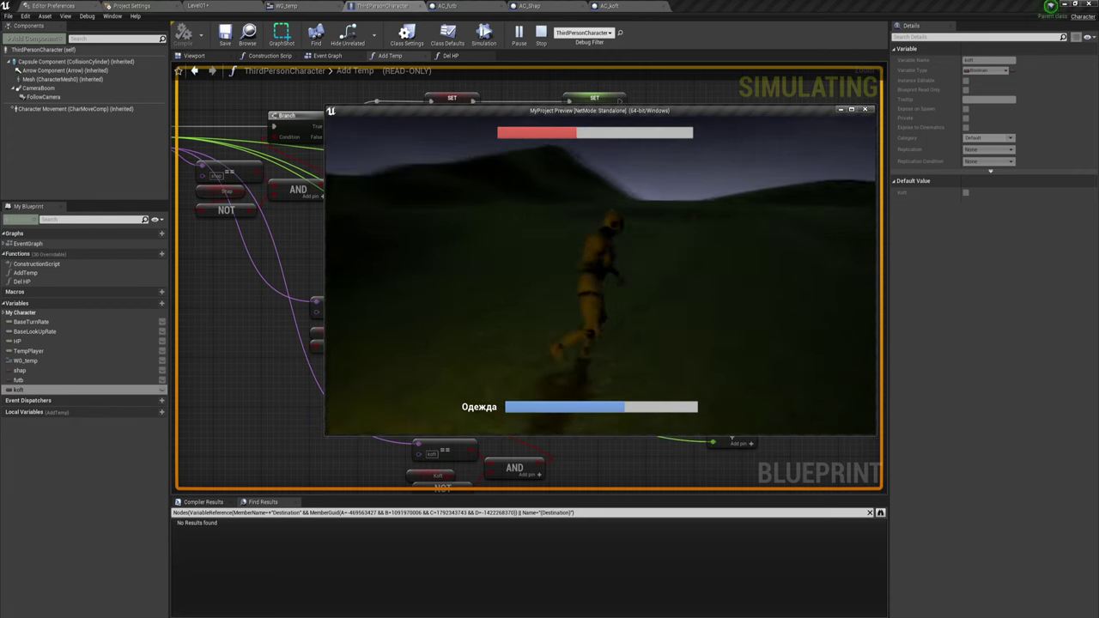
pyautogui.press('Escape')
# Step: Frame the Add Temp graph, then switch to the Del HP function graph
pyautogui.scroll(-3, 495, 122)
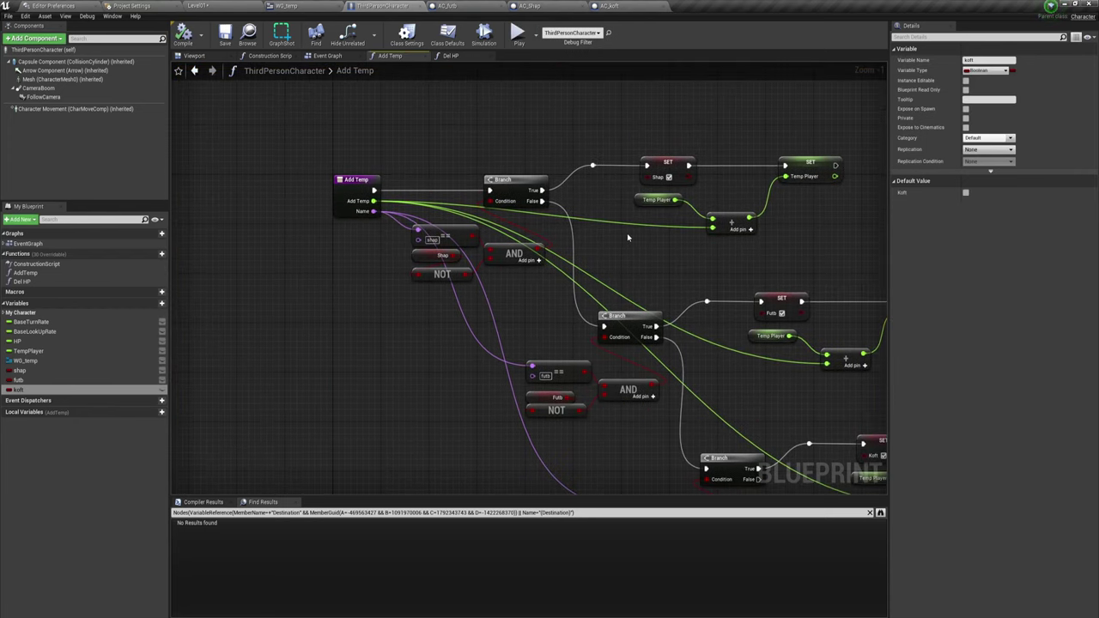
pyautogui.moveTo(402, 159); pyautogui.dragTo(545, 202, button='right')
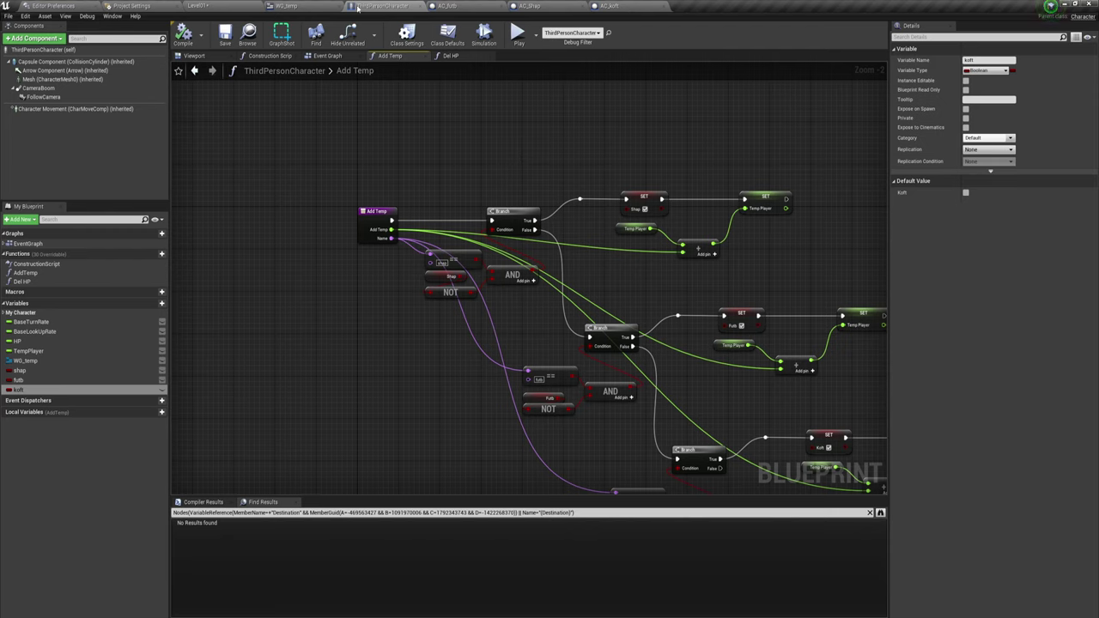
pyautogui.moveTo(473, 196); pyautogui.dragTo(444, 172, button='right')
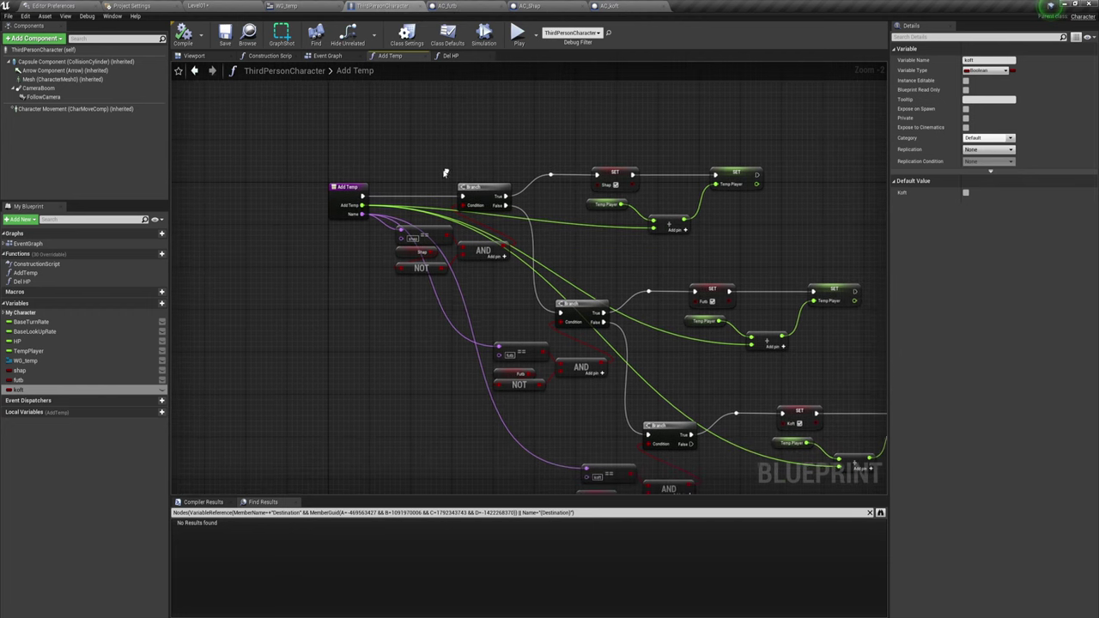
pyautogui.click(453, 56)
# Step: Insert a Branch node right after the Del HP entry node, ahead of the existing checks
pyautogui.moveTo(350, 166); pyautogui.dragTo(505, 133, button='right')
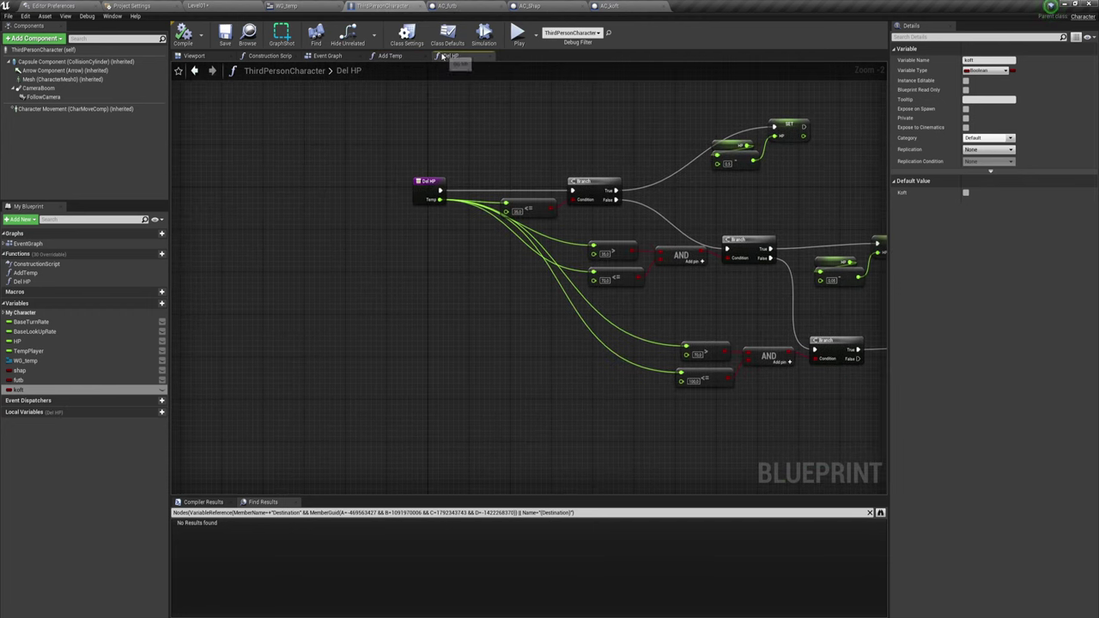
pyautogui.scroll(2, 466, 199)
pyautogui.moveTo(466, 199); pyautogui.dragTo(552, 238, button='right')
pyautogui.moveTo(515, 242)
pyautogui.mouseDown()
pyautogui.moveTo(359, 243)
pyautogui.moveTo(429, 221)
pyautogui.mouseUp()
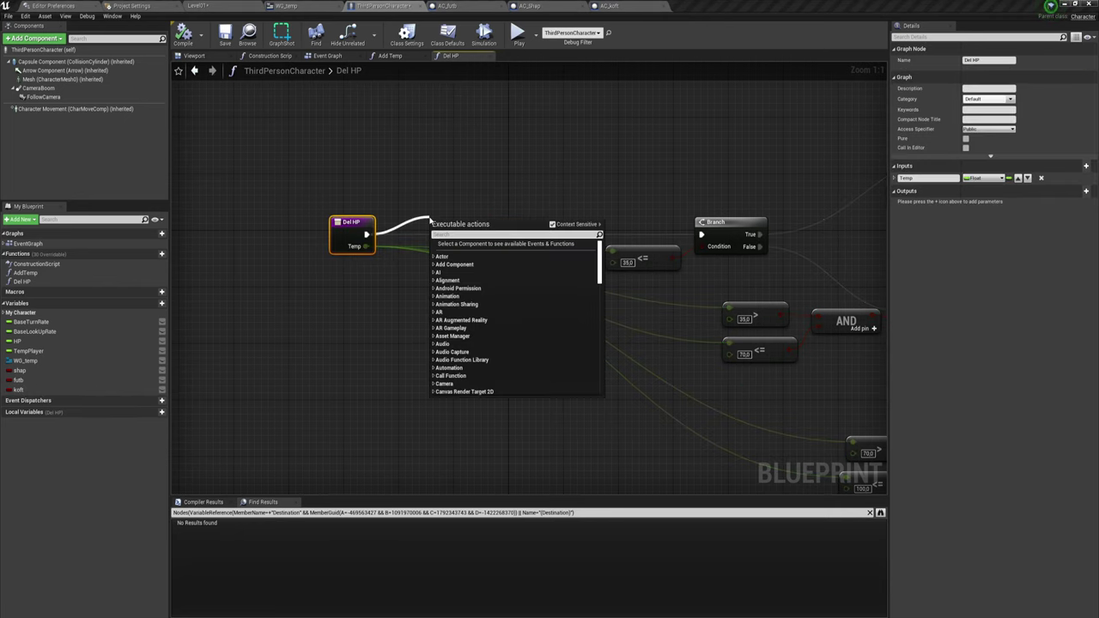
pyautogui.write('bra')
pyautogui.press('Return')
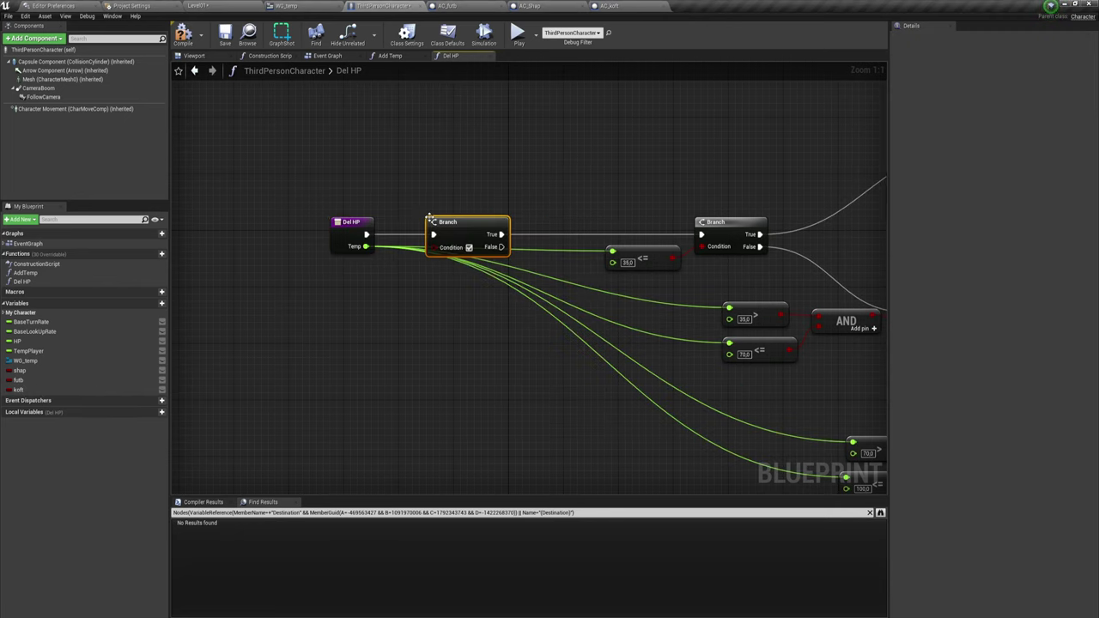
pyautogui.moveTo(434, 215)
pyautogui.mouseDown()
pyautogui.moveTo(447, 177)
pyautogui.moveTo(463, 232)
pyautogui.moveTo(510, 215)
pyautogui.moveTo(464, 221)
pyautogui.mouseUp()
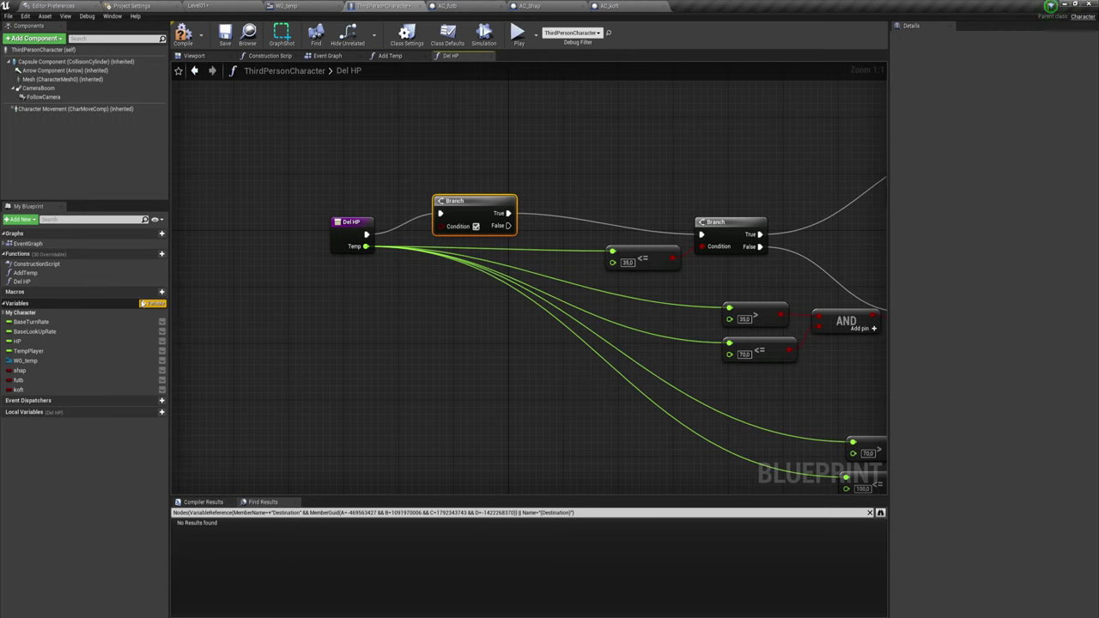
# Step: Add a Boolean variable Noch, place its getter in the Del HP graph, and compile
pyautogui.click(149, 303)
pyautogui.write('Noch')
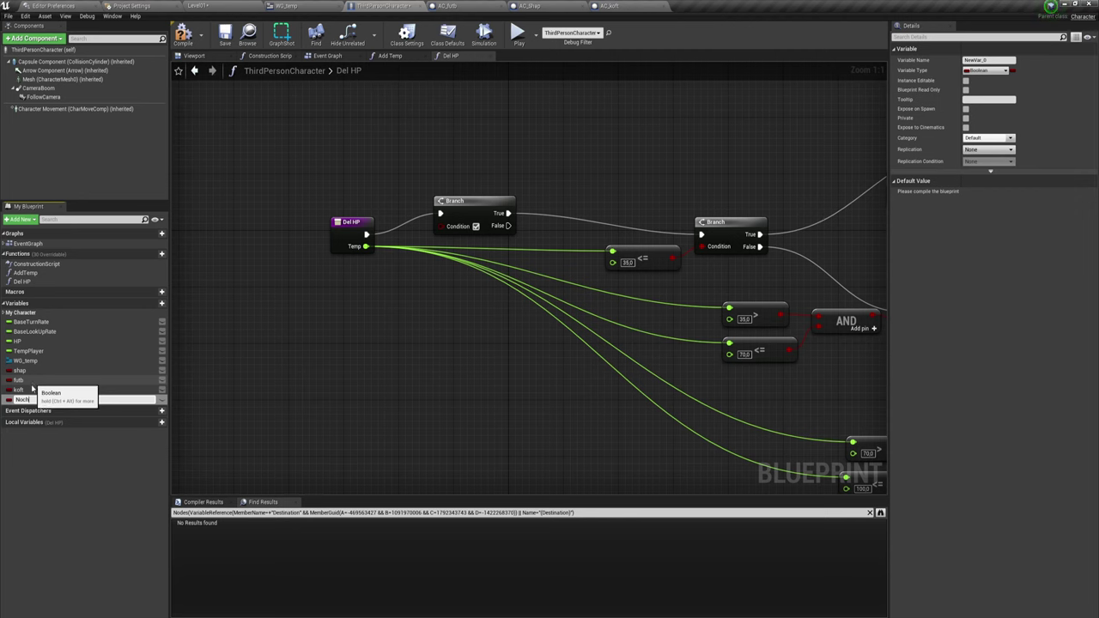
pyautogui.press('Return')
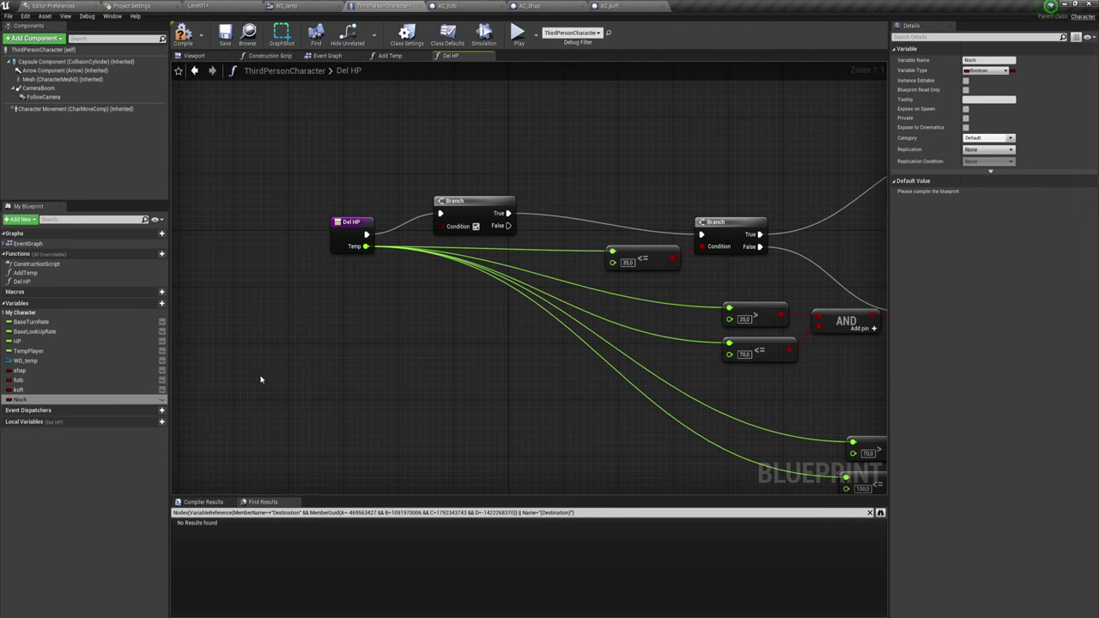
pyautogui.moveTo(20, 400)
pyautogui.keyDown('ctrl'); pyautogui.mouseDown()
pyautogui.moveTo(378, 283)
pyautogui.moveTo(431, 247)
pyautogui.moveTo(441, 225)
pyautogui.mouseUp(); pyautogui.keyUp('ctrl')
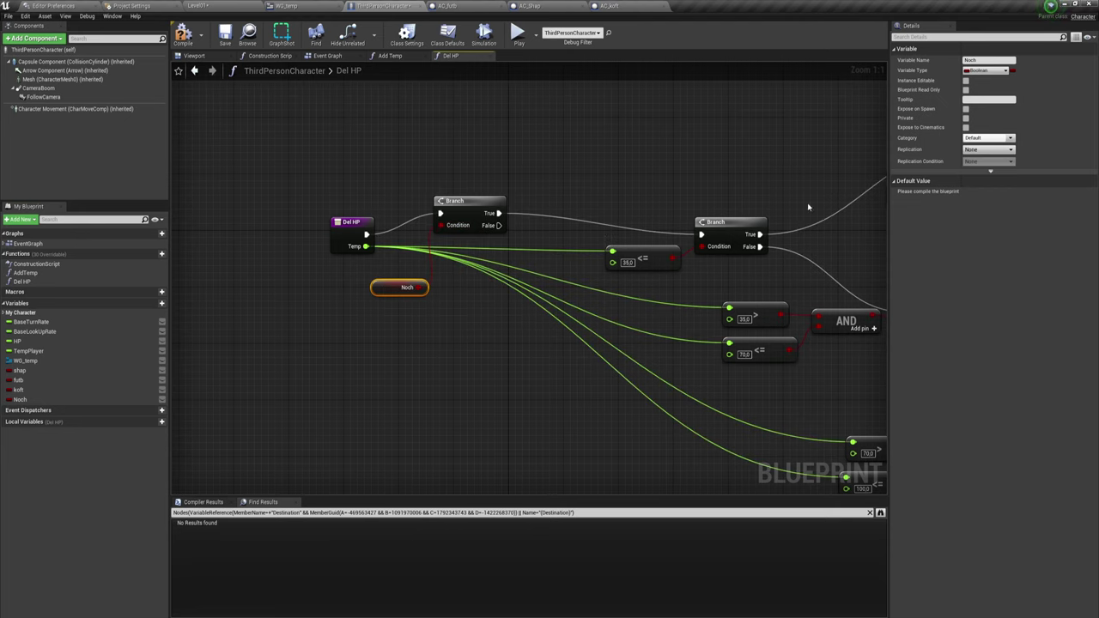
pyautogui.click(186, 34)
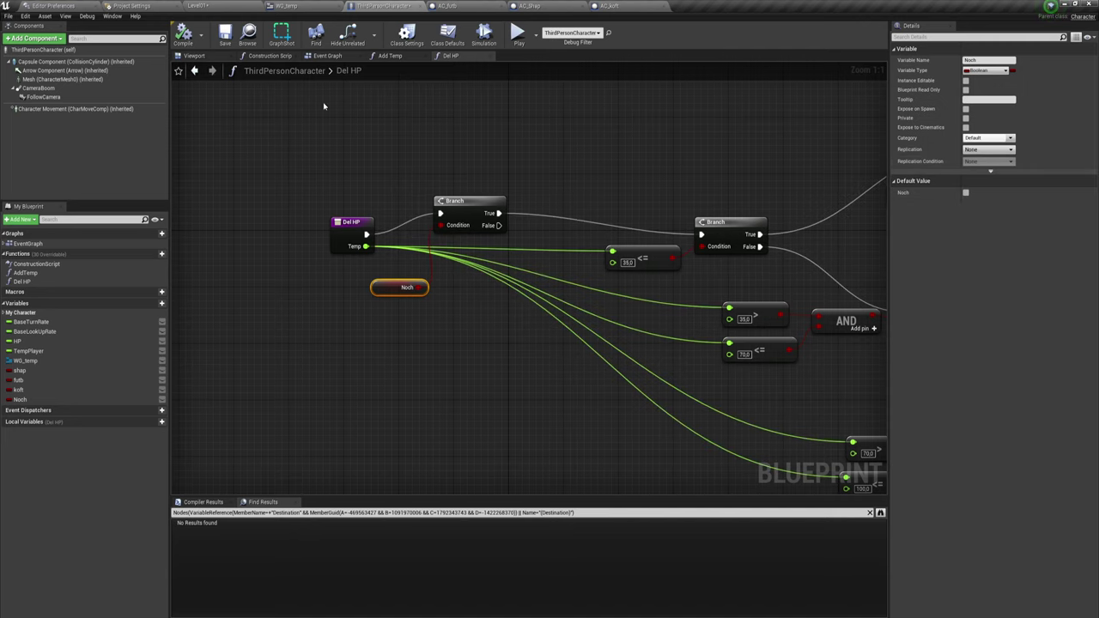
# Step: Play-test the game briefly, turning the camera toward the campfire, then stop
pyautogui.click(521, 34)
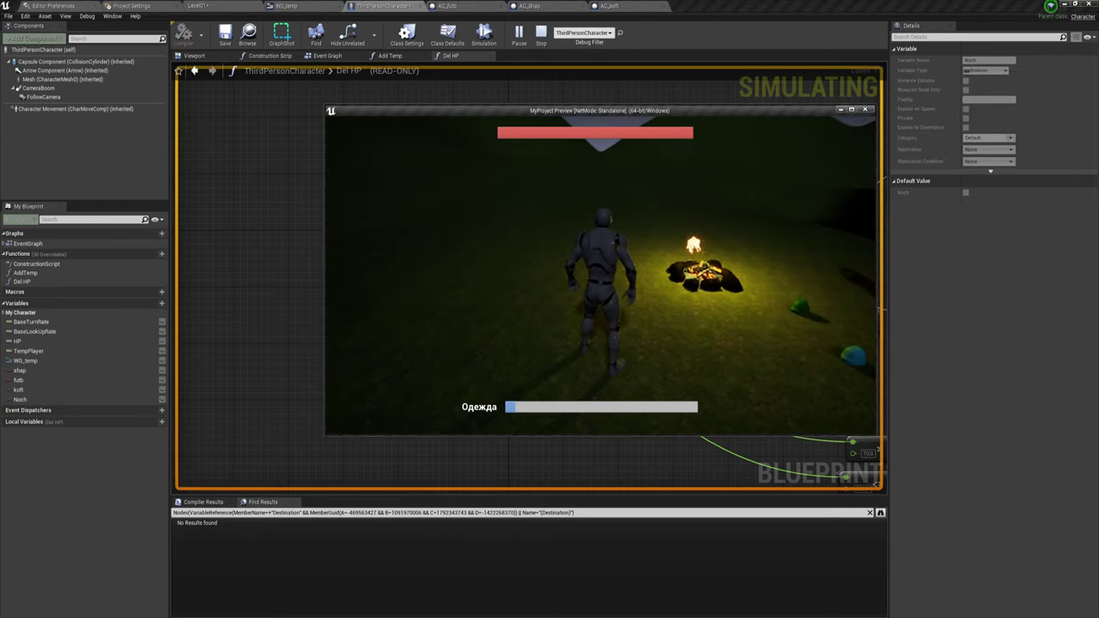
pyautogui.press('a')
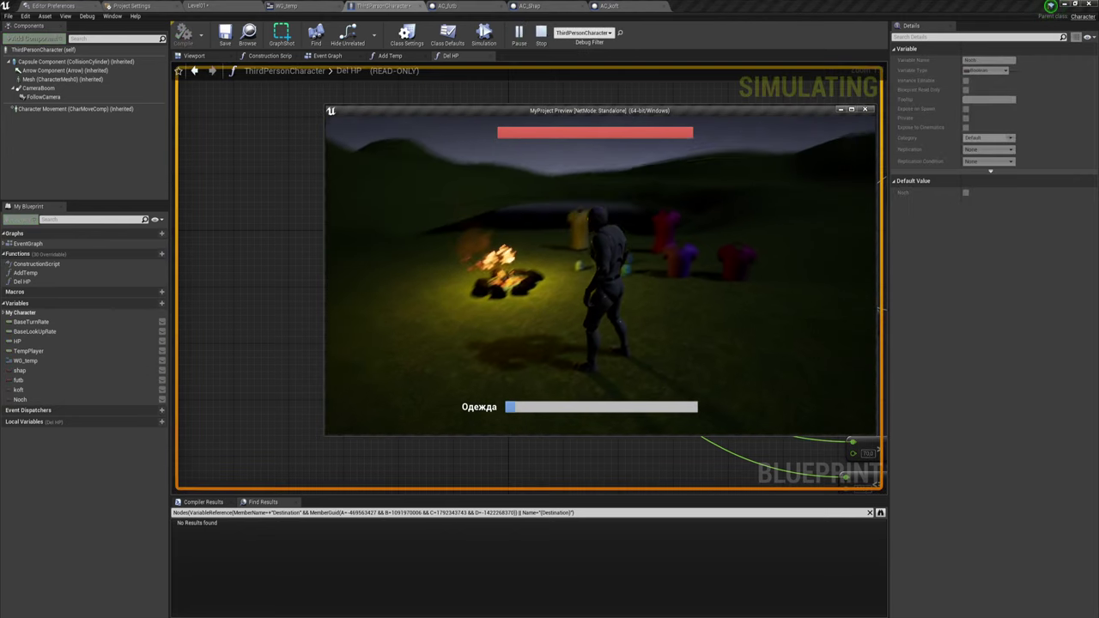
pyautogui.press('Escape')
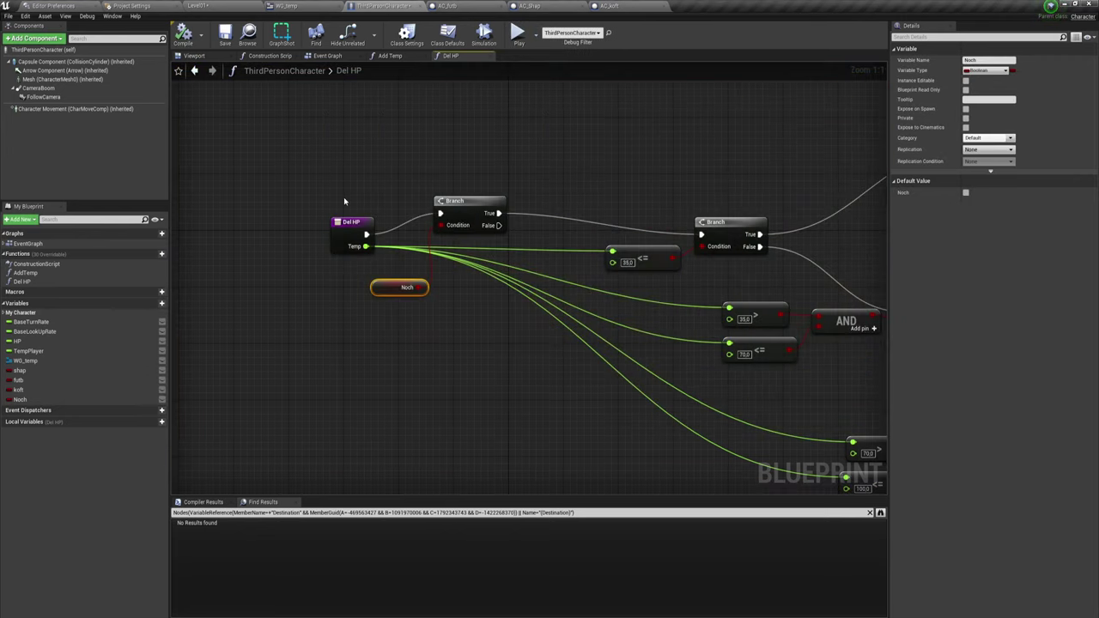
# Step: Make Noch default to true and run another short play test
pyautogui.click(966, 192)
pyautogui.click(520, 34)
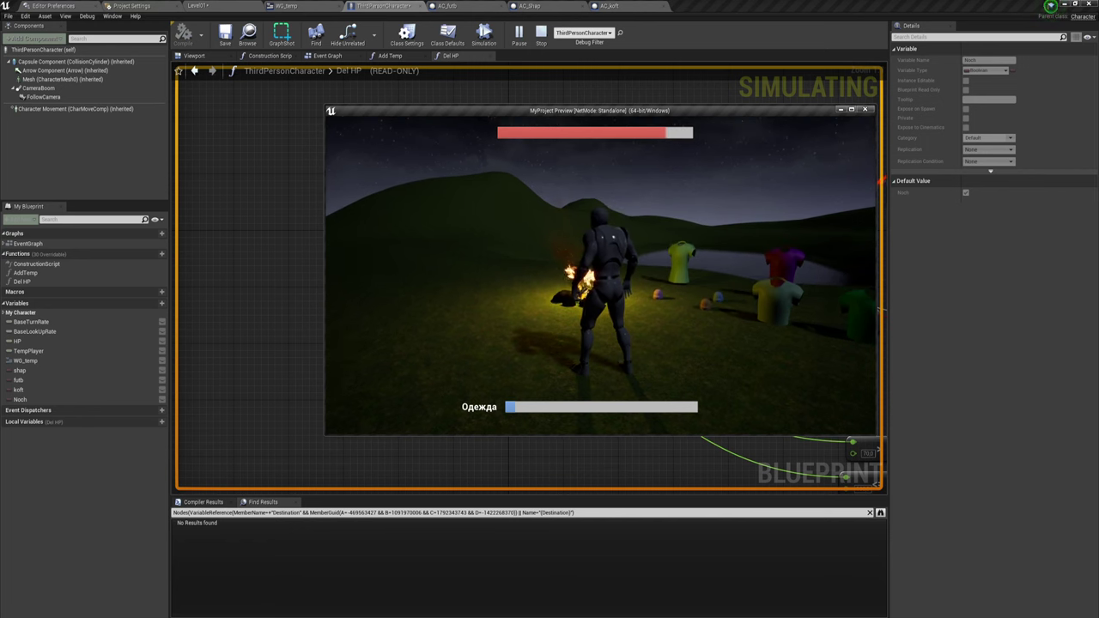
pyautogui.press('Escape')
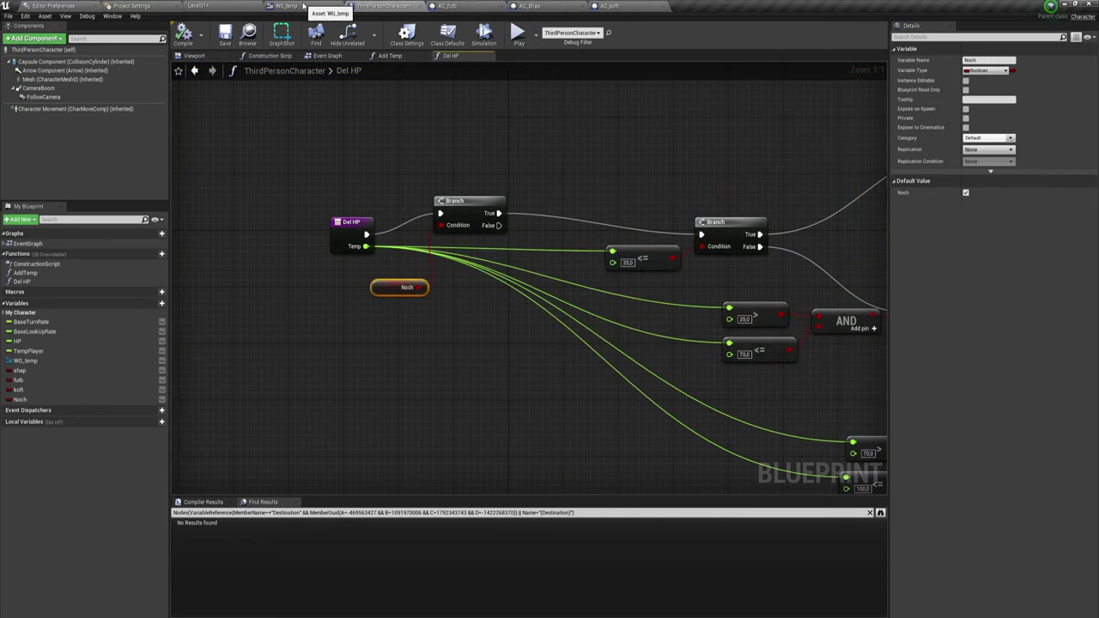
# Step: Open the Level01 level blueprint's event graph from the level editor
pyautogui.click(199, 5)
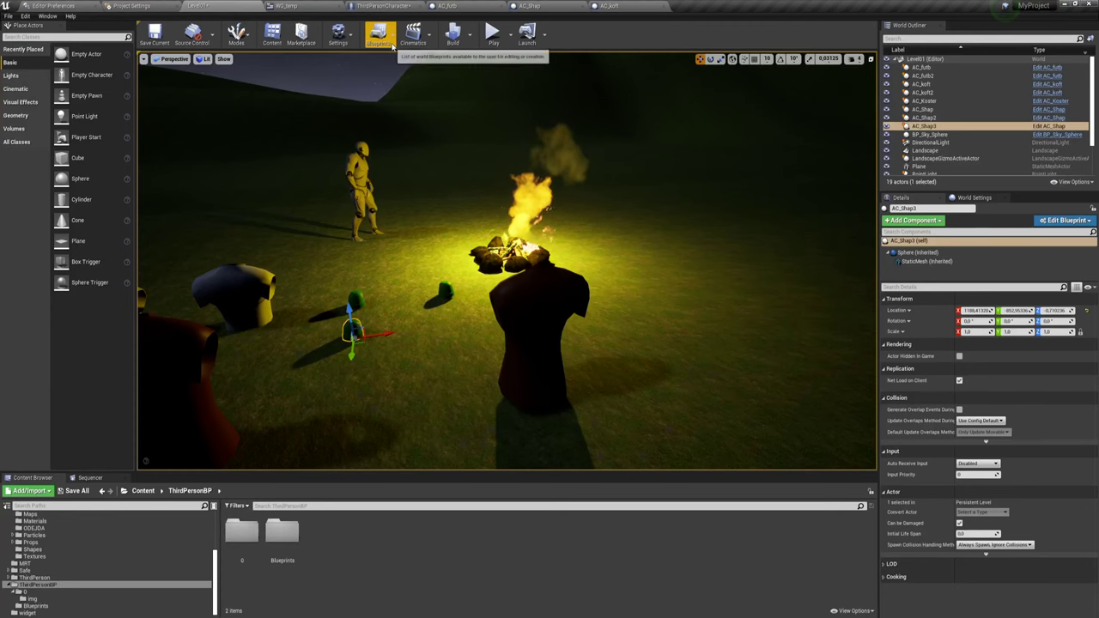
pyautogui.click(378, 36)
pyautogui.click(407, 100)
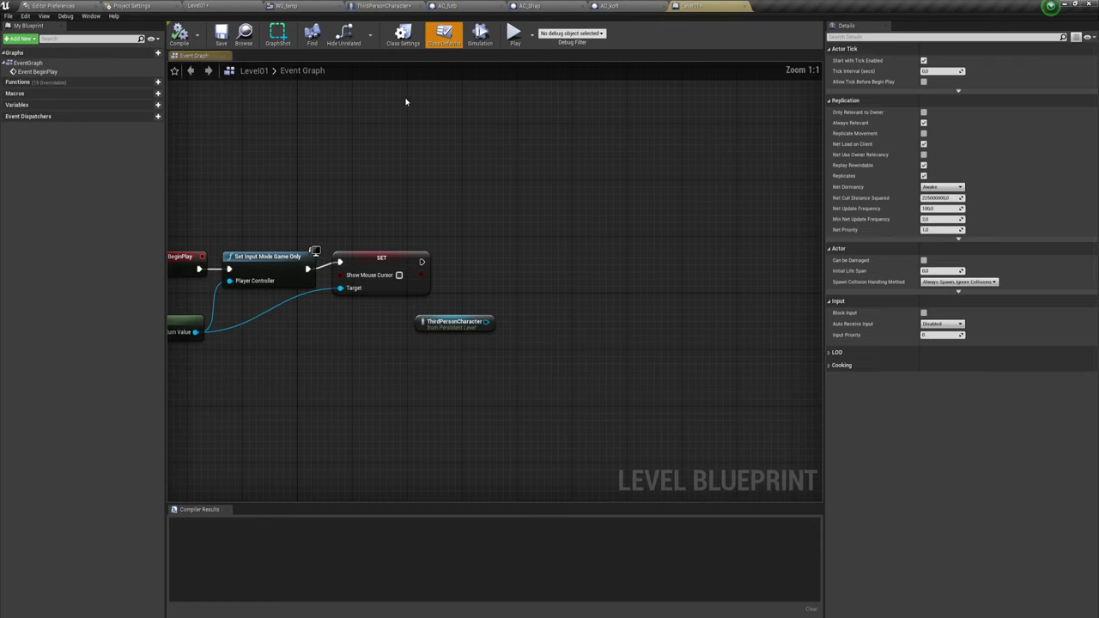
pyautogui.moveTo(516, 273); pyautogui.dragTo(559, 248, button='right')
# Step: Add a Set Noch node from the ThirdPersonCharacter reference
pyautogui.click(499, 286)
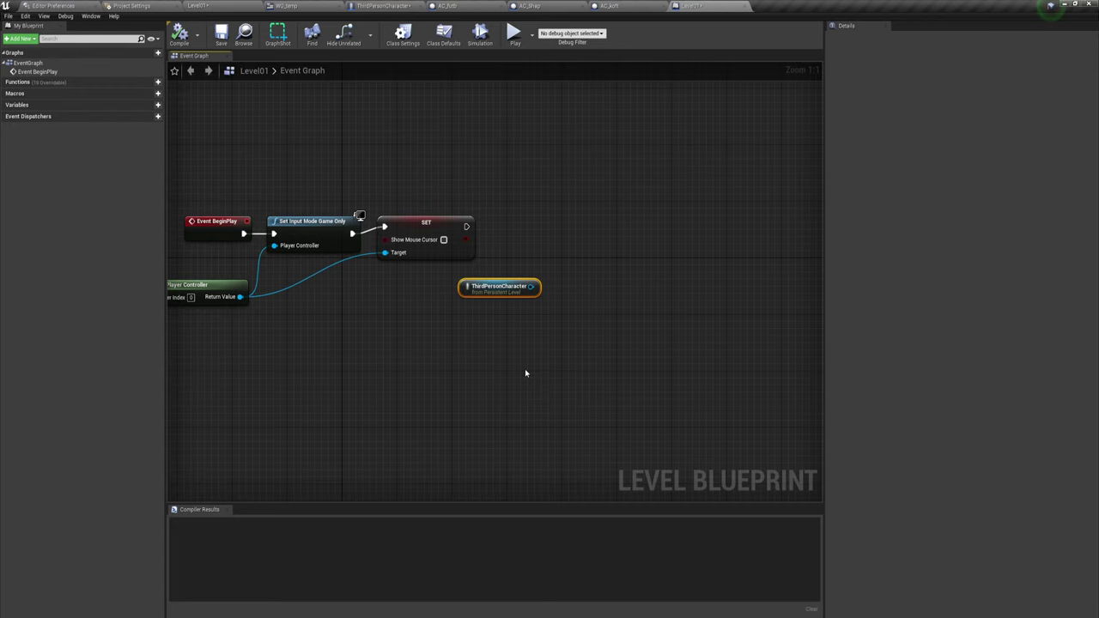
pyautogui.moveTo(527, 312); pyautogui.dragTo(535, 298, button='right')
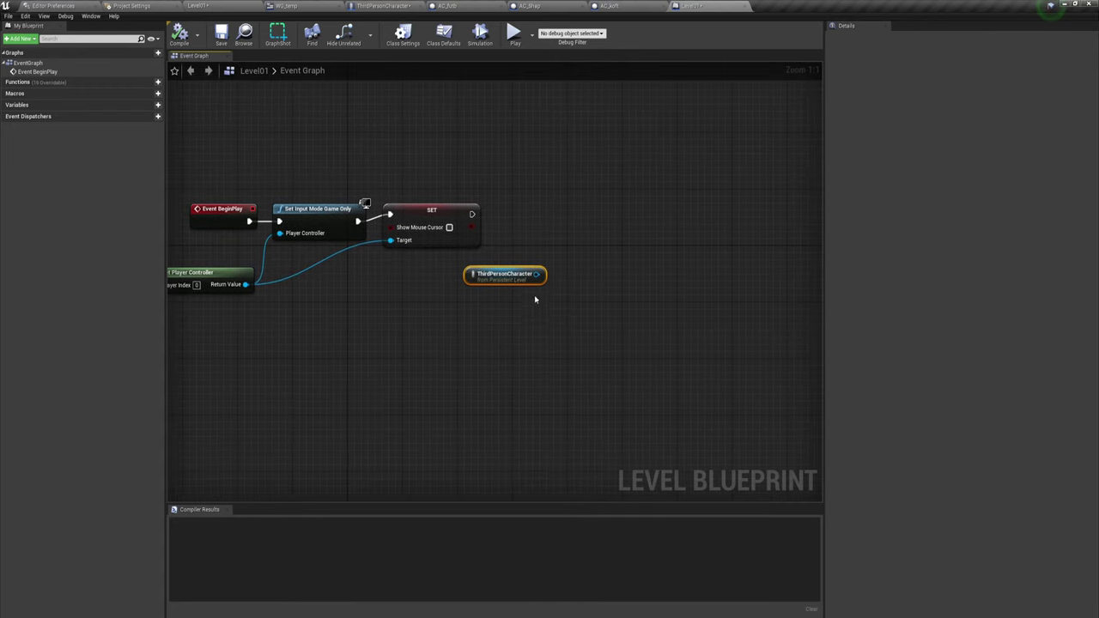
pyautogui.moveTo(537, 274); pyautogui.dragTo(626, 157)
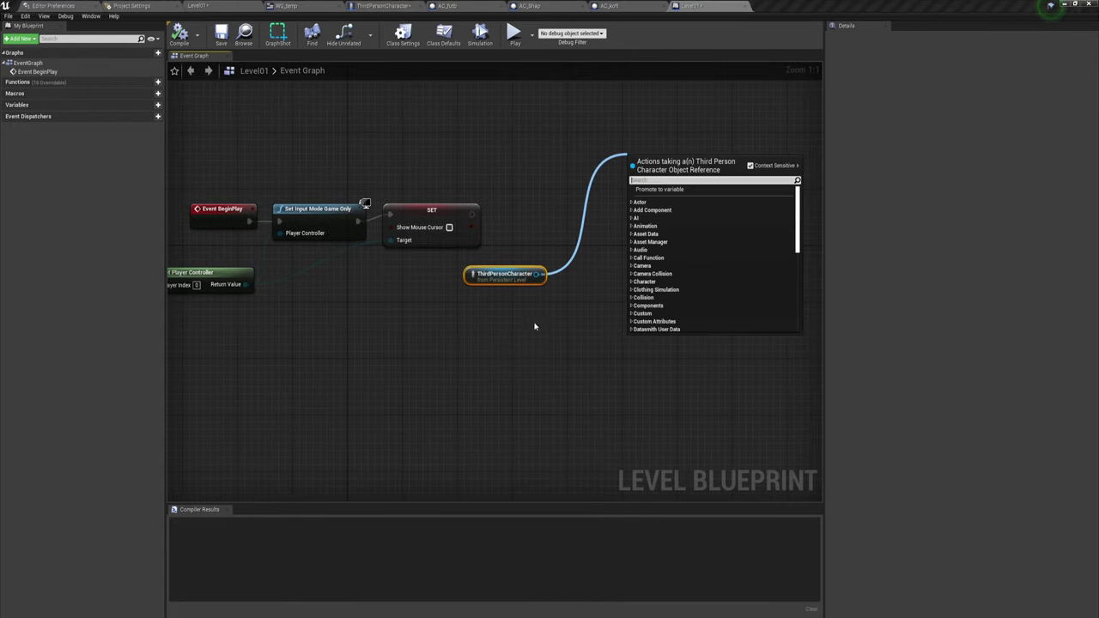
pyautogui.moveTo(534, 326); pyautogui.dragTo(461, 316, button='right')
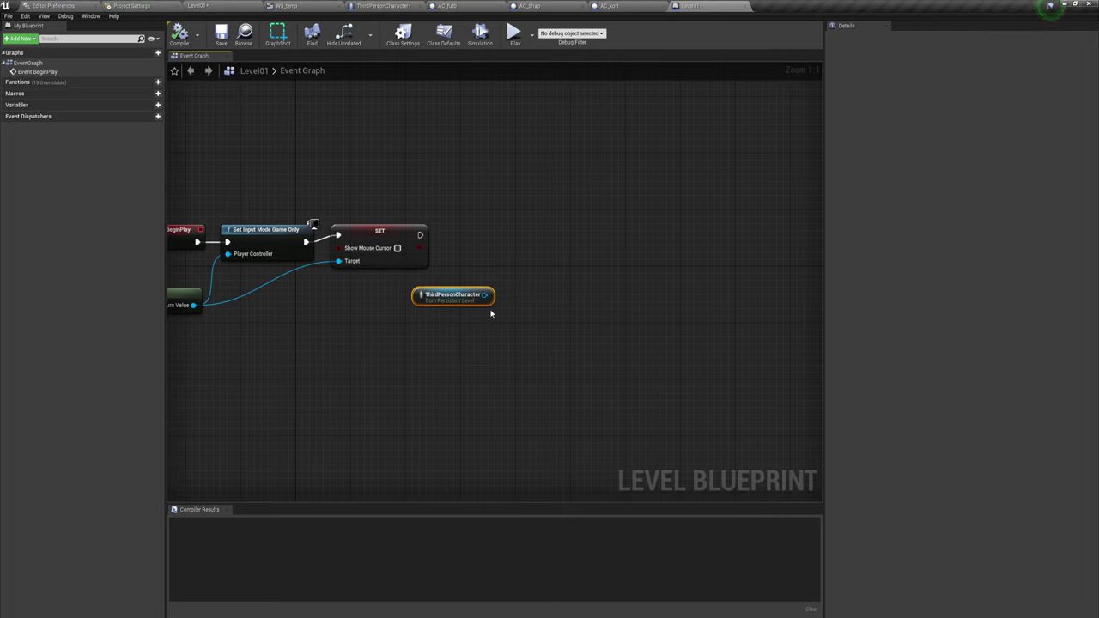
pyautogui.moveTo(484, 294); pyautogui.dragTo(544, 249)
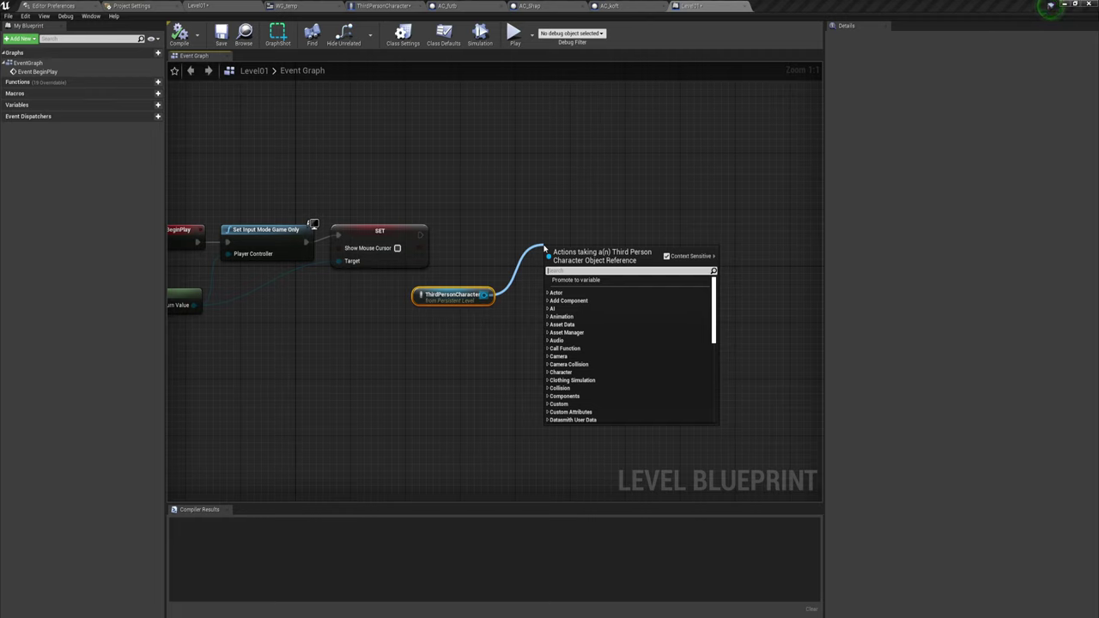
pyautogui.write('f')
pyautogui.press('BackSpace')
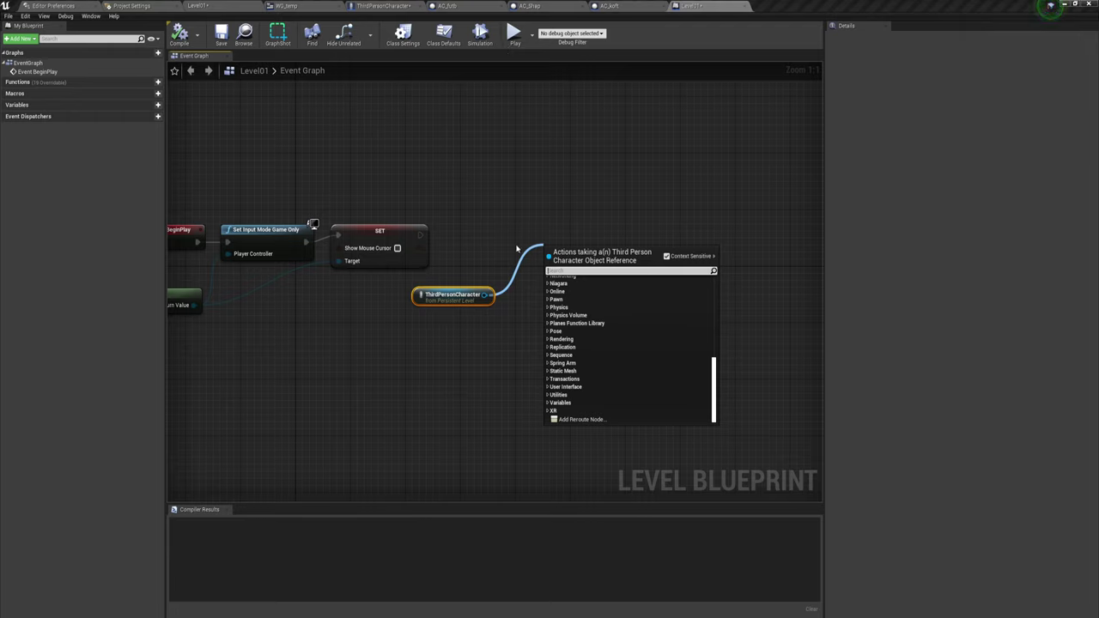
pyautogui.write('Noc')
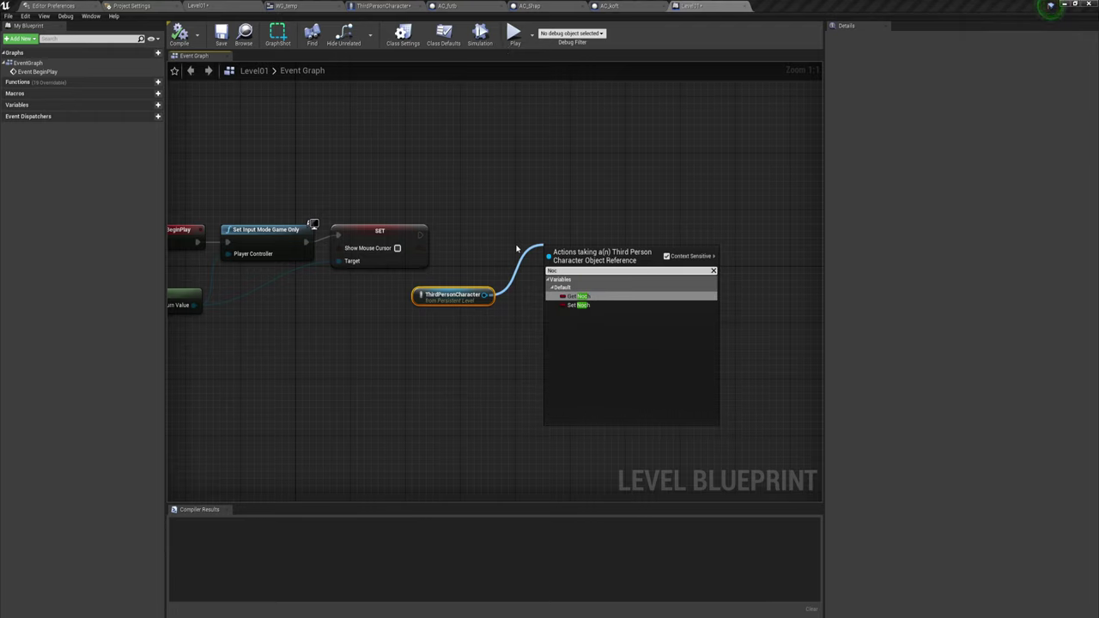
pyautogui.click(590, 306)
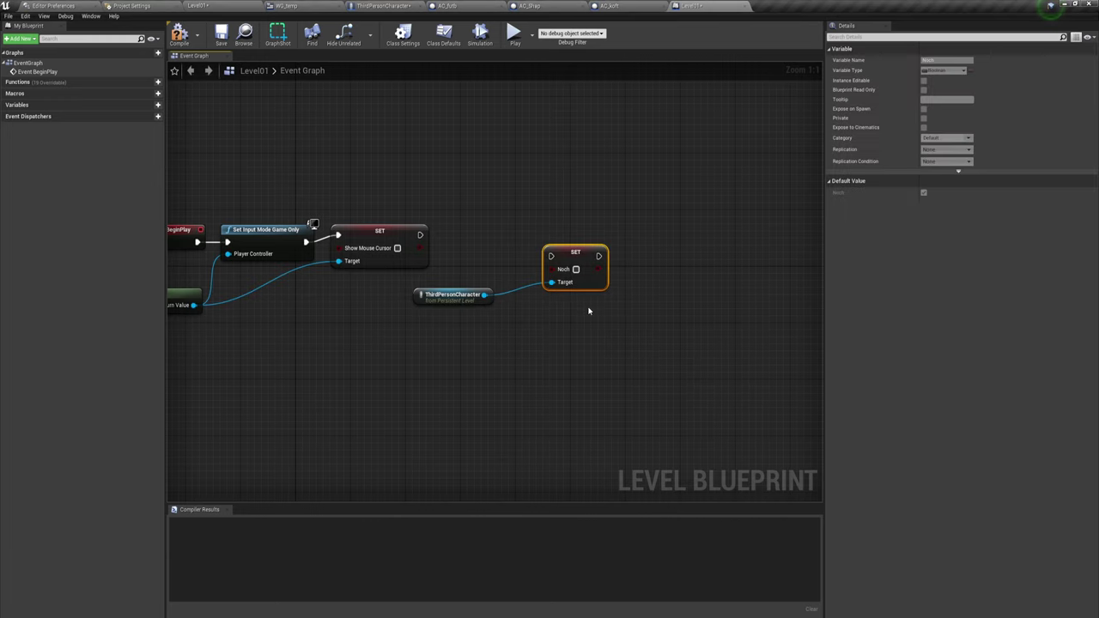
# Step: Insert a 5.0-second Delay before Set Noch, tick Noch true, and compile
pyautogui.moveTo(554, 260); pyautogui.dragTo(496, 256)
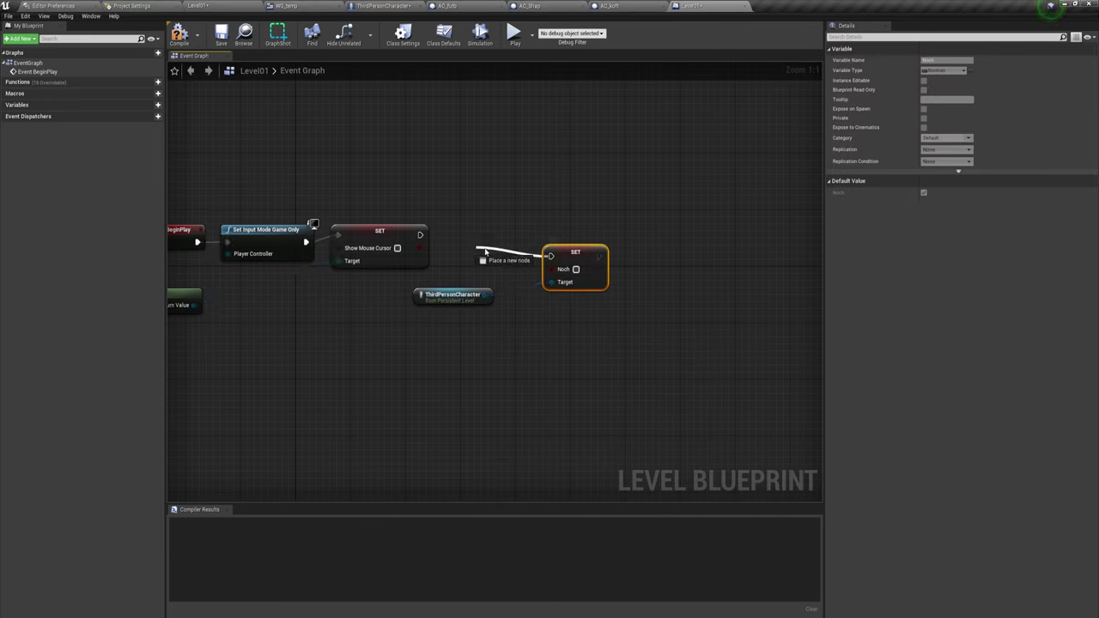
pyautogui.moveTo(421, 235); pyautogui.dragTo(421, 235)
pyautogui.write('delay')
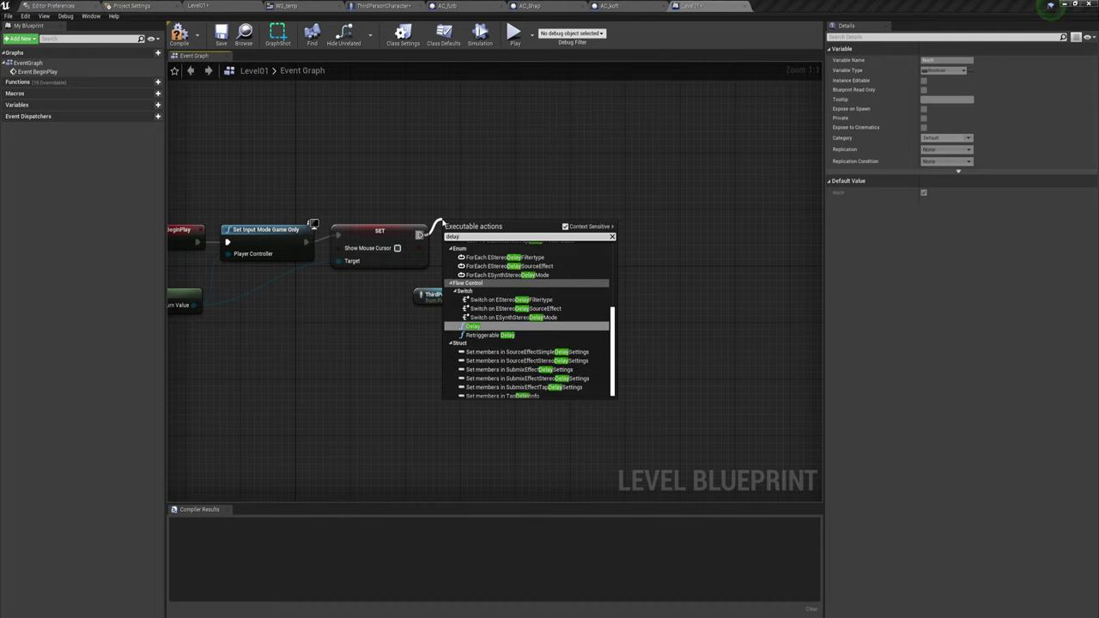
pyautogui.click(475, 326)
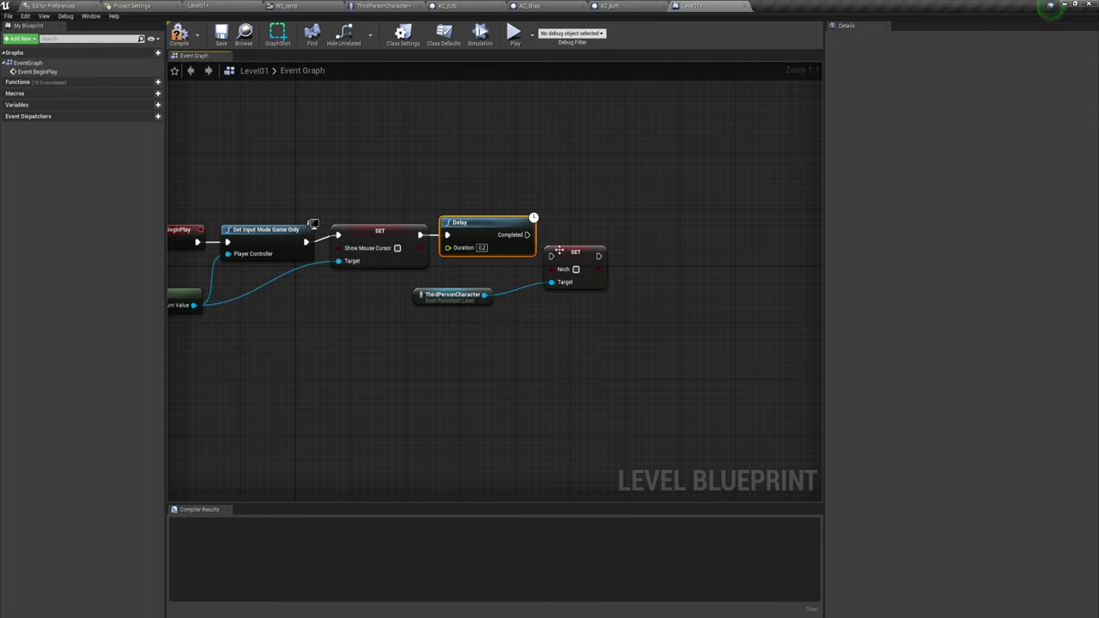
pyautogui.moveTo(559, 250); pyautogui.dragTo(586, 229)
pyautogui.write('5')
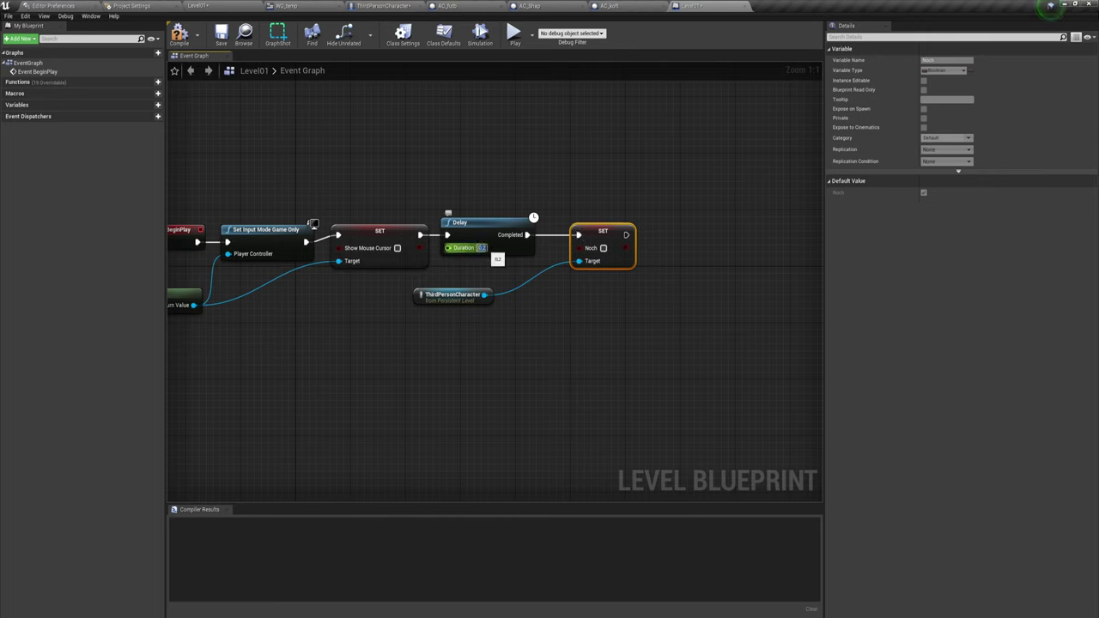
pyautogui.click(604, 248)
pyautogui.moveTo(662, 337); pyautogui.dragTo(662, 338)
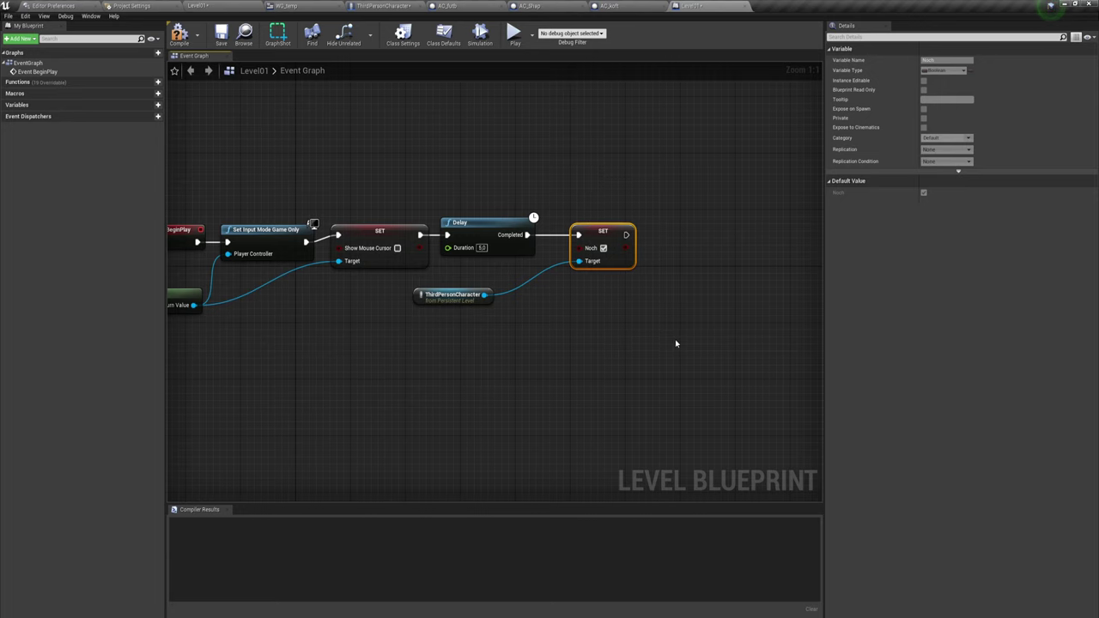
pyautogui.click(179, 34)
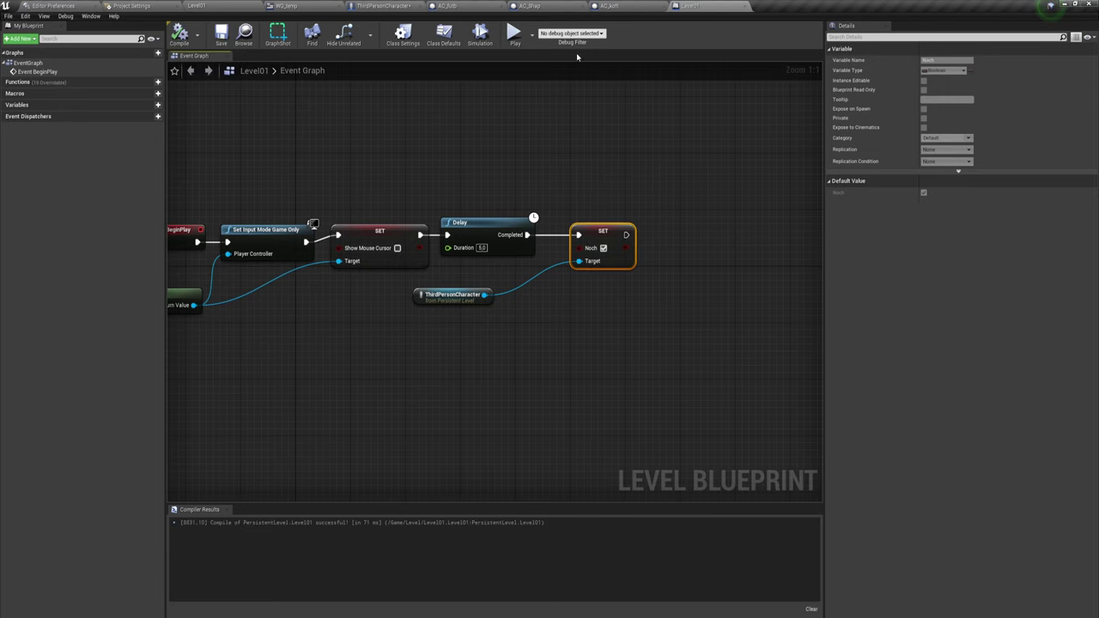
# Step: After a quick test play, default Noch to false and recompile ThirdPersonCharacter
pyautogui.click(515, 34)
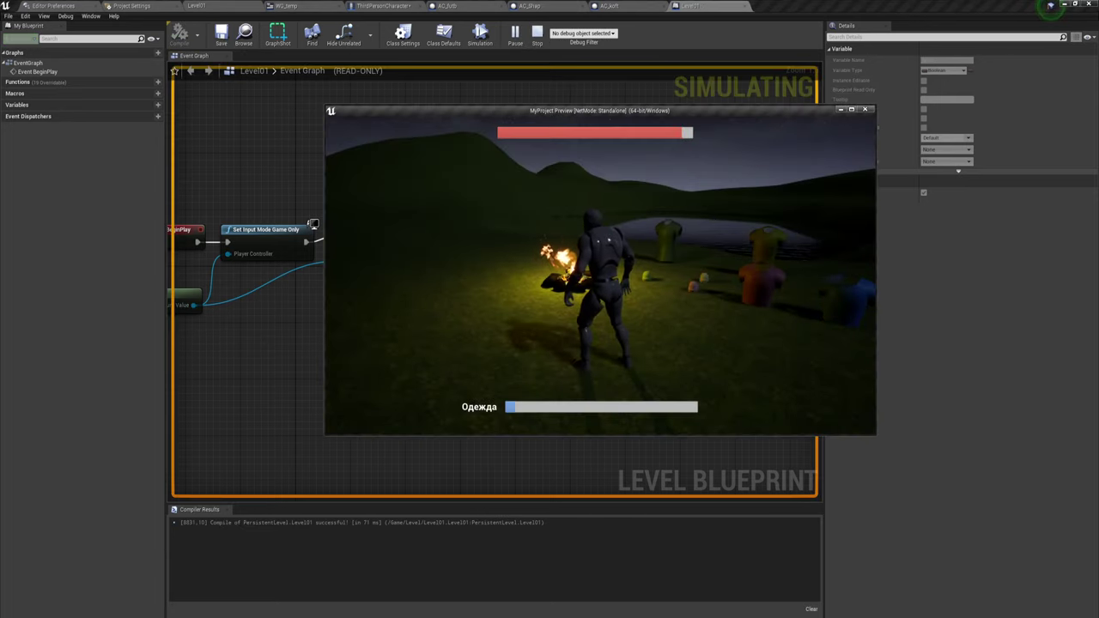
pyautogui.press('Escape')
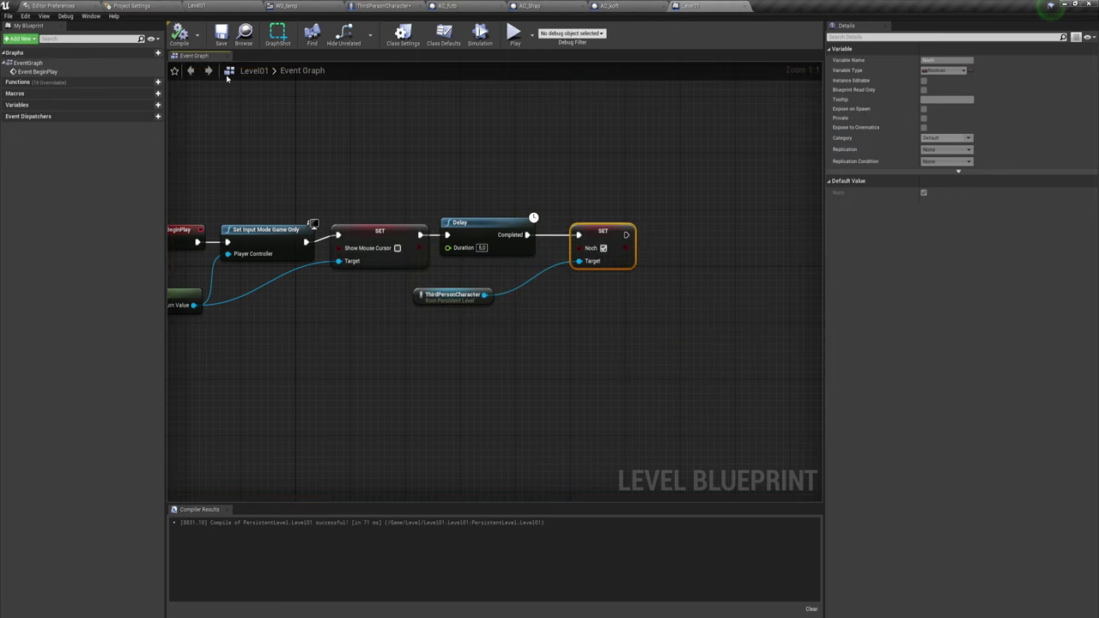
pyautogui.click(399, 7)
pyautogui.click(966, 193)
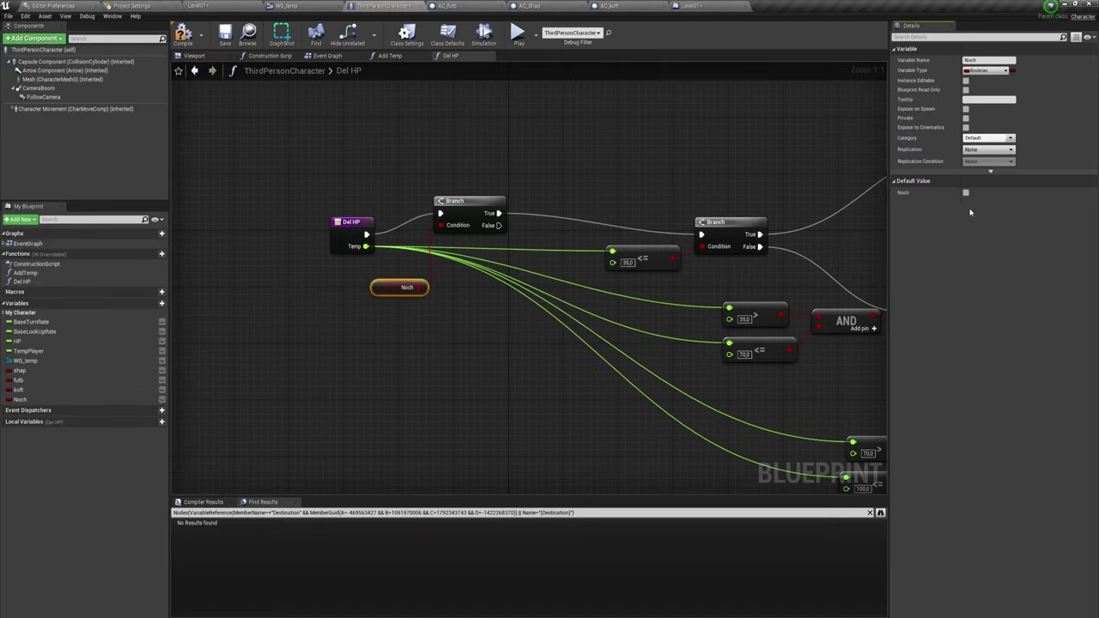
pyautogui.click(192, 47)
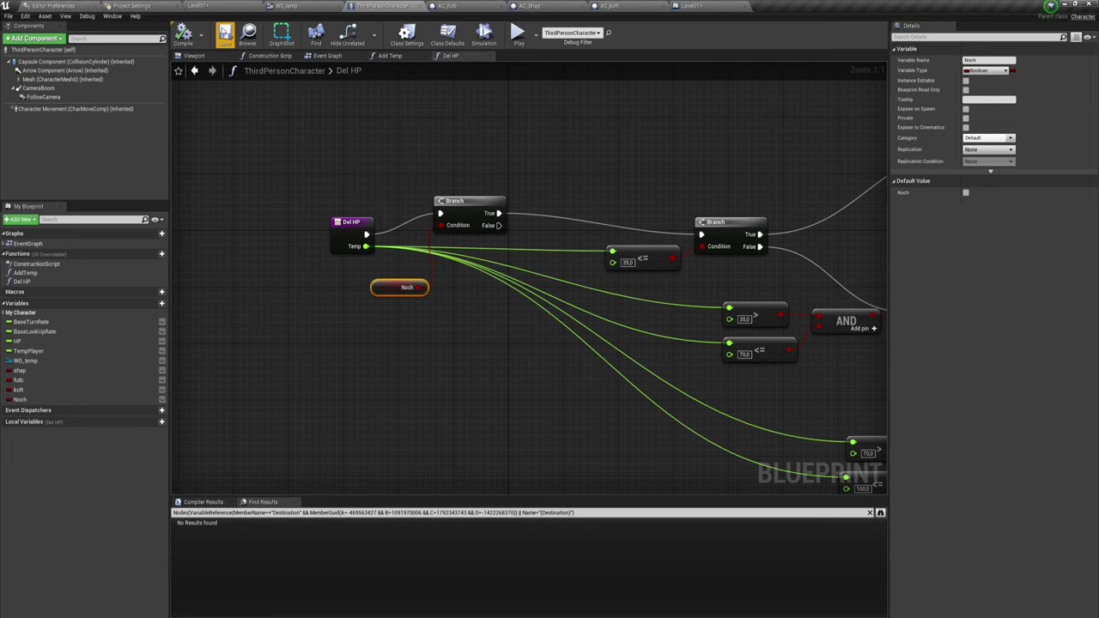
# Step: Play the level, collect several clothes, walk to the lake and back to the campfire
pyautogui.click(198, 6)
pyautogui.click(491, 31)
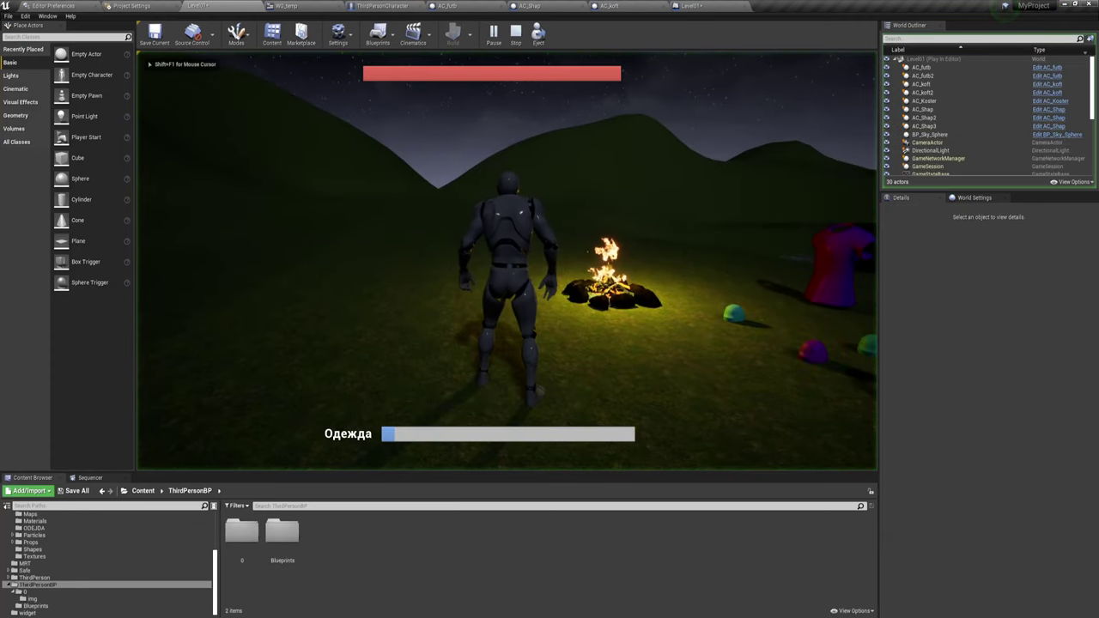
pyautogui.press('w')
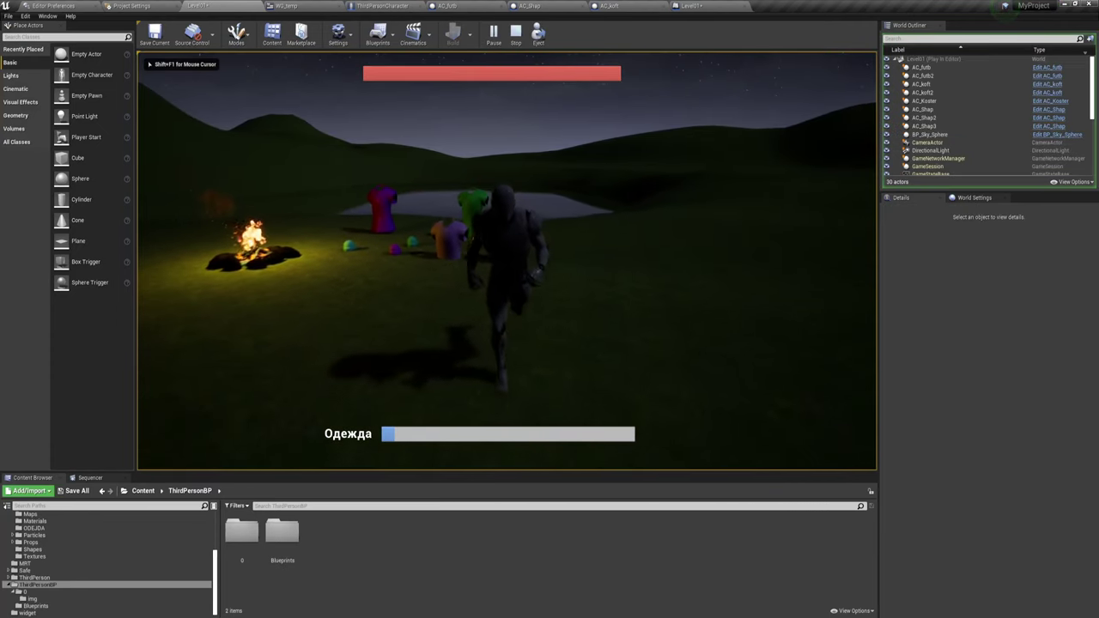
pyautogui.press('a')
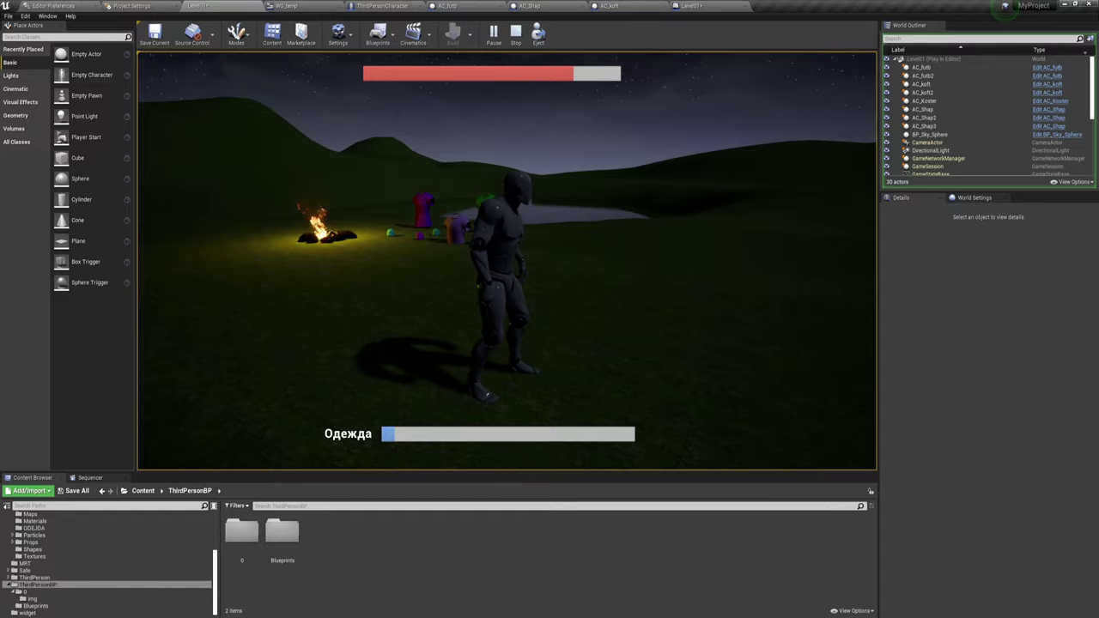
pyautogui.press('w')
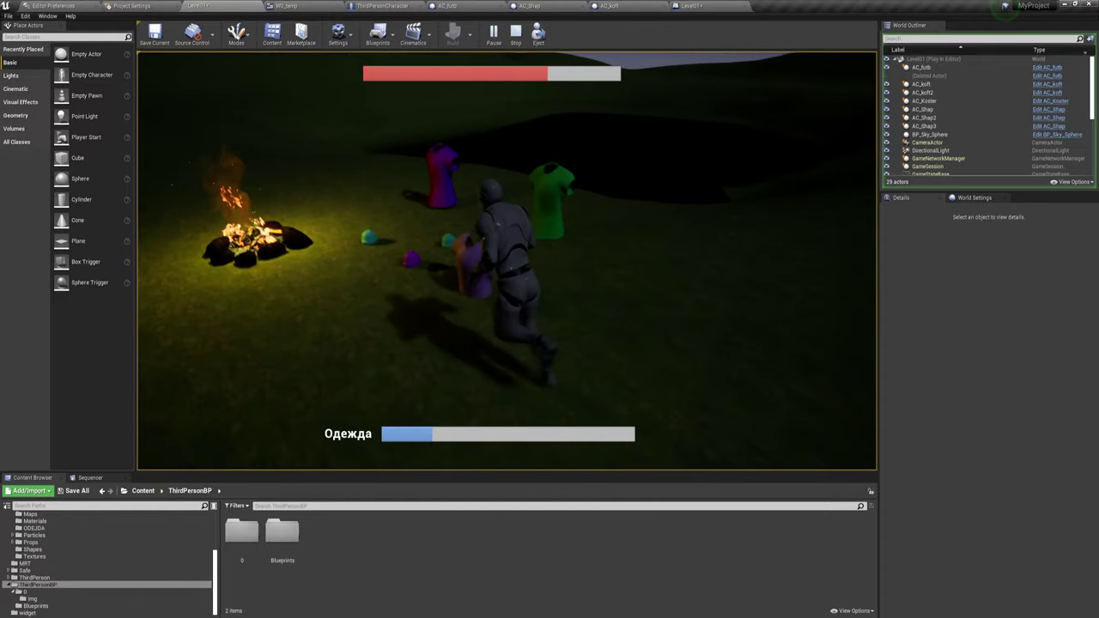
pyautogui.press('w')
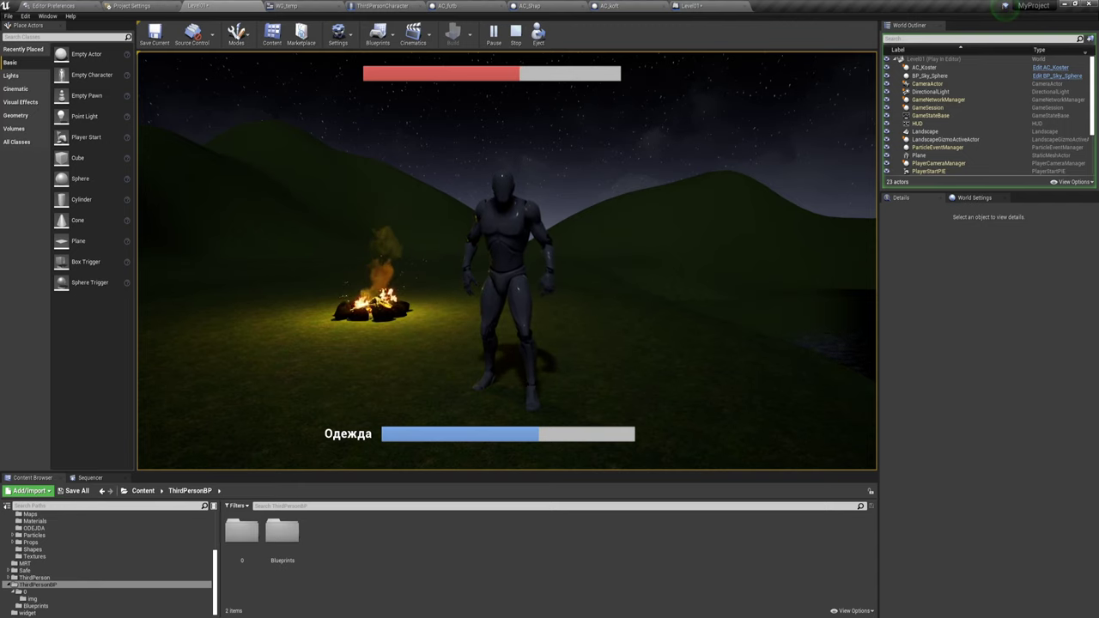
pyautogui.press('w')
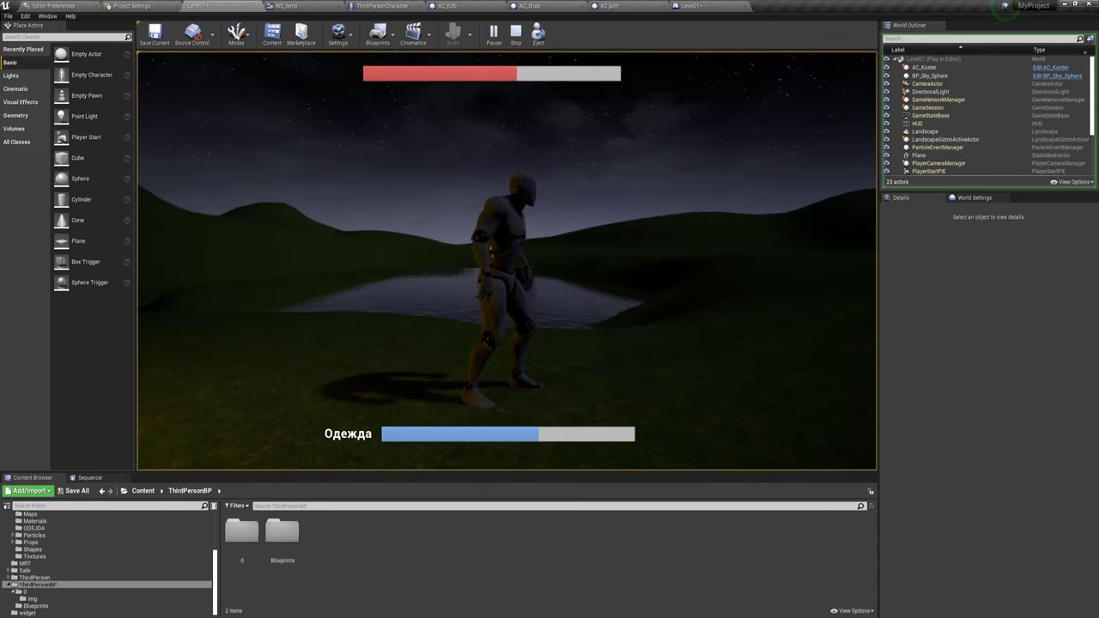
pyautogui.press('s')
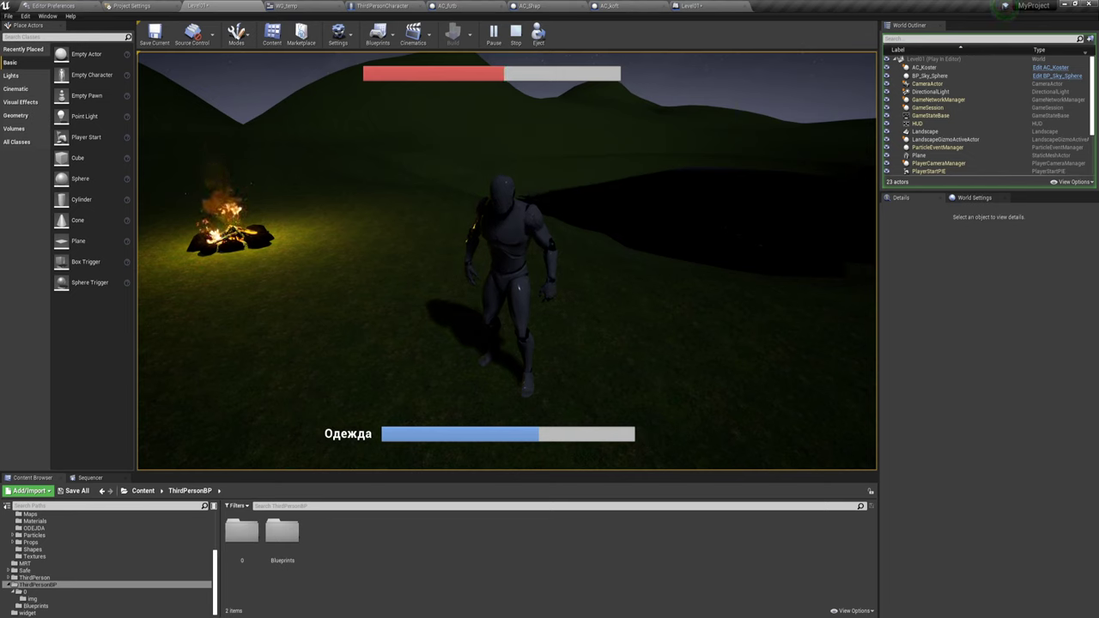
pyautogui.press('Escape')
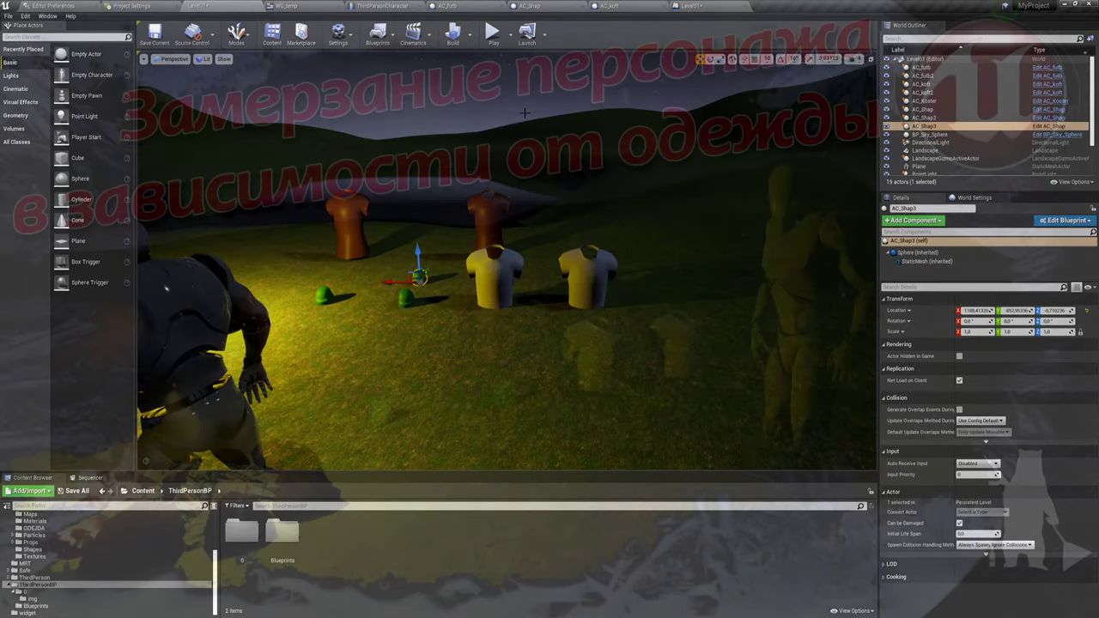